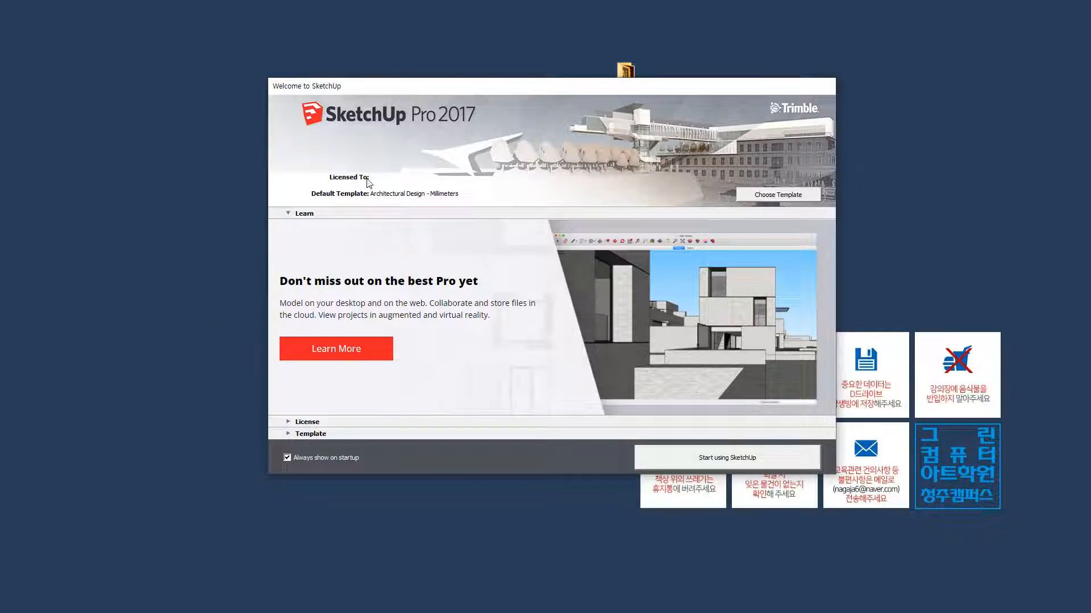
pyautogui.hotkey('ctrl', '2')
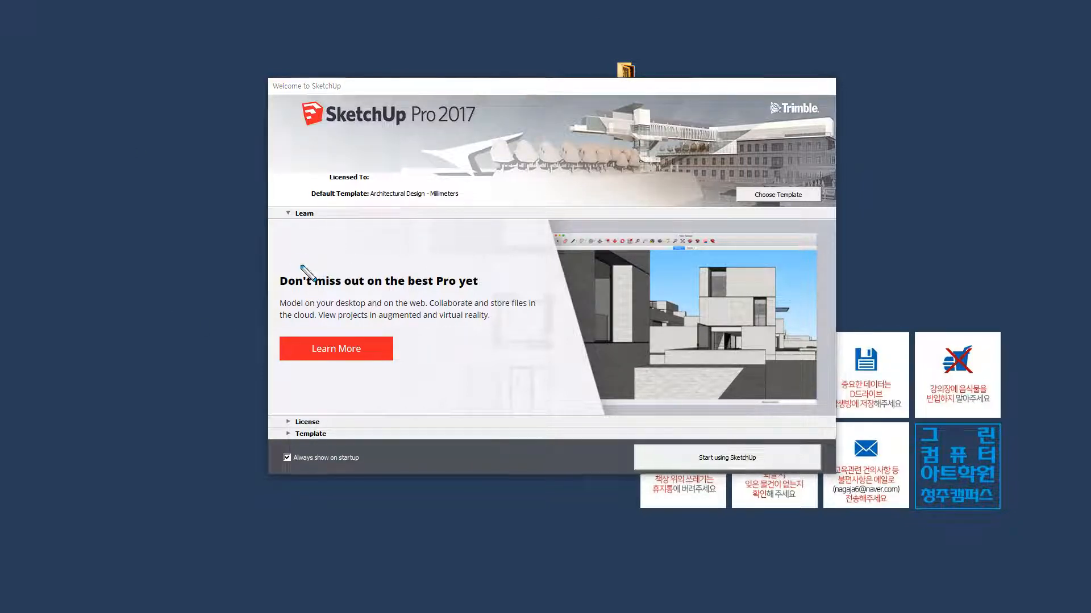
pyautogui.moveTo(337, 242); pyautogui.dragTo(329, 256)
pyautogui.press('Escape')
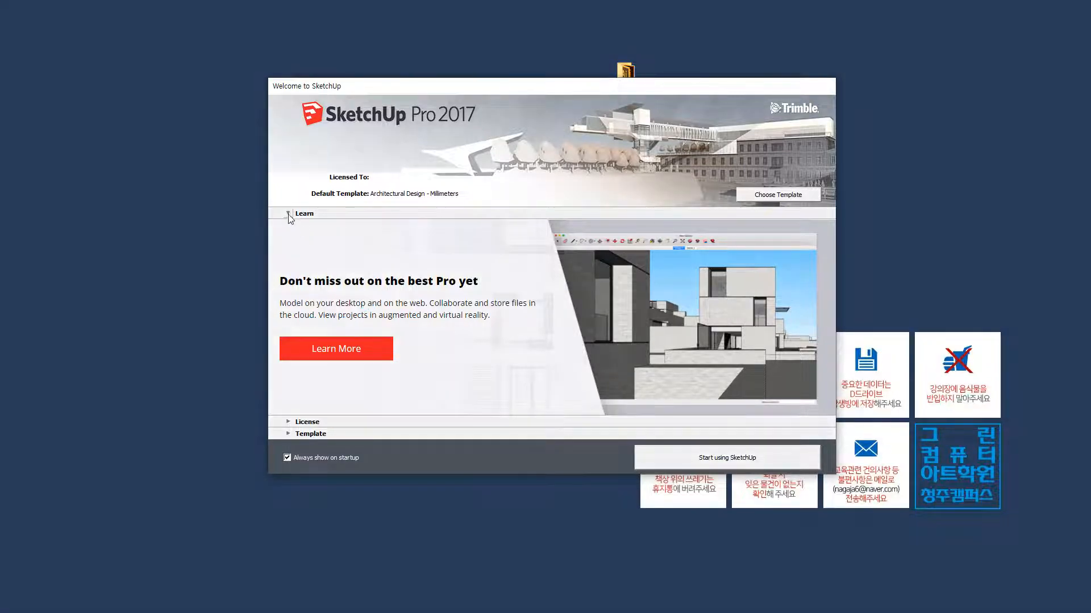
pyautogui.hotkey('ctrl', '2')
pyautogui.moveTo(410, 267)
pyautogui.mouseDown()
pyautogui.moveTo(455, 311)
pyautogui.moveTo(401, 263)
pyautogui.mouseUp()
pyautogui.press('Escape')
# Collapse the Learn section of the welcome window and expand its Template section.
pyautogui.click(290, 213)
pyautogui.hotkey('ctrl', '2')
pyautogui.moveTo(412, 266)
pyautogui.mouseDown()
pyautogui.moveTo(450, 304)
pyautogui.moveTo(418, 272)
pyautogui.mouseUp()
pyautogui.press('Escape')
pyautogui.click(288, 434)
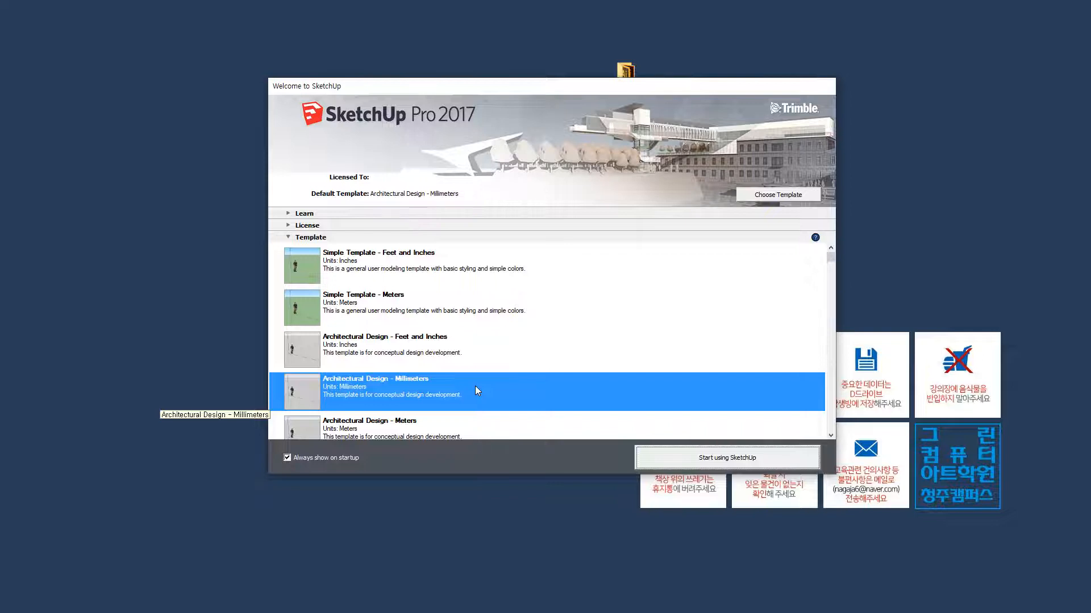
# Look through the whole list of available templates, checking each one's units and intended use.
pyautogui.press('super+plus')
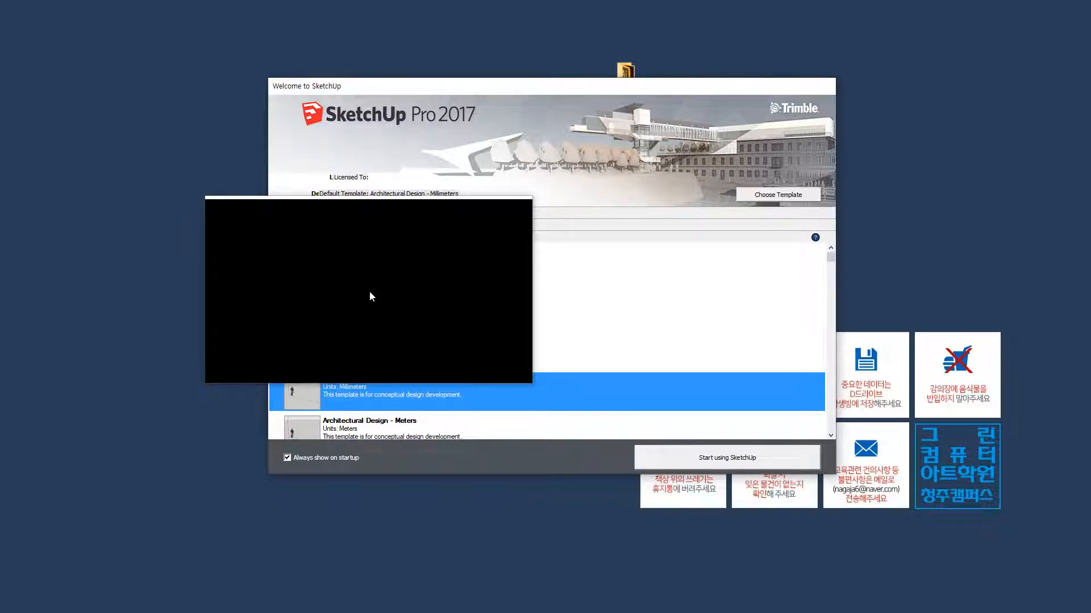
pyautogui.moveTo(369, 296); pyautogui.dragTo(372, 376)
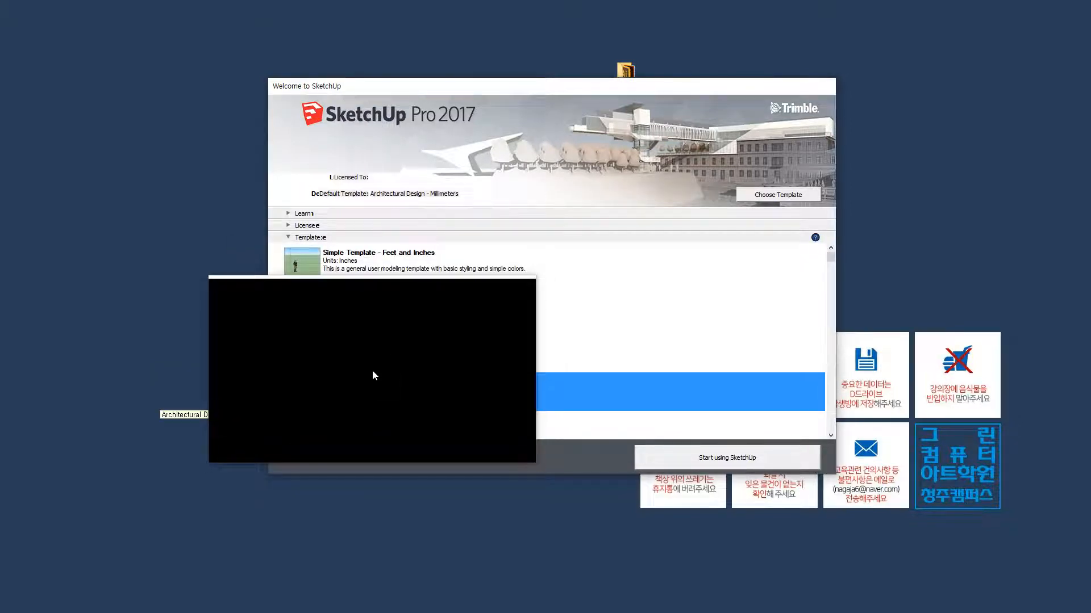
pyautogui.moveTo(373, 374); pyautogui.dragTo(513, 285)
pyautogui.scroll(-2, 513, 281)
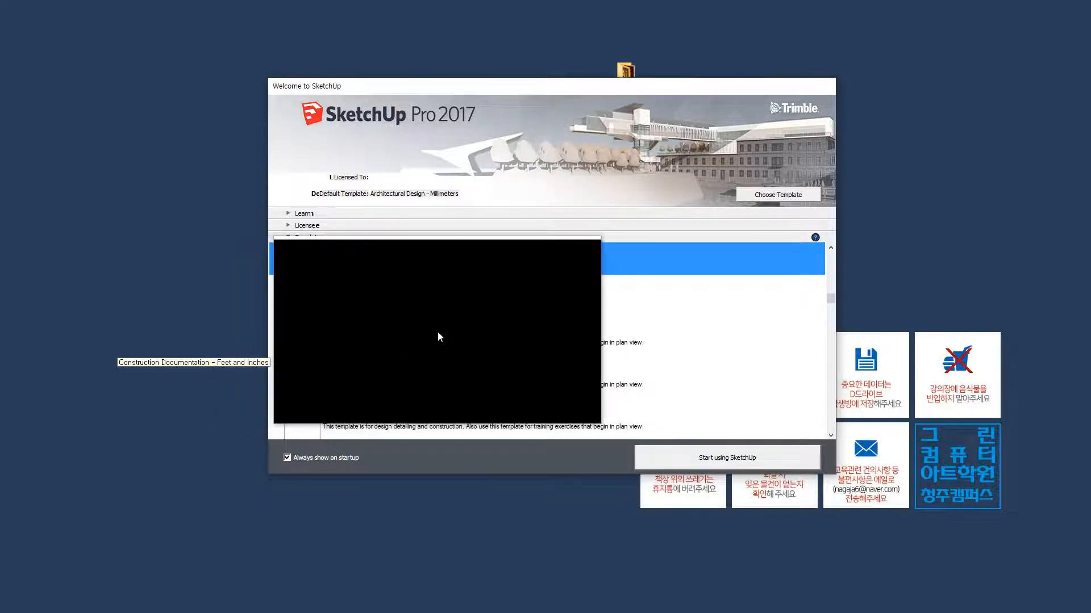
pyautogui.scroll(-2, 385, 334)
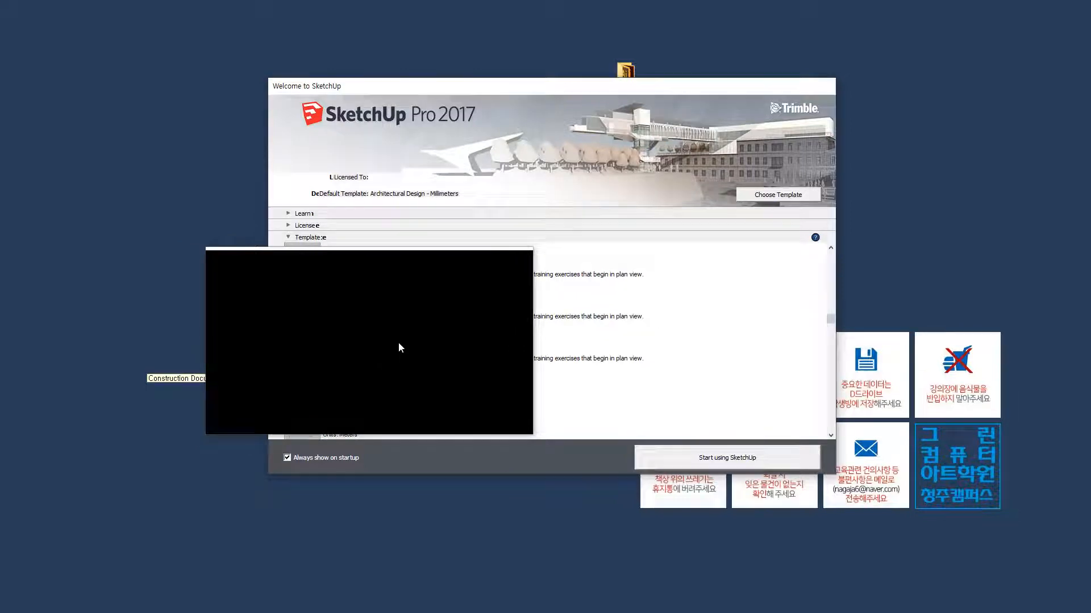
pyautogui.scroll(-2, 400, 347)
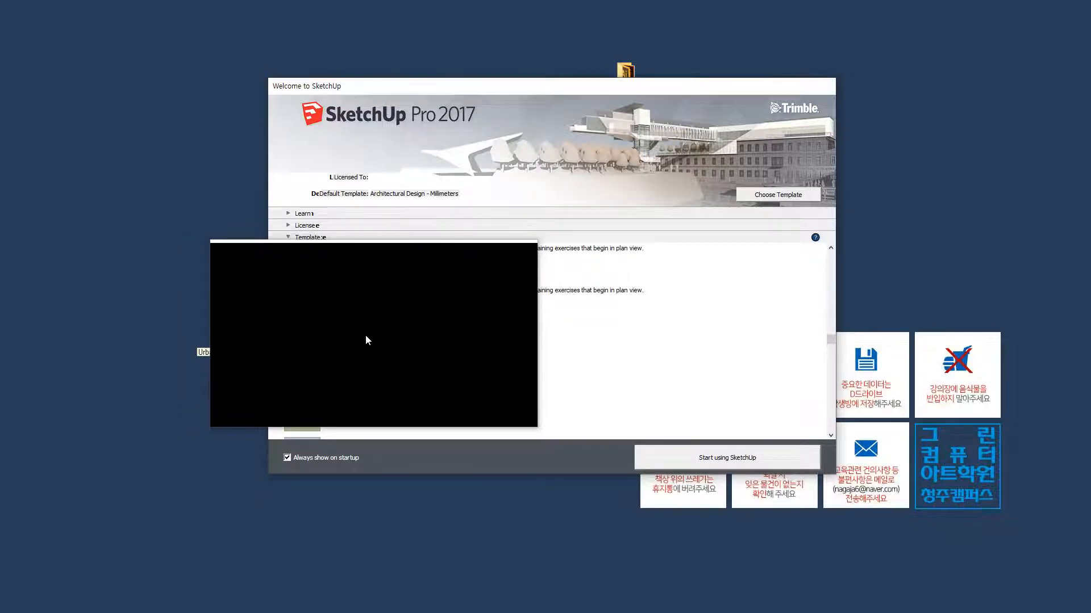
pyautogui.scroll(-2, 344, 342)
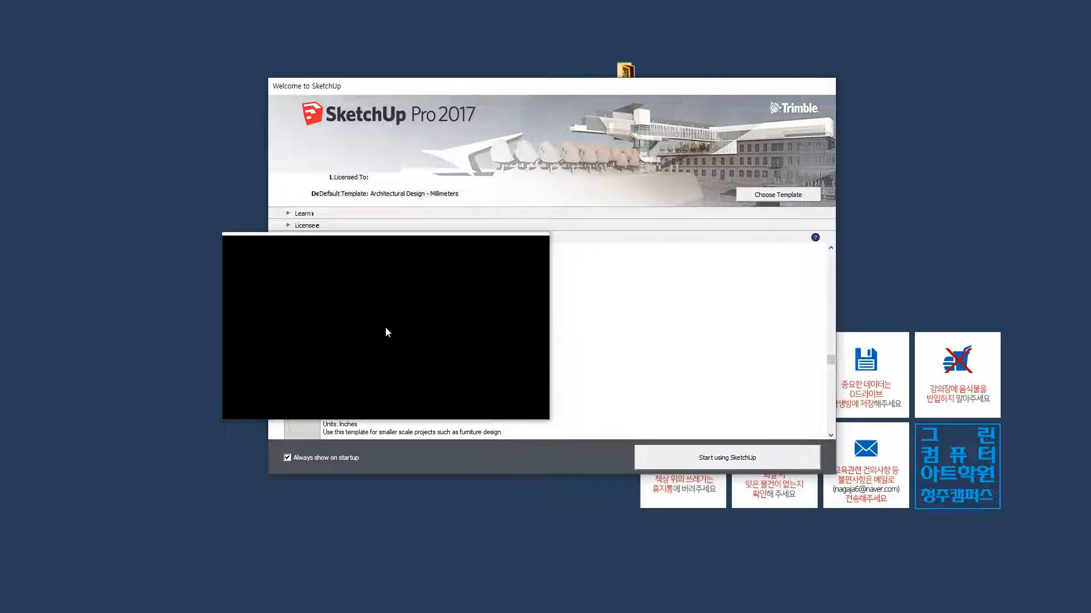
pyautogui.scroll(-2, 343, 333)
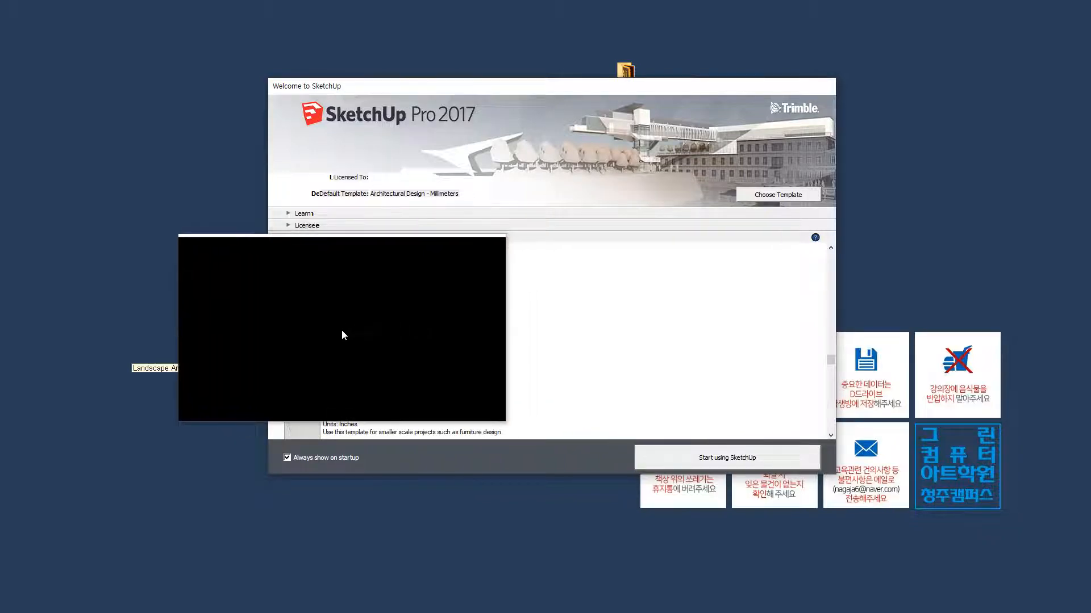
pyautogui.scroll(-2, 366, 344)
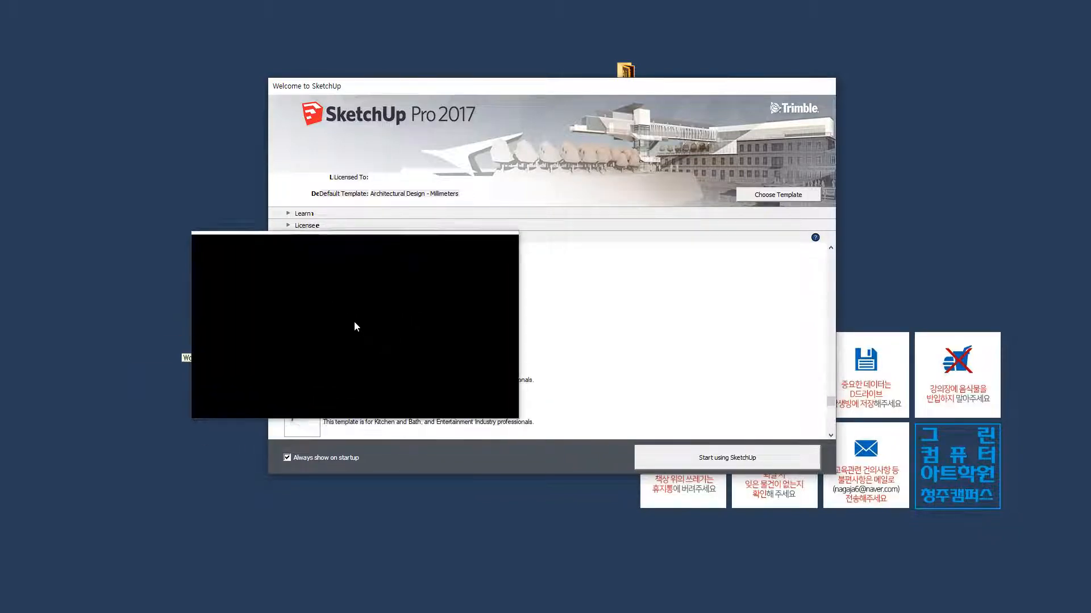
pyautogui.scroll(-2, 354, 322)
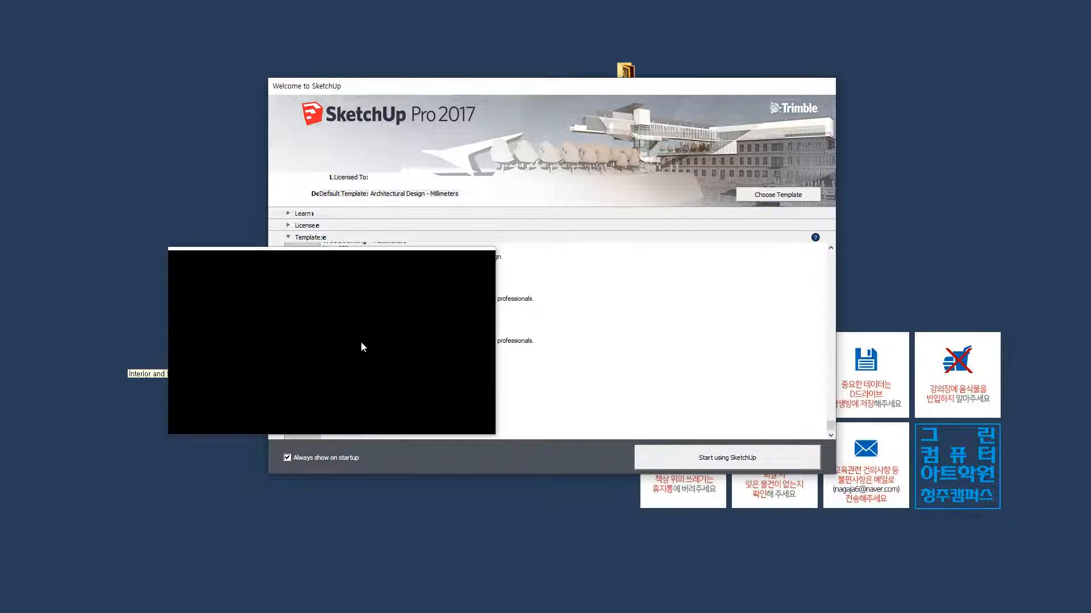
pyautogui.scroll(-1, 362, 343)
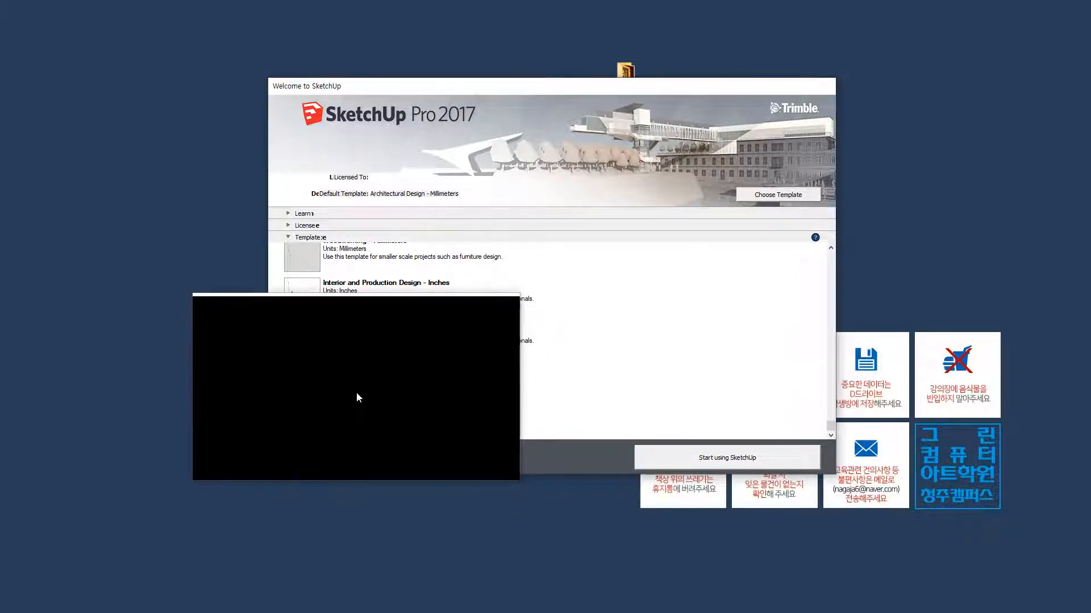
pyautogui.scroll(10, 358, 400)
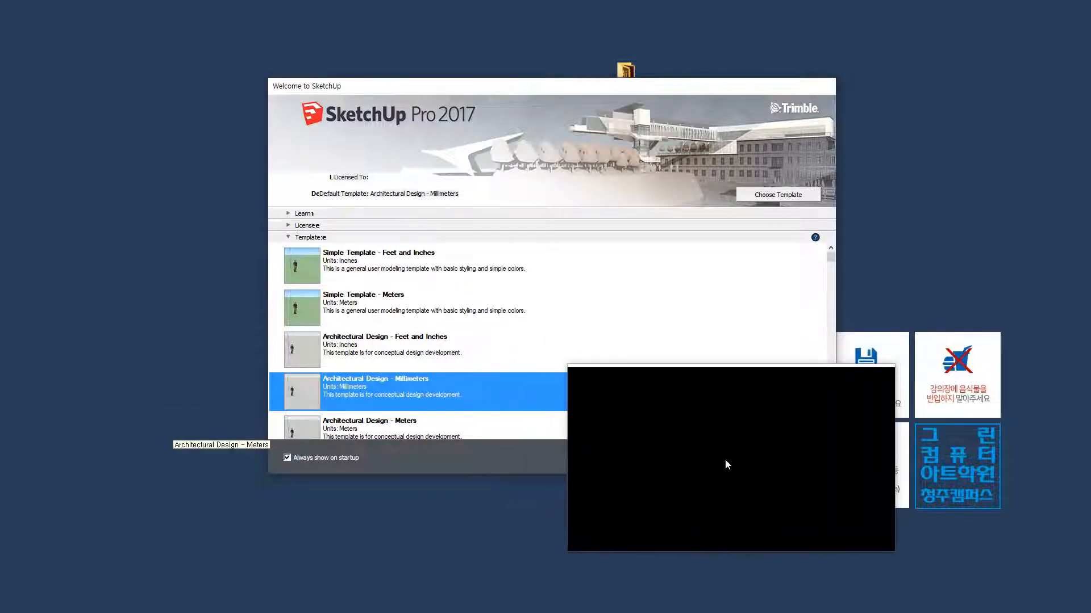
# Start a new model with the Architectural Design - Millimeters template.
pyautogui.click(725, 461)
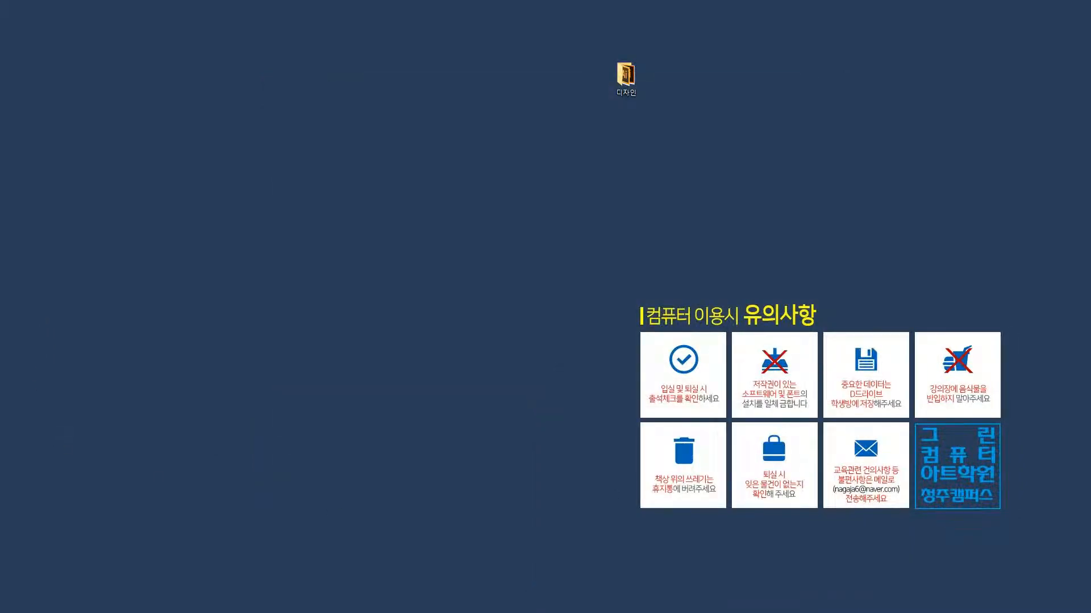
pyautogui.scroll(-2, 462, 244)
pyautogui.scroll(3, 395, 290)
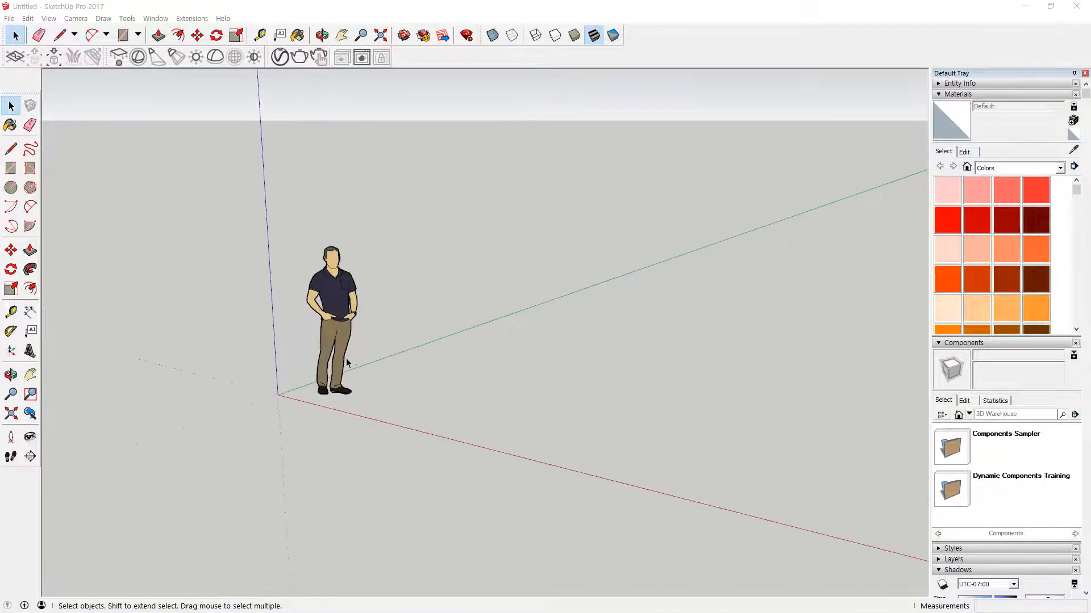
pyautogui.moveTo(335, 418)
pyautogui.mouseDown()
pyautogui.moveTo(265, 332)
pyautogui.moveTo(394, 278)
pyautogui.moveTo(309, 424)
pyautogui.mouseUp()
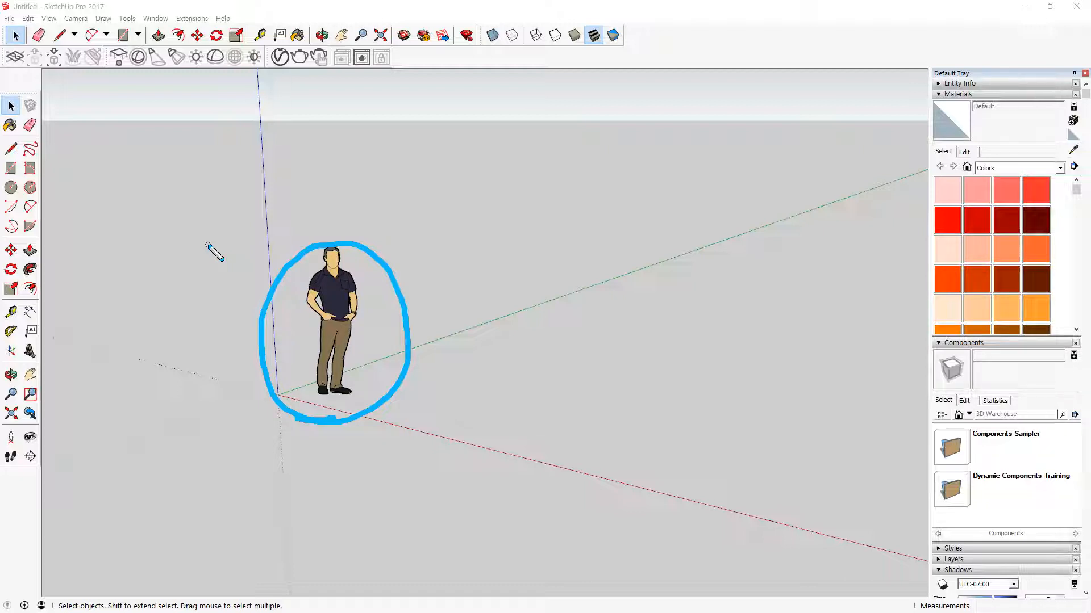
pyautogui.press('Escape')
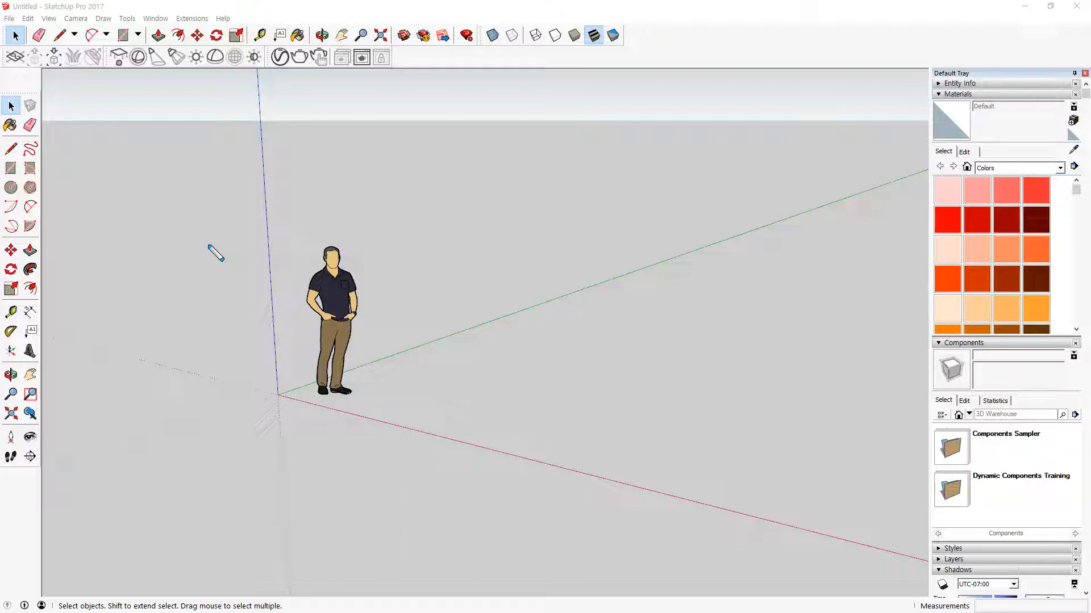
pyautogui.press('Escape')
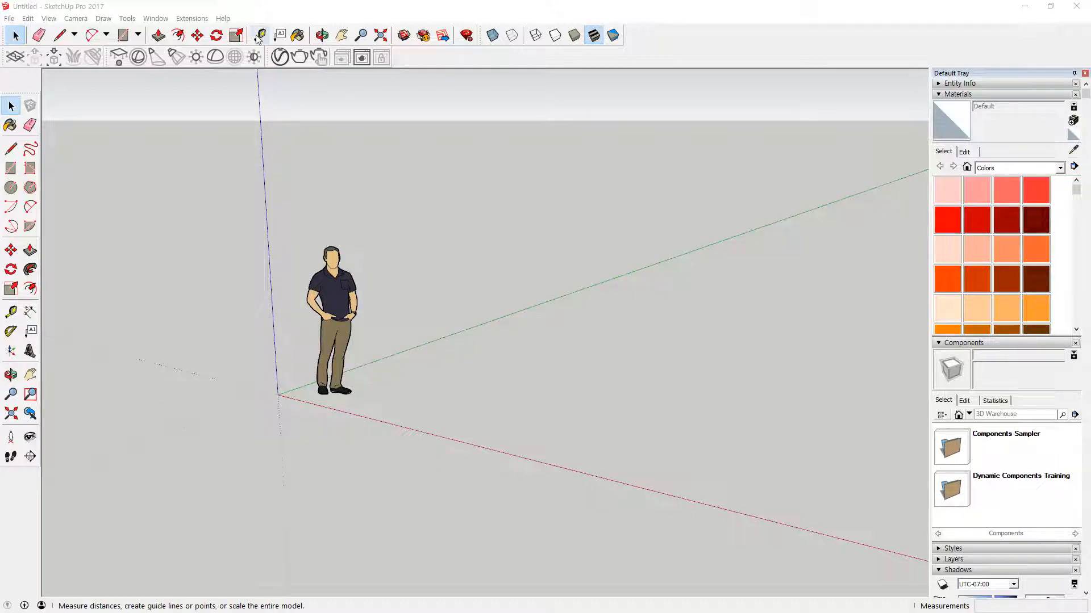
pyautogui.moveTo(687, 121); pyautogui.dragTo(170, 119)
pyautogui.moveTo(707, 121); pyautogui.dragTo(758, 118)
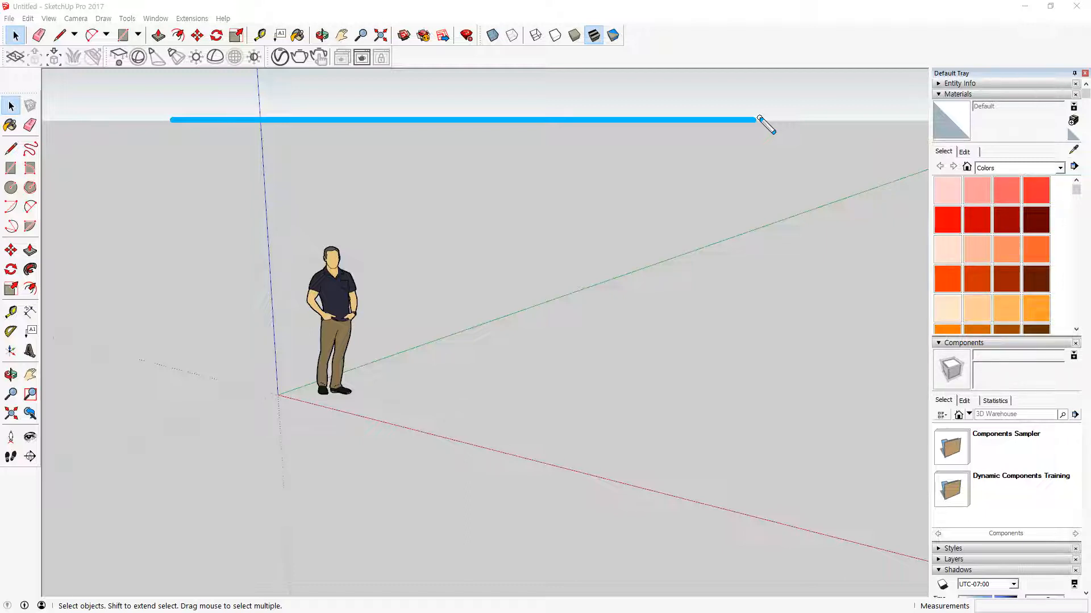
pyautogui.press('Escape')
pyautogui.hotkey('ctrl', 'alt', 'd')
pyautogui.moveTo(503, 452); pyautogui.dragTo(514, 475)
pyautogui.moveTo(503, 339)
pyautogui.mouseDown()
pyautogui.moveTo(492, 311)
pyautogui.moveTo(495, 338)
pyautogui.mouseUp()
pyautogui.moveTo(287, 189)
pyautogui.mouseDown()
pyautogui.moveTo(252, 192)
pyautogui.moveTo(284, 190)
pyautogui.mouseUp()
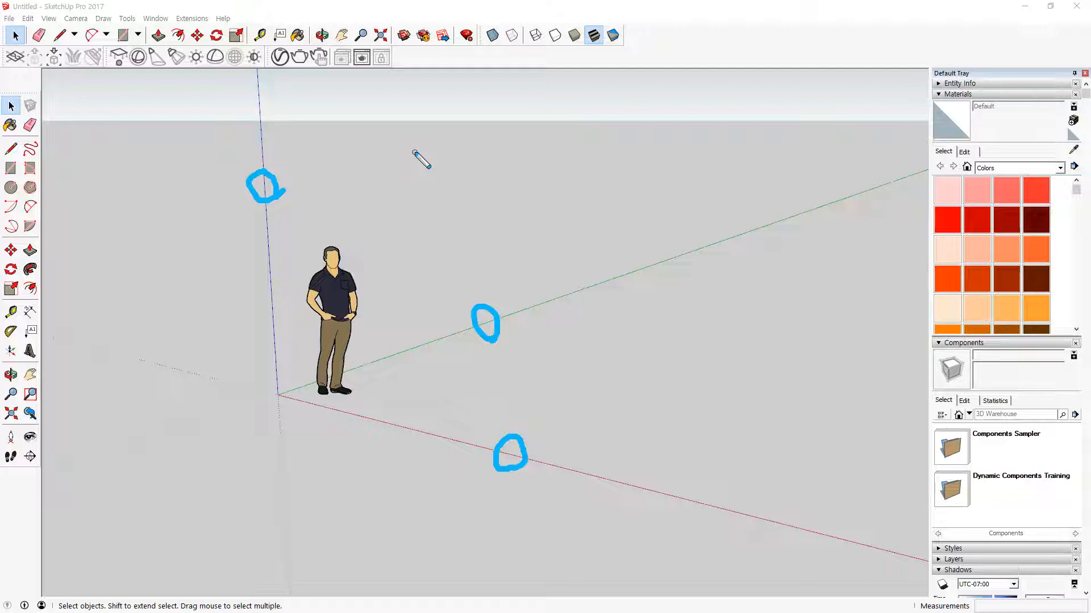
pyautogui.press('Escape')
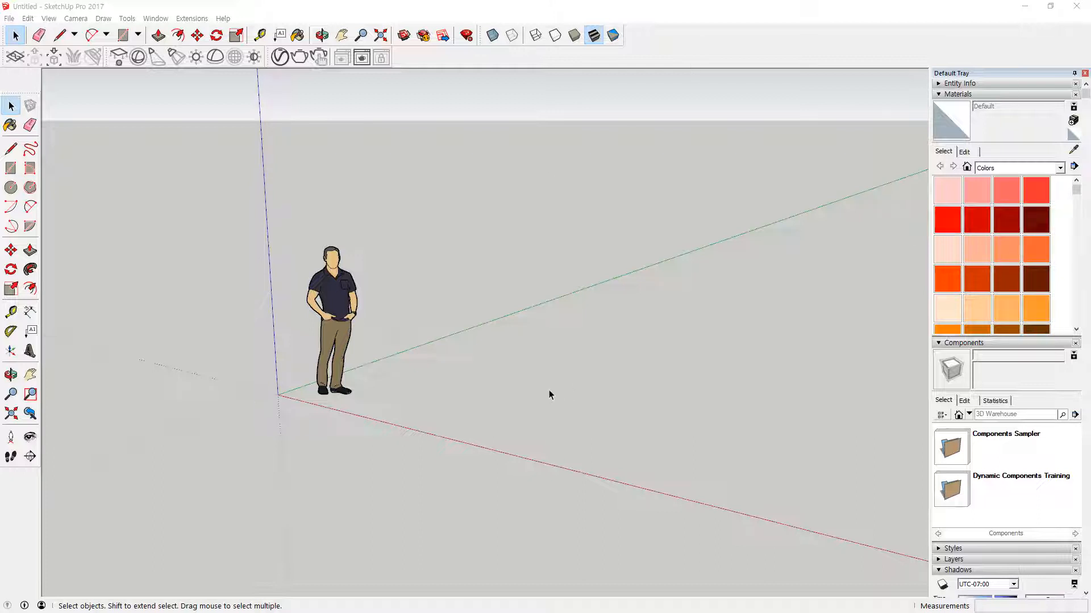
# Zoom in and out repeatedly on the model area around the scale figure and axes, finishing slightly closer.
pyautogui.scroll(2, 381, 325)
pyautogui.scroll(1, 385, 333)
pyautogui.scroll(-2, 386, 336)
pyautogui.scroll(3, 388, 336)
pyautogui.scroll(-2, 390, 334)
pyautogui.scroll(3, 390, 335)
pyautogui.scroll(-3, 389, 335)
pyautogui.scroll(3, 389, 336)
pyautogui.scroll(-2, 390, 337)
pyautogui.scroll(3, 389, 336)
pyautogui.scroll(-2, 390, 336)
pyautogui.scroll(3, 391, 336)
pyautogui.scroll(-2, 391, 337)
pyautogui.scroll(2, 163, 342)
pyautogui.scroll(-1, 166, 342)
pyautogui.scroll(3, 169, 343)
pyautogui.scroll(-2, 168, 343)
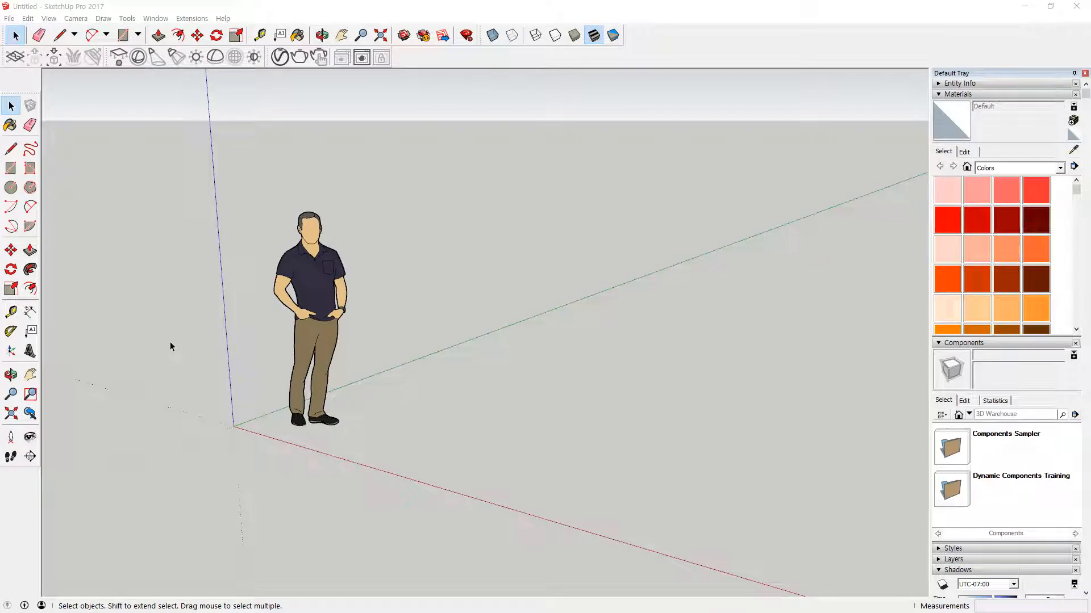
# Orbit the view around the scale figure and return to the Select tool.
pyautogui.moveTo(388, 307); pyautogui.dragTo(269, 296, button='middle')
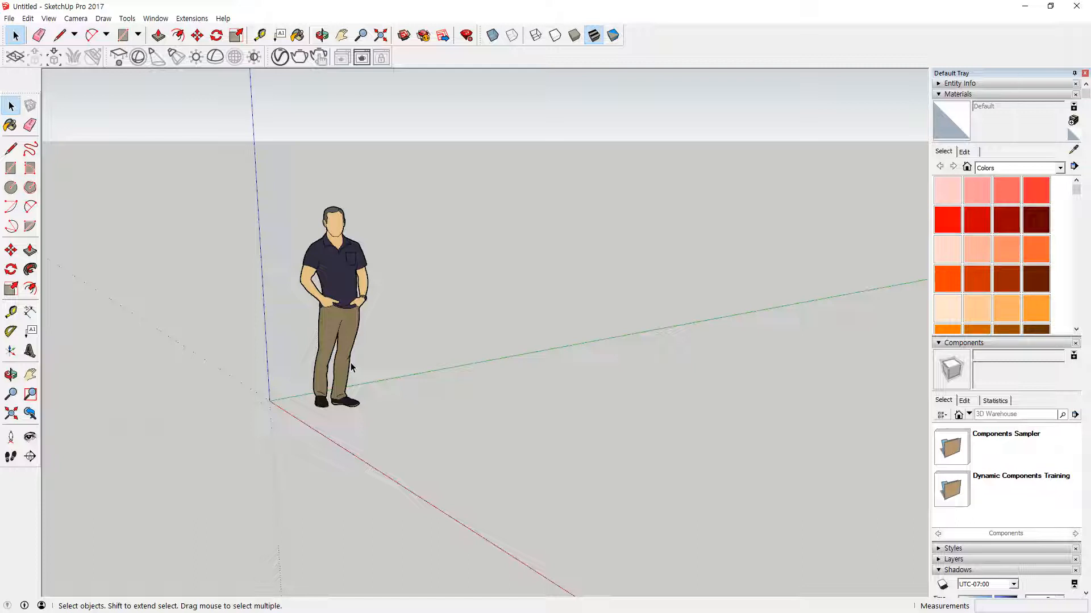
pyautogui.press('o')
pyautogui.moveTo(412, 361)
pyautogui.mouseDown()
pyautogui.moveTo(238, 370)
pyautogui.moveTo(591, 357)
pyautogui.moveTo(355, 378)
pyautogui.moveTo(665, 347)
pyautogui.moveTo(443, 348)
pyautogui.moveTo(606, 323)
pyautogui.moveTo(429, 323)
pyautogui.moveTo(414, 363)
pyautogui.mouseUp()
pyautogui.press('space')
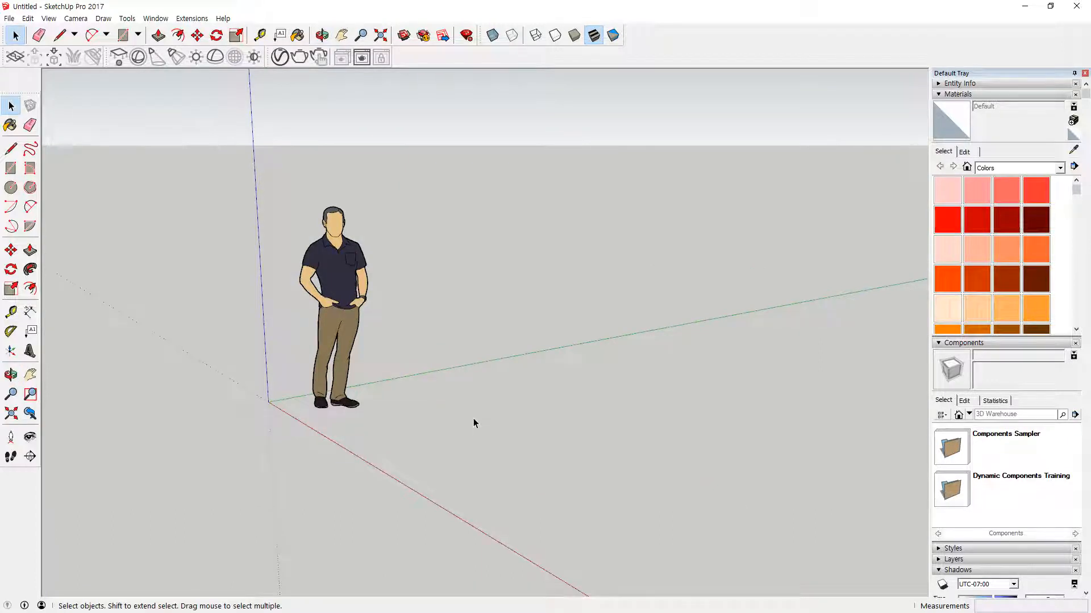
# Pan the view so the scale figure sits higher in the drawing area, and zoom out slightly.
pyautogui.keyDown('shift'); pyautogui.moveTo(284, 294); pyautogui.dragTo(229, 214, button='middle'); pyautogui.keyUp('shift')
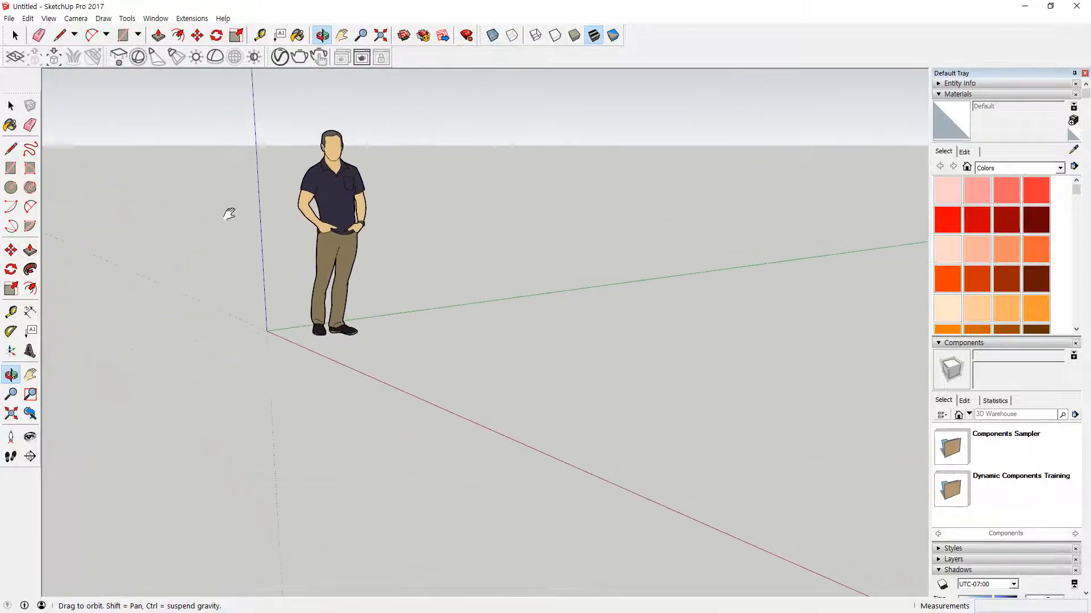
pyautogui.press('space')
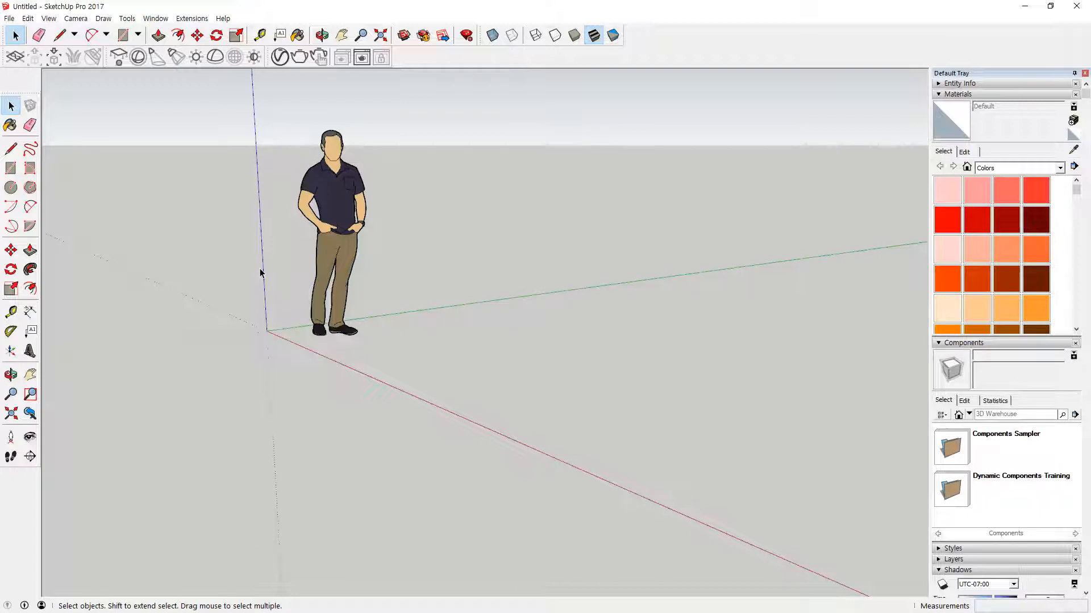
pyautogui.scroll(-1, 258, 275)
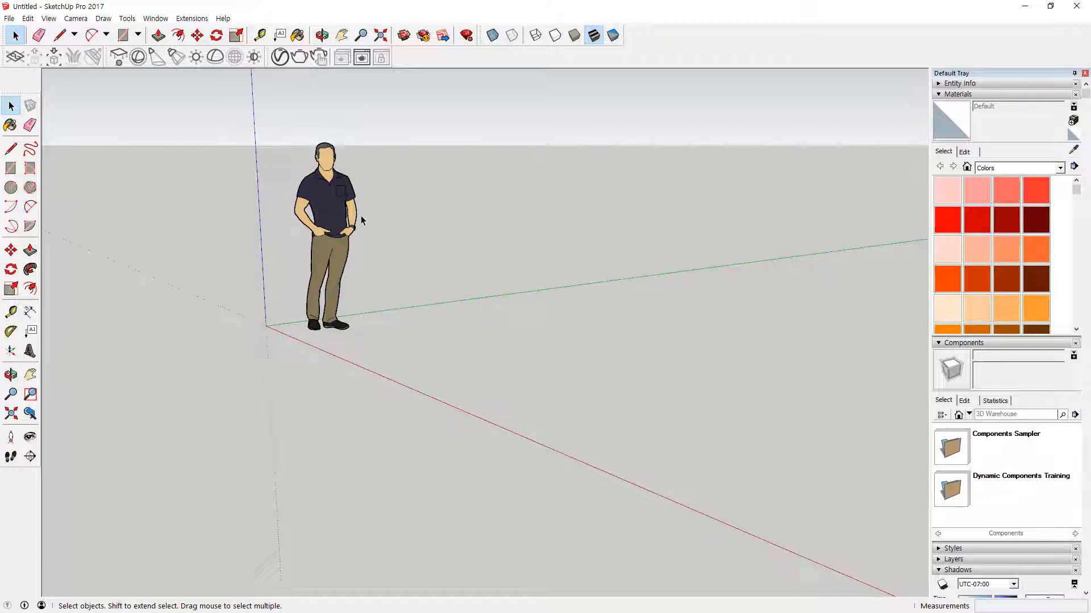
pyautogui.keyDown('shift'); pyautogui.moveTo(364, 194); pyautogui.dragTo(368, 181, button='middle'); pyautogui.keyUp('shift')
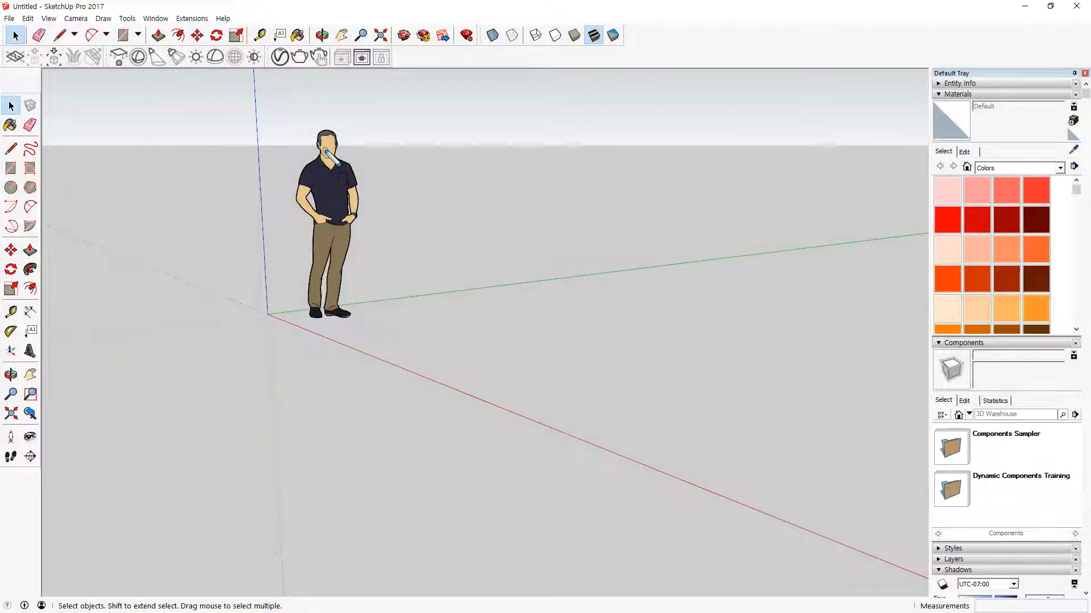
pyautogui.moveTo(336, 148)
pyautogui.keyDown('shift'); pyautogui.mouseDown()
pyautogui.moveTo(73, 120)
pyautogui.moveTo(727, 113)
pyautogui.mouseUp(); pyautogui.keyUp('shift')
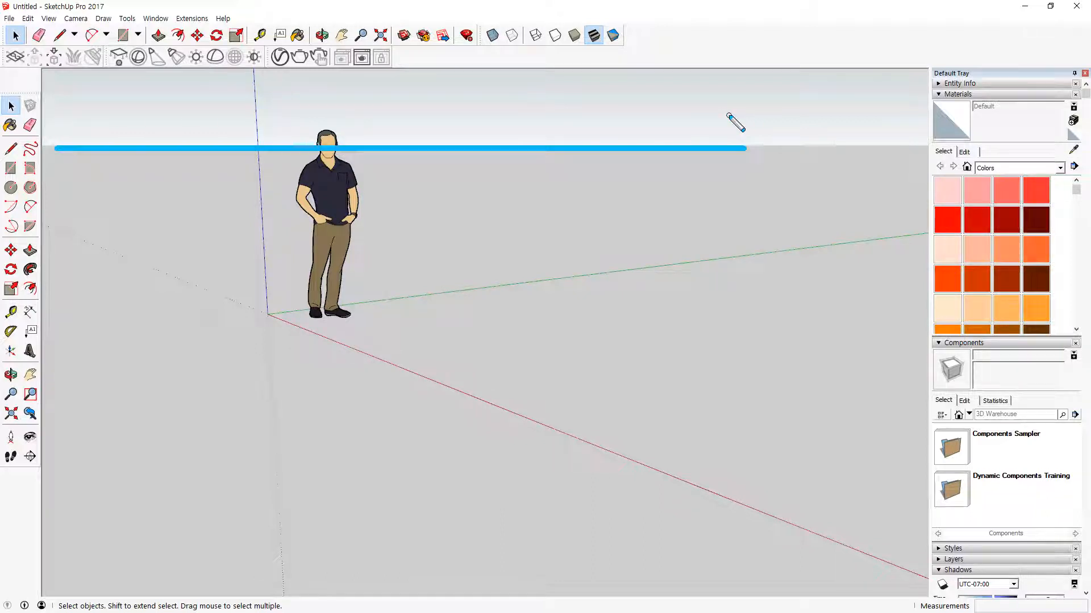
pyautogui.press('Escape')
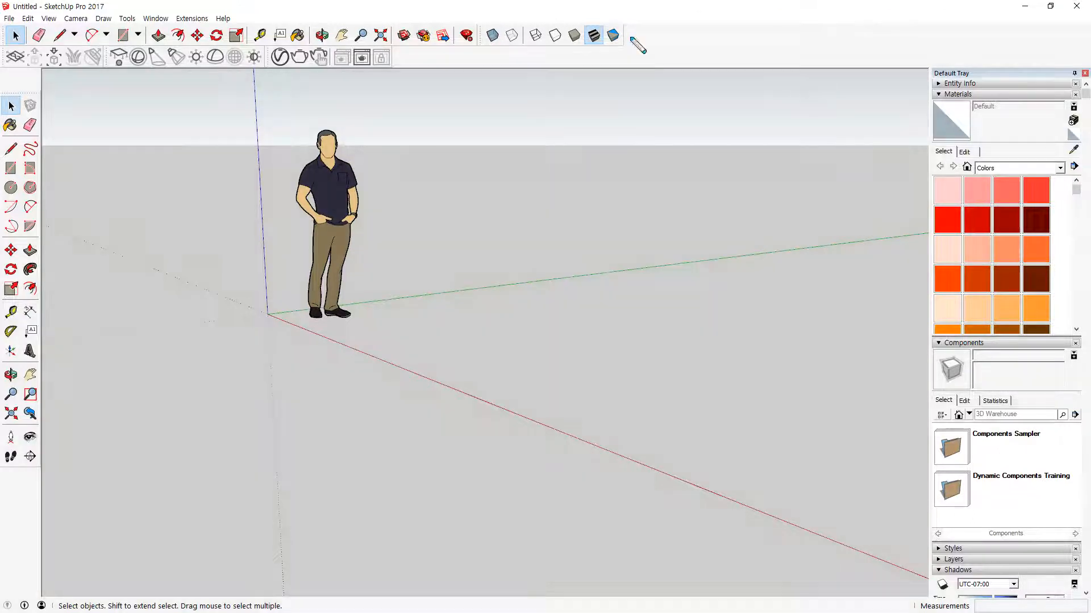
pyautogui.moveTo(381, 47)
pyautogui.mouseDown()
pyautogui.moveTo(349, 49)
pyautogui.moveTo(329, 31)
pyautogui.moveTo(325, 52)
pyautogui.moveTo(293, 50)
pyautogui.moveTo(309, 25)
pyautogui.moveTo(370, 17)
pyautogui.moveTo(399, 36)
pyautogui.moveTo(390, 43)
pyautogui.mouseUp()
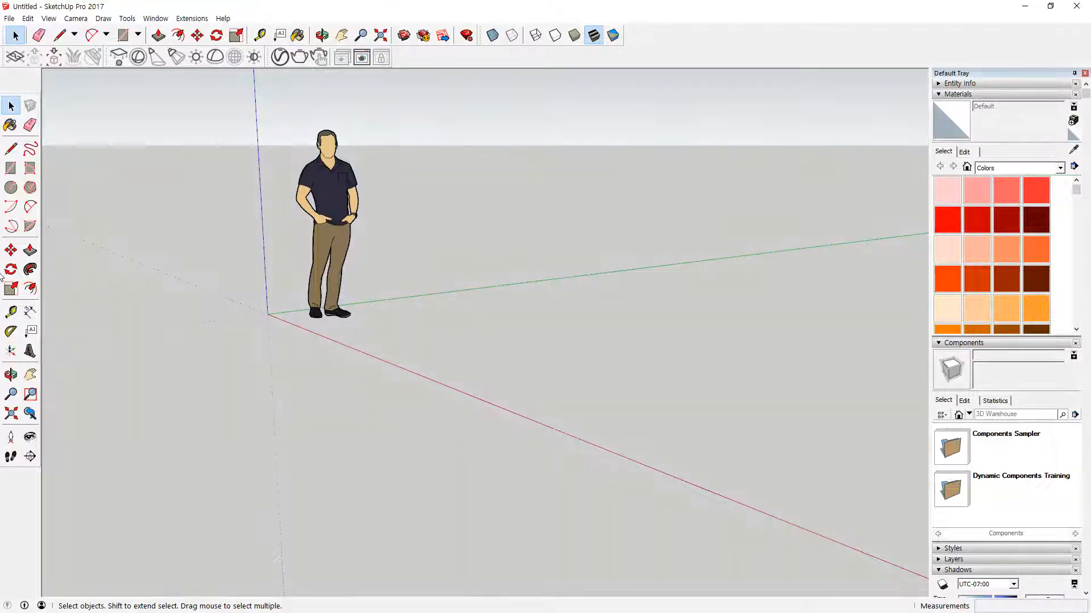
# Use the Orbit tool to tilt the camera to a lower viewing angle on the scale figure, and return to Select.
pyautogui.press('super+plus')
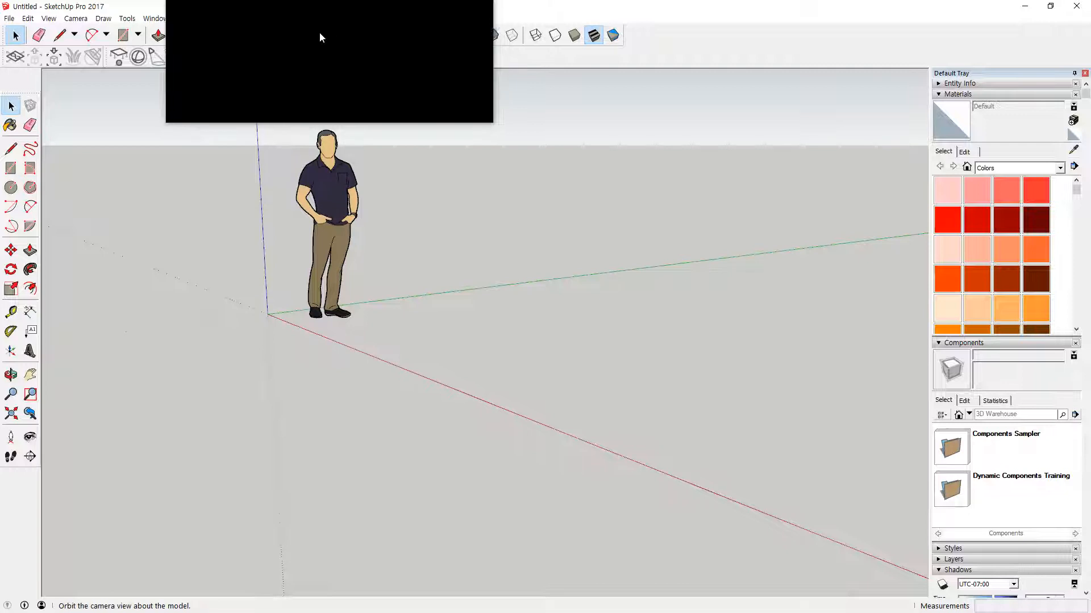
pyautogui.click(320, 35)
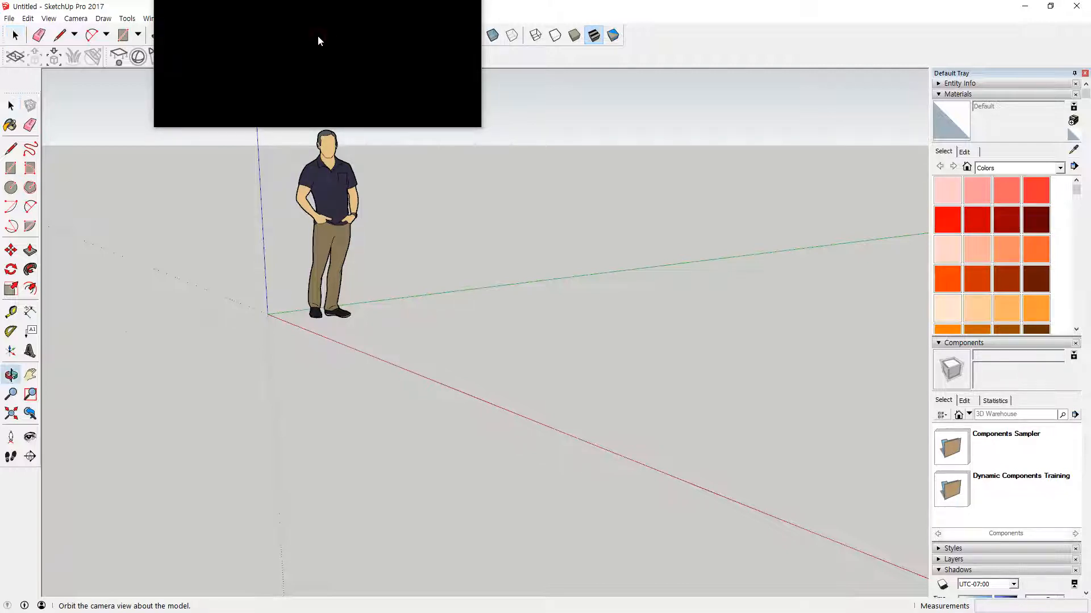
pyautogui.moveTo(395, 232); pyautogui.dragTo(407, 209)
pyautogui.press('space')
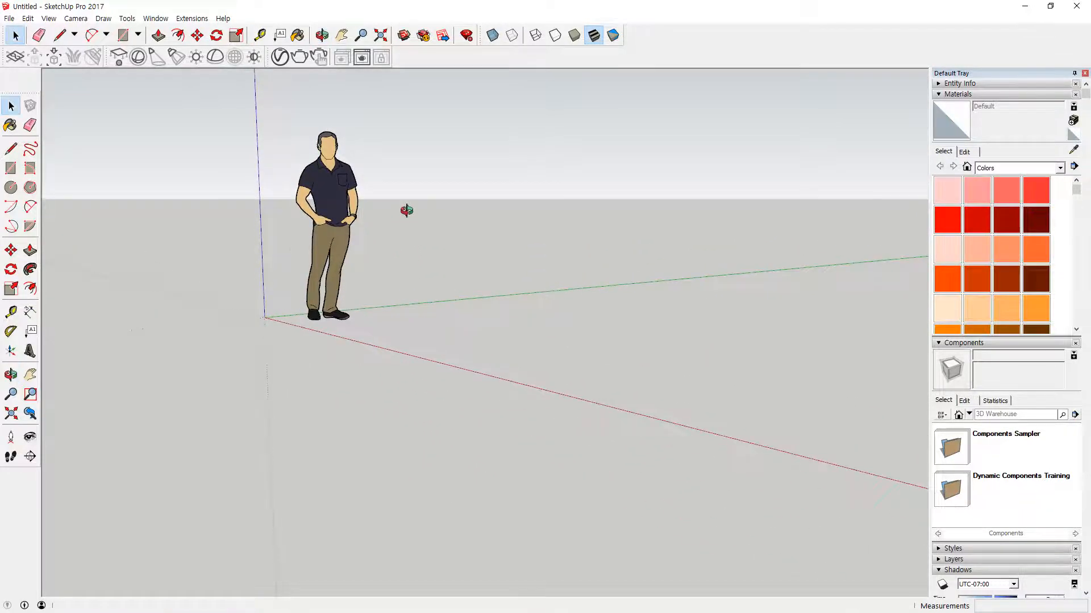
# Orbit to a higher viewing angle, pan the scale figure toward the middle of the drawing area, and move slightly closer.
pyautogui.moveTo(400, 214); pyautogui.dragTo(380, 263, button='middle')
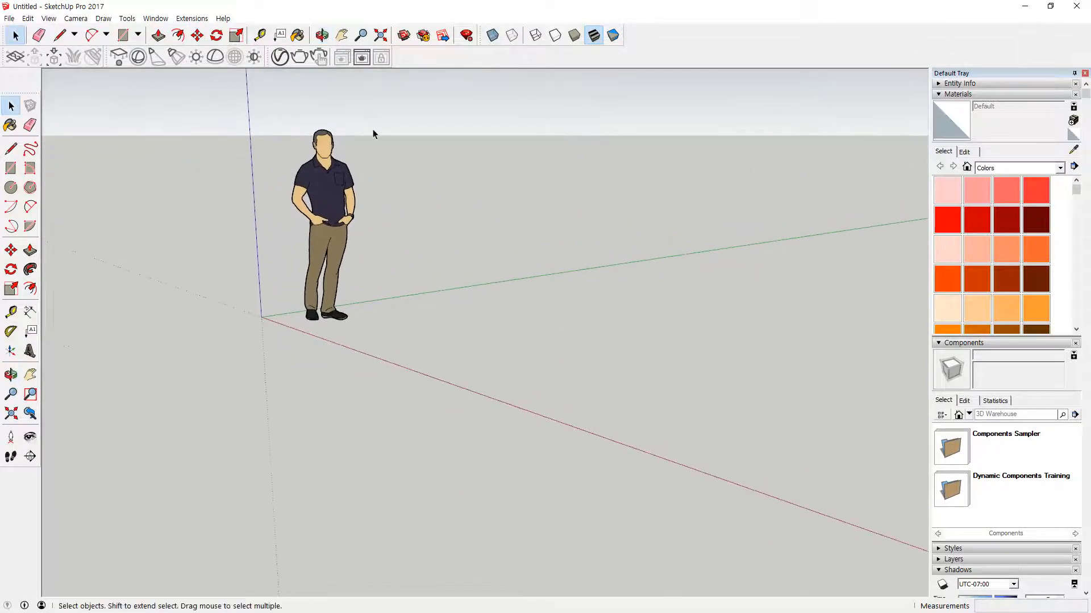
pyautogui.click(343, 36)
pyautogui.moveTo(419, 275); pyautogui.dragTo(571, 337)
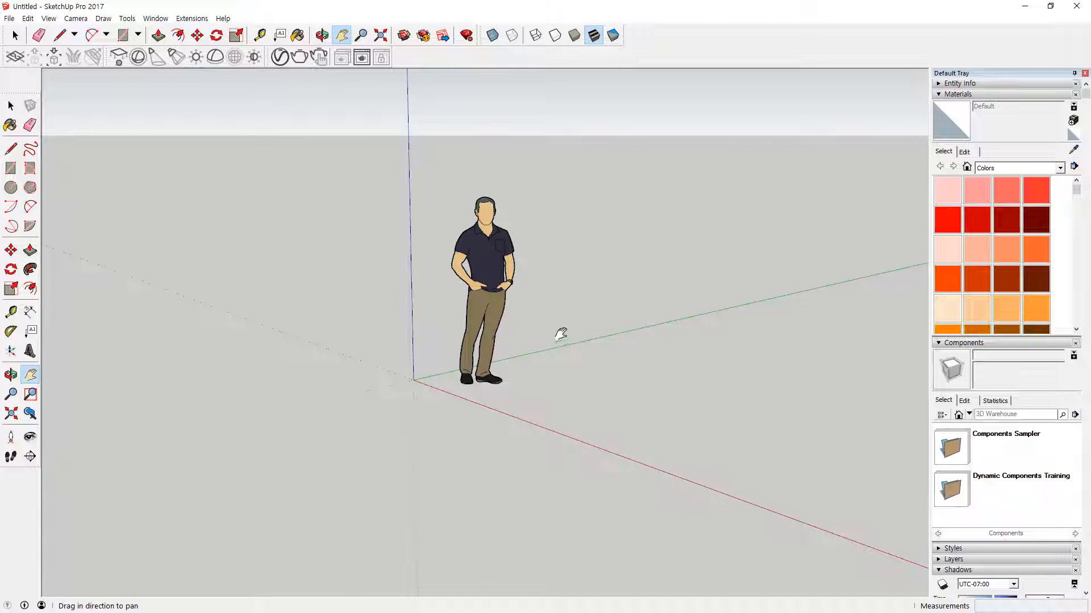
pyautogui.press('space')
pyautogui.moveTo(559, 339); pyautogui.dragTo(504, 361, button='middle')
pyautogui.scroll(1, 502, 362)
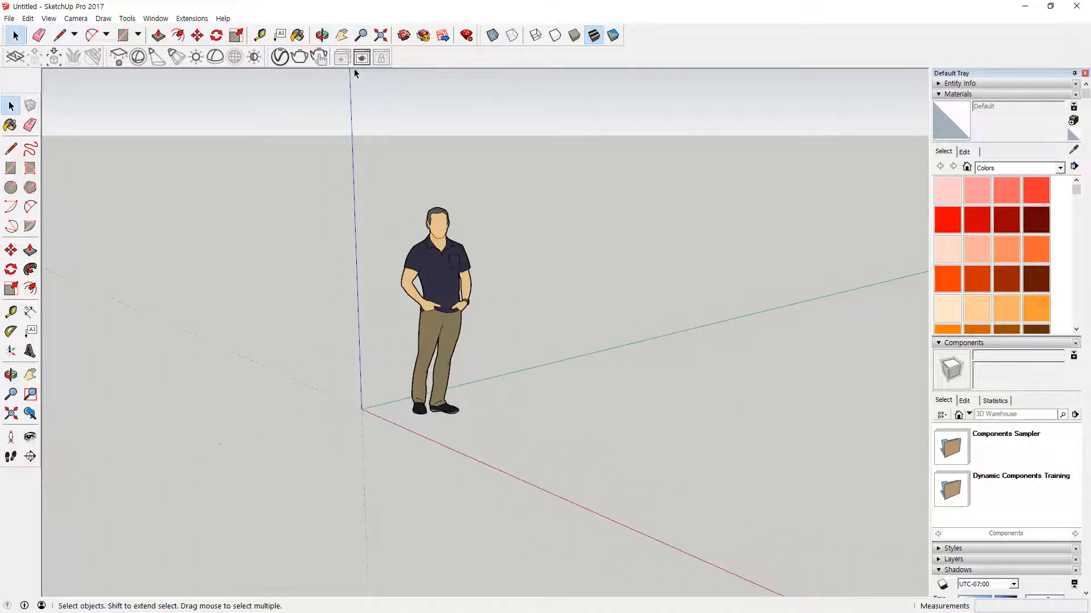
# Use the Zoom tool around the scale figure, return to Select, and zoom in closer on the figure.
pyautogui.click(361, 35)
pyautogui.scroll(4, 448, 229)
pyautogui.scroll(-3, 447, 229)
pyautogui.moveTo(441, 307)
pyautogui.mouseDown()
pyautogui.moveTo(425, 189)
pyautogui.moveTo(445, 312)
pyautogui.moveTo(439, 293)
pyautogui.moveTo(438, 329)
pyautogui.mouseUp()
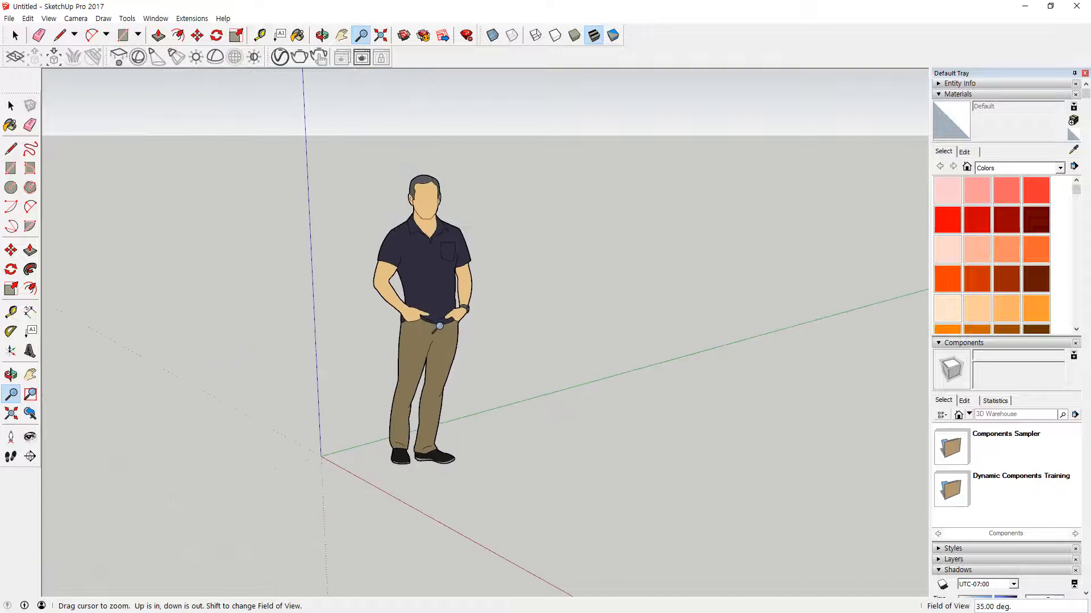
pyautogui.press('space')
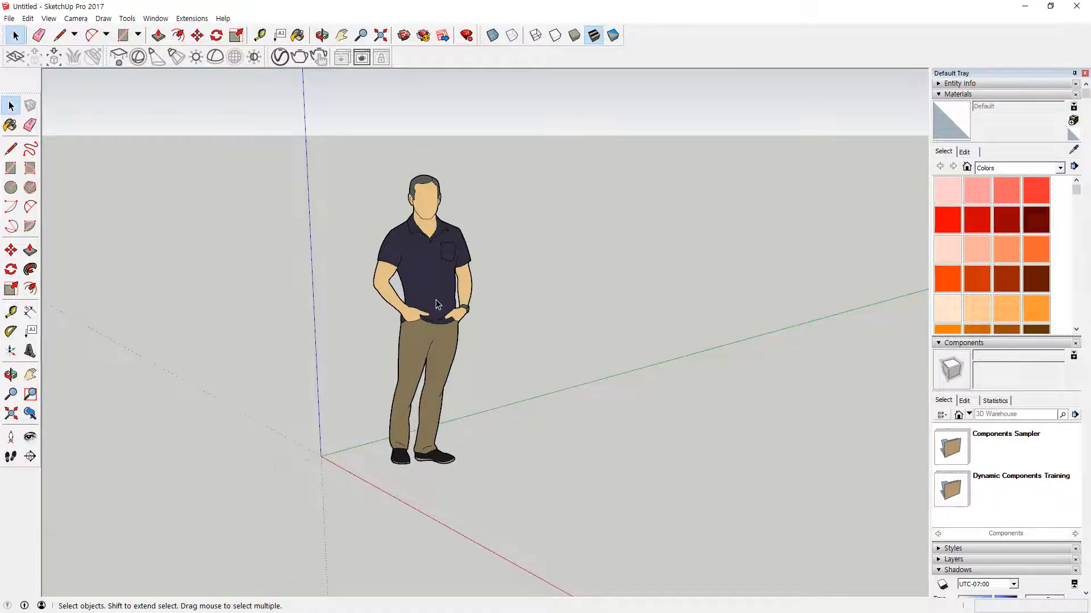
pyautogui.scroll(3, 449, 321)
pyautogui.scroll(-3, 448, 321)
pyautogui.scroll(2, 449, 321)
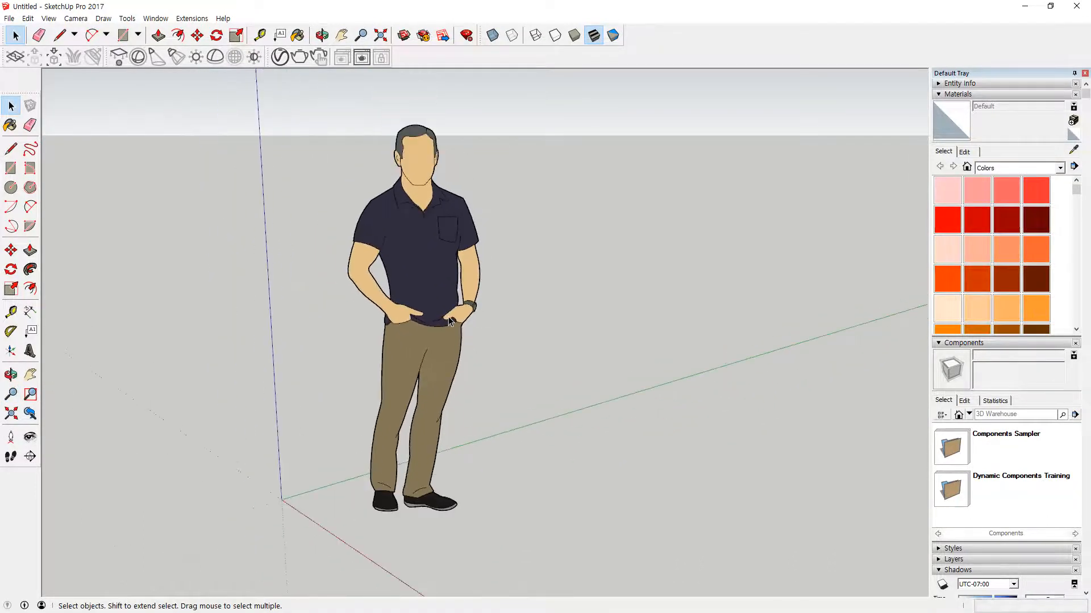
# Fit the model in the view with Zoom Extents, zooming back out each time, and finish with the whole figure small.
pyautogui.click(380, 36)
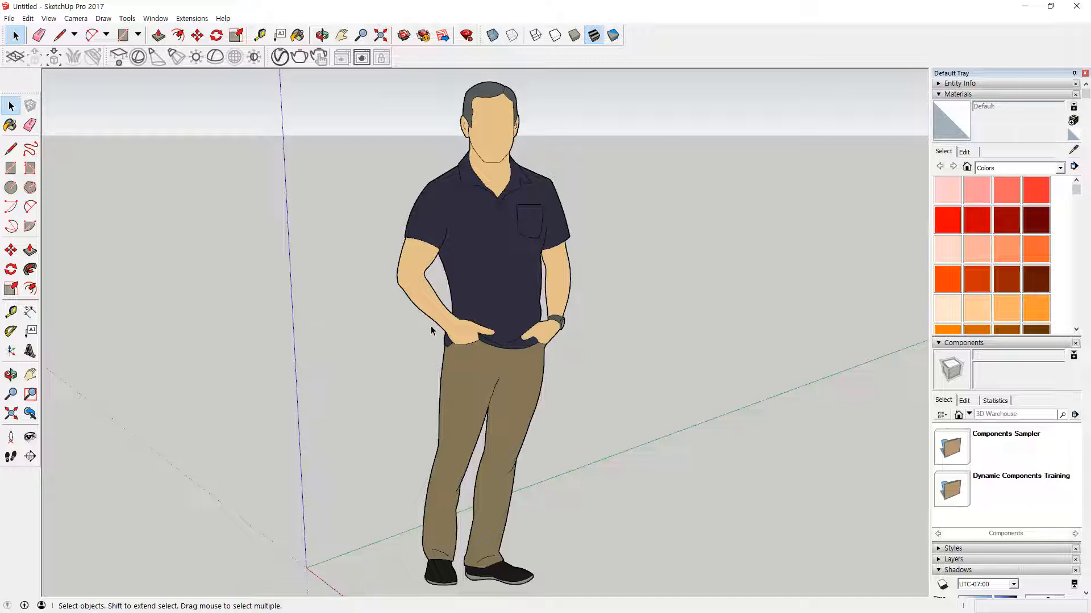
pyautogui.click(380, 36)
pyautogui.scroll(-5, 543, 385)
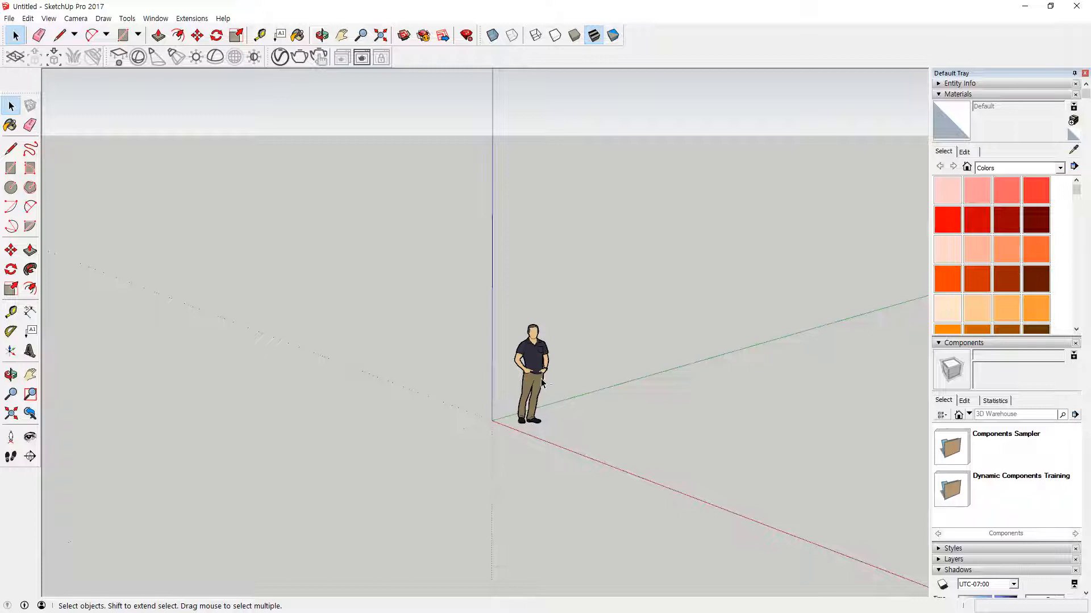
pyautogui.scroll(6, 542, 382)
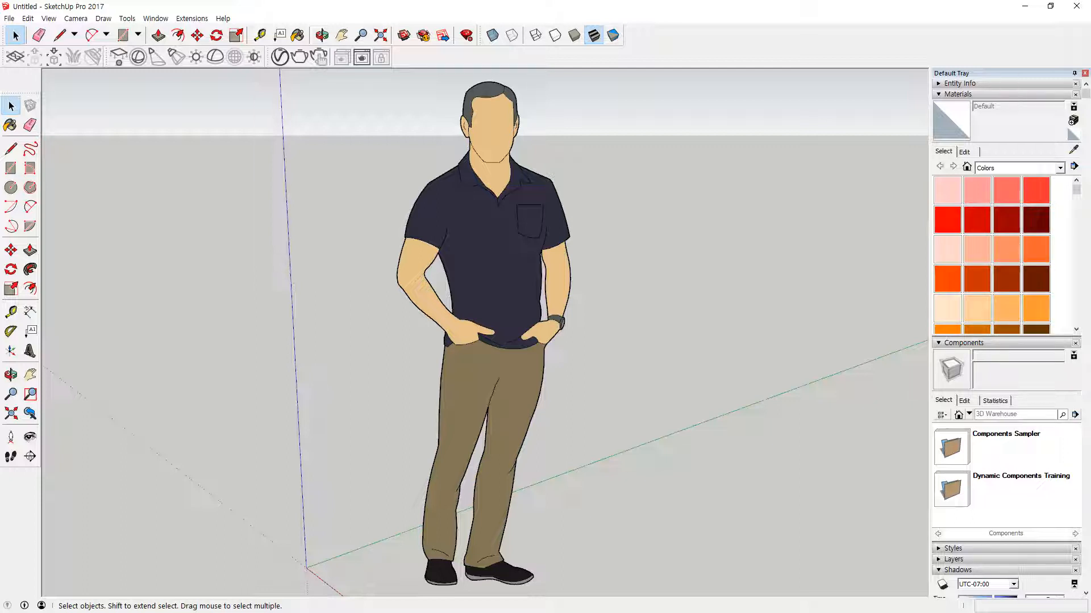
pyautogui.scroll(-1, 105, 559)
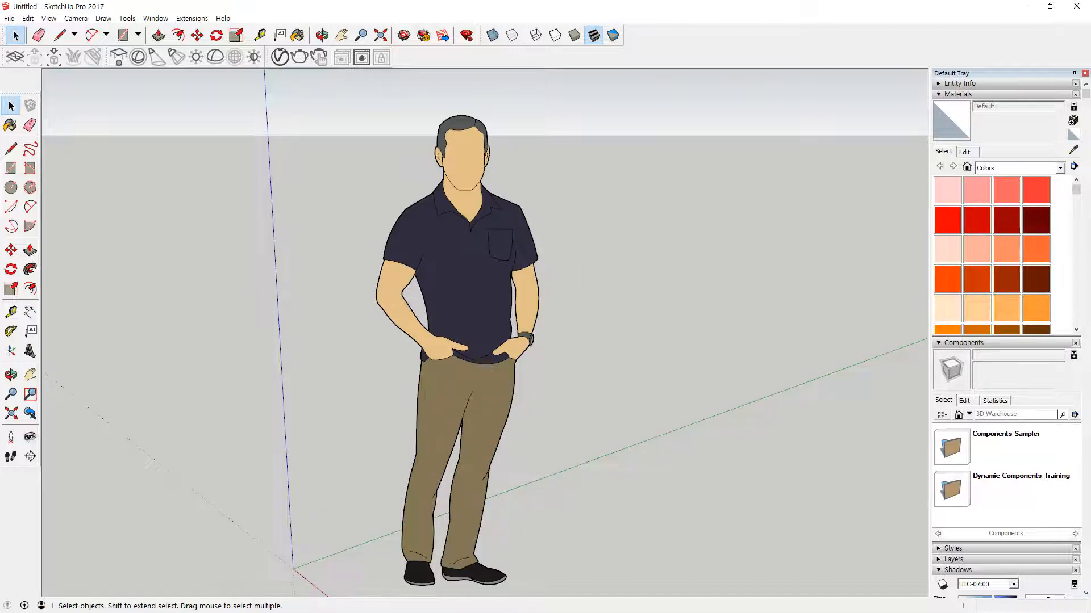
pyautogui.scroll(-6, 409, 335)
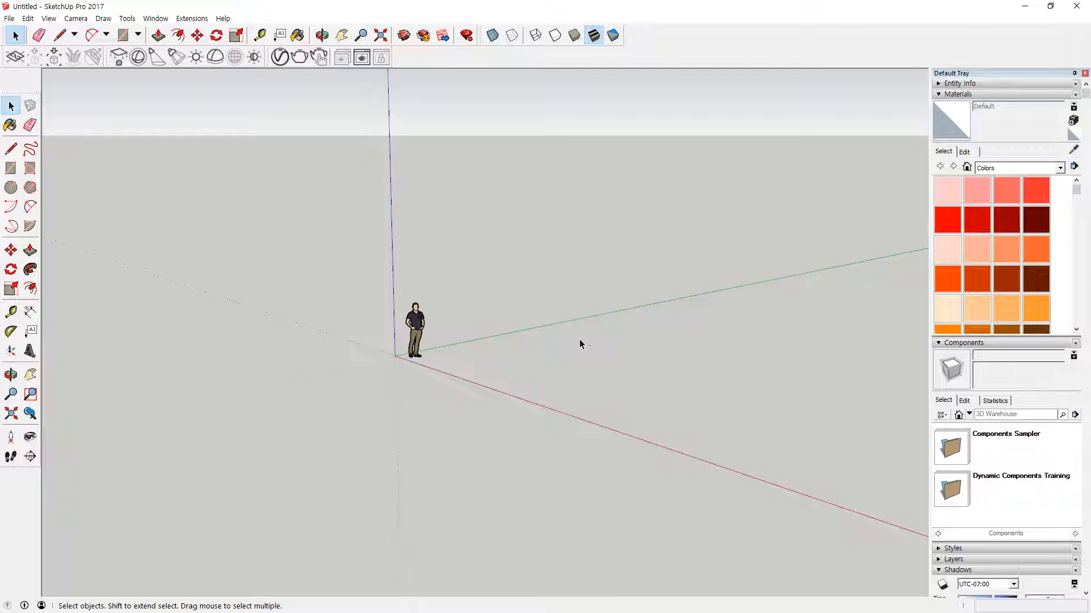
pyautogui.hotkey('shift', 'z')
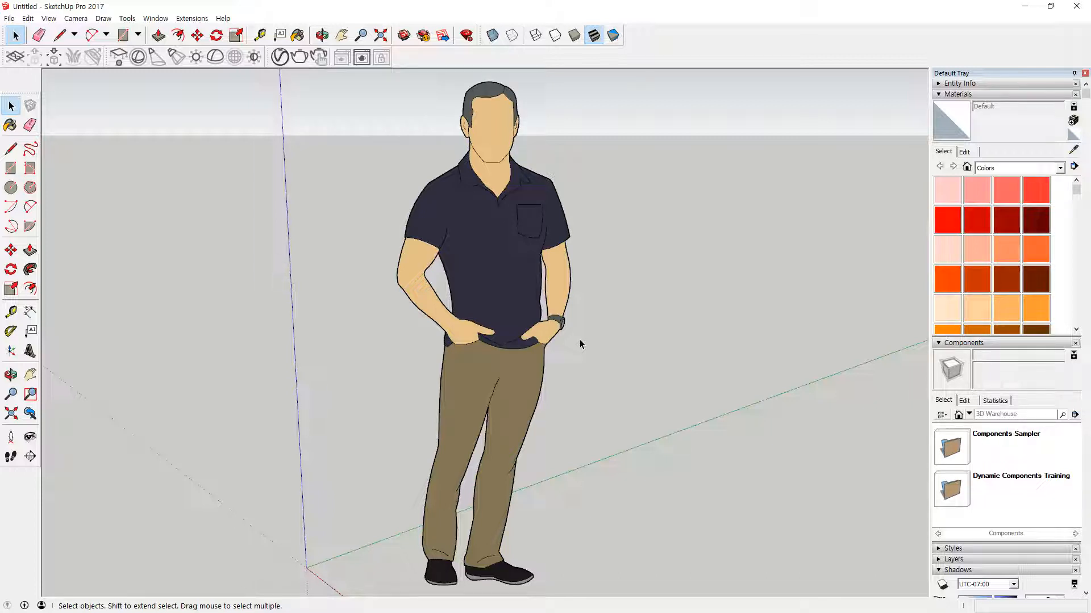
pyautogui.scroll(-10, 584, 356)
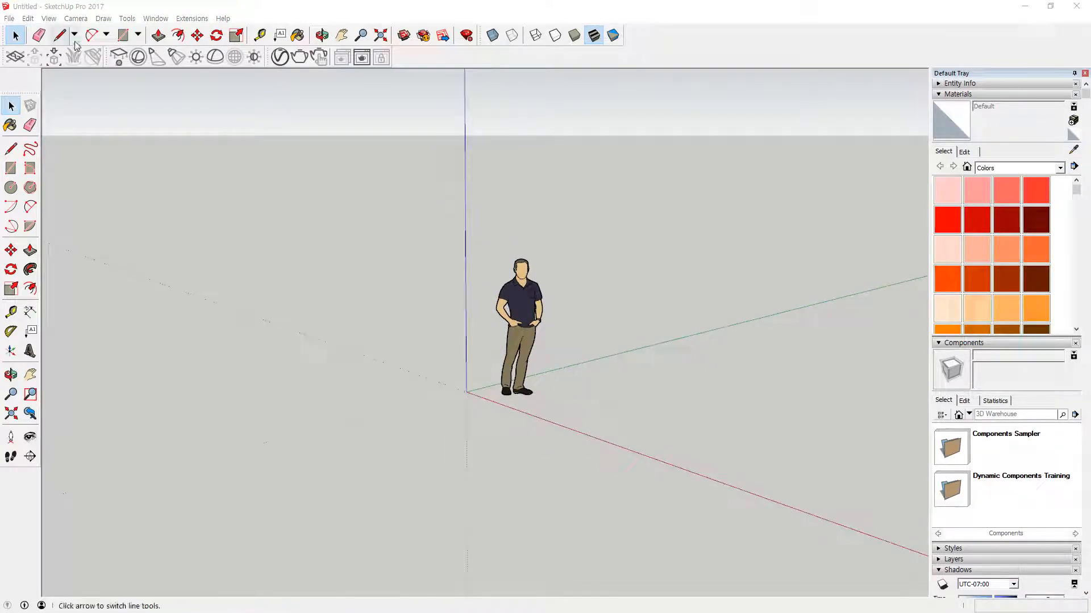
pyautogui.moveTo(20, 65)
pyautogui.mouseDown()
pyautogui.moveTo(7, 42)
pyautogui.moveTo(166, 28)
pyautogui.moveTo(397, 29)
pyautogui.moveTo(453, 57)
pyautogui.moveTo(253, 74)
pyautogui.moveTo(17, 67)
pyautogui.moveTo(7, 113)
pyautogui.moveTo(14, 457)
pyautogui.moveTo(57, 197)
pyautogui.moveTo(17, 94)
pyautogui.moveTo(28, 85)
pyautogui.mouseUp()
pyautogui.press('Escape')
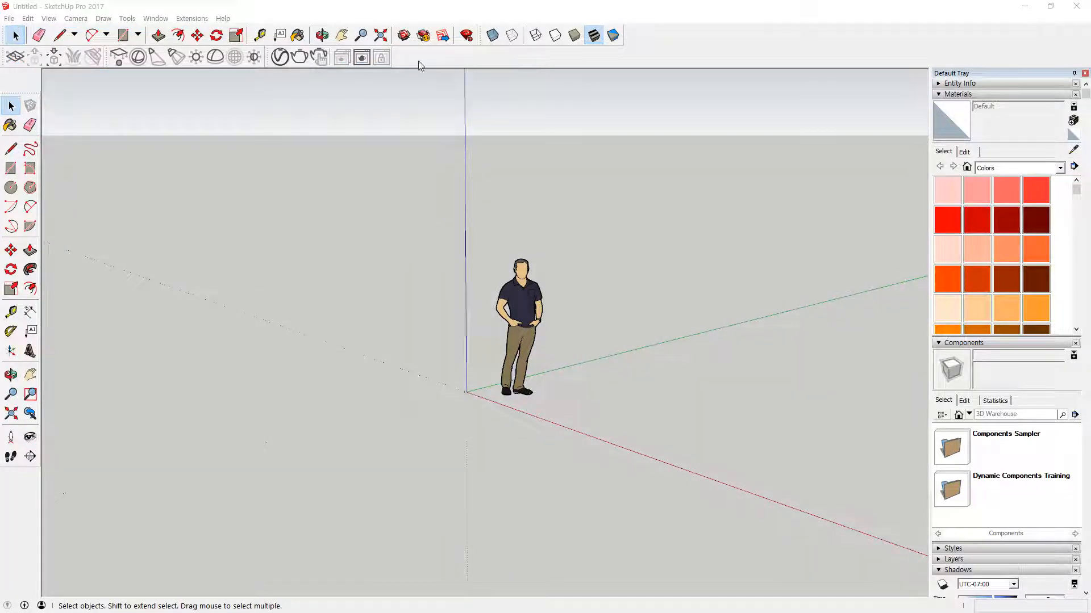
pyautogui.click(155, 18)
pyautogui.moveTo(127, 19)
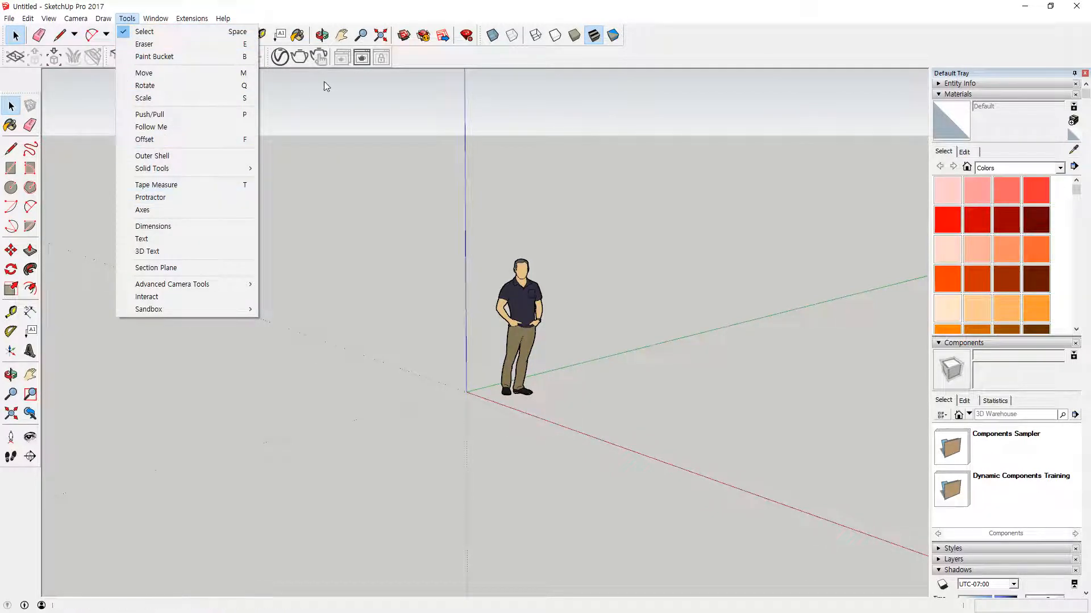
pyautogui.click(465, 59)
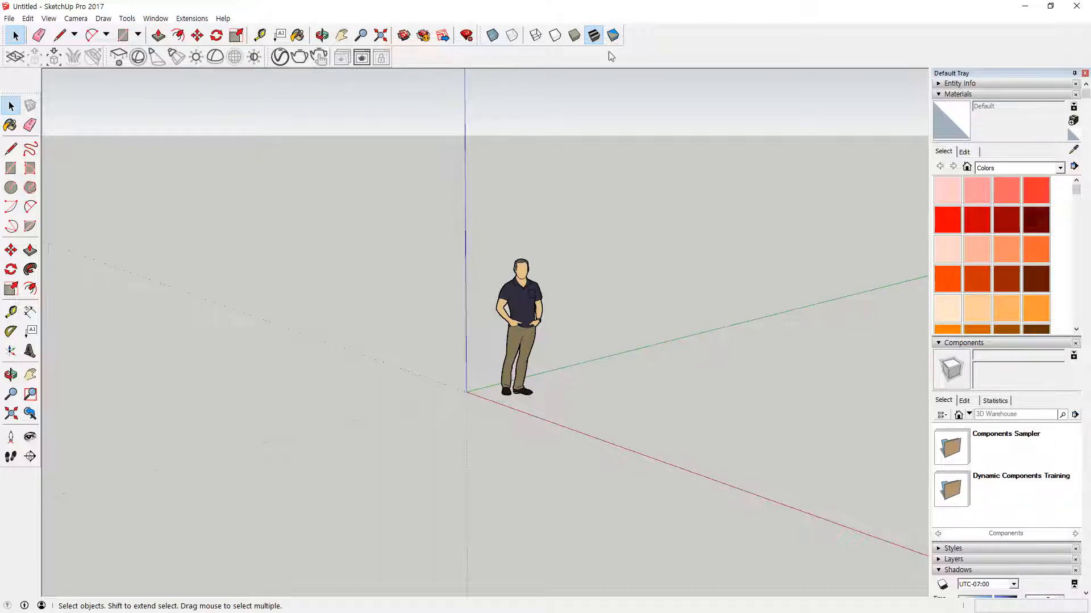
# Turn on the Location toolbar, dismiss the Photo Textures window, and close the toolbar again.
pyautogui.rightClick(489, 58)
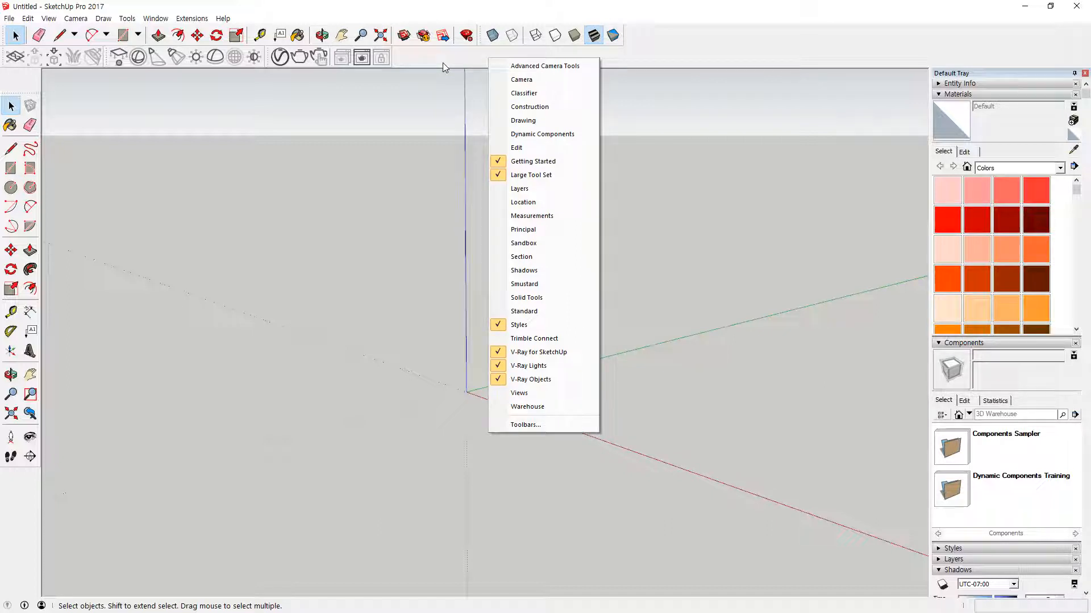
pyautogui.click(500, 204)
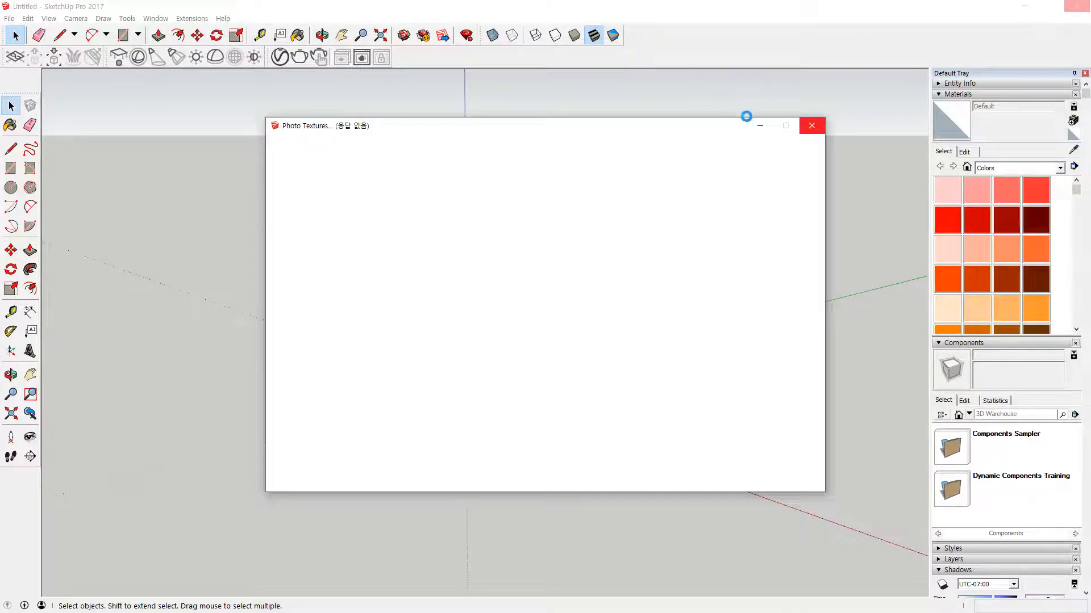
pyautogui.click(760, 125)
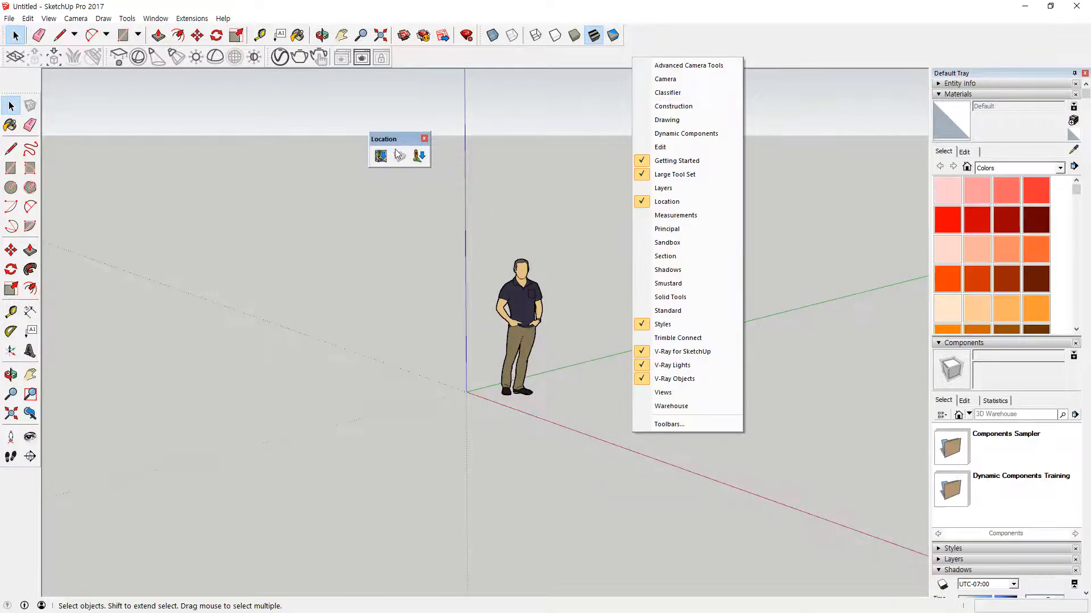
pyautogui.click(422, 143)
pyautogui.click(424, 139)
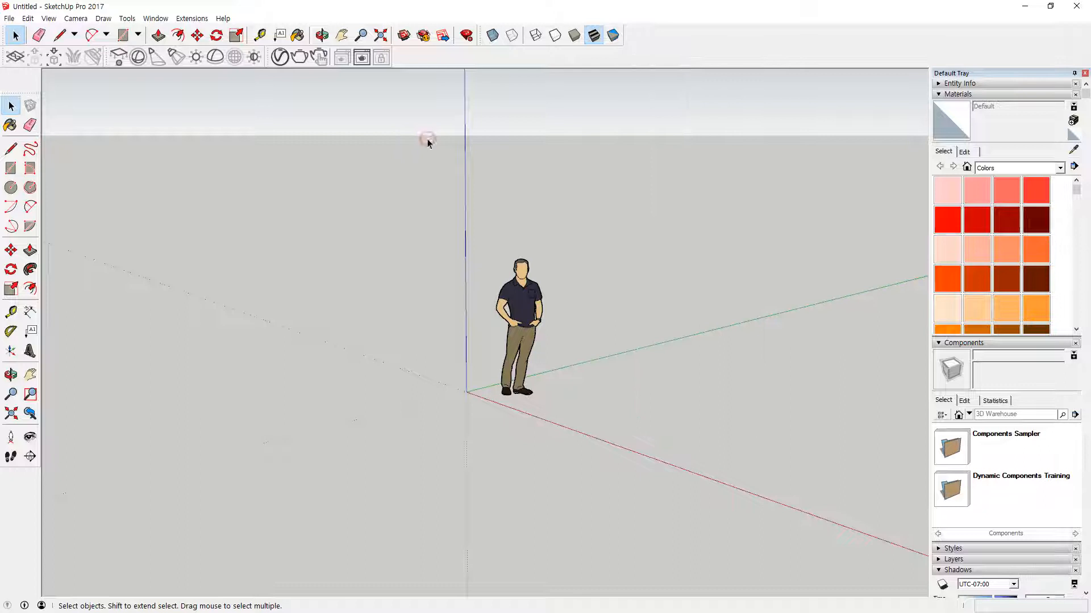
# Examine the list of available toolbars, including Getting Started and Large Tool Set, and close it.
pyautogui.rightClick(497, 57)
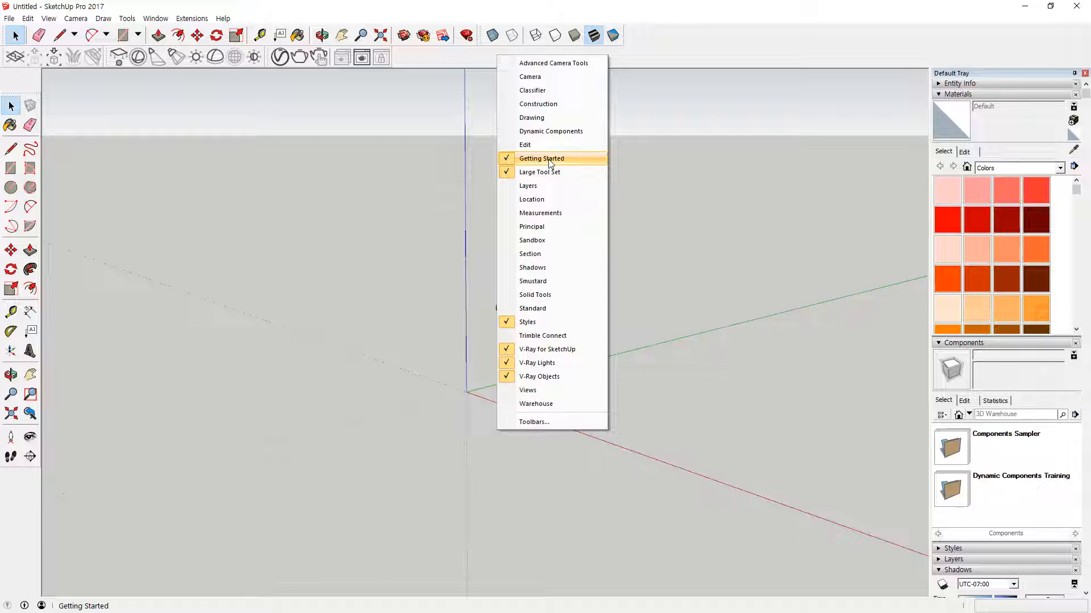
pyautogui.press('super+plus')
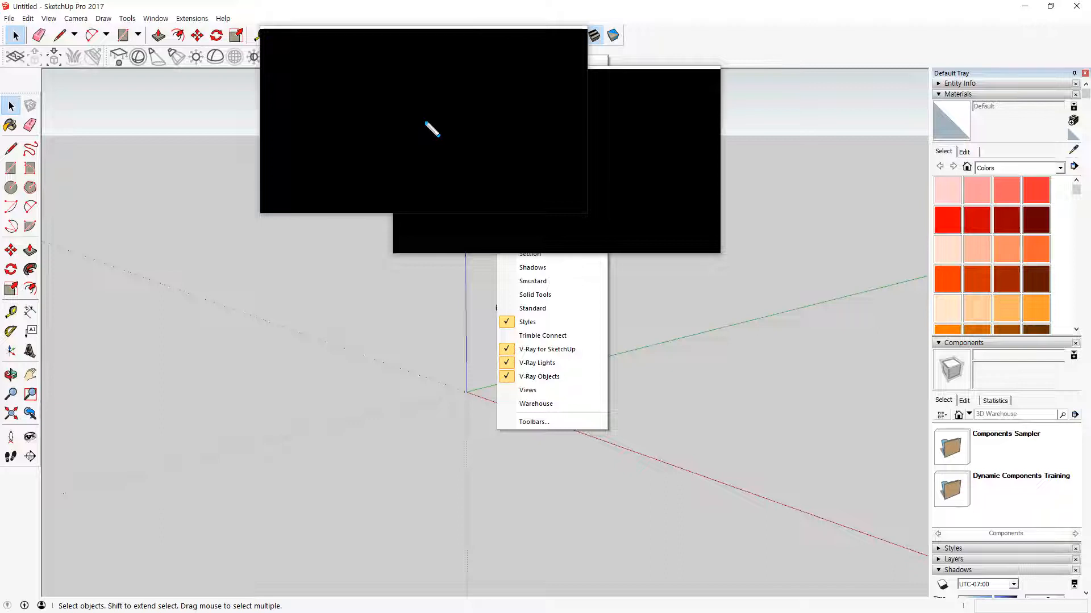
pyautogui.moveTo(364, 64)
pyautogui.mouseDown()
pyautogui.moveTo(306, 78)
pyautogui.moveTo(159, 35)
pyautogui.moveTo(343, 57)
pyautogui.moveTo(341, 71)
pyautogui.mouseUp()
pyautogui.press('Escape')
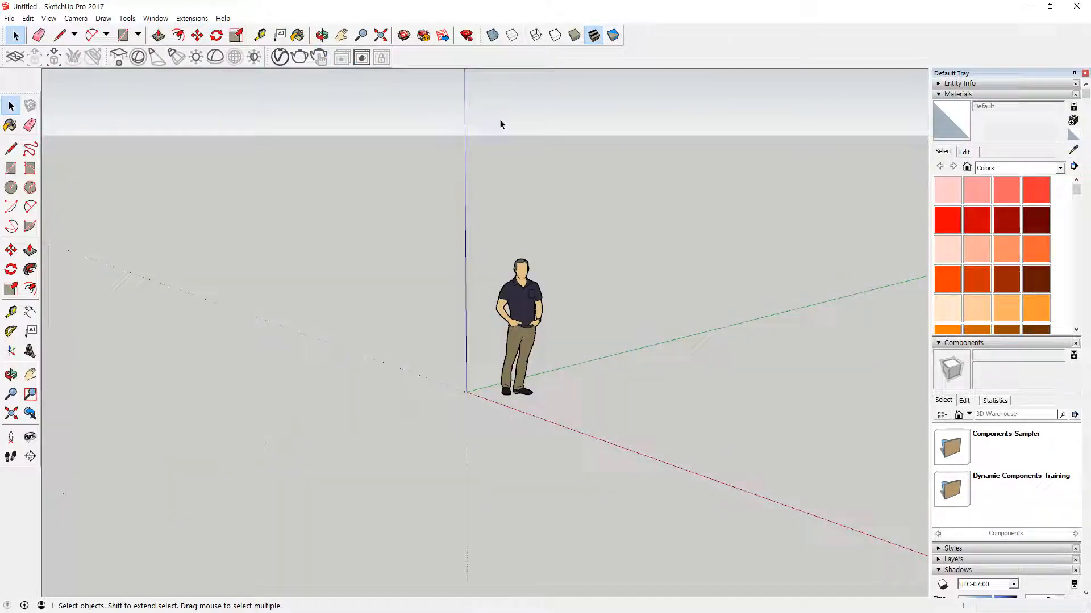
pyautogui.rightClick(490, 53)
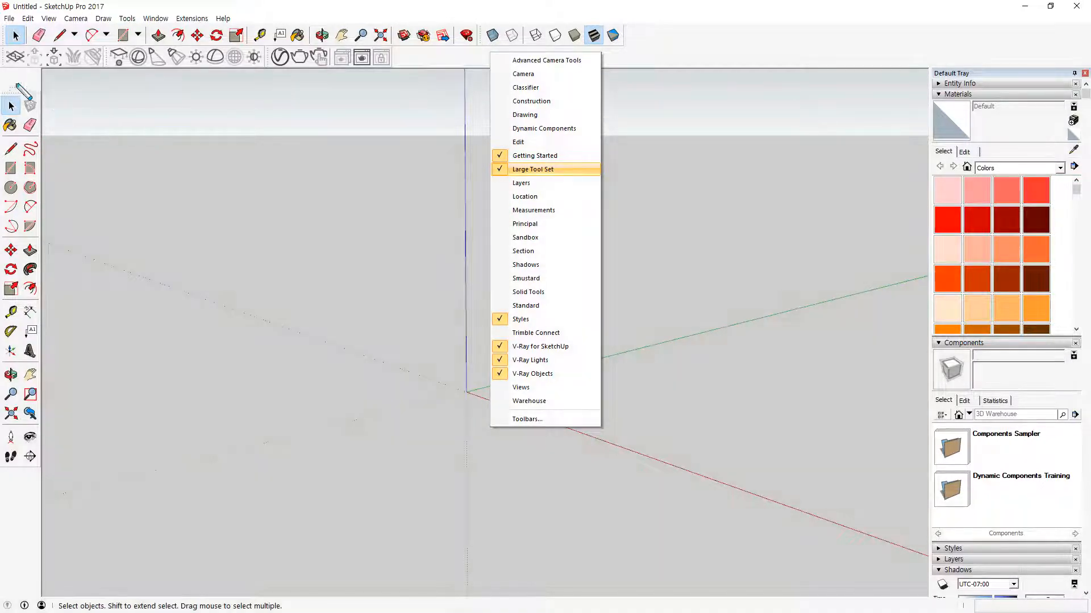
pyautogui.moveTo(32, 99)
pyautogui.mouseDown()
pyautogui.moveTo(68, 365)
pyautogui.moveTo(12, 449)
pyautogui.moveTo(8, 103)
pyautogui.moveTo(28, 65)
pyautogui.mouseUp()
pyautogui.moveTo(42, 138); pyautogui.dragTo(1, 178)
pyautogui.moveTo(47, 170); pyautogui.dragTo(14, 224)
pyautogui.moveTo(47, 213)
pyautogui.mouseDown()
pyautogui.moveTo(1, 287)
pyautogui.moveTo(1, 368)
pyautogui.mouseUp()
pyautogui.press('Escape')
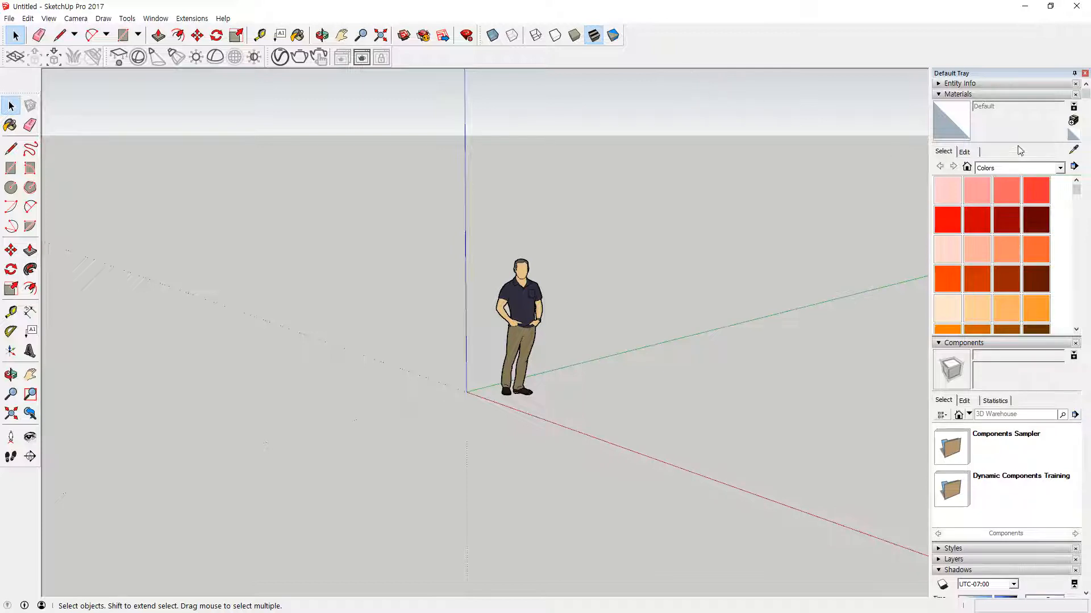
pyautogui.moveTo(991, 61); pyautogui.dragTo(932, 171)
pyautogui.moveTo(958, 472)
pyautogui.mouseDown()
pyautogui.moveTo(1082, 284)
pyautogui.moveTo(994, 128)
pyautogui.mouseUp()
pyautogui.moveTo(1048, 179); pyautogui.dragTo(969, 249)
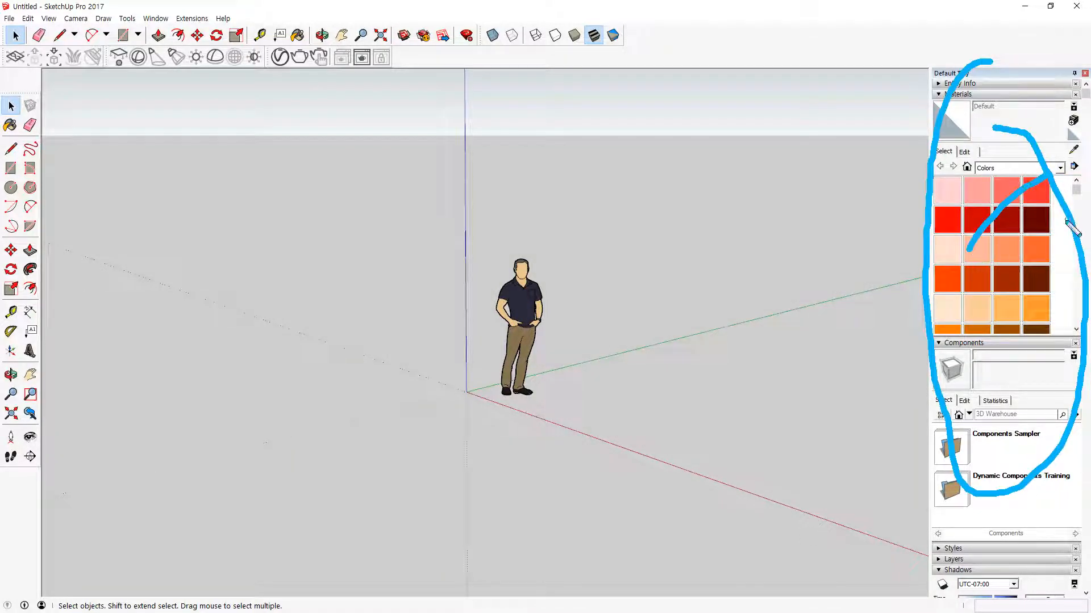
pyautogui.moveTo(1059, 230); pyautogui.dragTo(948, 370)
pyautogui.moveTo(1017, 340); pyautogui.dragTo(937, 429)
pyautogui.moveTo(1010, 404); pyautogui.dragTo(932, 471)
pyautogui.press('Escape')
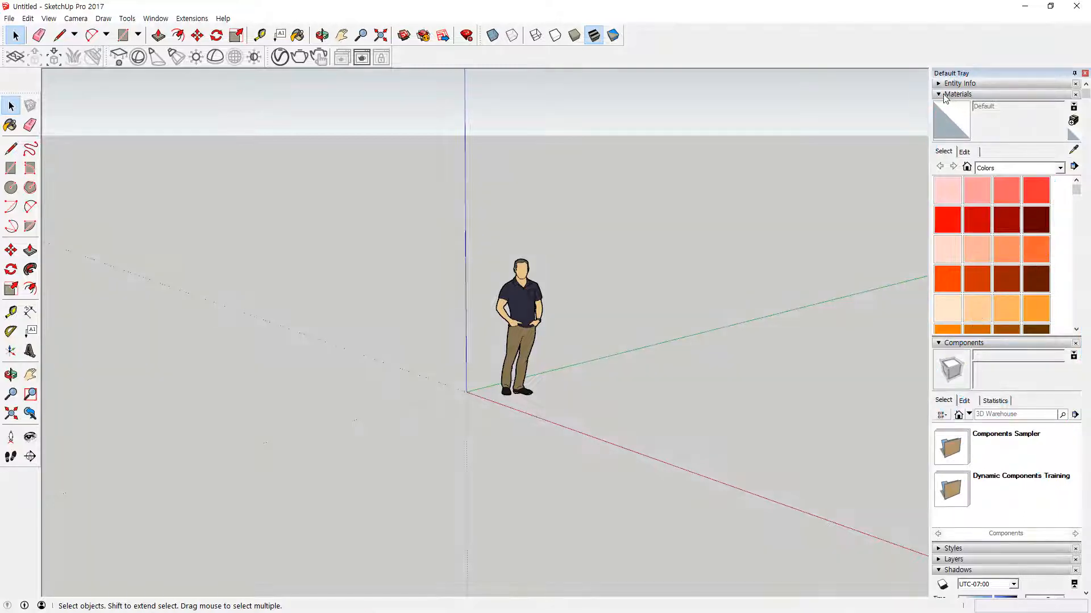
# Collapse the Materials, Components, Shadows and Scenes sections of the Default Tray.
pyautogui.click(939, 95)
pyautogui.click(939, 105)
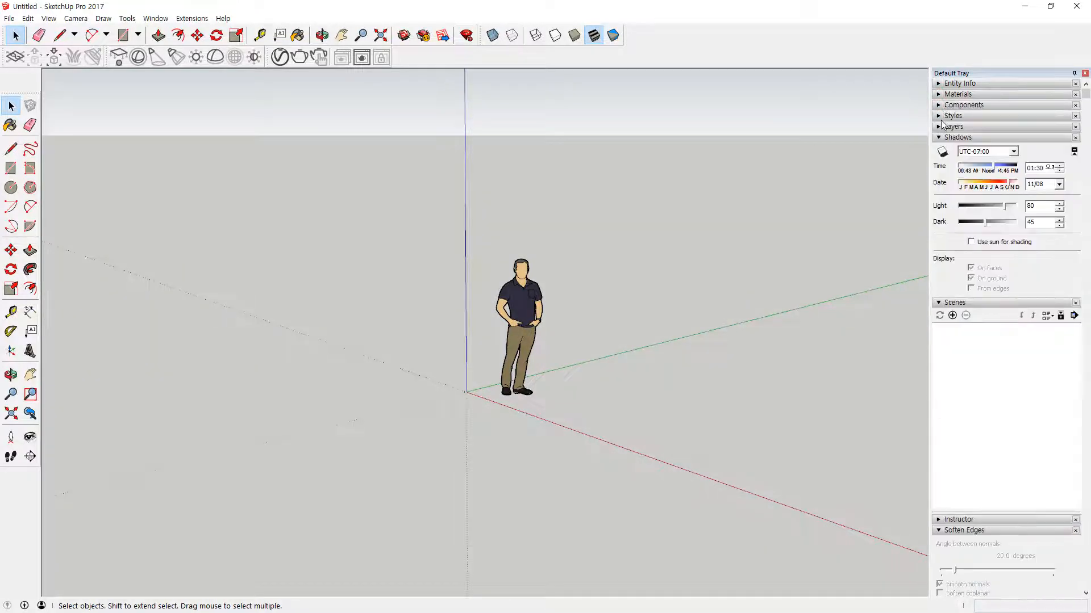
pyautogui.click(938, 138)
pyautogui.click(938, 149)
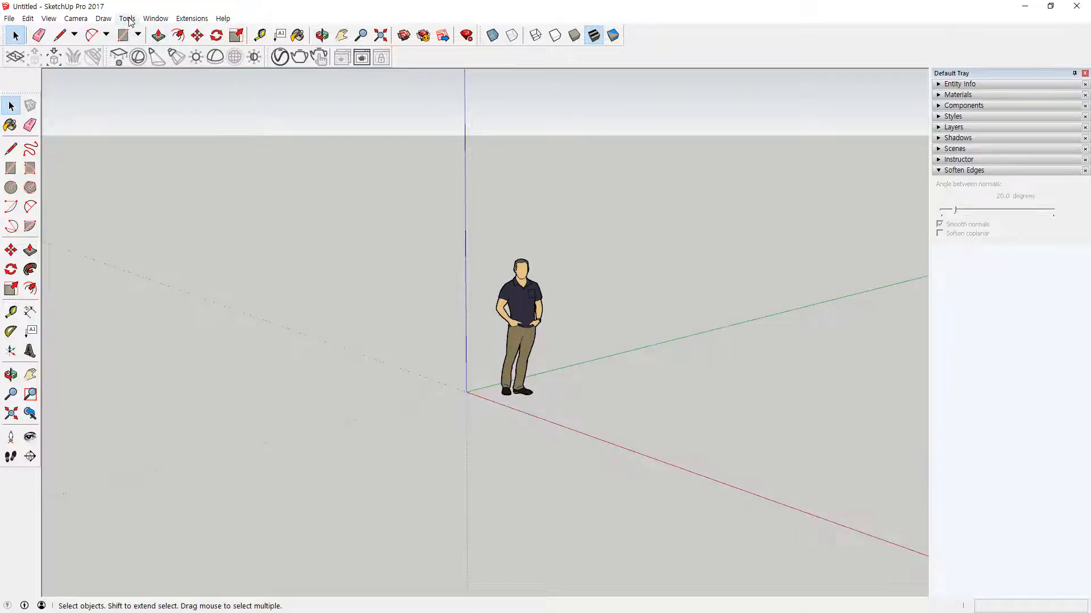
# Add the Fog section to the Default Tray and remove it again.
pyautogui.click(149, 19)
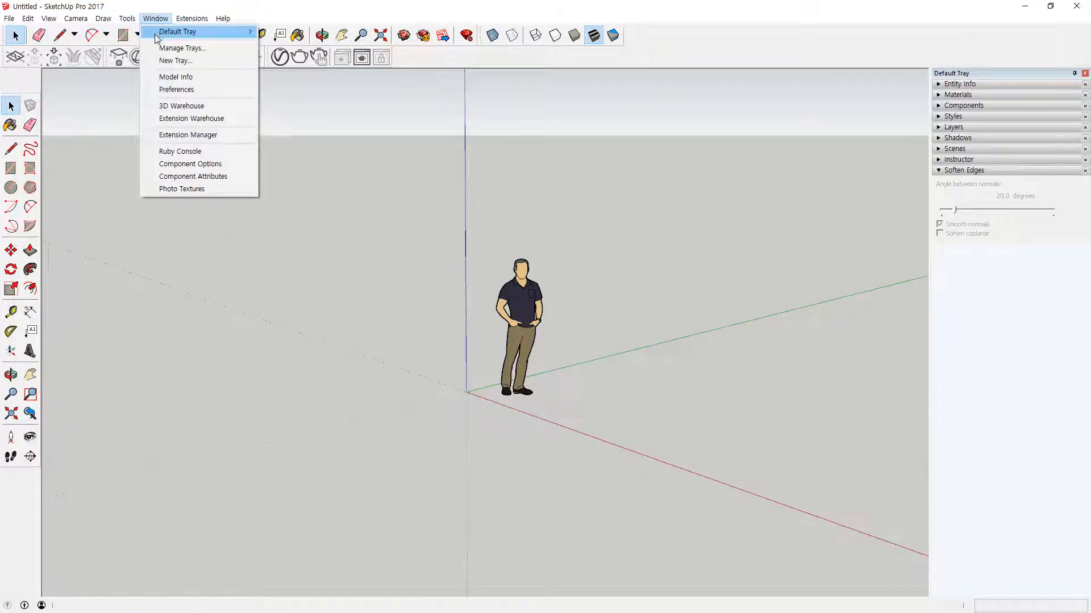
pyautogui.moveTo(154, 33)
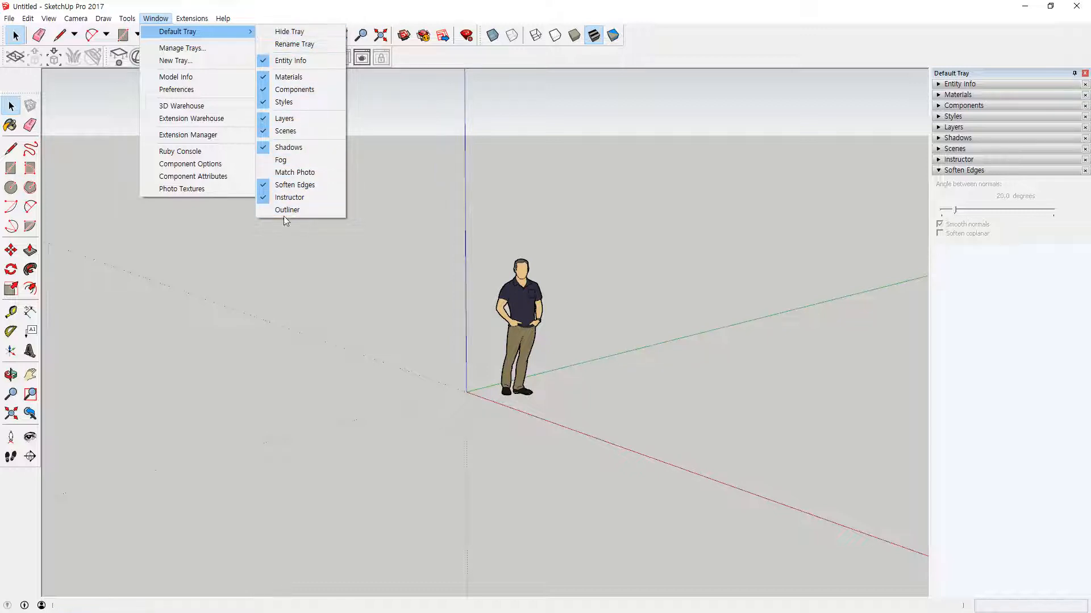
pyautogui.click(282, 161)
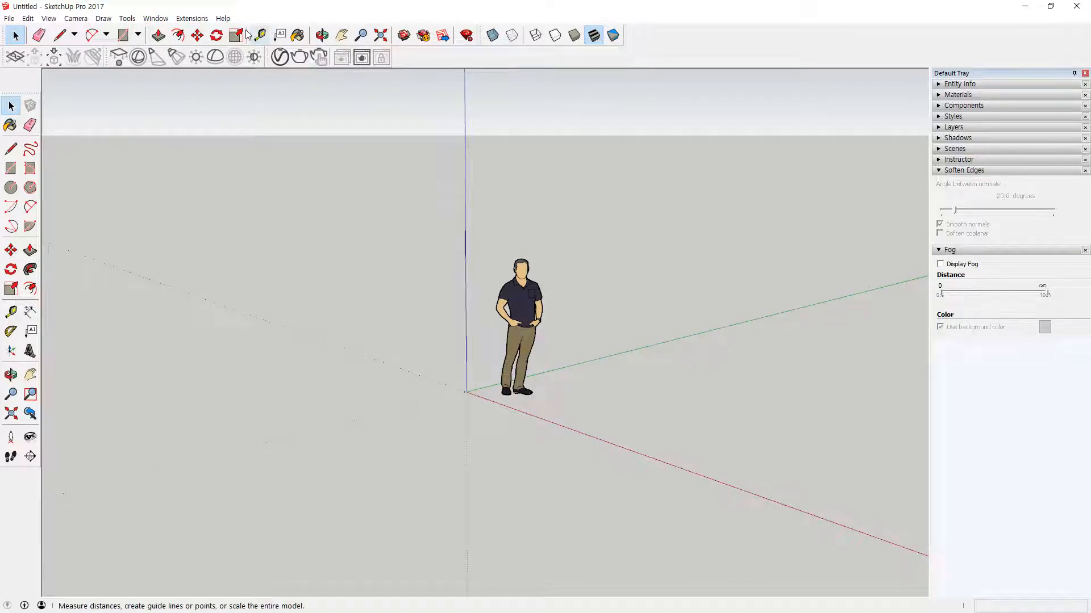
pyautogui.click(192, 18)
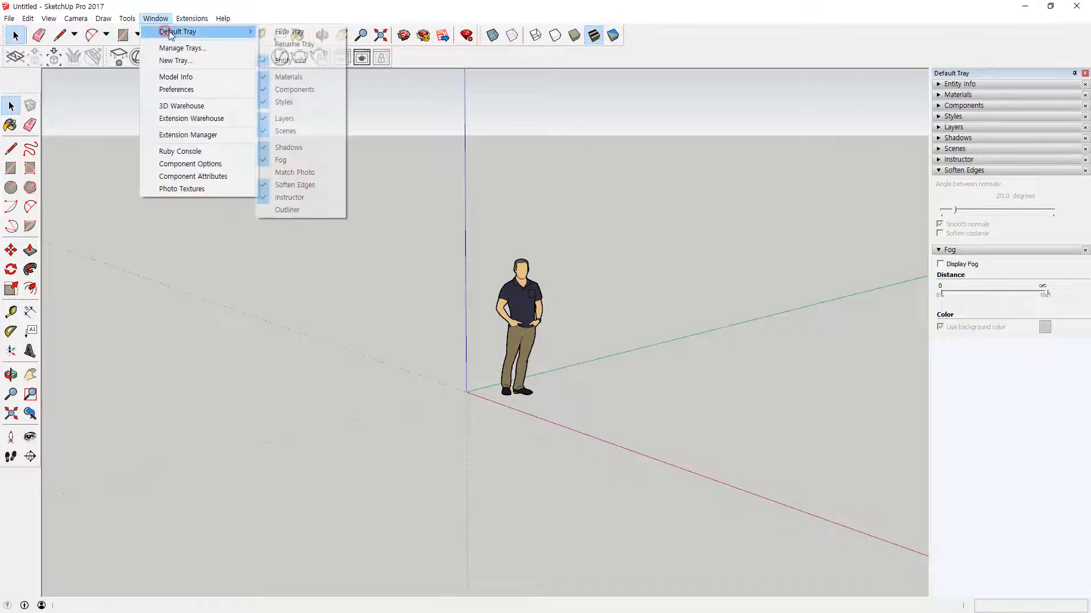
pyautogui.click(282, 160)
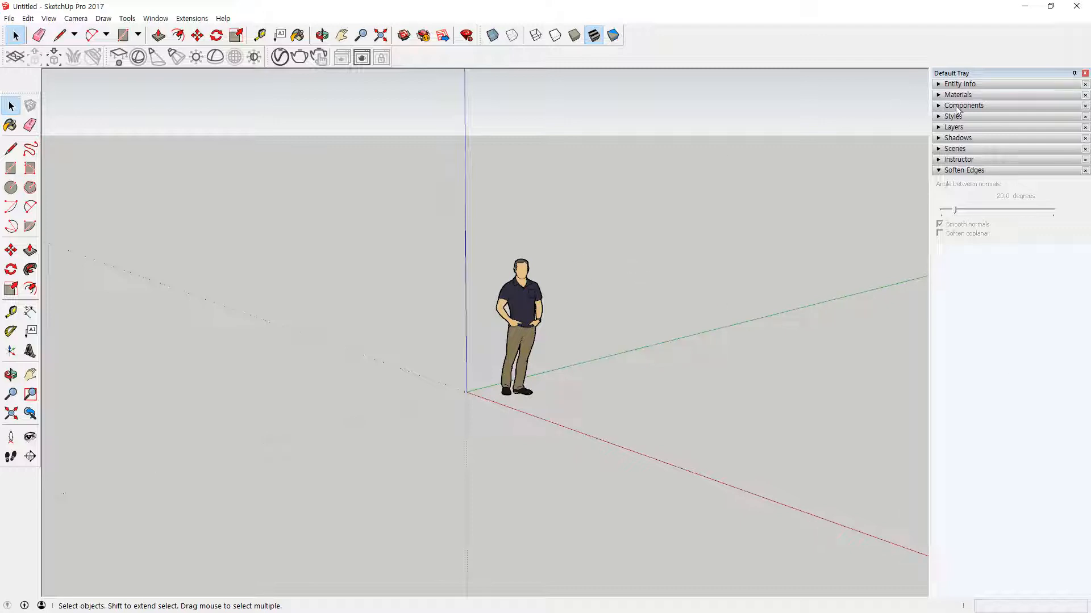
# Expand the Entity Info section of the Default Tray.
pyautogui.click(938, 85)
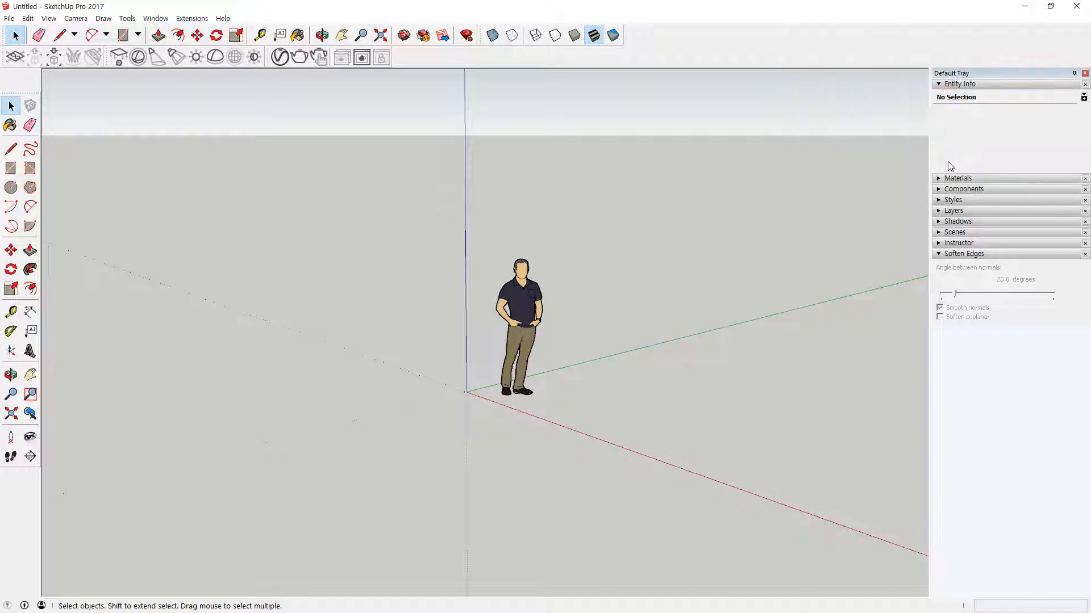
# Expand the Materials and Components sections of the Default Tray, and briefly open and collapse Styles.
pyautogui.click(938, 180)
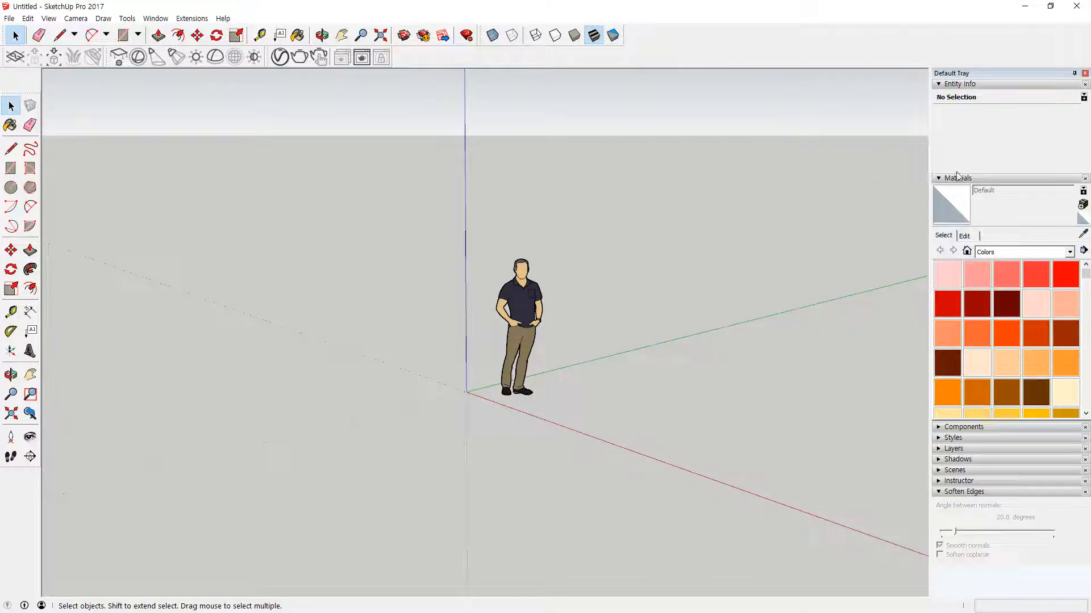
pyautogui.click(937, 430)
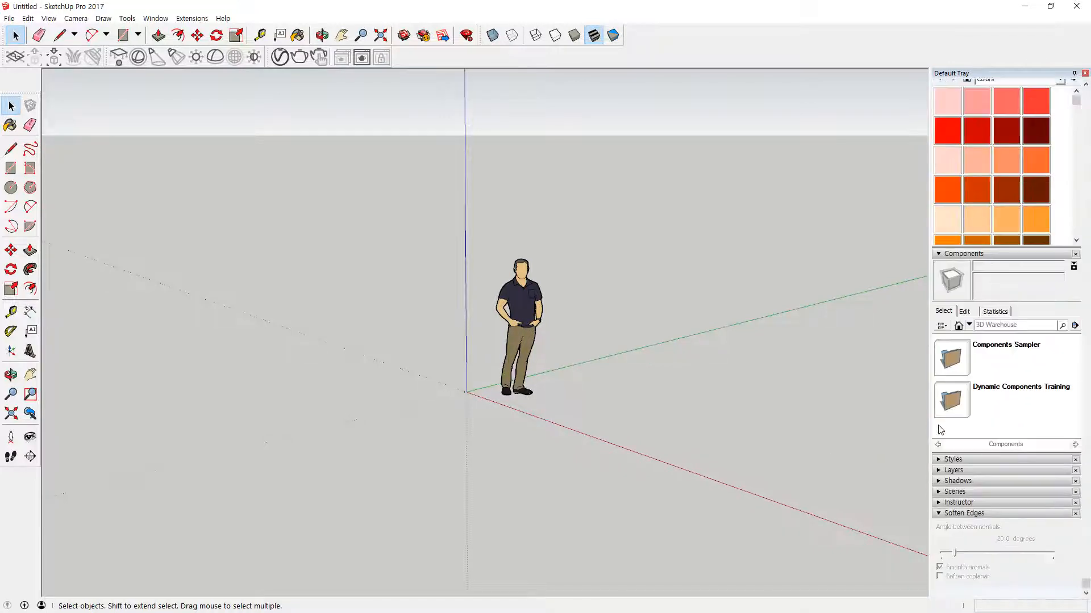
pyautogui.click(939, 460)
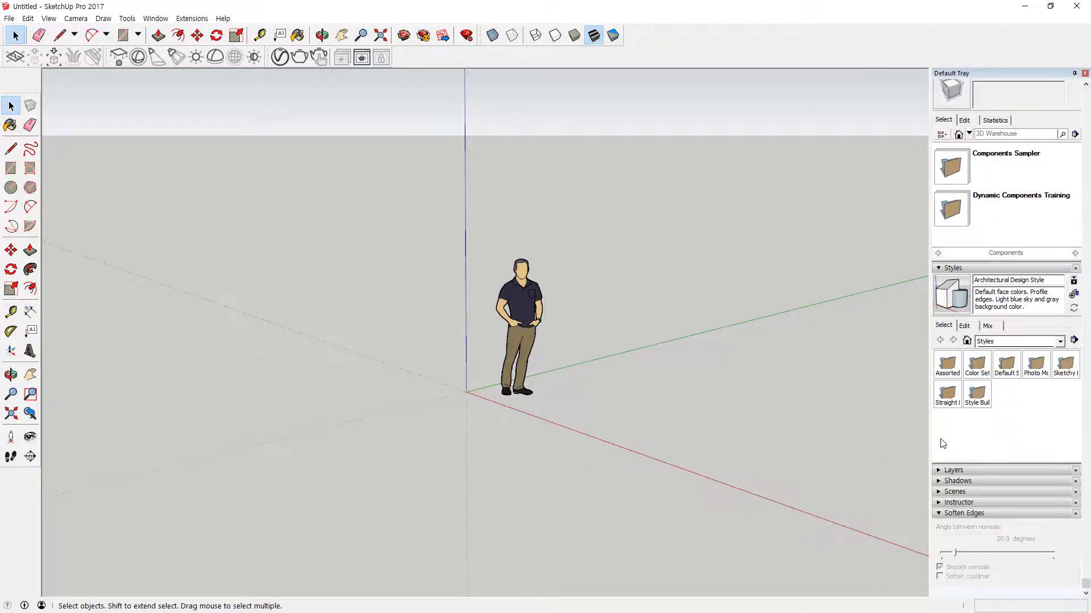
pyautogui.click(940, 268)
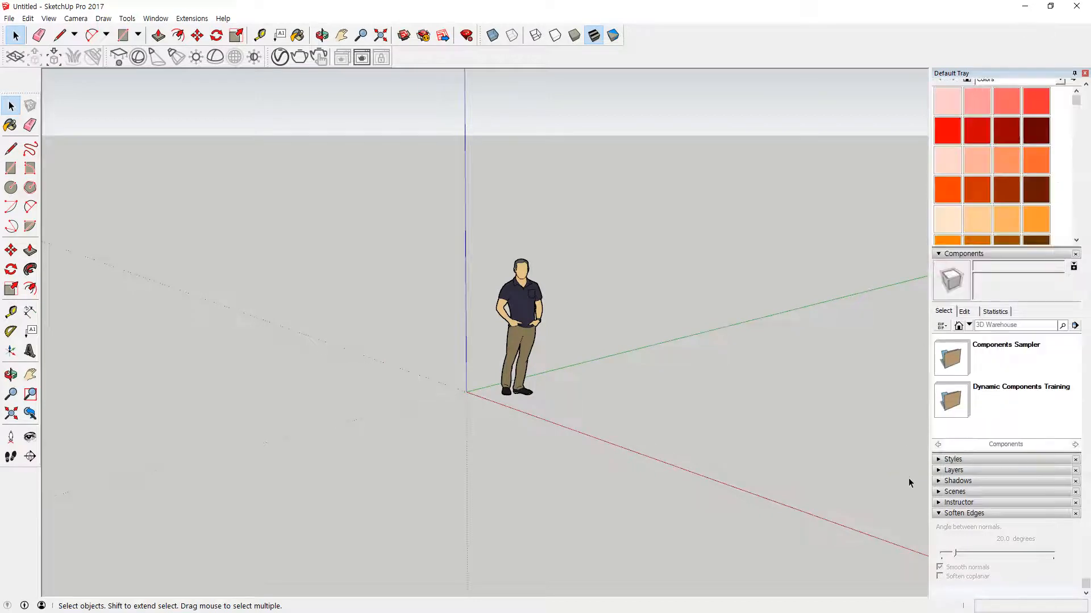
# Expand the Layers, Shadows and Scenes sections of the Default Tray and reorder them above Styles.
pyautogui.click(937, 471)
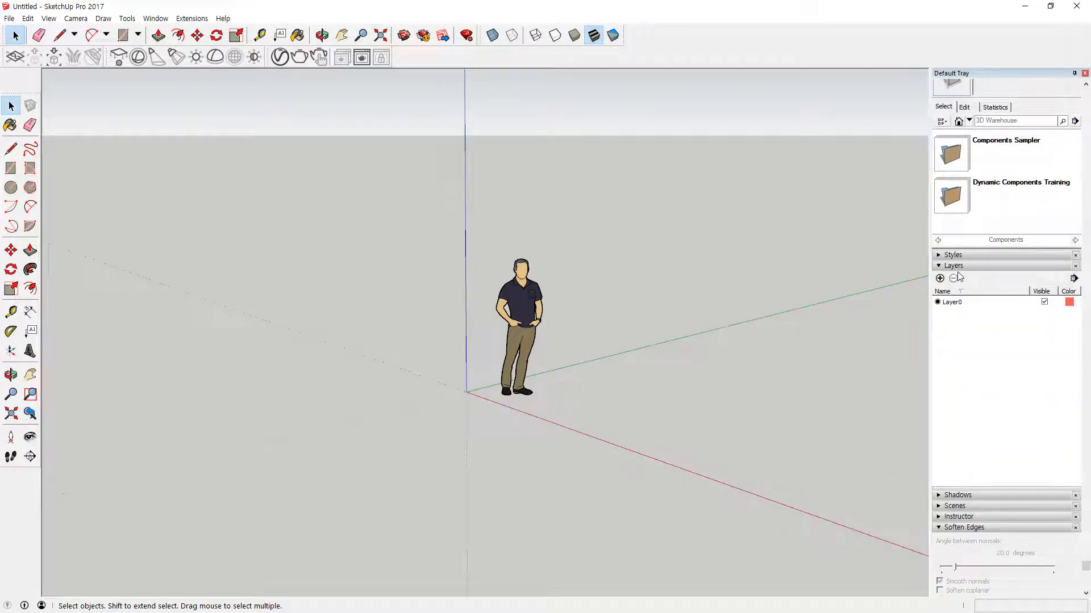
pyautogui.moveTo(957, 270); pyautogui.dragTo(967, 250)
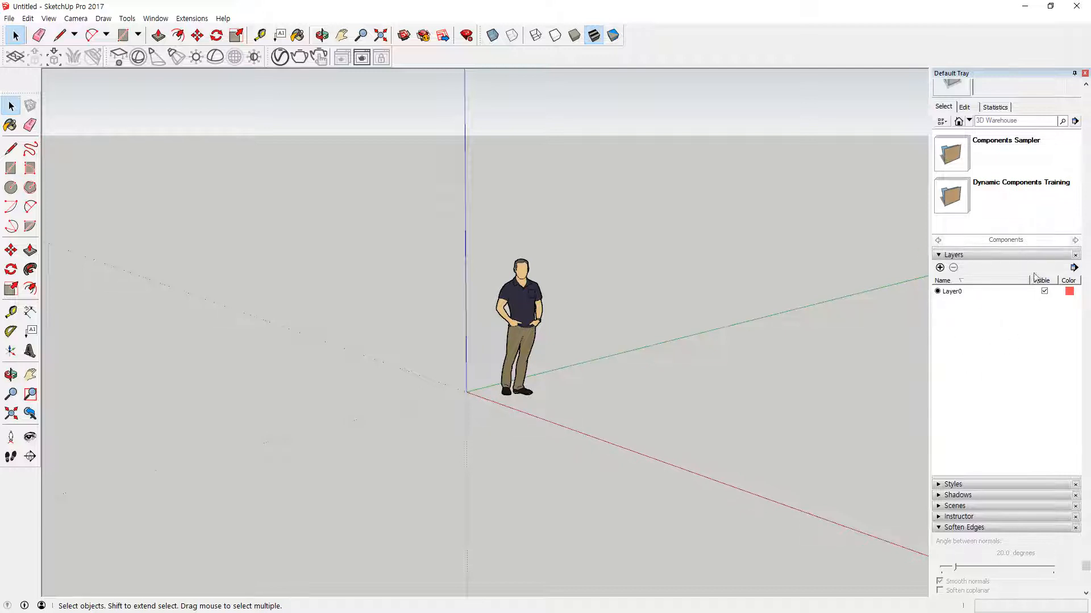
pyautogui.click(957, 498)
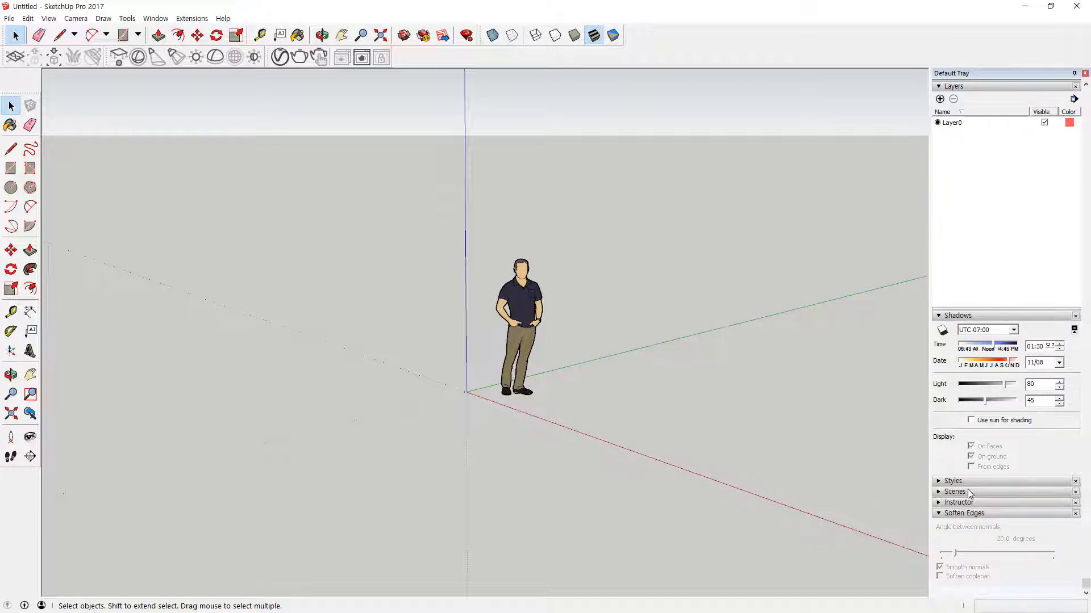
pyautogui.click(965, 492)
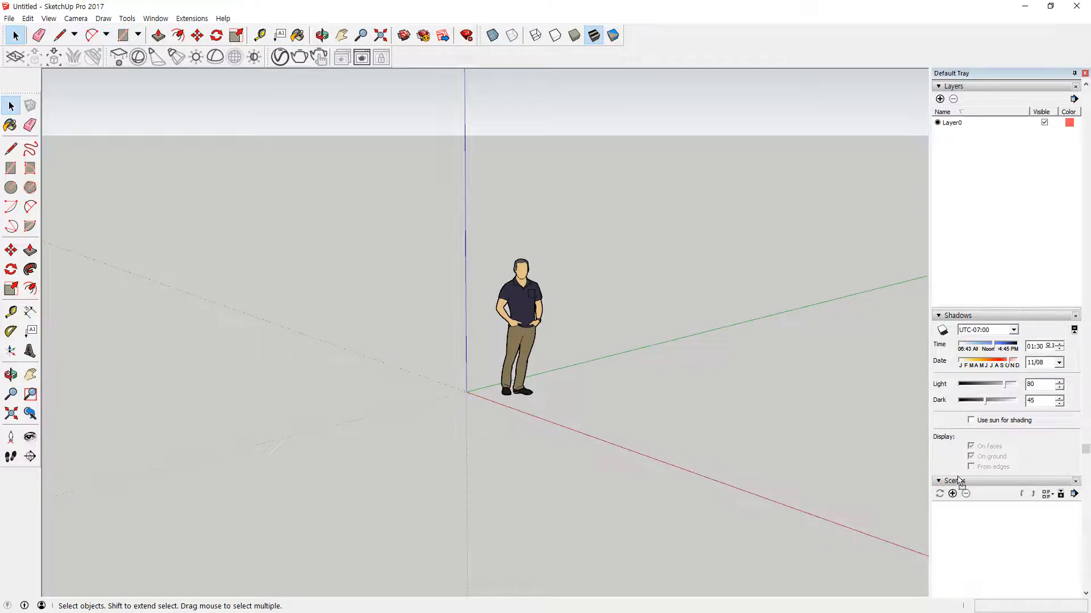
pyautogui.scroll(-4, 1004, 492)
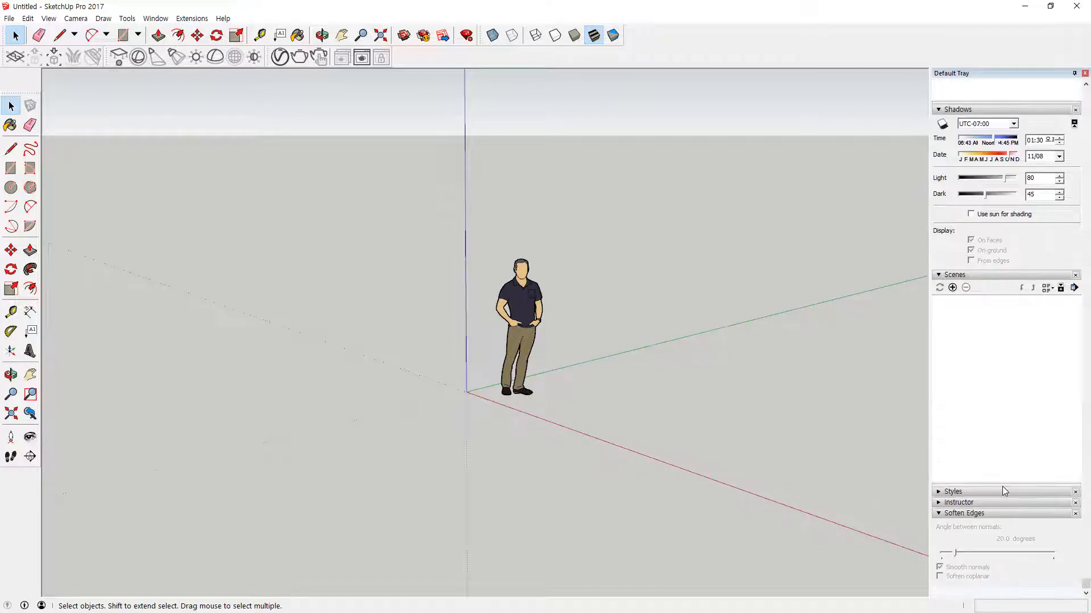
# Open and collapse the Instructor section, and move Soften Edges above Styles in the Default Tray.
pyautogui.click(959, 503)
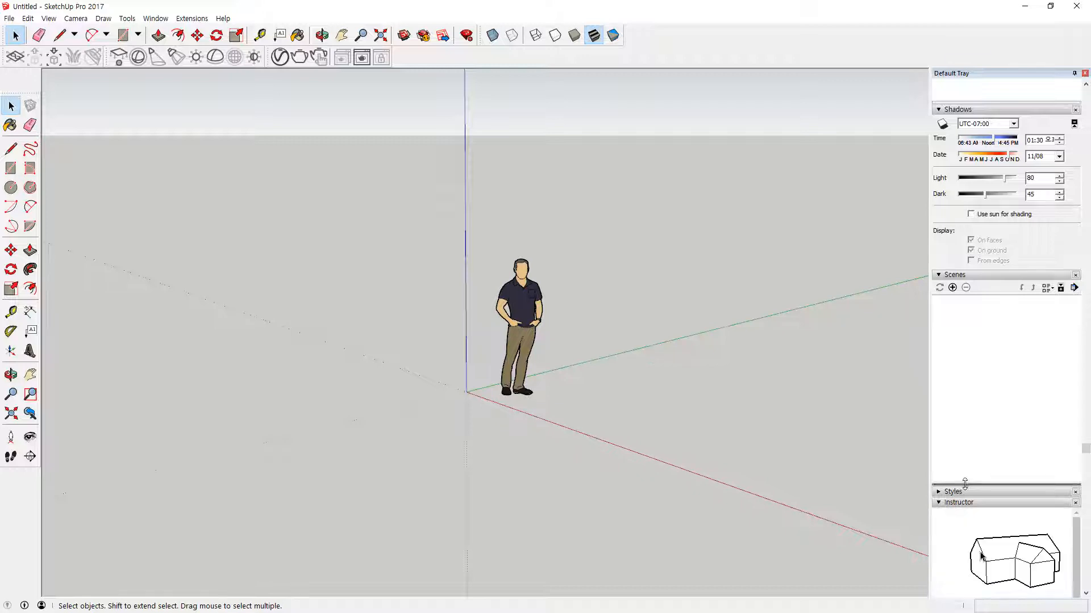
pyautogui.click(968, 218)
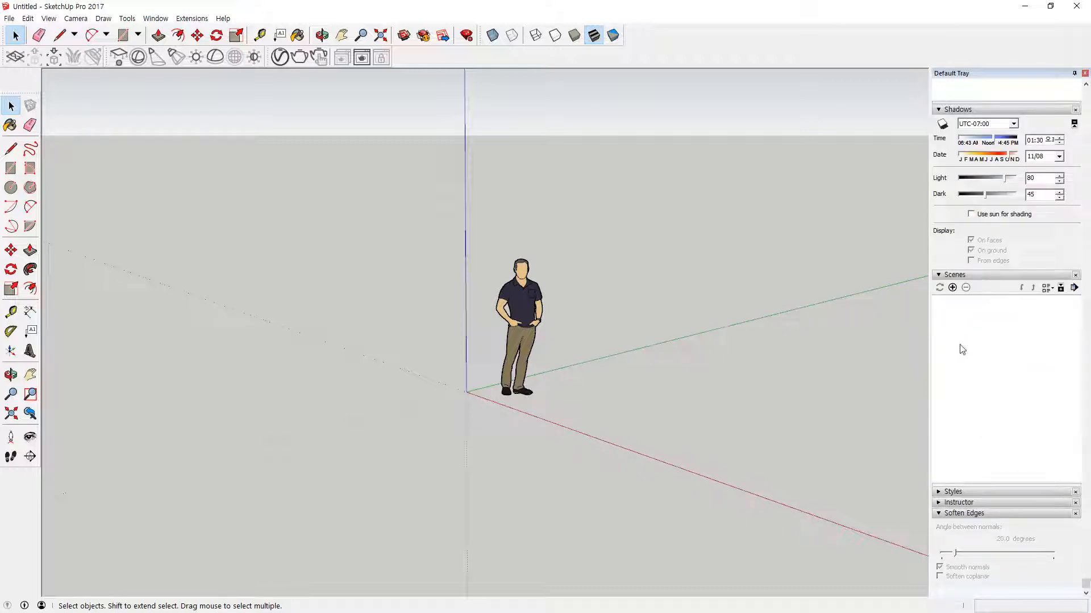
pyautogui.moveTo(955, 515); pyautogui.dragTo(966, 490)
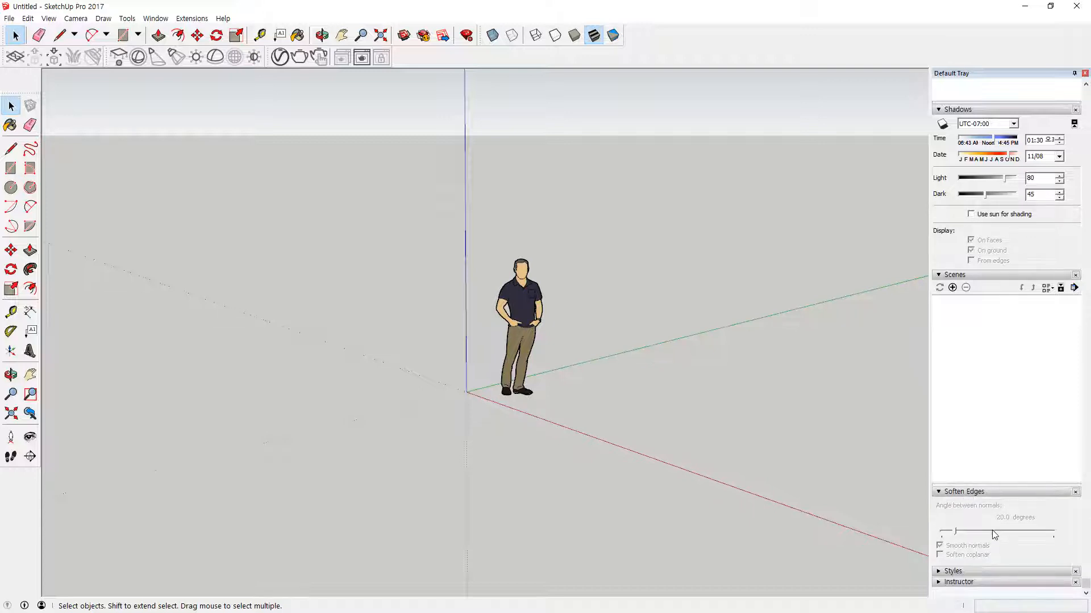
pyautogui.scroll(10, 994, 533)
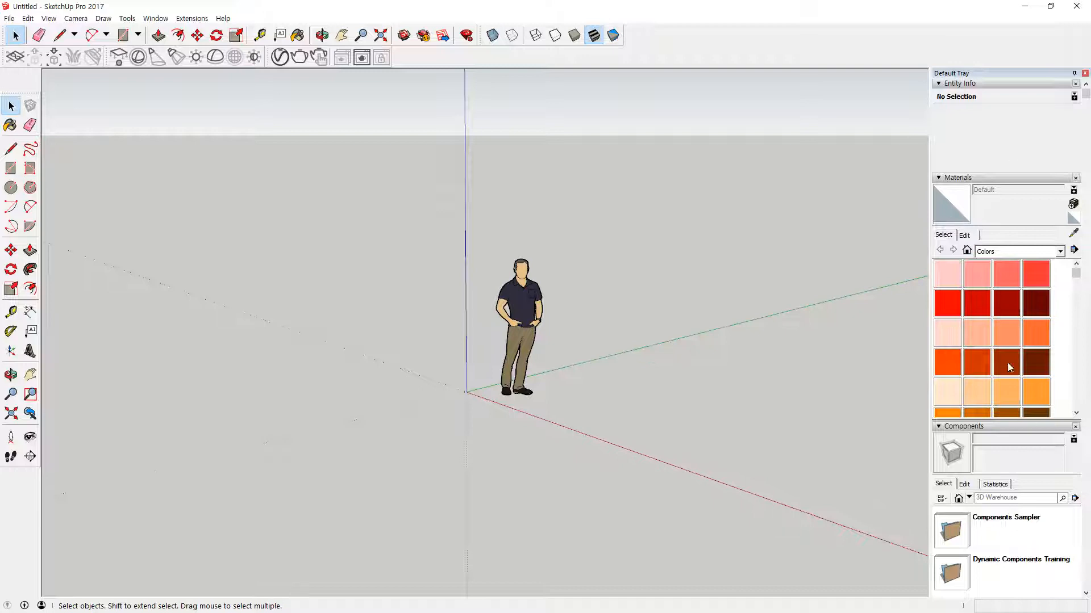
pyautogui.scroll(-5, 1022, 340)
pyautogui.scroll(5, 1038, 401)
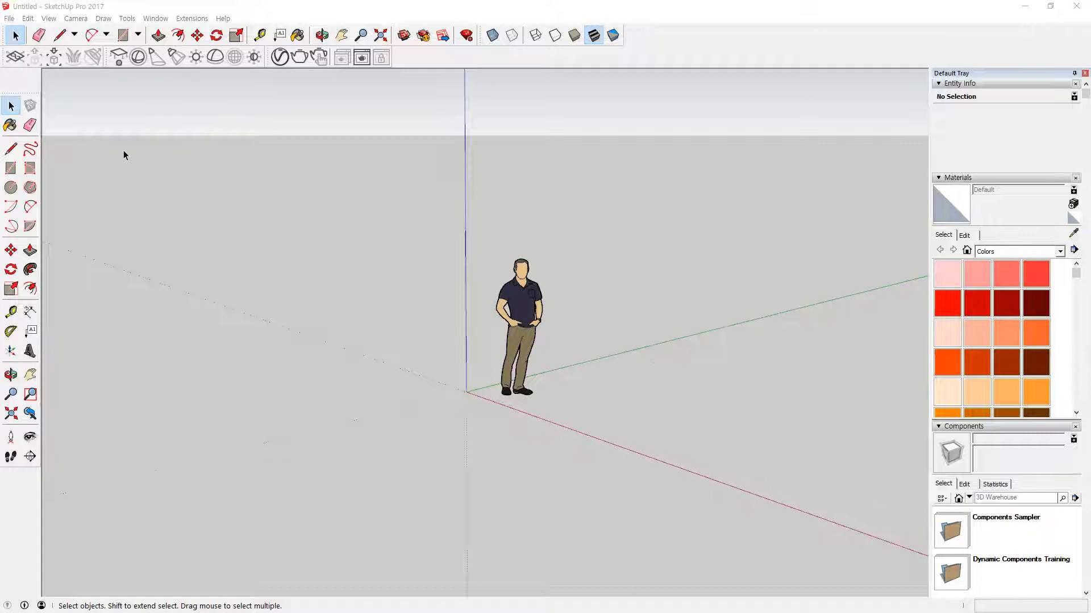
pyautogui.moveTo(56, 93)
pyautogui.mouseDown()
pyautogui.moveTo(23, 92)
pyautogui.moveTo(0, 323)
pyautogui.moveTo(93, 434)
pyautogui.moveTo(78, 134)
pyautogui.moveTo(43, 98)
pyautogui.mouseUp()
pyautogui.moveTo(139, 73)
pyautogui.mouseDown()
pyautogui.moveTo(40, 78)
pyautogui.moveTo(204, 22)
pyautogui.moveTo(309, 82)
pyautogui.moveTo(122, 82)
pyautogui.moveTo(113, 93)
pyautogui.mouseUp()
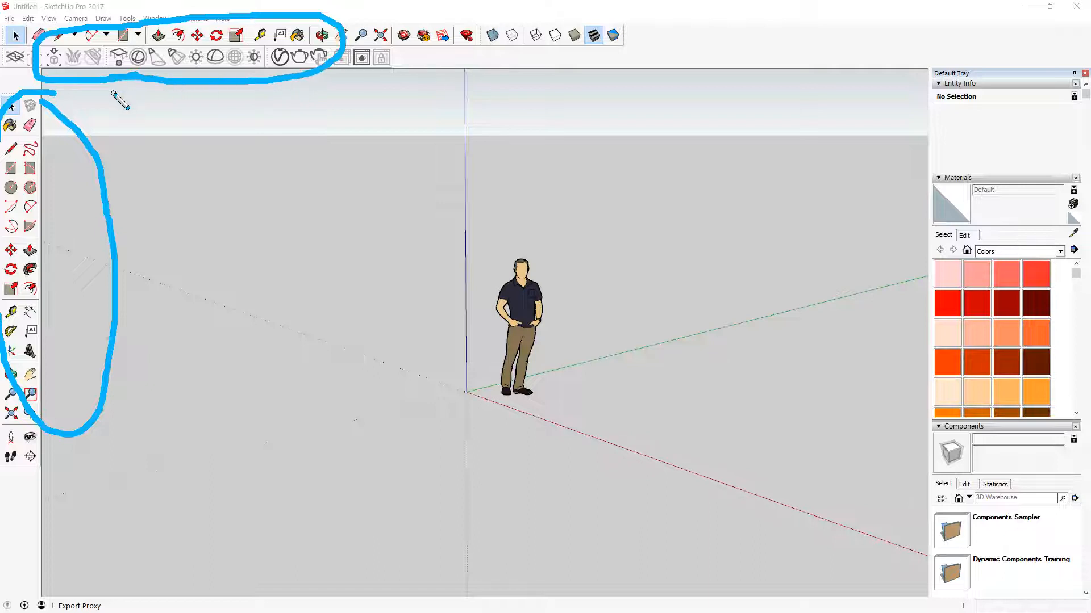
pyautogui.press('Escape')
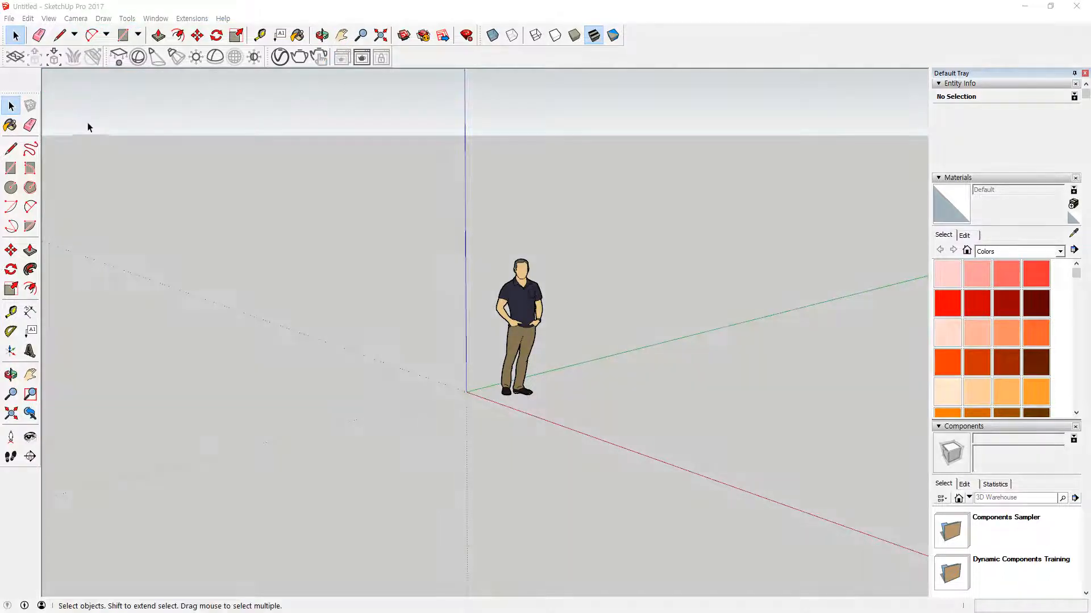
pyautogui.hotkey('ctrl', '2')
pyautogui.moveTo(35, 57)
pyautogui.mouseDown()
pyautogui.moveTo(14, 47)
pyautogui.moveTo(16, 29)
pyautogui.moveTo(27, 50)
pyautogui.mouseUp()
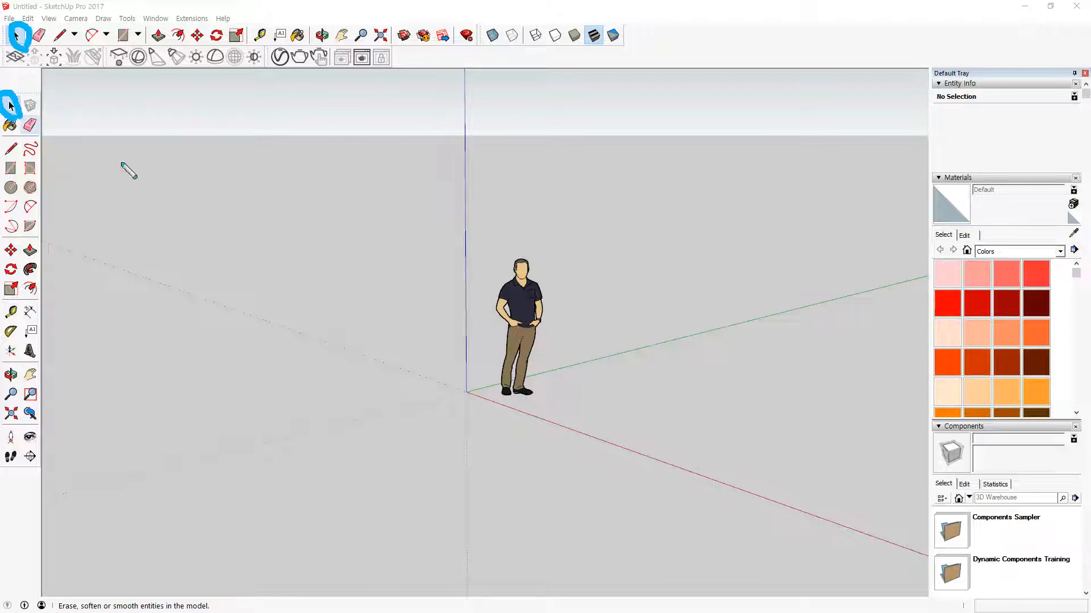
pyautogui.press('Escape')
# Try a window selection and a crossing selection around the standing figure, and clear the selection.
pyautogui.moveTo(356, 165); pyautogui.dragTo(647, 492)
pyautogui.click(646, 489)
pyautogui.moveTo(677, 268); pyautogui.dragTo(366, 528)
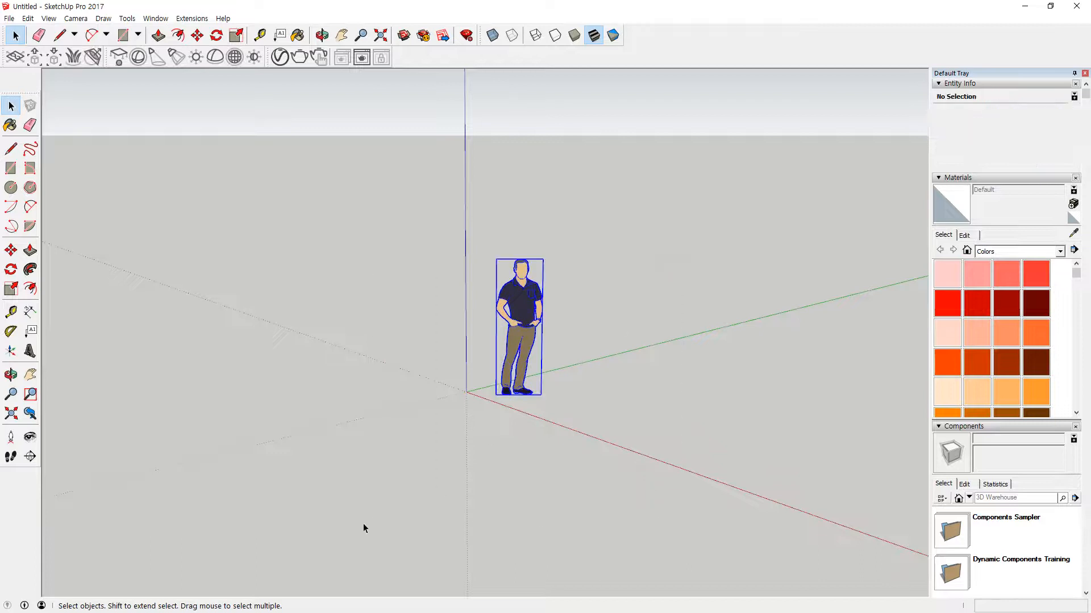
pyautogui.click(353, 505)
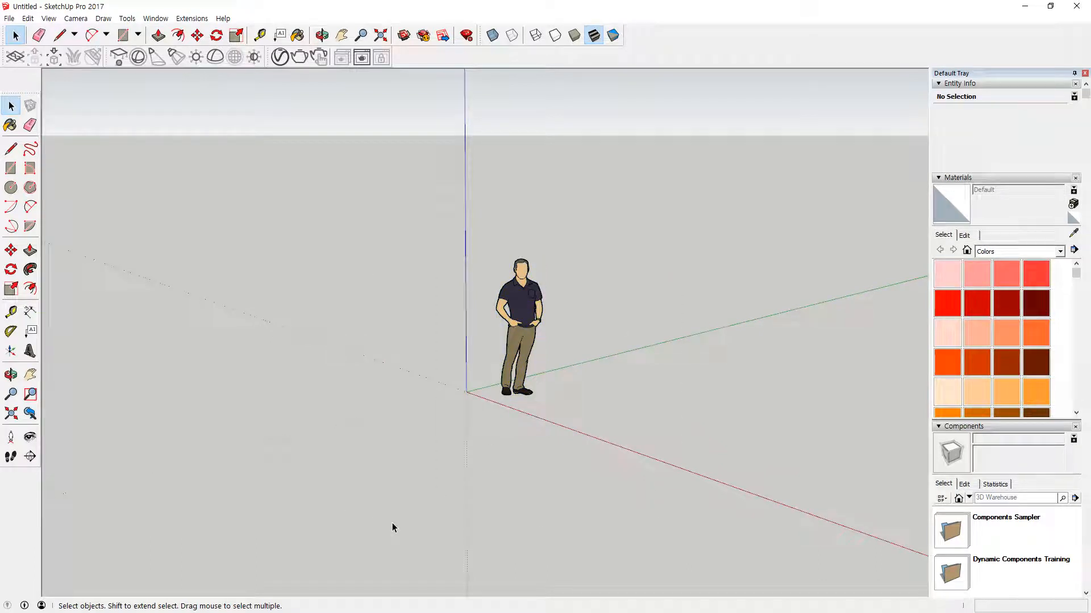
# Select the standing figure directly with the Select tool and deselect it, twice in a row.
pyautogui.click(529, 324)
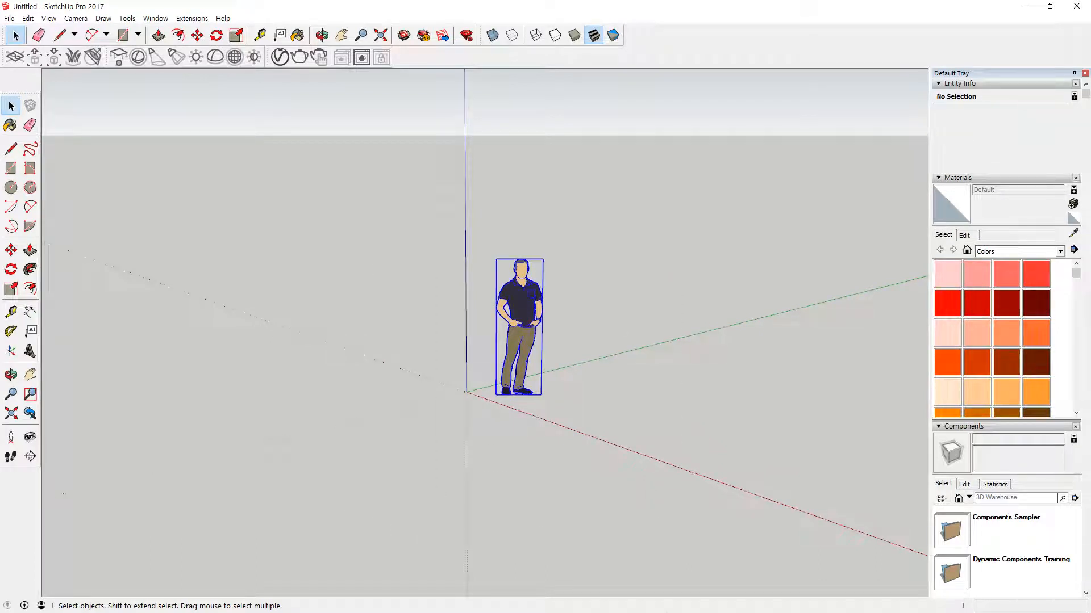
pyautogui.click(634, 366)
pyautogui.click(522, 309)
pyautogui.click(579, 482)
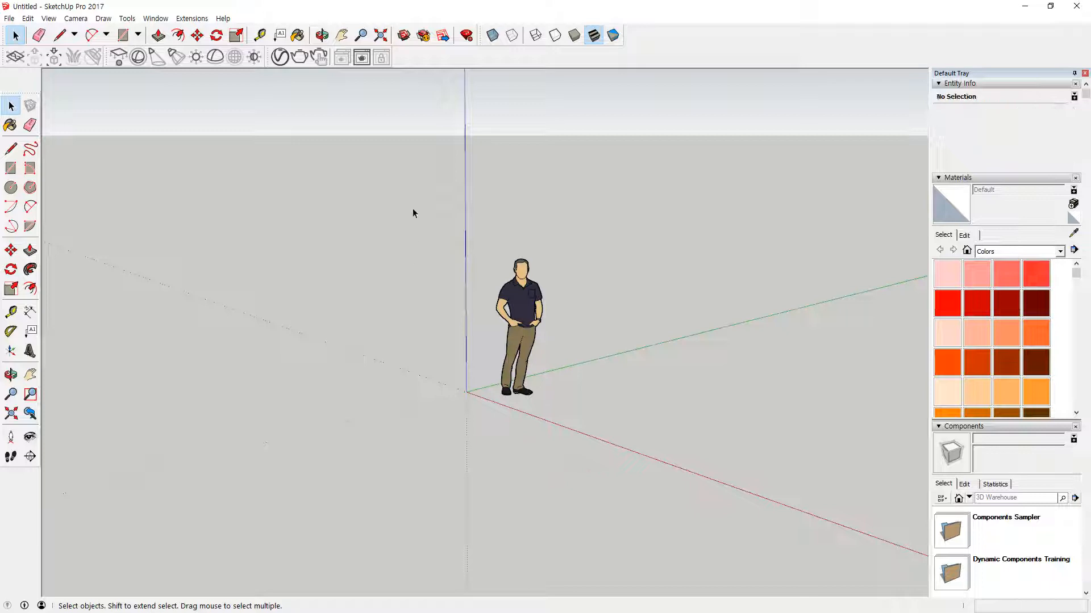
# Enclose the whole figure in a window selection, catch it with a partly overlapping crossing selection, select it directly, and clear each selection.
pyautogui.moveTo(414, 203); pyautogui.dragTo(642, 456)
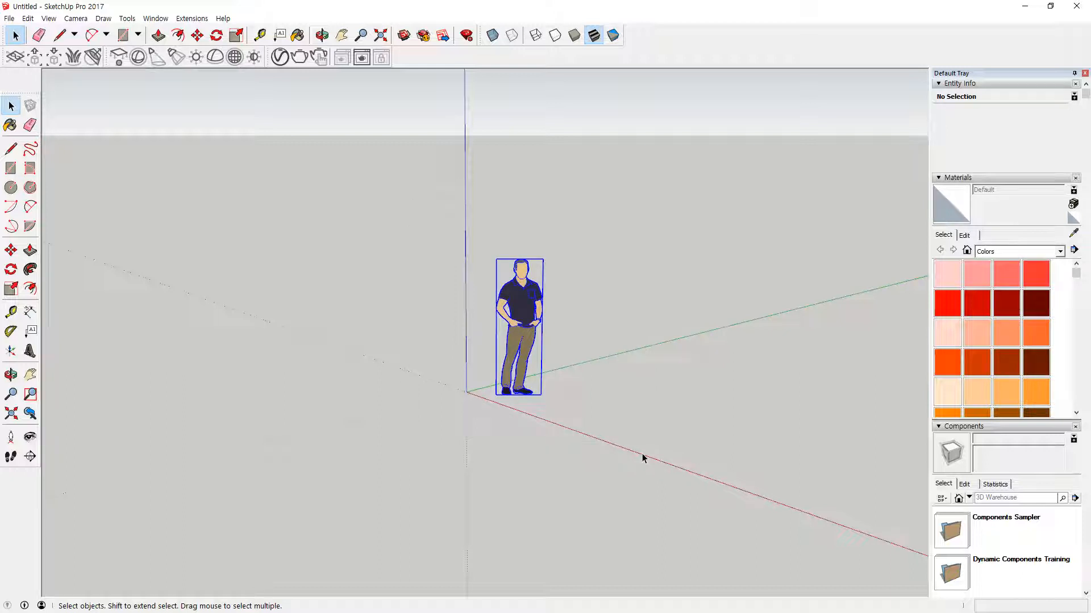
pyautogui.click(638, 447)
pyautogui.moveTo(653, 231); pyautogui.dragTo(401, 435)
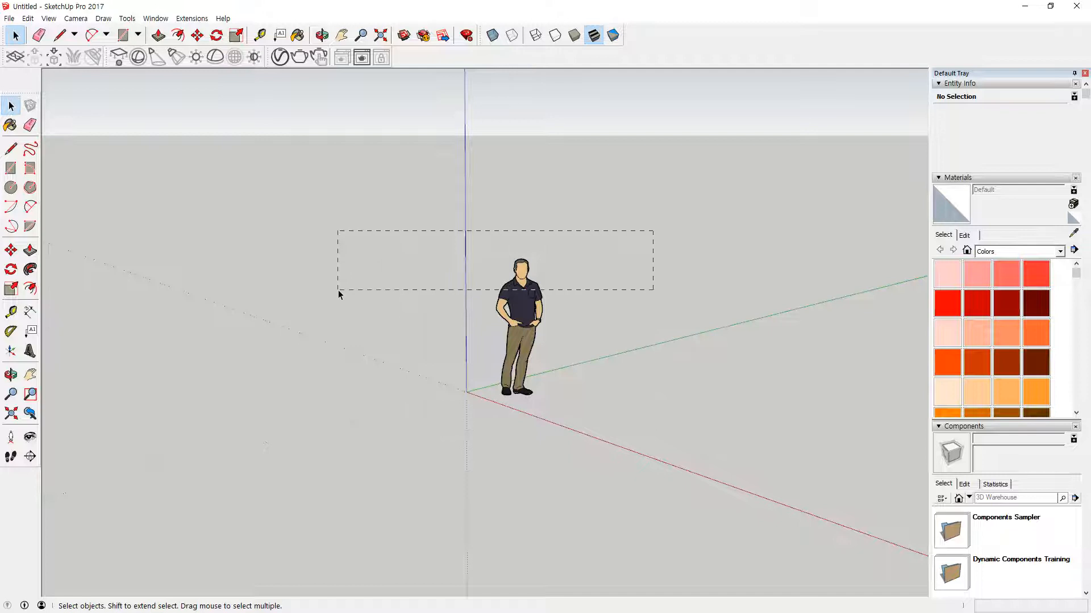
pyautogui.moveTo(339, 295); pyautogui.dragTo(335, 296)
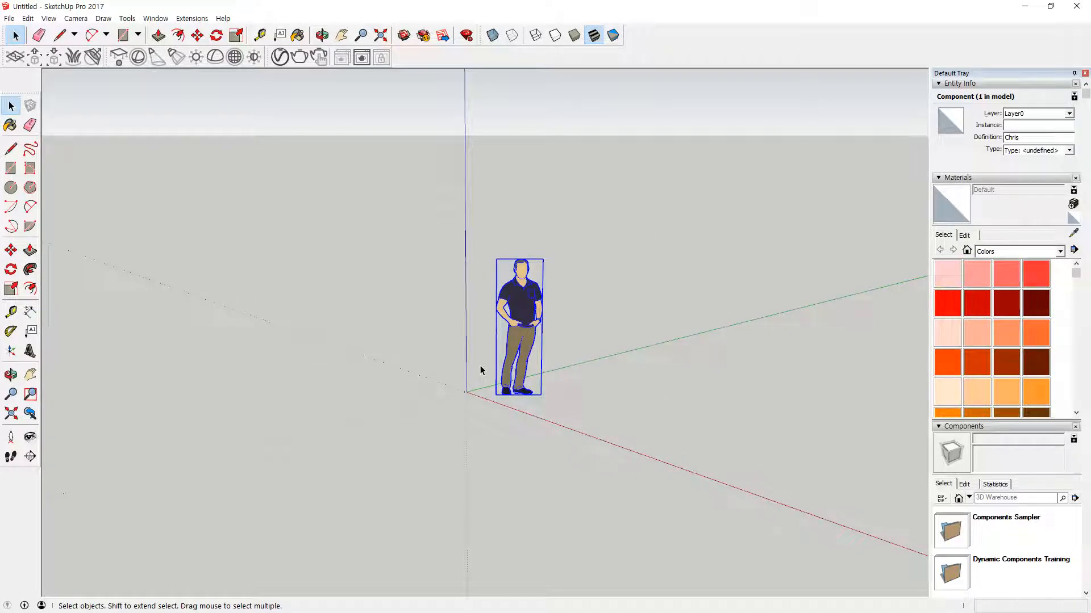
pyautogui.click(699, 269)
pyautogui.click(537, 319)
pyautogui.click(587, 324)
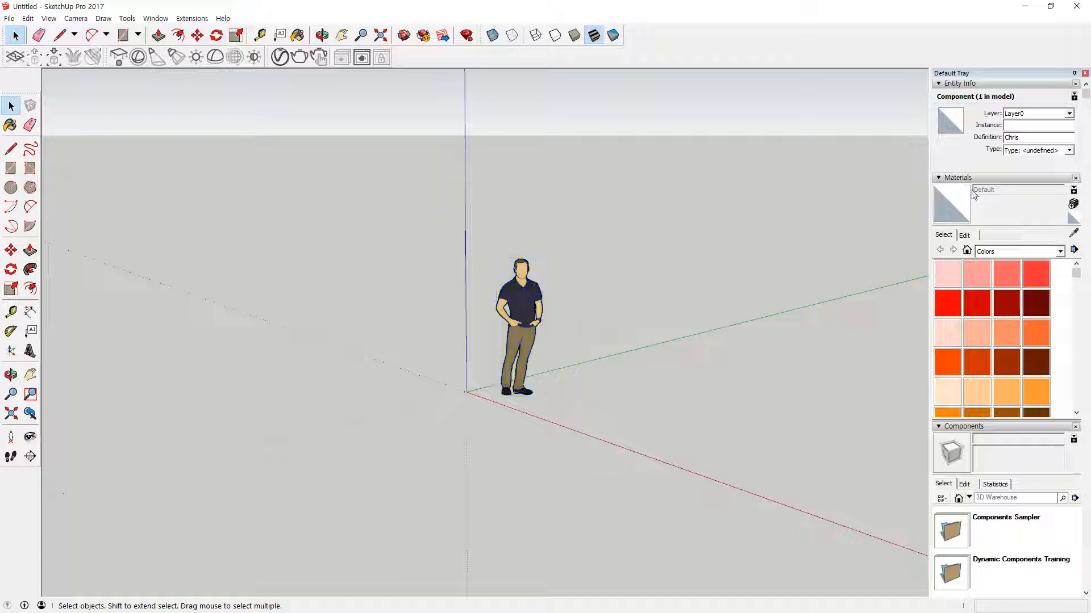
# Collapse the Entity Info and Materials sections and list the In Model components in the Components section.
pyautogui.click(938, 83)
pyautogui.click(938, 94)
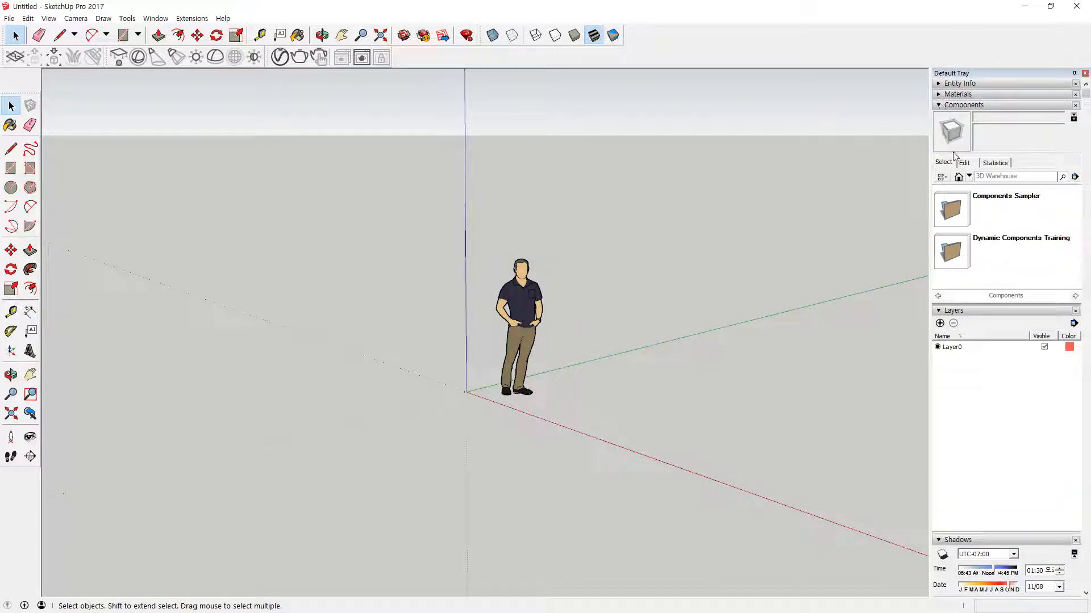
pyautogui.click(959, 177)
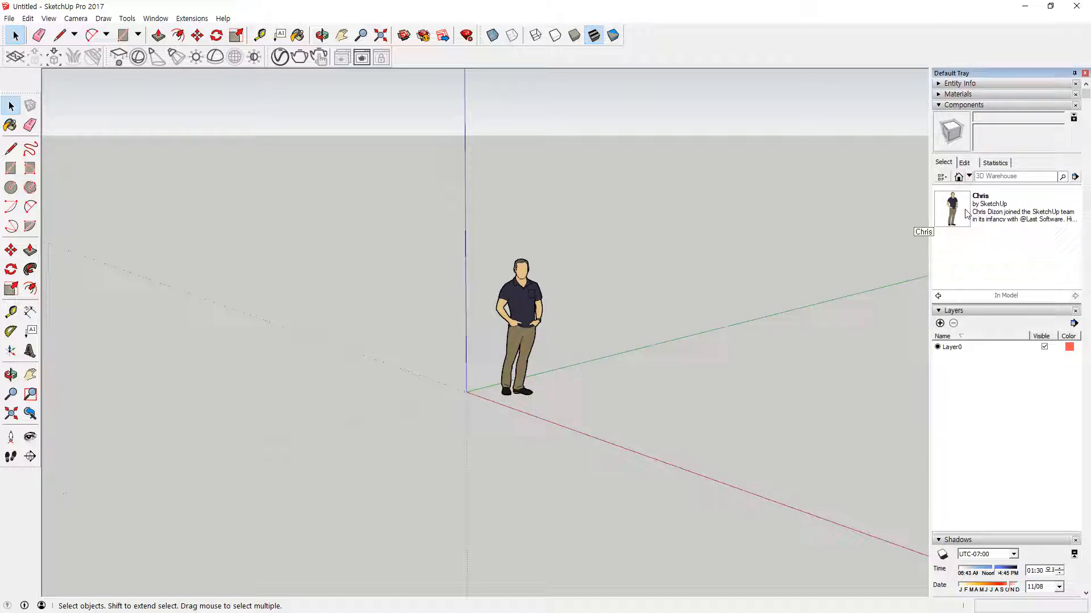
# Place four more copies of the in-model person component on the ground on both sides of the original figure.
pyautogui.click(951, 209)
pyautogui.click(619, 405)
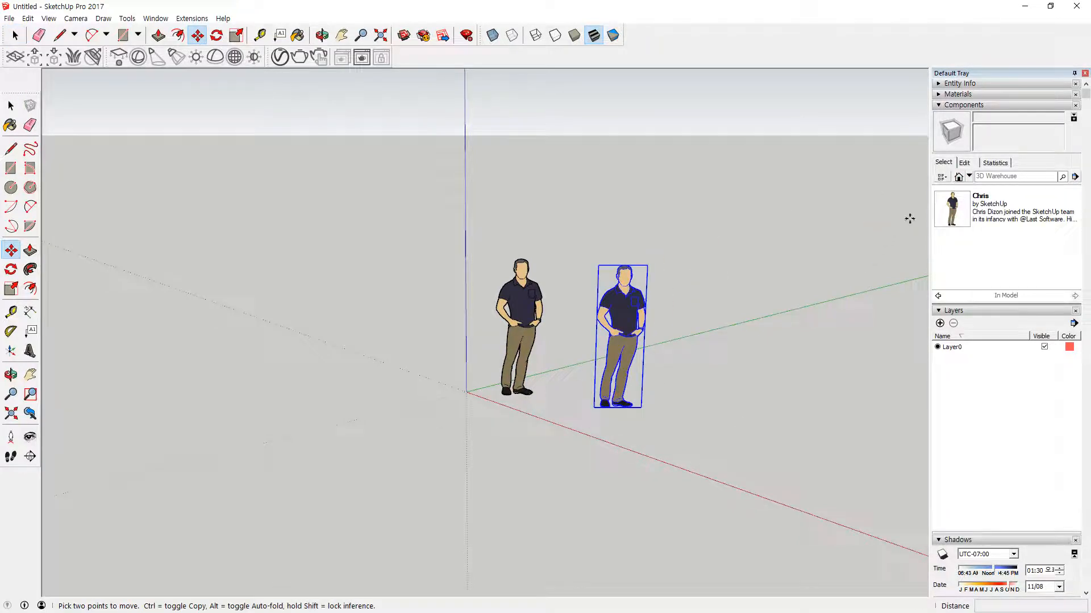
pyautogui.click(952, 209)
pyautogui.click(345, 386)
pyautogui.click(952, 209)
pyautogui.click(708, 386)
pyautogui.click(952, 209)
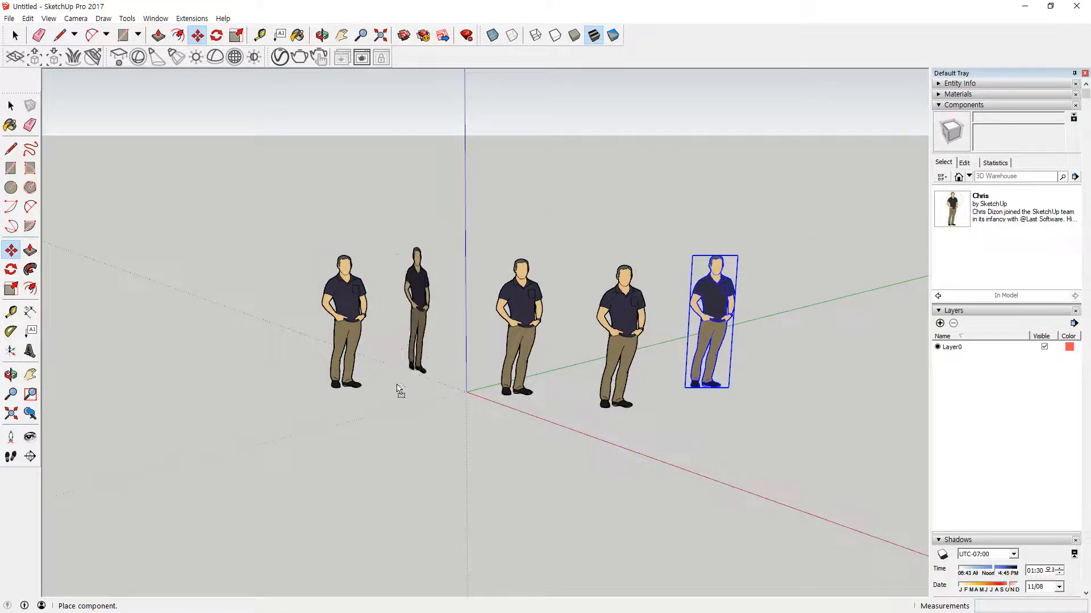
pyautogui.click(425, 397)
pyautogui.click(548, 522)
pyautogui.click(517, 514)
# Select the figure farthest back along the green axis and add the other four figures to the selection one by one.
pyautogui.press('o')
pyautogui.moveTo(482, 431); pyautogui.dragTo(553, 453)
pyautogui.press('m')
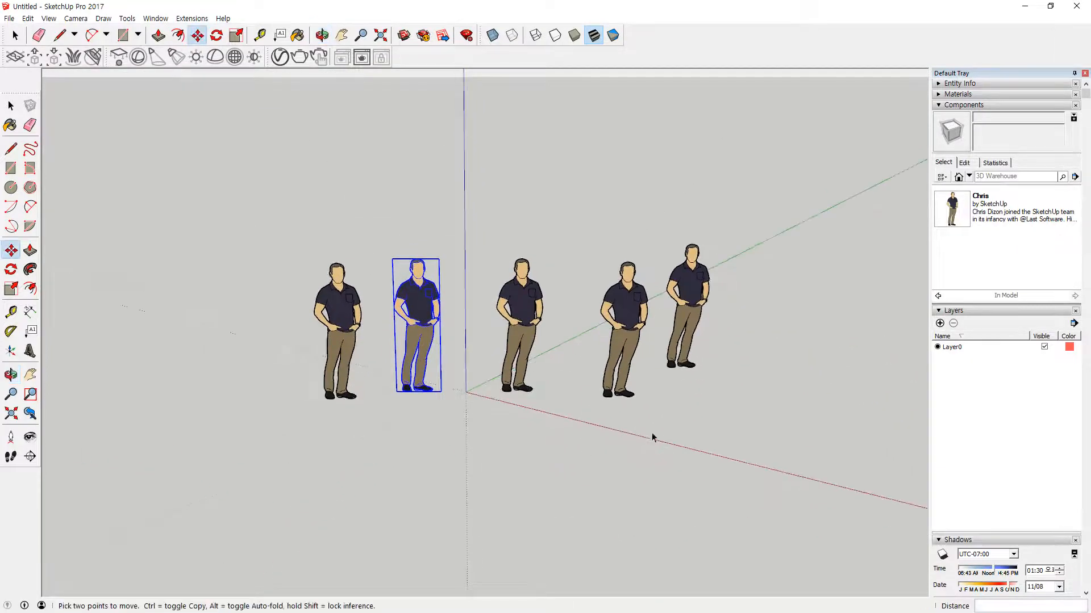
pyautogui.press('space')
pyautogui.click(687, 298)
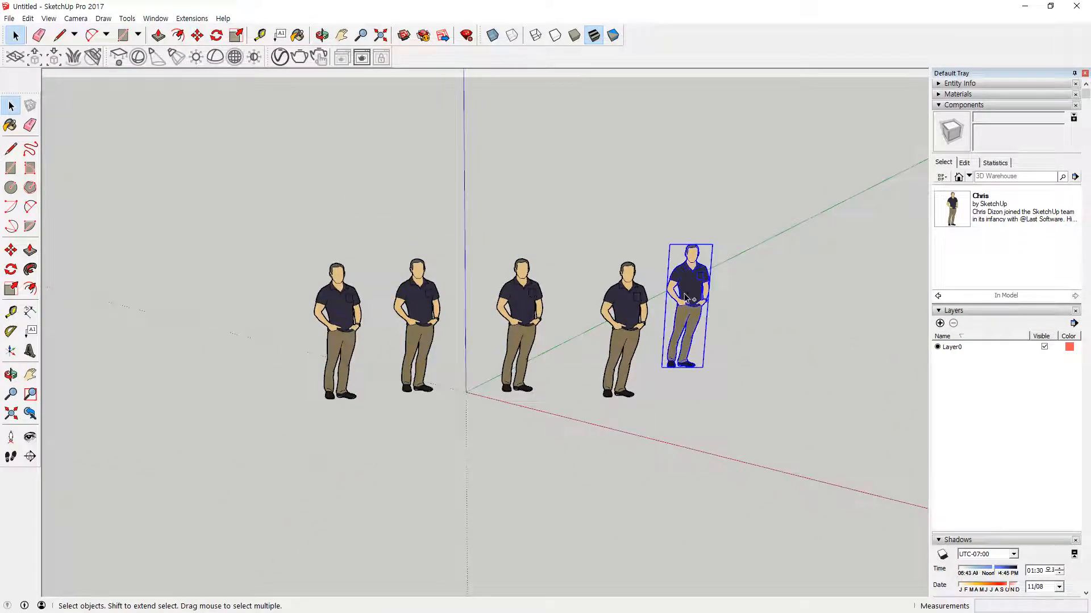
pyautogui.keyDown('ctrl'); pyautogui.click(625, 315); pyautogui.keyUp('ctrl')
pyautogui.keyDown('ctrl'); pyautogui.click(534, 306); pyautogui.keyUp('ctrl')
pyautogui.keyDown('ctrl'); pyautogui.click(429, 312); pyautogui.keyUp('ctrl')
pyautogui.keyDown('ctrl'); pyautogui.click(362, 395); pyautogui.keyUp('ctrl')
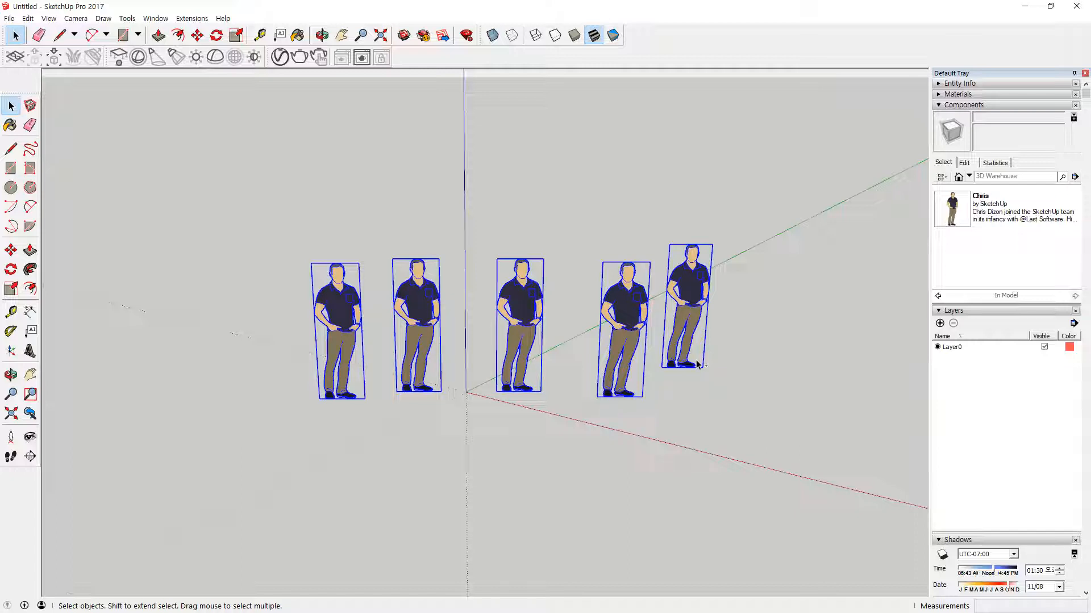
# Select the rearmost figure, its neighbour and the original figure singly in turn, and clear the selection.
pyautogui.click(696, 293)
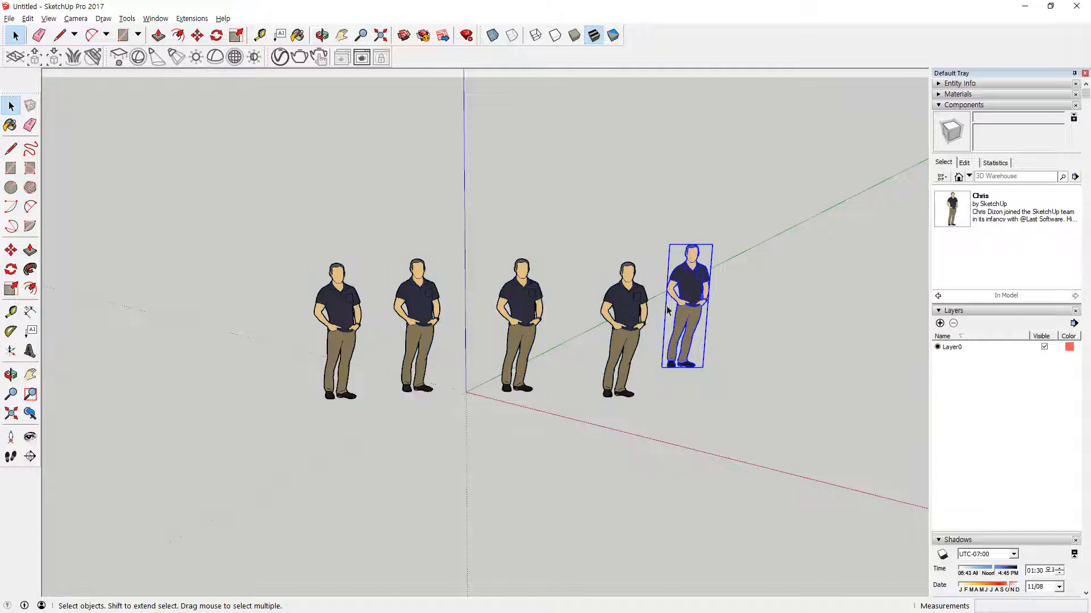
pyautogui.click(635, 309)
pyautogui.click(537, 320)
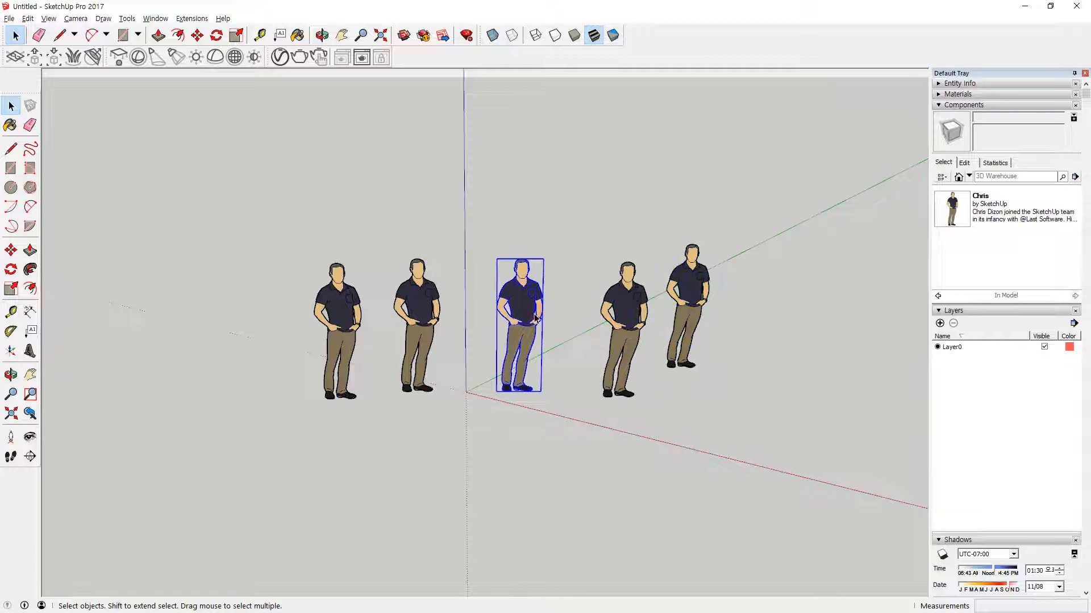
pyautogui.click(580, 434)
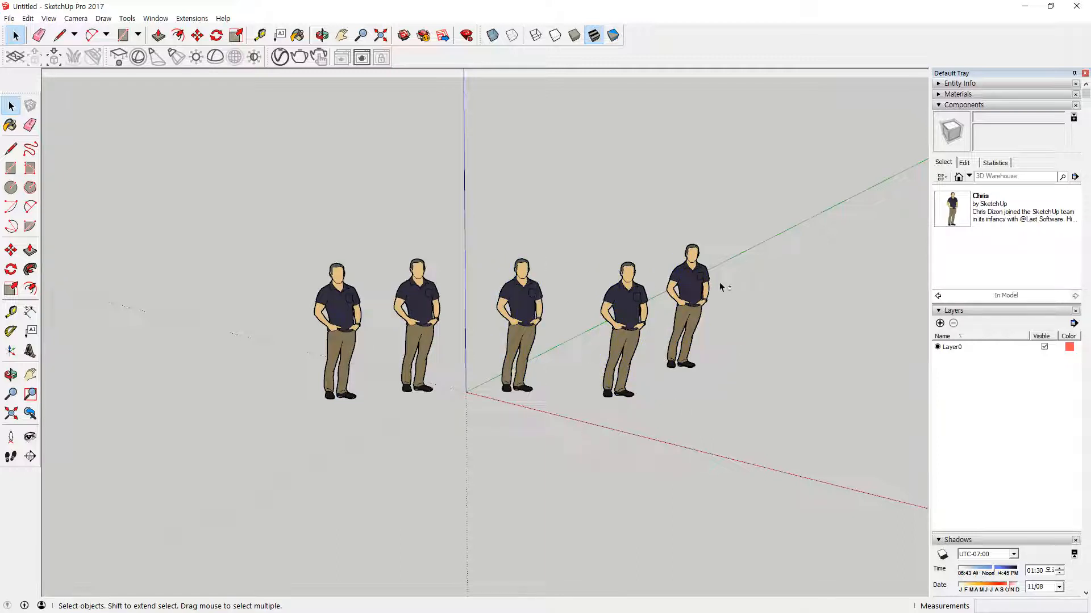
# Select the rearmost figure and add the other four figures to the selection one by one.
pyautogui.click(696, 277)
pyautogui.keyDown('shift'); pyautogui.click(633, 316); pyautogui.keyUp('shift')
pyautogui.keyDown('shift'); pyautogui.click(533, 311); pyautogui.keyUp('shift')
pyautogui.keyDown('shift'); pyautogui.click(425, 320); pyautogui.keyUp('shift')
pyautogui.keyDown('shift'); pyautogui.click(358, 315); pyautogui.keyUp('shift')
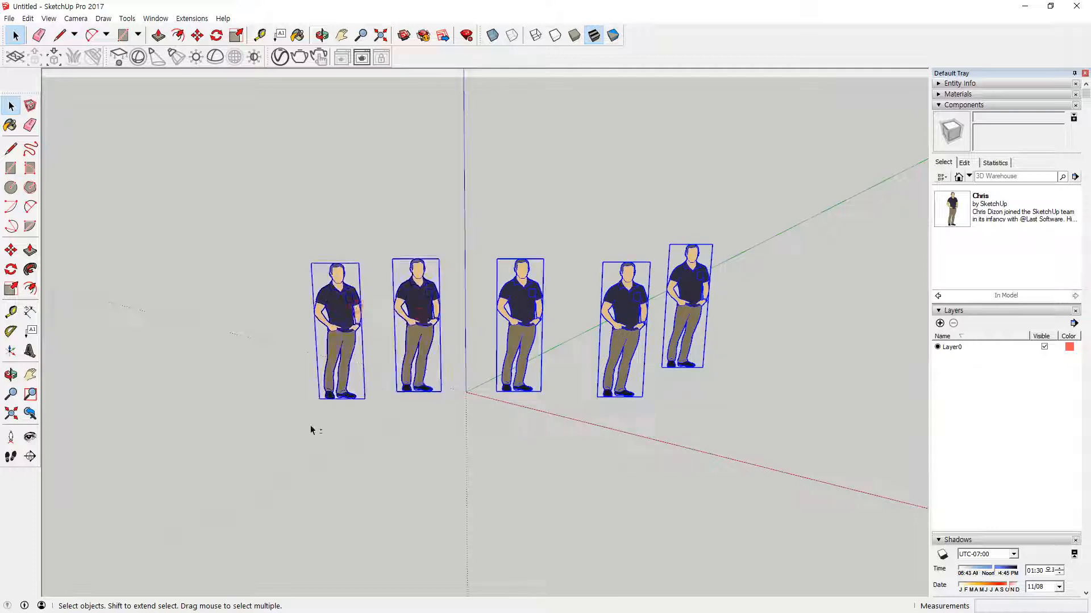
# Remove every figure except the middle one from the selection individually, and clear the selection.
pyautogui.keyDown('shift'); pyautogui.click(335, 308); pyautogui.keyUp('shift')
pyautogui.keyDown('shift'); pyautogui.click(416, 310); pyautogui.keyUp('shift')
pyautogui.keyDown('shift'); pyautogui.click(632, 298); pyautogui.keyUp('shift')
pyautogui.keyDown('shift'); pyautogui.click(692, 281); pyautogui.keyUp('shift')
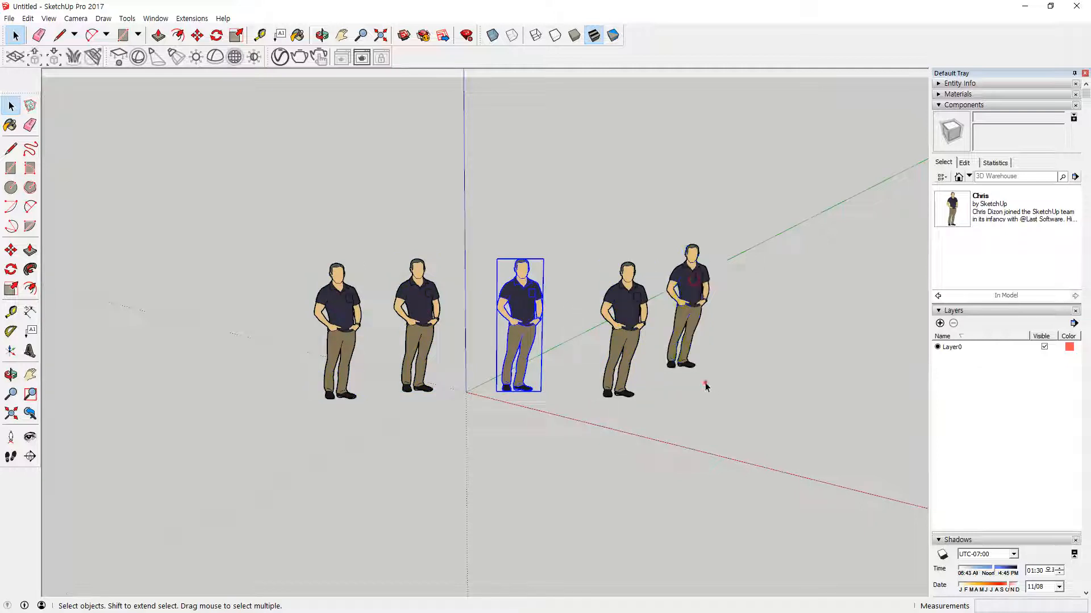
pyautogui.click(705, 387)
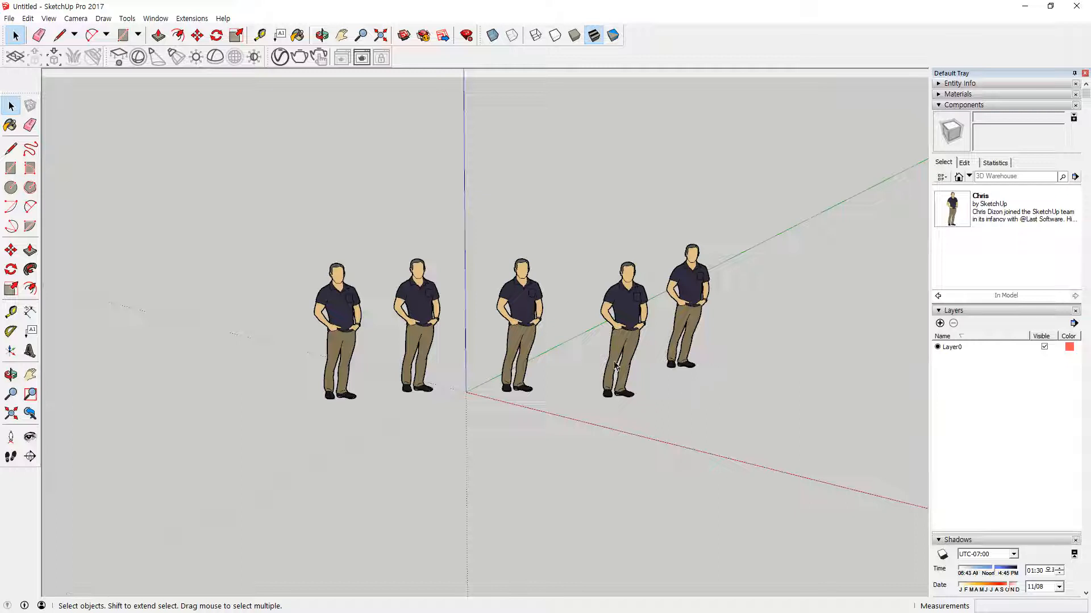
# Practise selecting several figures in the row with window and crossing boxes, toggling them in and out of the selection.
pyautogui.keyDown('shift'); pyautogui.moveTo(255, 172); pyautogui.dragTo(615, 195); pyautogui.keyUp('shift')
pyautogui.keyDown('shift'); pyautogui.moveTo(494, 199); pyautogui.dragTo(271, 556); pyautogui.keyUp('shift')
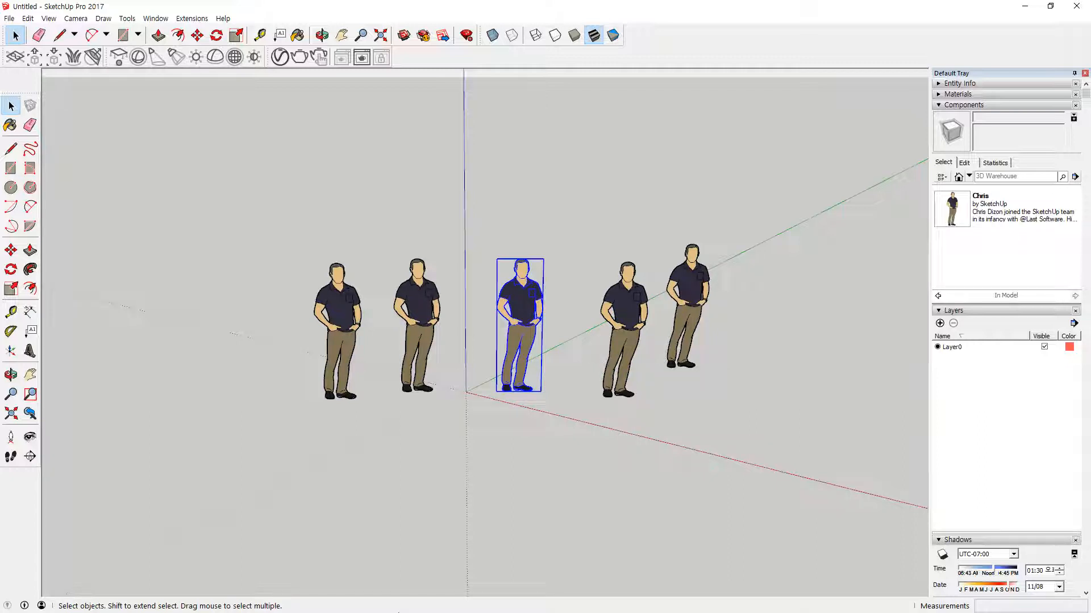
pyautogui.moveTo(731, 204); pyautogui.dragTo(391, 469)
pyautogui.keyDown('shift'); pyautogui.moveTo(157, 165); pyautogui.dragTo(798, 453); pyautogui.keyUp('shift')
pyautogui.keyDown('shift'); pyautogui.moveTo(779, 208); pyautogui.dragTo(936, 193); pyautogui.keyUp('shift')
pyautogui.keyDown('shift'); pyautogui.moveTo(835, 184); pyautogui.dragTo(239, 458); pyautogui.keyUp('shift')
pyautogui.keyDown('shift'); pyautogui.click(398, 340); pyautogui.keyUp('shift')
pyautogui.keyDown('shift'); pyautogui.moveTo(206, 198); pyautogui.dragTo(757, 429); pyautogui.keyUp('shift')
pyautogui.click(756, 426)
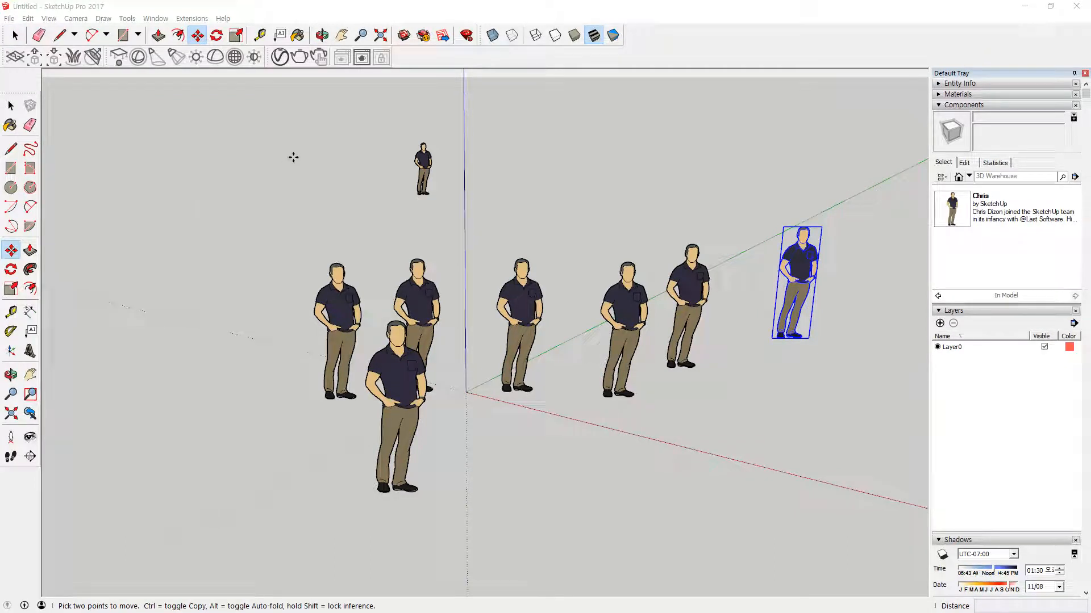
# Deselect the copied figure, activate the Move, Rotate and Scale tools in turn, and return to the Select tool.
pyautogui.press('space')
pyautogui.click(346, 138)
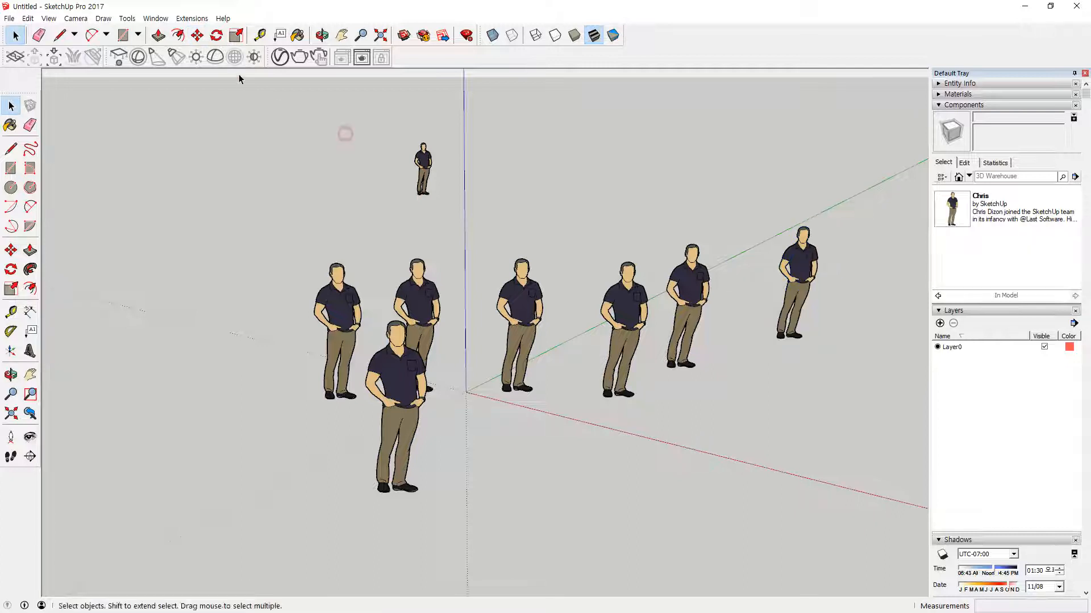
pyautogui.click(197, 35)
pyautogui.click(216, 35)
pyautogui.click(236, 35)
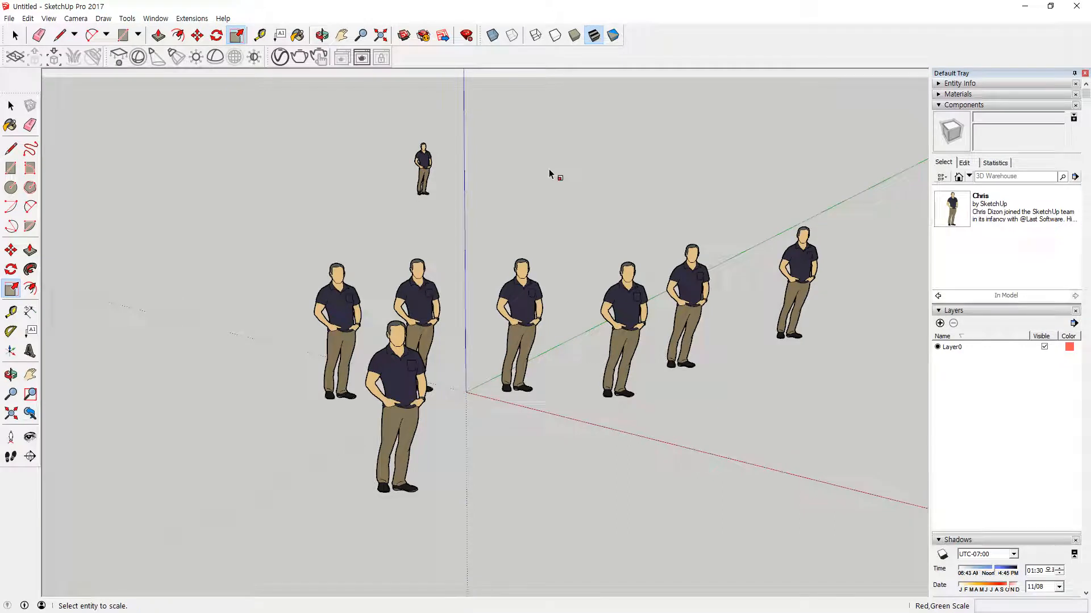
pyautogui.press('space')
# Practise window and crossing selections from different directions across the enlarged group of figures, clearing the selection in between.
pyautogui.moveTo(547, 167); pyautogui.dragTo(825, 206)
pyautogui.moveTo(307, 405); pyautogui.dragTo(800, 201)
pyautogui.click(791, 182)
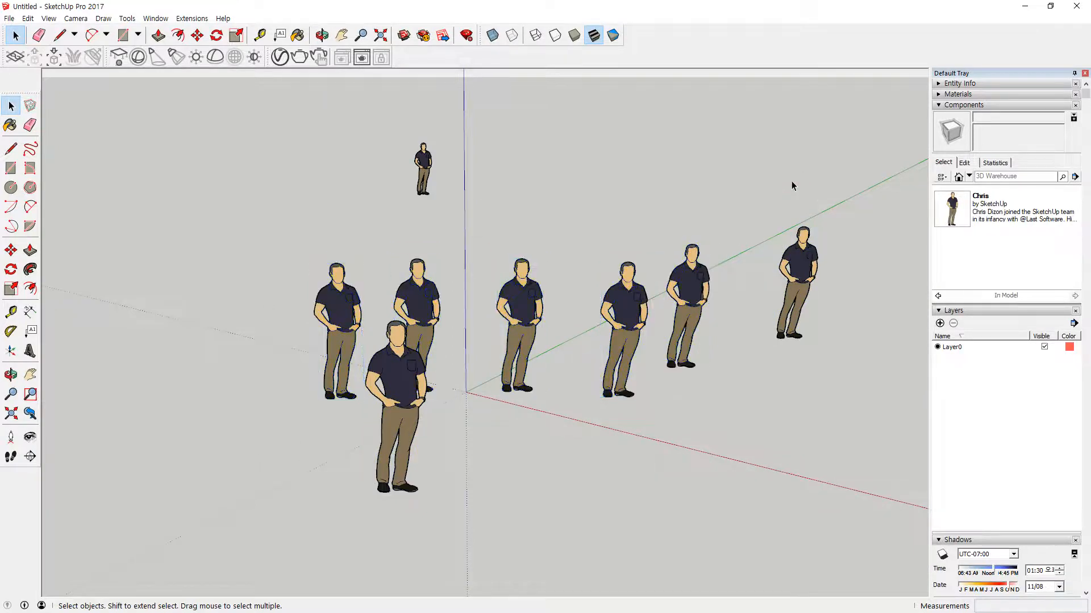
pyautogui.moveTo(557, 425); pyautogui.dragTo(523, 458)
pyautogui.moveTo(727, 214); pyautogui.dragTo(441, 479)
pyautogui.click(464, 471)
pyautogui.moveTo(241, 246); pyautogui.dragTo(484, 540)
pyautogui.moveTo(458, 532); pyautogui.dragTo(844, 174)
pyautogui.moveTo(587, 197); pyautogui.dragTo(318, 127)
pyautogui.click(280, 136)
pyautogui.moveTo(210, 149); pyautogui.dragTo(454, 540)
pyautogui.click(490, 451)
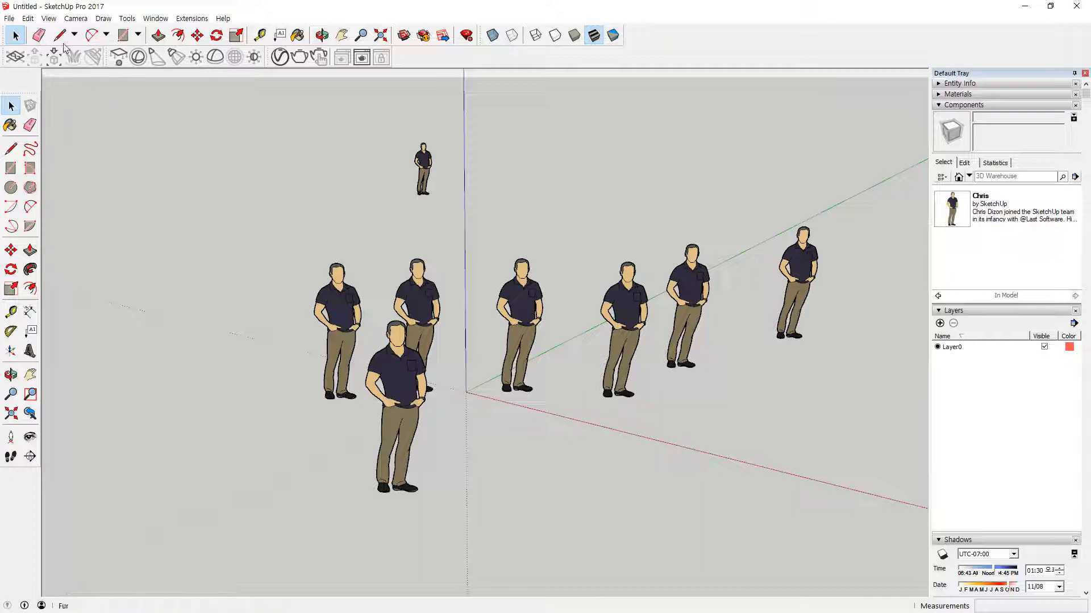
# Erase the small distant figure and the leftmost ground figure one at a time with the Eraser tool.
pyautogui.press('super+plus')
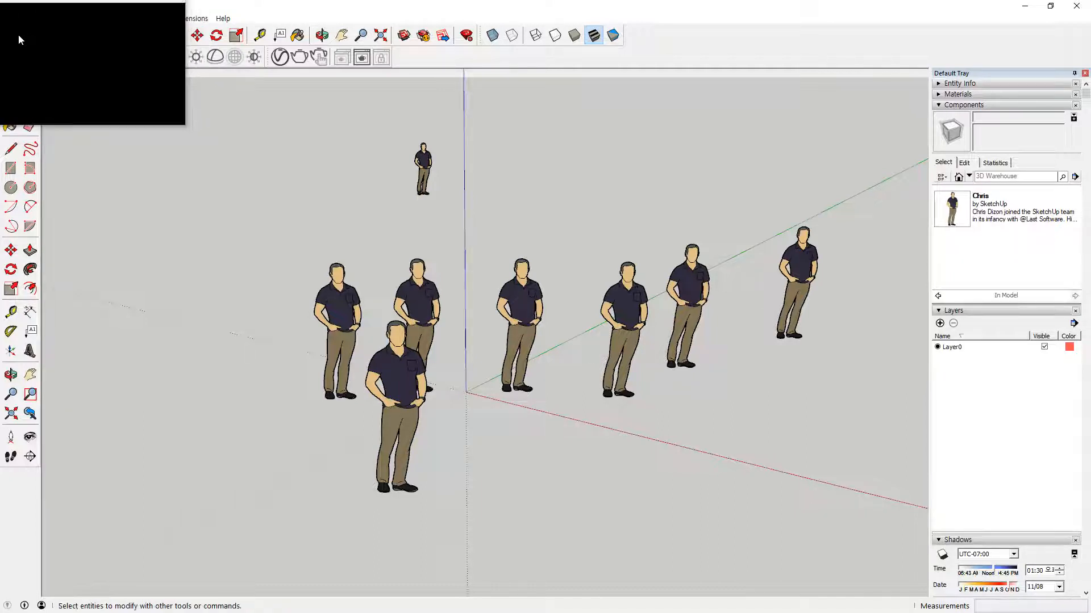
pyautogui.click(41, 39)
pyautogui.press('super+Escape')
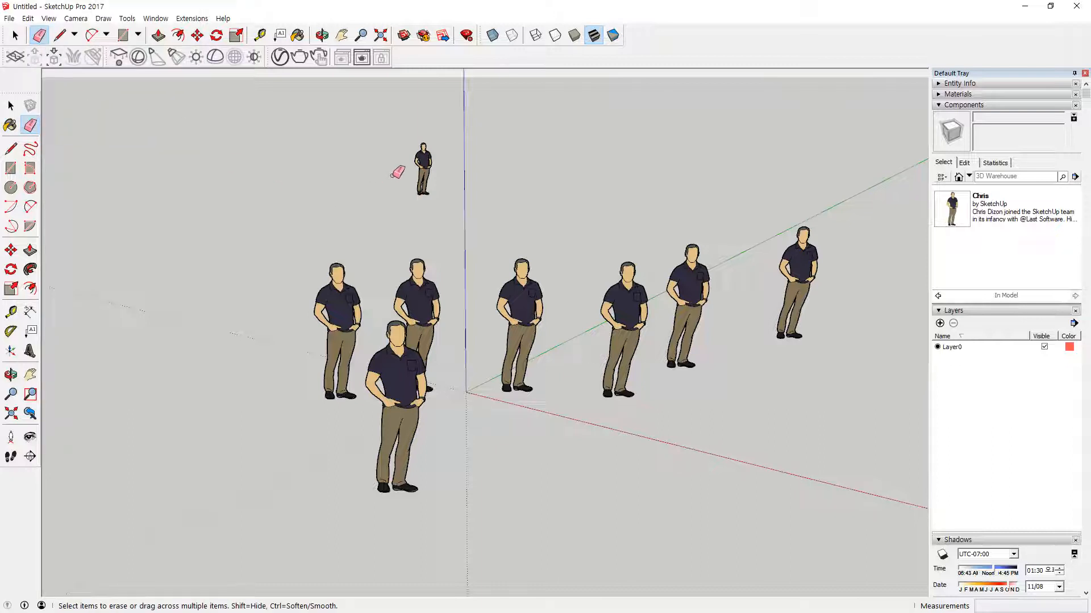
pyautogui.click(425, 169)
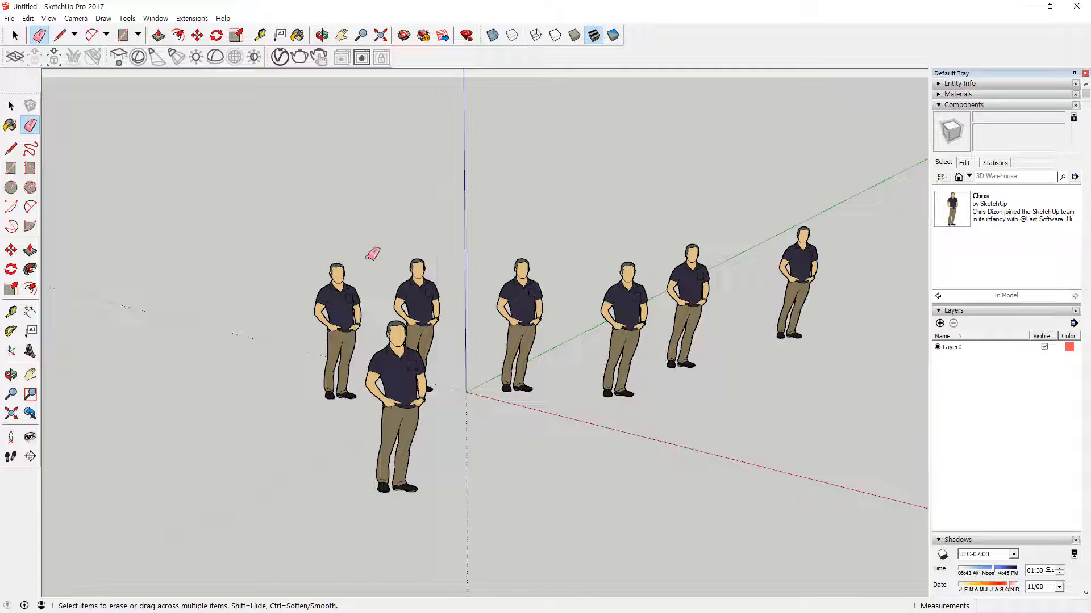
pyautogui.click(341, 272)
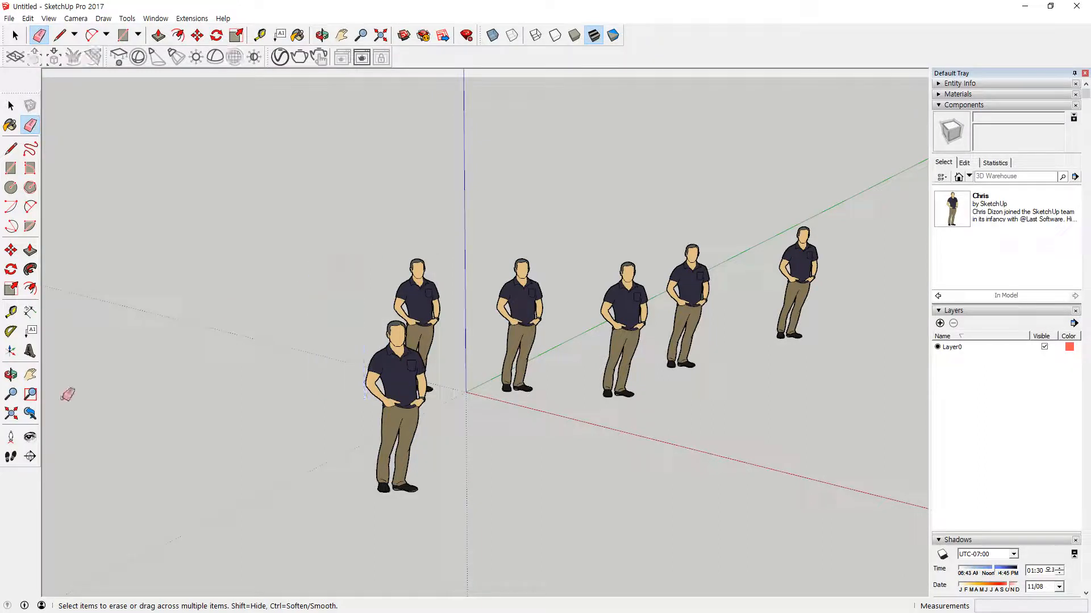
# Delete the two figures left of the blue axis as one box selection, and undo the last two deletions.
pyautogui.press('space')
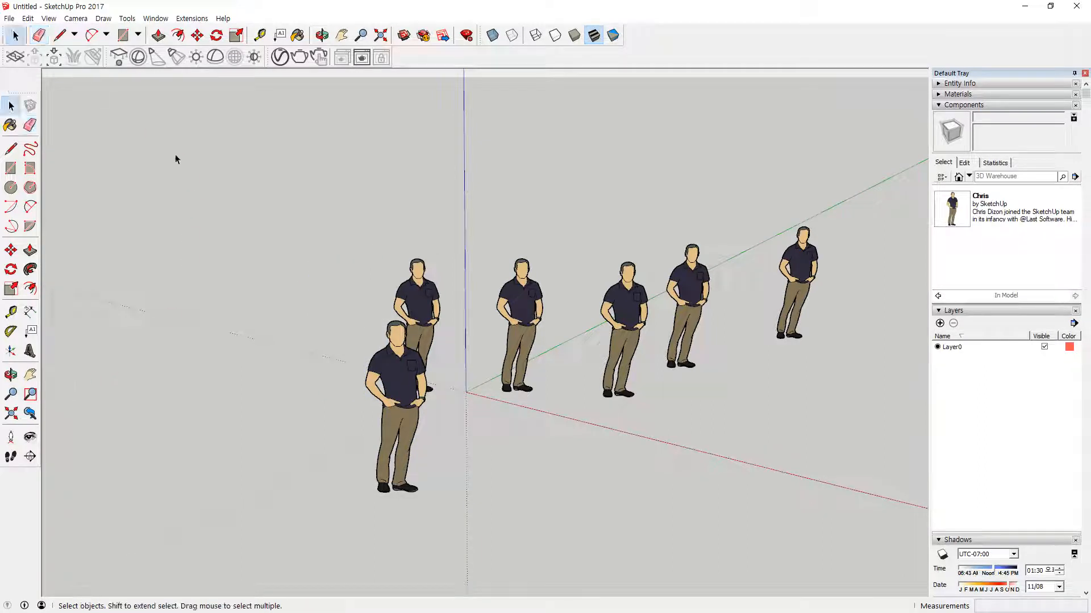
pyautogui.moveTo(428, 180); pyautogui.dragTo(322, 451)
pyautogui.press('Delete')
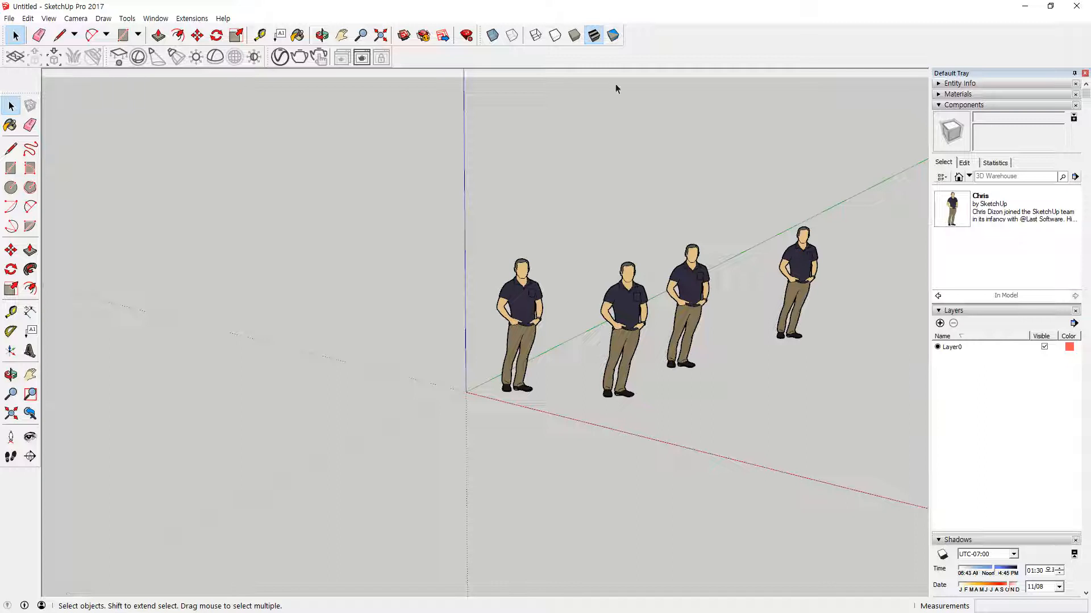
pyautogui.hotkey('ctrl', 'z')
pyautogui.hotkey('ctrl', 'z')
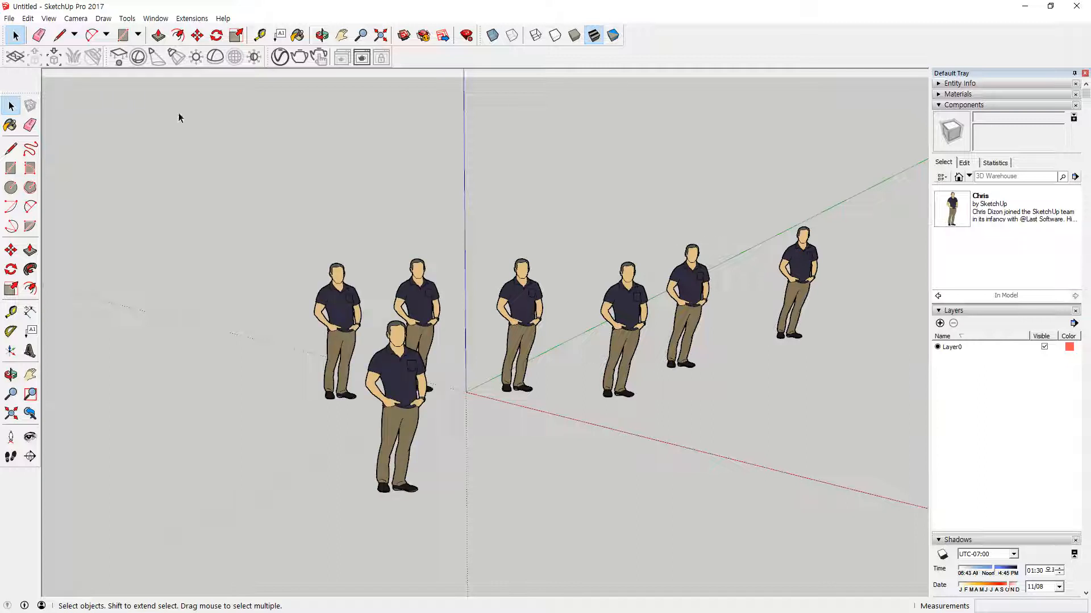
# Delete all the figures together using a crossing selection, and undo the deletion.
pyautogui.moveTo(842, 187); pyautogui.dragTo(266, 509)
pyautogui.press('Delete')
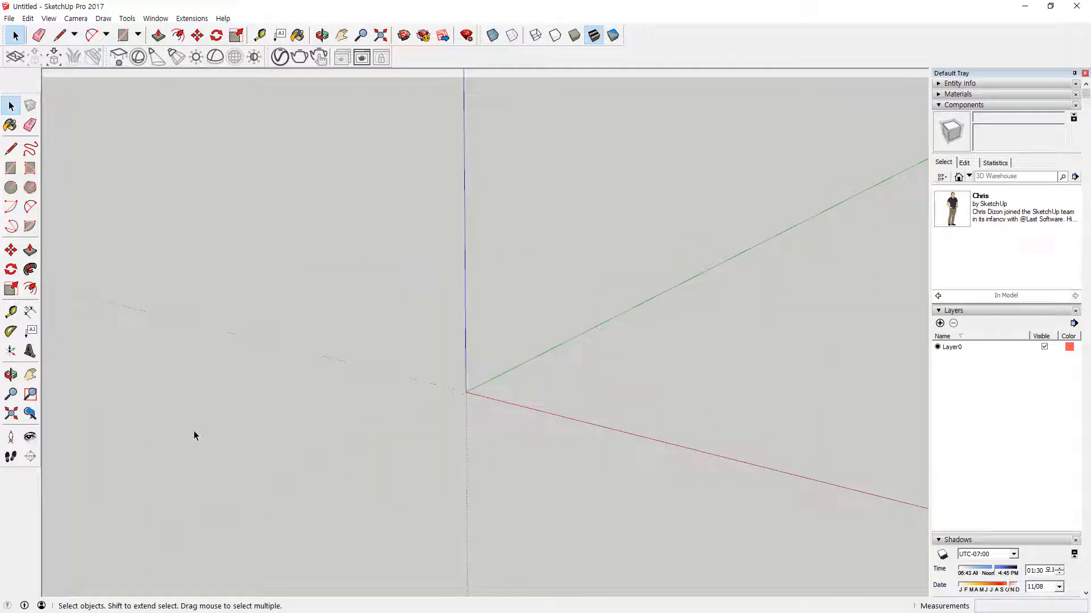
pyautogui.hotkey('ctrl', 'z')
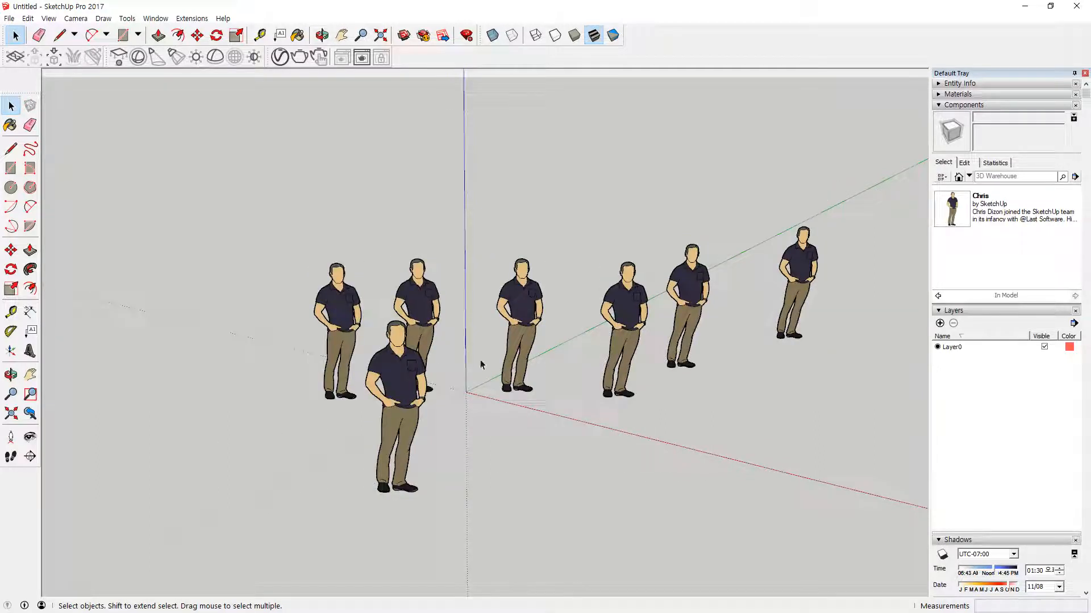
# Erase the leftmost figure, sweep the Eraser across all the remaining figures, and undo the sweep.
pyautogui.click(39, 35)
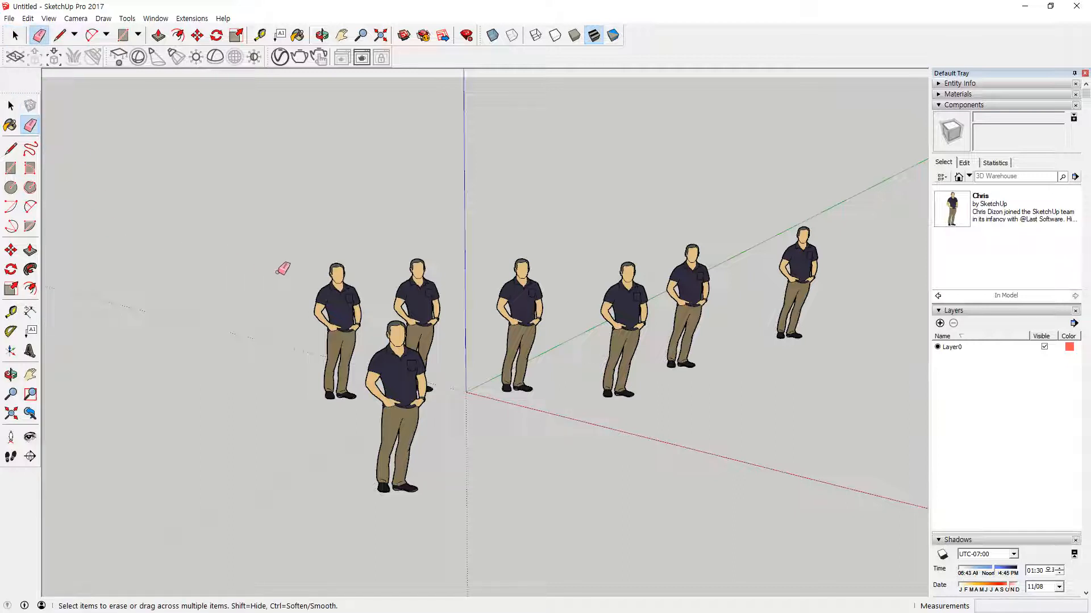
pyautogui.click(335, 271)
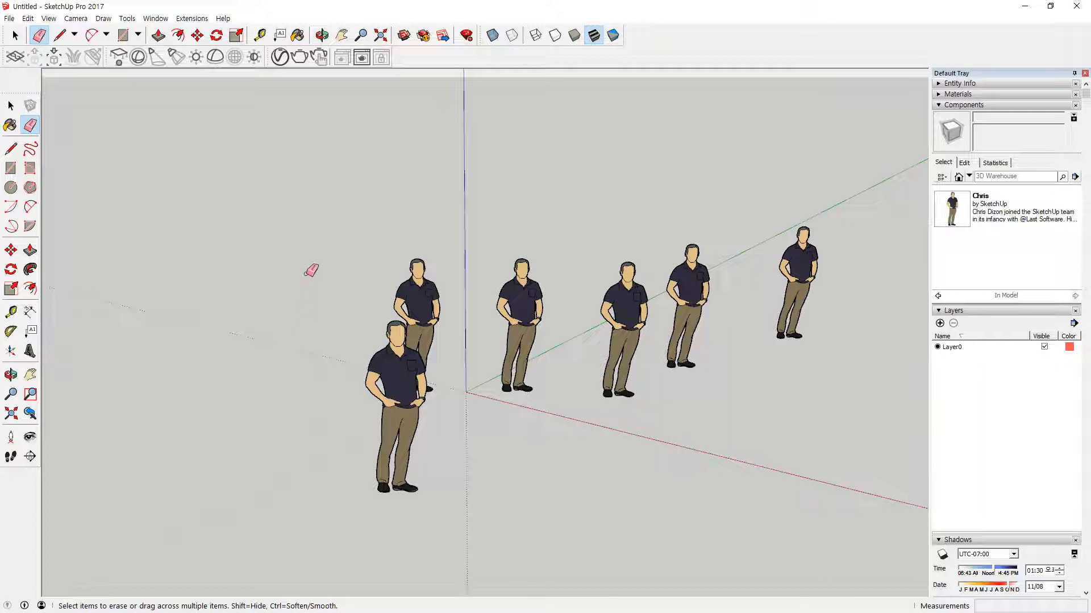
pyautogui.moveTo(398, 356)
pyautogui.mouseDown()
pyautogui.moveTo(446, 308)
pyautogui.moveTo(641, 318)
pyautogui.moveTo(845, 278)
pyautogui.mouseUp()
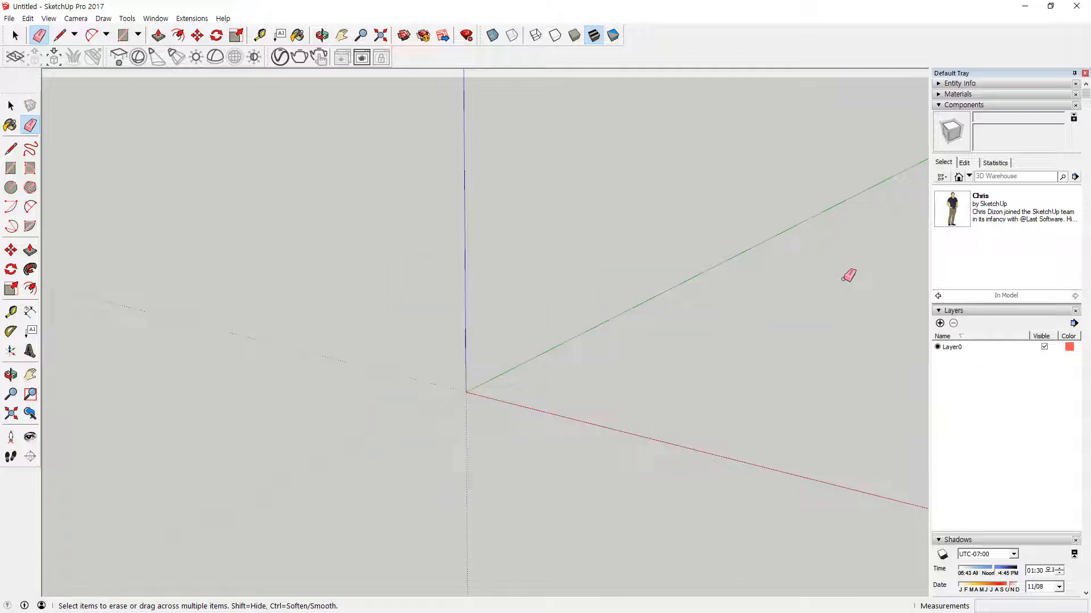
pyautogui.hotkey('ctrl', 'z')
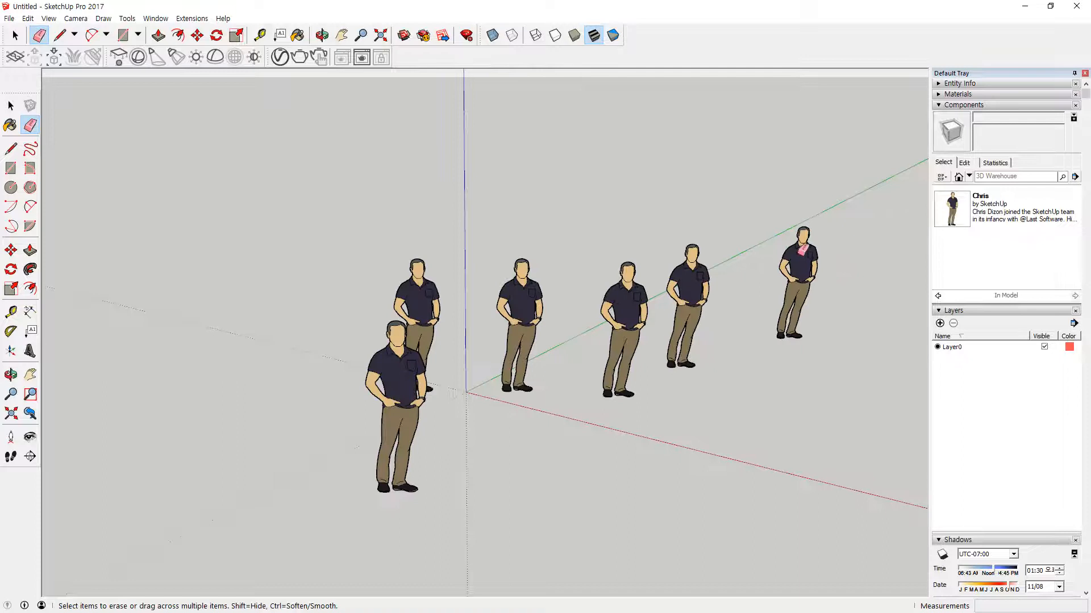
# Try erasing figures from the rearmost one toward the front with the Eraser, and undo the erasures.
pyautogui.click(801, 251)
pyautogui.moveTo(793, 253)
pyautogui.mouseDown()
pyautogui.moveTo(630, 302)
pyautogui.moveTo(475, 284)
pyautogui.moveTo(340, 306)
pyautogui.moveTo(441, 446)
pyautogui.mouseUp()
pyautogui.hotkey('ctrl', 'z')
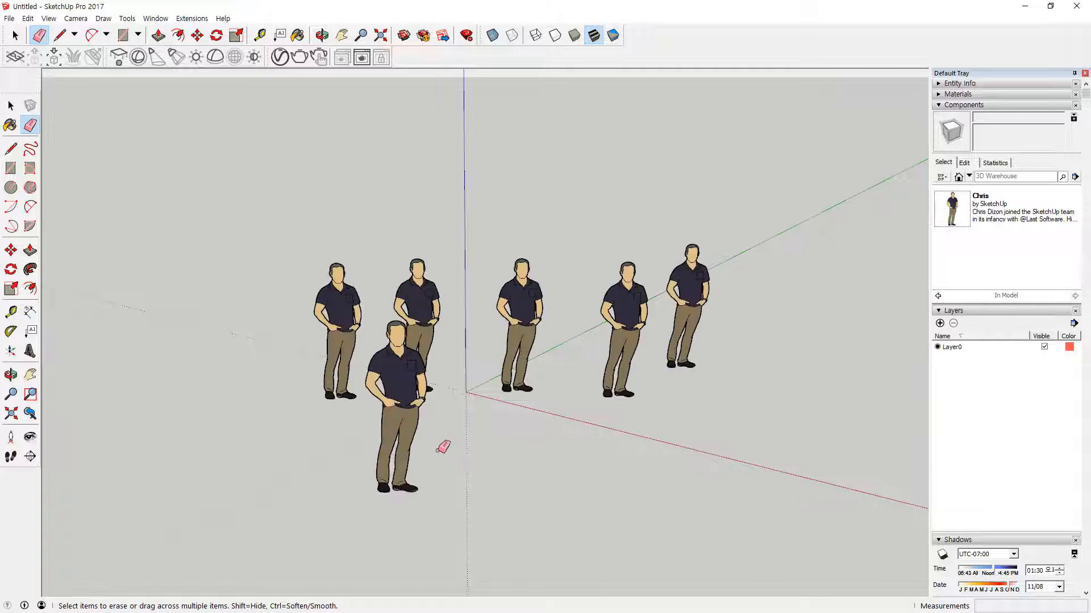
pyautogui.hotkey('ctrl', 'z')
# Enclose all the figures in a window selection with the Select tool, delete them, and undo the deletion.
pyautogui.press('space')
pyautogui.moveTo(197, 155); pyautogui.dragTo(866, 532)
pyautogui.press('Delete')
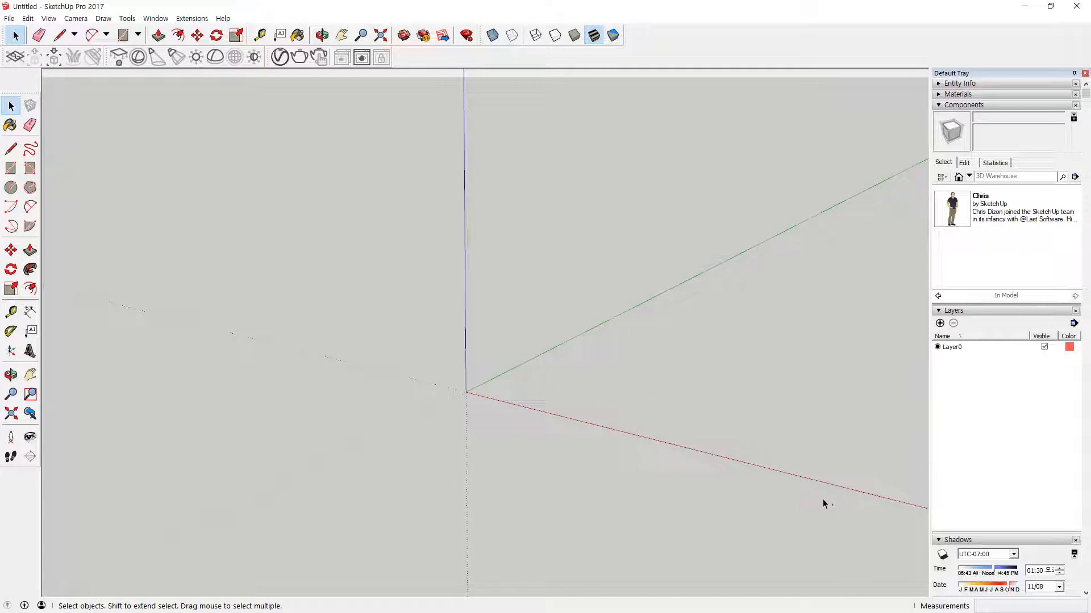
pyautogui.hotkey('ctrl', 'z')
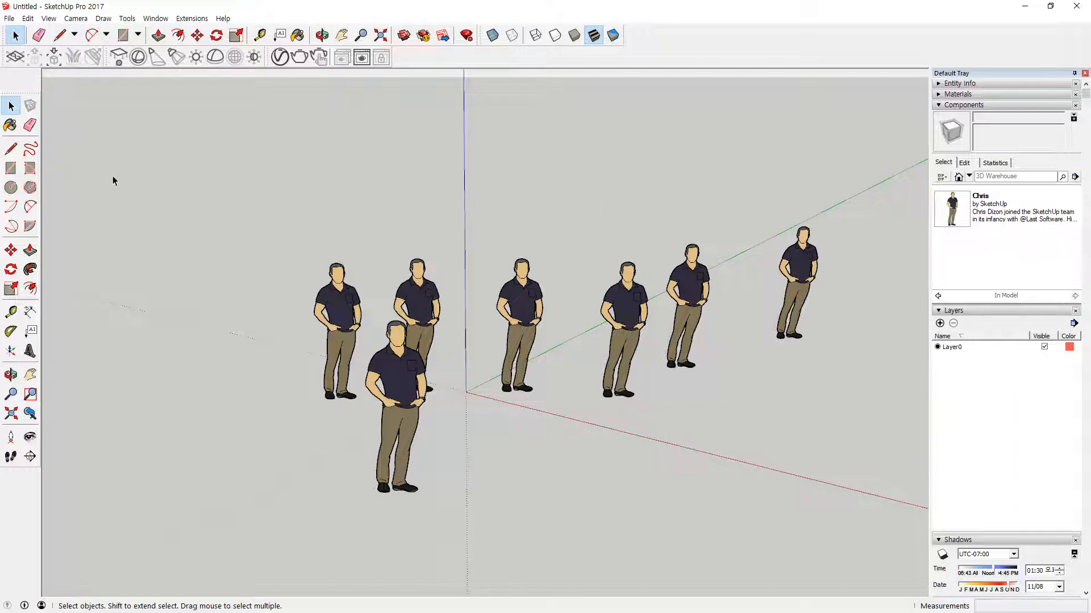
pyautogui.moveTo(55, 24)
pyautogui.mouseDown()
pyautogui.moveTo(78, 58)
pyautogui.moveTo(84, 44)
pyautogui.moveTo(129, 28)
pyautogui.moveTo(127, 49)
pyautogui.mouseUp()
pyautogui.press('Delete')
pyautogui.moveTo(14, 159)
pyautogui.mouseDown()
pyautogui.moveTo(32, 173)
pyautogui.moveTo(15, 186)
pyautogui.moveTo(25, 191)
pyautogui.mouseUp()
pyautogui.moveTo(32, 231)
pyautogui.mouseDown()
pyautogui.moveTo(8, 221)
pyautogui.moveTo(29, 218)
pyautogui.mouseUp()
pyautogui.press('Delete')
pyautogui.moveTo(12, 143); pyautogui.dragTo(153, 143)
pyautogui.moveTo(14, 243); pyautogui.dragTo(147, 238)
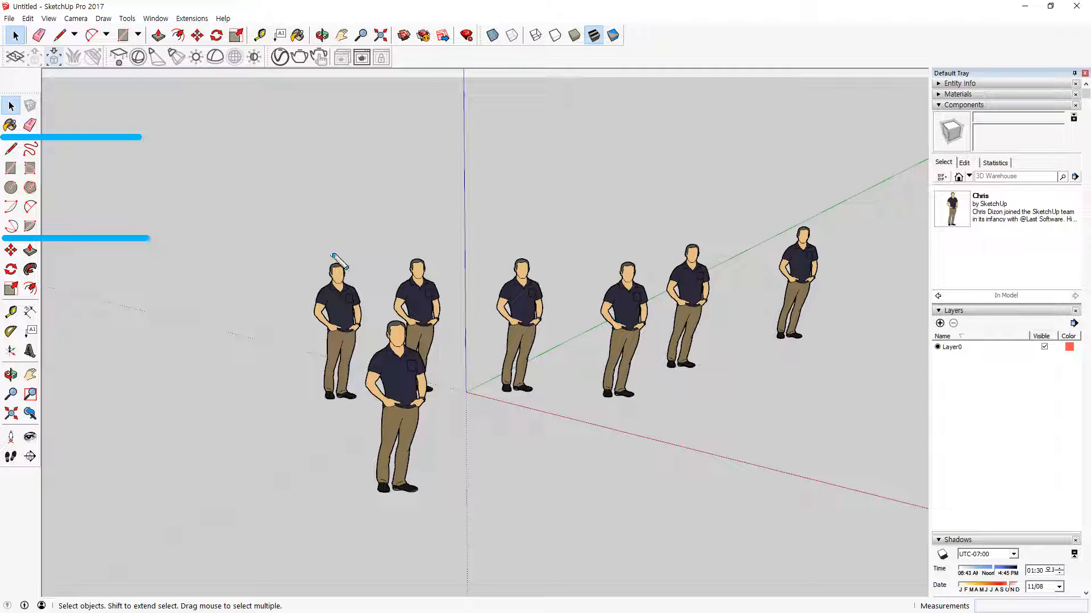
# Select all the figures with a window selection and delete them to empty the model.
pyautogui.moveTo(230, 145); pyautogui.dragTo(835, 540)
pyautogui.press('Delete')
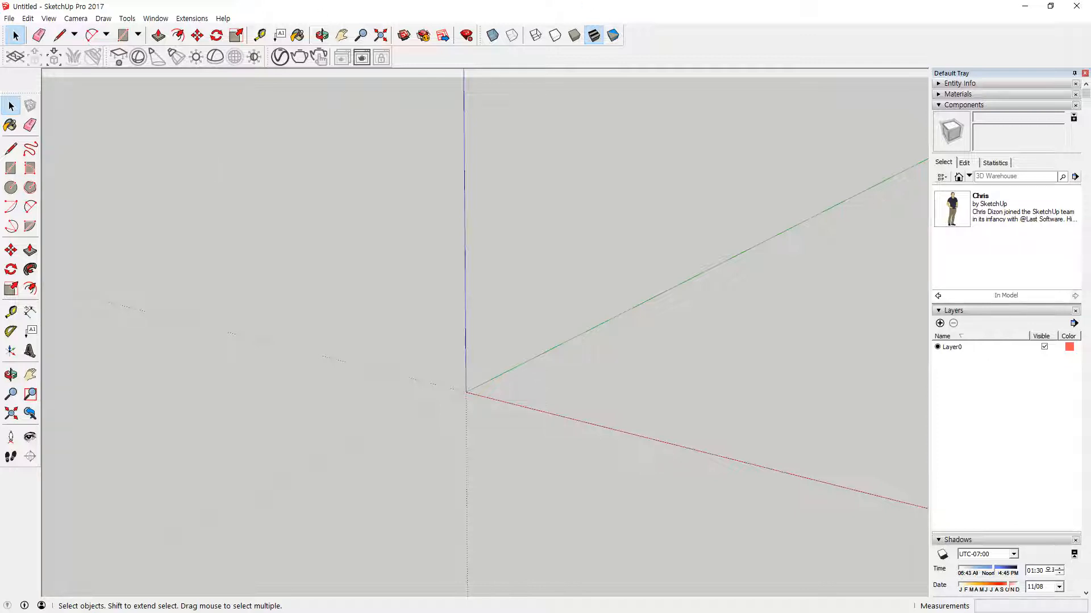
# Switch back and forth between the Line tool and the Select tool.
pyautogui.click(11, 149)
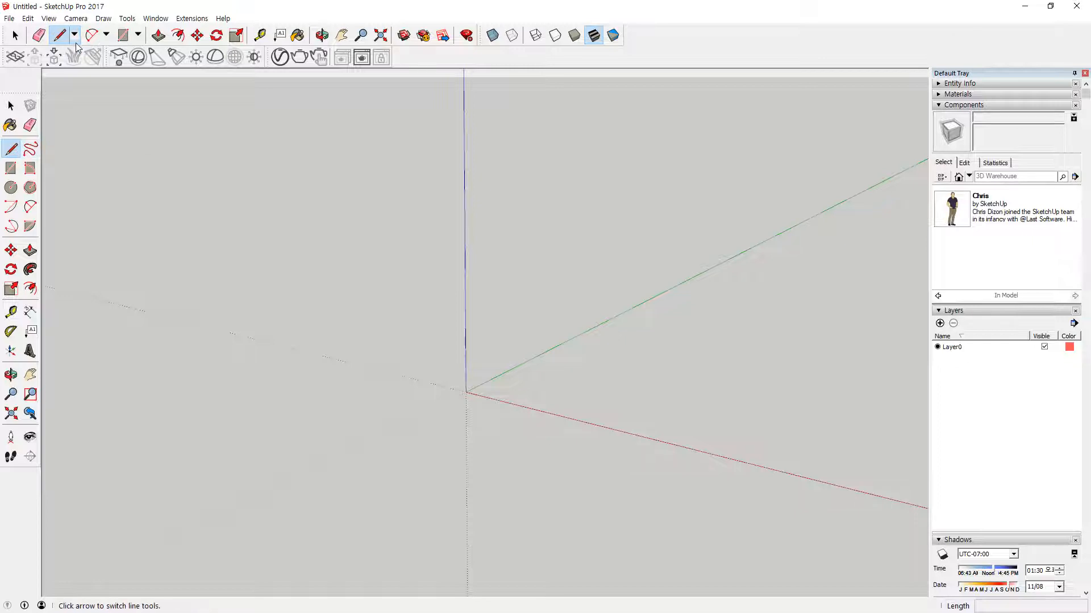
pyautogui.click(60, 35)
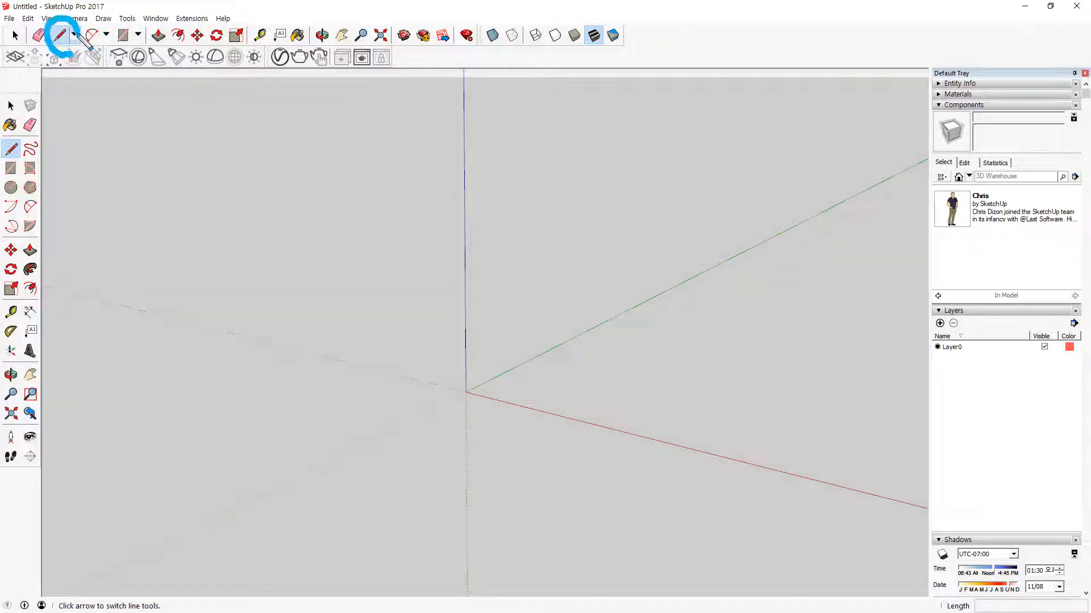
pyautogui.click(12, 149)
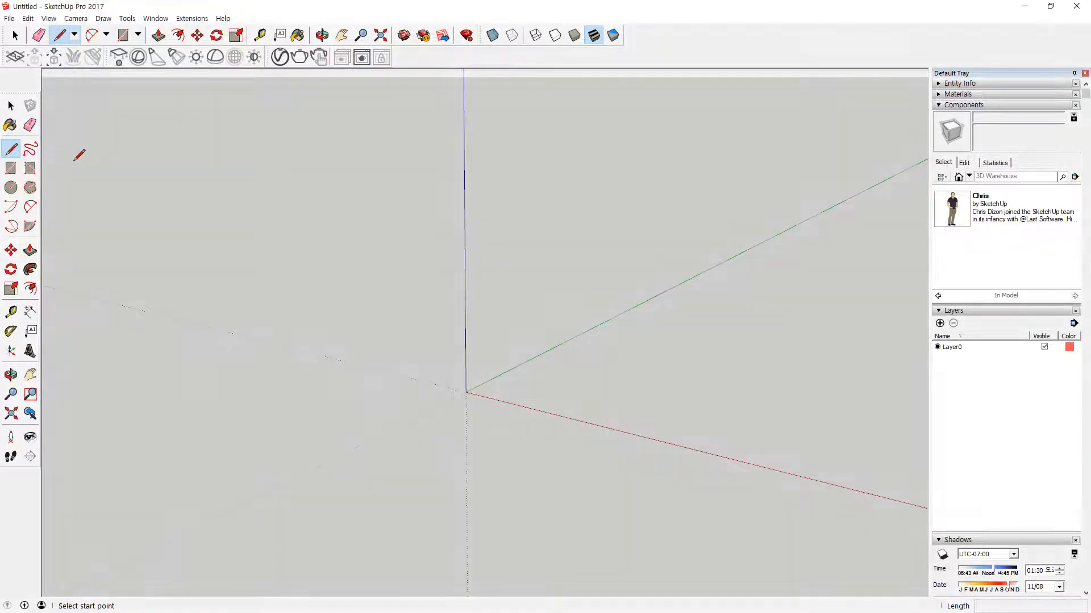
pyautogui.press('space')
pyautogui.press('l')
pyautogui.press('space')
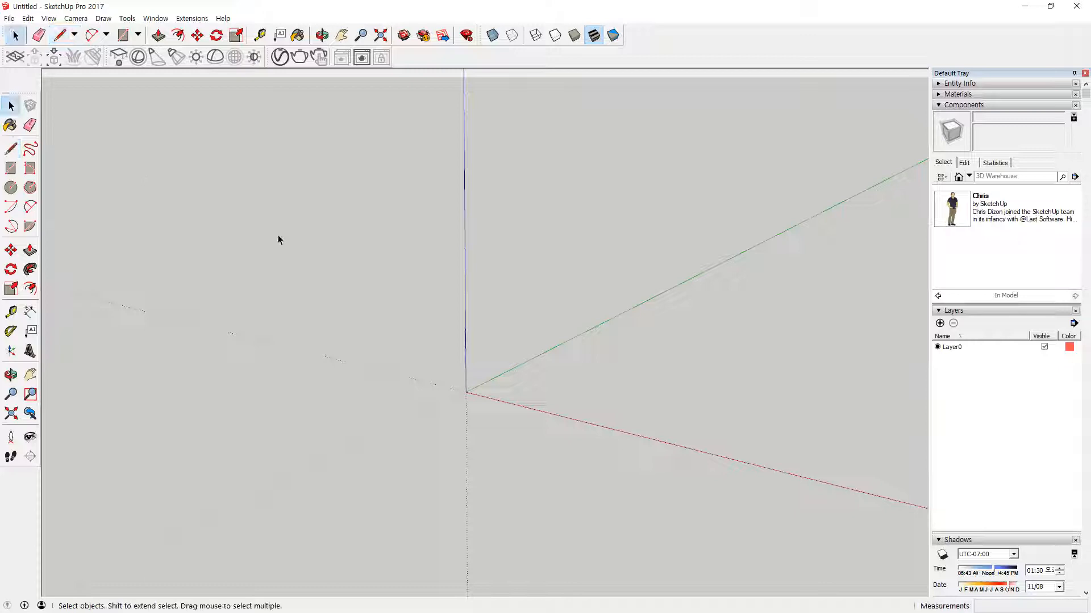
# Draw a closed irregular star-like outline around the origin with the Line tool, returning to its start point.
pyautogui.press('l')
pyautogui.click(245, 328)
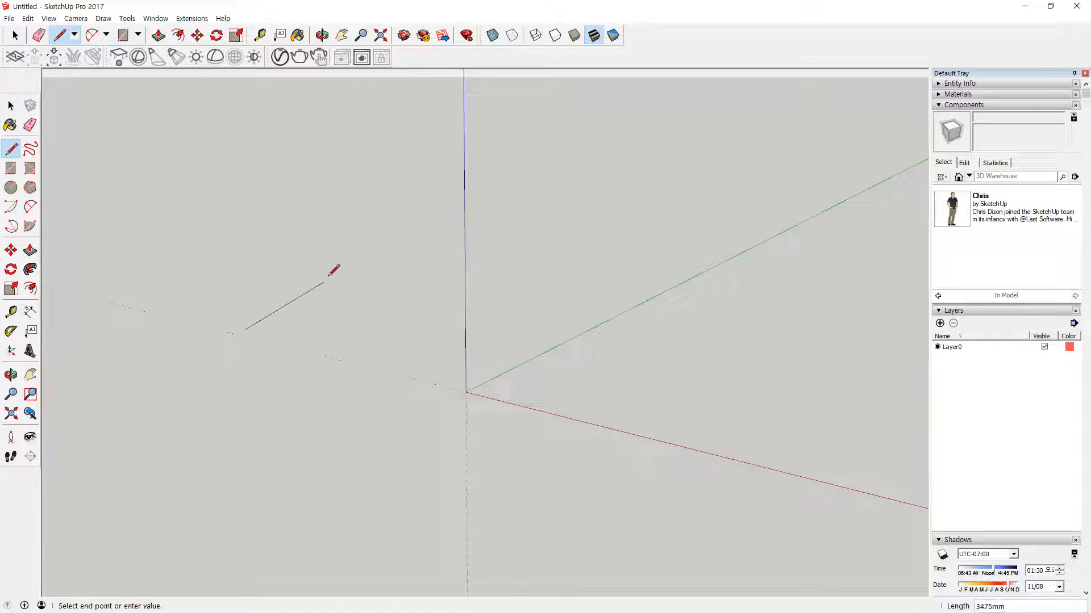
pyautogui.click(299, 240)
pyautogui.click(404, 257)
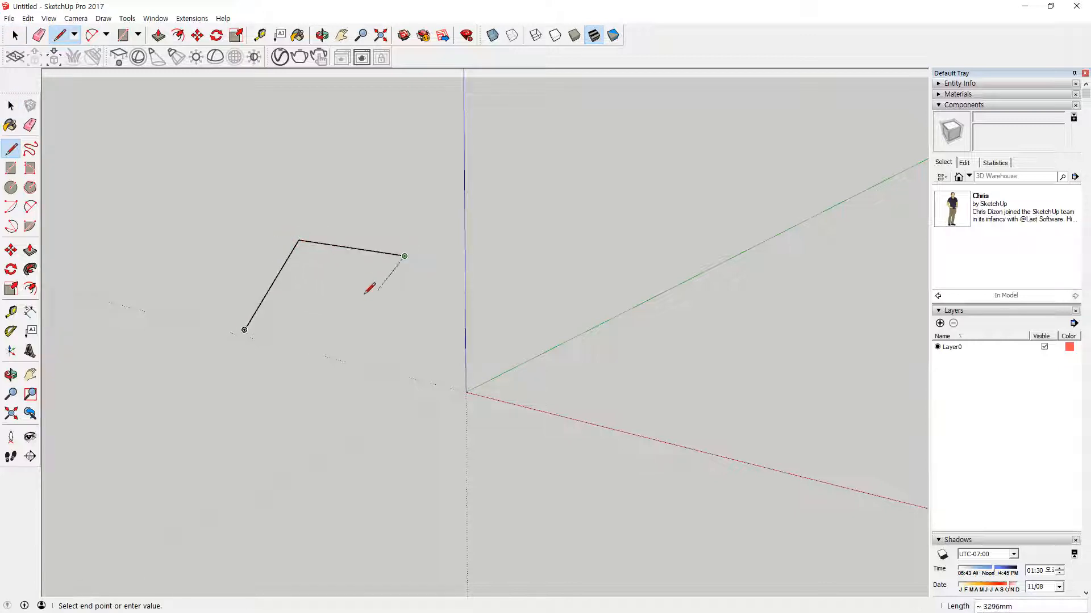
pyautogui.click(339, 335)
pyautogui.click(399, 347)
pyautogui.click(496, 282)
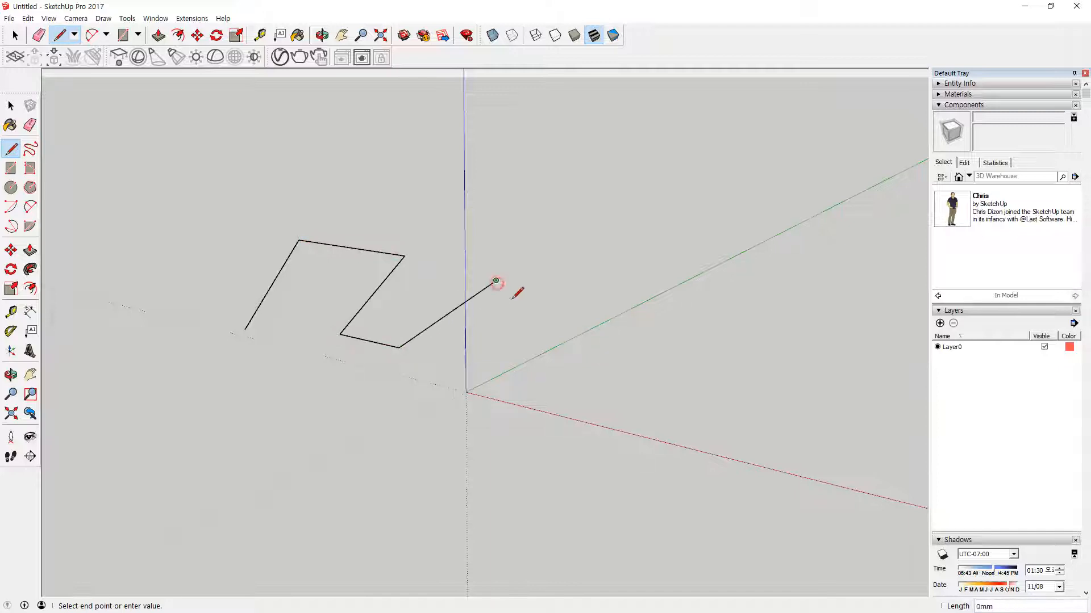
pyautogui.click(592, 343)
pyautogui.click(455, 436)
pyautogui.click(495, 533)
pyautogui.click(351, 543)
pyautogui.click(345, 449)
pyautogui.click(252, 447)
pyautogui.click(201, 521)
pyautogui.click(121, 418)
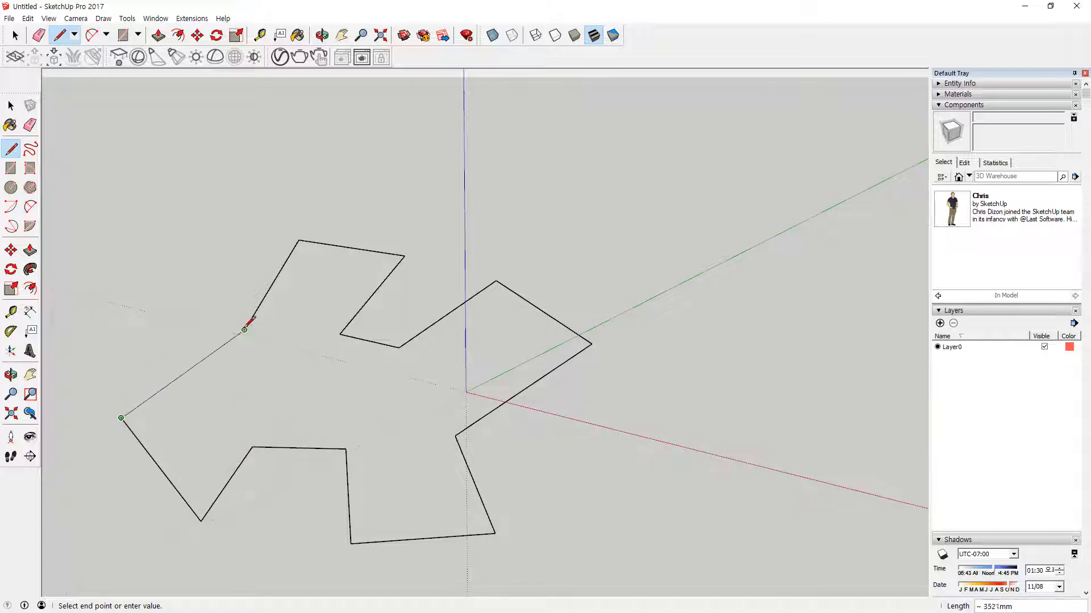
pyautogui.click(245, 330)
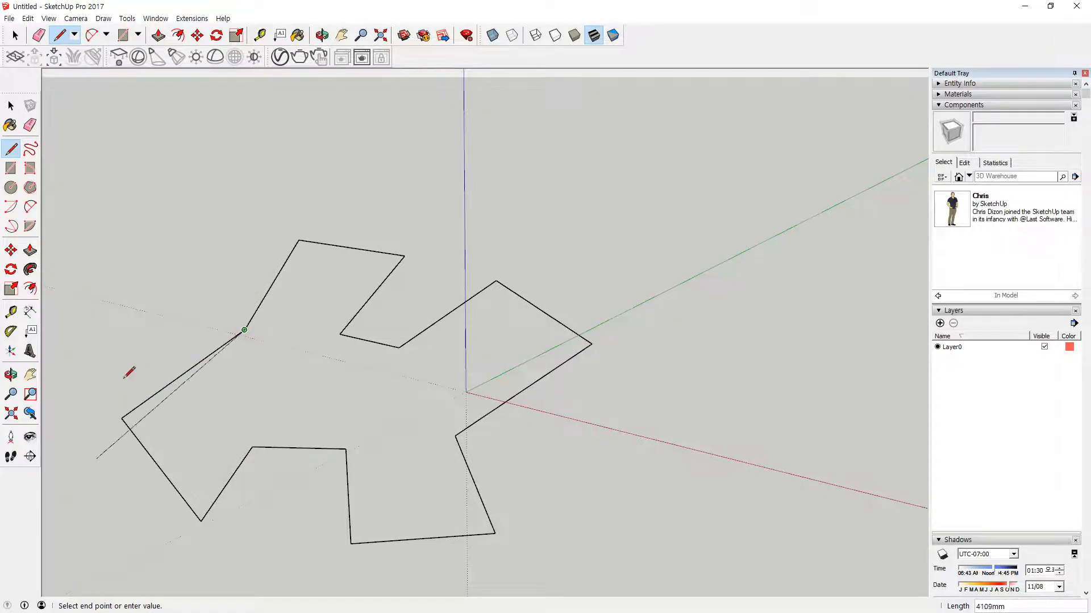
pyautogui.press('space')
# Draw a closed four-sided figure with the Line tool beside the irregular outline, near the red axis.
pyautogui.moveTo(187, 424)
pyautogui.mouseDown(button='middle')
pyautogui.moveTo(149, 235)
pyautogui.moveTo(43, 231)
pyautogui.moveTo(441, 336)
pyautogui.moveTo(248, 322)
pyautogui.moveTo(292, 438)
pyautogui.moveTo(565, 491)
pyautogui.moveTo(620, 460)
pyautogui.moveTo(560, 372)
pyautogui.mouseUp(button='middle')
pyautogui.scroll(-2, 671, 457)
pyautogui.click(11, 149)
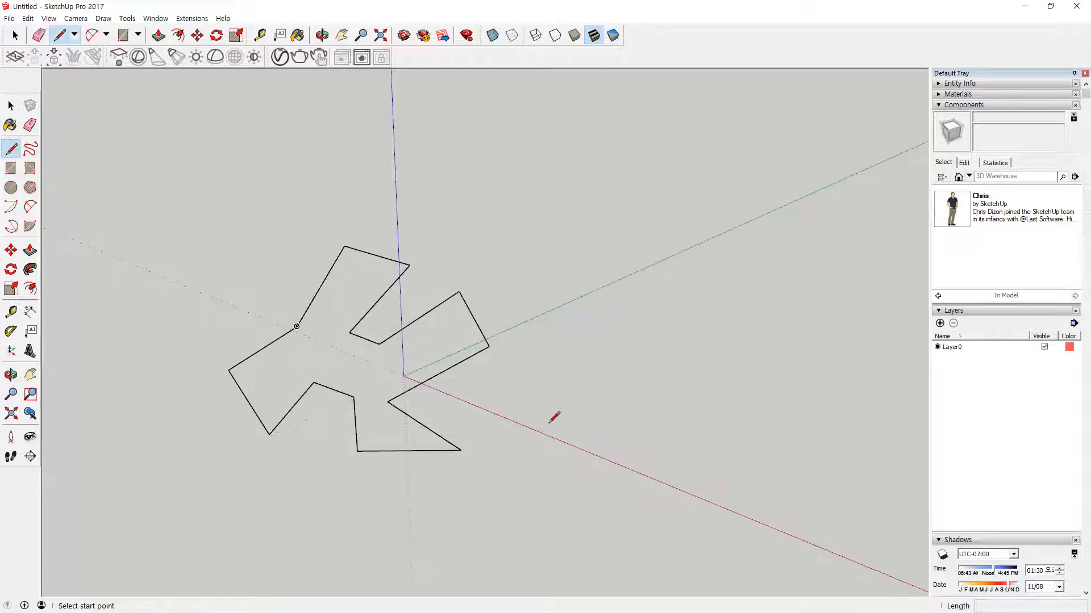
pyautogui.click(544, 427)
pyautogui.click(693, 368)
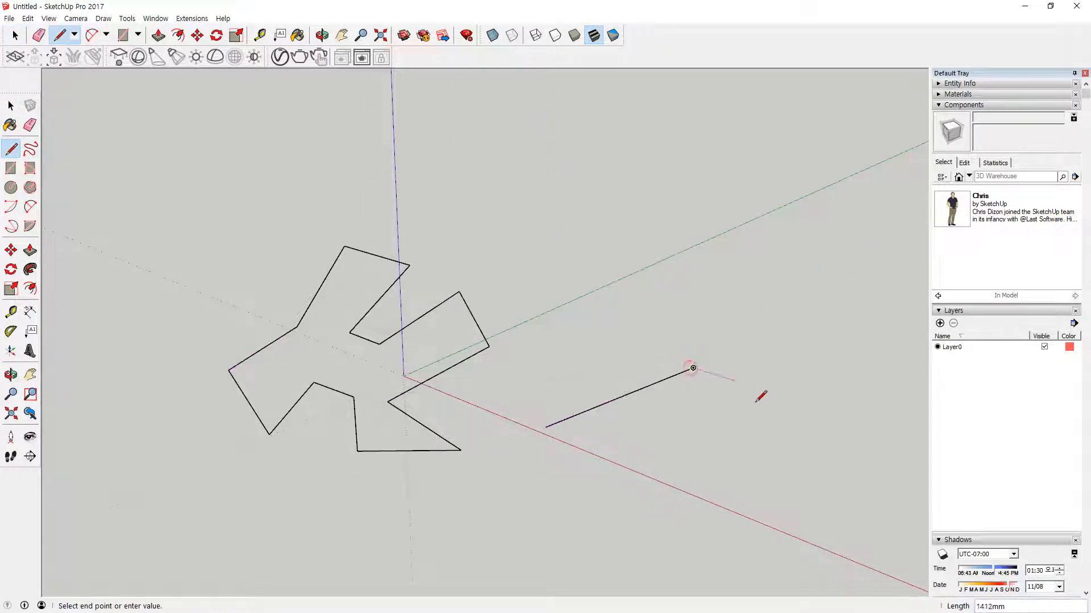
pyautogui.click(793, 399)
pyautogui.click(645, 468)
pyautogui.click(544, 427)
# Orbit around the two figures to compare the irregular outline with the filled four-sided face.
pyautogui.moveTo(584, 409); pyautogui.dragTo(594, 487, button='middle')
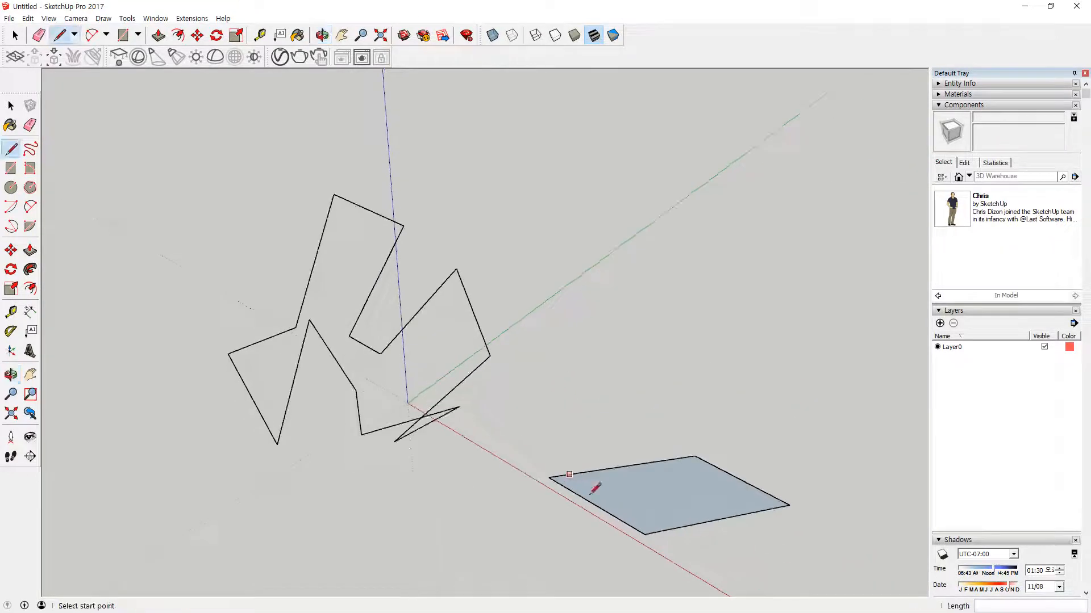
pyautogui.press('o')
pyautogui.moveTo(564, 521)
pyautogui.mouseDown()
pyautogui.moveTo(433, 285)
pyautogui.moveTo(302, 330)
pyautogui.moveTo(570, 436)
pyautogui.moveTo(652, 455)
pyautogui.mouseUp()
pyautogui.press('l')
pyautogui.moveTo(812, 472)
pyautogui.mouseDown()
pyautogui.moveTo(704, 280)
pyautogui.moveTo(738, 510)
pyautogui.mouseUp()
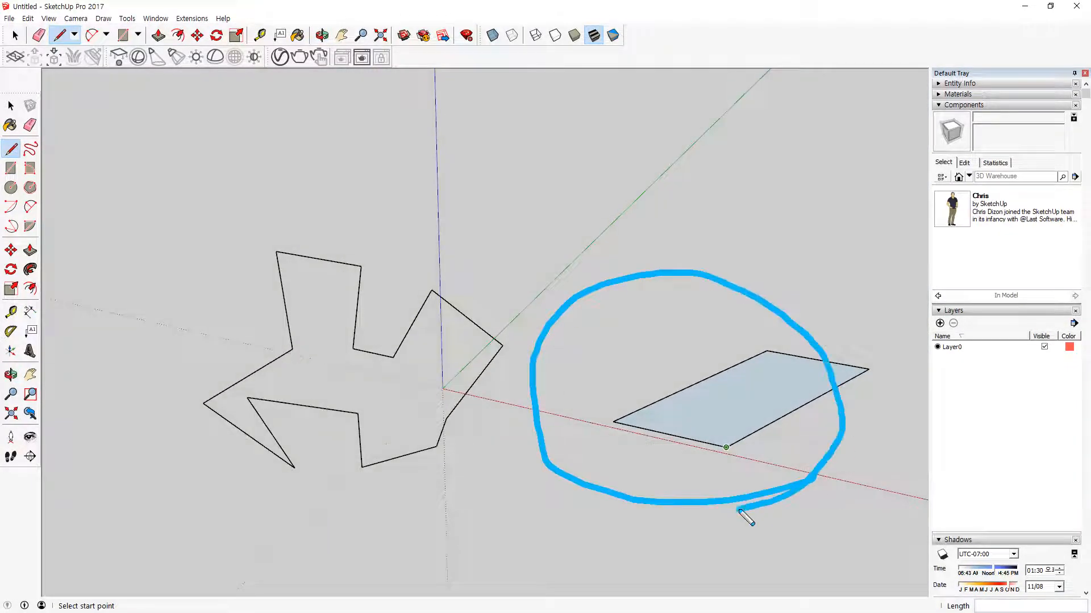
pyautogui.moveTo(393, 502)
pyautogui.mouseDown()
pyautogui.moveTo(307, 172)
pyautogui.moveTo(297, 410)
pyautogui.moveTo(265, 400)
pyautogui.mouseUp()
pyautogui.moveTo(267, 402)
pyautogui.mouseDown(button='middle')
pyautogui.moveTo(250, 323)
pyautogui.moveTo(280, 329)
pyautogui.moveTo(71, 322)
pyautogui.mouseUp(button='middle')
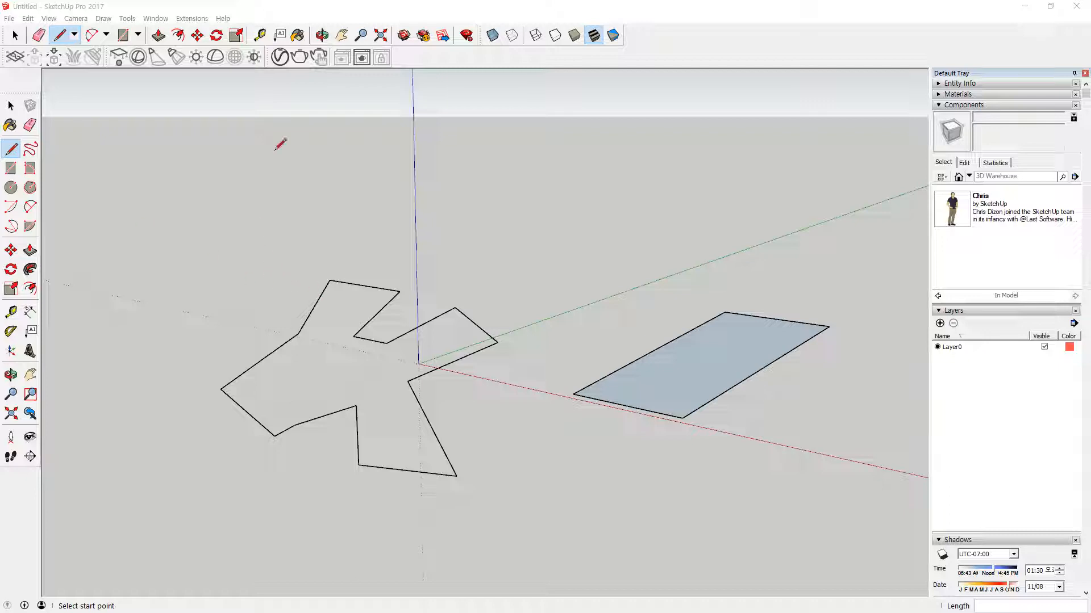
# Erase the irregular outline, and delete the four-sided face with its edges to empty the model.
pyautogui.press('space')
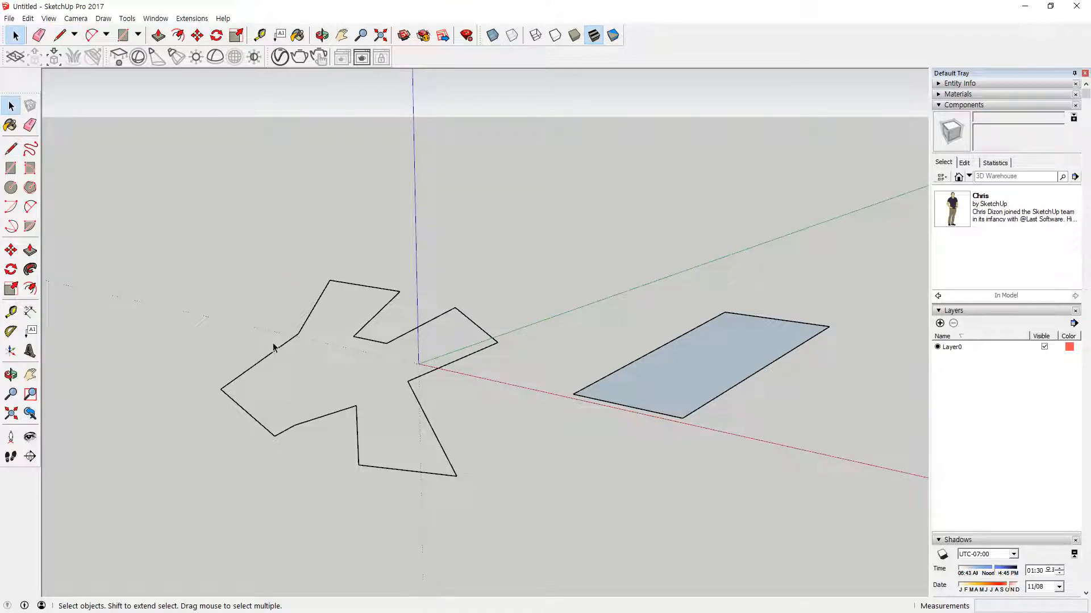
pyautogui.press('e')
pyautogui.moveTo(285, 294)
pyautogui.mouseDown()
pyautogui.moveTo(376, 308)
pyautogui.moveTo(369, 345)
pyautogui.moveTo(490, 316)
pyautogui.moveTo(433, 468)
pyautogui.moveTo(259, 416)
pyautogui.moveTo(263, 358)
pyautogui.mouseUp()
pyautogui.press('space')
pyautogui.moveTo(451, 195); pyautogui.dragTo(826, 502)
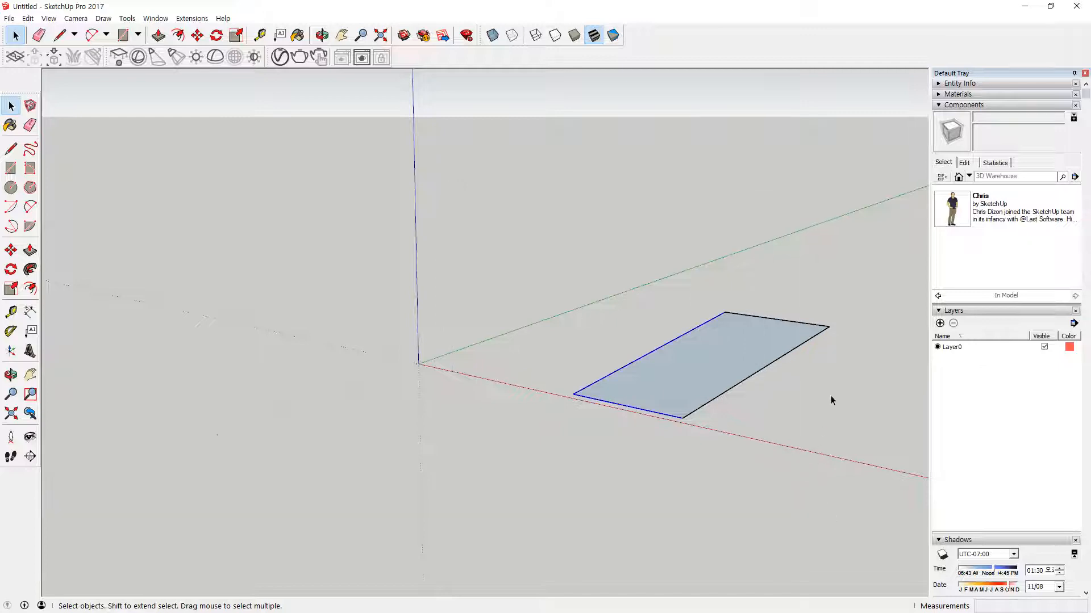
pyautogui.press('Delete')
pyautogui.moveTo(826, 328); pyautogui.dragTo(793, 304)
pyautogui.press('Delete')
# Draw a four-sided face near the origin with the Line tool, locking the third edge to the red direction and extending the last along green.
pyautogui.moveTo(540, 323); pyautogui.dragTo(547, 466, button='middle')
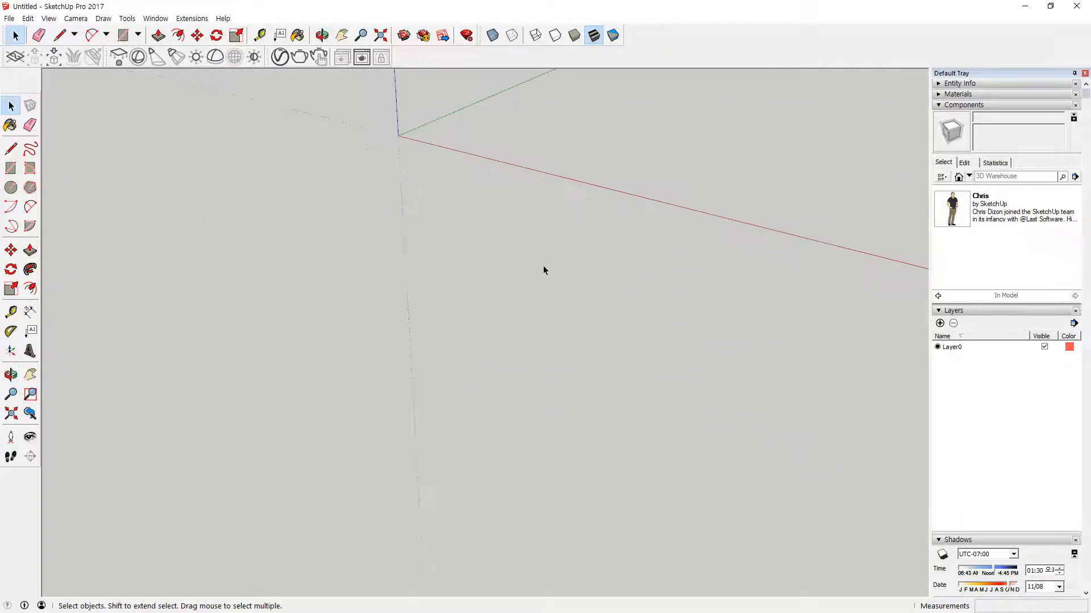
pyautogui.moveTo(586, 263); pyautogui.dragTo(570, 257, button='middle')
pyautogui.click(11, 149)
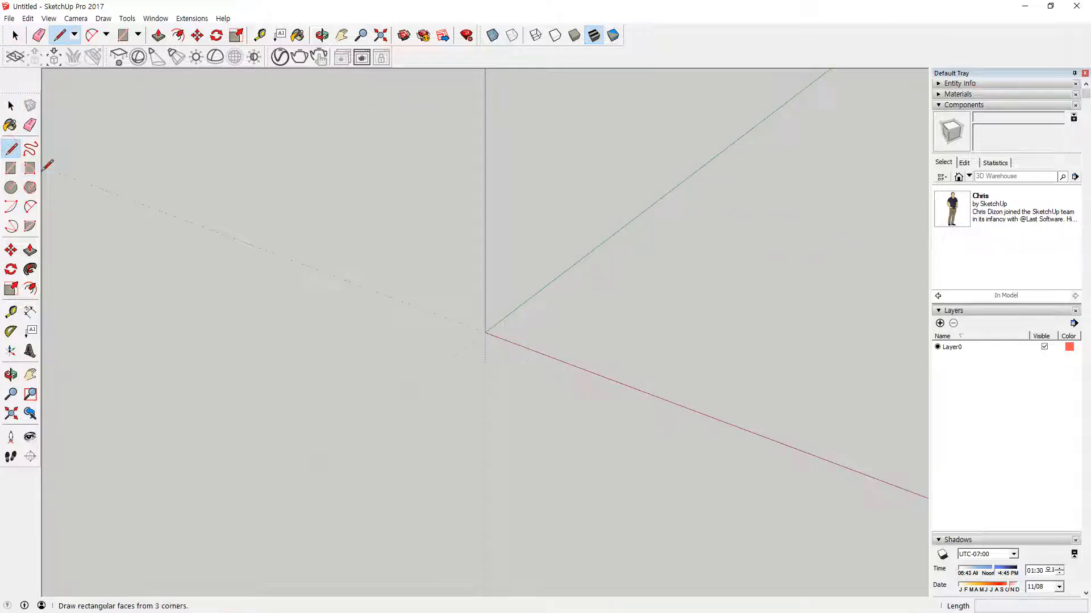
pyautogui.click(559, 325)
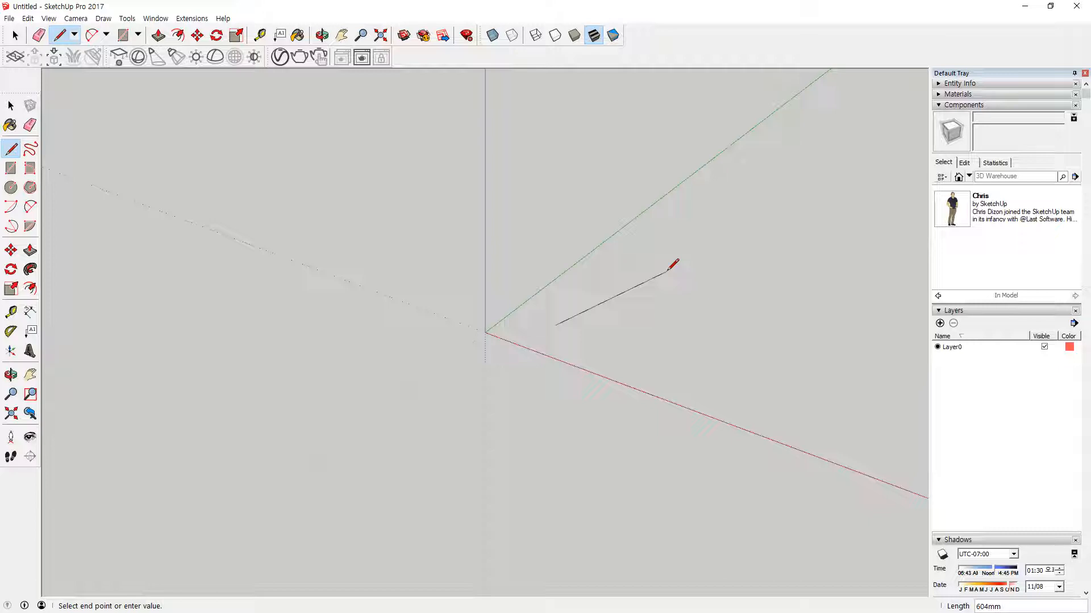
pyautogui.click(685, 370)
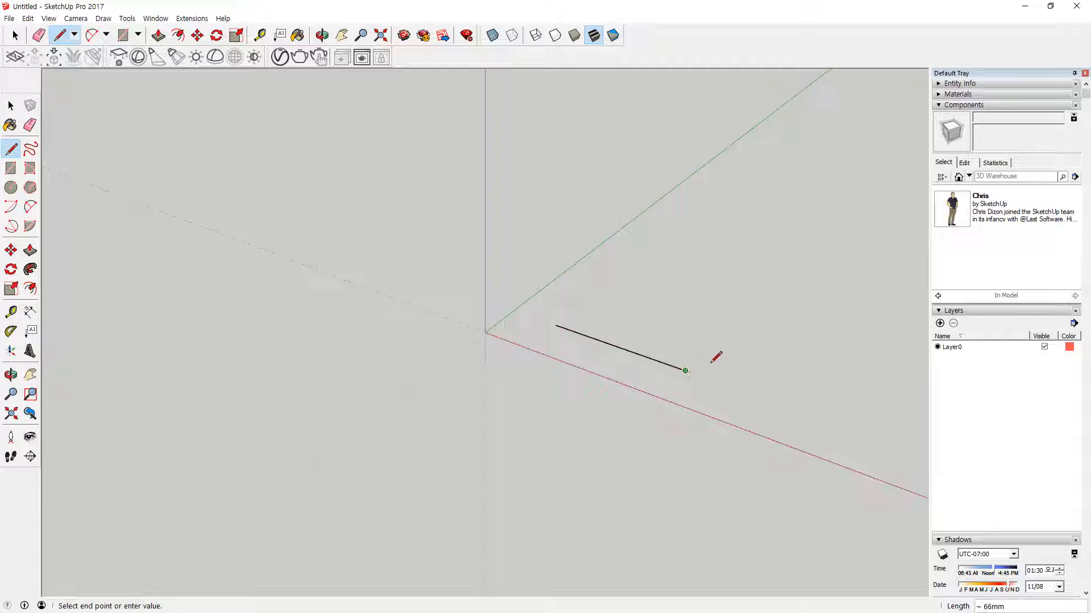
pyautogui.click(744, 297)
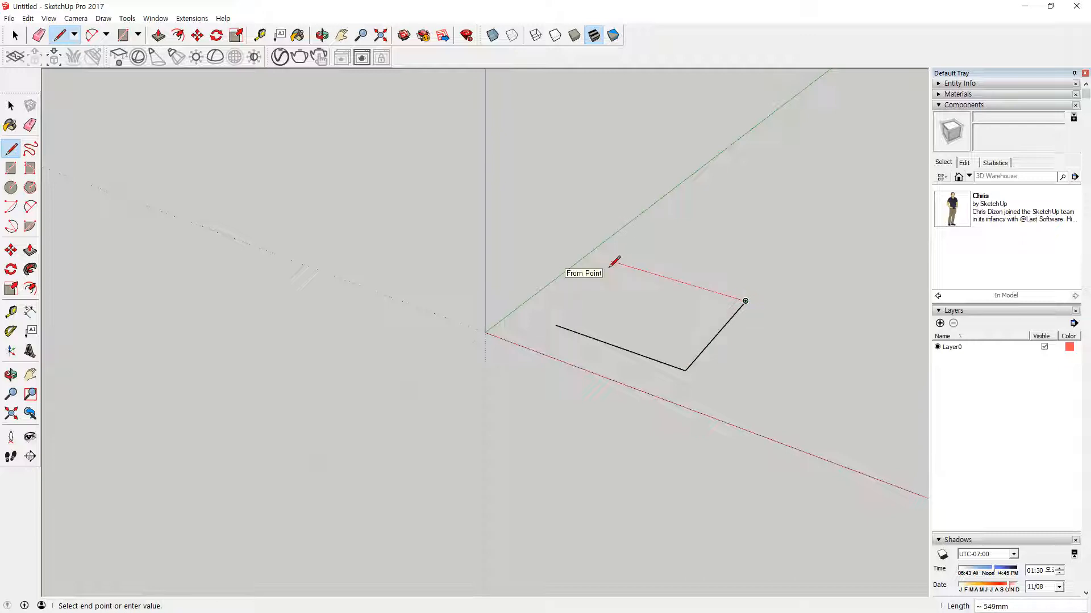
pyautogui.press('shift')
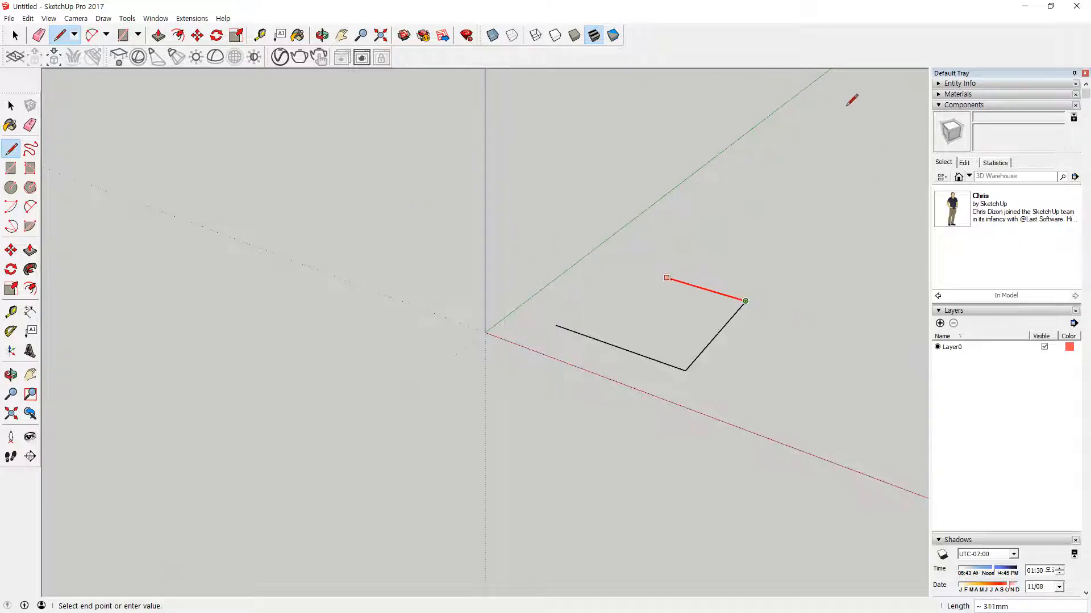
pyautogui.click(784, 142)
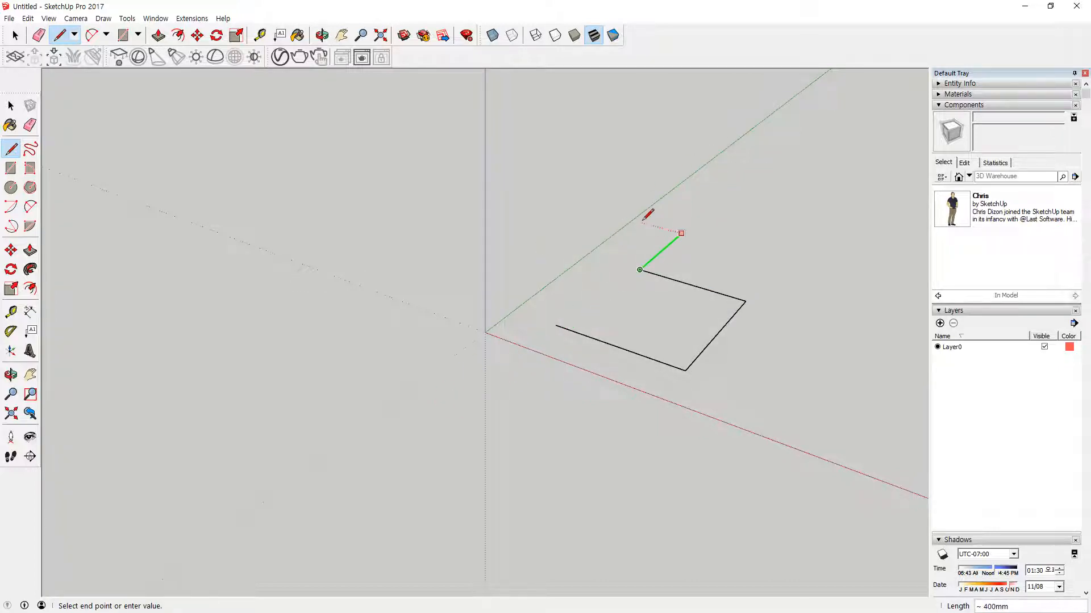
pyautogui.click(540, 380)
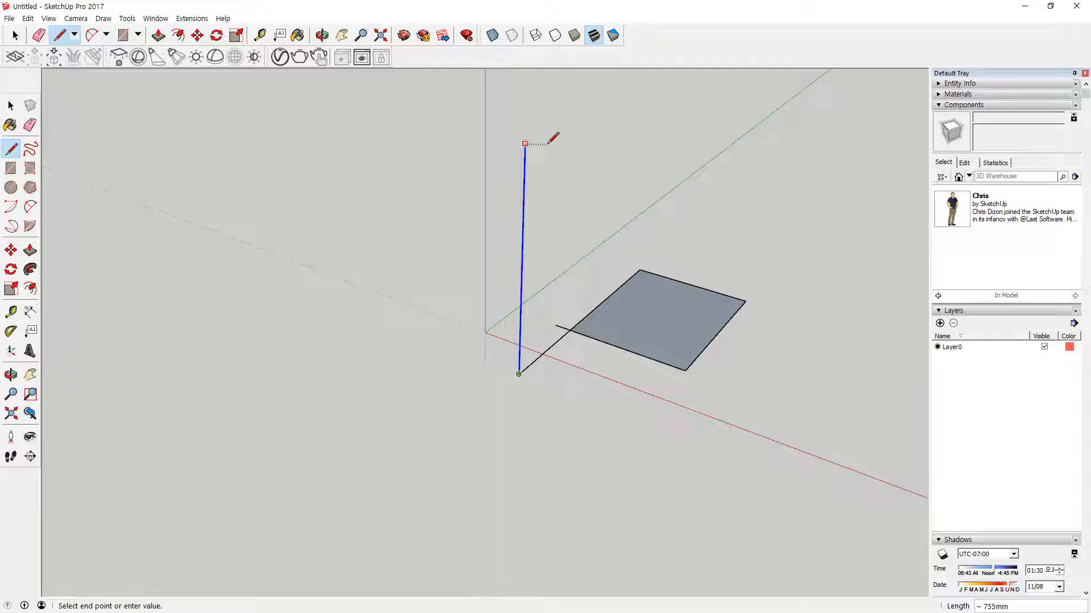
# Draw an upright triangle from the extended edge's free end up to an apex and down to the base face's nearest corner.
pyautogui.press('Down')
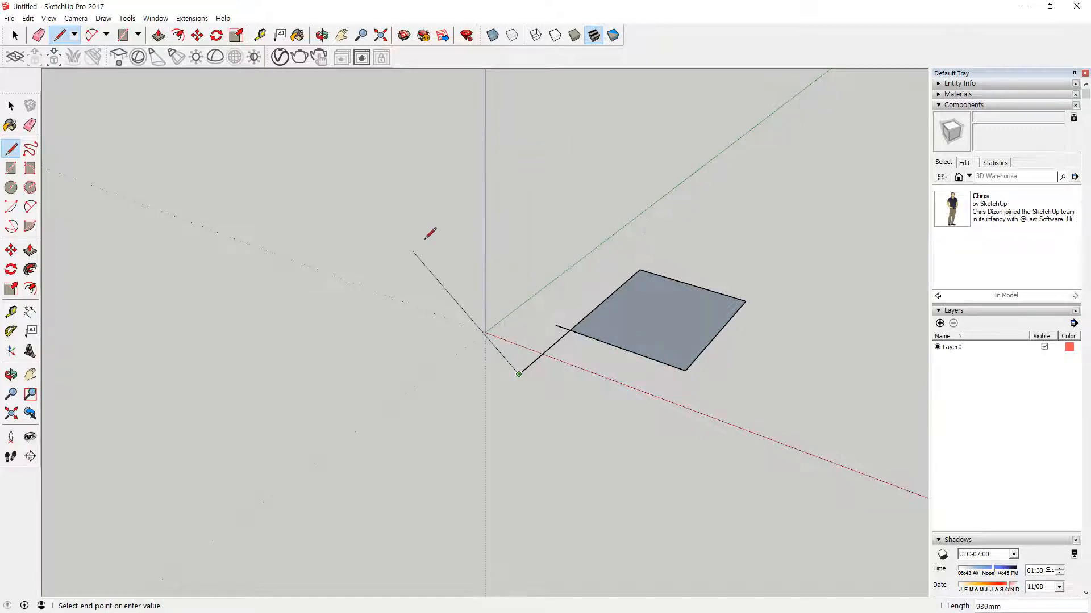
pyautogui.click(580, 170)
pyautogui.click(570, 330)
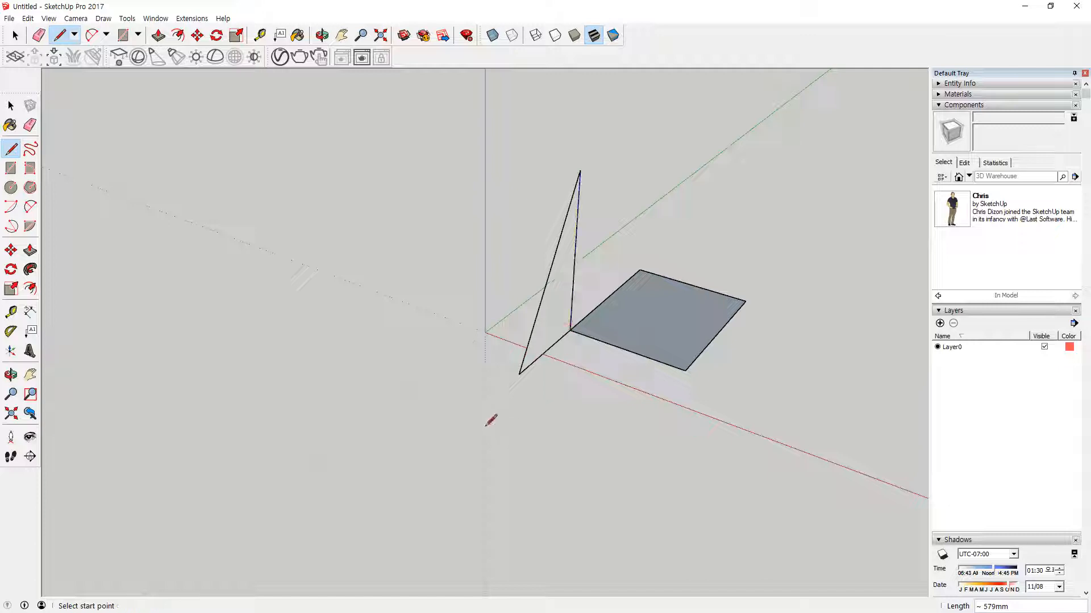
pyautogui.press('space')
pyautogui.moveTo(601, 373); pyautogui.dragTo(552, 416, button='middle')
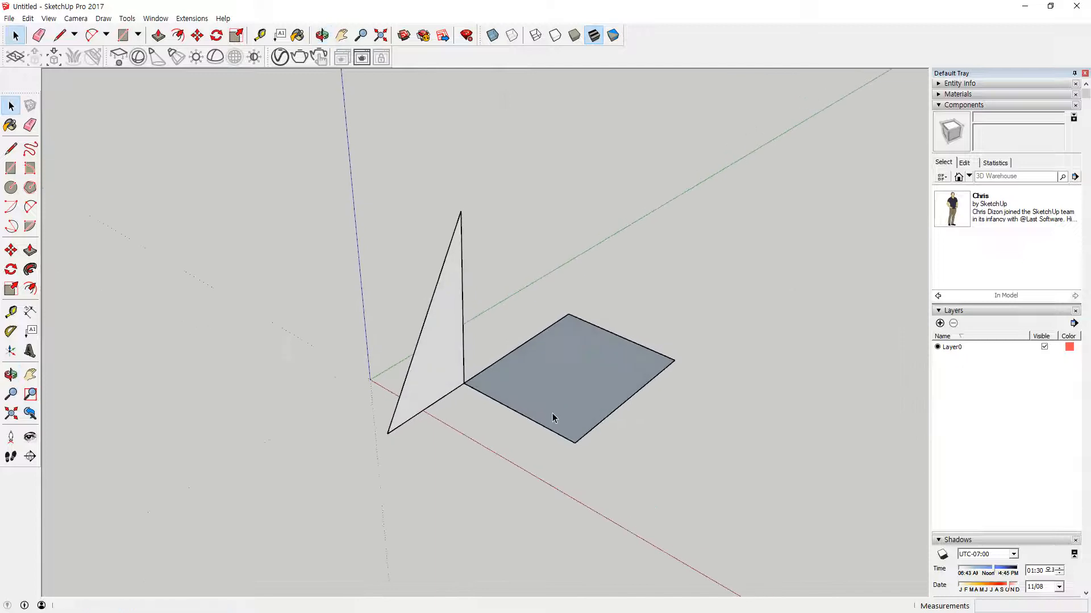
pyautogui.press('l')
pyautogui.click(575, 442)
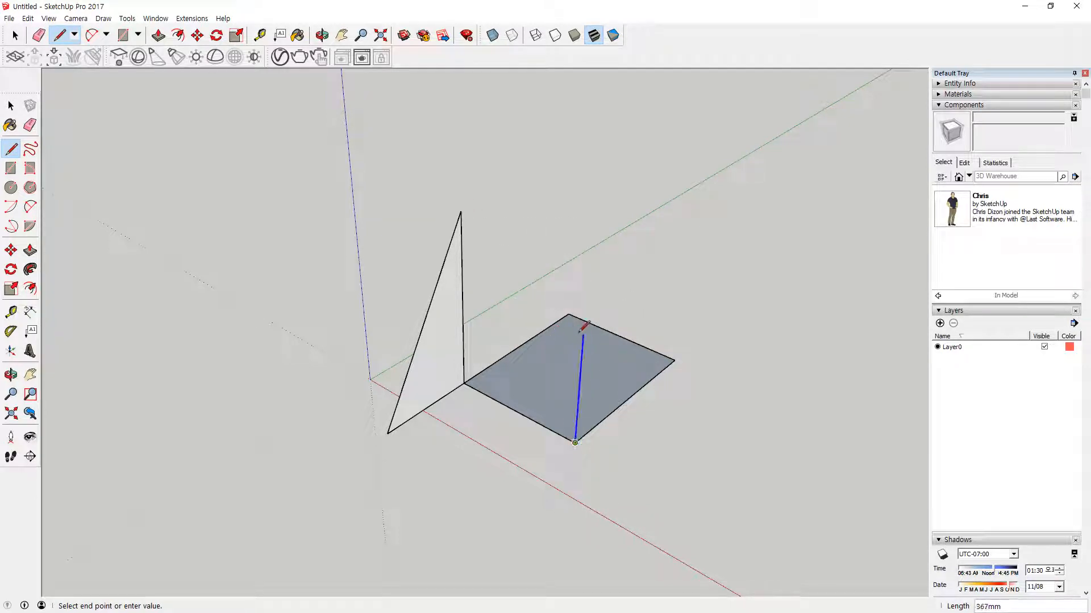
pyautogui.press('Escape')
pyautogui.moveTo(452, 426)
pyautogui.mouseDown()
pyautogui.moveTo(336, 369)
pyautogui.moveTo(469, 394)
pyautogui.moveTo(423, 451)
pyautogui.mouseUp()
pyautogui.moveTo(542, 509); pyautogui.dragTo(584, 520)
pyautogui.press('Escape')
# Draw a vertical line locked to the blue axis from the base face's front corner, matching the height of the triangle's apex.
pyautogui.click(574, 442)
pyautogui.press('Up')
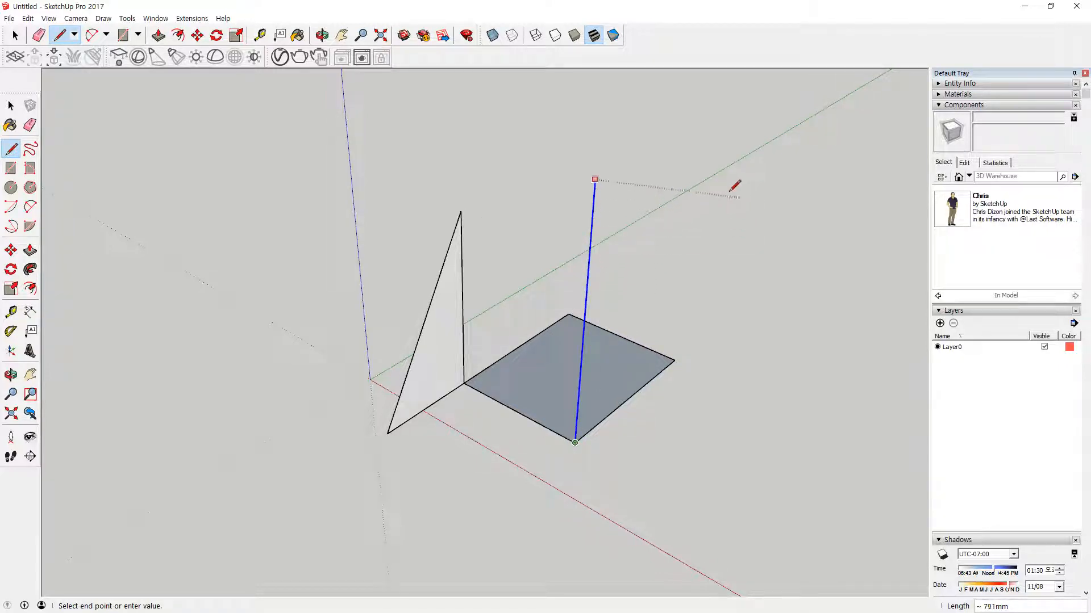
pyautogui.click(461, 213)
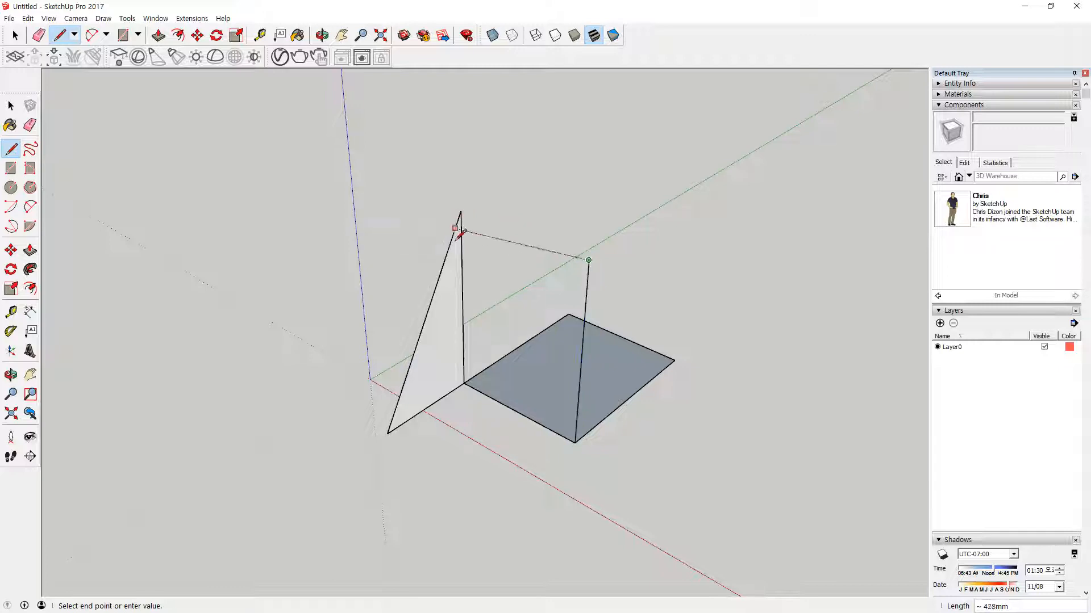
pyautogui.press('Escape')
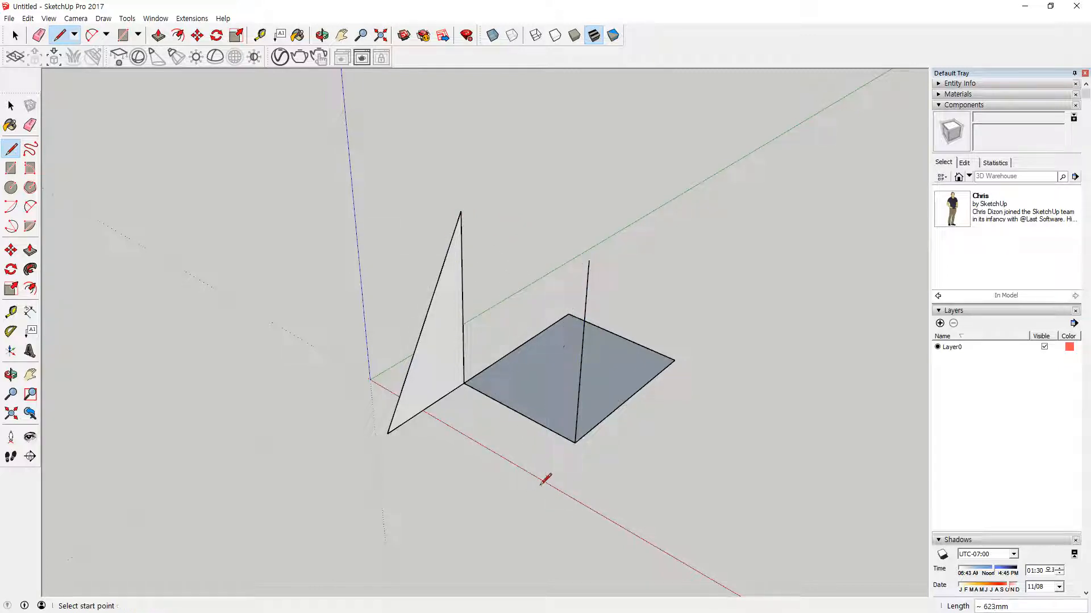
# Draw a second upright triangle from the same corner, running along green level with the first triangle's foot, then to the vertical line's upper end.
pyautogui.click(574, 442)
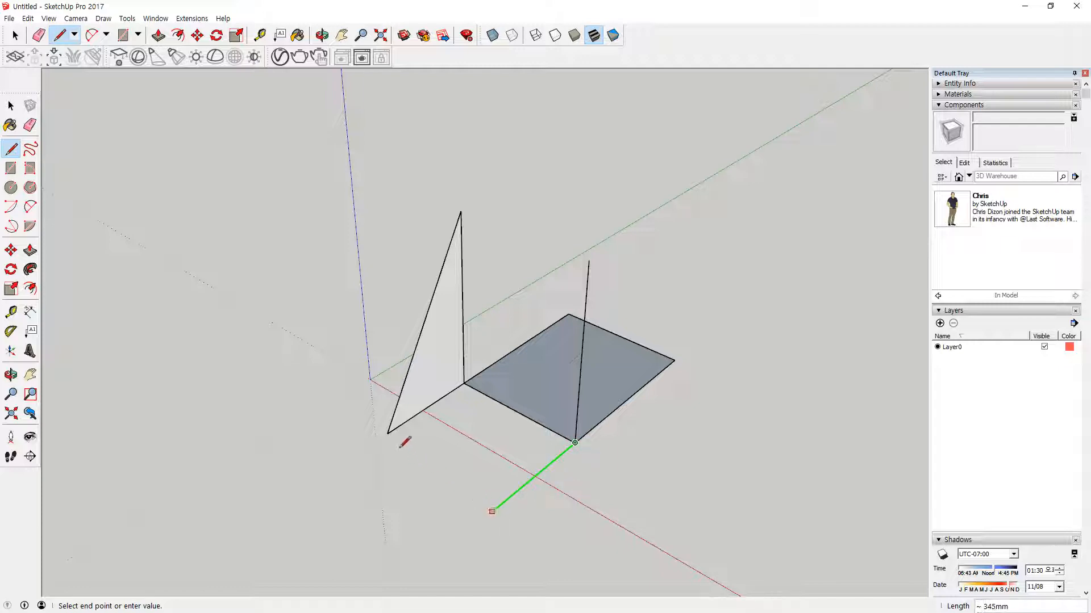
pyautogui.click(388, 433)
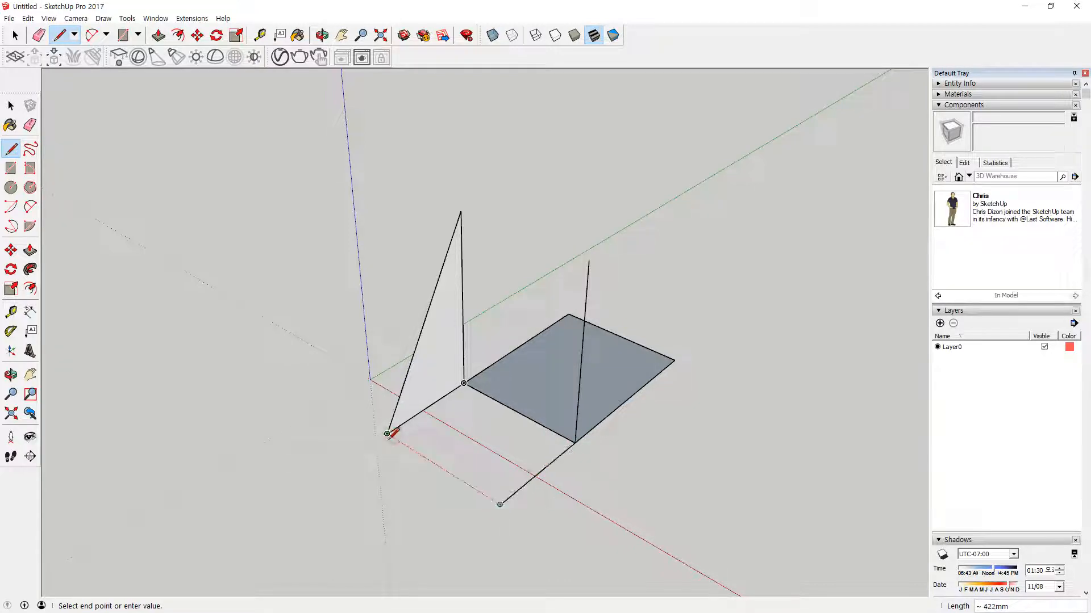
pyautogui.click(587, 260)
# Connect the apexes and the feet of the two triangles with lines to close the wedge between them.
pyautogui.moveTo(436, 471); pyautogui.dragTo(530, 384, button='middle')
pyautogui.click(601, 273)
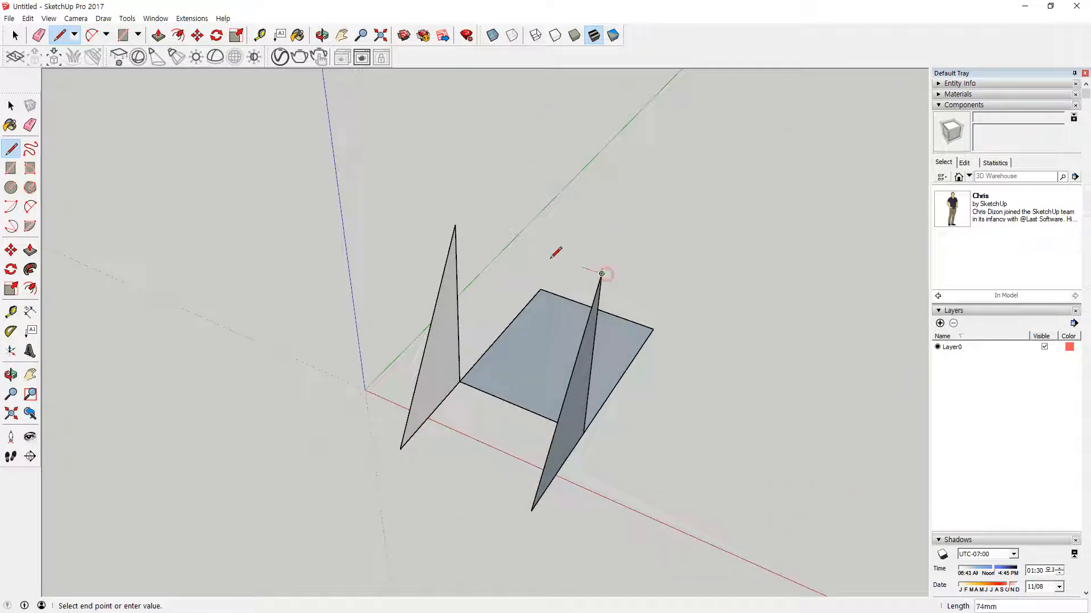
pyautogui.click(455, 226)
pyautogui.click(400, 449)
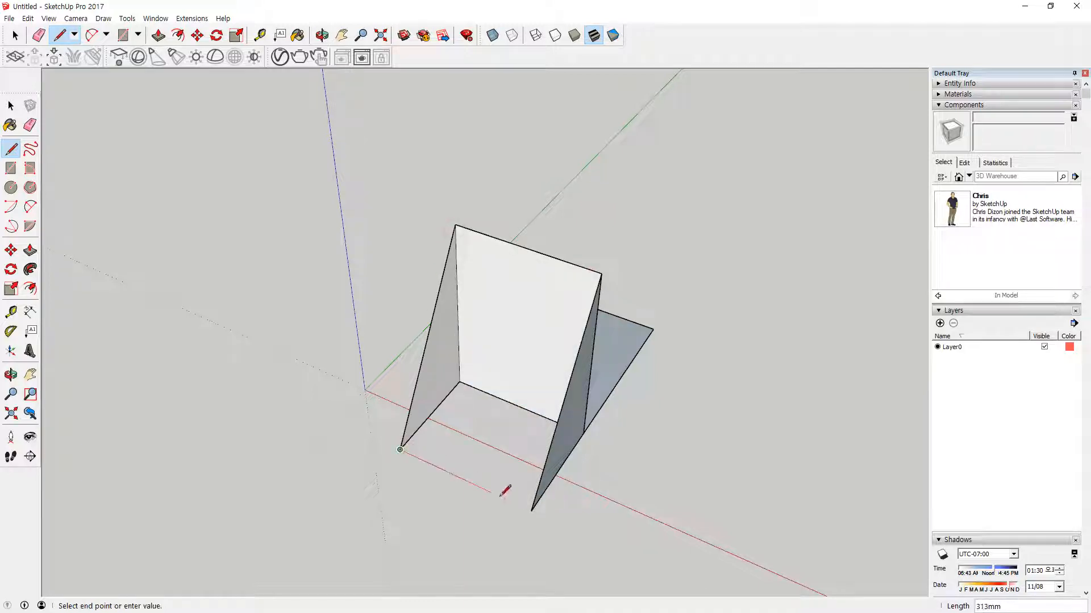
pyautogui.click(531, 511)
# Try connecting the wedge's two apexes to the base face's outer corners with sloping lines, and undo them.
pyautogui.moveTo(531, 511)
pyautogui.mouseDown(button='middle')
pyautogui.moveTo(463, 337)
pyautogui.moveTo(346, 107)
pyautogui.moveTo(163, 306)
pyautogui.moveTo(314, 253)
pyautogui.mouseUp(button='middle')
pyautogui.click(494, 207)
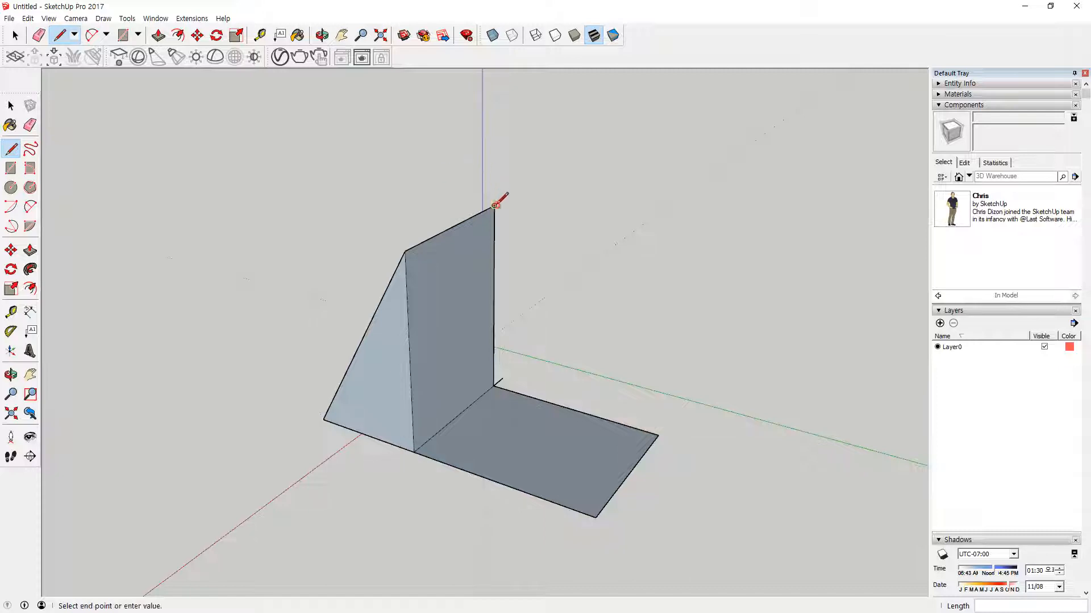
pyautogui.click(658, 435)
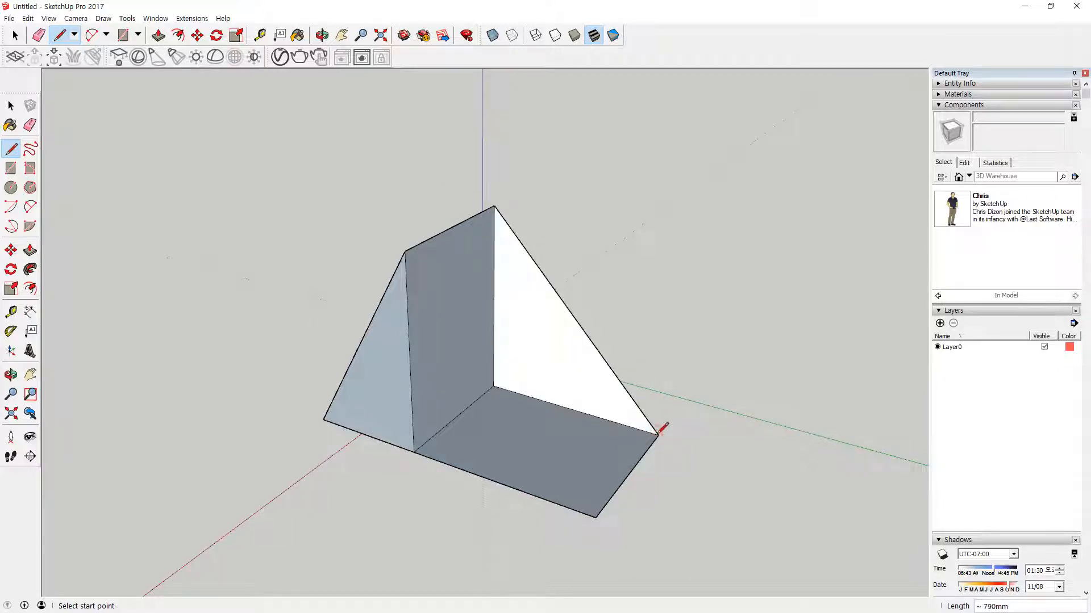
pyautogui.click(595, 517)
pyautogui.click(405, 252)
pyautogui.moveTo(411, 418)
pyautogui.mouseDown(button='middle')
pyautogui.moveTo(615, 248)
pyautogui.moveTo(383, 292)
pyautogui.moveTo(267, 567)
pyautogui.moveTo(256, 506)
pyautogui.moveTo(633, 365)
pyautogui.moveTo(273, 449)
pyautogui.mouseUp(button='middle')
pyautogui.press('l')
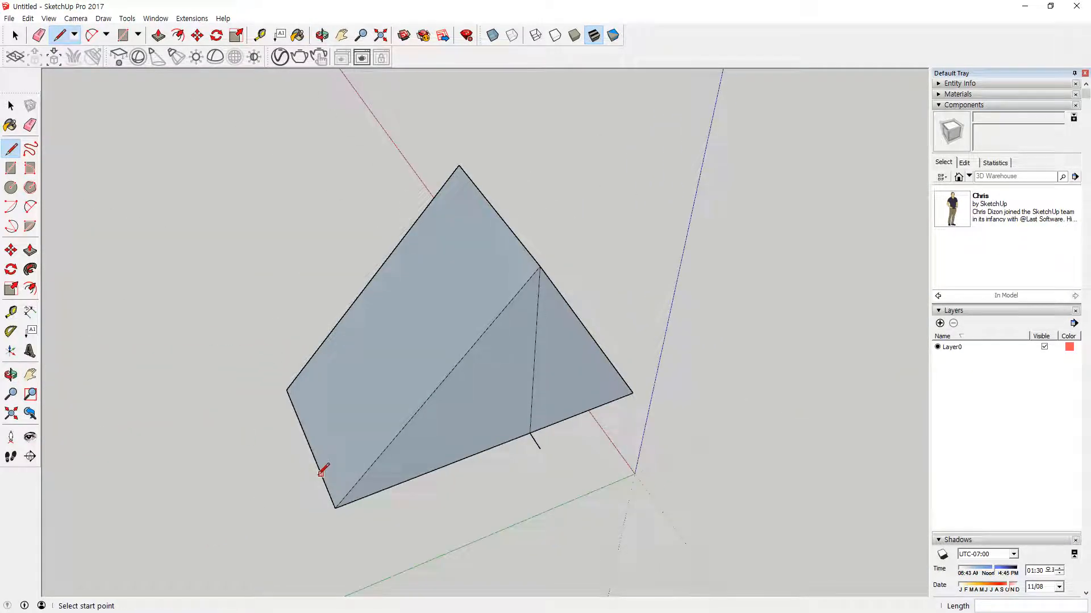
pyautogui.hotkey('ctrl', 'z')
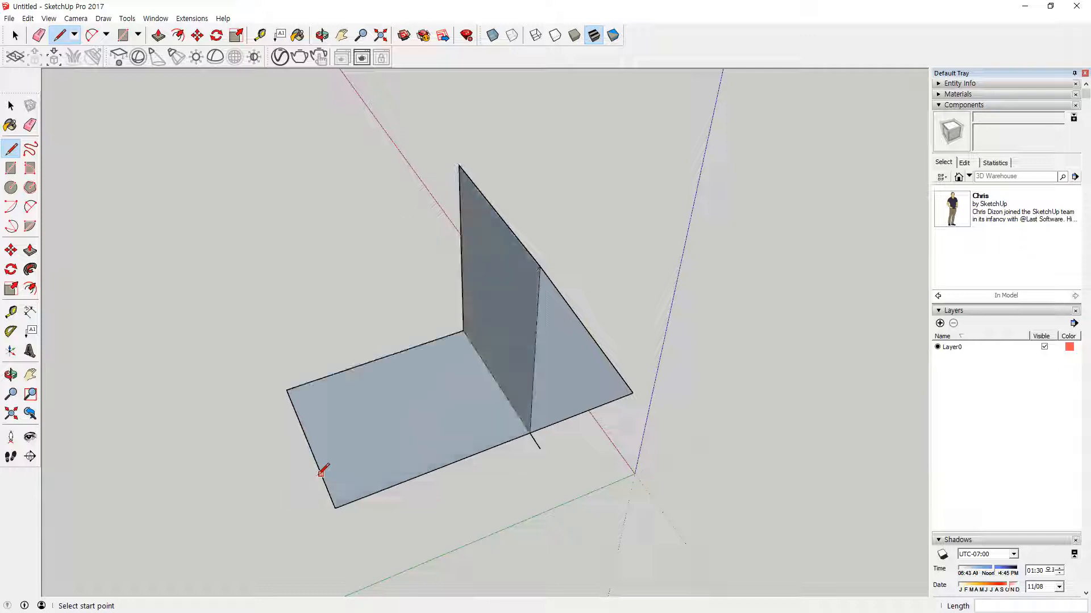
# Undo the last three operations on the wedge beside the first upright triangle.
pyautogui.hotkey('ctrl', 'z')
pyautogui.hotkey('ctrl', 'z')
pyautogui.hotkey('ctrl', 'z')
# Draw a vertical line locked to the blue axis from the base face's near corner, level with the upright triangle's apex.
pyautogui.moveTo(387, 402); pyautogui.dragTo(1002, 425, button='middle')
pyautogui.click(437, 423)
pyautogui.press('Up')
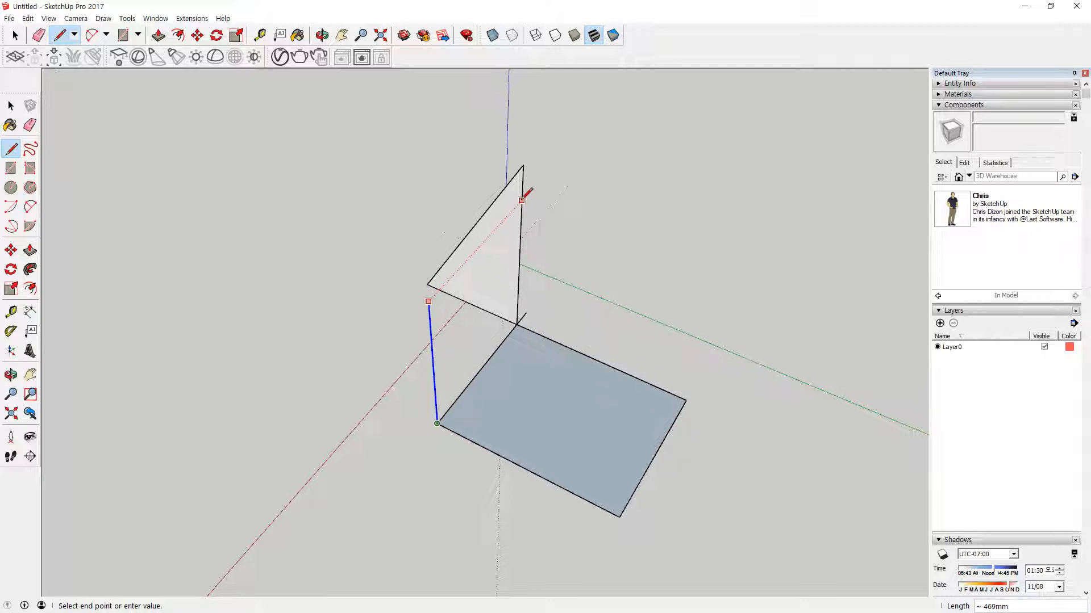
pyautogui.click(523, 165)
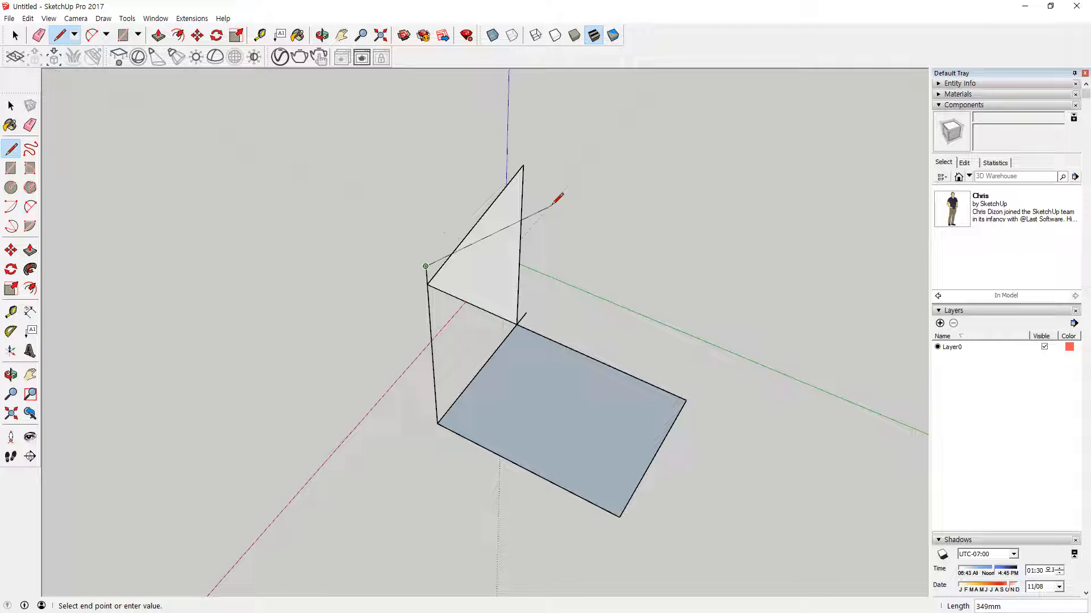
pyautogui.press('Escape')
# Draw a second upright triangle from that corner, running along green level with the first triangle's foot, then up to the vertical line's upper end.
pyautogui.moveTo(353, 394); pyautogui.dragTo(540, 419, button='middle')
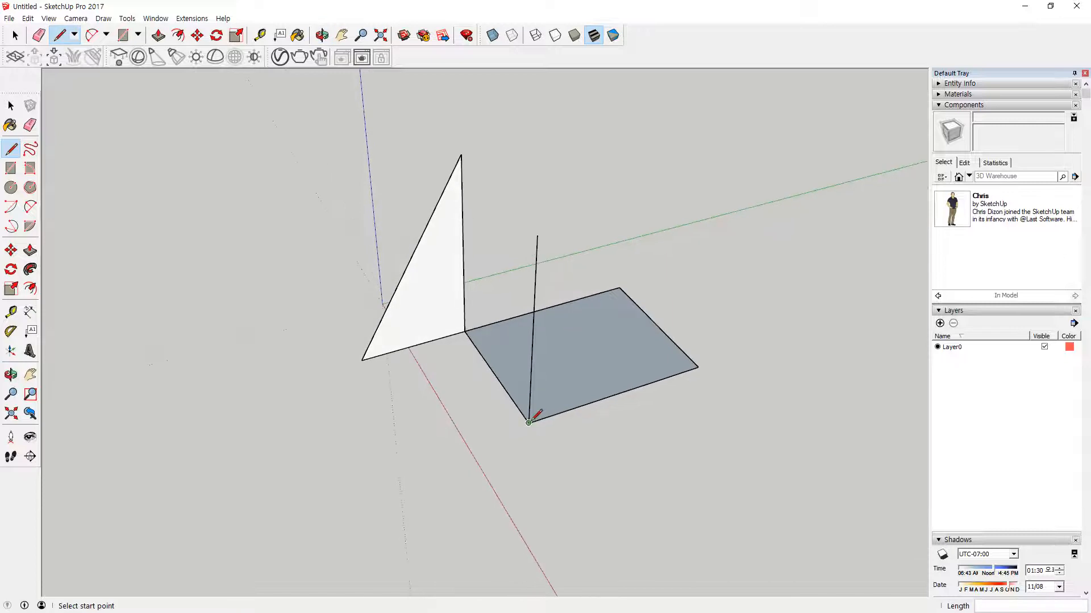
pyautogui.click(528, 423)
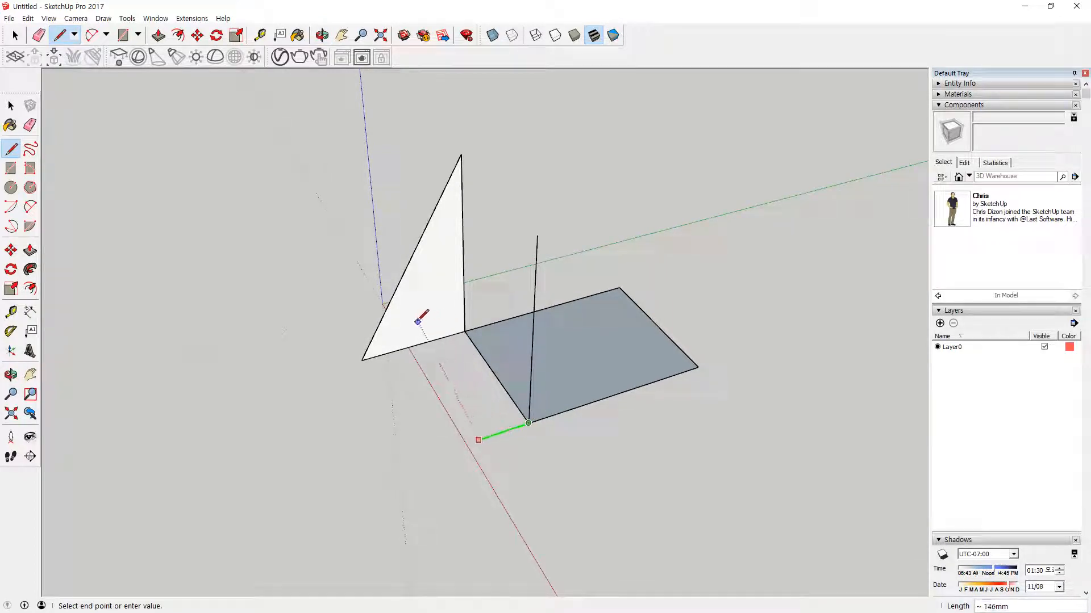
pyautogui.click(364, 359)
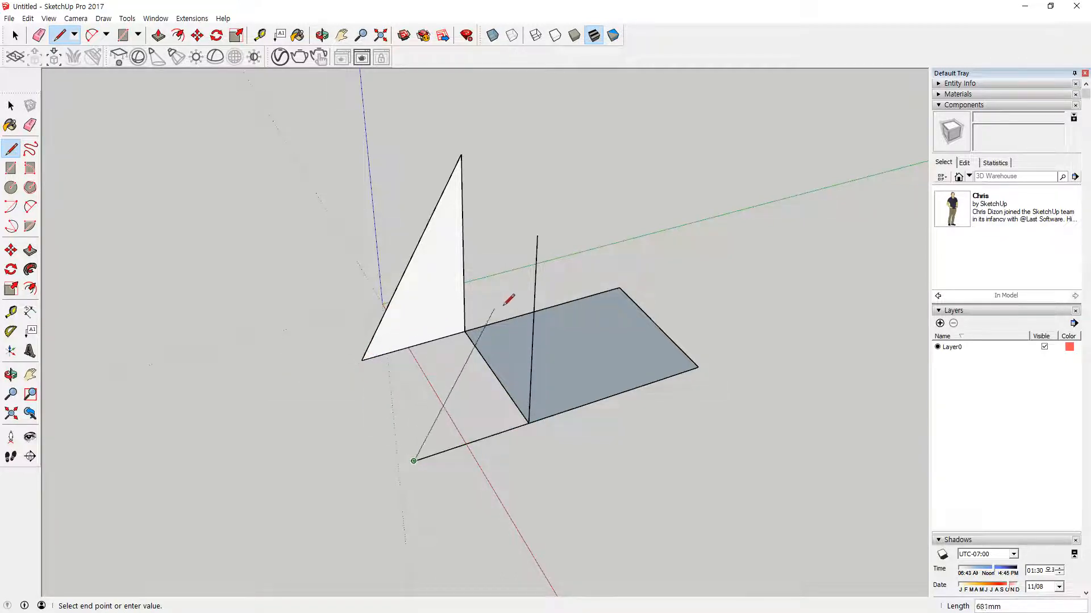
pyautogui.click(537, 245)
pyautogui.press('space')
pyautogui.moveTo(511, 431)
pyautogui.mouseDown(button='middle')
pyautogui.moveTo(518, 414)
pyautogui.moveTo(938, 375)
pyautogui.moveTo(401, 377)
pyautogui.mouseUp(button='middle')
pyautogui.moveTo(413, 375)
pyautogui.mouseDown()
pyautogui.moveTo(413, 385)
pyautogui.moveTo(416, 374)
pyautogui.mouseUp()
pyautogui.moveTo(491, 415)
pyautogui.mouseDown()
pyautogui.moveTo(502, 439)
pyautogui.moveTo(483, 473)
pyautogui.mouseUp()
pyautogui.press('Escape')
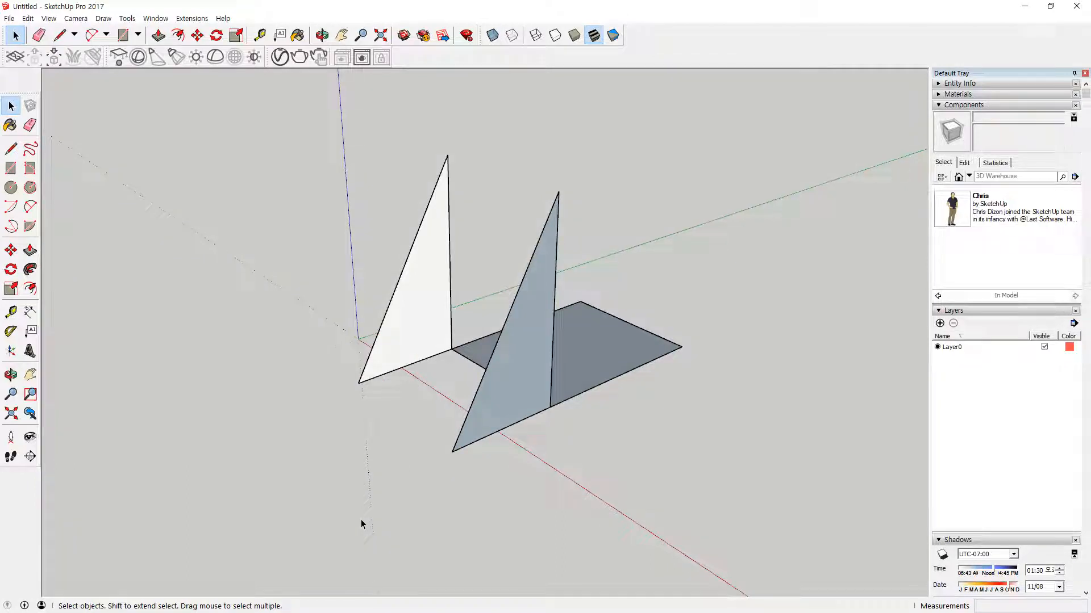
# Select the base face and both upright triangles together and delete them.
pyautogui.moveTo(205, 261); pyautogui.dragTo(646, 482, button='middle')
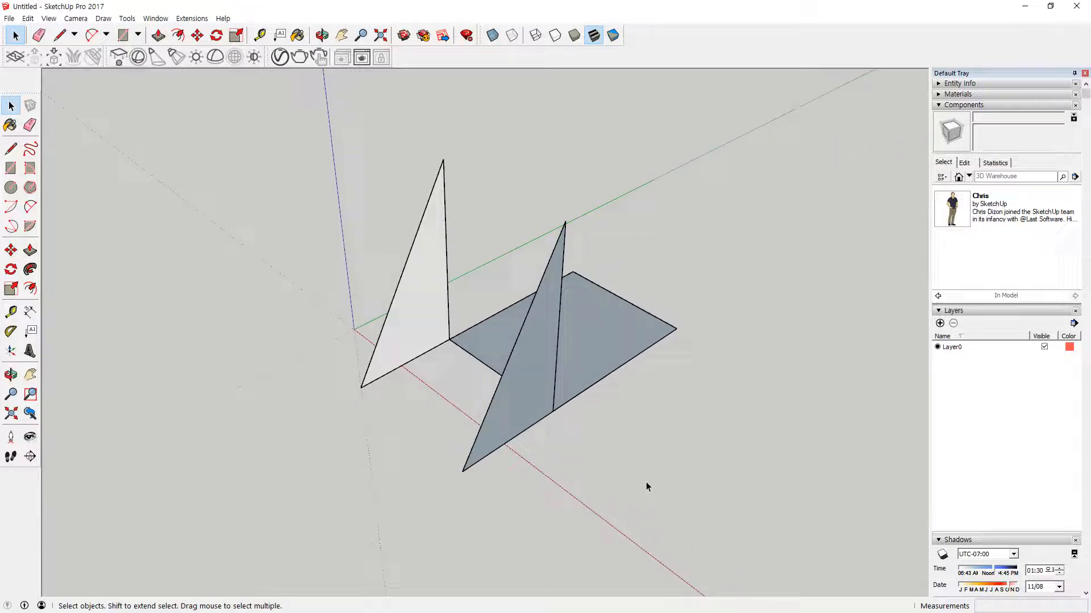
pyautogui.moveTo(635, 380); pyautogui.dragTo(246, 166)
pyautogui.press('Delete')
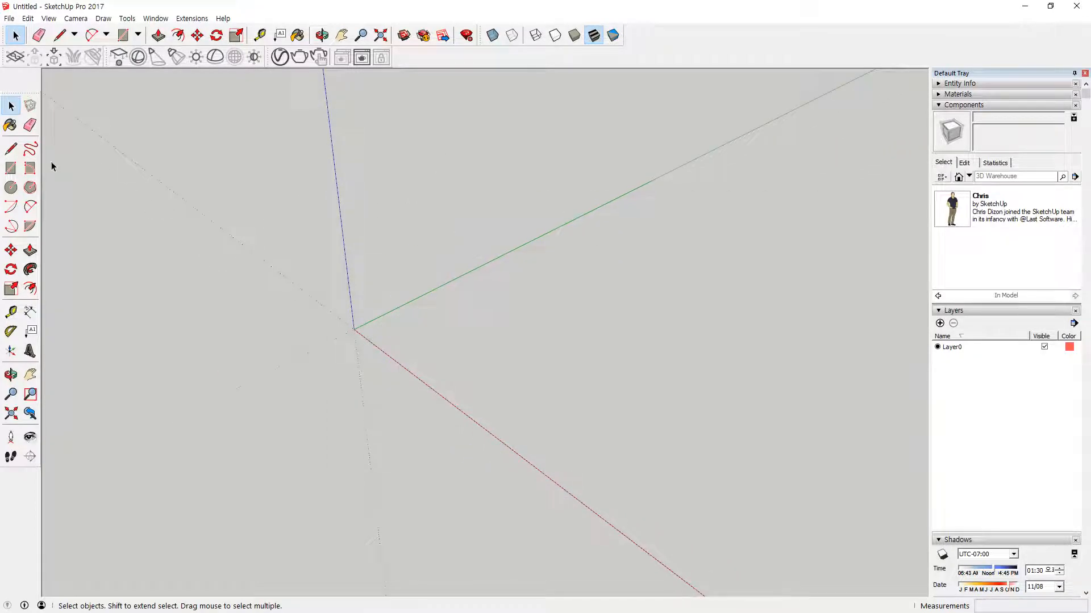
# Draw a closed square face on the ground with the Line tool, using 1000 mm sides along the red and green axes.
pyautogui.click(10, 149)
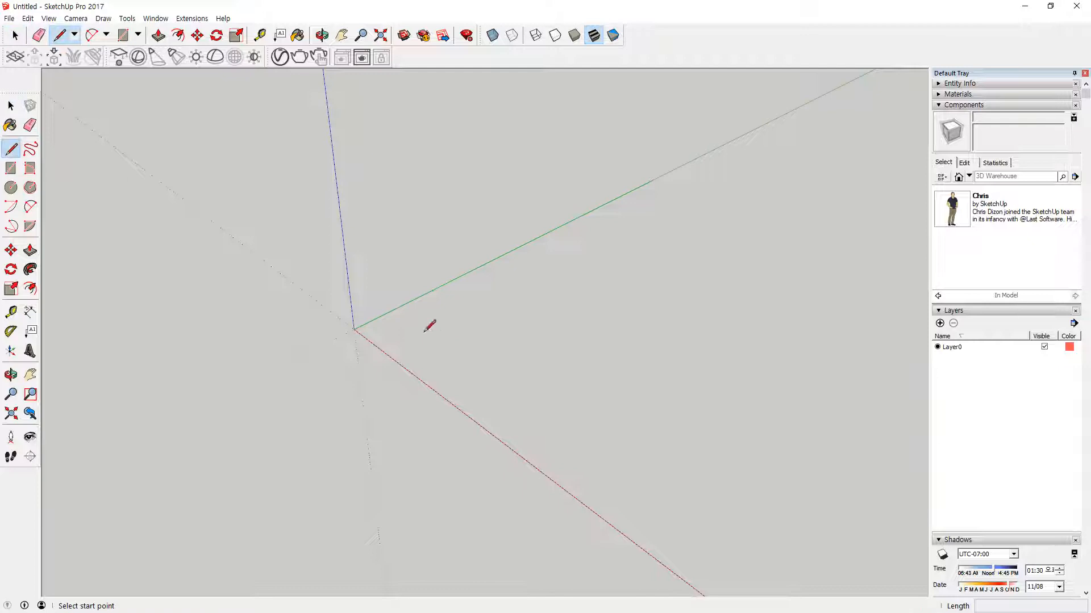
pyautogui.click(506, 357)
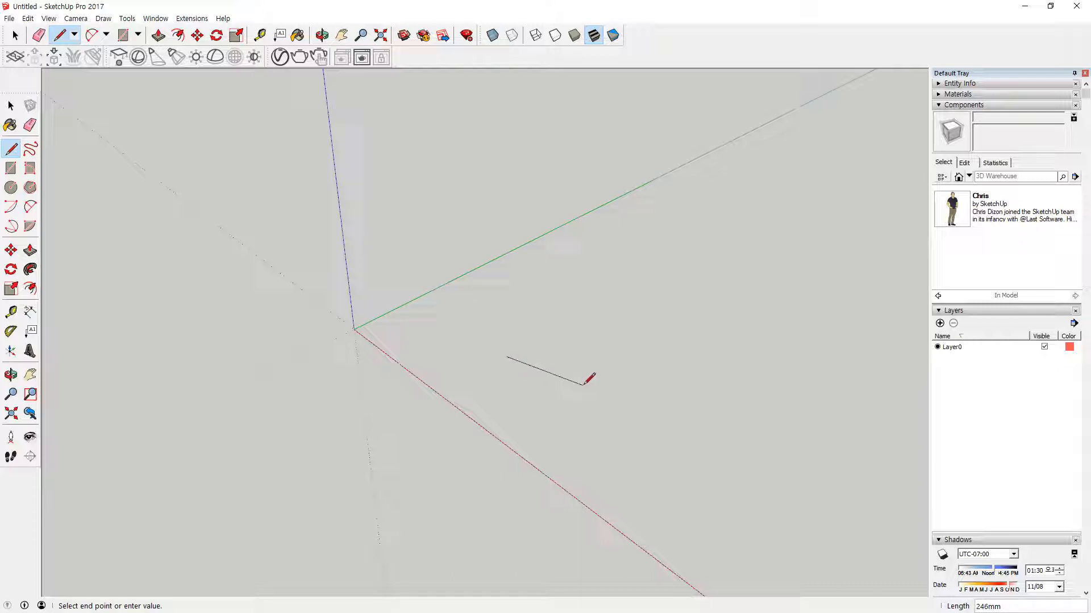
pyautogui.press('shift')
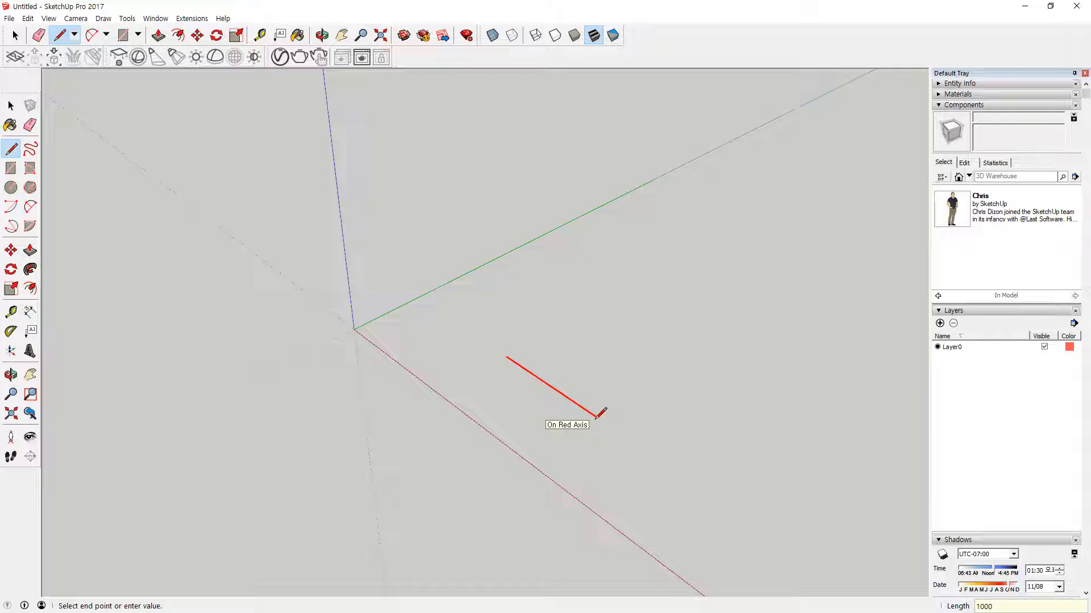
pyautogui.press('Return')
pyautogui.moveTo(650, 394)
pyautogui.mouseDown(button='middle')
pyautogui.moveTo(708, 367)
pyautogui.moveTo(784, 370)
pyautogui.moveTo(628, 357)
pyautogui.moveTo(643, 357)
pyautogui.mouseUp(button='middle')
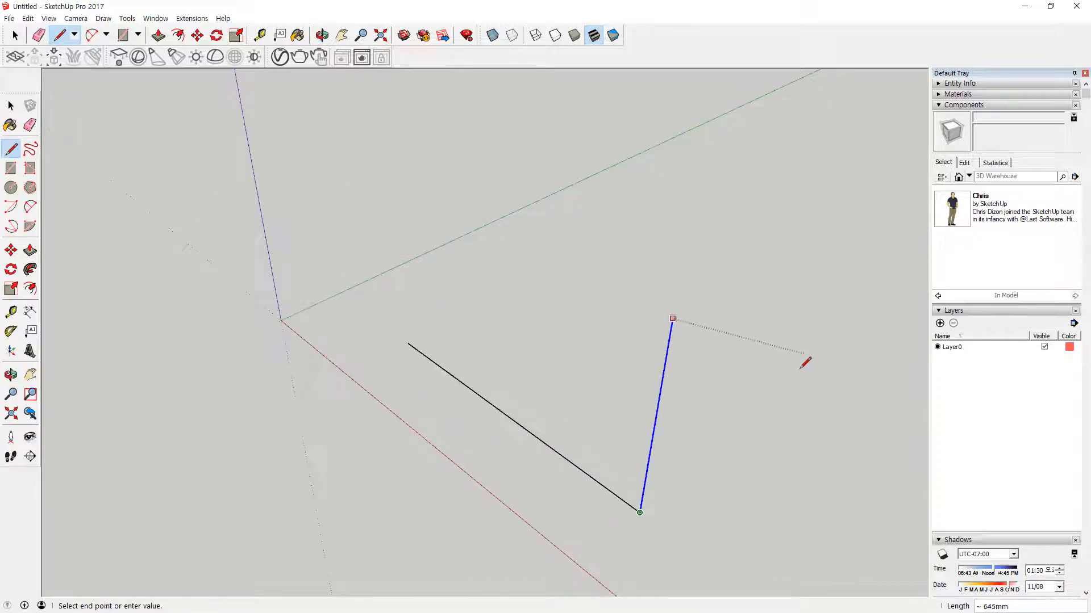
pyautogui.write('1000')
pyautogui.press('Return')
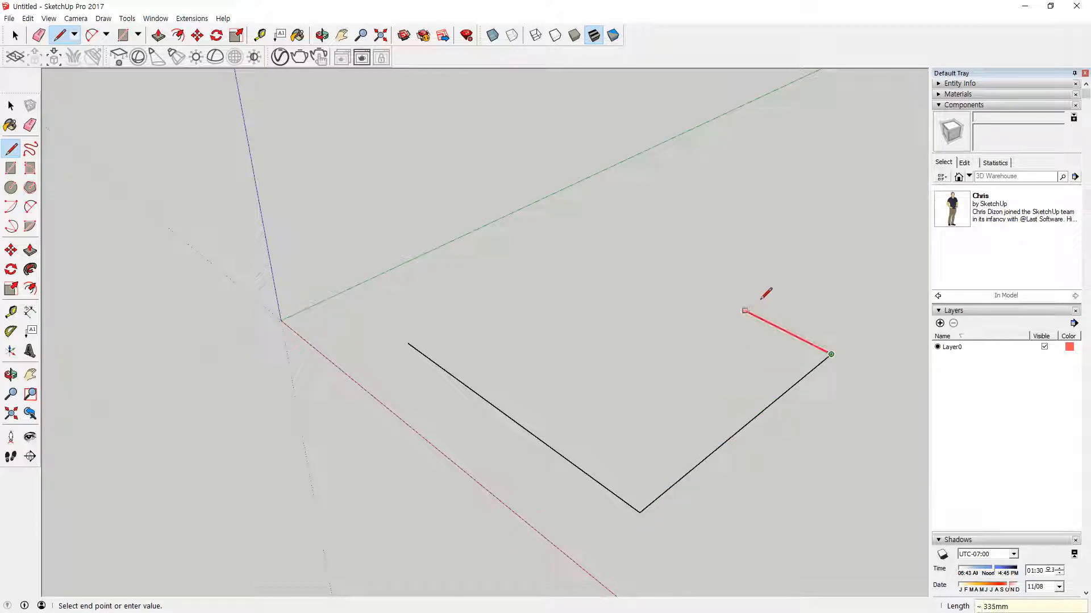
pyautogui.press('Return')
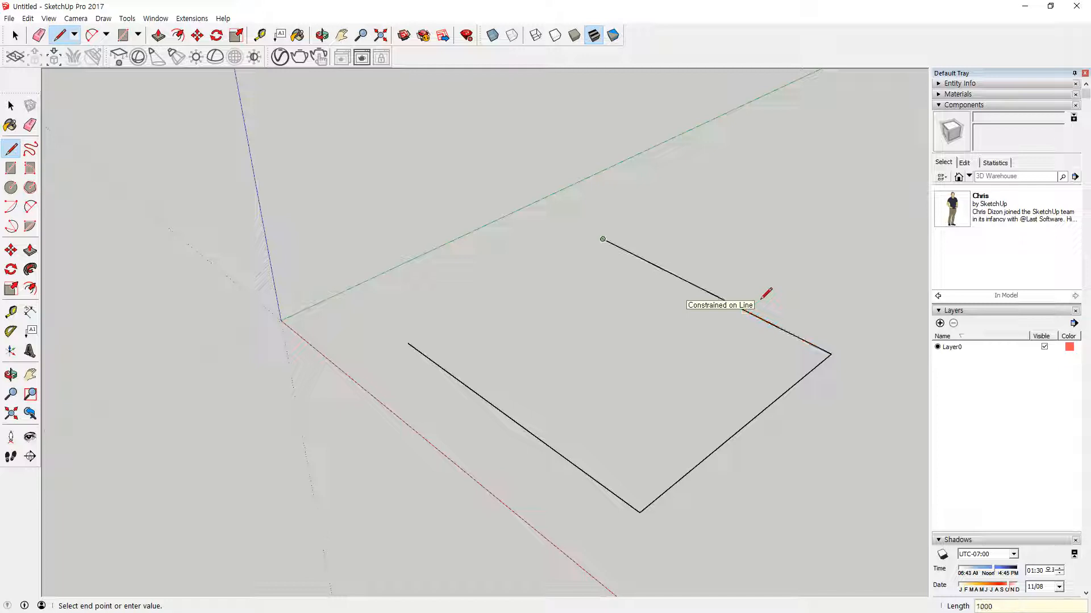
pyautogui.click(408, 343)
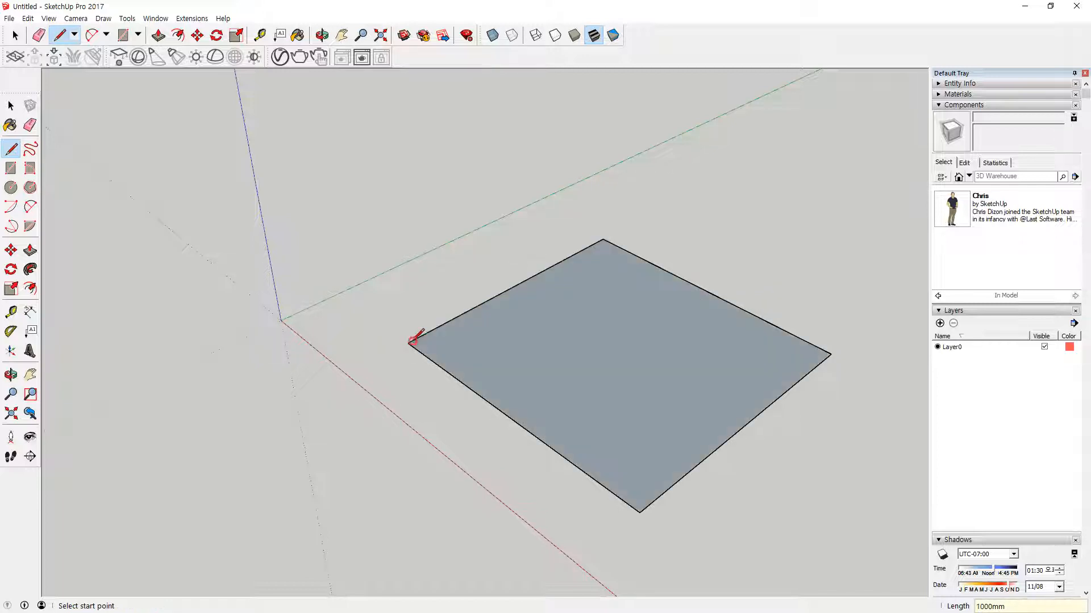
# Try drawing a single free line on the empty ground beside the square, and remove it.
pyautogui.moveTo(602, 322); pyautogui.dragTo(597, 433, button='middle')
pyautogui.scroll(-3, 593, 419)
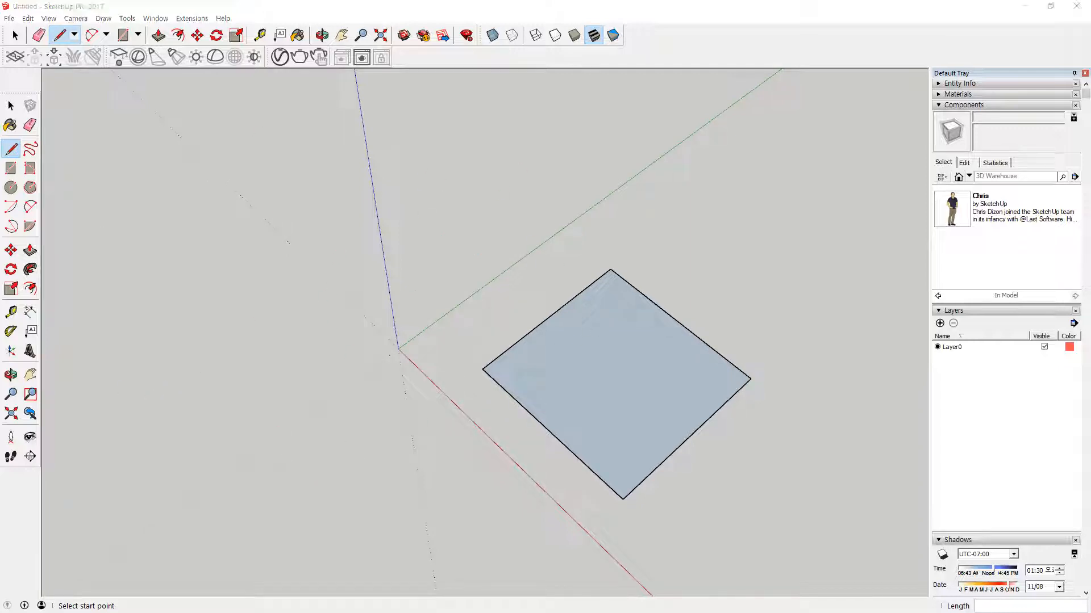
pyautogui.scroll(-1, 602, 344)
pyautogui.moveTo(699, 352)
pyautogui.mouseDown(button='middle')
pyautogui.moveTo(231, 275)
pyautogui.moveTo(389, 322)
pyautogui.mouseUp(button='middle')
pyautogui.click(393, 316)
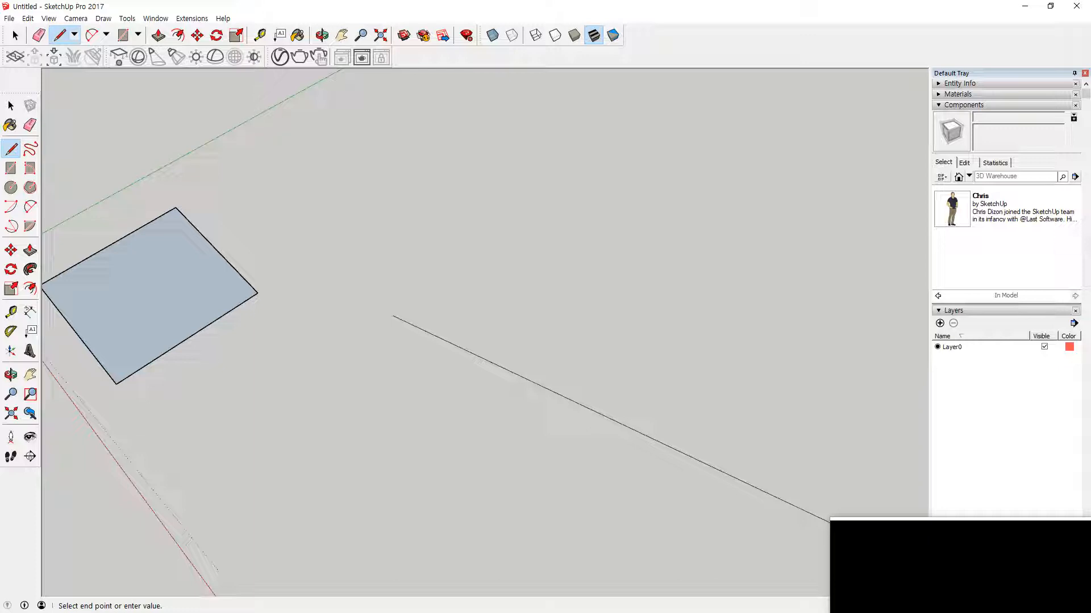
pyautogui.click(534, 382)
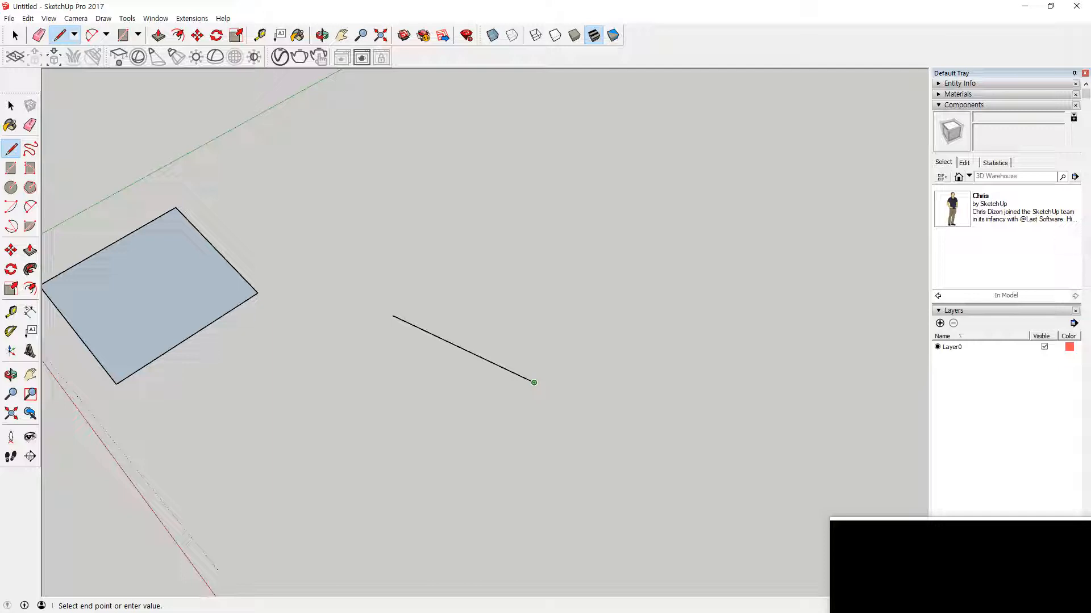
pyautogui.press('Escape')
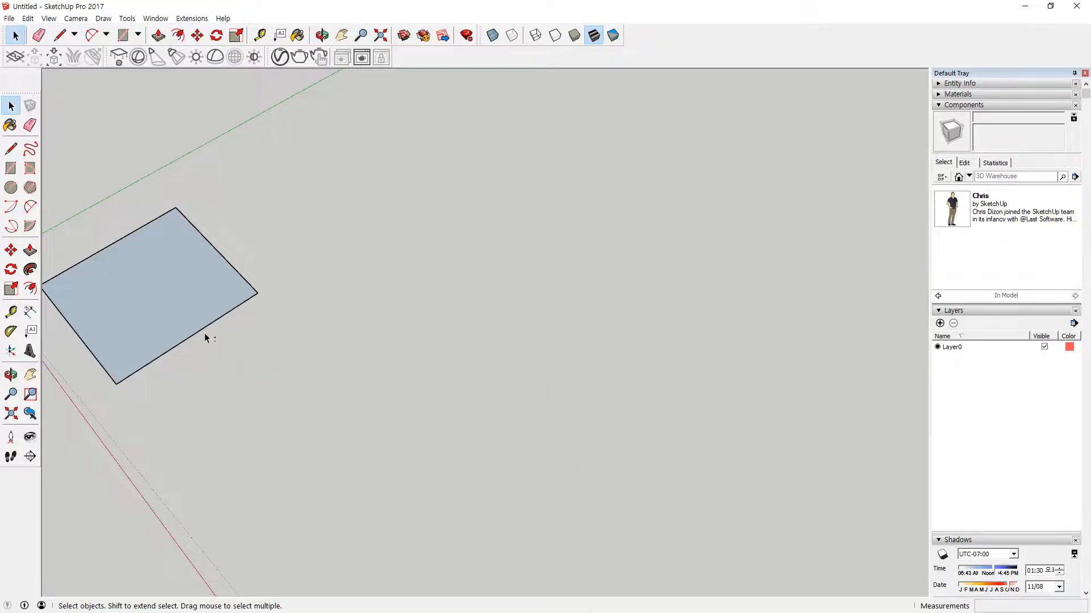
# Compare both sides of the square face and reverse it so that its white front side points up.
pyautogui.moveTo(205, 338); pyautogui.dragTo(446, 436, button='middle')
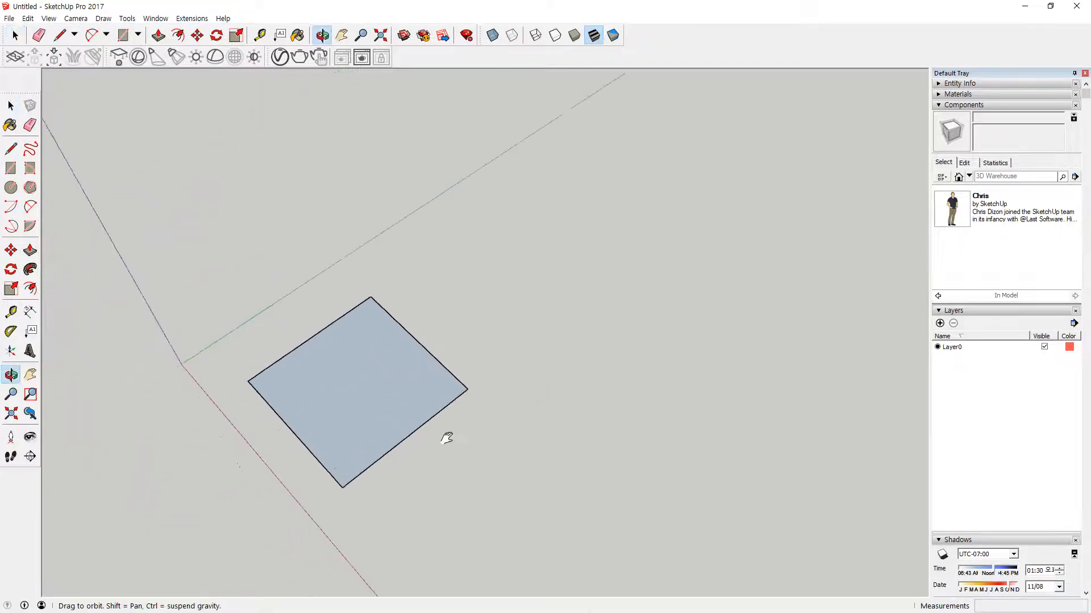
pyautogui.scroll(4, 397, 430)
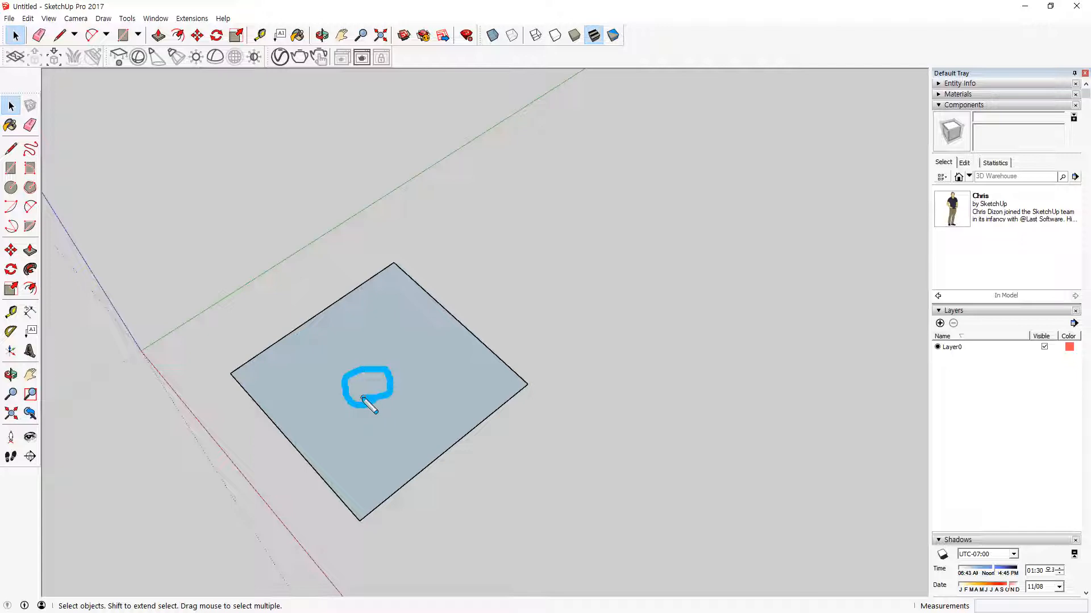
pyautogui.moveTo(295, 516); pyautogui.dragTo(460, 143, button='middle')
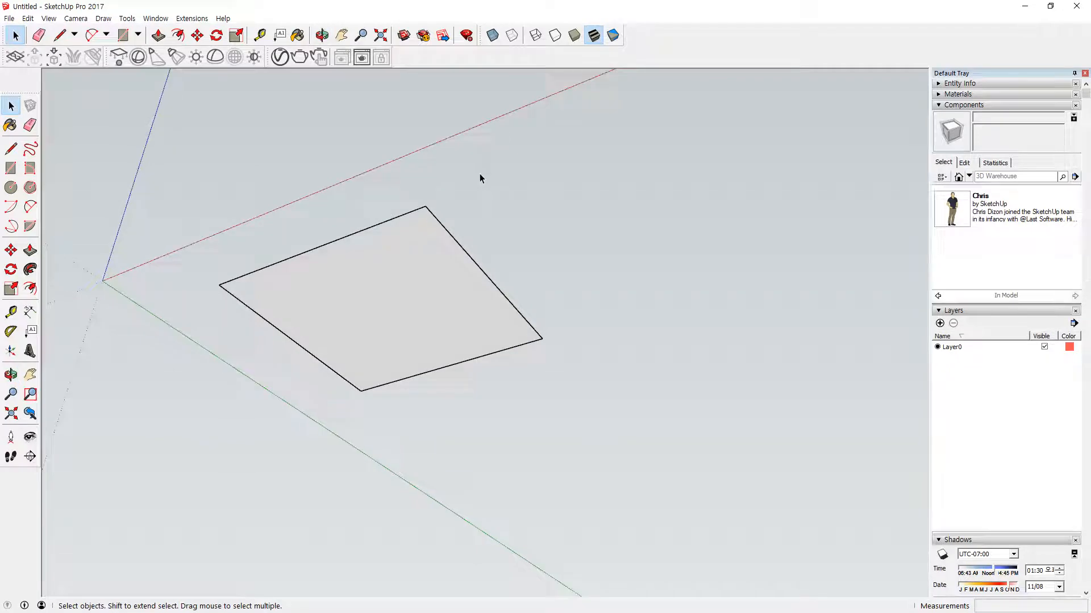
pyautogui.moveTo(475, 196)
pyautogui.mouseDown(button='middle')
pyautogui.moveTo(428, 353)
pyautogui.moveTo(303, 597)
pyautogui.mouseUp(button='middle')
pyautogui.moveTo(386, 275)
pyautogui.mouseDown(button='middle')
pyautogui.moveTo(385, 464)
pyautogui.moveTo(409, 314)
pyautogui.moveTo(428, 3)
pyautogui.moveTo(372, 326)
pyautogui.mouseUp(button='middle')
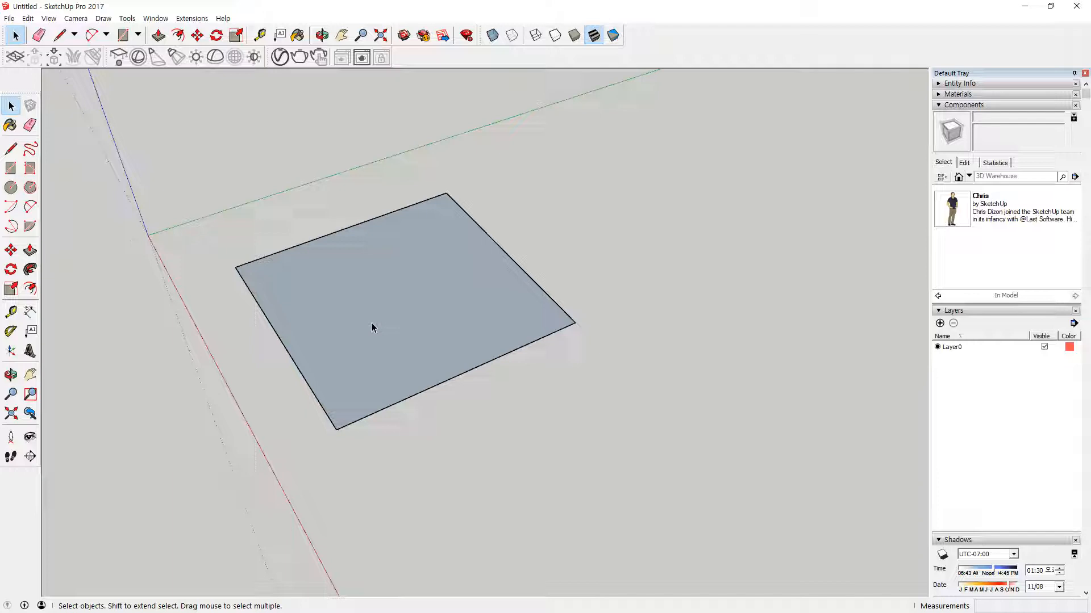
pyautogui.rightClick(401, 266)
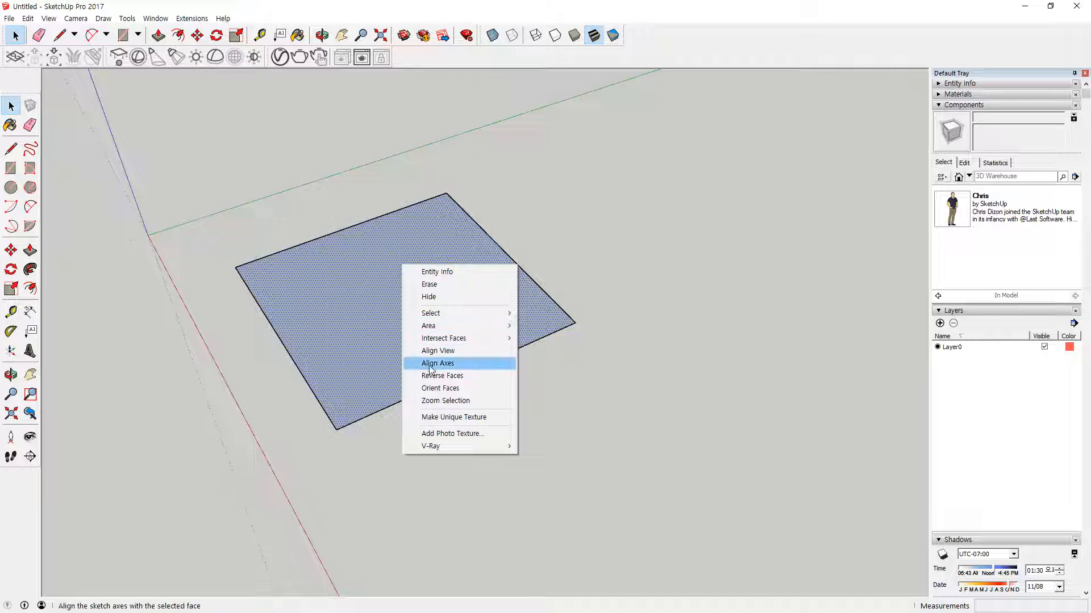
pyautogui.click(459, 377)
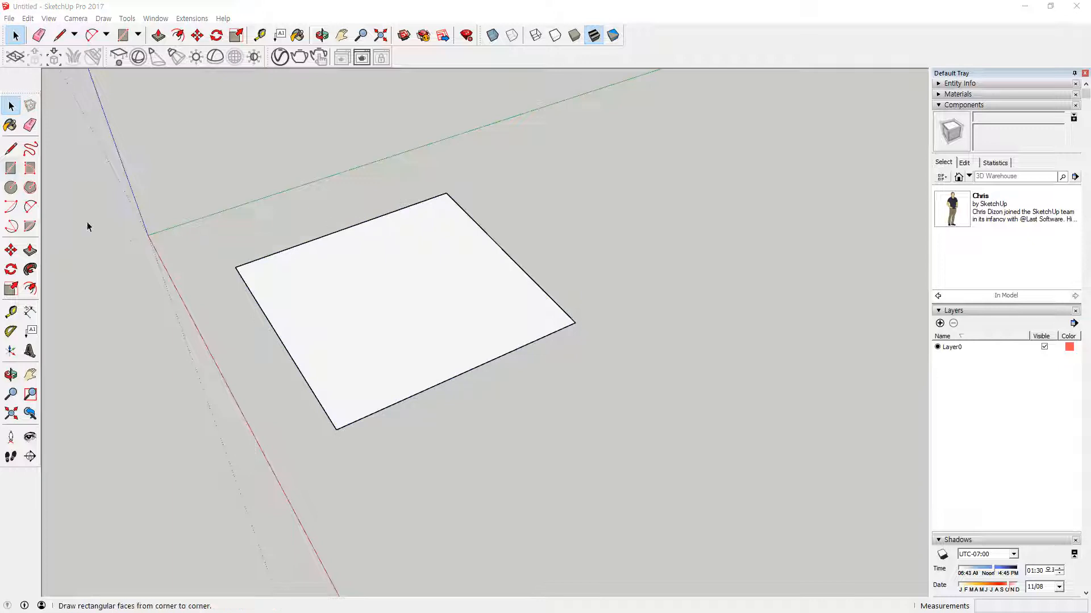
# Delete the square face together with all its edges.
pyautogui.moveTo(663, 171); pyautogui.dragTo(172, 469)
pyautogui.press('Delete')
pyautogui.moveTo(190, 453); pyautogui.dragTo(49, 295, button='middle')
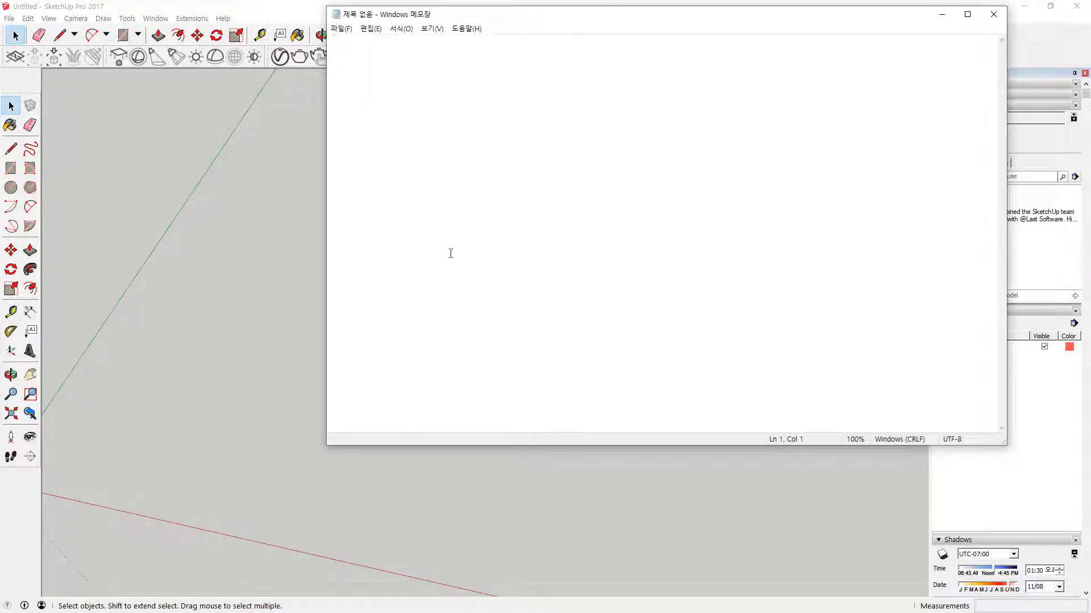
# Switch to Notepad and write "[x,y,z] 절대좌표" on the first line.
pyautogui.click(450, 253)
pyautogui.write('[]')
pyautogui.press('Left')
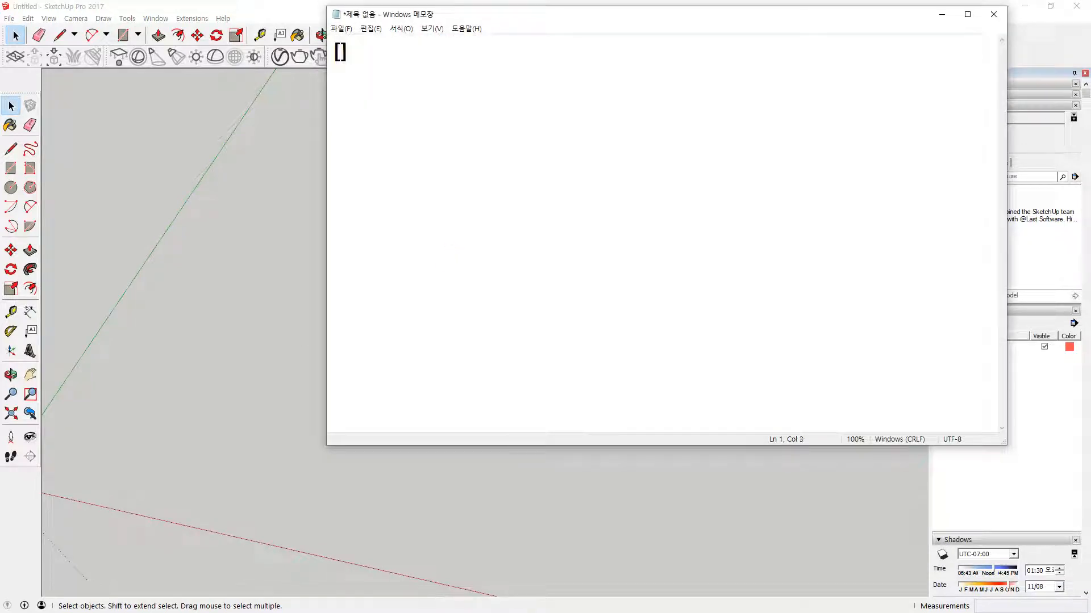
pyautogui.write('x,y,z')
pyautogui.click(392, 51)
pyautogui.write('절대')
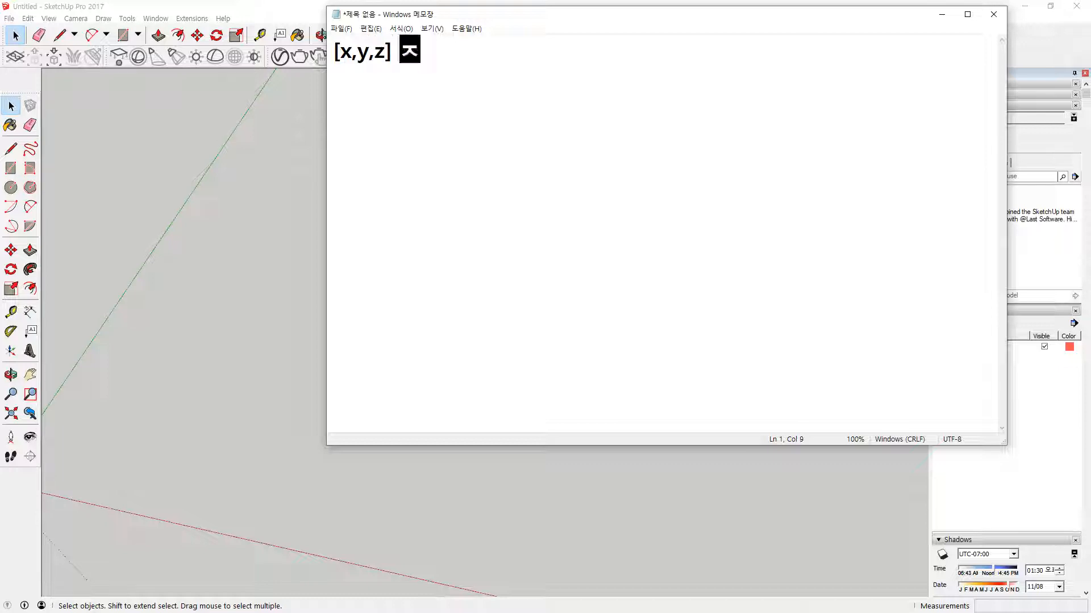
pyautogui.write('좌표')
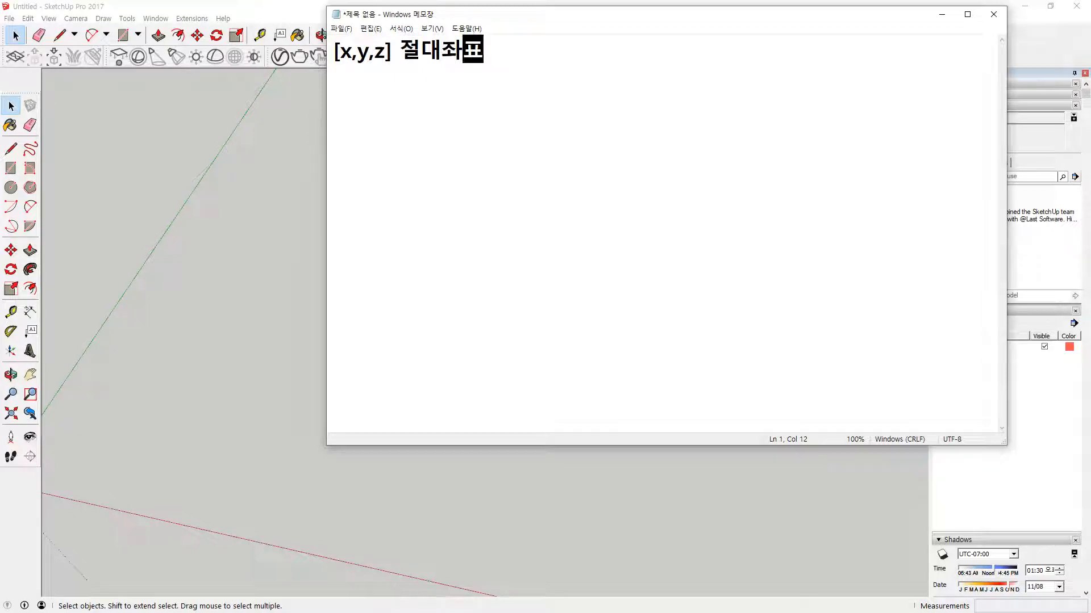
# Remove "[x,y,z]" from the start of the line and write it after "절대좌표" instead.
pyautogui.press('Home')
pyautogui.hotkey('shift', 'Right')
pyautogui.hotkey('shift', 'Right')
pyautogui.hotkey('shift', 'Right')
pyautogui.hotkey('shift', 'Right')
pyautogui.hotkey('shift', 'Right')
pyautogui.hotkey('shift', 'Right')
pyautogui.hotkey('shift', 'Right')
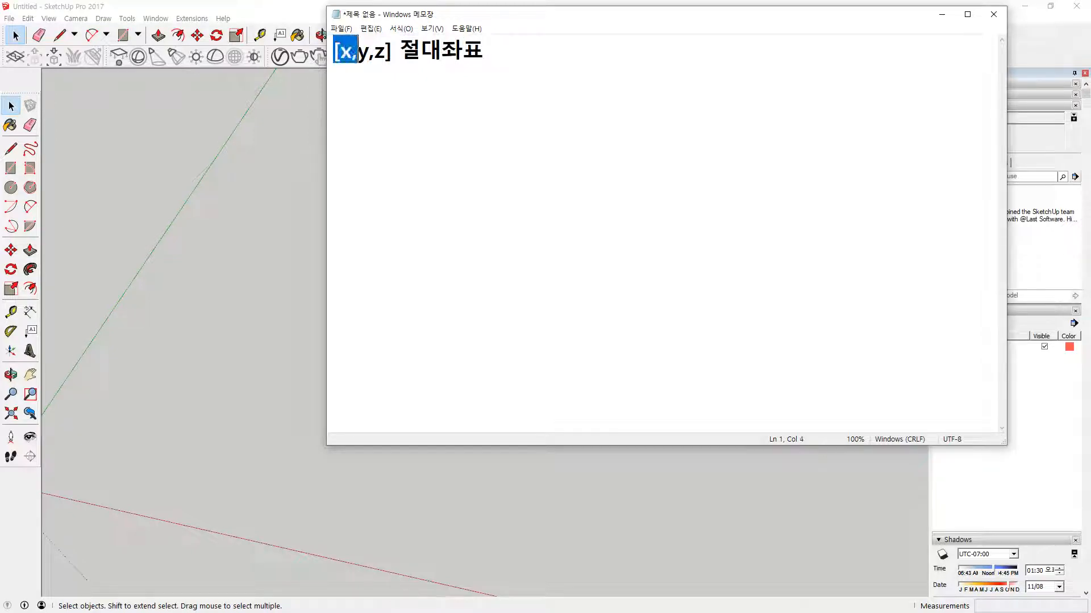
pyautogui.press('Delete')
pyautogui.press('Delete')
pyautogui.press('End')
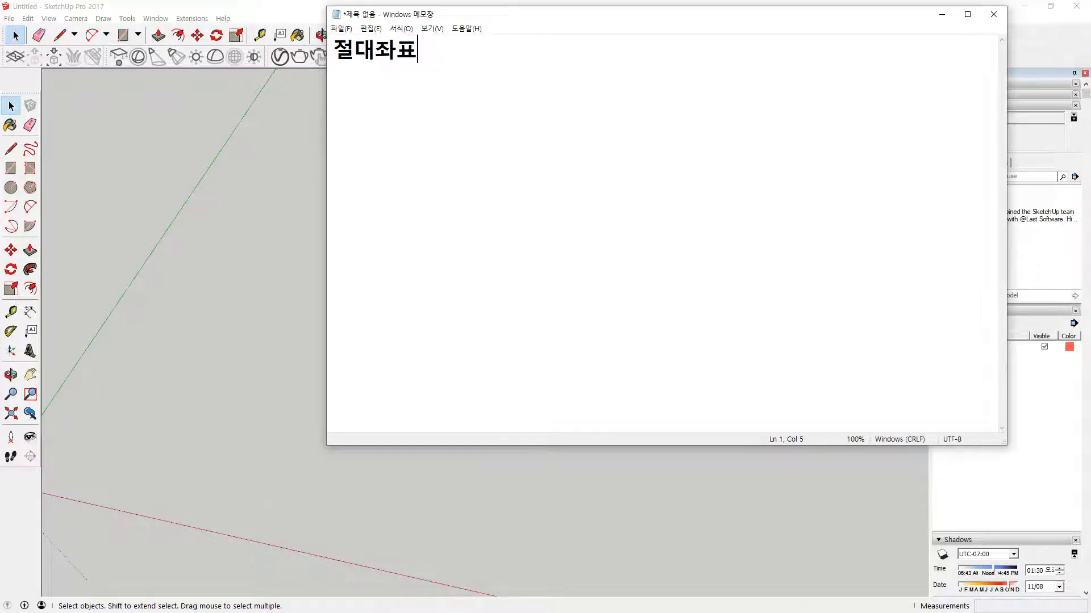
pyautogui.write('[x,]')
pyautogui.press('Left')
pyautogui.write('x,')
pyautogui.write('y,z')
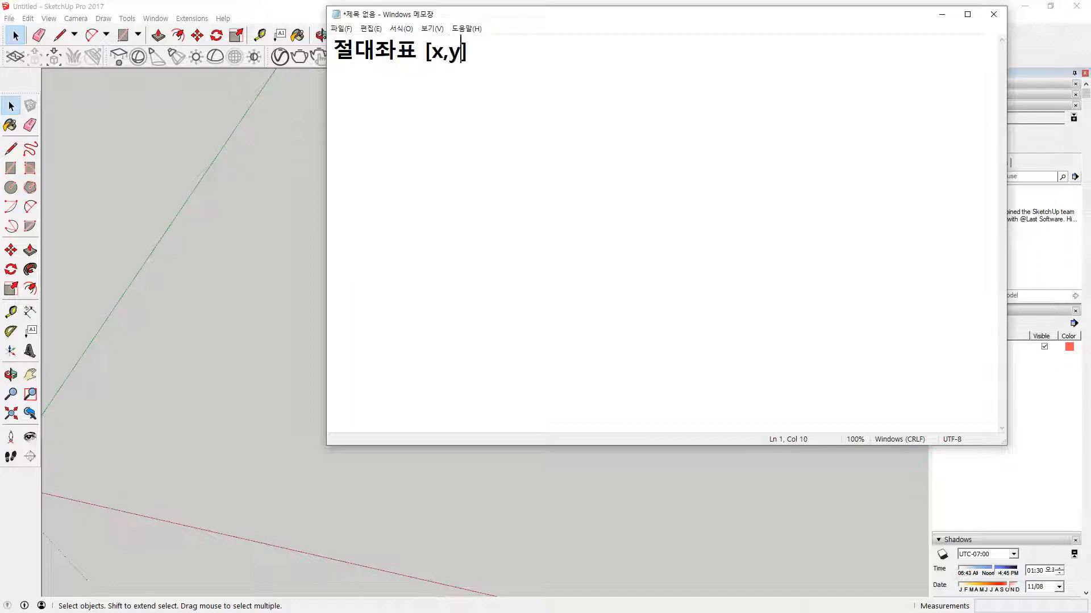
# Append the abbreviated notation "약식[x,y,]" to the end of the absolute-coordinate line.
pyautogui.press('End')
pyautogui.write('야ㄱㅅㅏ')
pyautogui.press('BackSpace')
pyautogui.write('ㅣㄱ[]')
pyautogui.press('Left')
pyautogui.write('x,y,')
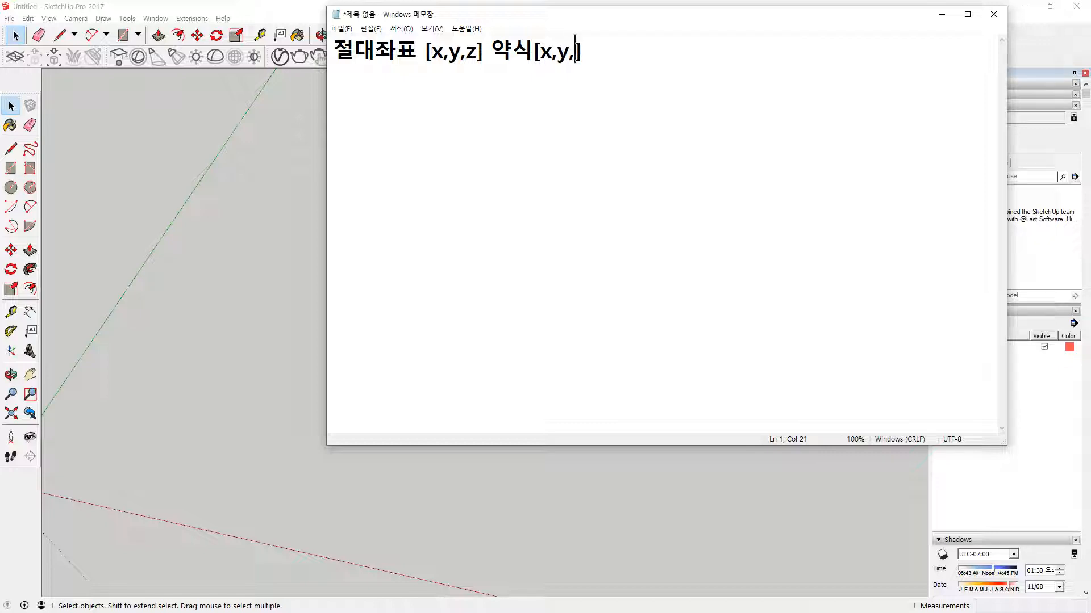
# Start a second line in the note with the heading "상대좌표".
pyautogui.press('End')
pyautogui.press('Return')
pyautogui.write('상대')
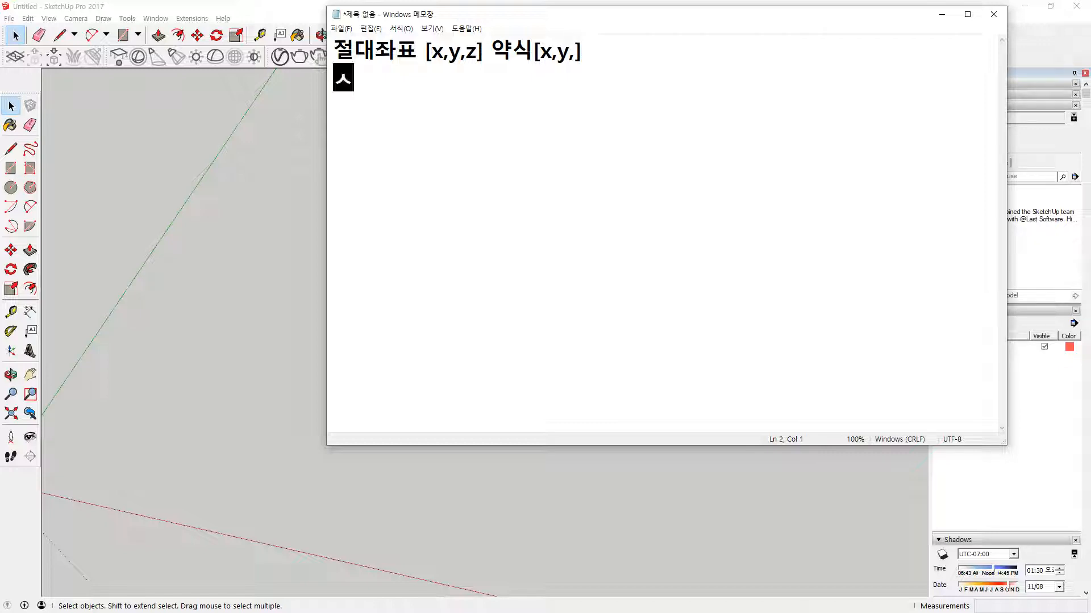
pyautogui.write('좌표')
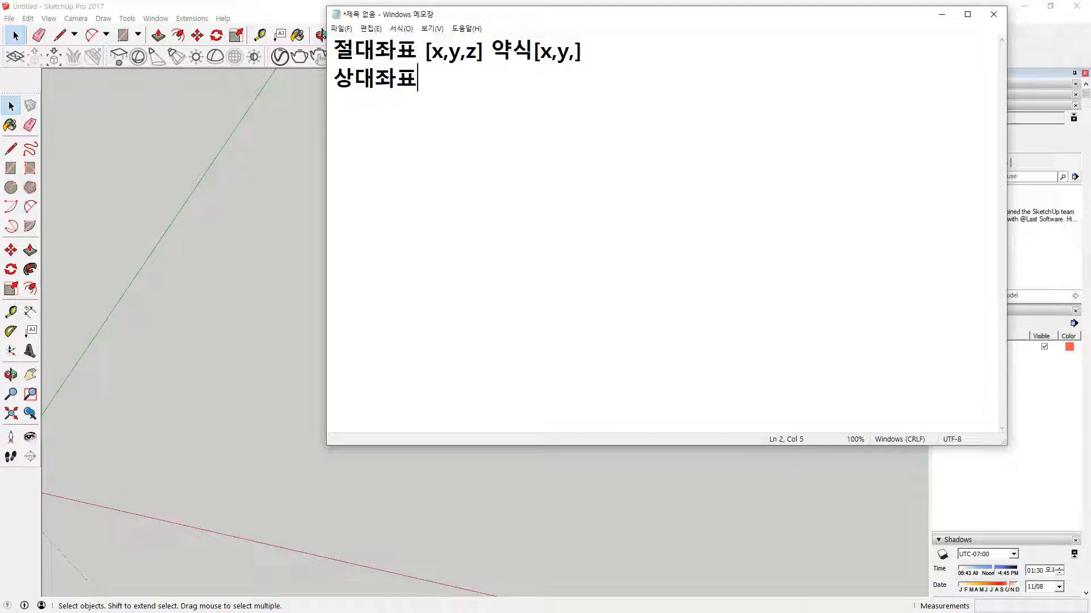
# Write the relative-coordinate notation "<x,y,z>" directly after the heading "상대좌표" in the note.
pyautogui.write('<>')
pyautogui.press('Left')
pyautogui.write('x,y,')
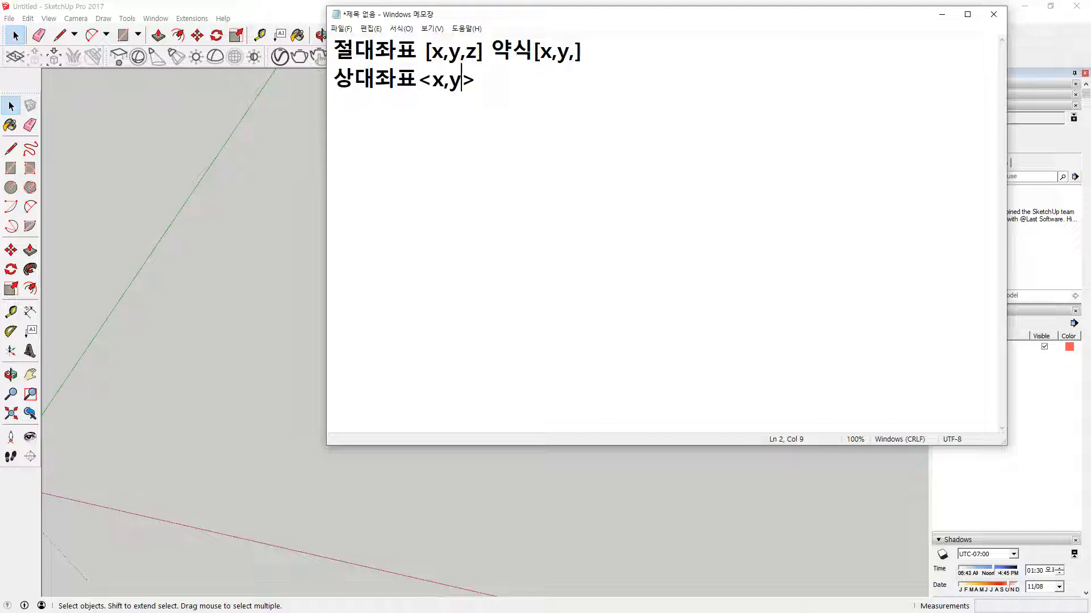
pyautogui.write('z')
pyautogui.press('Right')
# Append the abbreviated notation "약식 <x,y,>" to the end of the relative-coordinate line.
pyautogui.write('약식 ')
pyautogui.write('<x,')
pyautogui.write('y,')
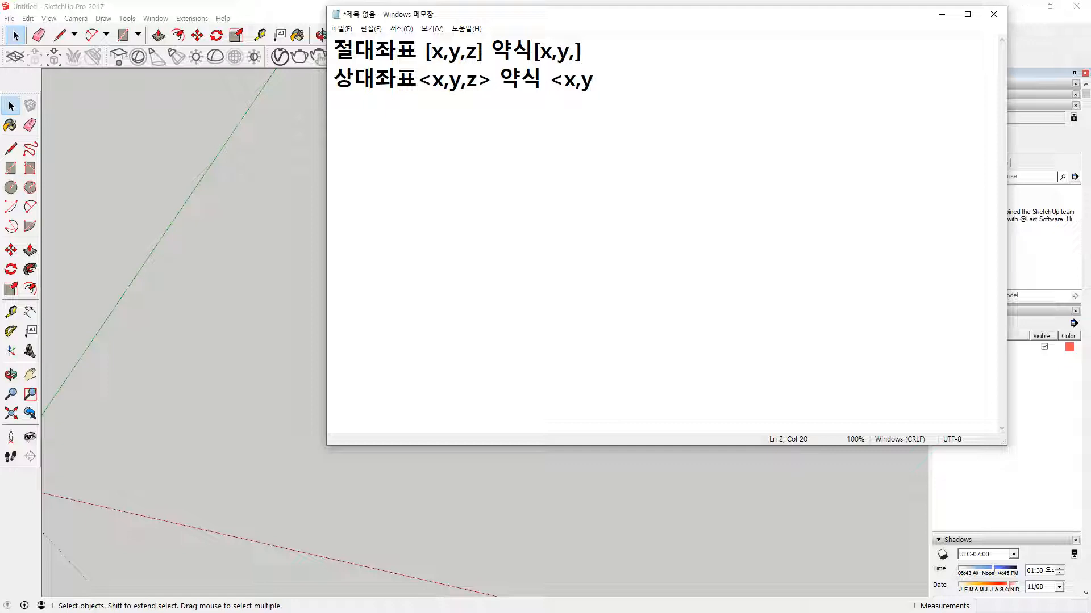
pyautogui.write('>')
# Switch back to SketchUp and draw a line from the origin to the absolute coordinate [100,0,0].
pyautogui.click(178, 275)
pyautogui.moveTo(189, 361); pyautogui.dragTo(292, 477, button='middle')
pyautogui.moveTo(237, 412); pyautogui.dragTo(225, 500)
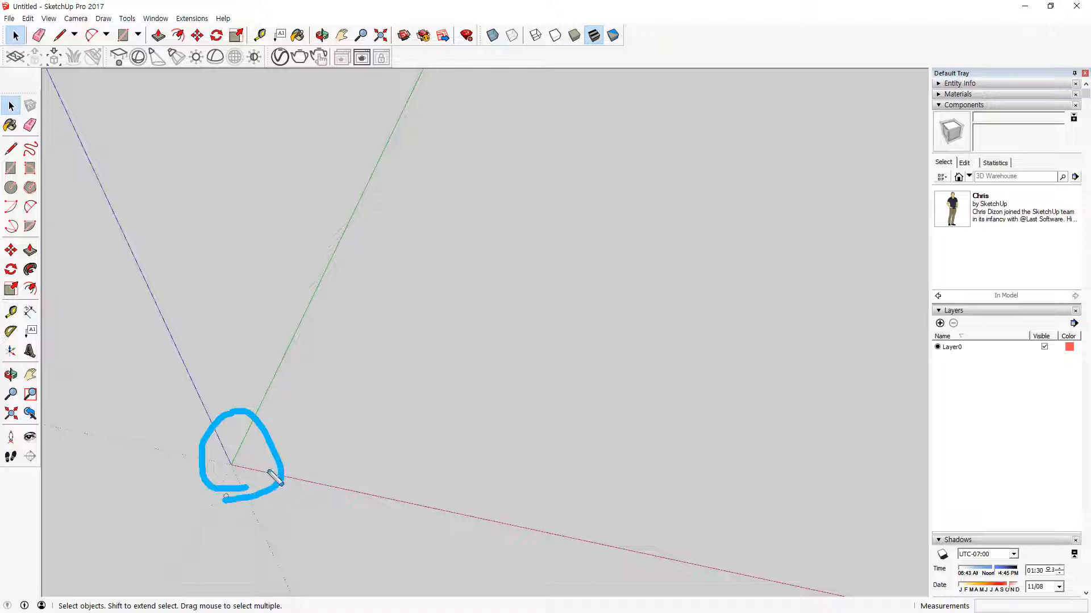
pyautogui.press('Escape')
pyautogui.press('l')
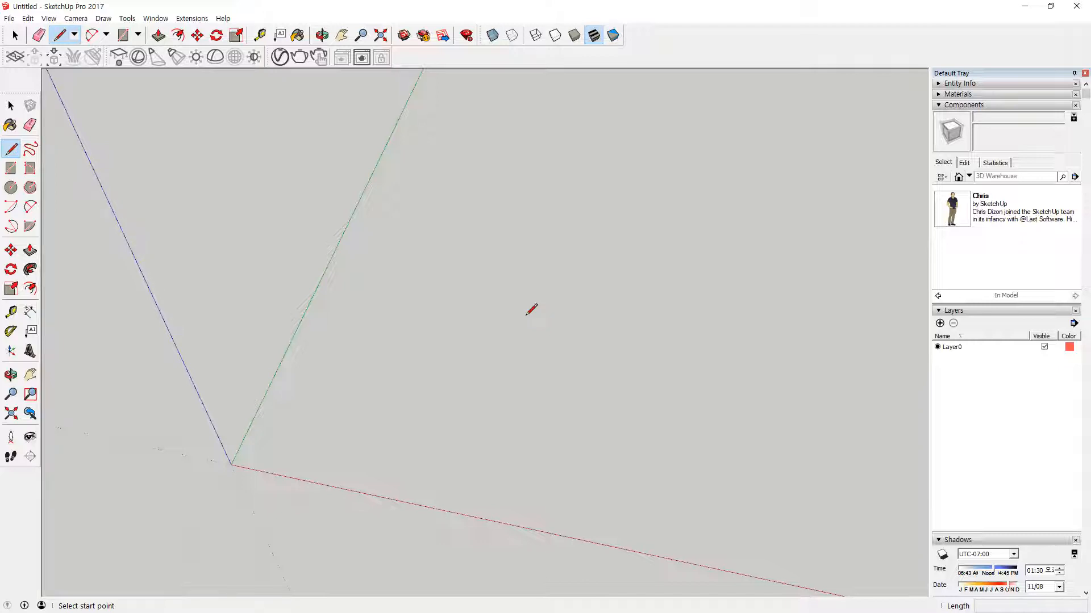
pyautogui.click(231, 465)
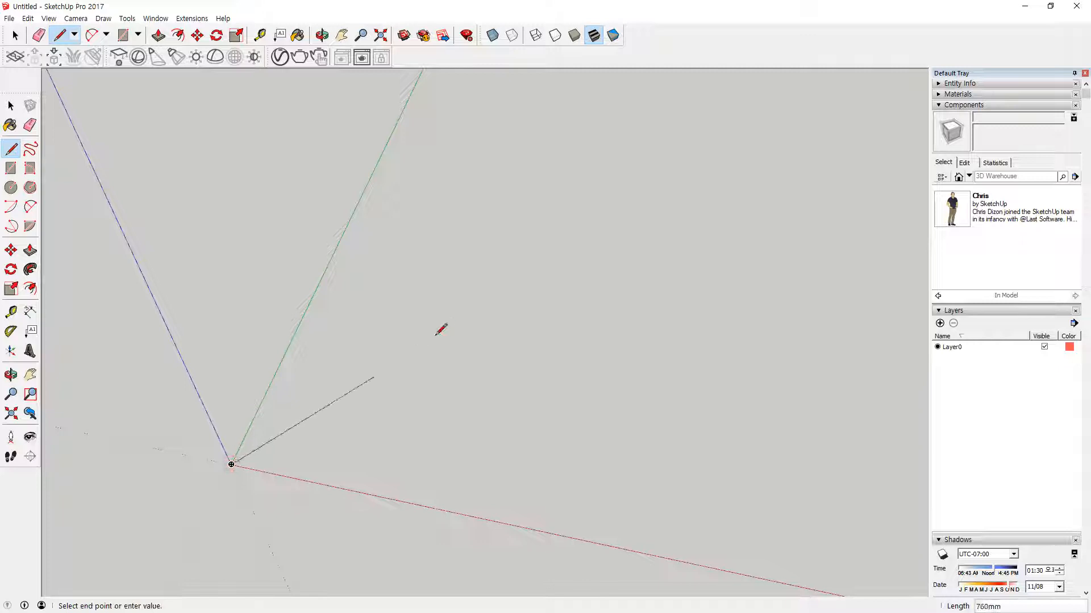
pyautogui.write('[]')
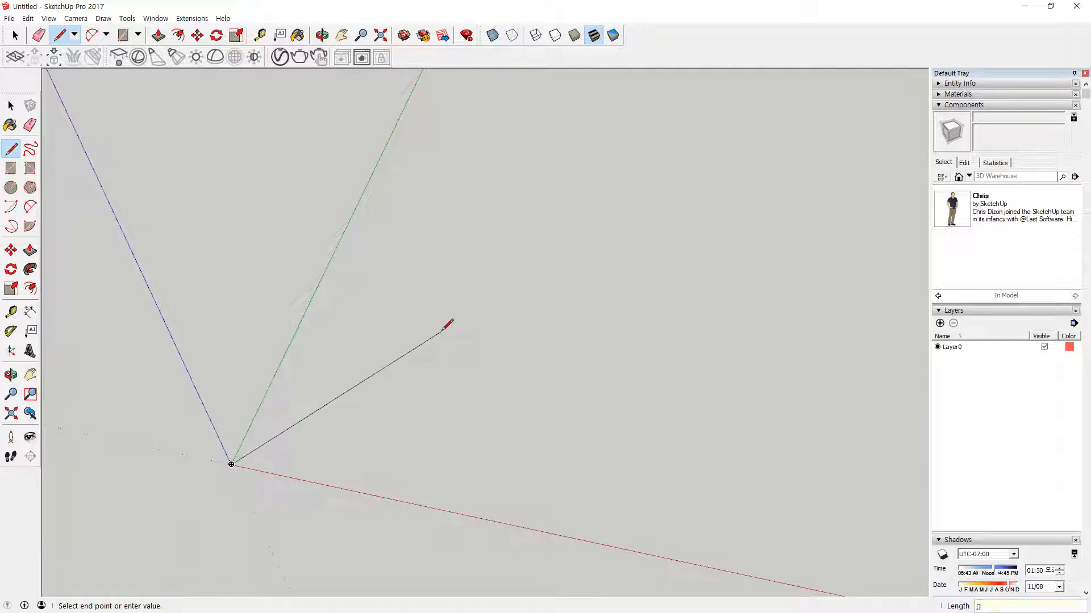
pyautogui.write('100,0,0')
pyautogui.press('Return')
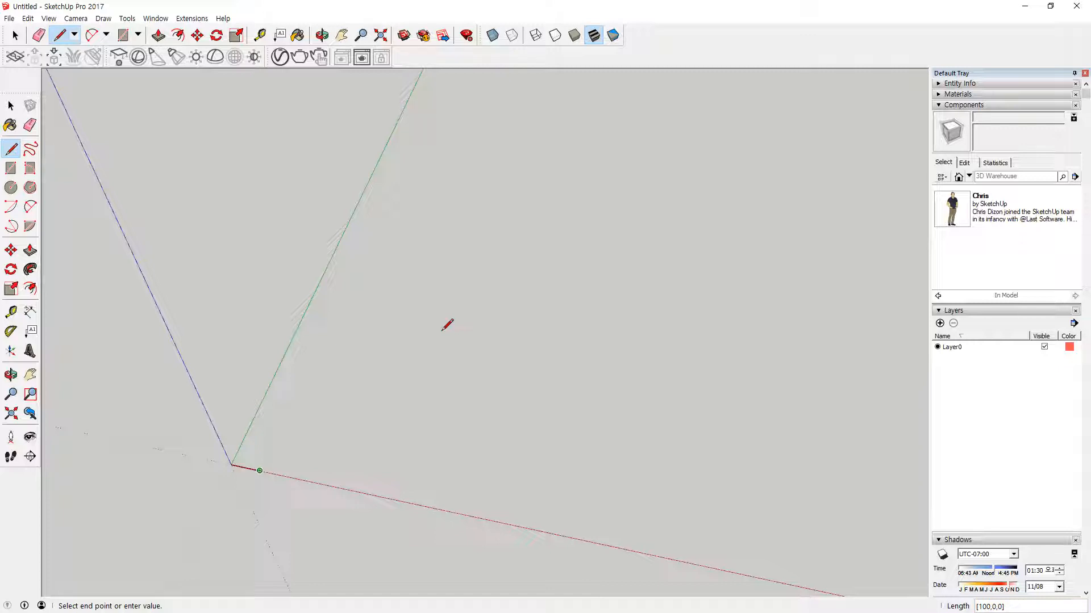
# Move the line's end point to the absolute coordinate [1000,0,0] after trying [1000,1000,0].
pyautogui.write('[1000,1000,0')
pyautogui.press('Return')
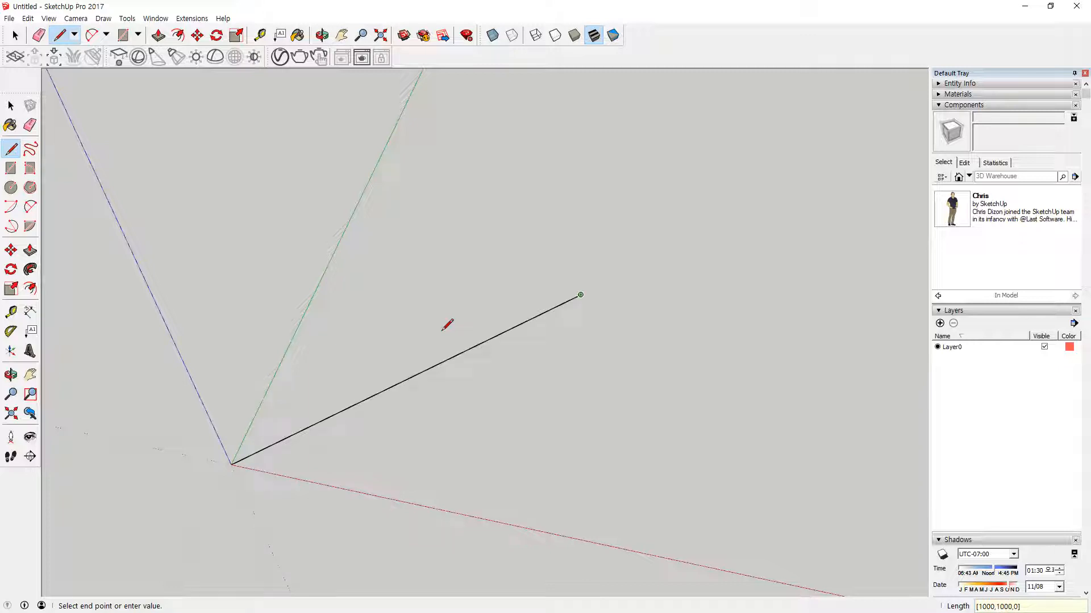
pyautogui.write('1000')
pyautogui.press('BackSpace')
pyautogui.write('0,0,0')
pyautogui.press('Return')
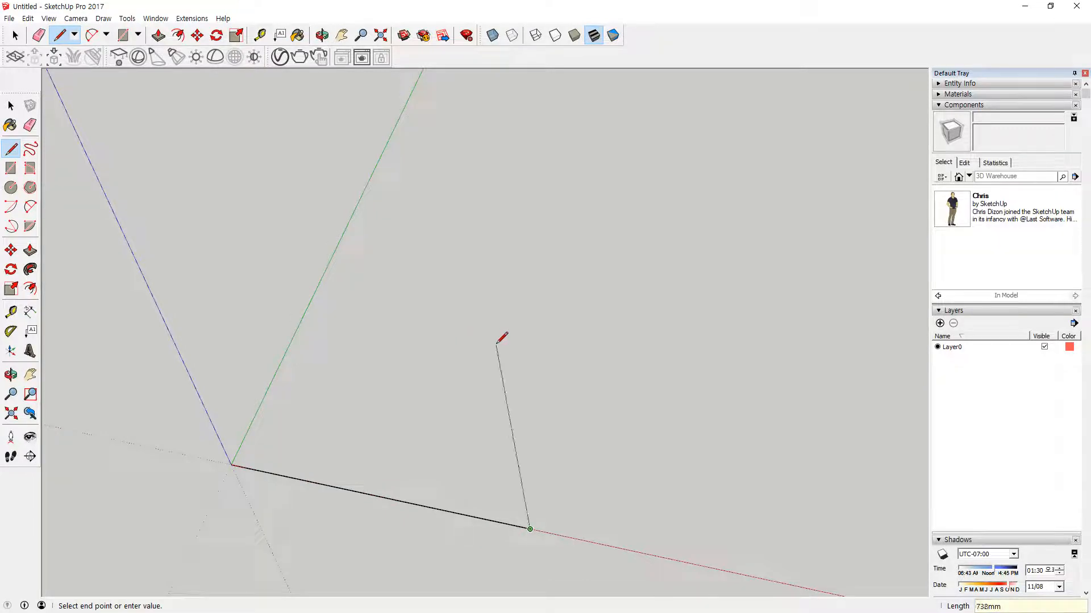
# Complete the square at the origin with lines to the absolute coordinates [1000,1000,0], [0,1000,0] and [0,0,].
pyautogui.write('[1000,1000,0')
pyautogui.press('Return')
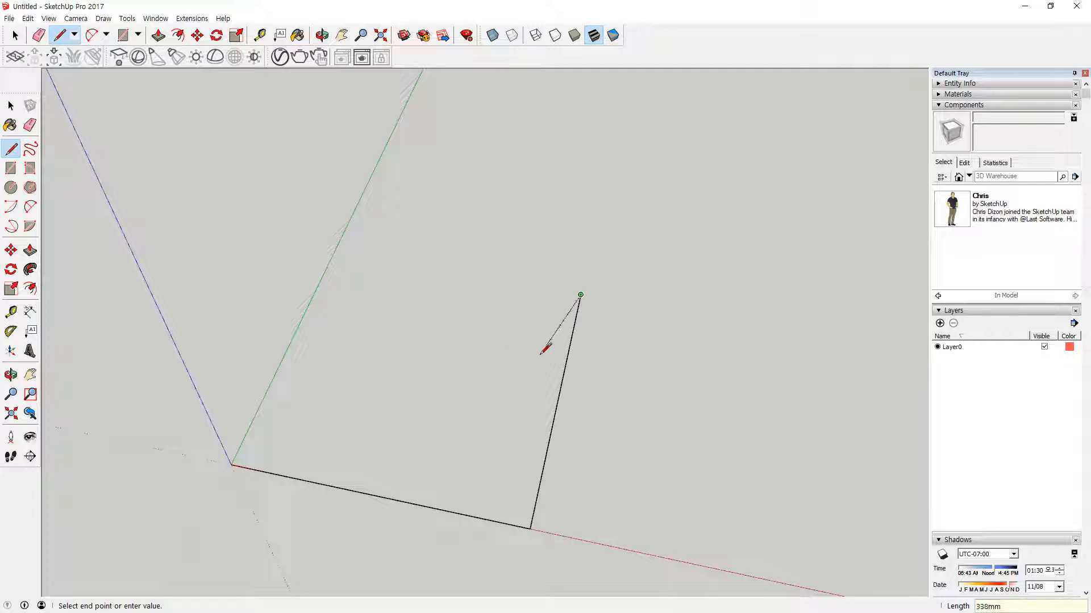
pyautogui.write('[0,1000,0')
pyautogui.press('Return')
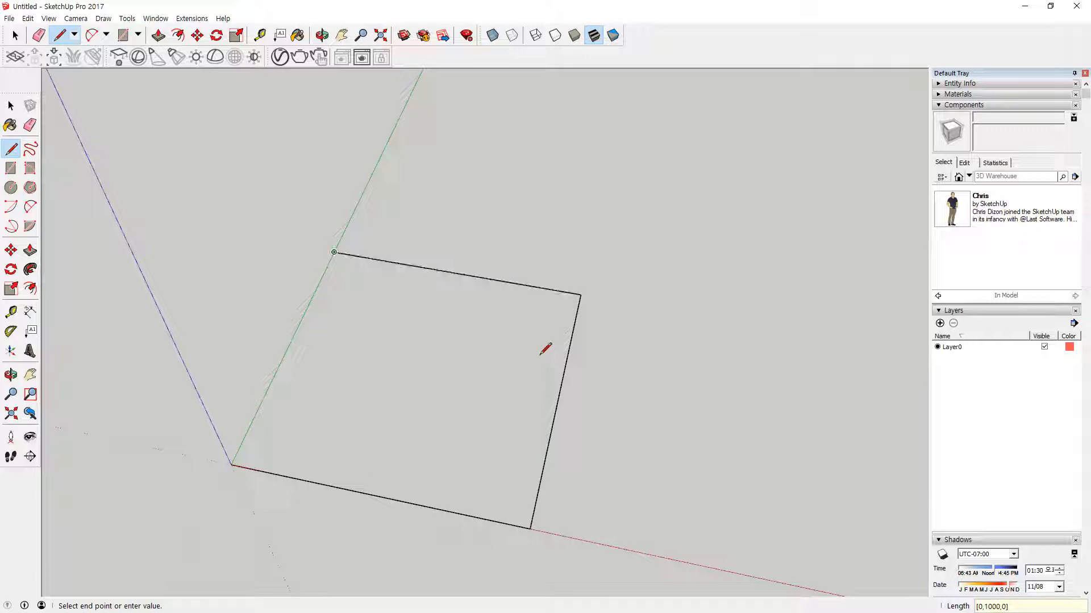
pyautogui.write('[0,0,')
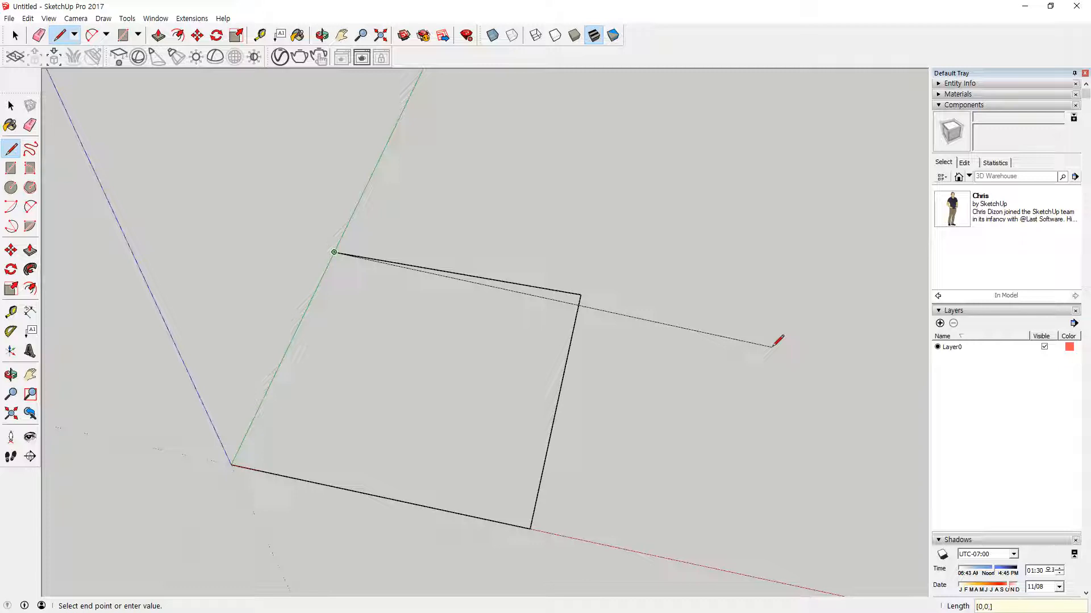
pyautogui.press('Return')
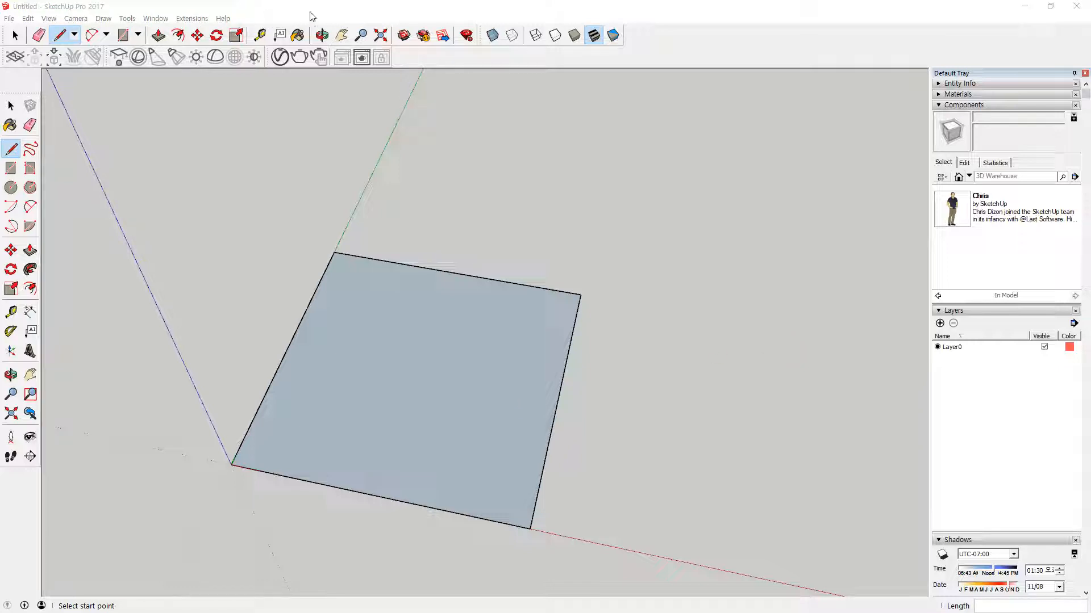
# Select the whole square at the origin and delete it.
pyautogui.click(427, 5)
pyautogui.press('space')
pyautogui.moveTo(143, 182); pyautogui.dragTo(653, 558)
pyautogui.press('Delete')
# Draw a 1000 mm line along the red axis from a free ground point, using relative coordinates.
pyautogui.moveTo(482, 414); pyautogui.dragTo(526, 336, button='middle')
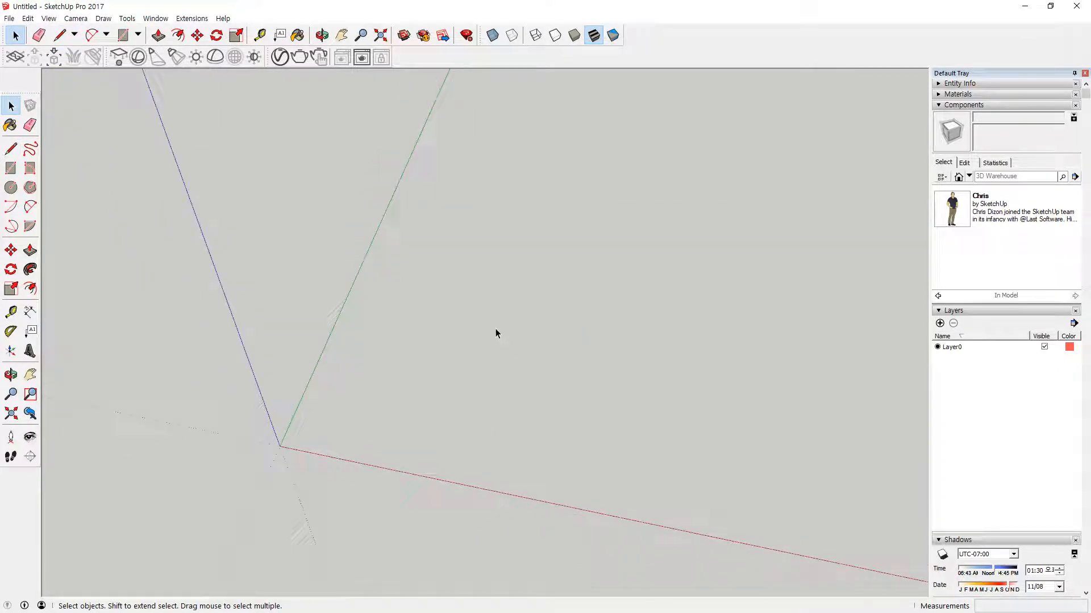
pyautogui.moveTo(495, 333); pyautogui.dragTo(243, 284, button='middle')
pyautogui.click(11, 148)
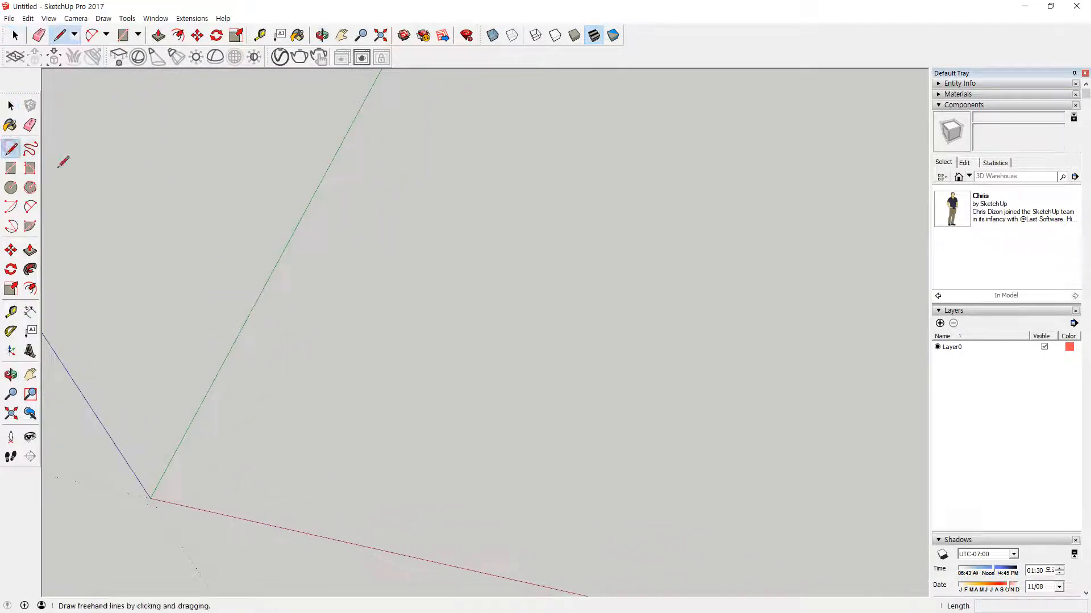
pyautogui.click(367, 337)
pyautogui.write('100')
pyautogui.write('0')
pyautogui.write(',0')
pyautogui.write('0')
pyautogui.press('Return')
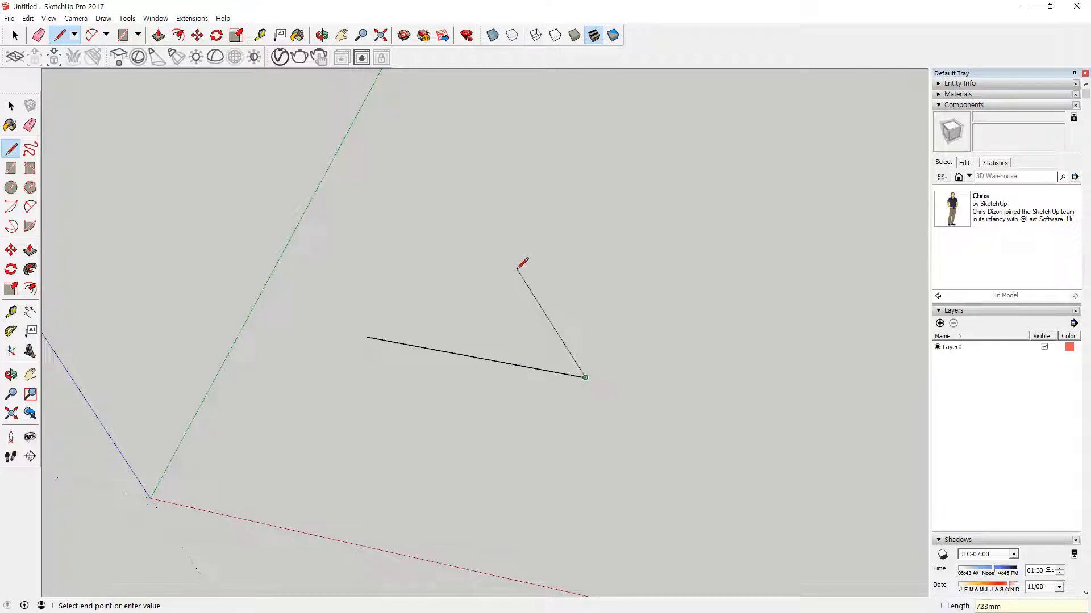
# Continue from the line's end with a second edge at the relative coordinate <0,1000,>.
pyautogui.write('0')
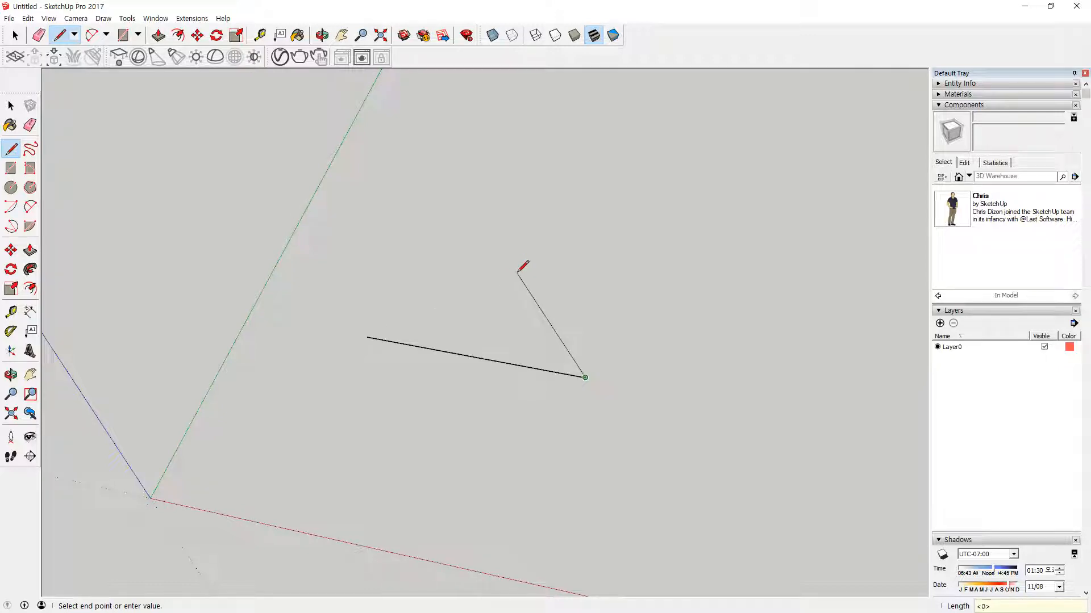
pyautogui.write(',1000,')
pyautogui.press('Return')
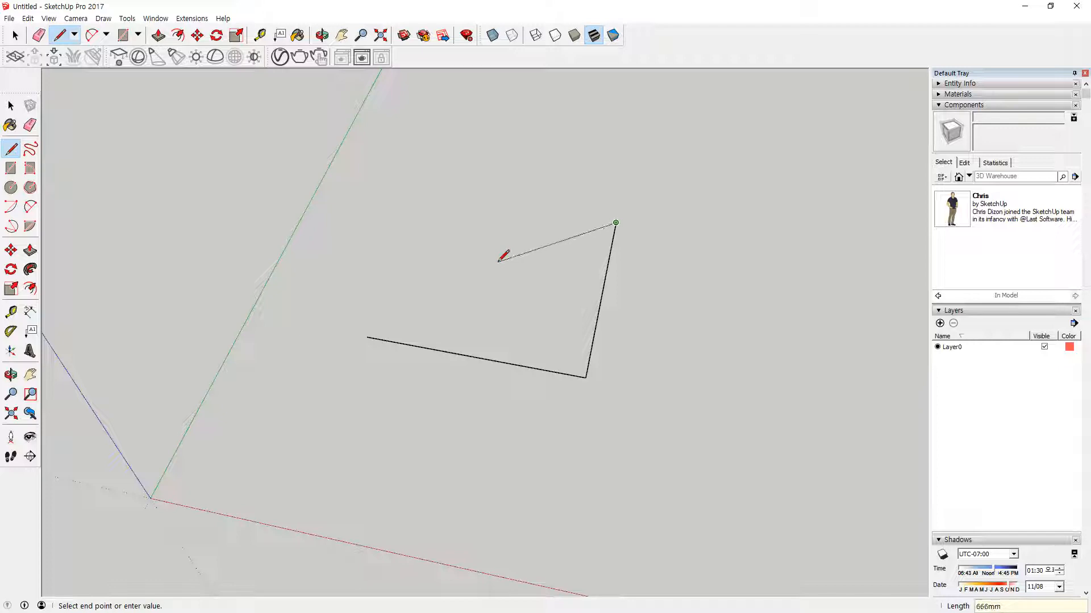
# Try to draw the third edge with the relative coordinate <1000,0,>, and undo it.
pyautogui.write('<')
pyautogui.write('1000')
pyautogui.write('.0')
pyautogui.write(',0,>')
pyautogui.press('Return')
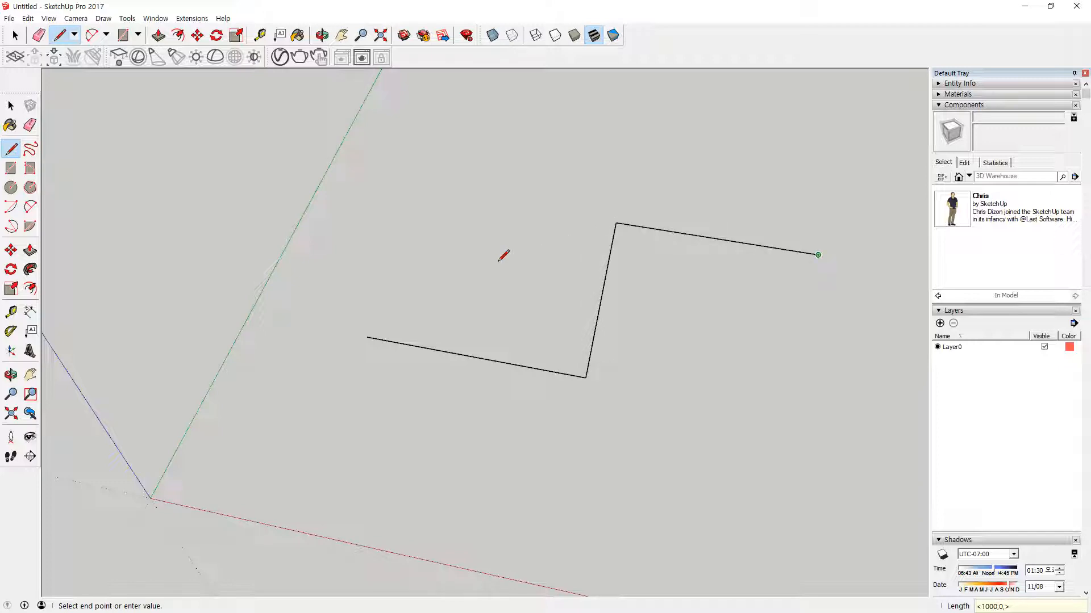
pyautogui.hotkey('ctrl', 'z')
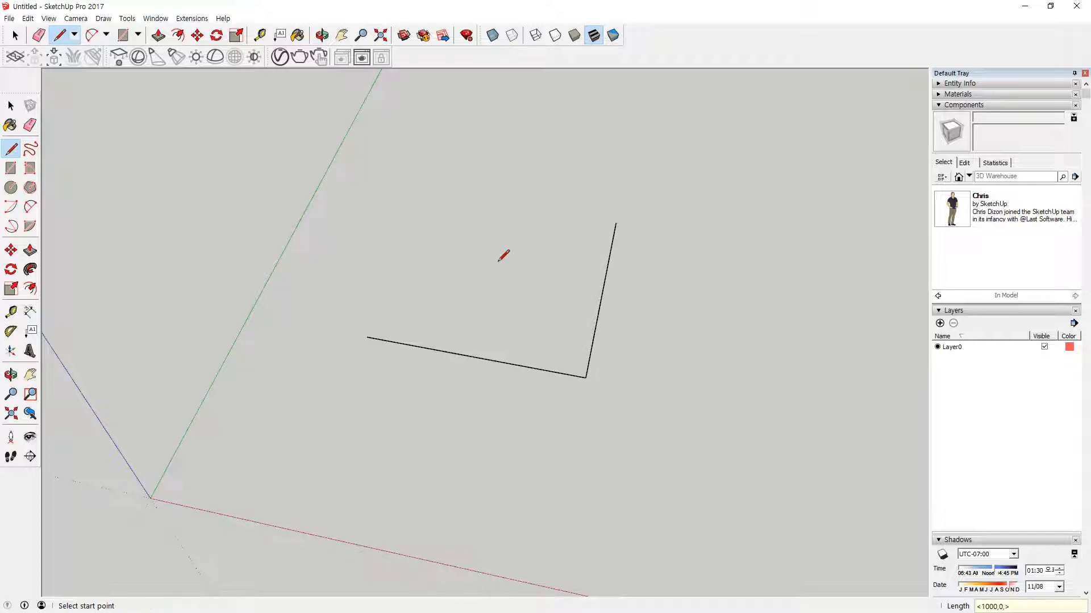
# From the second edge's free end, close the square with the relative coordinates <-1000,0,> and <0,-1000,>.
pyautogui.click(615, 223)
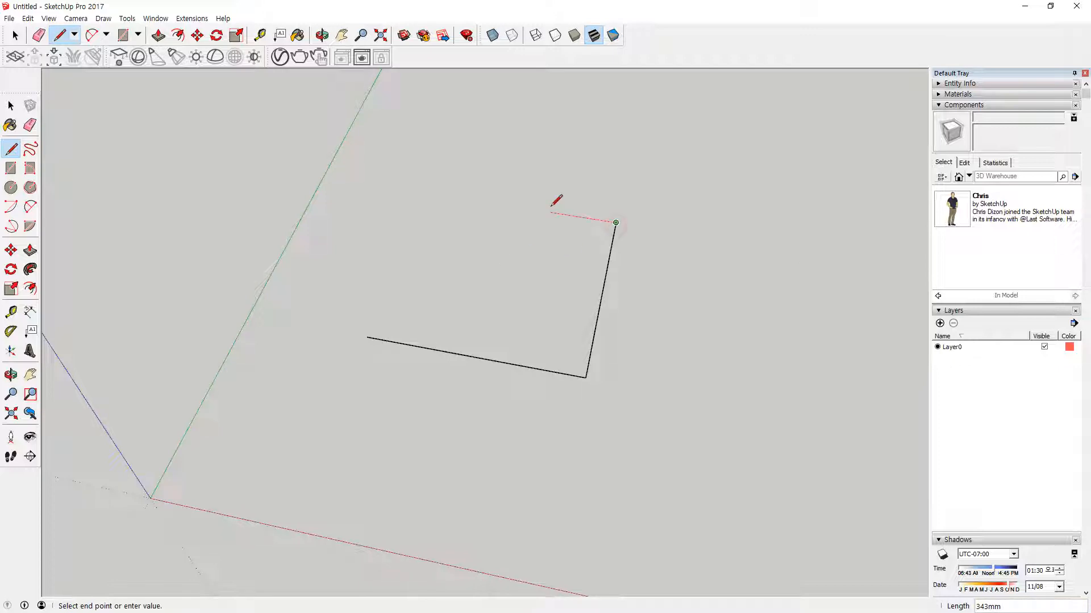
pyautogui.write('<>')
pyautogui.write('1000,')
pyautogui.write('0,>')
pyautogui.press('Return')
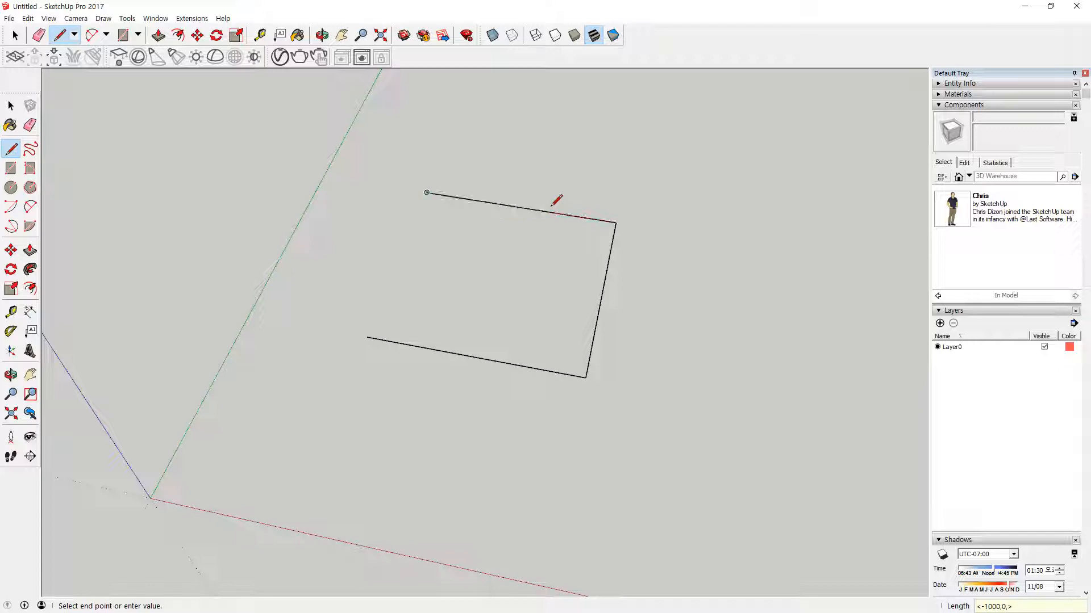
pyautogui.write('<0,-1000')
pyautogui.press('Return')
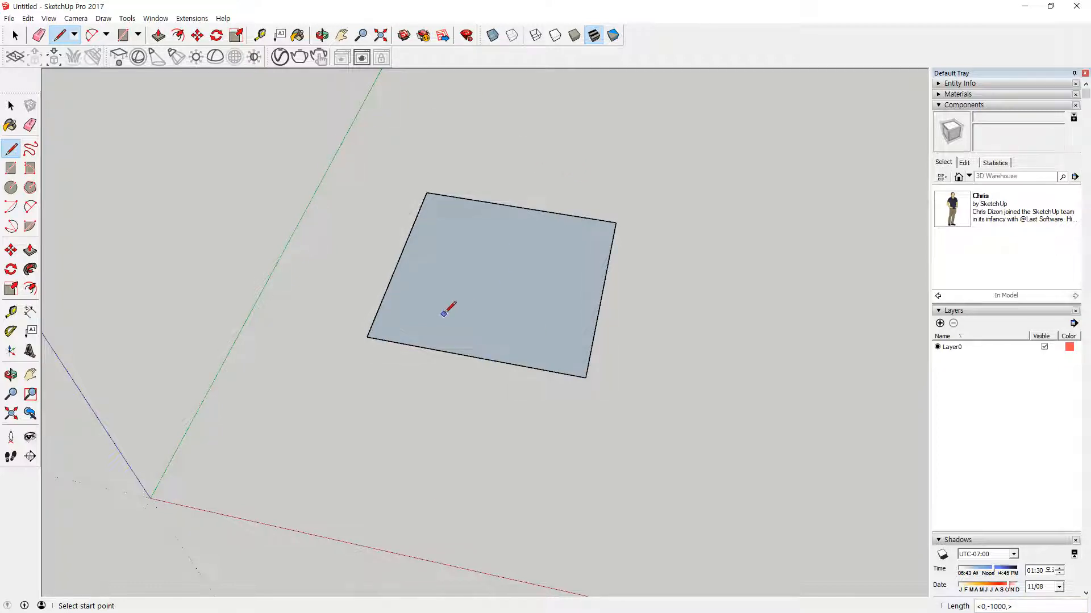
# Select the square drawn with relative coordinates and delete it.
pyautogui.press('space')
pyautogui.moveTo(334, 175); pyautogui.dragTo(701, 423)
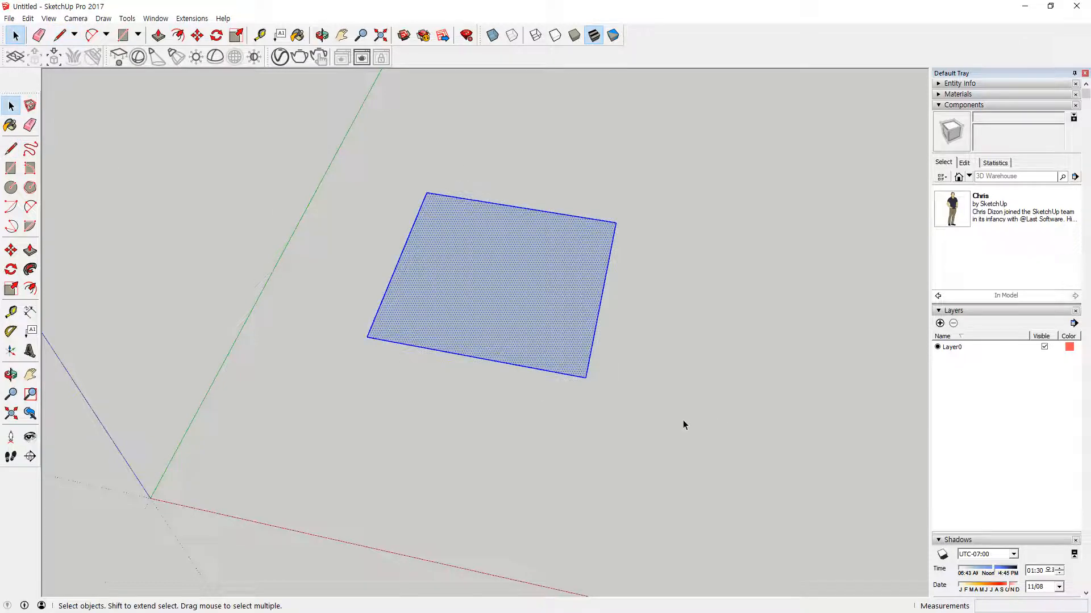
pyautogui.press('Delete')
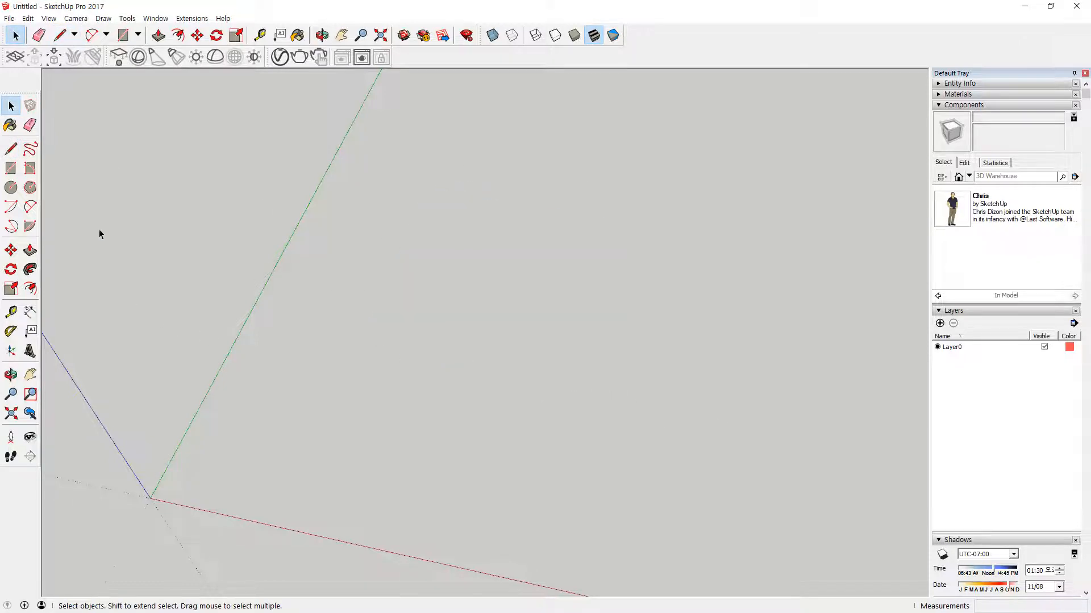
# Sketch two irregular loops with the Freehand tool, the second one around the first.
pyautogui.click(30, 150)
pyautogui.moveTo(351, 303)
pyautogui.mouseDown()
pyautogui.moveTo(400, 361)
pyautogui.moveTo(585, 336)
pyautogui.mouseUp()
pyautogui.moveTo(676, 114)
pyautogui.mouseDown()
pyautogui.moveTo(466, 126)
pyautogui.moveTo(316, 216)
pyautogui.moveTo(351, 307)
pyautogui.mouseUp()
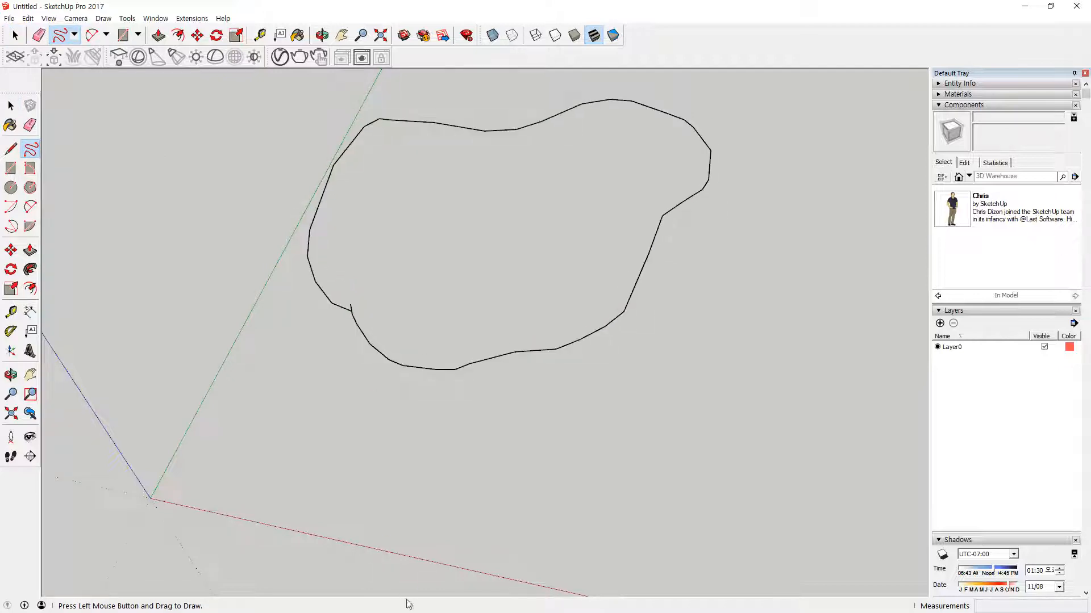
pyautogui.moveTo(326, 401)
pyautogui.mouseDown()
pyautogui.moveTo(484, 393)
pyautogui.moveTo(650, 332)
pyautogui.mouseUp()
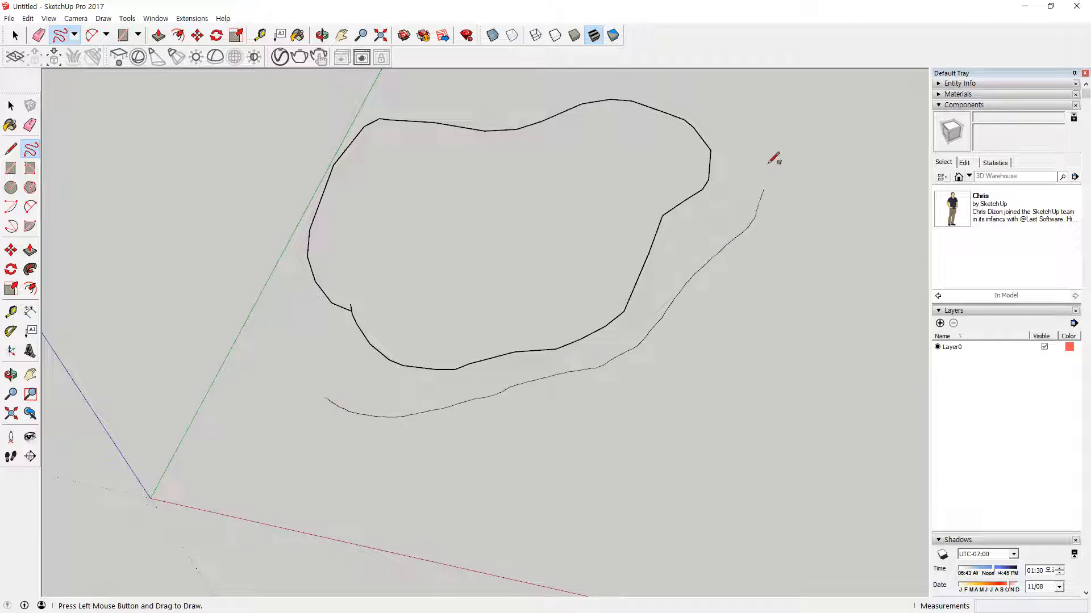
pyautogui.moveTo(508, 113)
pyautogui.mouseDown()
pyautogui.moveTo(285, 141)
pyautogui.moveTo(253, 341)
pyautogui.moveTo(344, 413)
pyautogui.mouseUp()
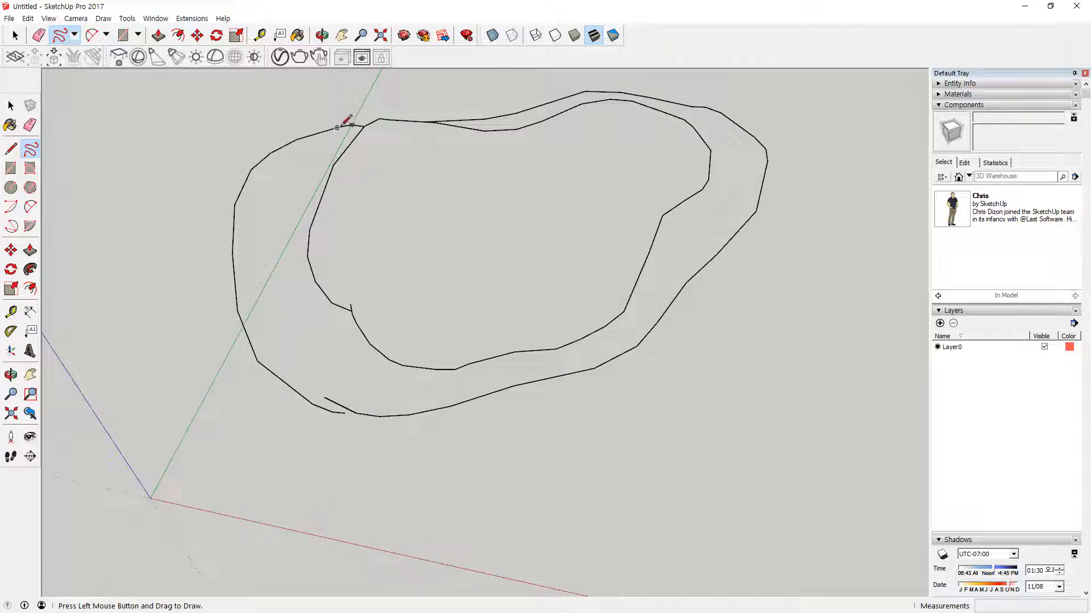
# Select all the freehand curves and delete them.
pyautogui.press('space')
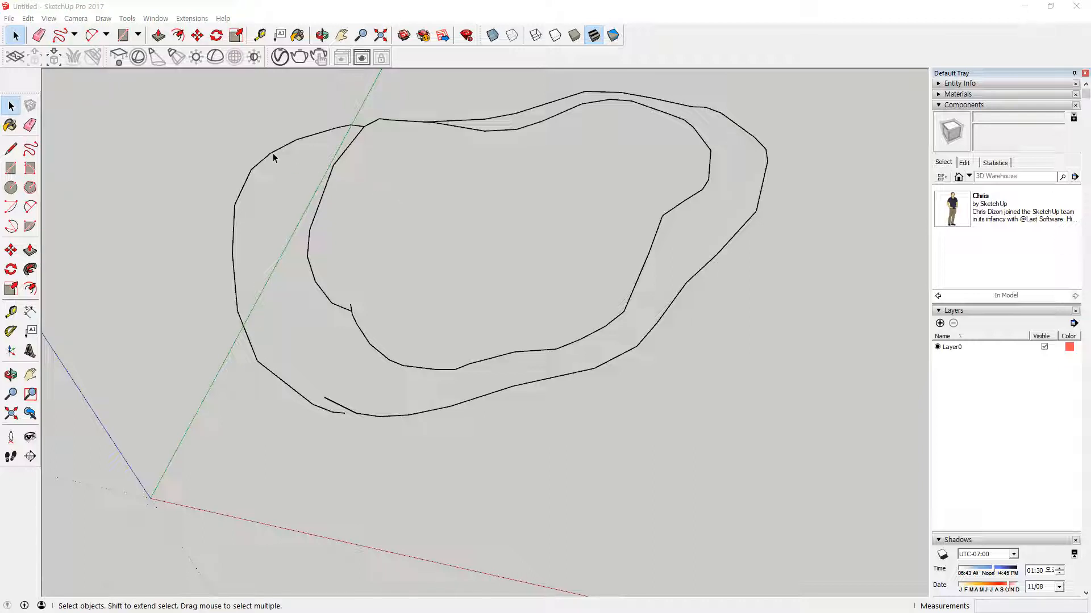
pyautogui.hotkey('ctrl', 'a')
pyautogui.press('Delete')
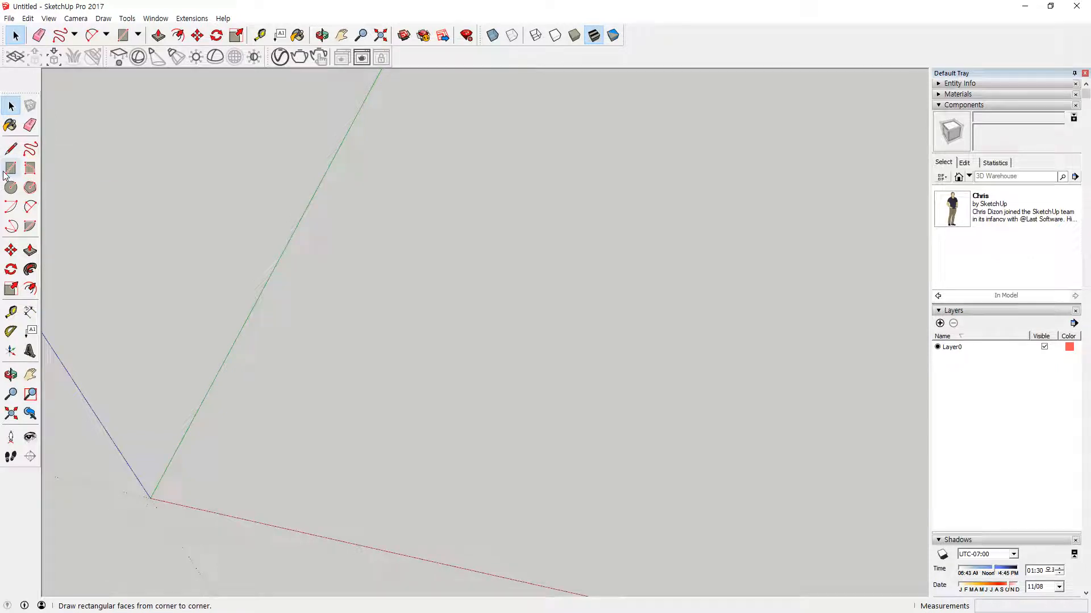
# Draw four separate rectangles on the ground plane, the first about 532 by 749 mm and the last about 767 by 767 mm.
pyautogui.press('r')
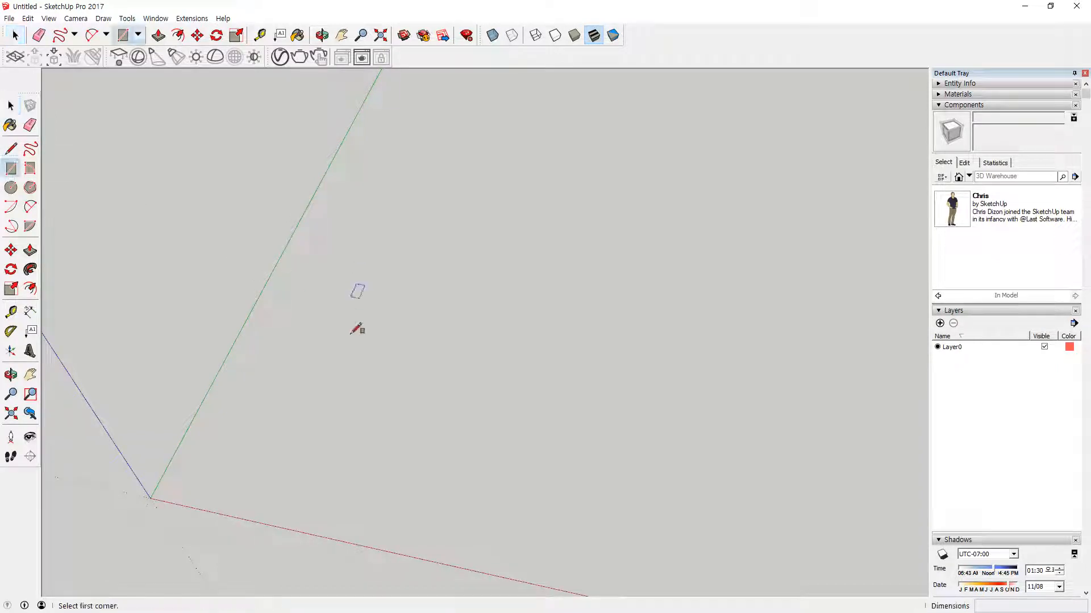
pyautogui.click(305, 405)
pyautogui.click(469, 297)
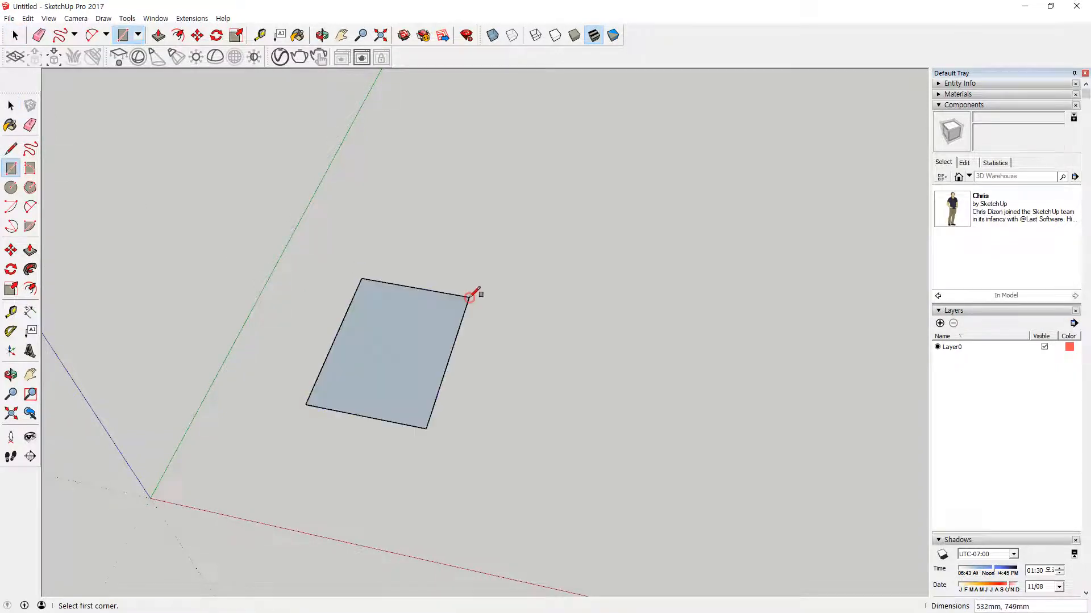
pyautogui.click(676, 303)
pyautogui.click(513, 421)
pyautogui.click(402, 193)
pyautogui.click(595, 120)
pyautogui.click(820, 180)
pyautogui.click(662, 258)
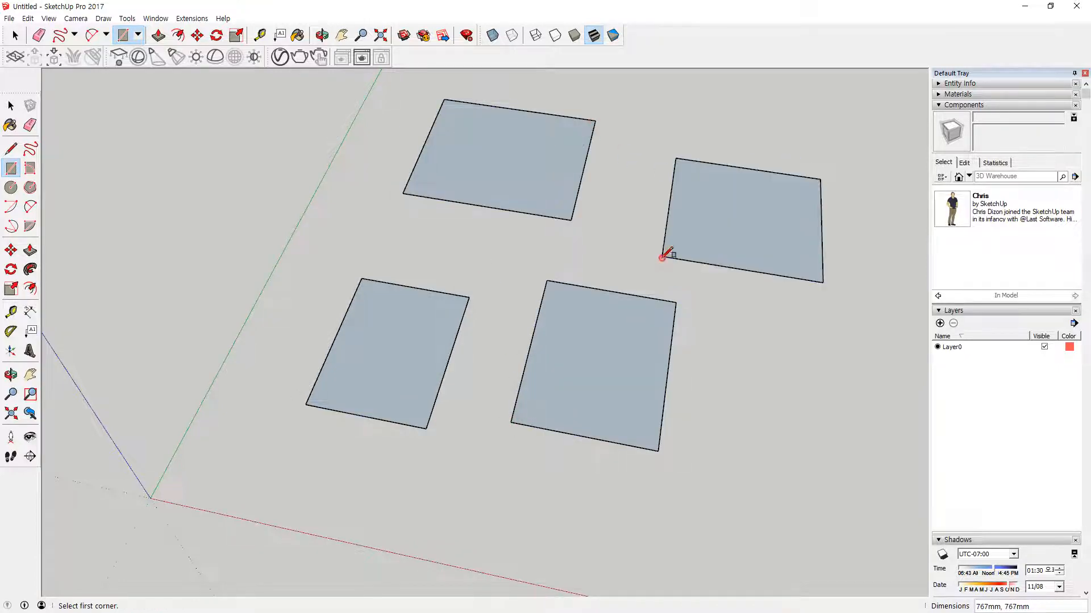
# Draw a 1000 by 500 mm rectangle on the ground plane beside the four existing rectangles.
pyautogui.scroll(-5, 370, 263)
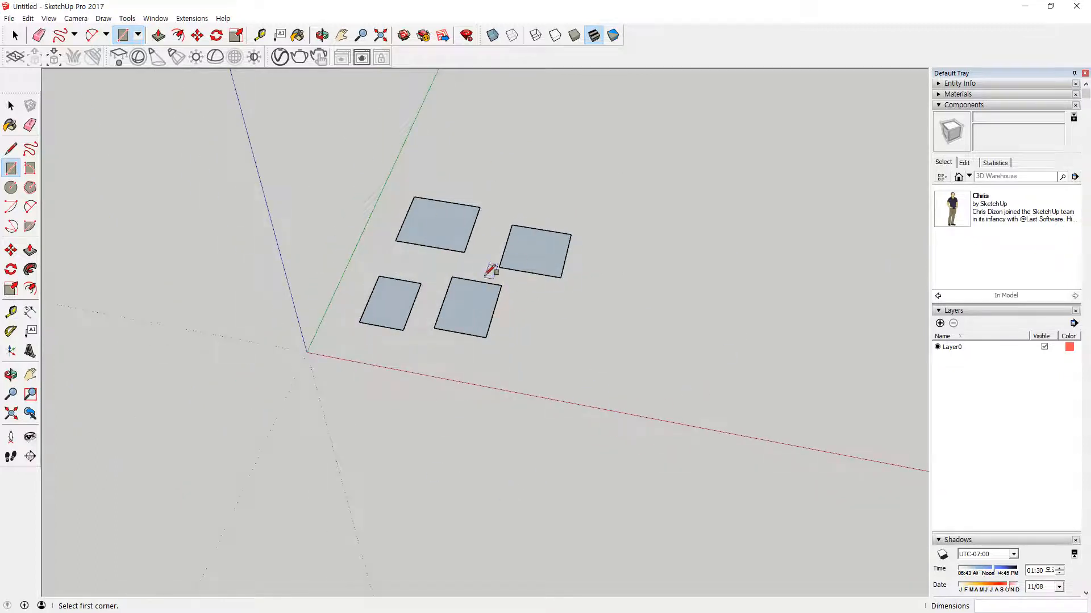
pyautogui.moveTo(490, 271); pyautogui.dragTo(462, 304, button='middle')
pyautogui.click(636, 358)
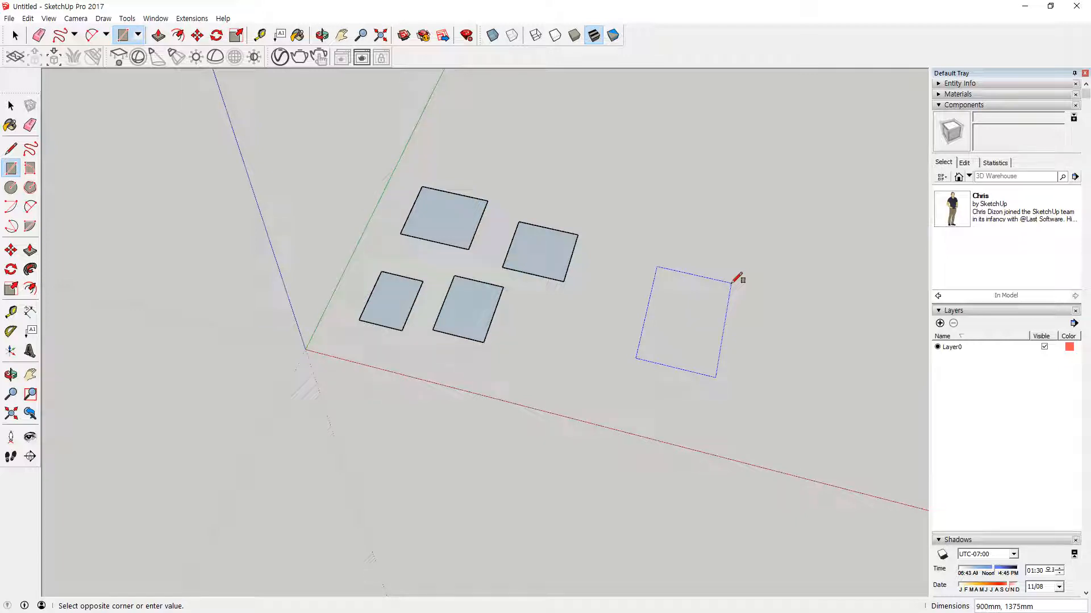
pyautogui.write('1000,500')
pyautogui.press('Return')
pyautogui.moveTo(630, 372)
pyautogui.mouseDown()
pyautogui.moveTo(762, 399)
pyautogui.moveTo(766, 344)
pyautogui.mouseUp()
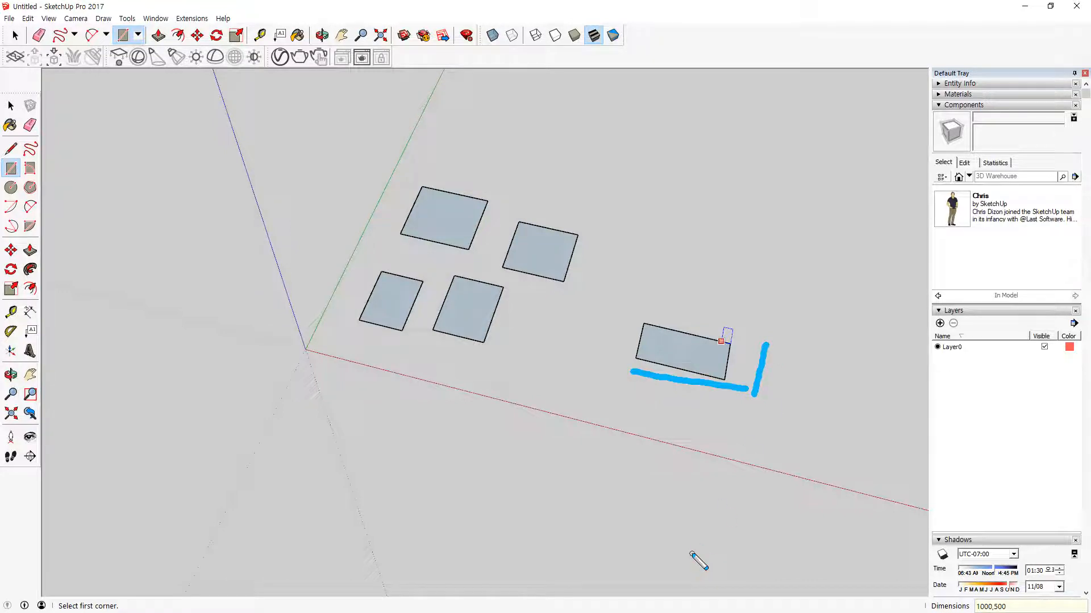
pyautogui.press('Escape')
# Draw a 500 by 1000 mm rectangle on the ground plane behind the 1000 by 500 mm one.
pyautogui.click(659, 284)
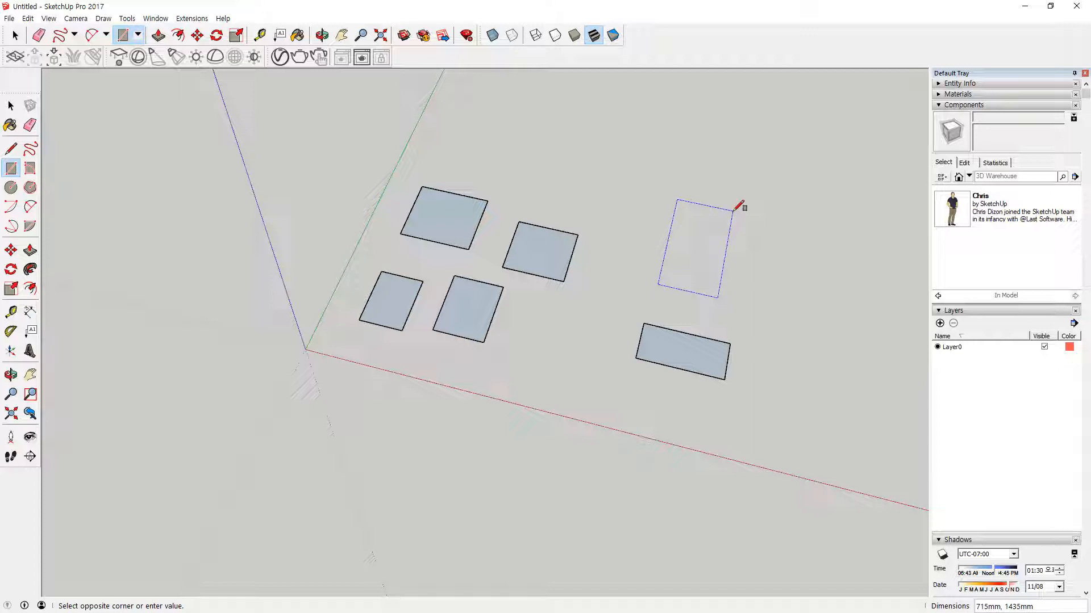
pyautogui.write('500,1000')
pyautogui.press('Return')
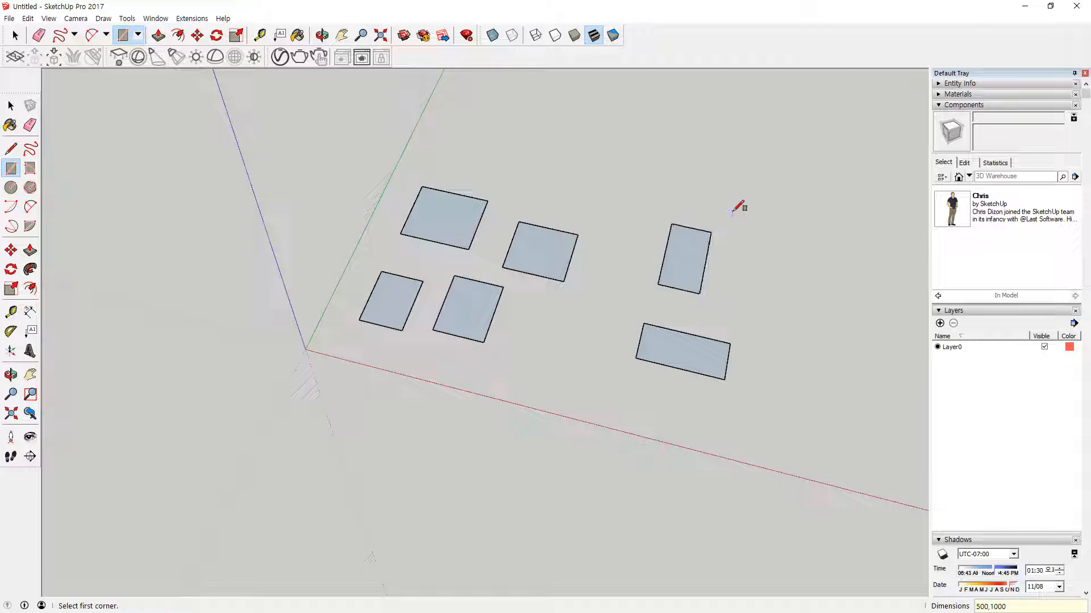
pyautogui.moveTo(659, 308)
pyautogui.mouseDown()
pyautogui.moveTo(693, 322)
pyautogui.moveTo(737, 256)
pyautogui.mouseUp()
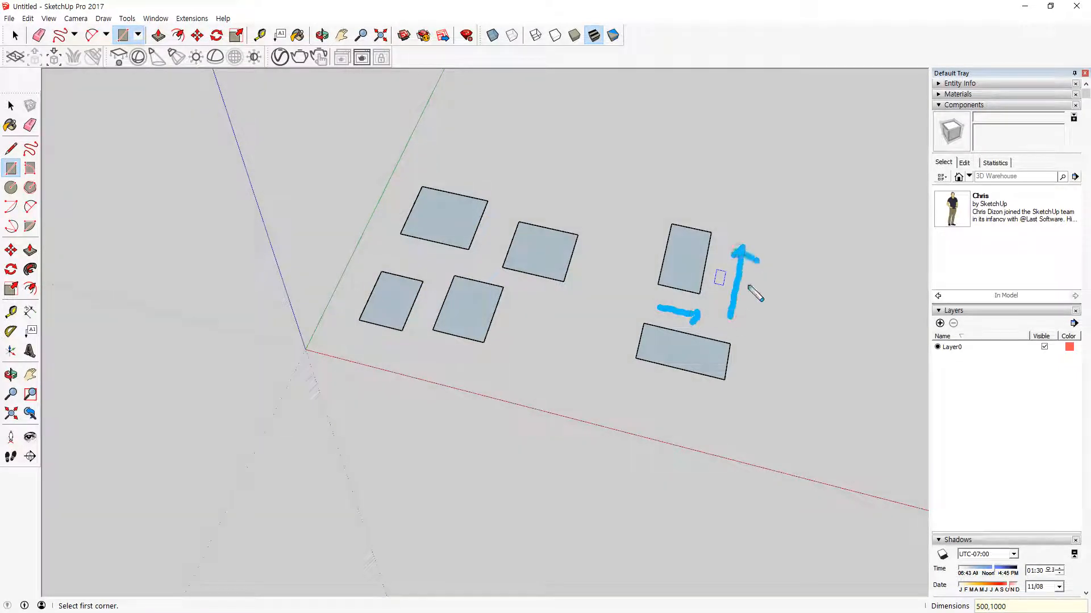
pyautogui.press('Escape')
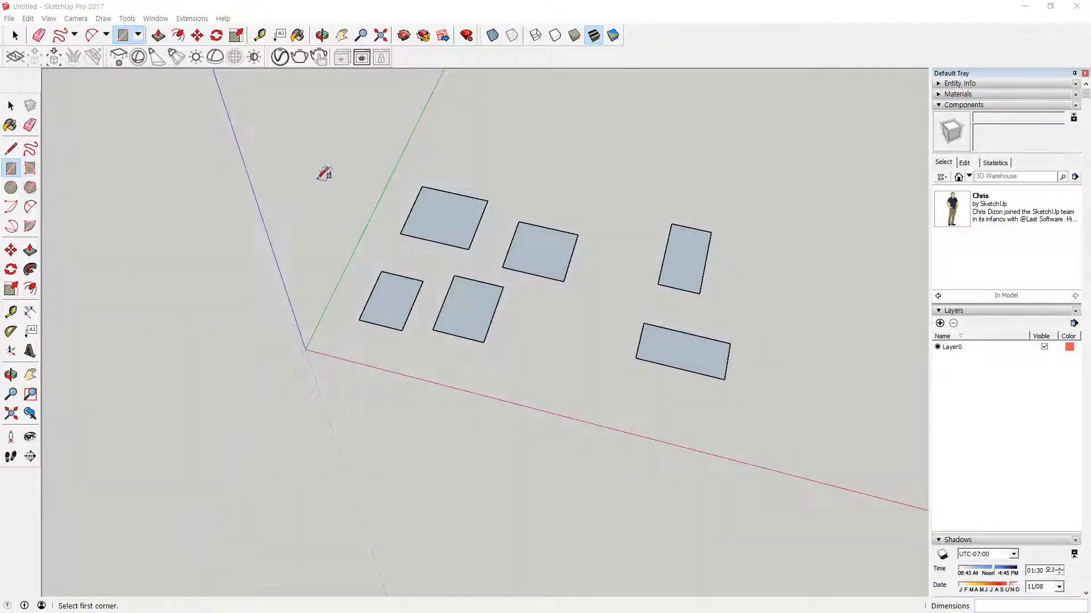
# Select all six rectangles and delete them.
pyautogui.doubleClick(650, 5)
pyautogui.press('space')
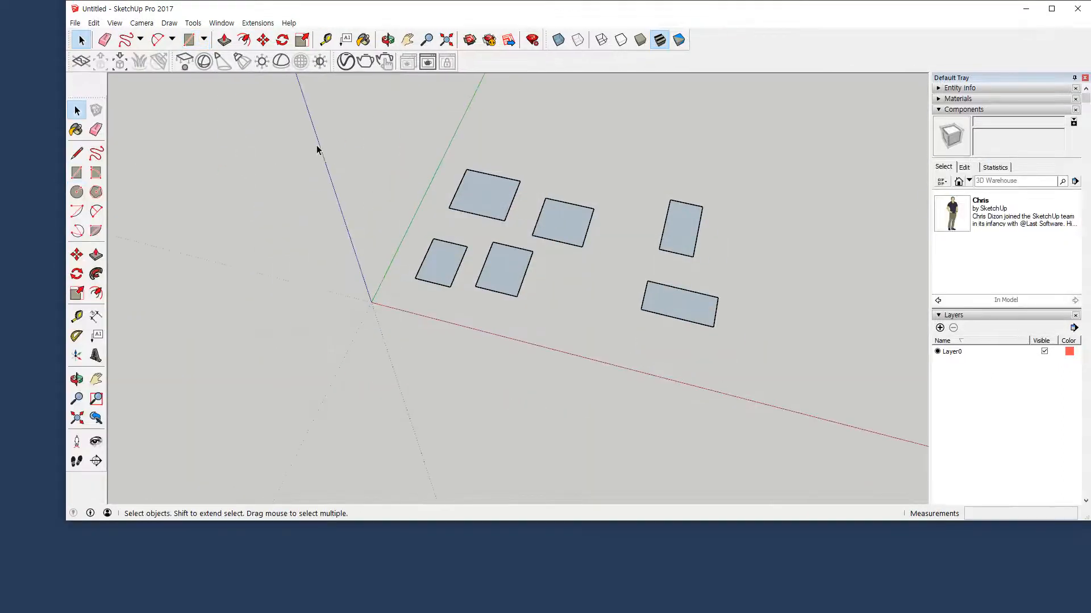
pyautogui.doubleClick(828, 14)
pyautogui.moveTo(332, 136); pyautogui.dragTo(854, 422)
pyautogui.press('Delete')
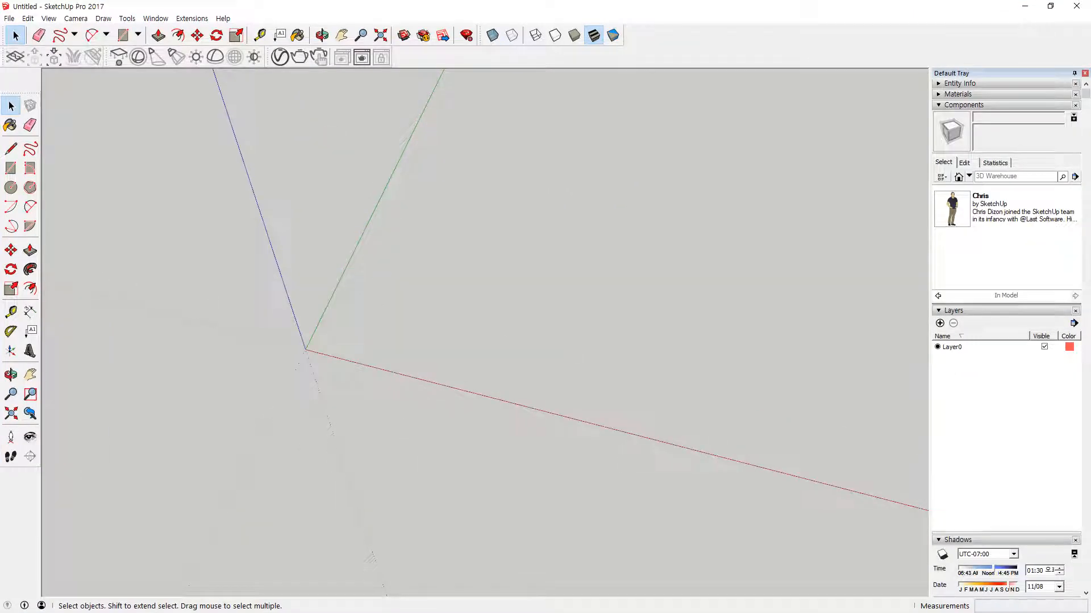
# With the Rotated Rectangle tool, lock the protractor plane to the red, green and blue axes in turn and release the lock.
pyautogui.click(30, 171)
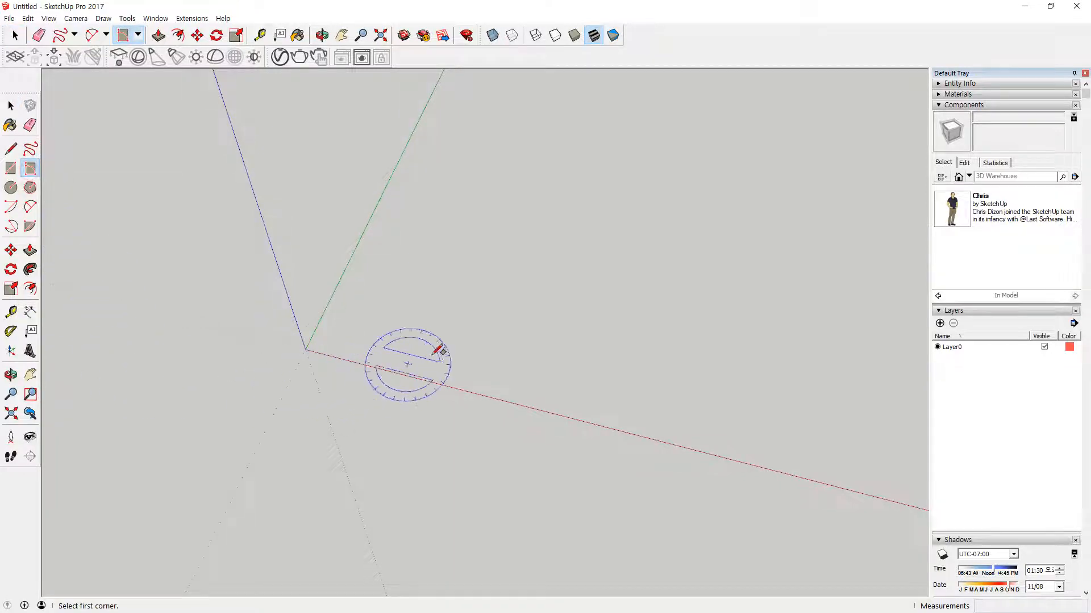
pyautogui.press('Right')
pyautogui.press('Left')
pyautogui.press('Right')
pyautogui.press('Up')
pyautogui.press('Right')
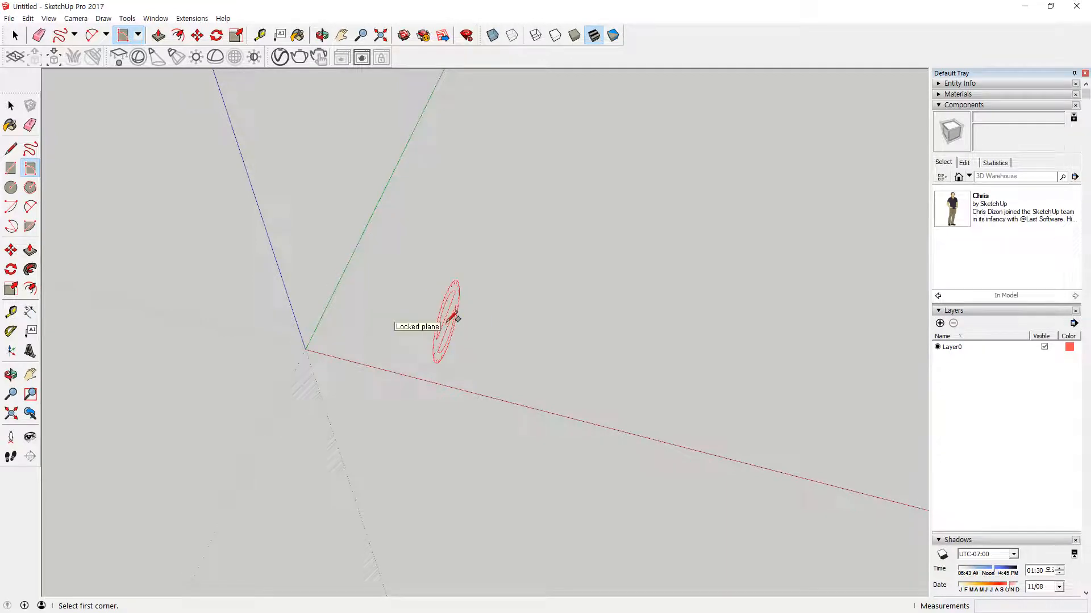
pyautogui.press('Up')
pyautogui.press('Right')
pyautogui.press('Up')
pyautogui.press('Right')
pyautogui.press('Left')
pyautogui.press('Down')
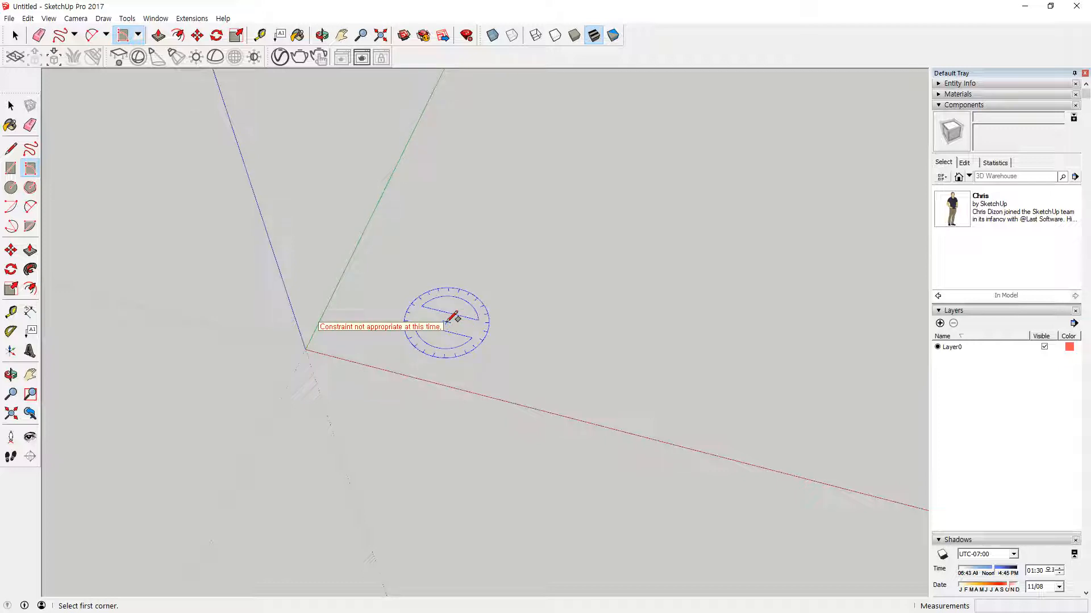
pyautogui.click(447, 322)
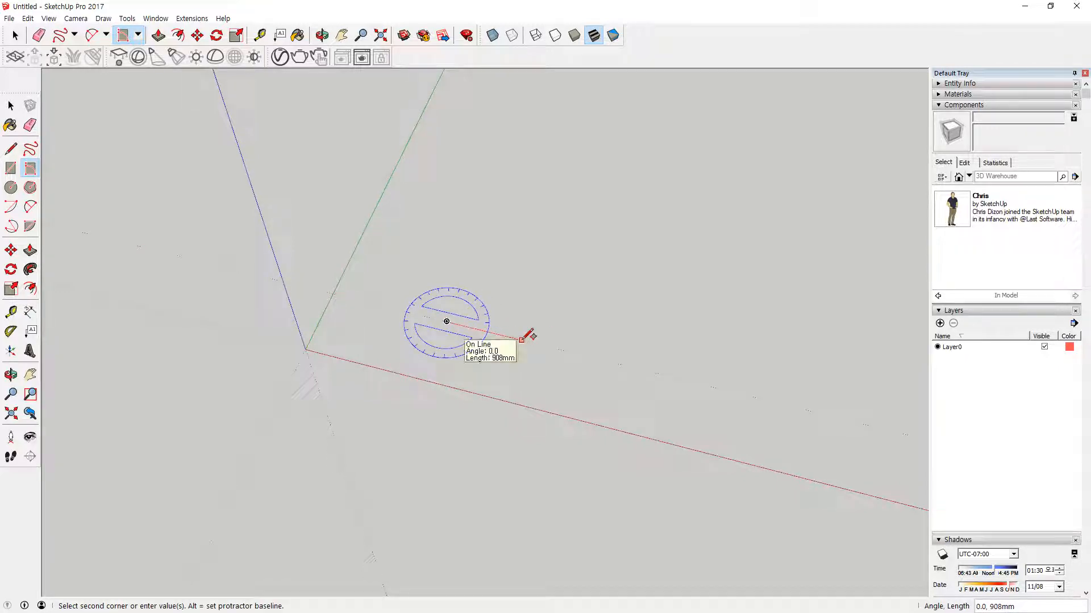
pyautogui.write('500')
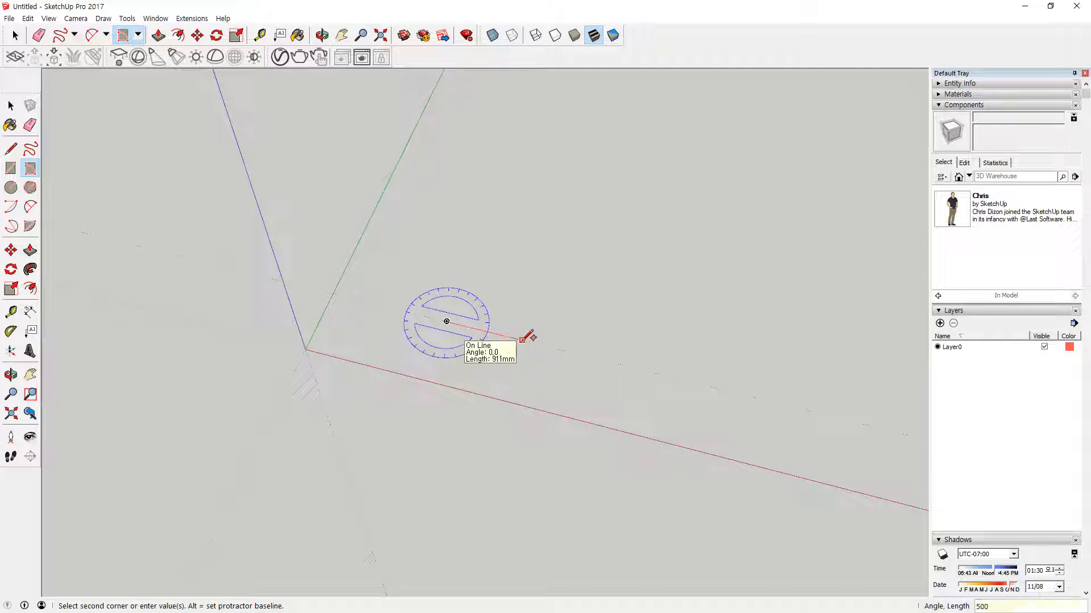
pyautogui.press('Return')
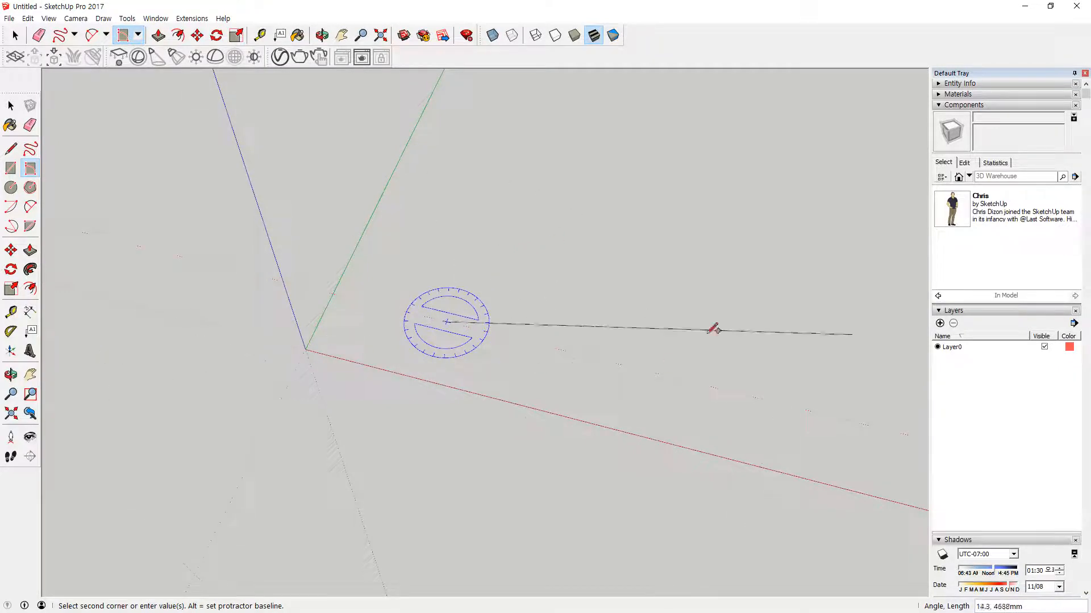
pyautogui.press('Escape')
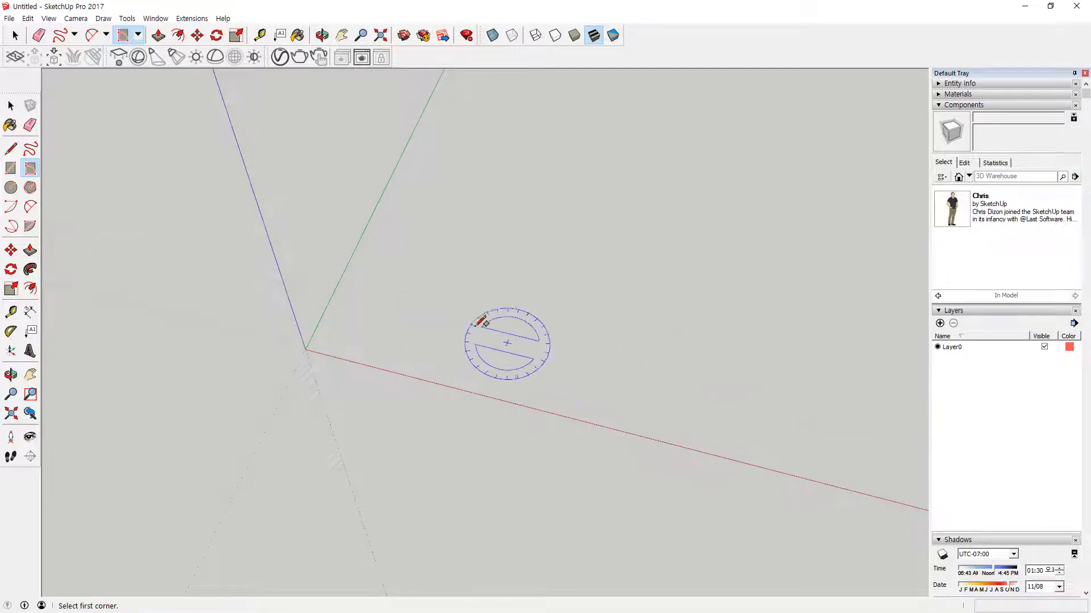
# Draw a rotated rectangle with a 500 mm first edge along the red axis, tilted 45 degrees from the ground.
pyautogui.click(450, 319)
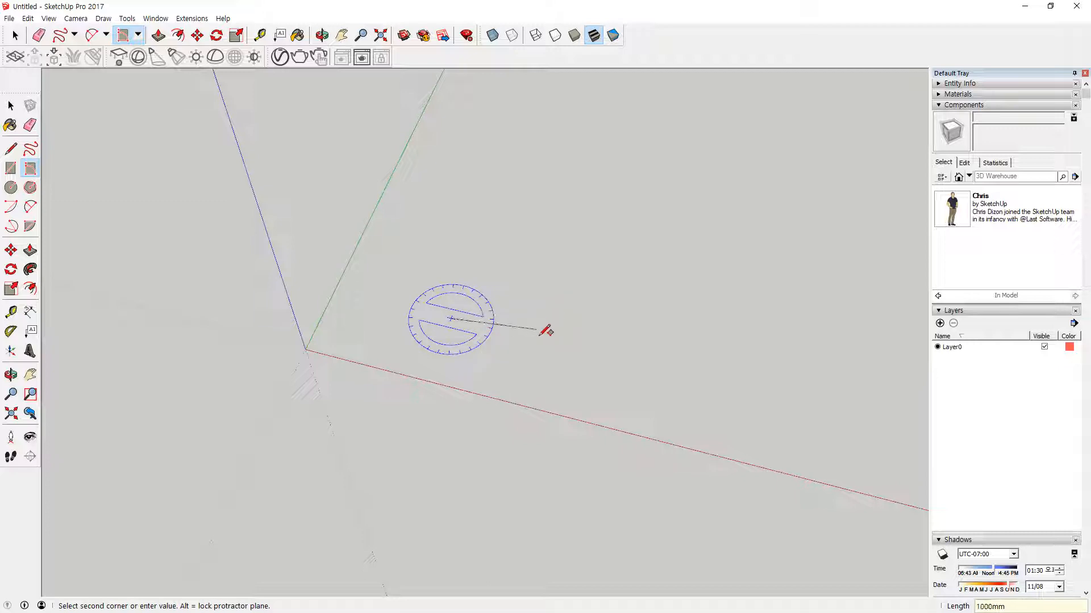
pyautogui.click(540, 342)
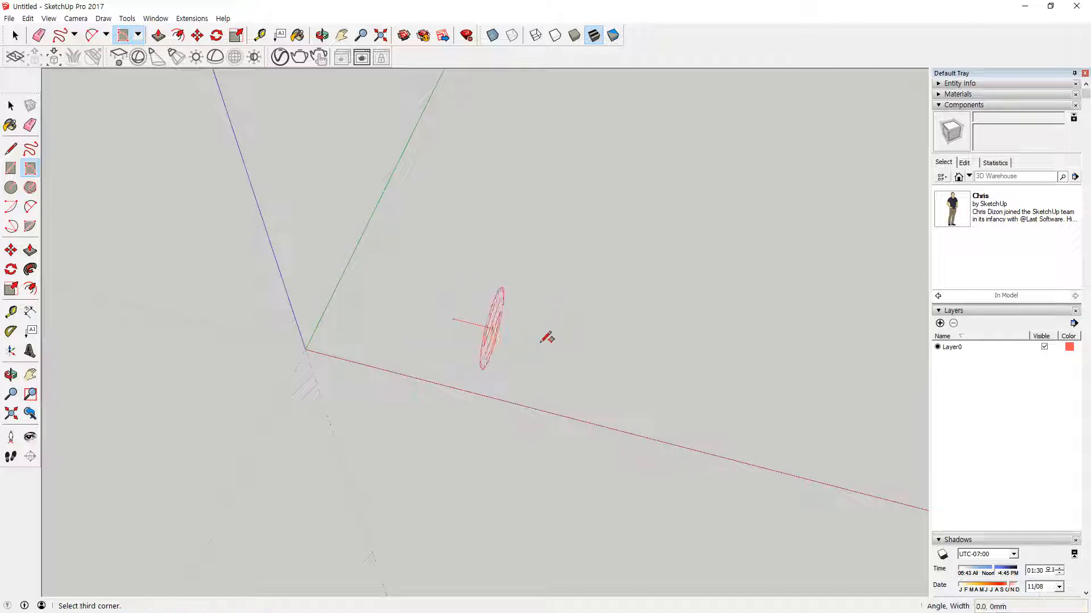
pyautogui.moveTo(500, 251); pyautogui.dragTo(395, 260, button='middle')
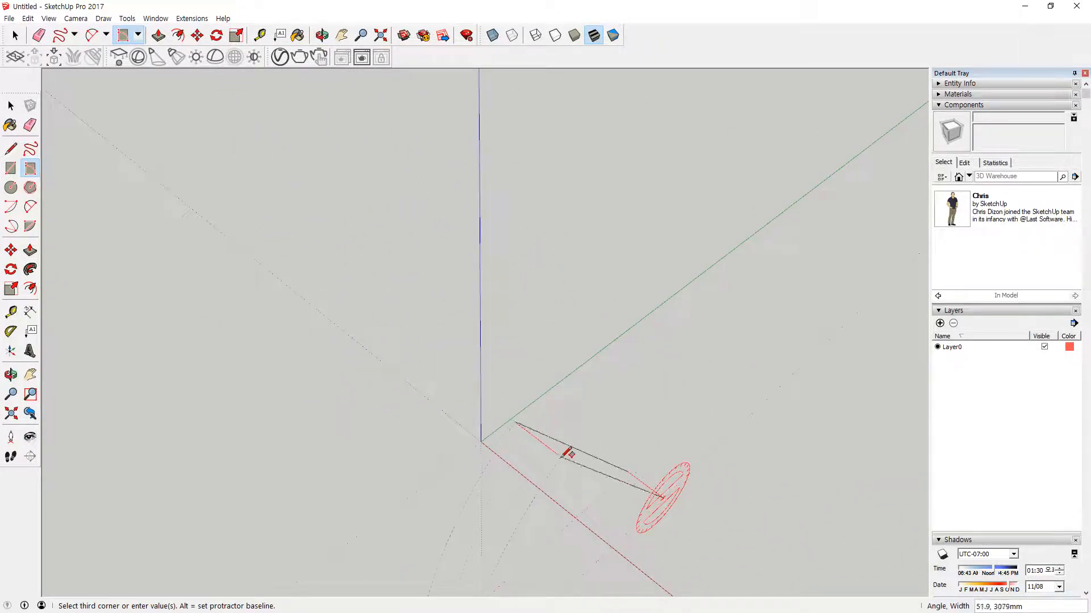
pyautogui.moveTo(728, 361); pyautogui.dragTo(675, 449, button='middle')
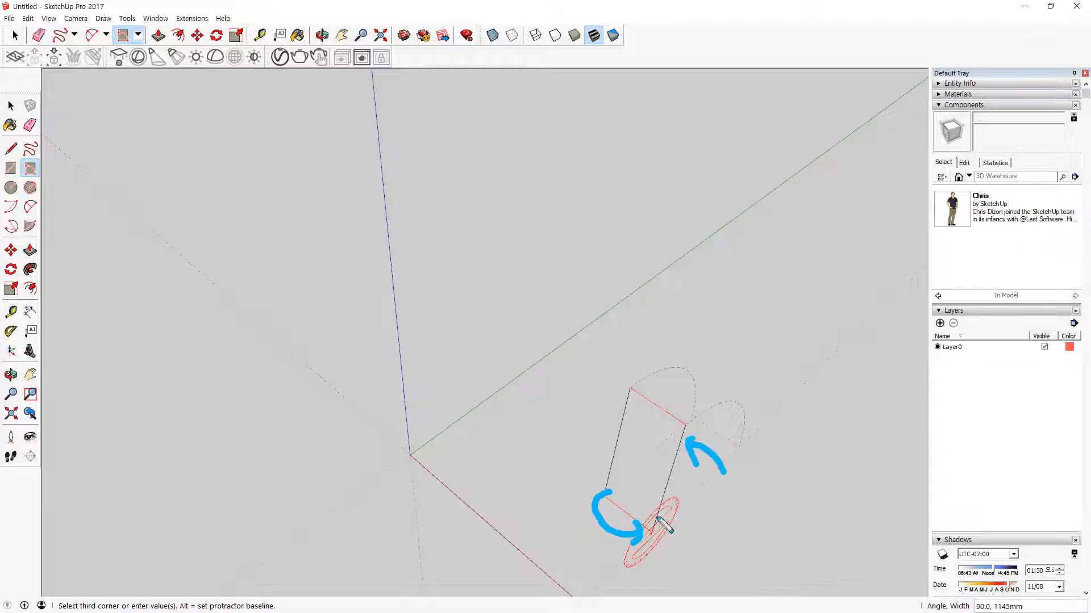
pyautogui.moveTo(657, 519); pyautogui.dragTo(676, 425)
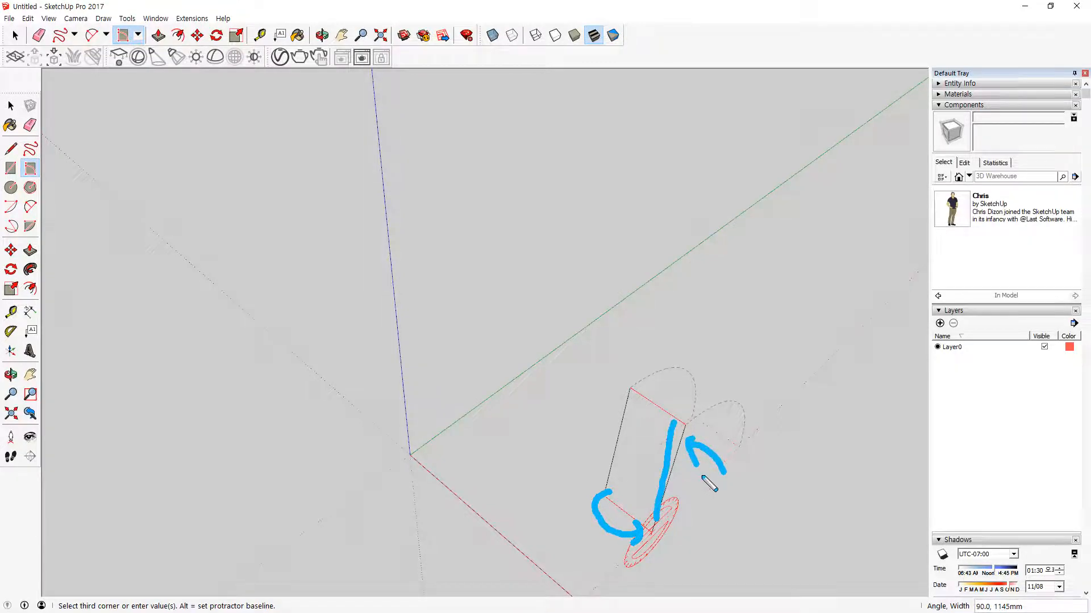
pyautogui.press('Escape')
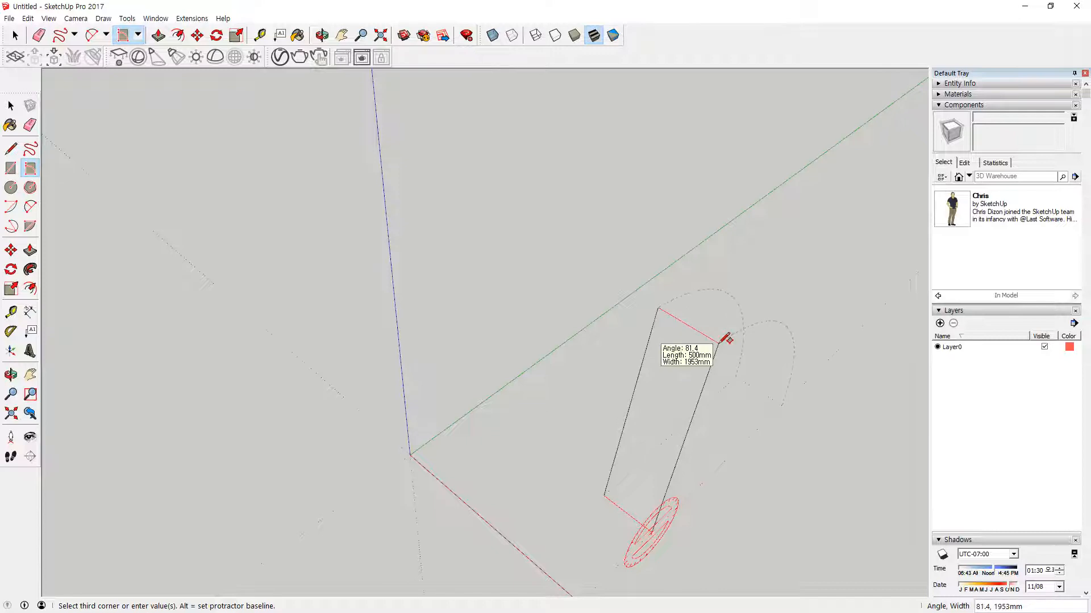
pyautogui.write('45')
pyautogui.press('Return')
pyautogui.press('o')
pyautogui.moveTo(723, 339); pyautogui.dragTo(686, 340)
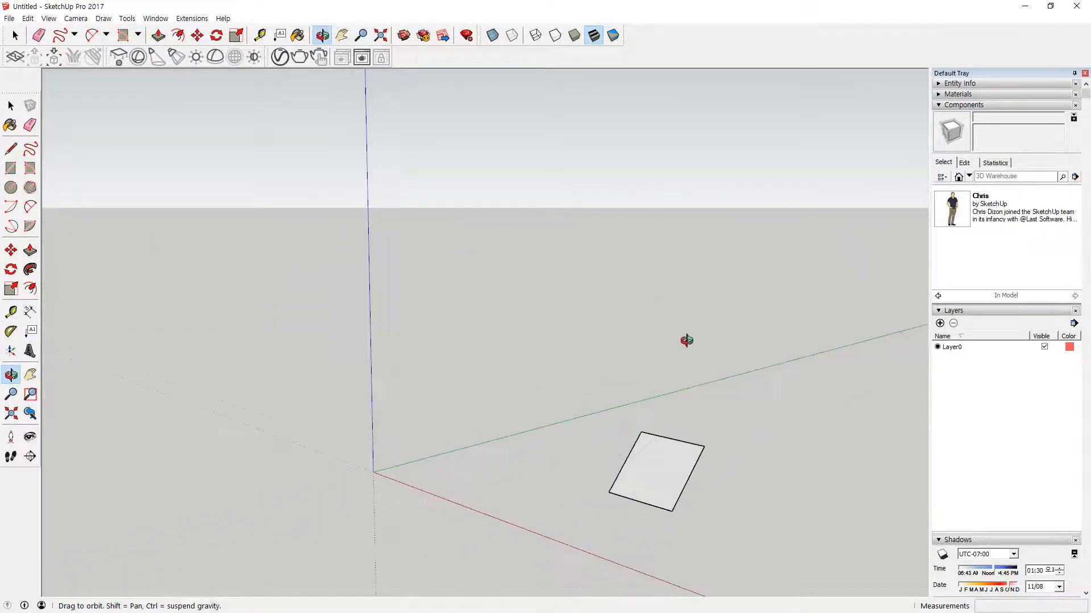
# Draw an upright rotated rectangle with an 800 mm first edge along the red axis, a 90-degree angle and a 1000 mm width.
pyautogui.scroll(-1, 648, 333)
pyautogui.click(30, 169)
pyautogui.scroll(3, 419, 448)
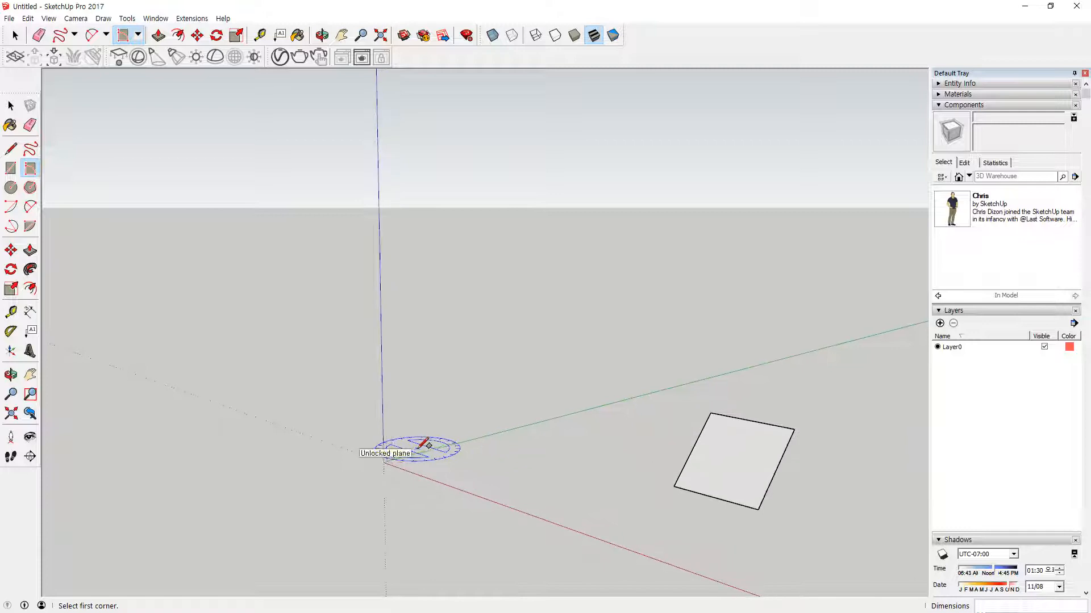
pyautogui.moveTo(469, 462); pyautogui.dragTo(477, 543, button='middle')
pyautogui.click(485, 417)
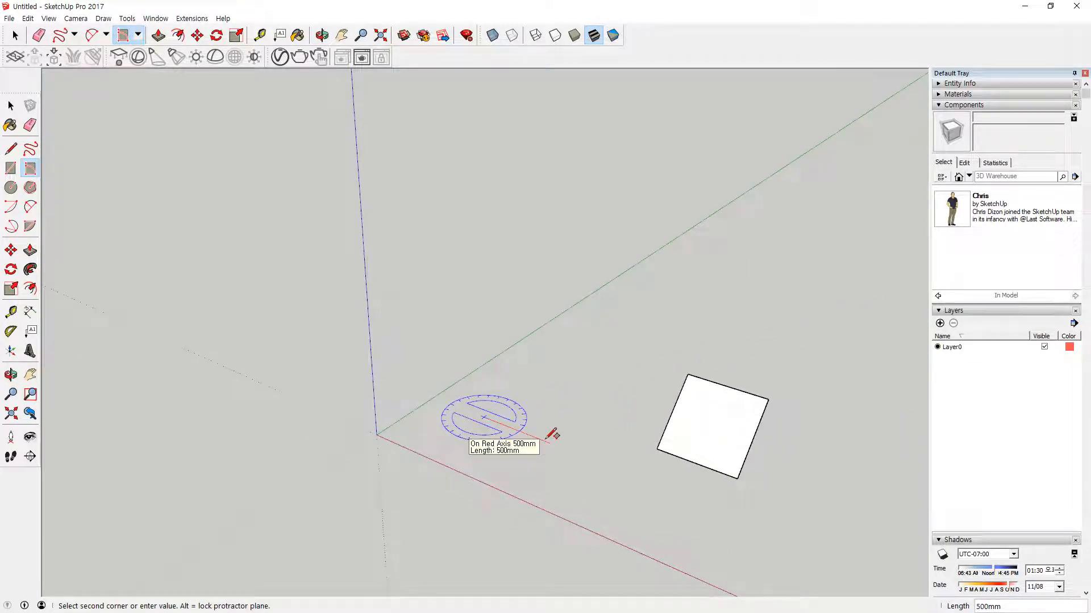
pyautogui.write('800')
pyautogui.press('Return')
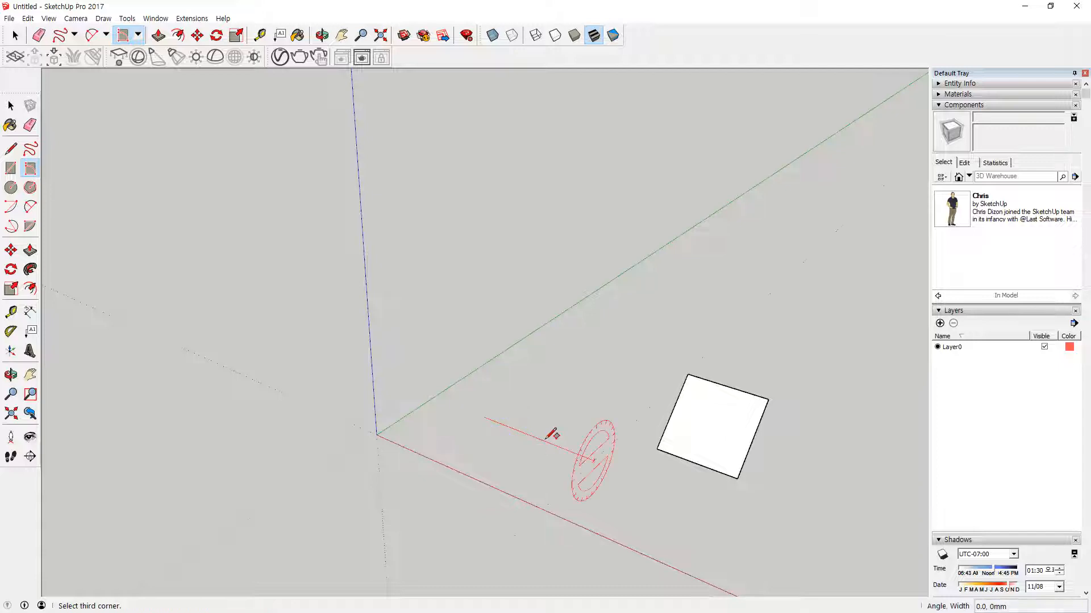
pyautogui.moveTo(621, 402); pyautogui.dragTo(511, 358, button='middle')
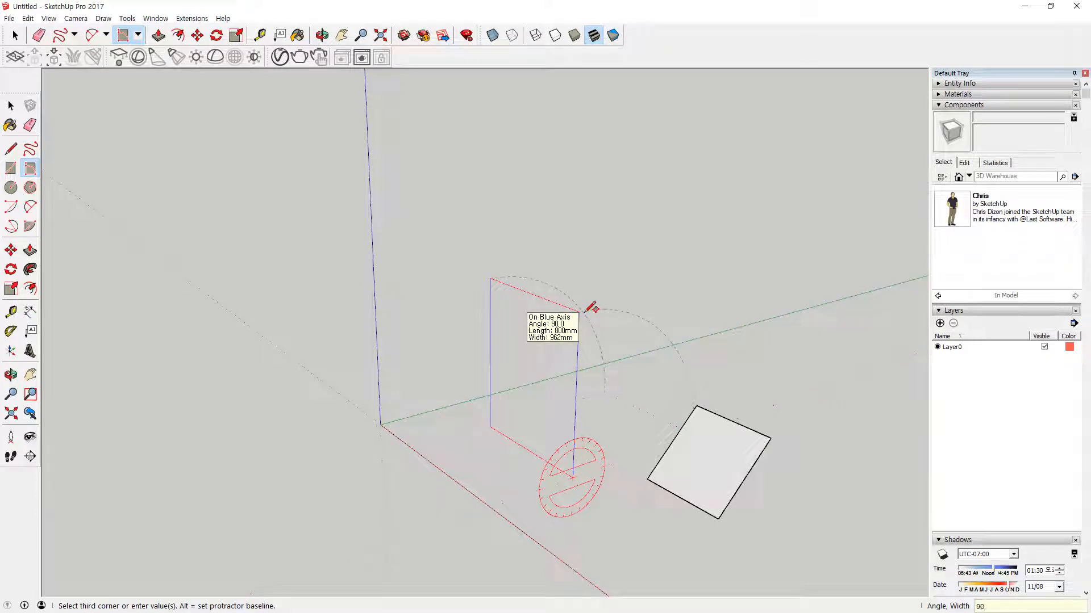
pyautogui.click(591, 308)
pyautogui.moveTo(515, 450); pyautogui.dragTo(578, 472, button='middle')
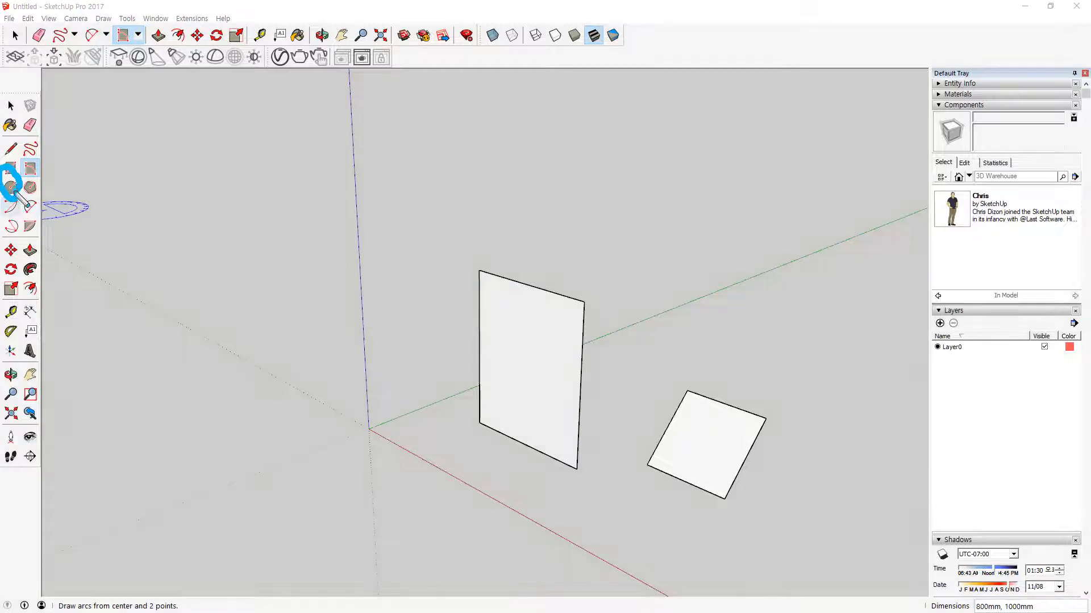
# Select both rotated rectangles and delete them.
pyautogui.click(536, 369)
pyautogui.press('Escape')
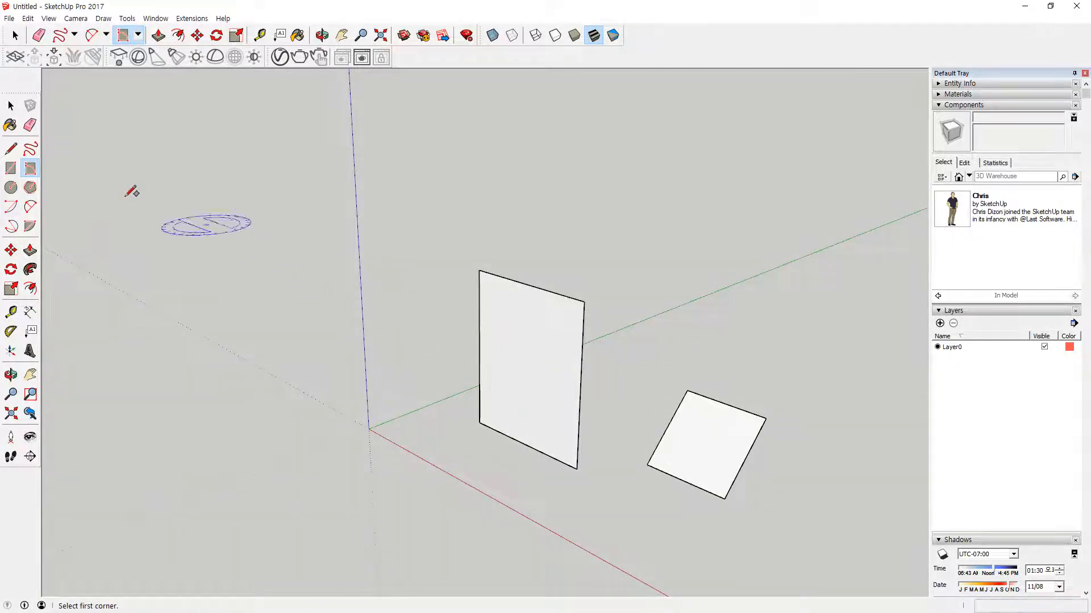
pyautogui.click(11, 106)
pyautogui.hotkey('ctrl', 'a')
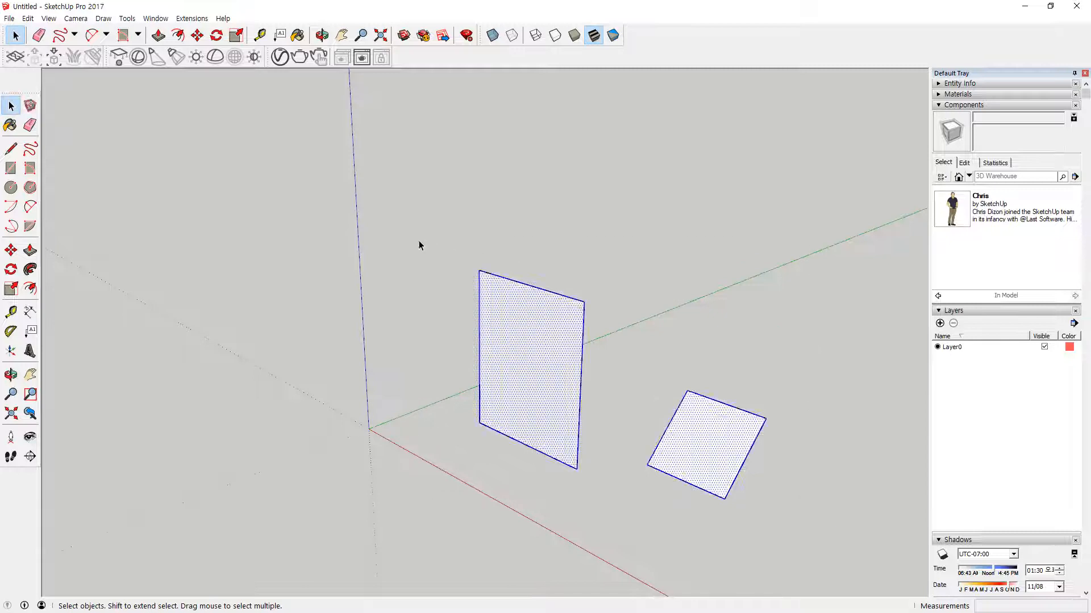
pyautogui.press('Delete')
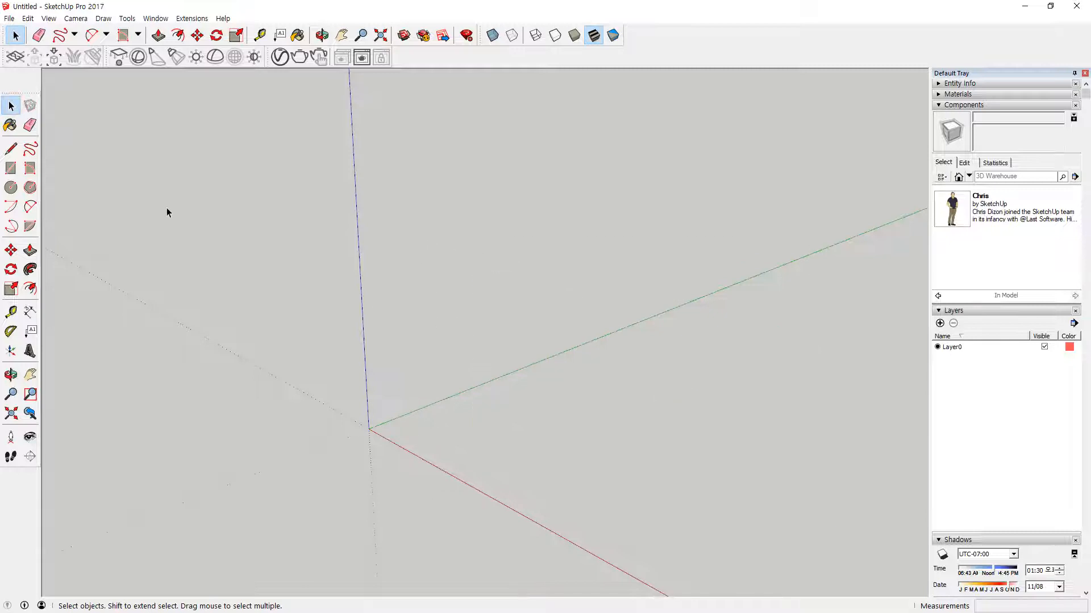
# Draw three circles: one about 293 mm in radius on the ground, one upright about 633 mm in radius, and a larger one around the origin.
pyautogui.click(11, 188)
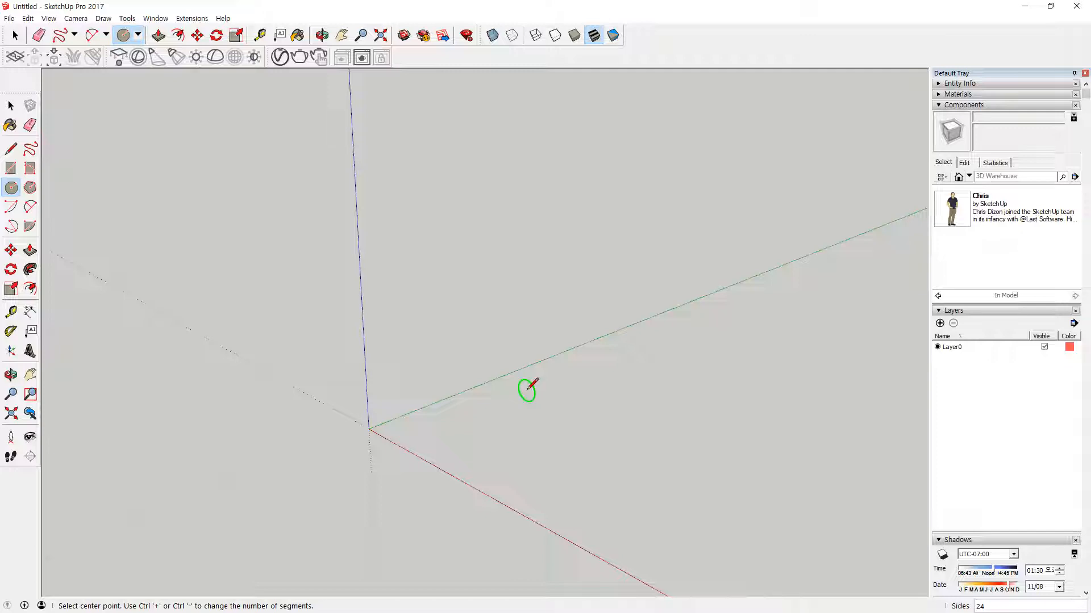
pyautogui.click(520, 409)
pyautogui.click(551, 399)
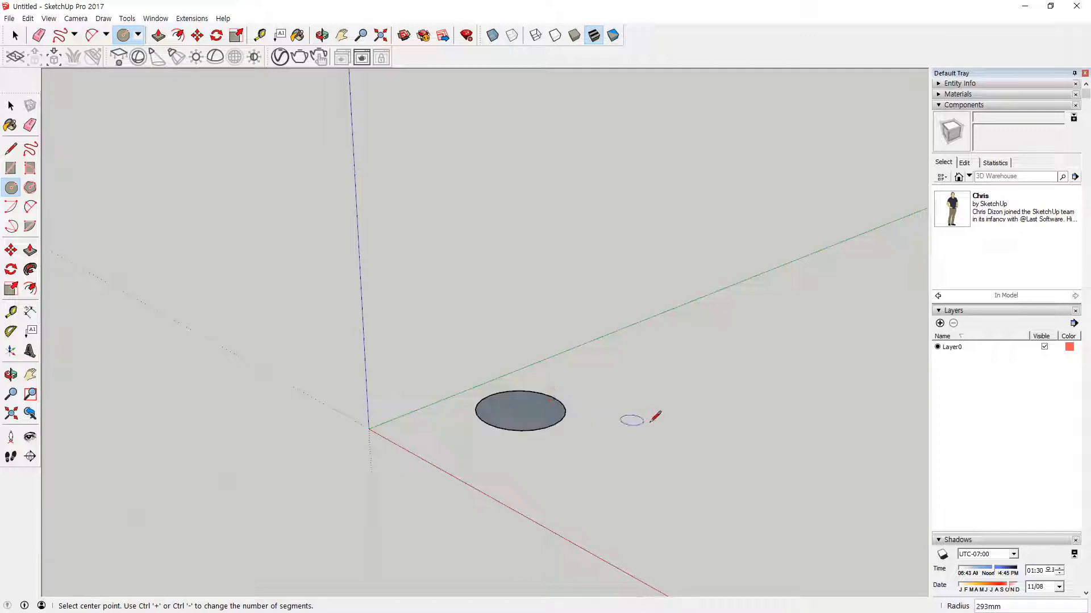
pyautogui.click(653, 431)
pyautogui.click(700, 391)
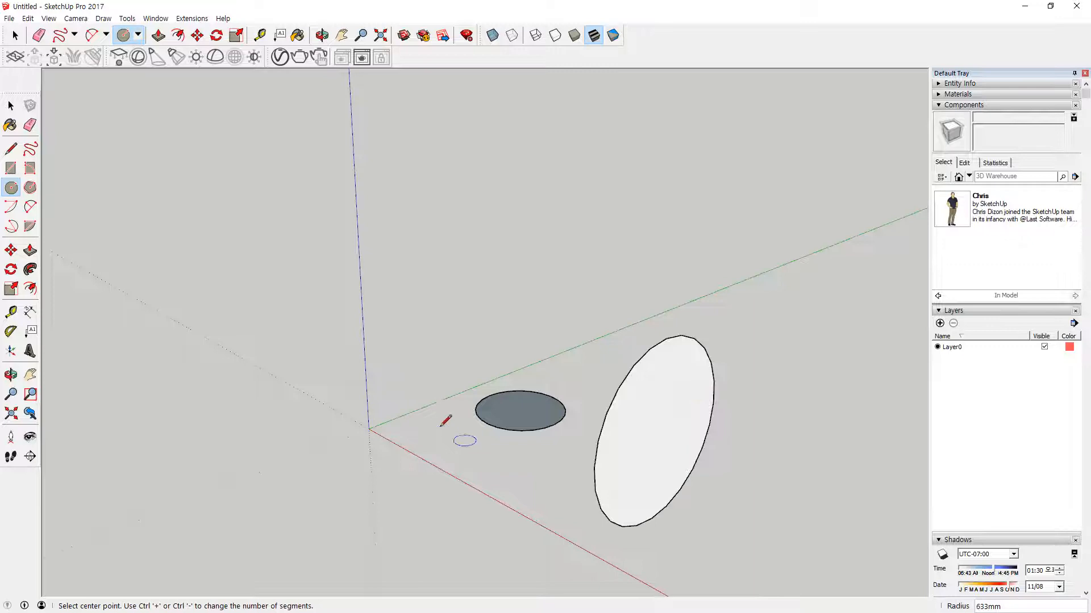
pyautogui.click(372, 429)
pyautogui.click(243, 386)
pyautogui.moveTo(241, 385)
pyautogui.mouseDown(button='middle')
pyautogui.moveTo(748, 366)
pyautogui.moveTo(901, 328)
pyautogui.moveTo(608, 385)
pyautogui.moveTo(504, 304)
pyautogui.mouseUp(button='middle')
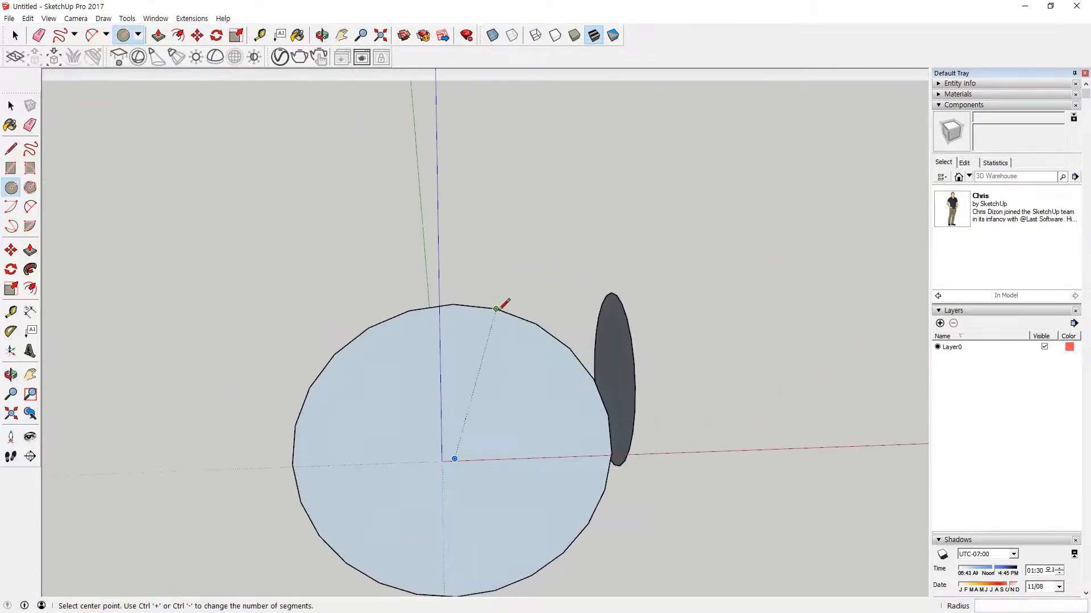
# Push/Pull the large upright circle around the origin about 1089 mm into a cylinder.
pyautogui.scroll(2, 454, 324)
pyautogui.scroll(2, 409, 337)
pyautogui.moveTo(455, 290)
pyautogui.mouseDown()
pyautogui.moveTo(608, 326)
pyautogui.moveTo(663, 372)
pyautogui.moveTo(689, 414)
pyautogui.mouseUp()
pyautogui.scroll(-3, 568, 359)
pyautogui.moveTo(555, 360)
pyautogui.mouseDown(button='middle')
pyautogui.moveTo(507, 392)
pyautogui.moveTo(346, 377)
pyautogui.moveTo(394, 370)
pyautogui.moveTo(352, 357)
pyautogui.mouseUp(button='middle')
pyautogui.click(30, 250)
pyautogui.moveTo(367, 390); pyautogui.dragTo(196, 404)
pyautogui.moveTo(353, 339)
pyautogui.mouseDown()
pyautogui.moveTo(455, 463)
pyautogui.moveTo(427, 462)
pyautogui.mouseUp()
pyautogui.moveTo(354, 367); pyautogui.dragTo(396, 339)
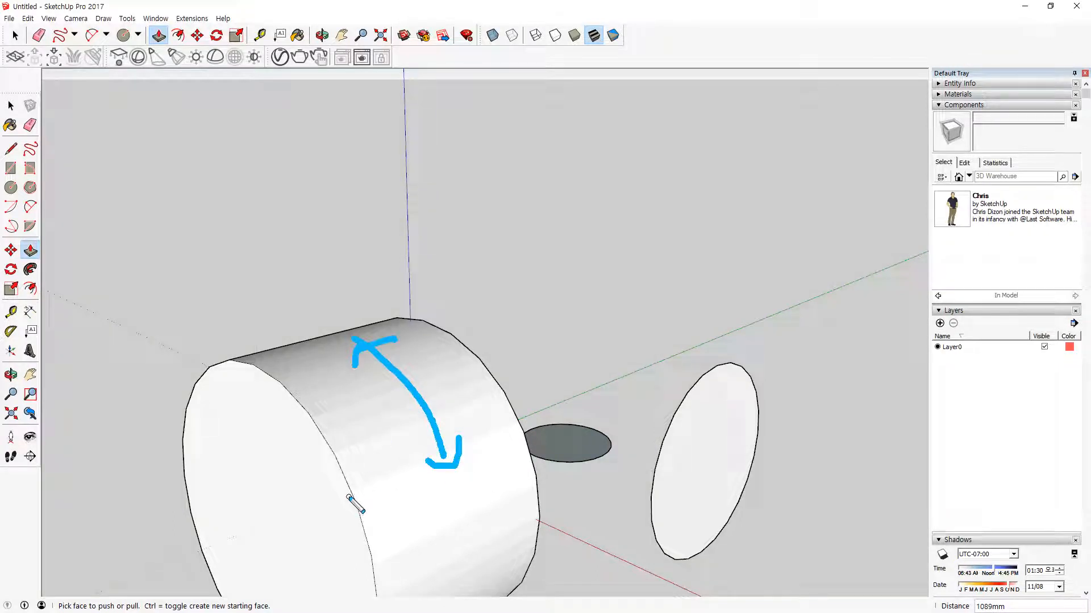
pyautogui.moveTo(418, 494)
pyautogui.mouseDown()
pyautogui.moveTo(382, 374)
pyautogui.moveTo(438, 493)
pyautogui.mouseUp()
pyautogui.press('Escape')
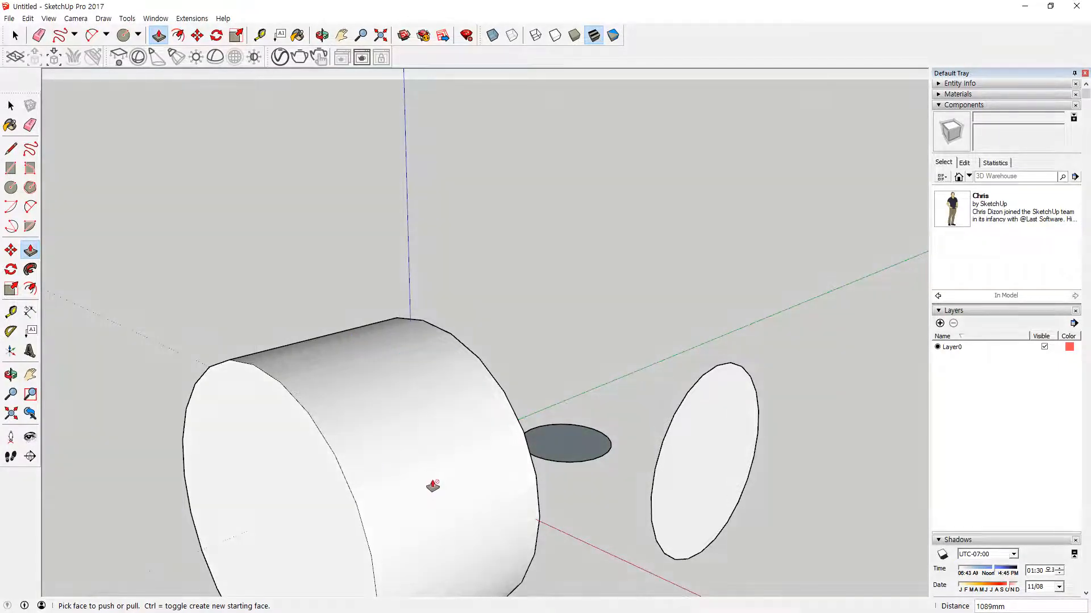
# Undo the cylinder extrusion and the three drawn circles.
pyautogui.hotkey('ctrl', 'z')
pyautogui.hotkey('ctrl', 'z')
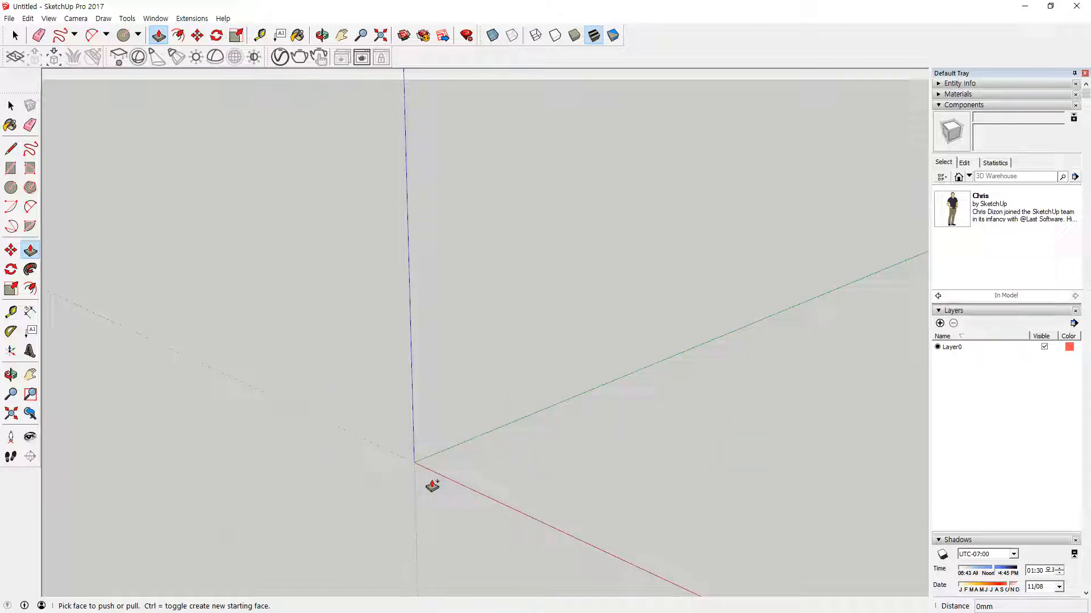
pyautogui.press('space')
# Draw a circle with an exact radius flat on the ground beside the green axis.
pyautogui.click(11, 187)
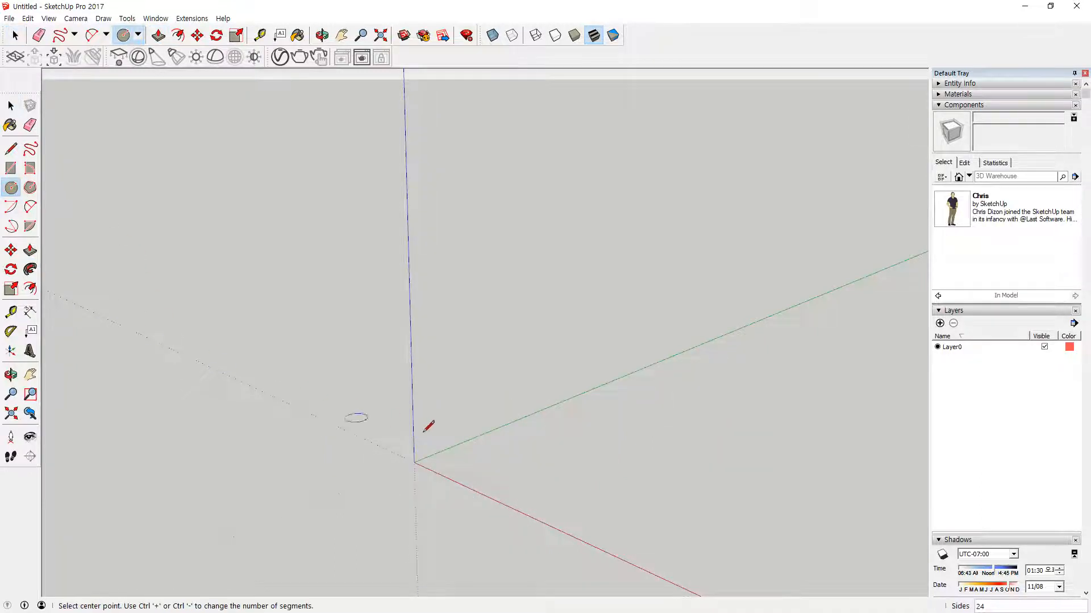
pyautogui.click(572, 434)
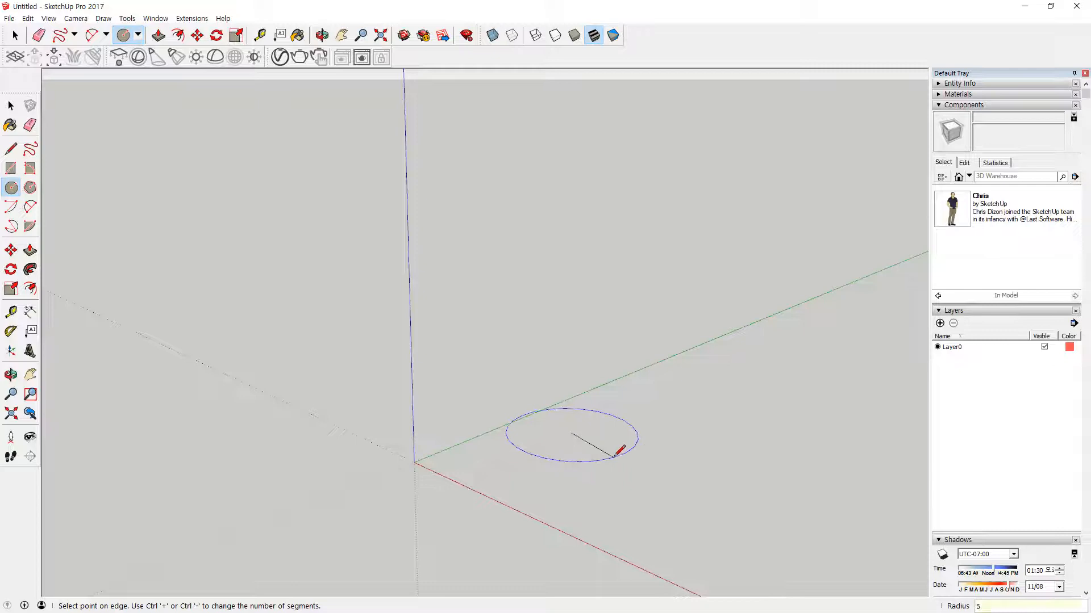
pyautogui.press('Return')
pyautogui.moveTo(820, 475); pyautogui.dragTo(439, 423, button='middle')
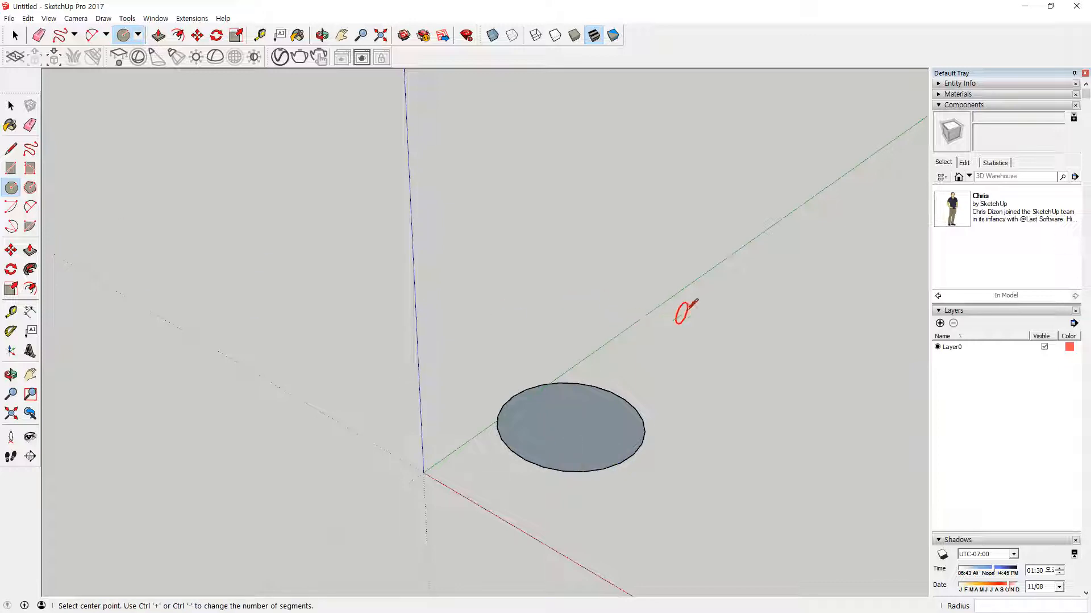
# Draw an upright circle facing the red axis with a 300 mm radius, centred on the green axis behind the ground circle.
pyautogui.click(689, 283)
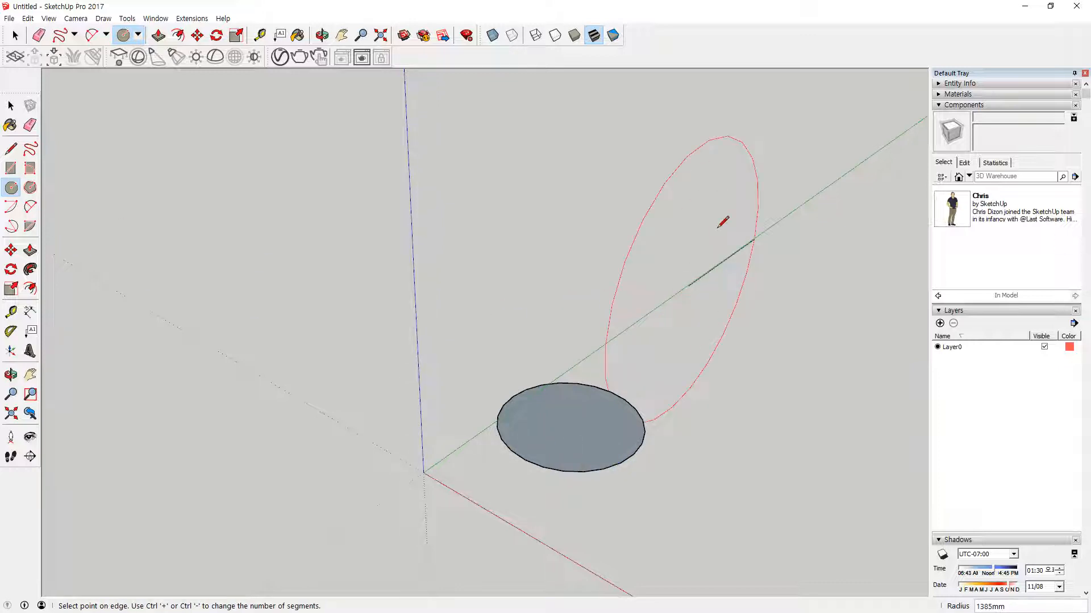
pyautogui.write('300')
pyautogui.press('Return')
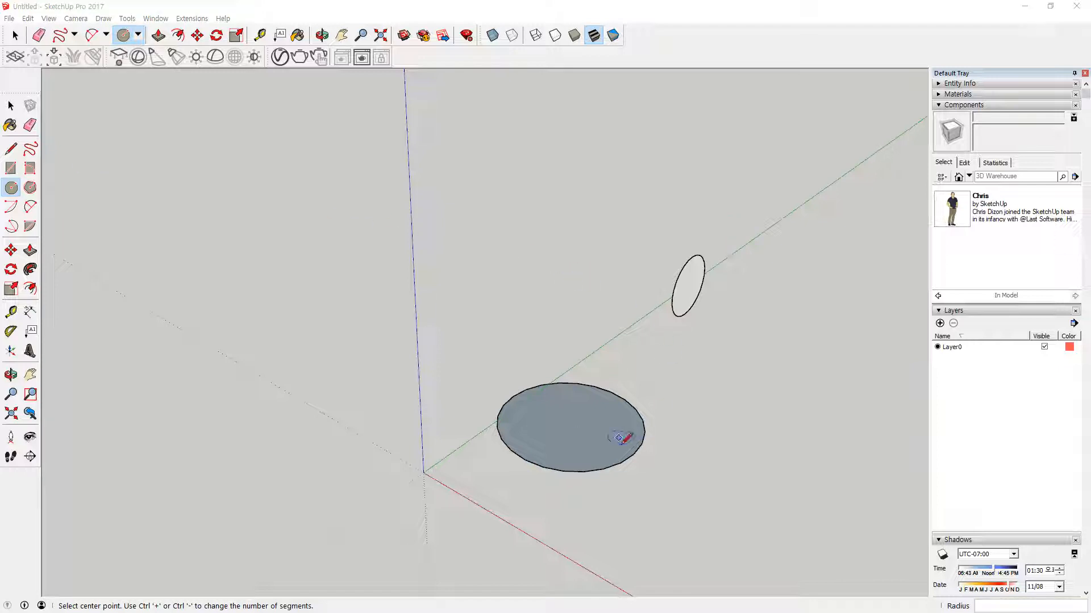
pyautogui.scroll(5, 657, 440)
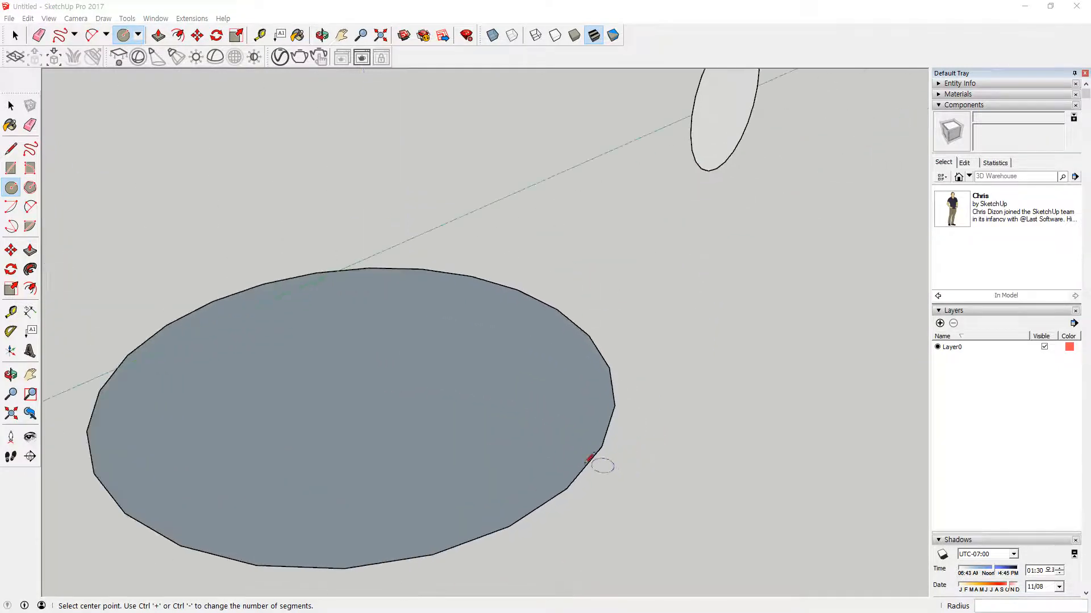
pyautogui.scroll(-6, 509, 445)
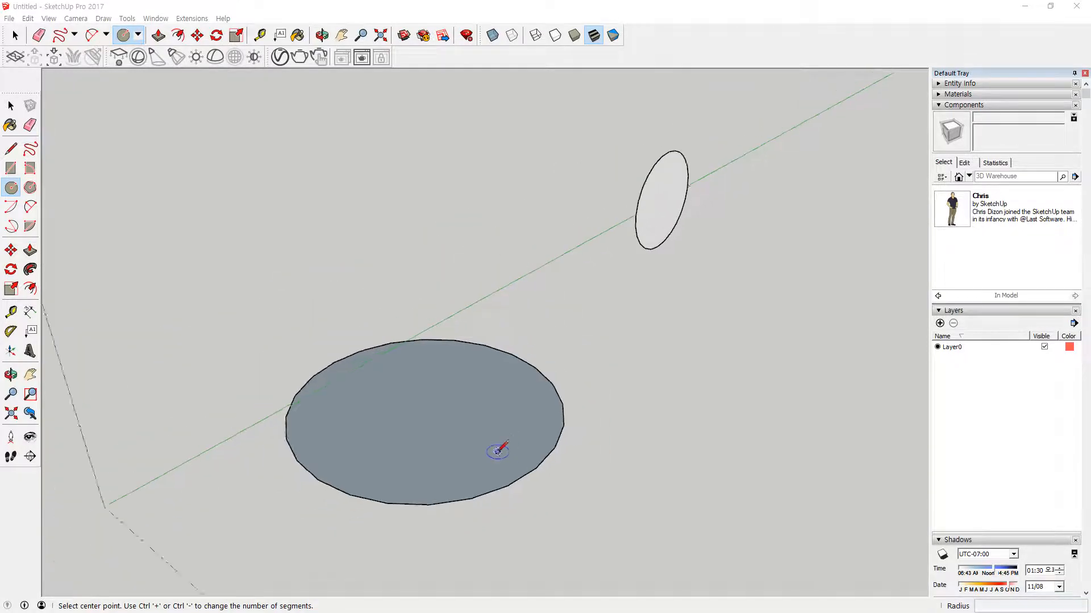
# Select both circles and delete them.
pyautogui.press('space')
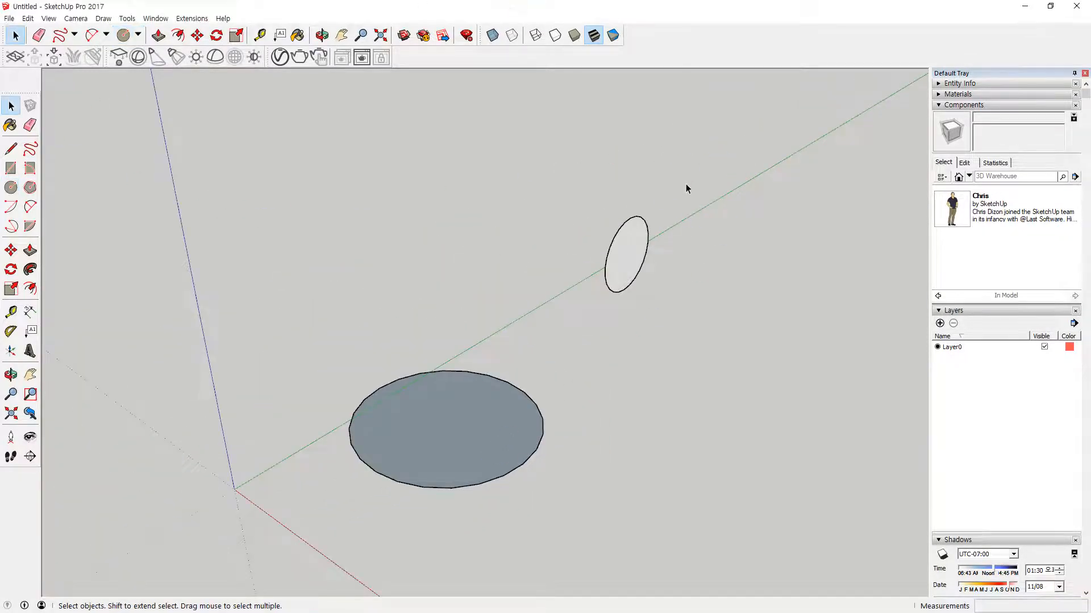
pyautogui.moveTo(209, 569); pyautogui.dragTo(211, 567)
pyautogui.press('Delete')
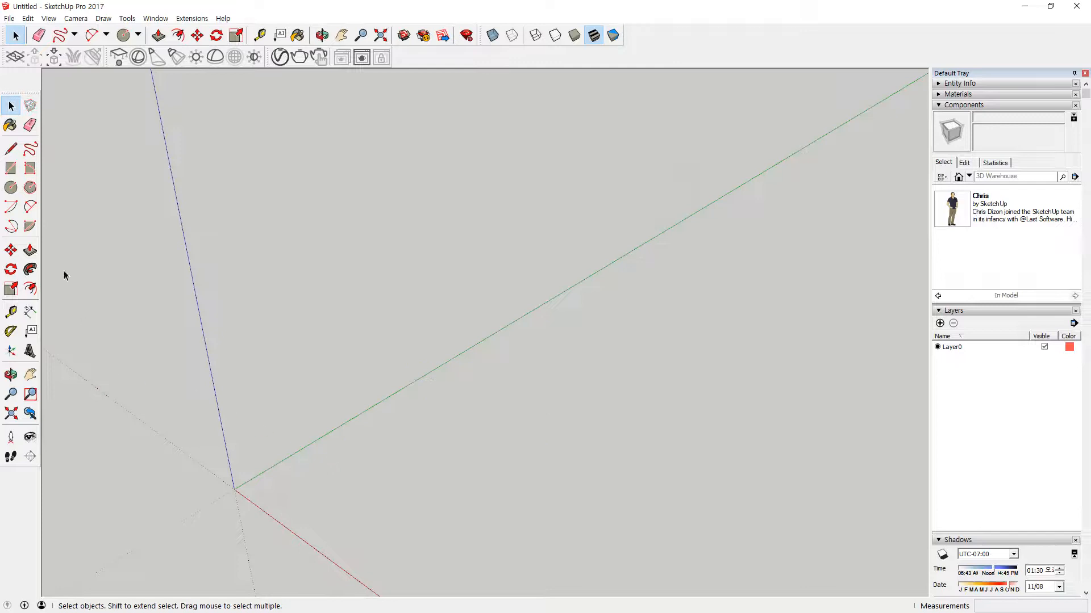
# Set the Circle tool to 8 sides and draw a circle about 240 mm in radius on the ground between the red and green axes.
pyautogui.click(17, 190)
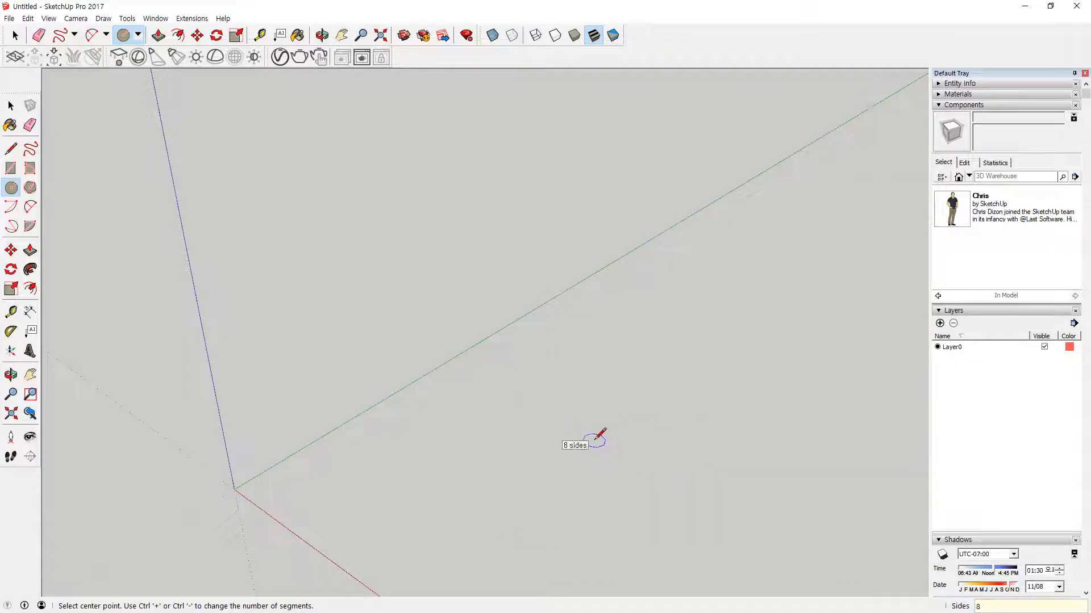
pyautogui.click(478, 457)
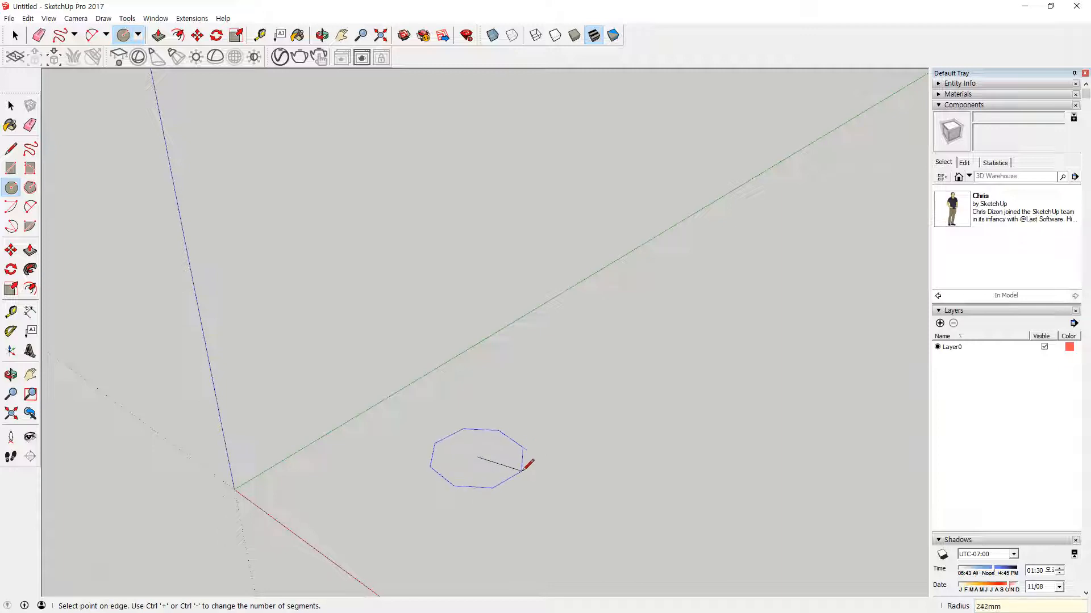
pyautogui.click(526, 479)
pyautogui.scroll(3, 499, 468)
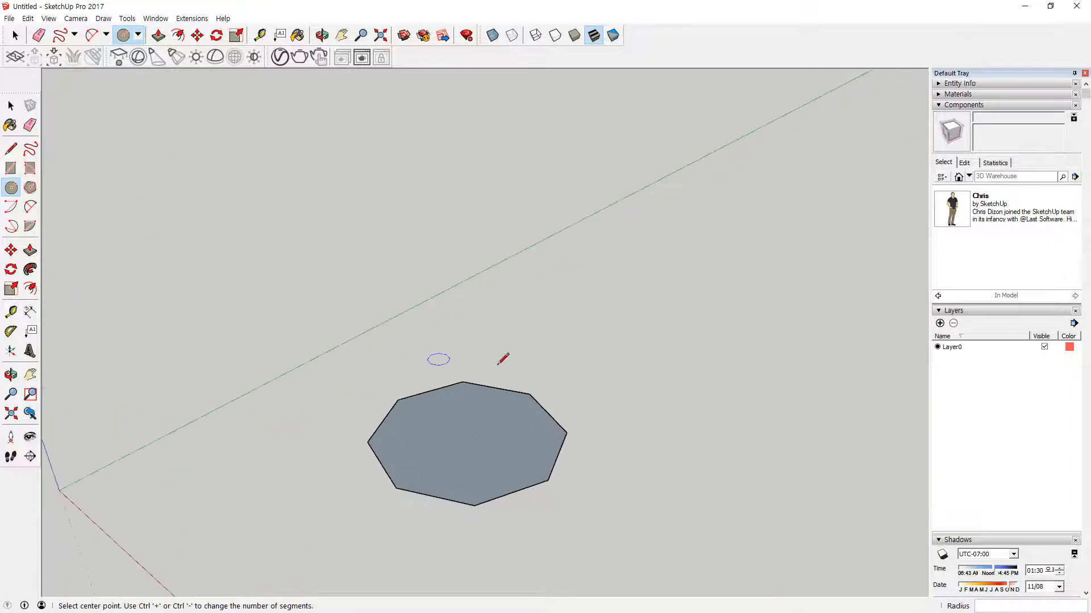
# Push/Pull the 8-sided circle upward about 582 mm into a solid.
pyautogui.click(30, 249)
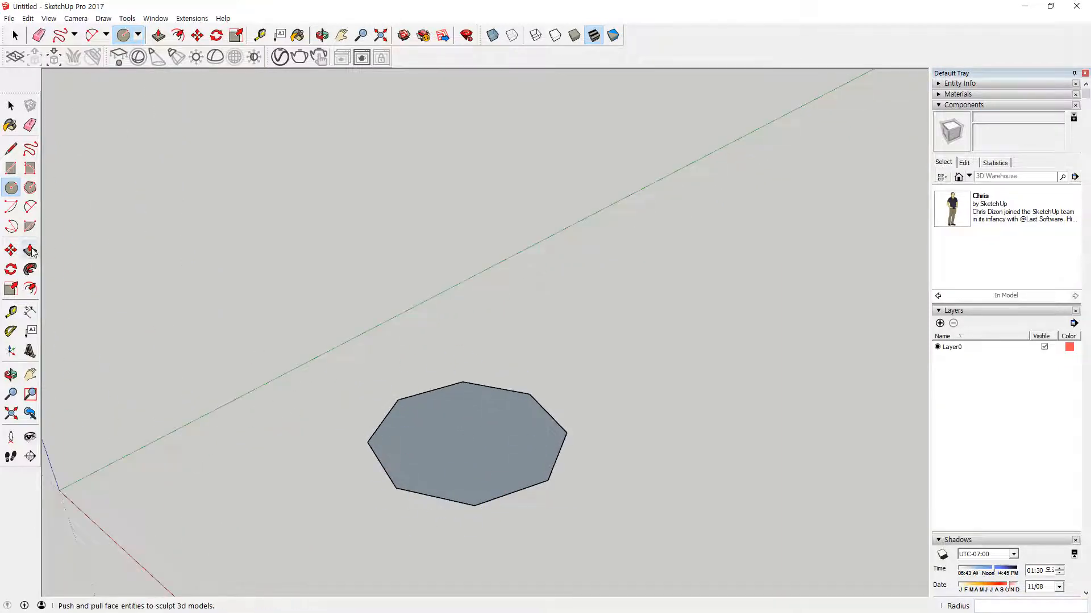
pyautogui.moveTo(454, 437); pyautogui.dragTo(454, 255)
pyautogui.moveTo(590, 329)
pyautogui.mouseDown()
pyautogui.moveTo(487, 419)
pyautogui.moveTo(347, 364)
pyautogui.moveTo(353, 350)
pyautogui.mouseUp()
pyautogui.moveTo(566, 343); pyautogui.dragTo(601, 361)
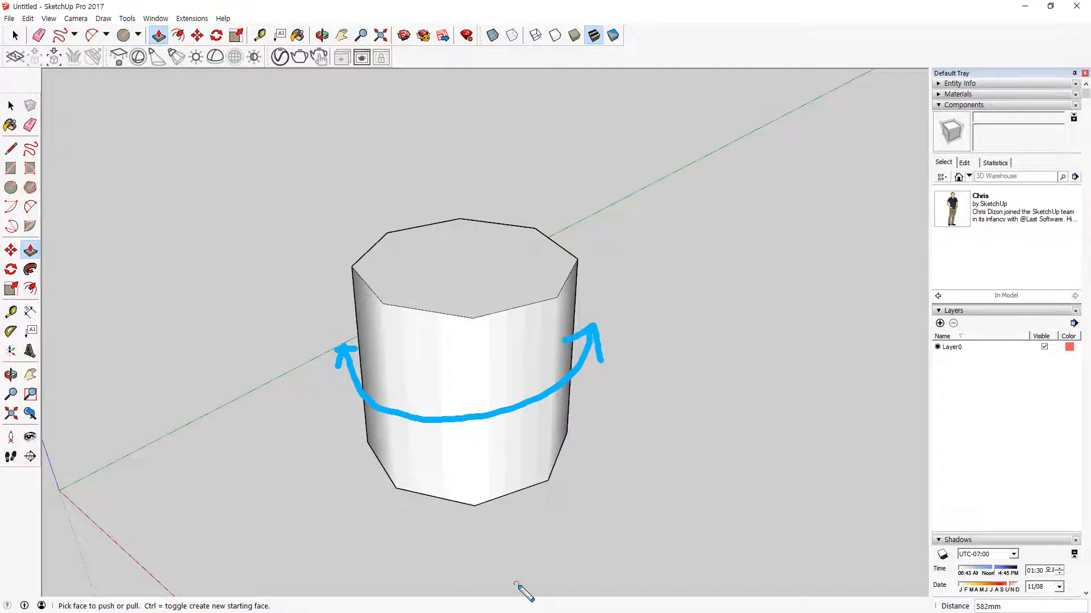
pyautogui.press('o')
pyautogui.moveTo(365, 402)
pyautogui.mouseDown()
pyautogui.moveTo(74, 377)
pyautogui.moveTo(358, 414)
pyautogui.moveTo(366, 460)
pyautogui.mouseUp()
pyautogui.press('p')
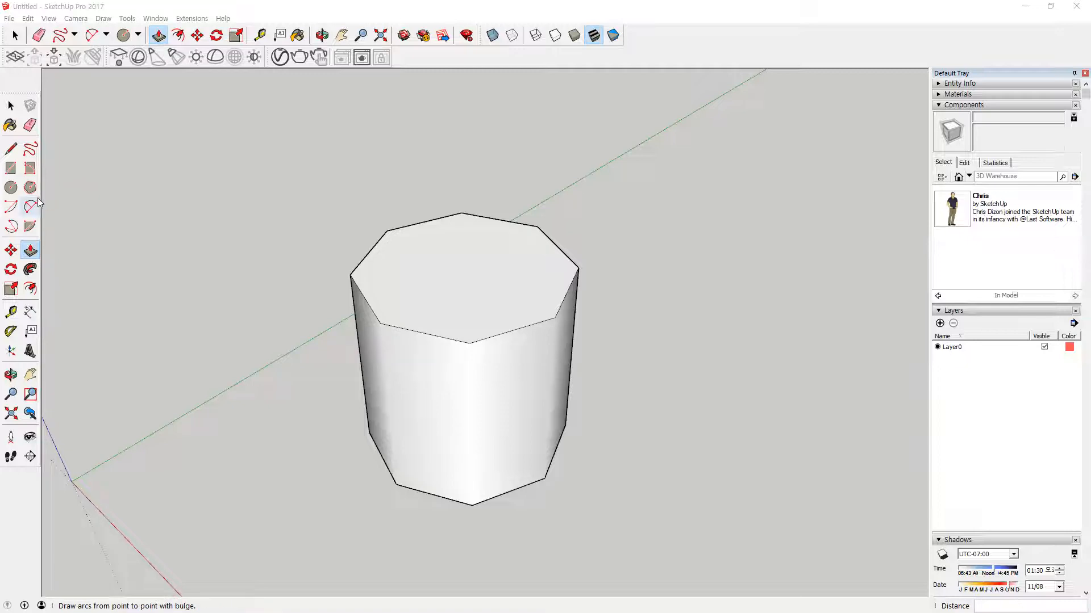
pyautogui.hotkey('ctrl', 'shift', '3')
pyautogui.moveTo(46, 202)
pyautogui.mouseDown()
pyautogui.moveTo(20, 200)
pyautogui.moveTo(36, 174)
pyautogui.mouseUp()
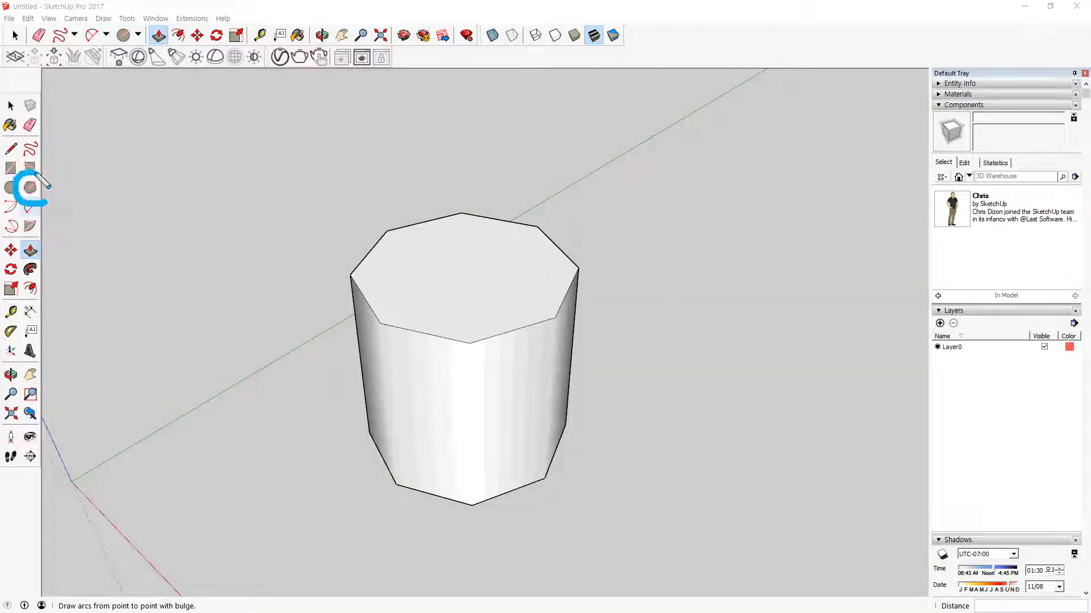
# Draw a six-sided inscribed polygon with a radius of about 217 mm on the ground beside the cylinder-like solid.
pyautogui.click(30, 188)
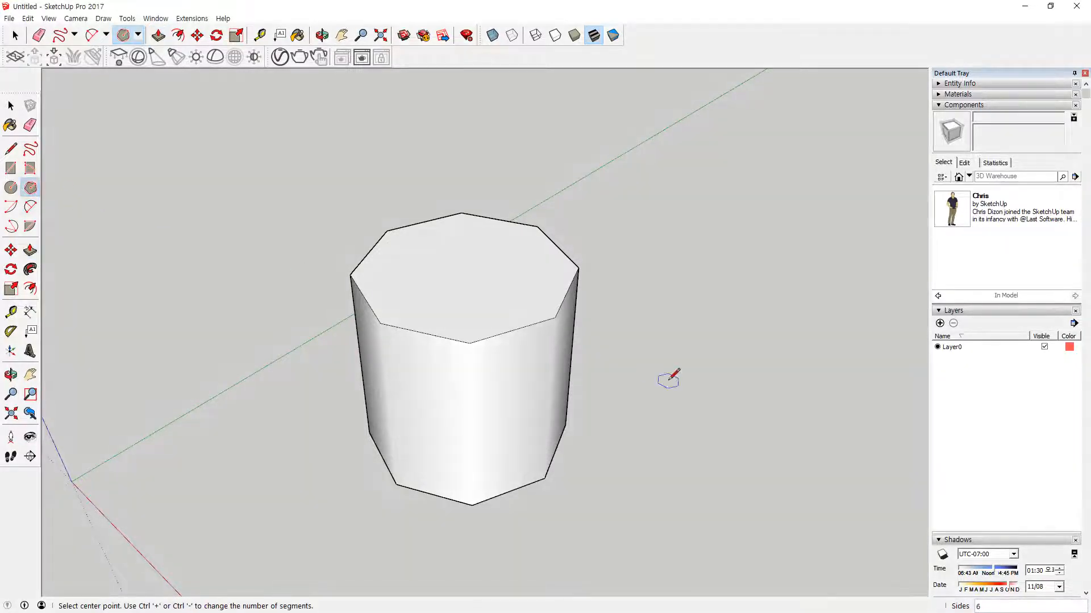
pyautogui.scroll(-3, 738, 395)
pyautogui.moveTo(738, 394)
pyautogui.keyDown('shift'); pyautogui.mouseDown(button='middle')
pyautogui.moveTo(488, 295)
pyautogui.moveTo(518, 353)
pyautogui.mouseUp(button='middle'); pyautogui.keyUp('shift')
pyautogui.click(534, 282)
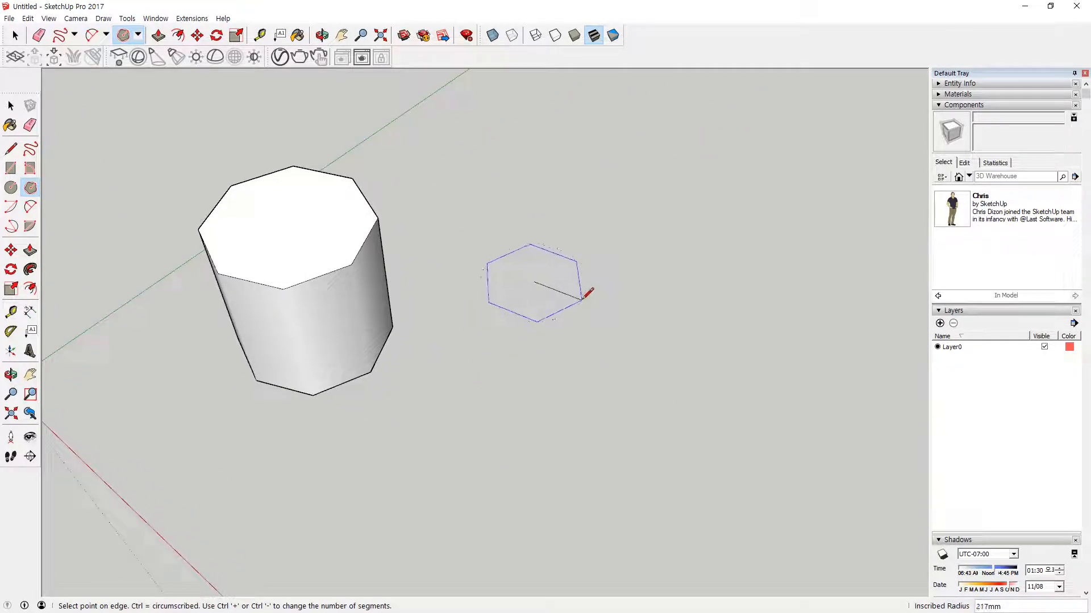
pyautogui.click(582, 298)
# Push/Pull the hexagon up about 613 mm to form a prism.
pyautogui.press('p')
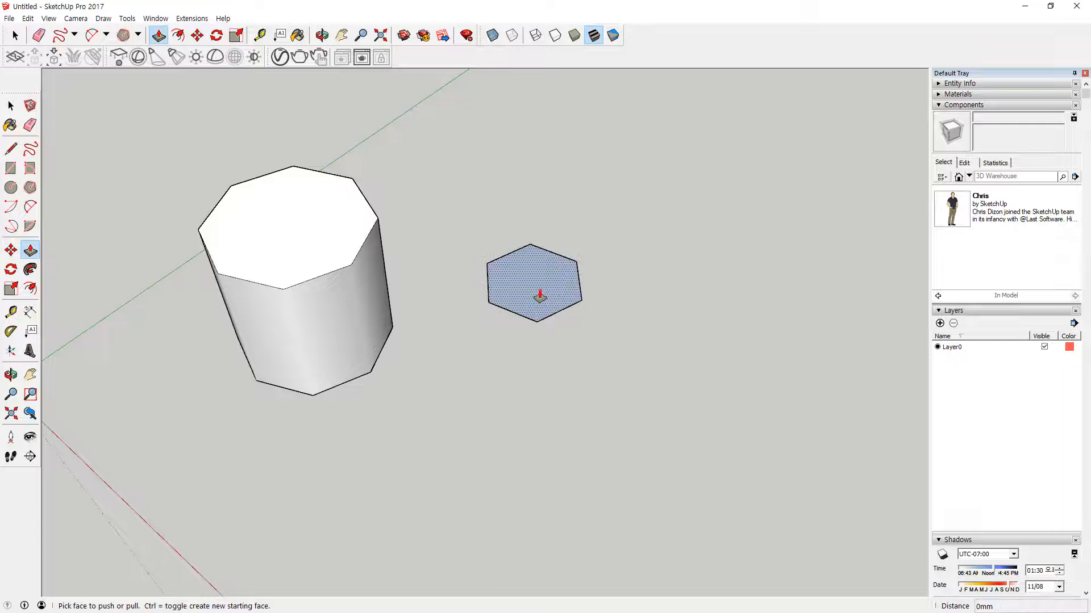
pyautogui.click(541, 296)
pyautogui.click(526, 177)
pyautogui.moveTo(476, 330); pyautogui.dragTo(331, 236, button='middle')
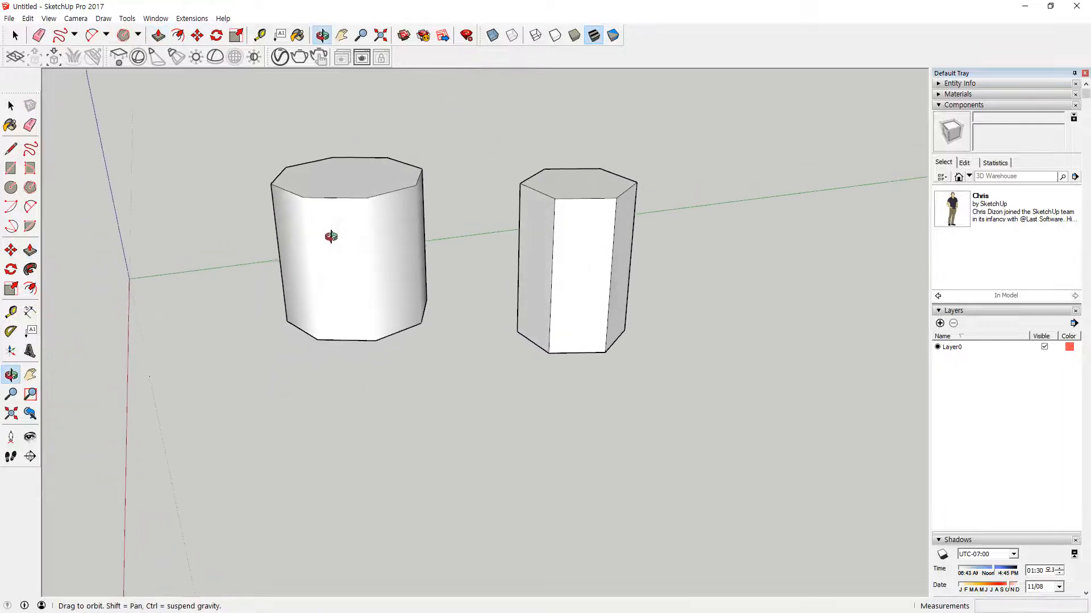
pyautogui.moveTo(360, 417)
pyautogui.mouseDown()
pyautogui.moveTo(365, 332)
pyautogui.moveTo(343, 348)
pyautogui.mouseUp()
pyautogui.moveTo(357, 325); pyautogui.dragTo(399, 359)
pyautogui.moveTo(538, 448)
pyautogui.mouseDown()
pyautogui.moveTo(550, 369)
pyautogui.moveTo(615, 394)
pyautogui.mouseUp()
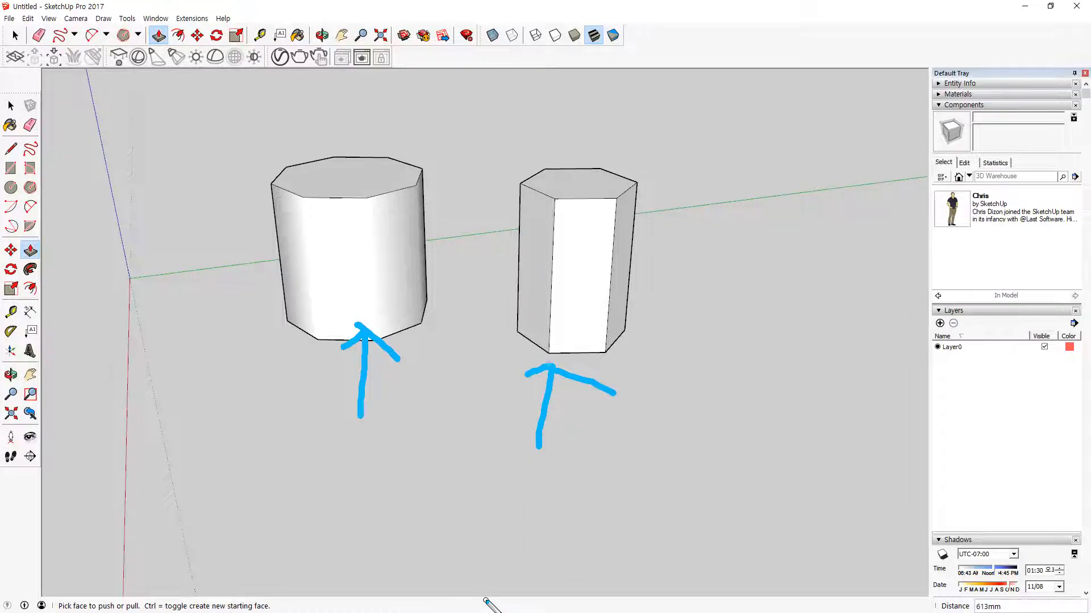
pyautogui.moveTo(375, 496)
pyautogui.mouseDown(button='middle')
pyautogui.moveTo(421, 397)
pyautogui.moveTo(152, 290)
pyautogui.mouseUp(button='middle')
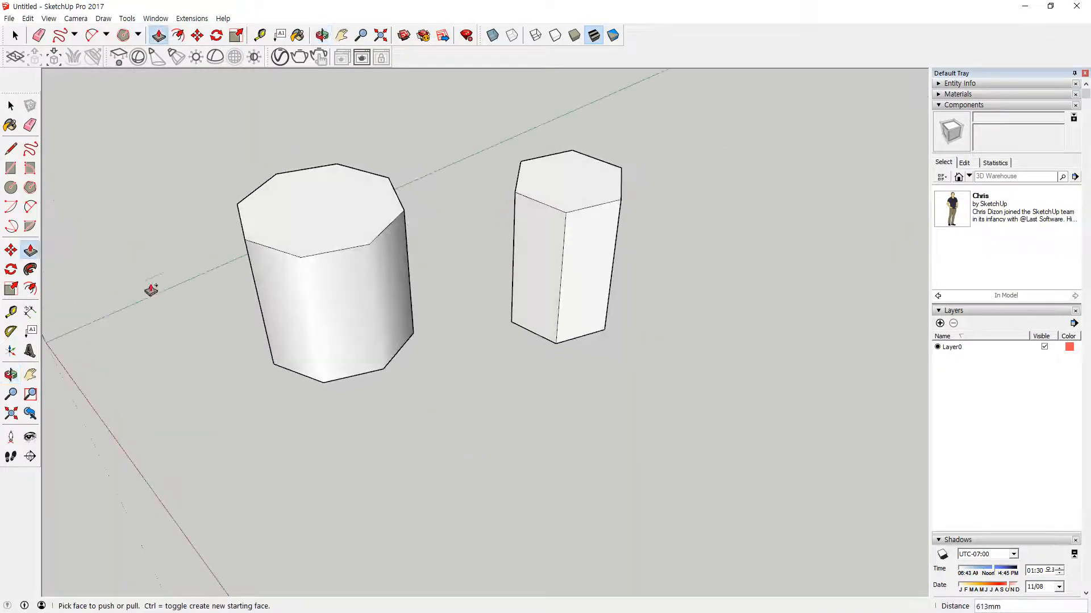
# Draw an eight-sided inscribed polygon with a radius of about 238 mm on the ground in front of the hexagonal prism.
pyautogui.click(31, 187)
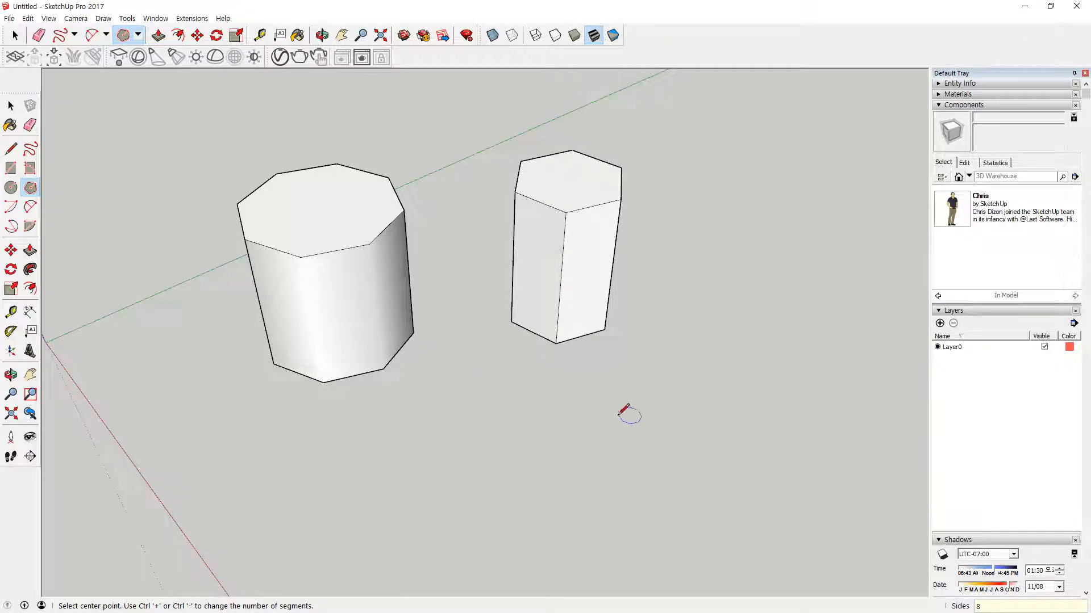
pyautogui.click(620, 436)
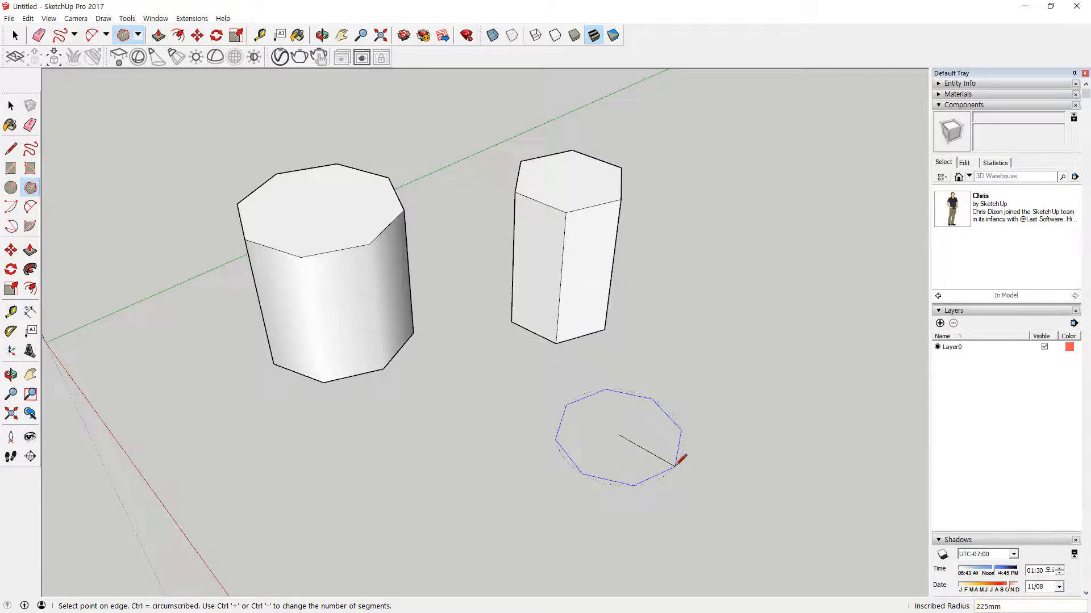
pyautogui.click(677, 467)
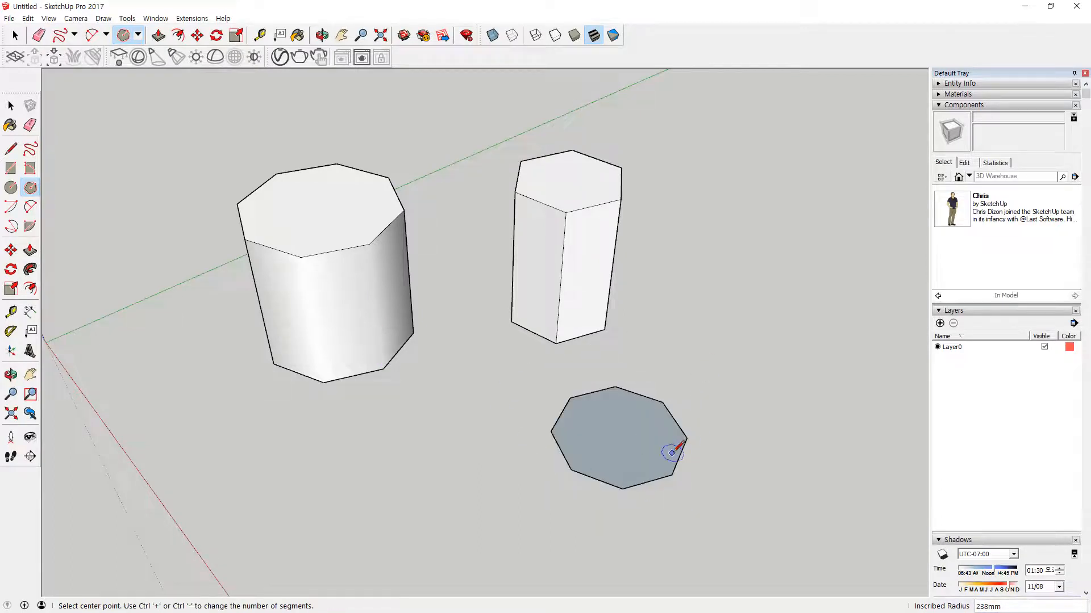
# Push/Pull the octagon up 582 mm, matching the top face of the smooth-sided solid.
pyautogui.press('p')
pyautogui.click(659, 439)
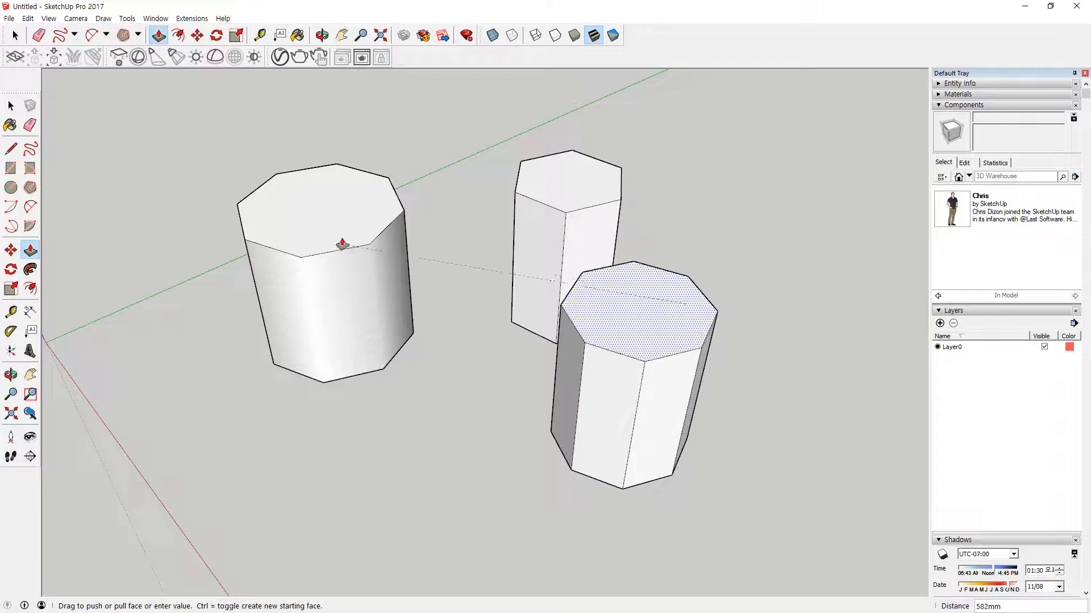
pyautogui.click(342, 224)
pyautogui.moveTo(386, 360)
pyautogui.mouseDown(button='middle')
pyautogui.moveTo(467, 401)
pyautogui.moveTo(368, 340)
pyautogui.mouseUp(button='middle')
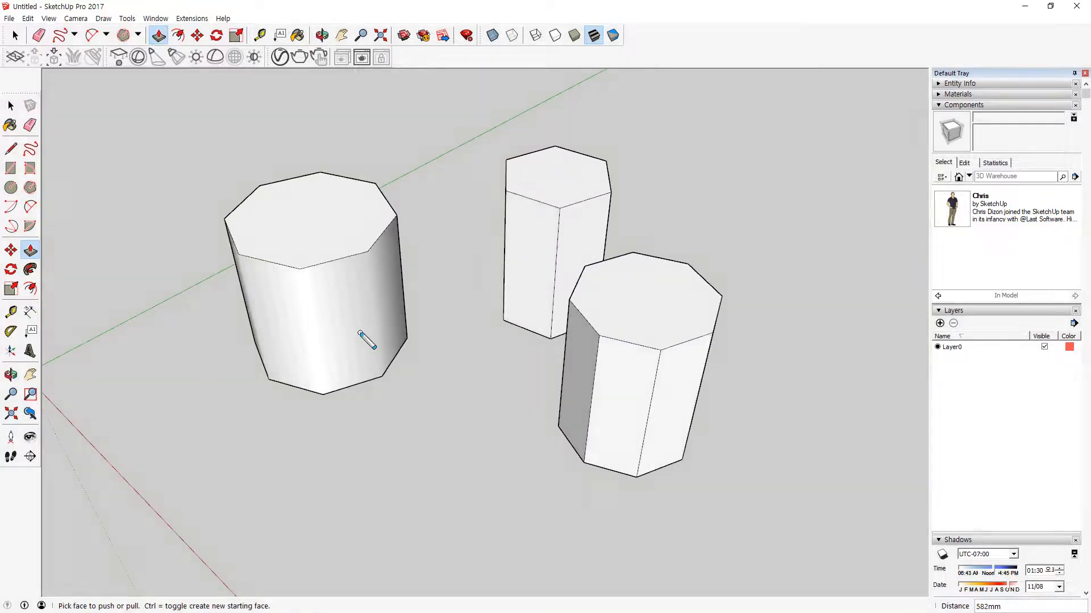
pyautogui.moveTo(380, 459)
pyautogui.mouseDown()
pyautogui.moveTo(352, 365)
pyautogui.moveTo(396, 379)
pyautogui.mouseUp()
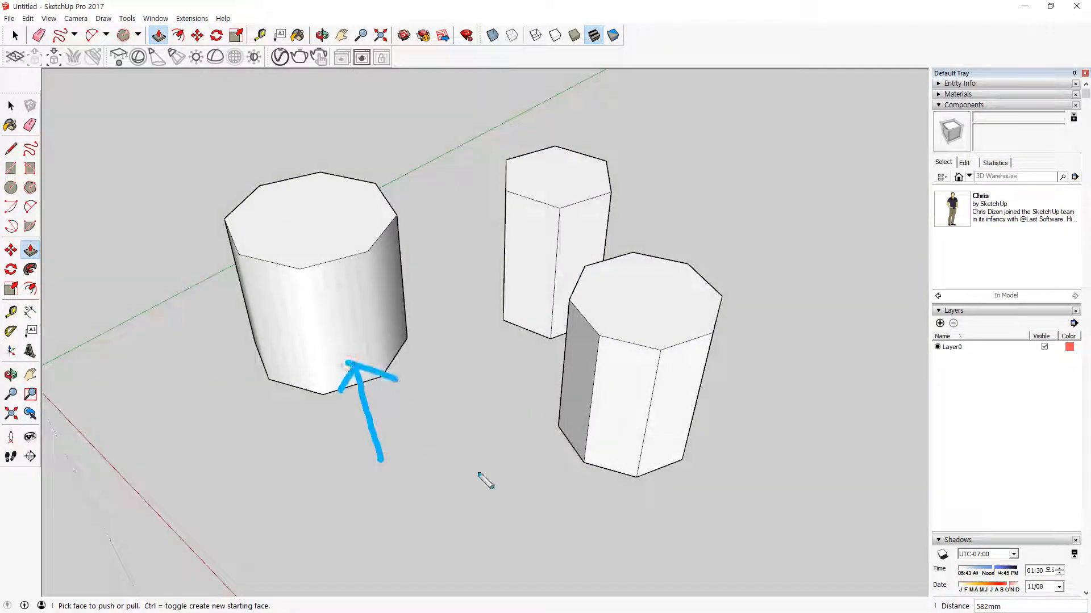
pyautogui.moveTo(490, 481)
pyautogui.mouseDown()
pyautogui.moveTo(594, 439)
pyautogui.moveTo(588, 477)
pyautogui.mouseUp()
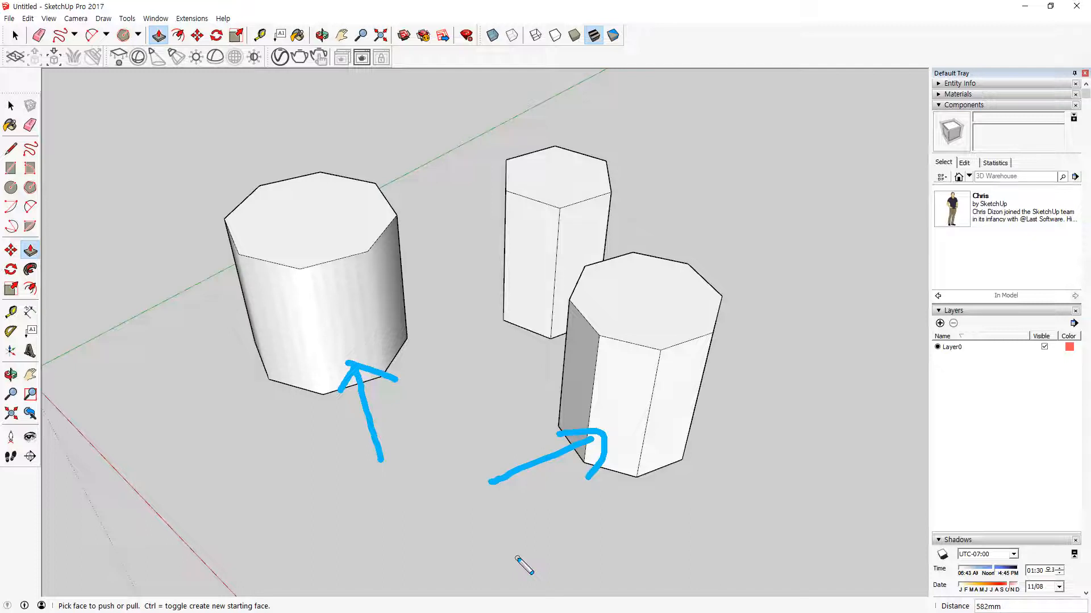
pyautogui.press('Escape')
# Start another eight-sided polygon, placing its center on the empty ground beside the octagonal prism.
pyautogui.scroll(-2, 603, 452)
pyautogui.moveTo(626, 448); pyautogui.dragTo(515, 401, button='middle')
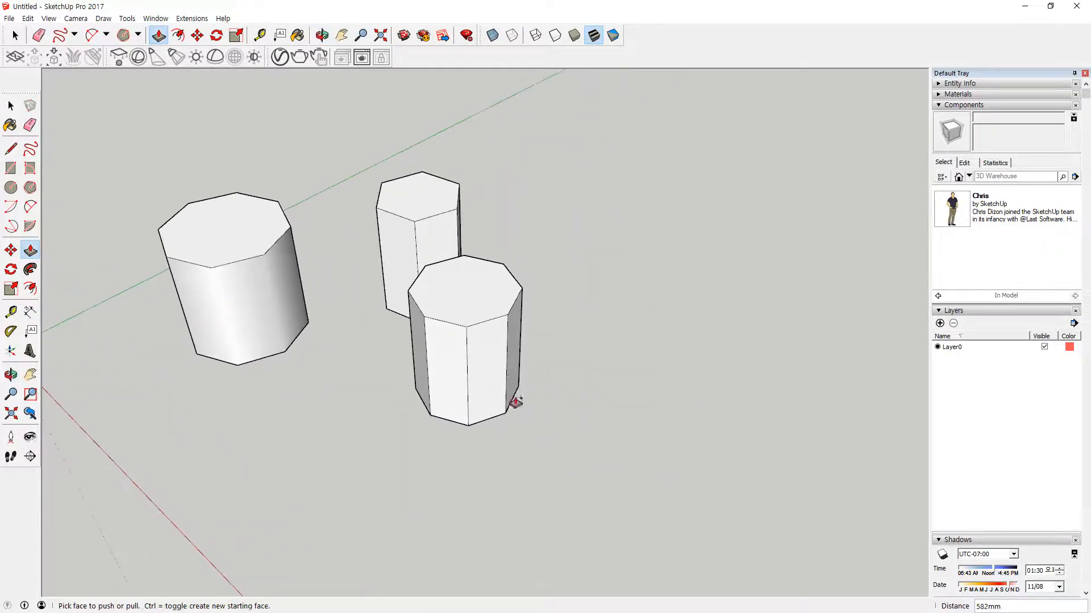
pyautogui.click(30, 187)
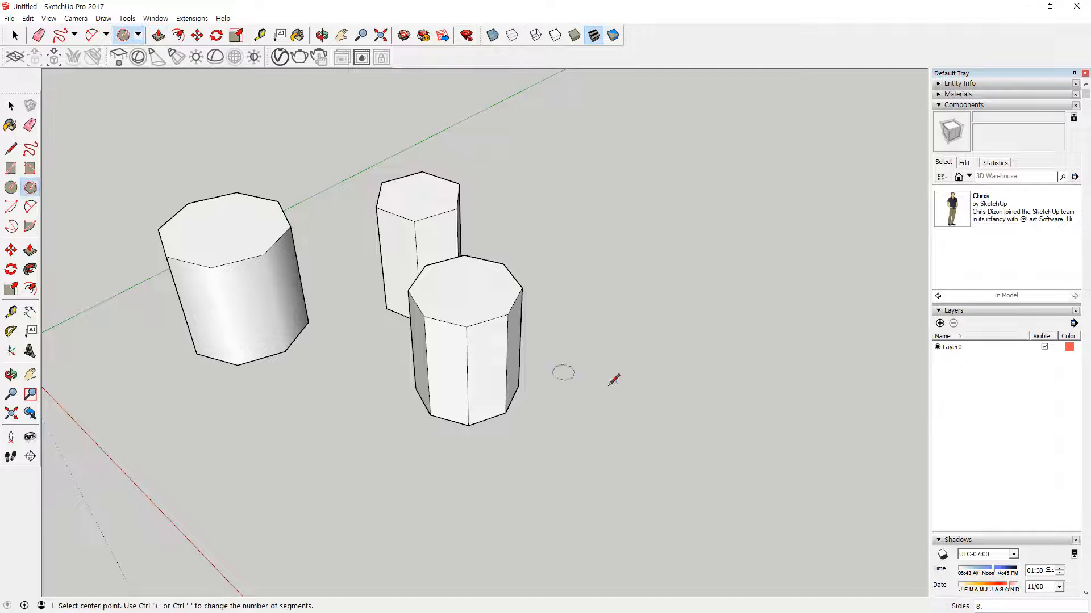
pyautogui.scroll(3, 625, 410)
pyautogui.click(627, 413)
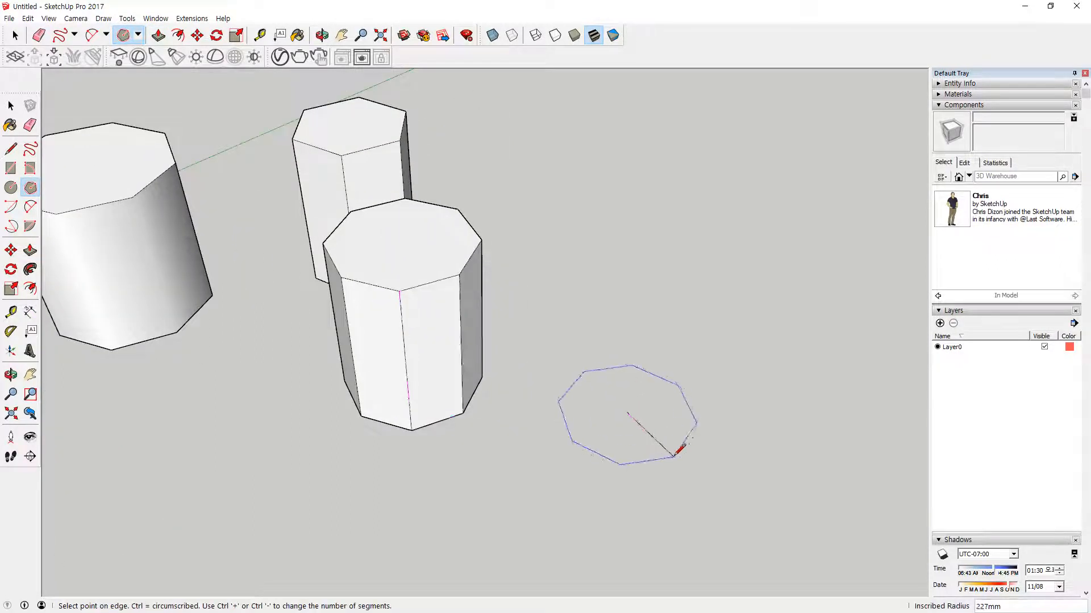
pyautogui.scroll(4, 680, 451)
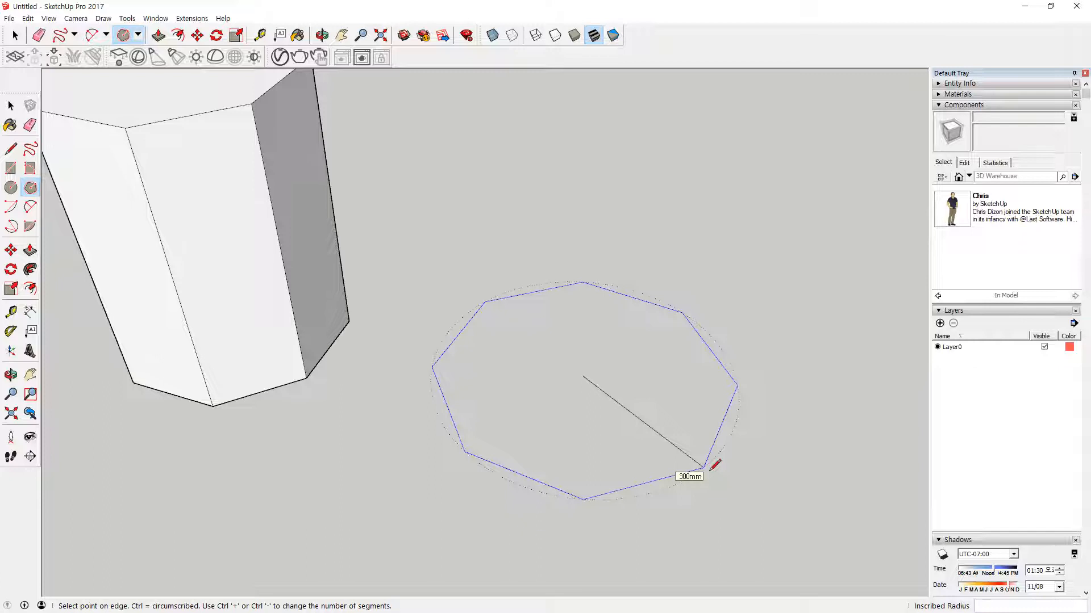
# Toggle the polygon between circumscribed and inscribed radius several times, and finish the octagon as inscribed.
pyautogui.press('ctrl')
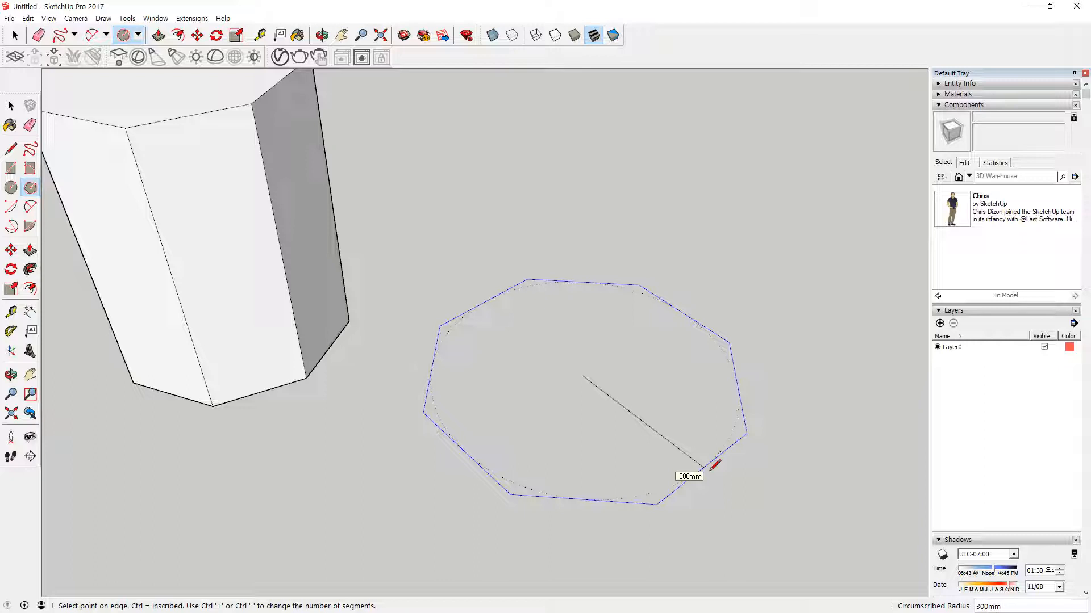
pyautogui.press('ctrl')
pyautogui.press('ctrl')
pyautogui.press('ctrl')
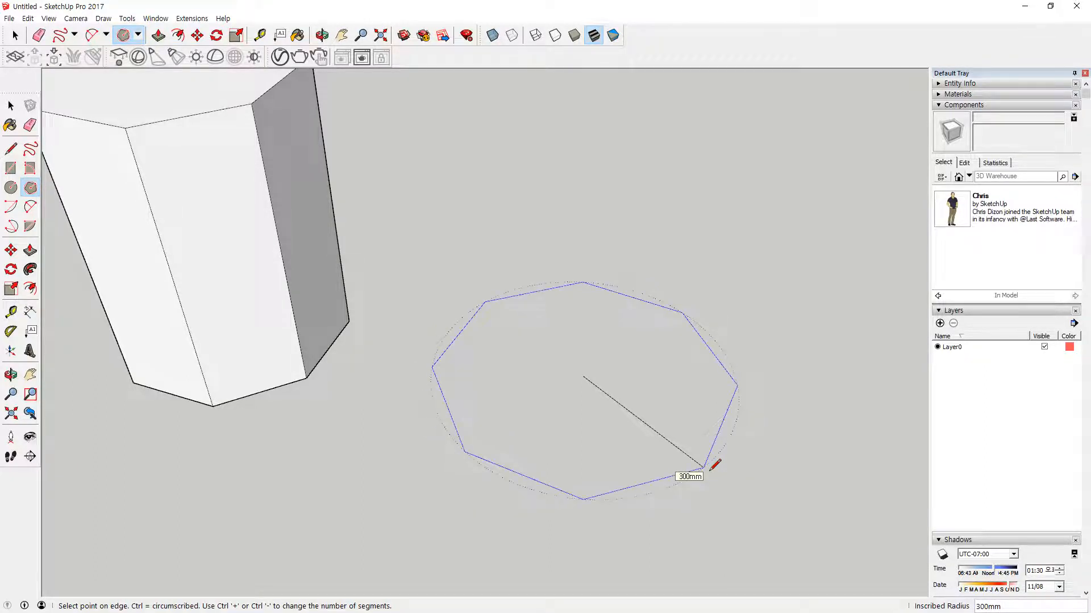
pyautogui.press('ctrl')
pyautogui.press('ctrl')
pyautogui.press('ctrl')
pyautogui.press('ctrl')
pyautogui.press('ctrl')
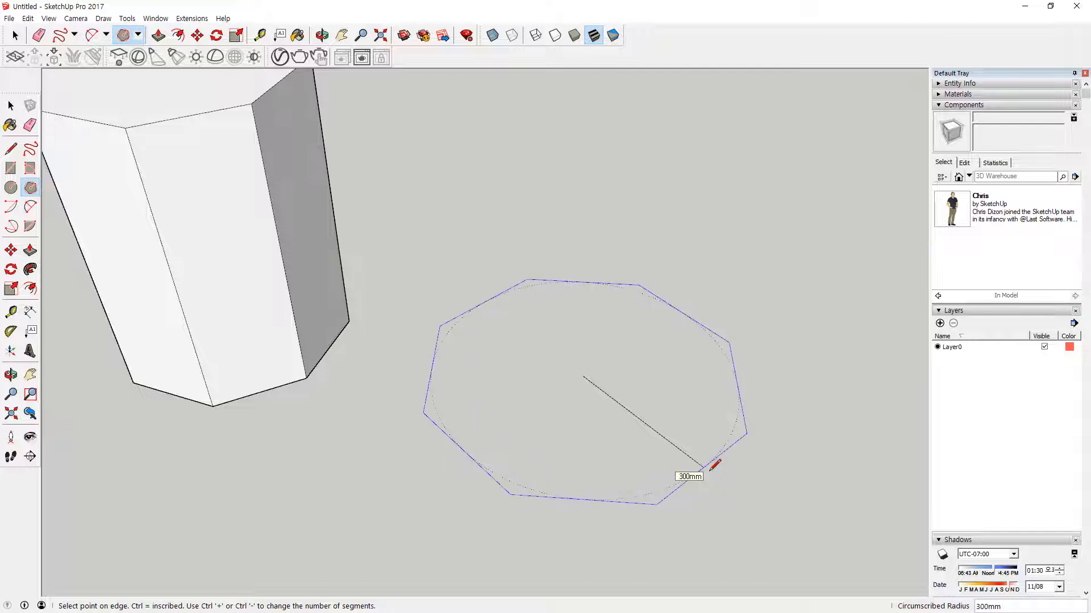
pyautogui.press('ctrl')
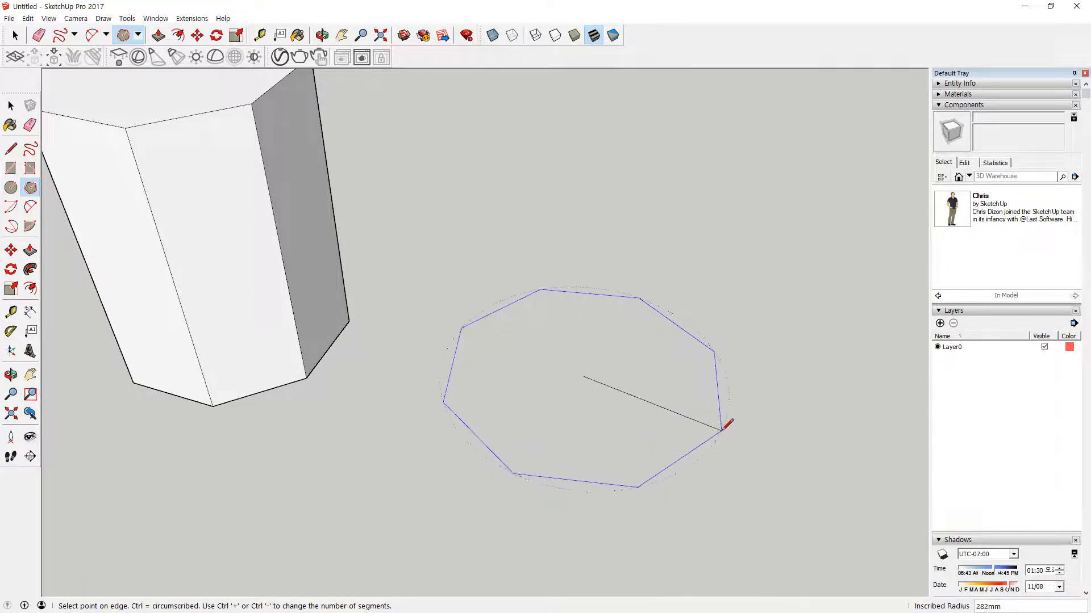
pyautogui.click(714, 451)
pyautogui.scroll(-5, 480, 467)
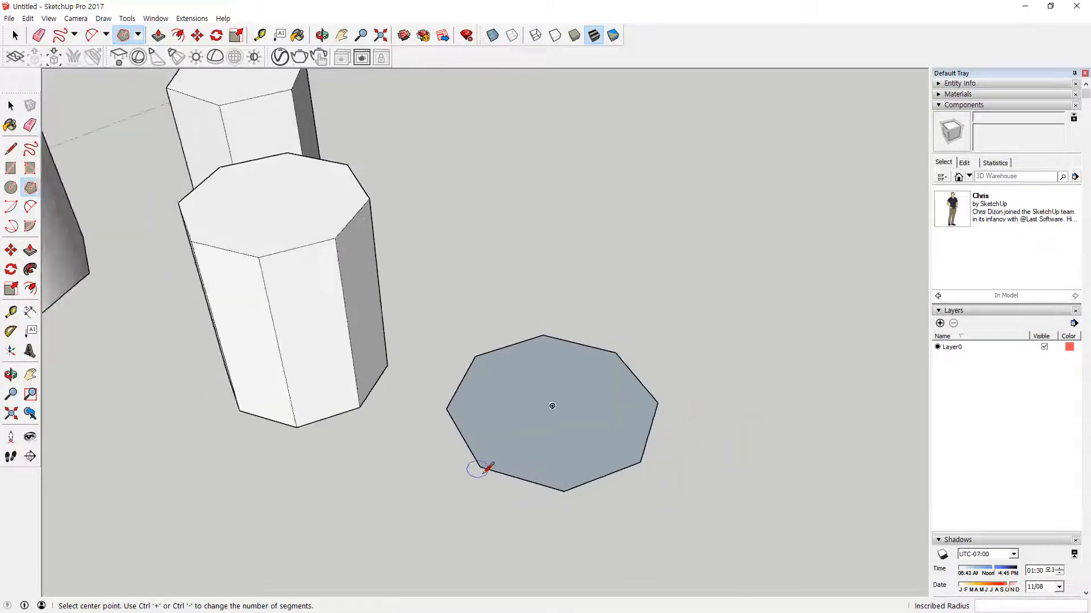
pyautogui.scroll(-2, 416, 432)
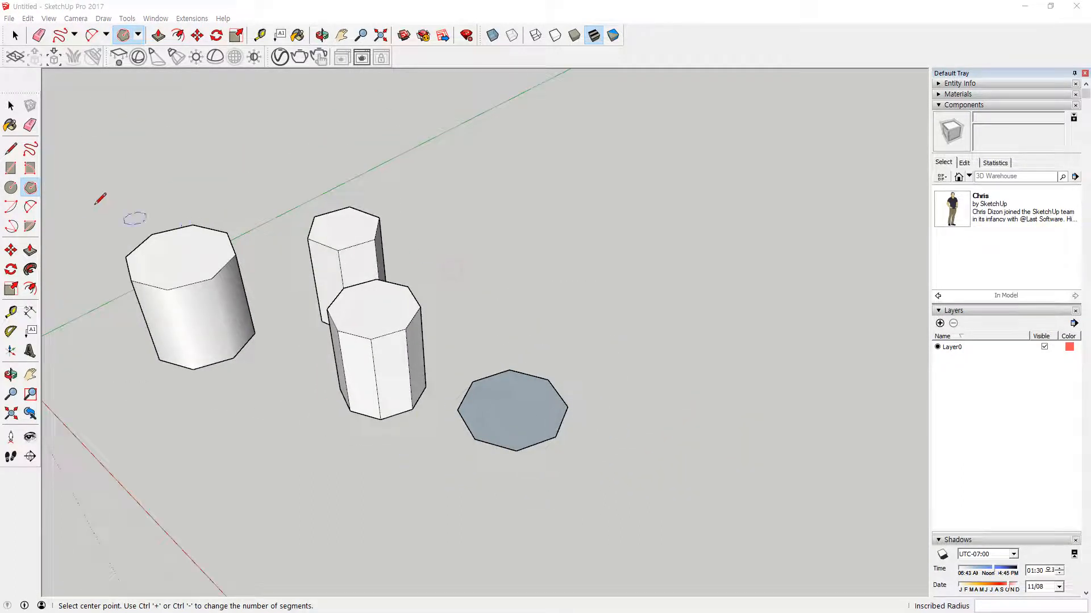
pyautogui.click(10, 208)
pyautogui.click(30, 208)
pyautogui.moveTo(48, 214)
pyautogui.mouseDown()
pyautogui.moveTo(3, 211)
pyautogui.moveTo(45, 212)
pyautogui.moveTo(12, 210)
pyautogui.mouseUp()
pyautogui.press('Escape')
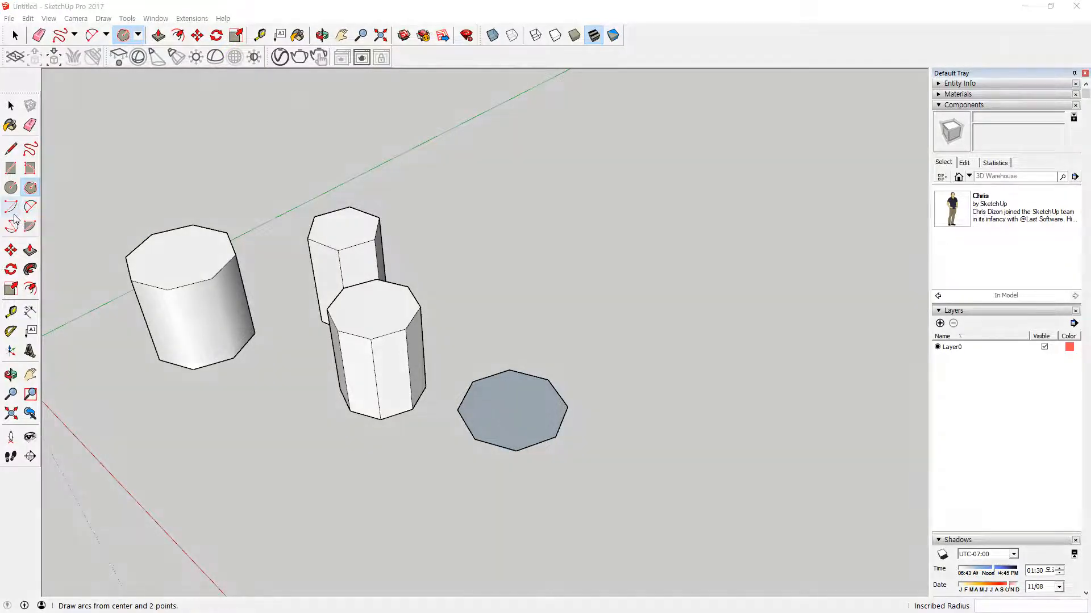
# Draw a center-point arc of about 107 degrees on the ground behind the flat octagon.
pyautogui.click(11, 208)
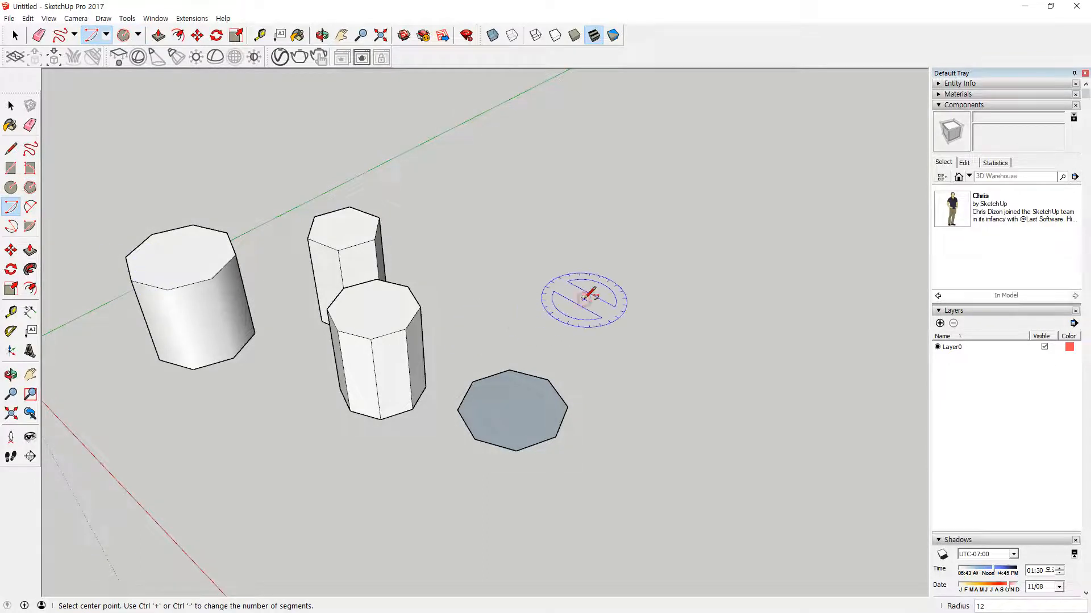
pyautogui.click(664, 329)
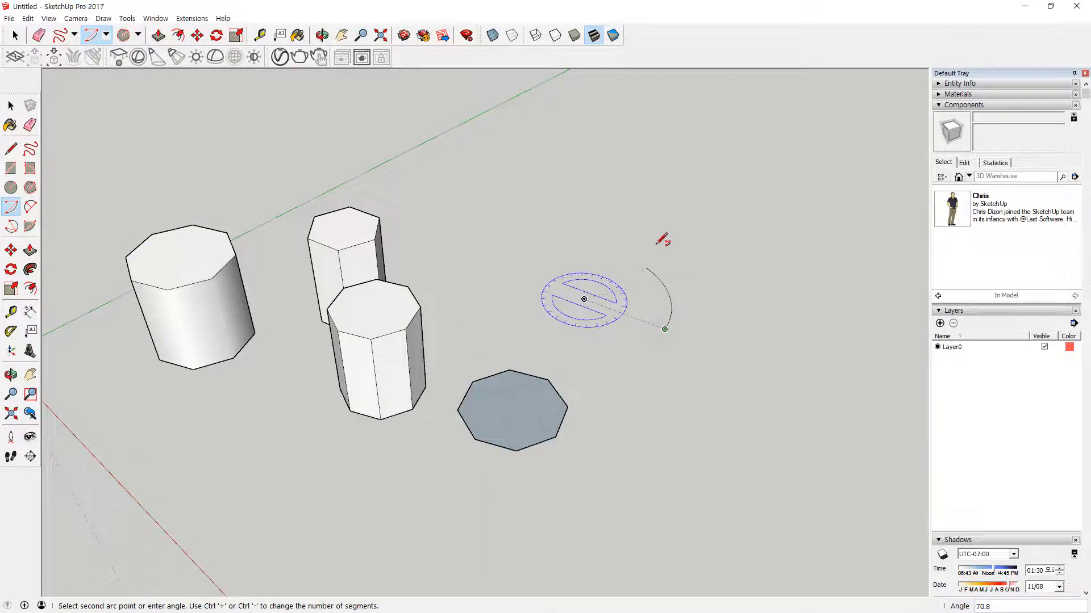
pyautogui.click(610, 215)
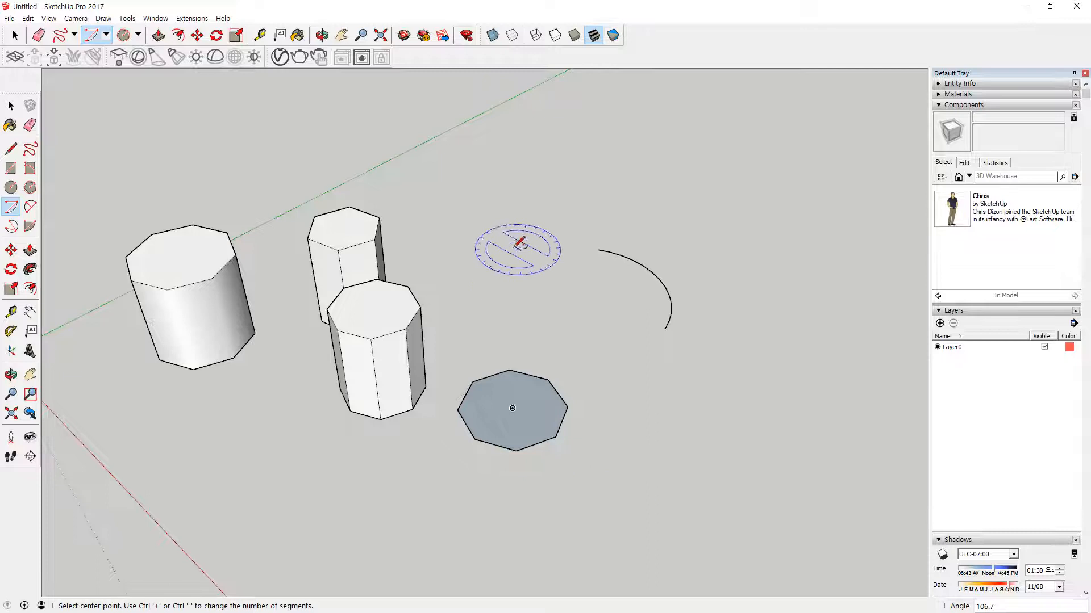
# Draw a second, larger center-point arc of about 75 degrees behind the first arc.
pyautogui.click(467, 230)
pyautogui.click(635, 219)
pyautogui.click(495, 124)
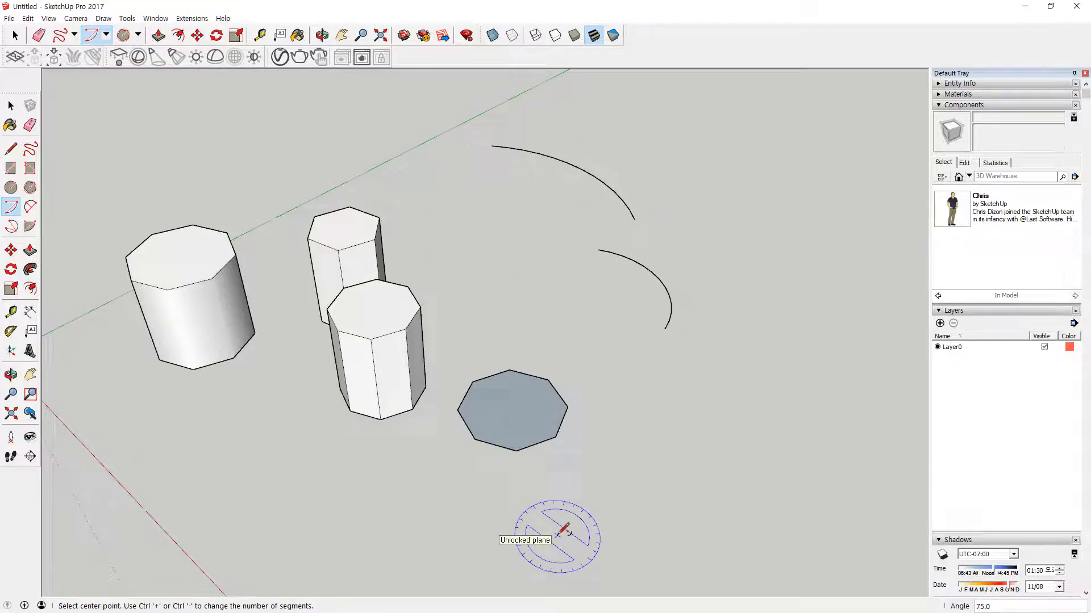
pyautogui.write('6')
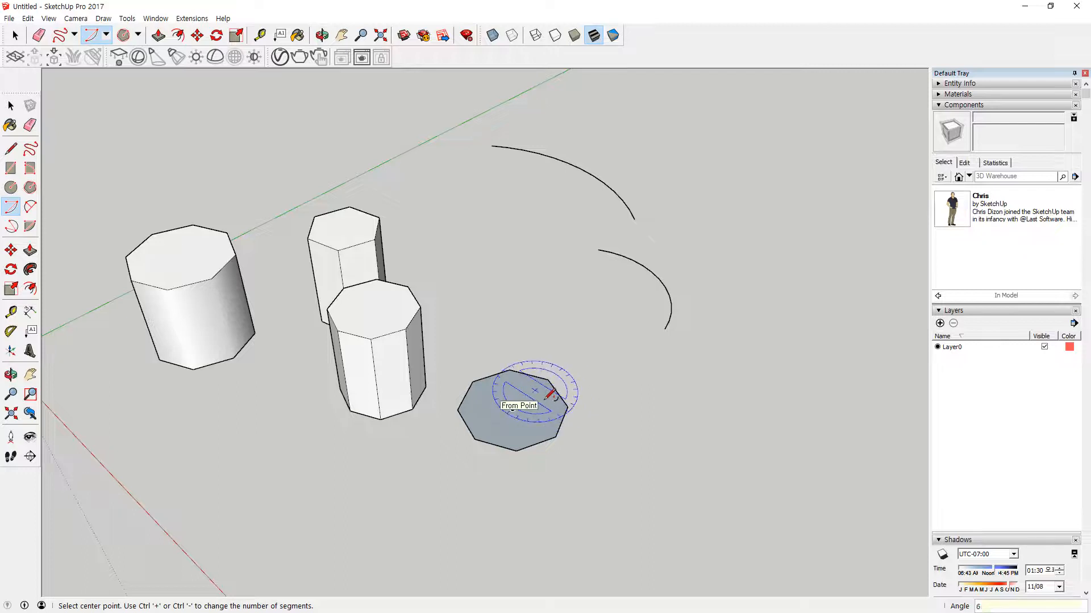
pyautogui.press('Return')
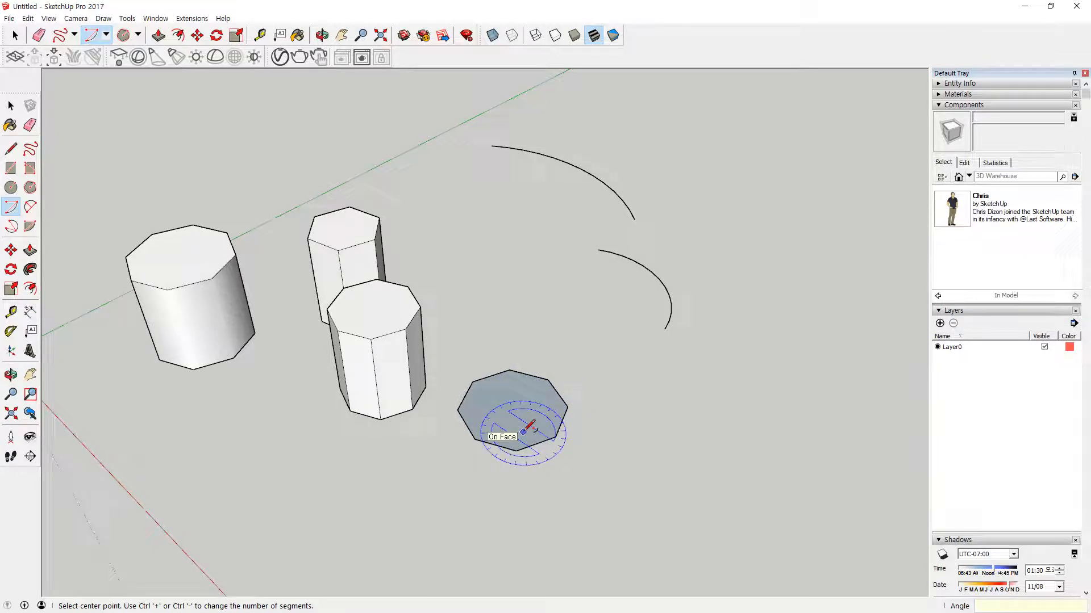
pyautogui.press('space')
pyautogui.press('a')
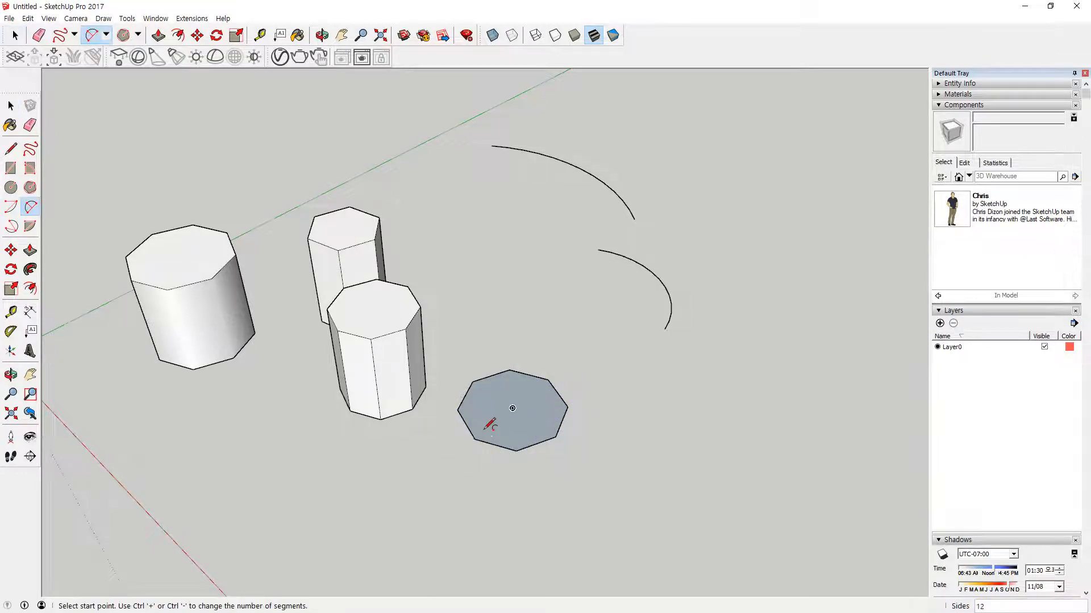
# Draw a third center-point arc on the ground beside the flat octagon, trying 6 sides, and inspect its segments.
pyautogui.click(10, 206)
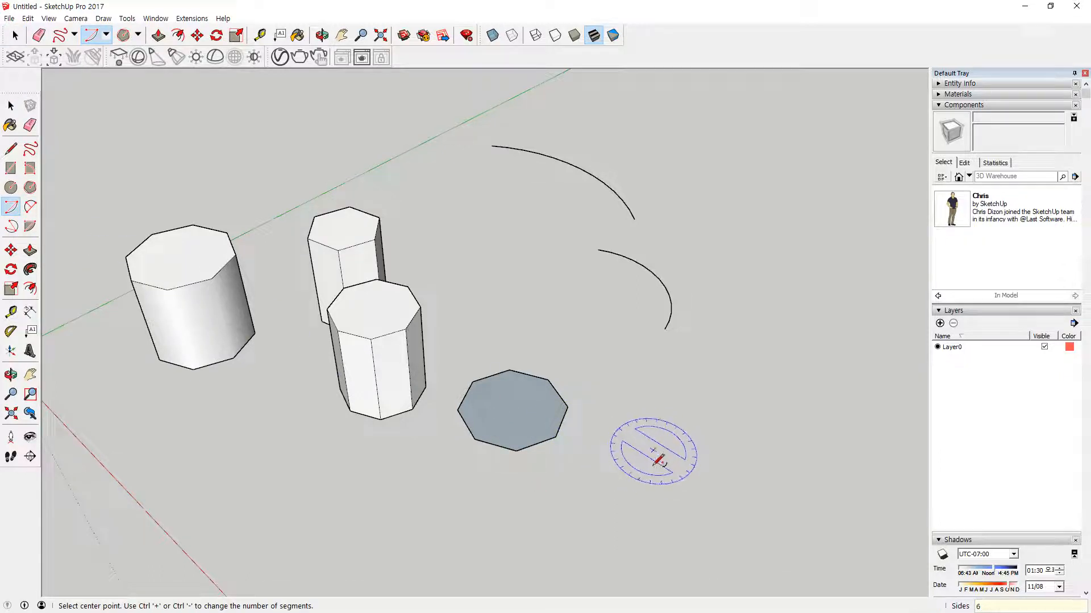
pyautogui.click(656, 450)
pyautogui.click(773, 459)
pyautogui.click(663, 382)
pyautogui.scroll(4, 718, 433)
pyautogui.moveTo(749, 445); pyautogui.dragTo(523, 452, button='middle')
pyautogui.scroll(5, 609, 536)
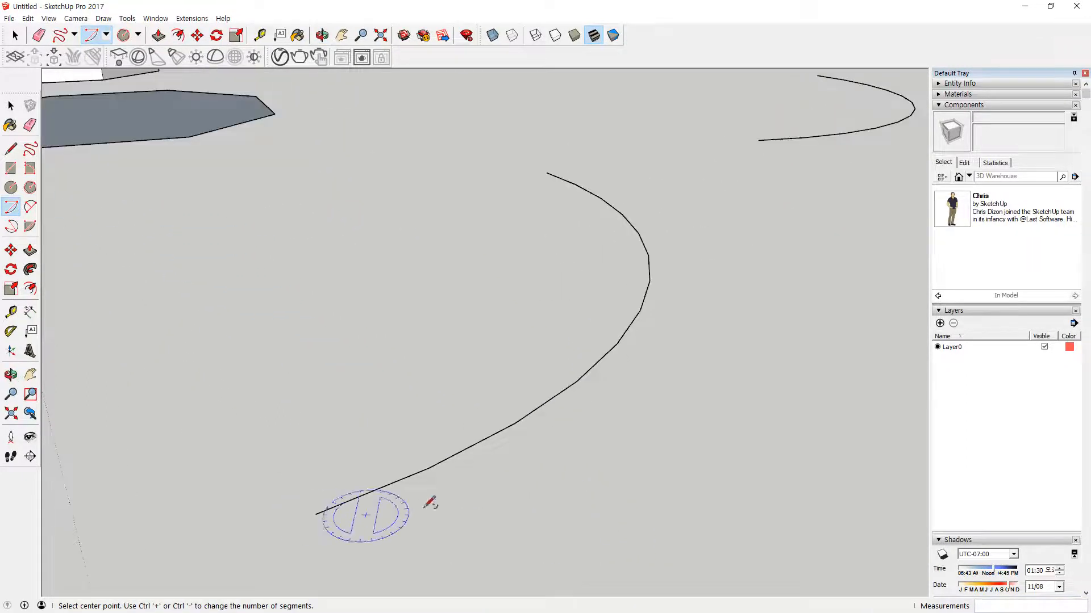
# Draw a center-point arc of about 300 degrees on the ground in front of the flat octagon.
pyautogui.scroll(-5, 528, 410)
pyautogui.moveTo(292, 407); pyautogui.dragTo(510, 434, button='middle')
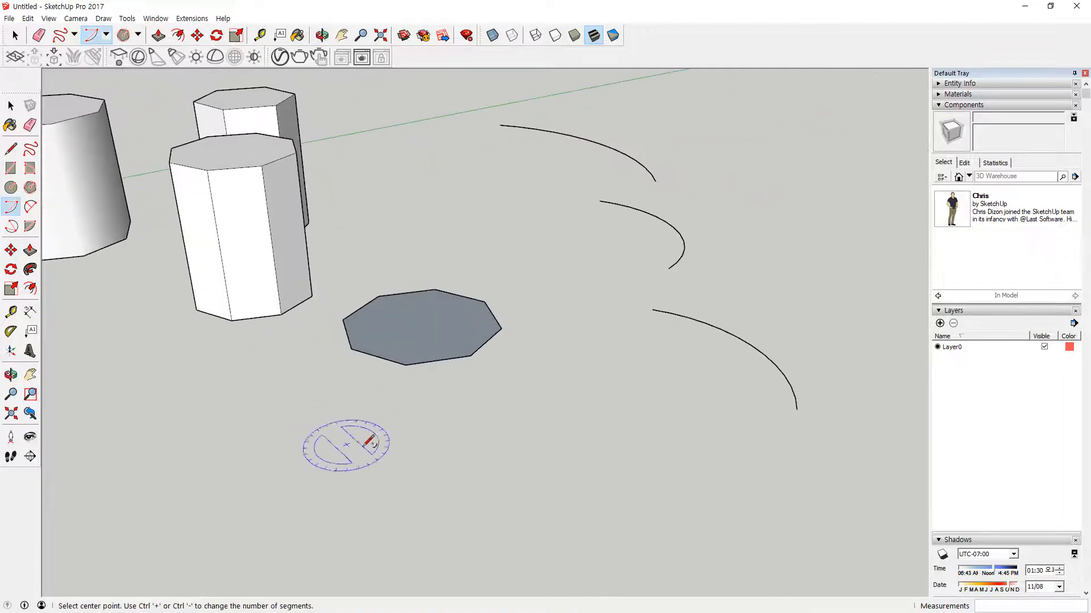
pyautogui.scroll(-2, 392, 454)
pyautogui.click(405, 487)
pyautogui.click(495, 525)
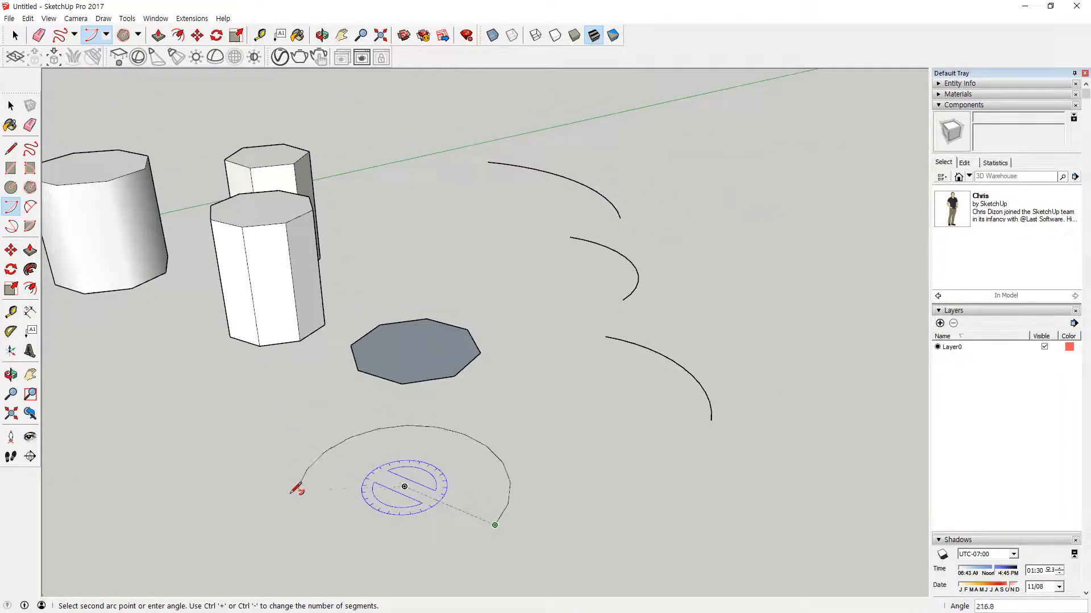
pyautogui.click(339, 549)
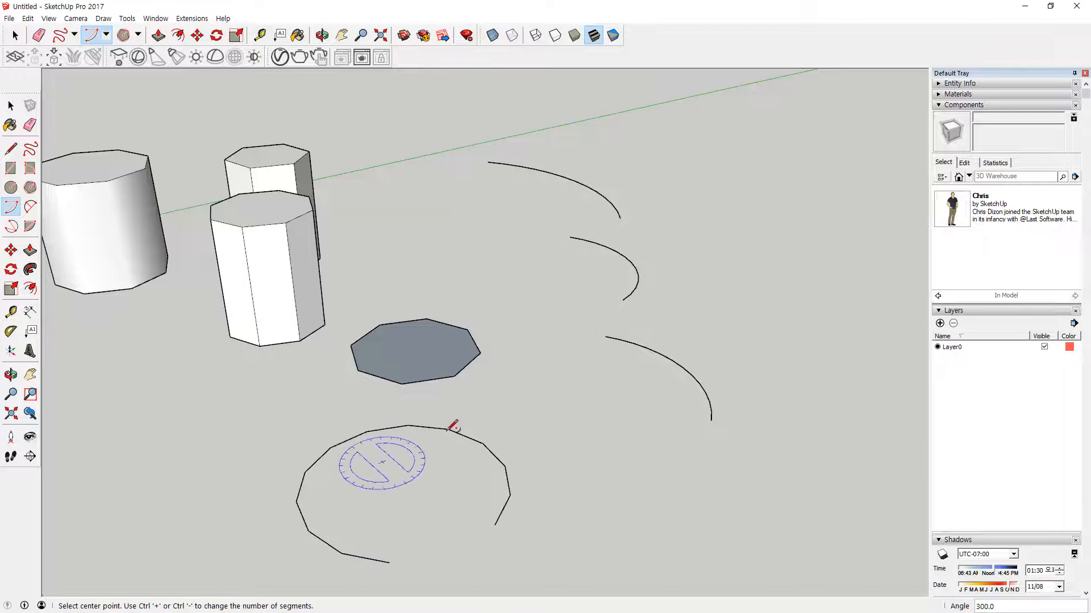
# Draw a two-point arc flat on the ground, beyond the three short center-point arcs.
pyautogui.scroll(-3, 392, 486)
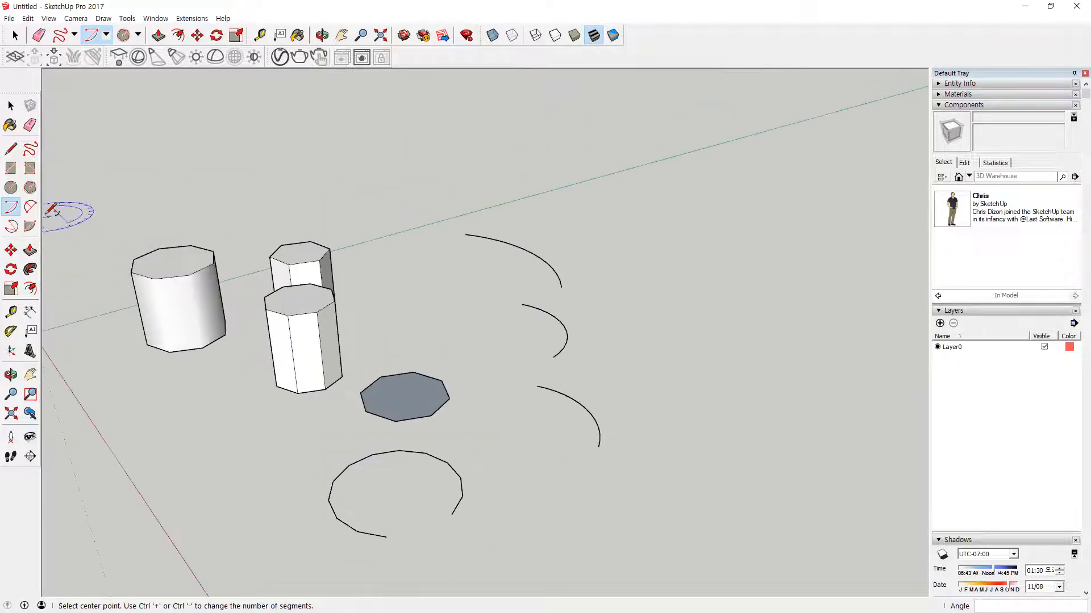
pyautogui.moveTo(415, 392); pyautogui.dragTo(484, 411, button='middle')
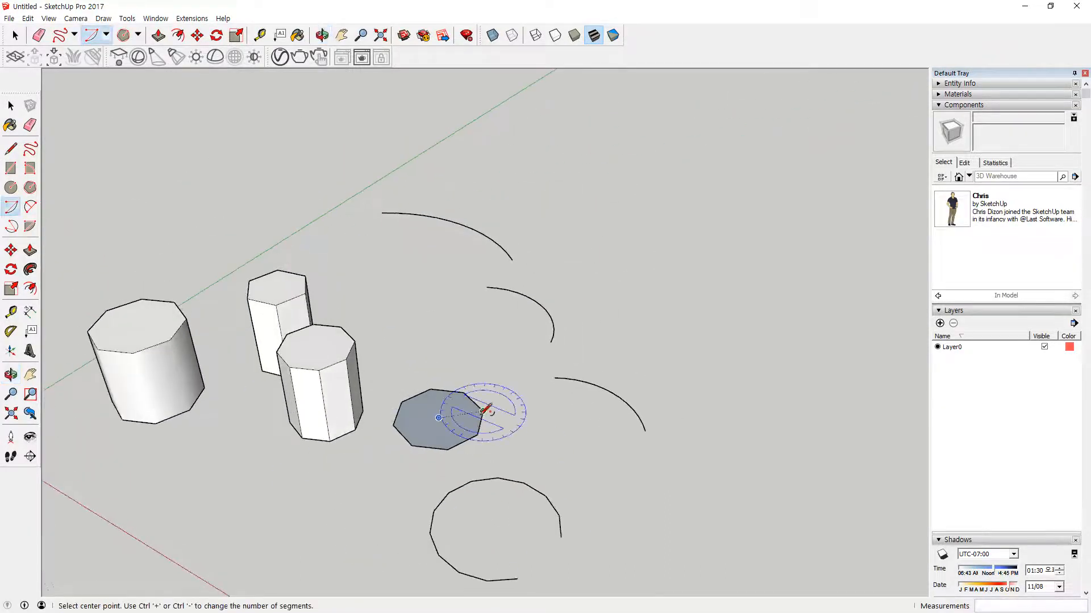
pyautogui.scroll(-2, 486, 401)
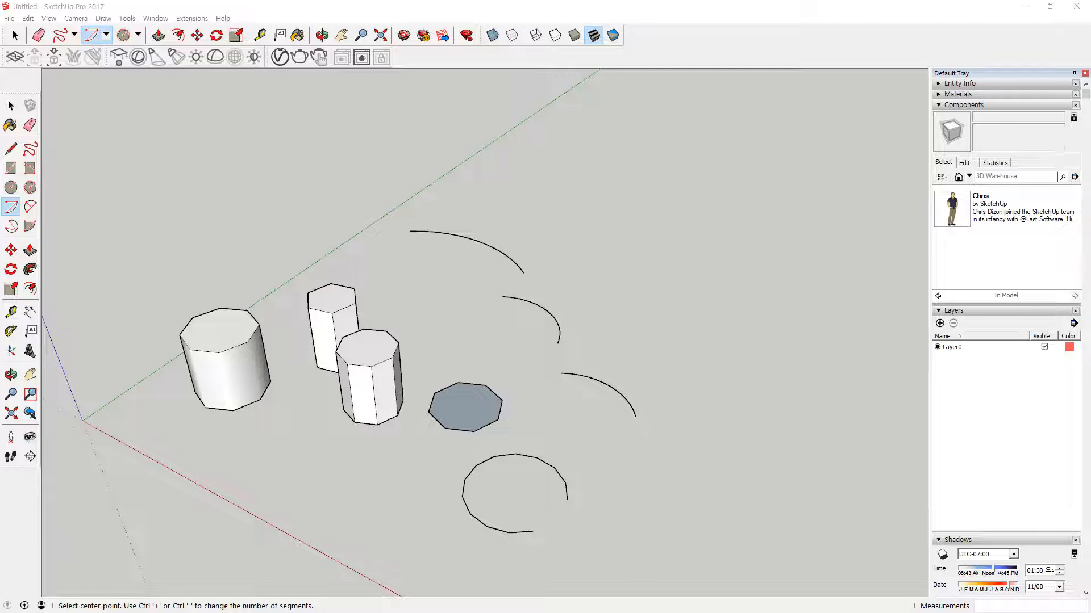
pyautogui.click(30, 209)
pyautogui.click(714, 354)
pyautogui.click(627, 293)
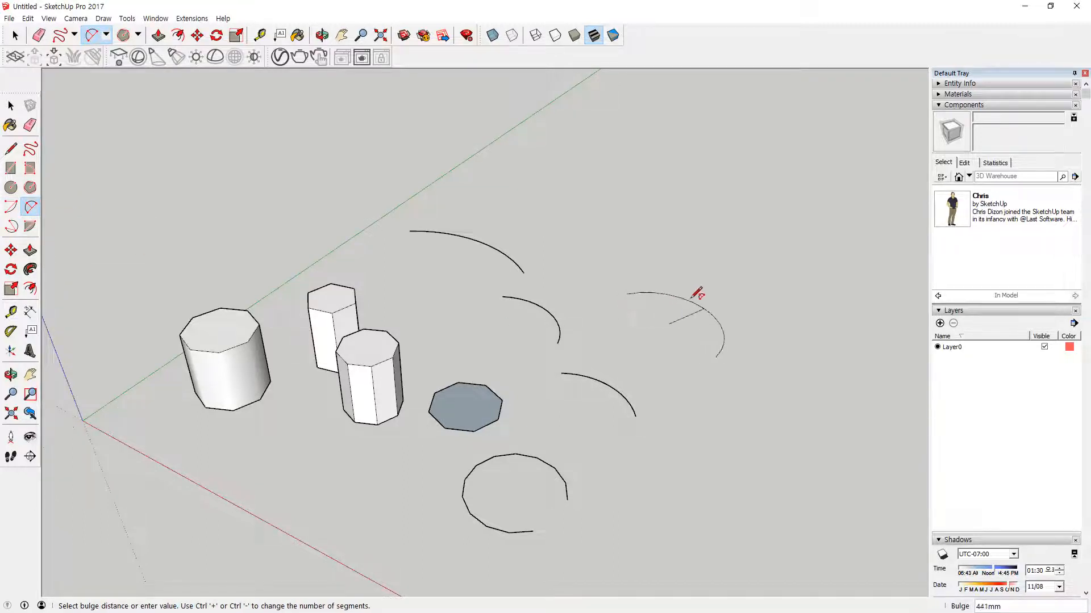
pyautogui.click(709, 303)
# Draw two upright two-point arcs standing on the ground, one behind and one in front of the flat two-point arc.
pyautogui.moveTo(657, 382); pyautogui.dragTo(603, 337, button='middle')
pyautogui.click(676, 307)
pyautogui.click(603, 238)
pyautogui.click(642, 208)
pyautogui.moveTo(642, 209); pyautogui.dragTo(618, 424, button='middle')
pyautogui.click(617, 422)
pyautogui.click(694, 505)
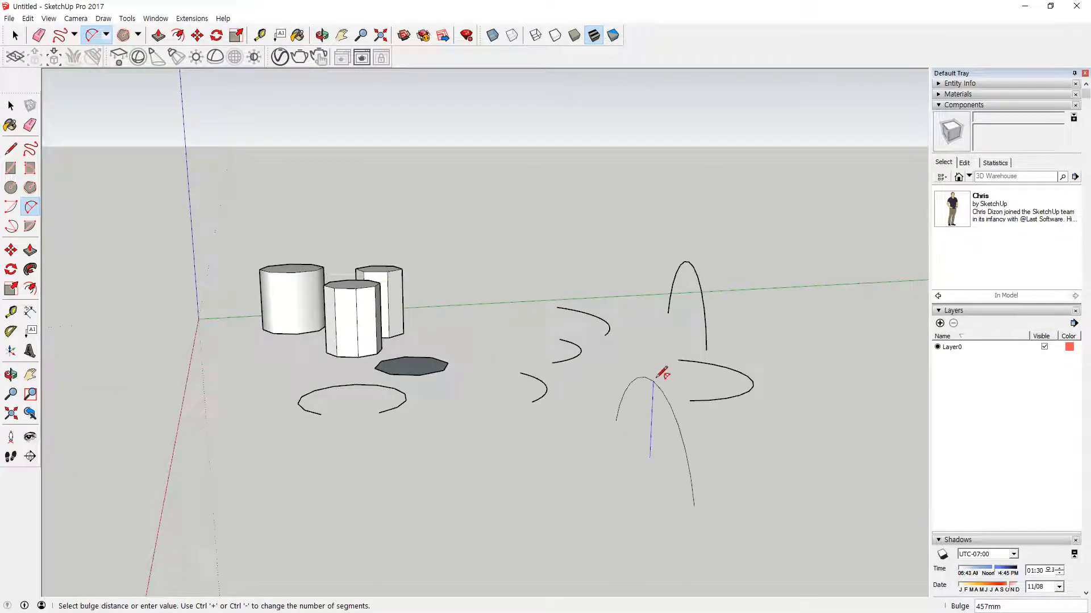
pyautogui.click(653, 377)
pyautogui.moveTo(652, 377); pyautogui.dragTo(645, 436, button='middle')
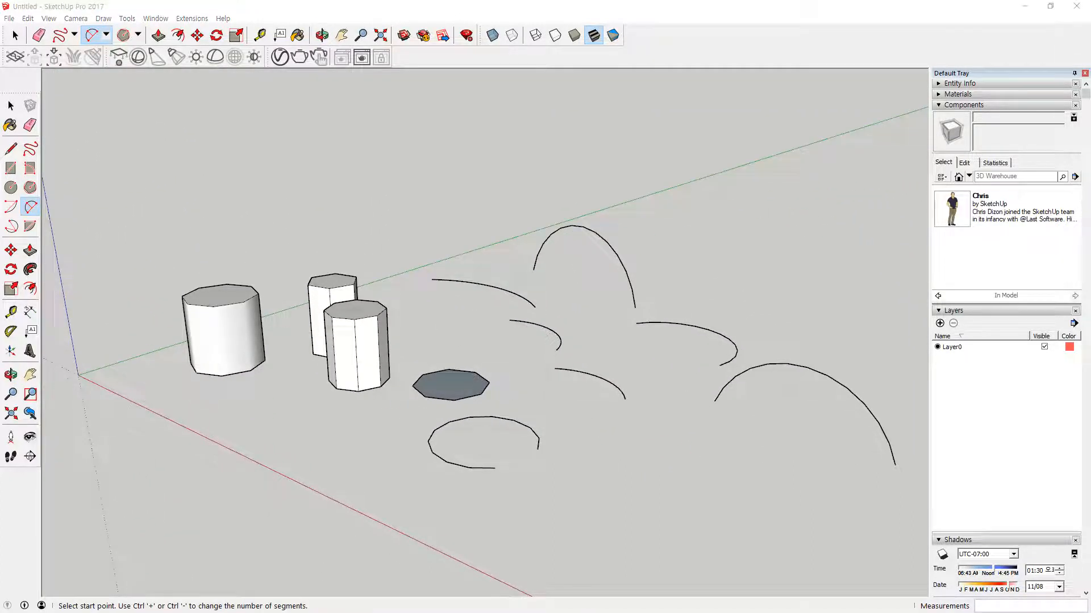
# Draw two three-point arcs on the ground, one beyond the two-point arcs and one across the green axis.
pyautogui.click(781, 309)
pyautogui.click(765, 241)
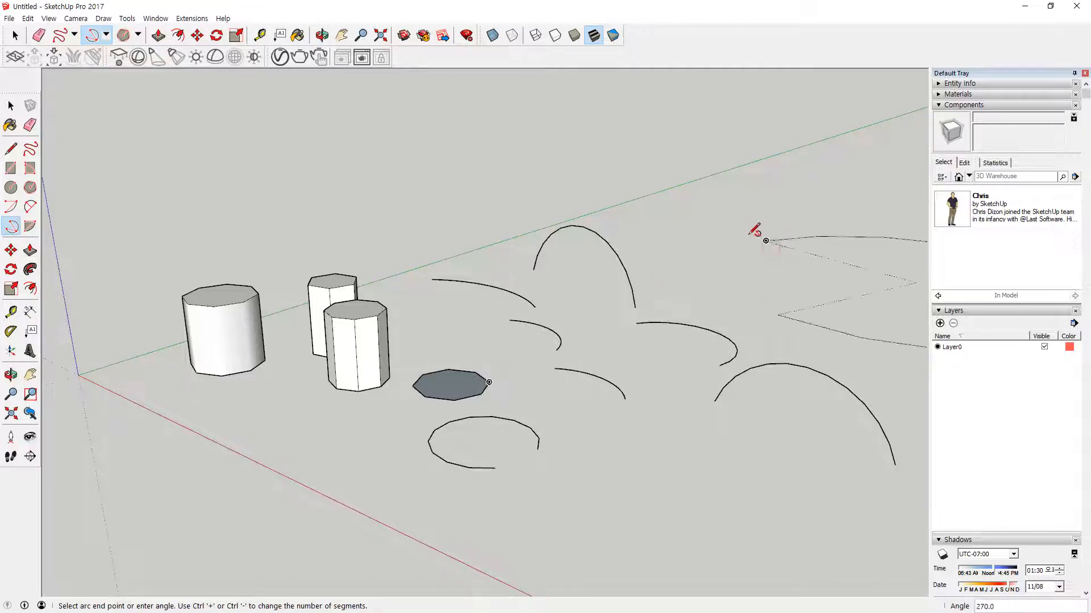
pyautogui.click(702, 218)
pyautogui.click(439, 200)
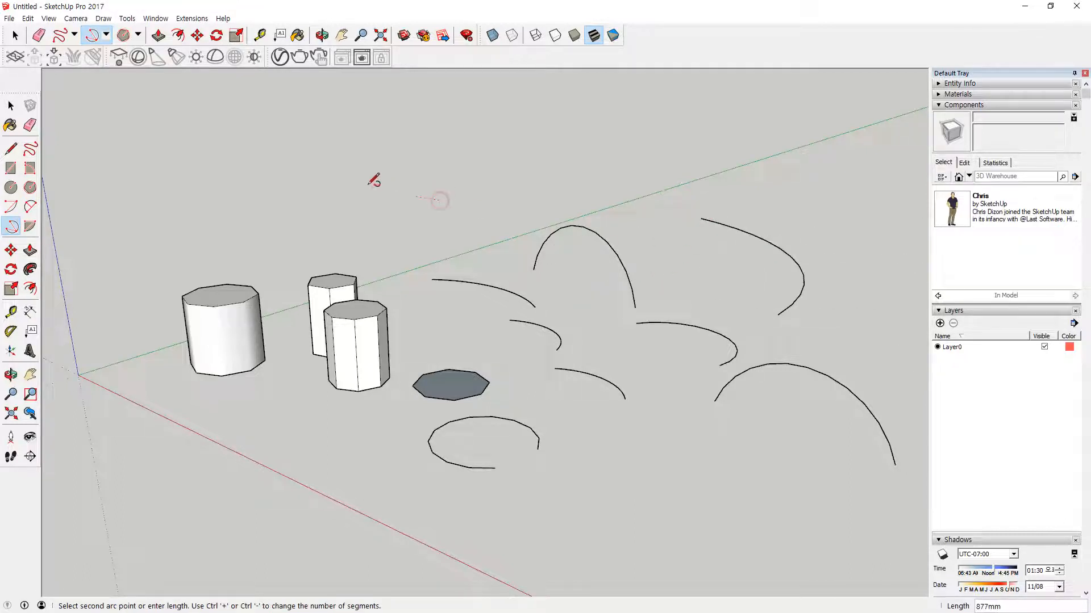
pyautogui.click(334, 184)
pyautogui.click(215, 236)
# Draw a third three-point arc of about 175 degrees crossing the green axis, between the other two three-point arcs.
pyautogui.moveTo(267, 282); pyautogui.dragTo(280, 339, button='middle')
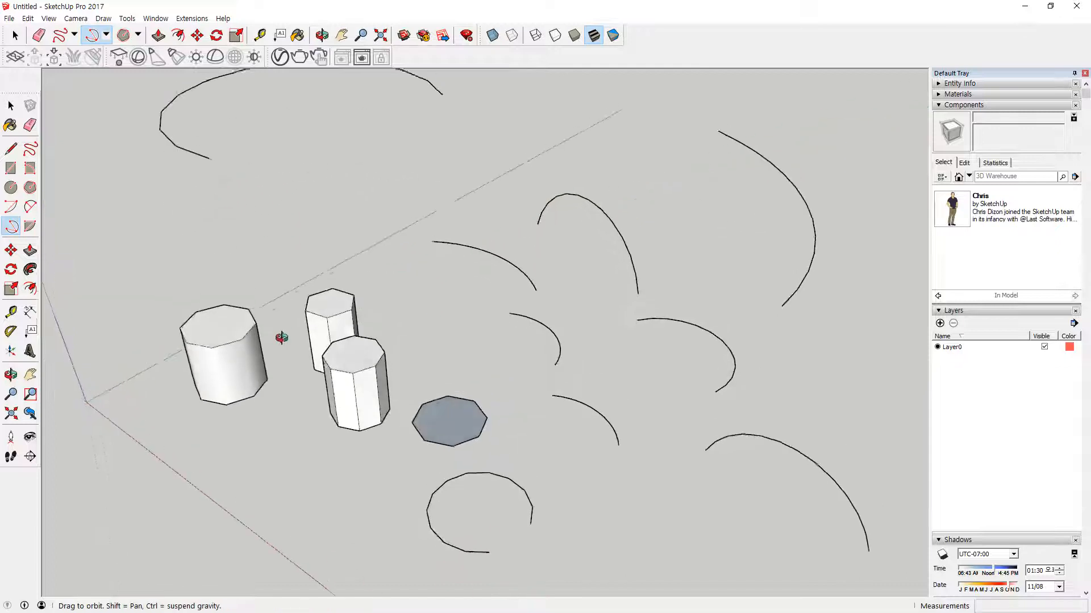
pyautogui.scroll(-2, 284, 334)
pyautogui.scroll(-1, 311, 293)
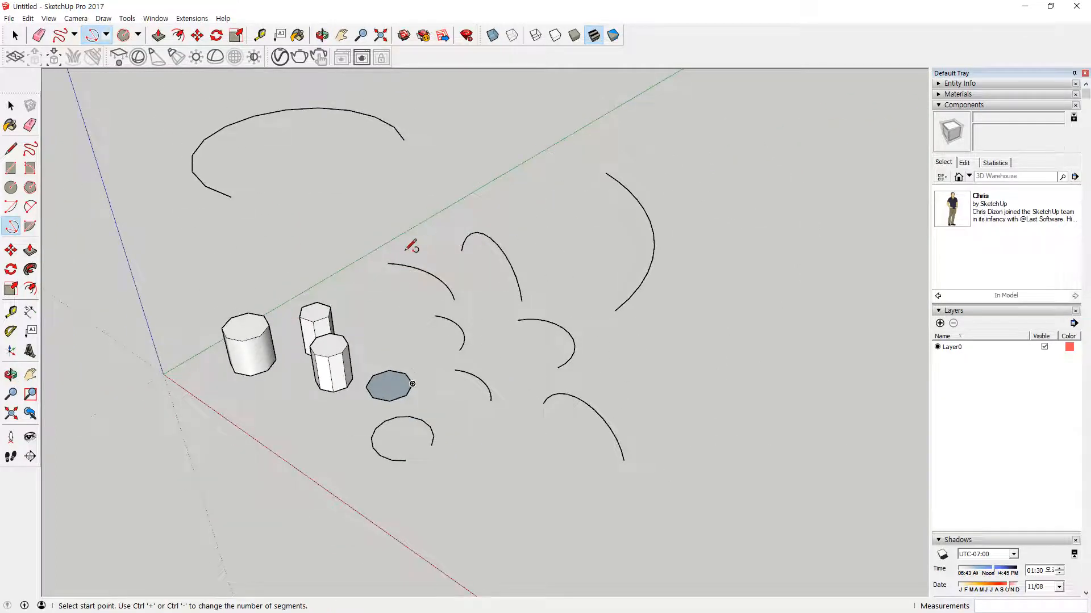
pyautogui.click(561, 231)
pyautogui.click(506, 164)
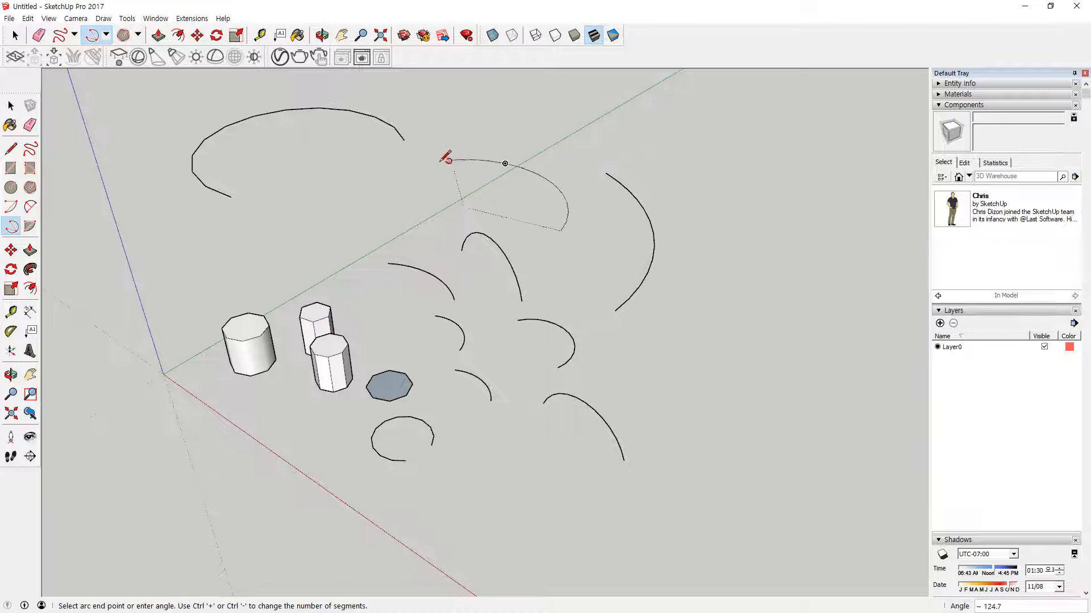
pyautogui.click(422, 175)
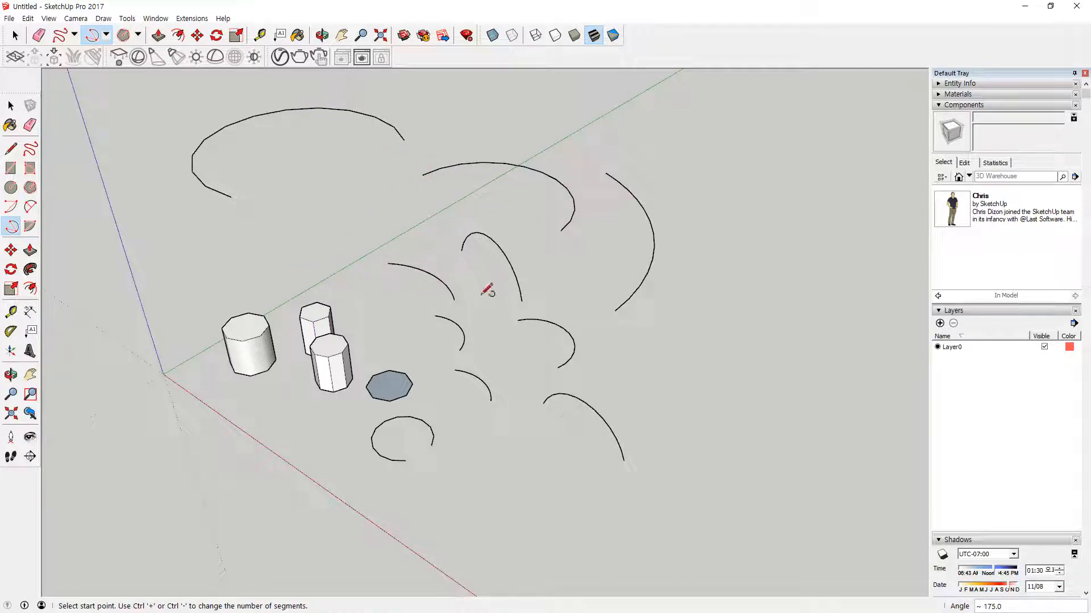
# Draw a closed pie sector on the ground in the empty area beyond the upright arcs.
pyautogui.click(31, 227)
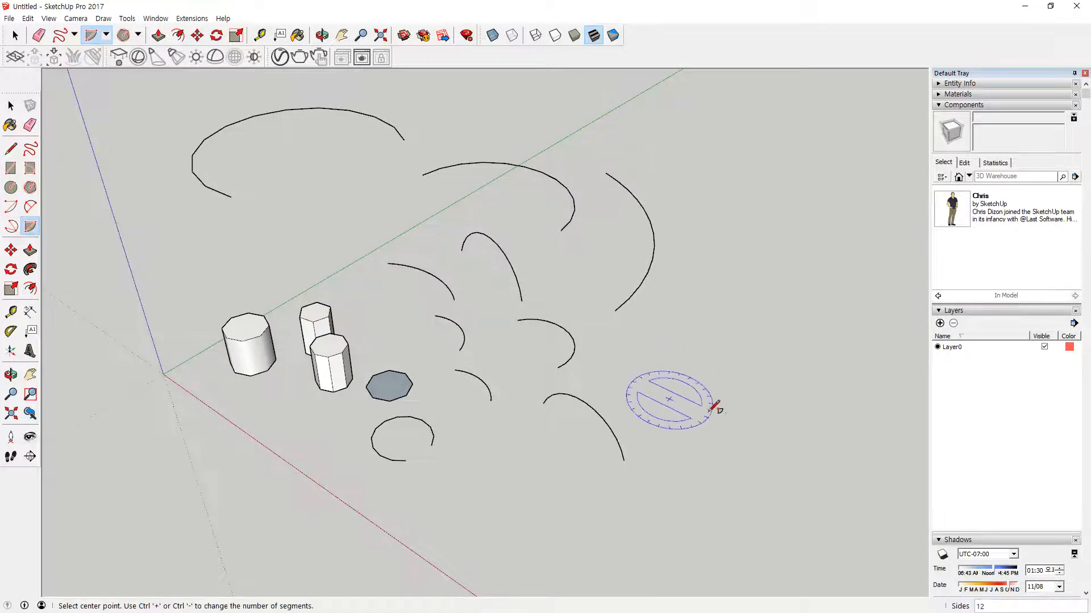
pyautogui.click(750, 406)
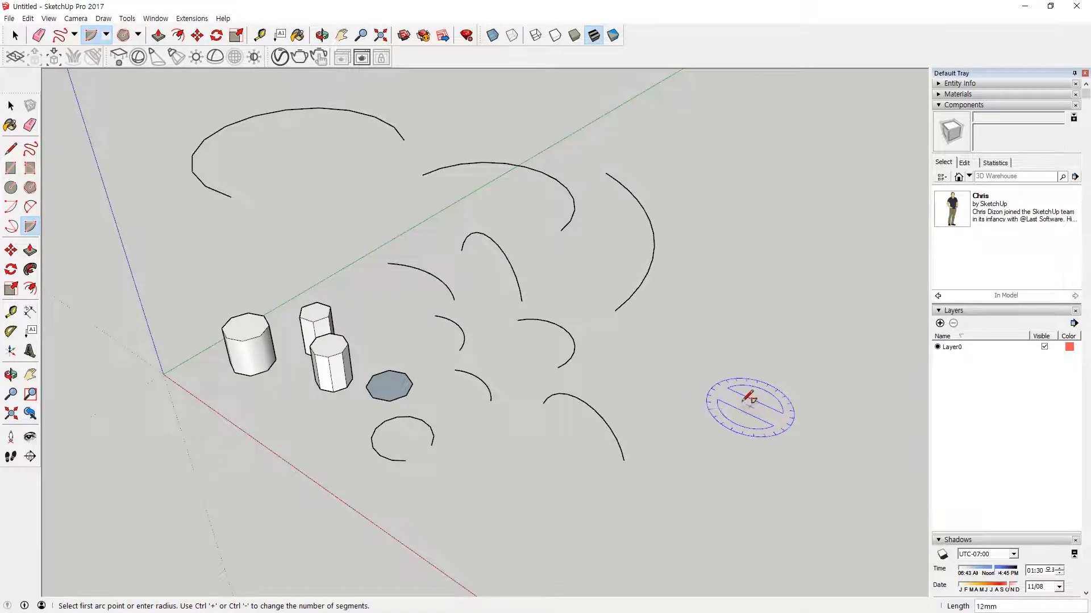
pyautogui.click(858, 358)
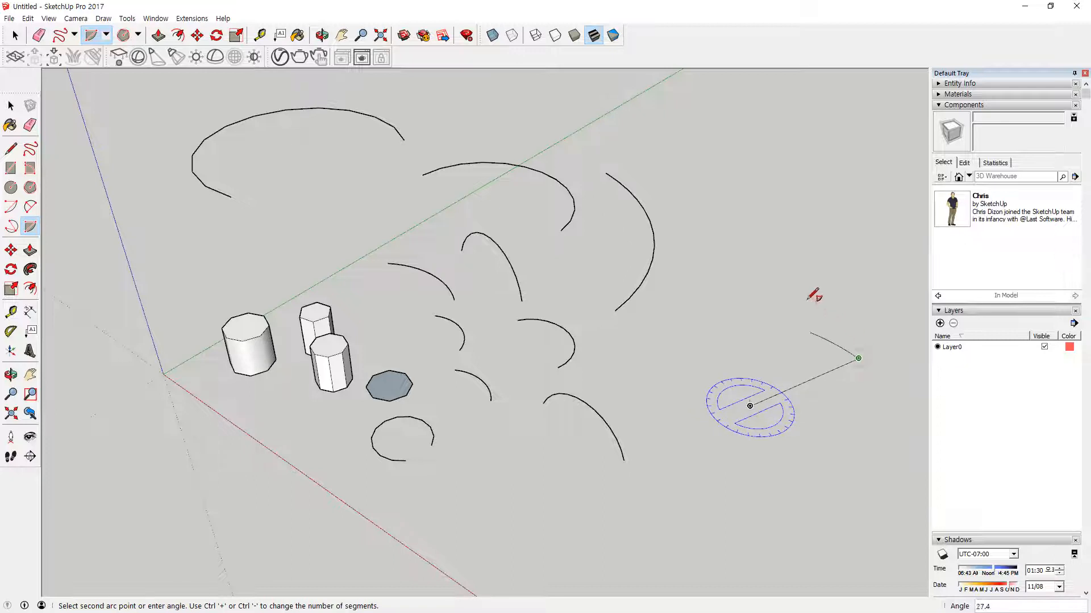
pyautogui.click(704, 298)
# Draw a second pie sector on the ground behind the first sector.
pyautogui.moveTo(864, 402); pyautogui.dragTo(757, 507, button='middle')
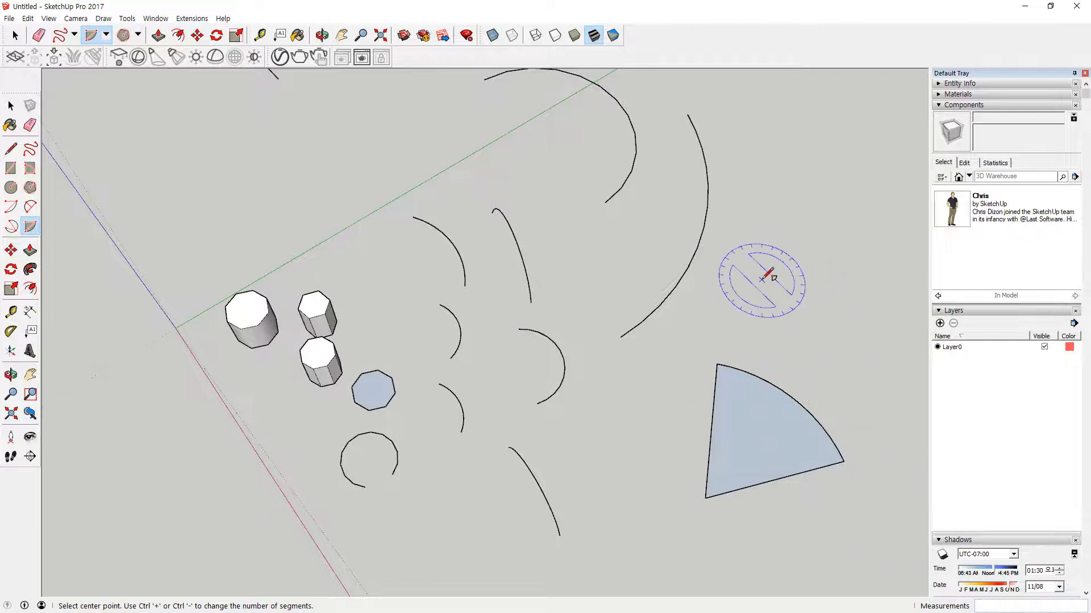
pyautogui.scroll(-2, 760, 277)
pyautogui.click(744, 293)
pyautogui.click(841, 287)
pyautogui.click(764, 217)
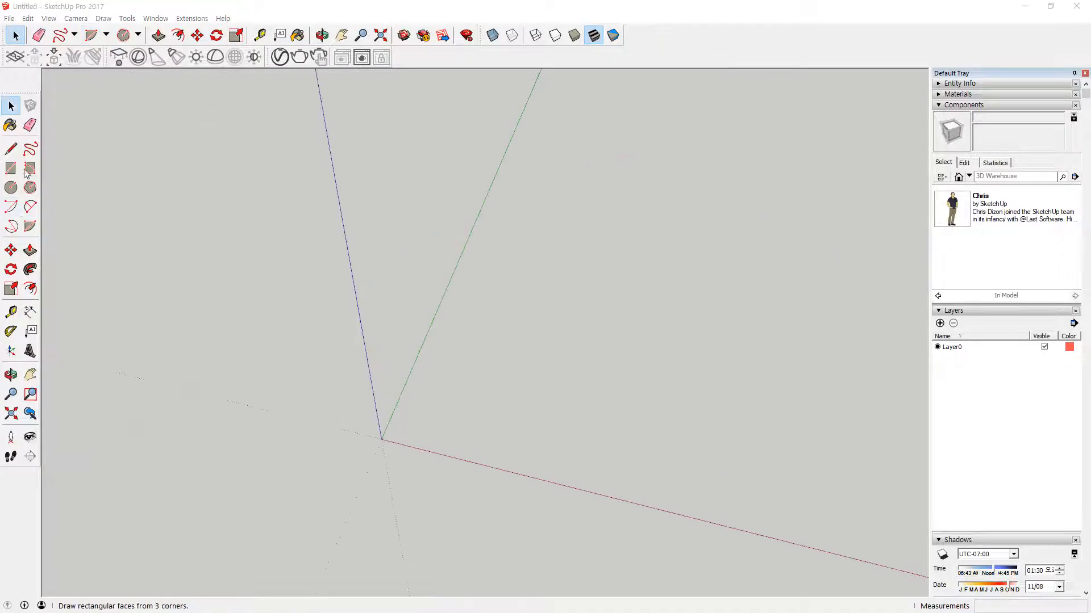
# Draw a rectangle of about 444 by 397 mm from the origin and extrude it about 738 mm into a box.
pyautogui.click(11, 168)
pyautogui.click(383, 438)
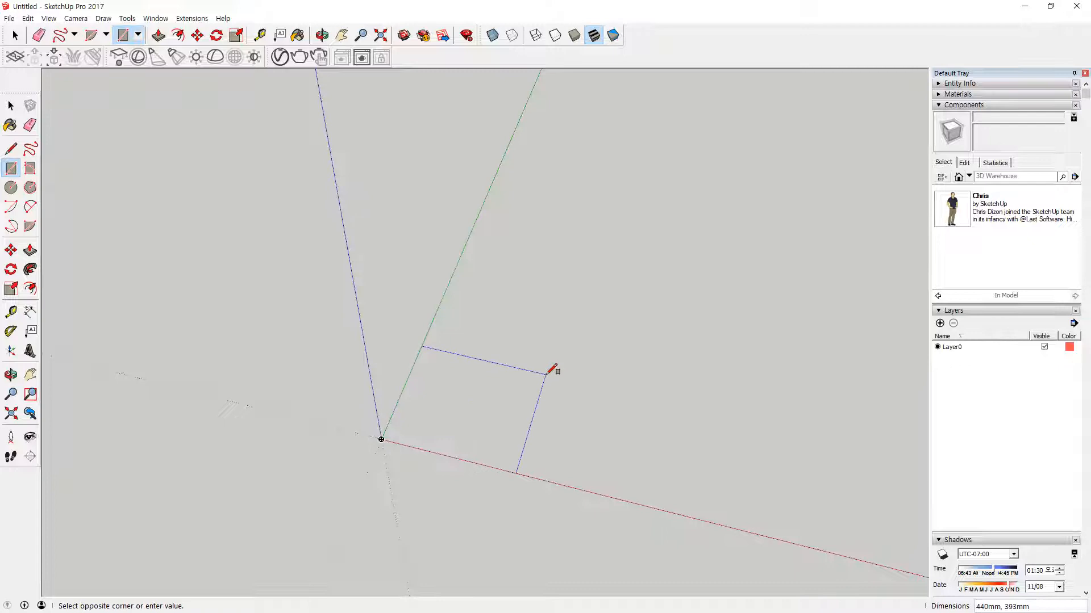
pyautogui.click(546, 375)
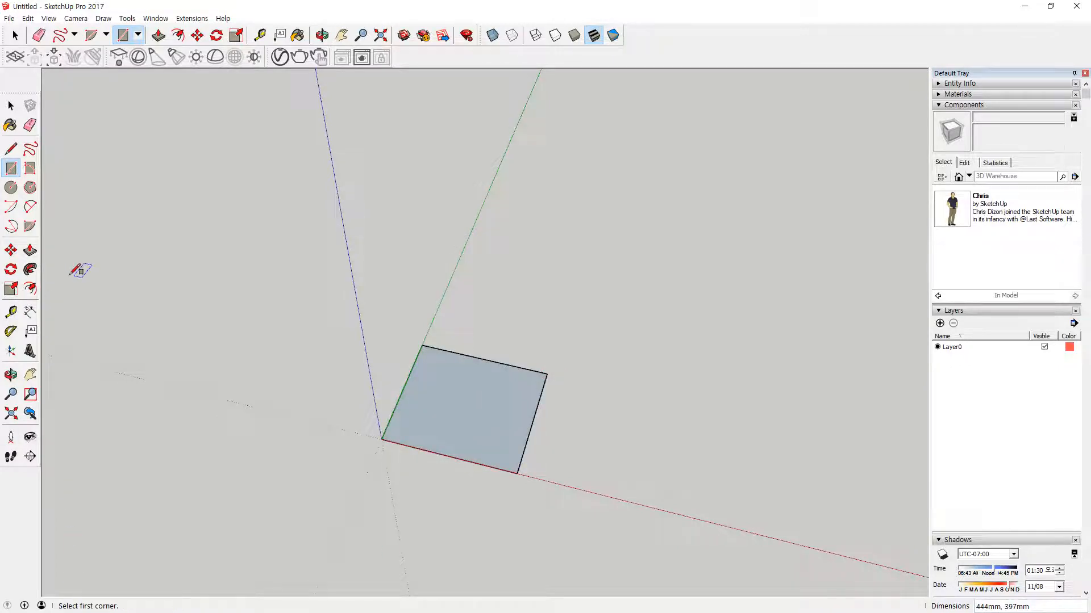
pyautogui.click(30, 249)
pyautogui.click(488, 401)
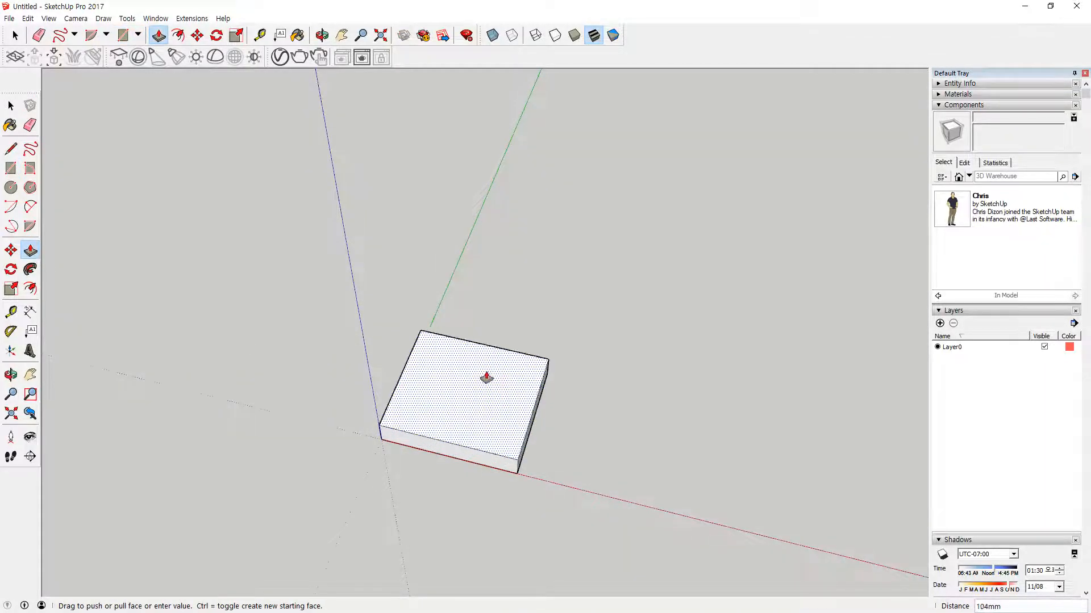
pyautogui.click(470, 238)
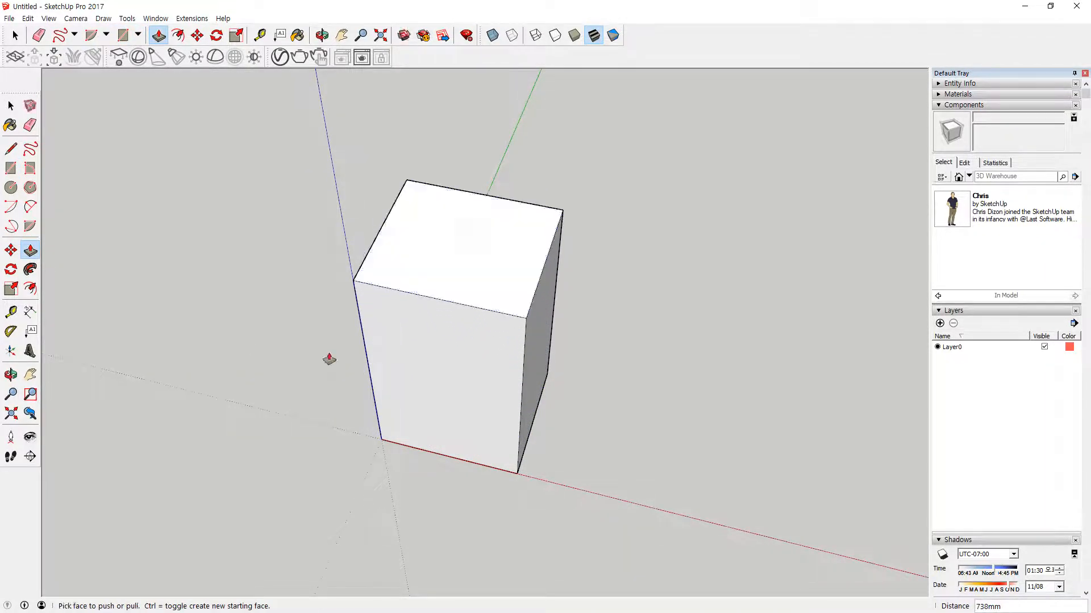
# Push/pull the box's side face out by 500 mm and raise its top face by 300 mm.
pyautogui.moveTo(402, 419); pyautogui.dragTo(502, 390, button='middle')
pyautogui.click(512, 368)
pyautogui.write('500')
pyautogui.press('Return')
pyautogui.click(601, 319)
pyautogui.write('300')
pyautogui.press('Return')
# Lower the box's top face by about 425 mm and push its long front face in by about 309 mm.
pyautogui.click(622, 242)
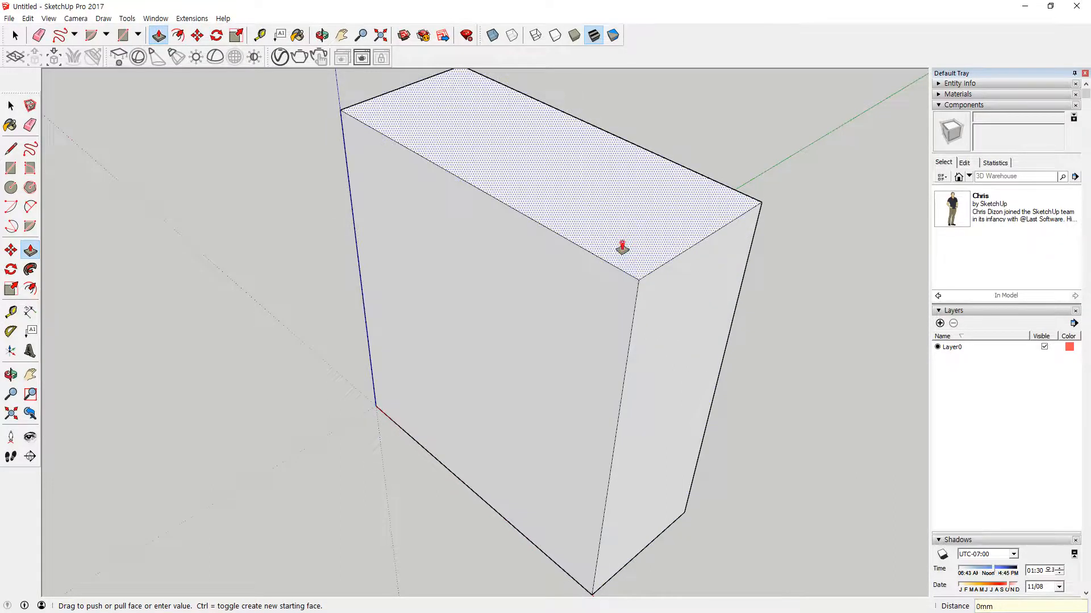
pyautogui.click(600, 399)
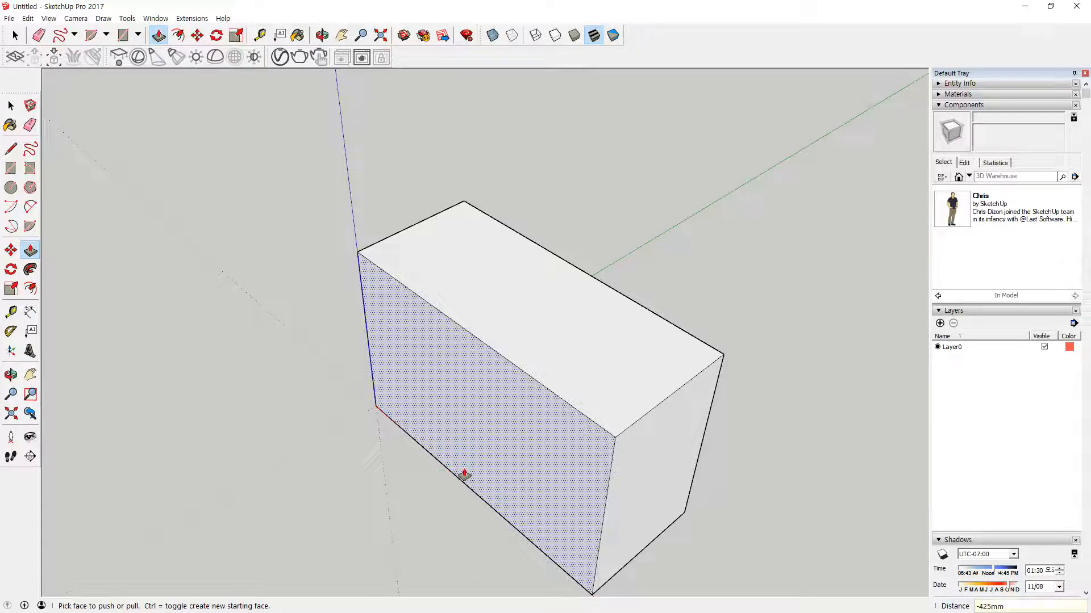
pyautogui.click(486, 443)
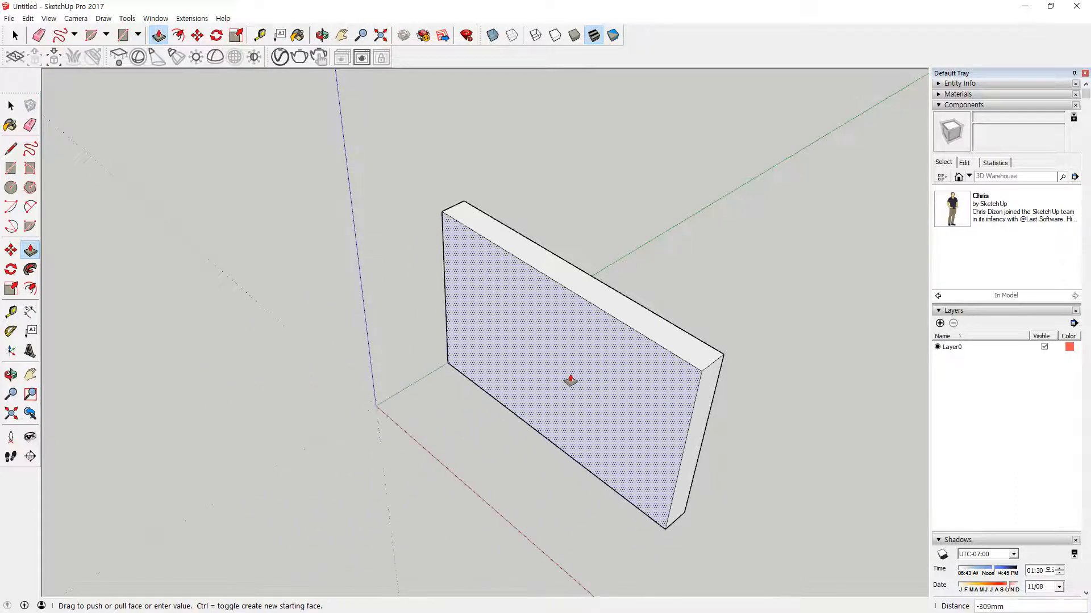
pyautogui.click(608, 318)
pyautogui.click(612, 309)
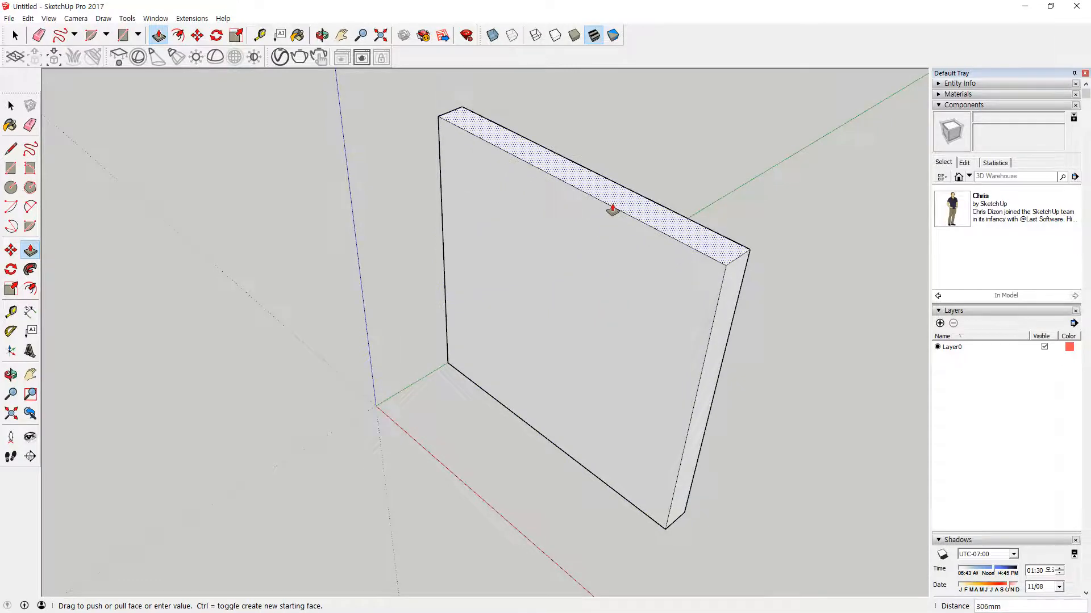
pyautogui.press('Escape')
# Pull the long front face outward, shorten the box from its end face, and push the front face in by about 270 mm.
pyautogui.click(567, 406)
pyautogui.click(420, 477)
pyautogui.click(639, 513)
pyautogui.click(540, 423)
pyautogui.click(356, 453)
pyautogui.click(414, 397)
# Pull one side face outward along the green axis and the adjacent face about 637 mm along the red axis.
pyautogui.moveTo(414, 397); pyautogui.dragTo(640, 372, button='middle')
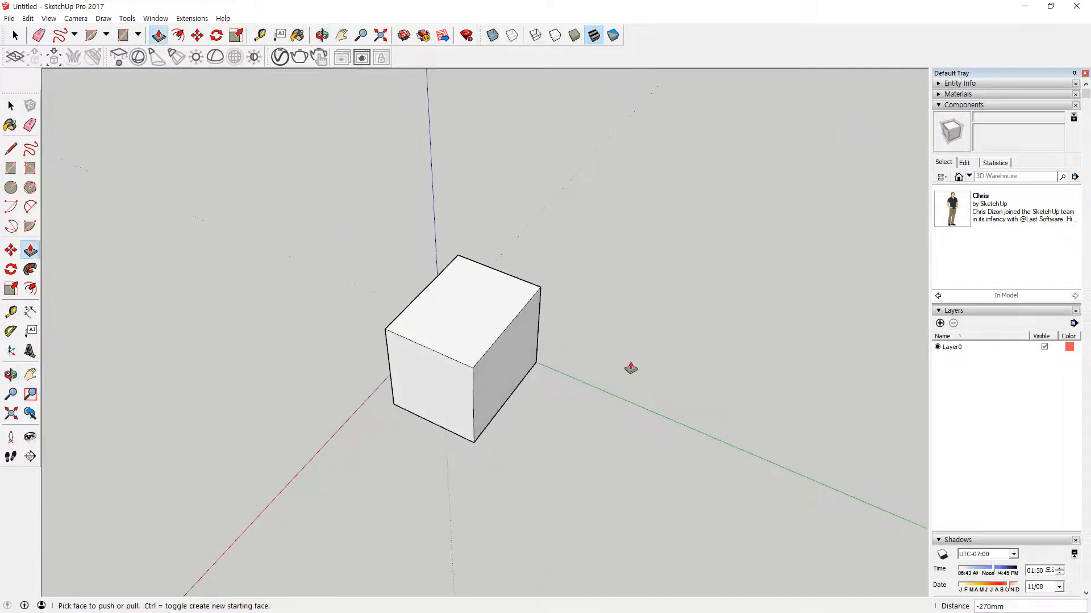
pyautogui.click(518, 362)
pyautogui.click(831, 447)
pyautogui.click(553, 431)
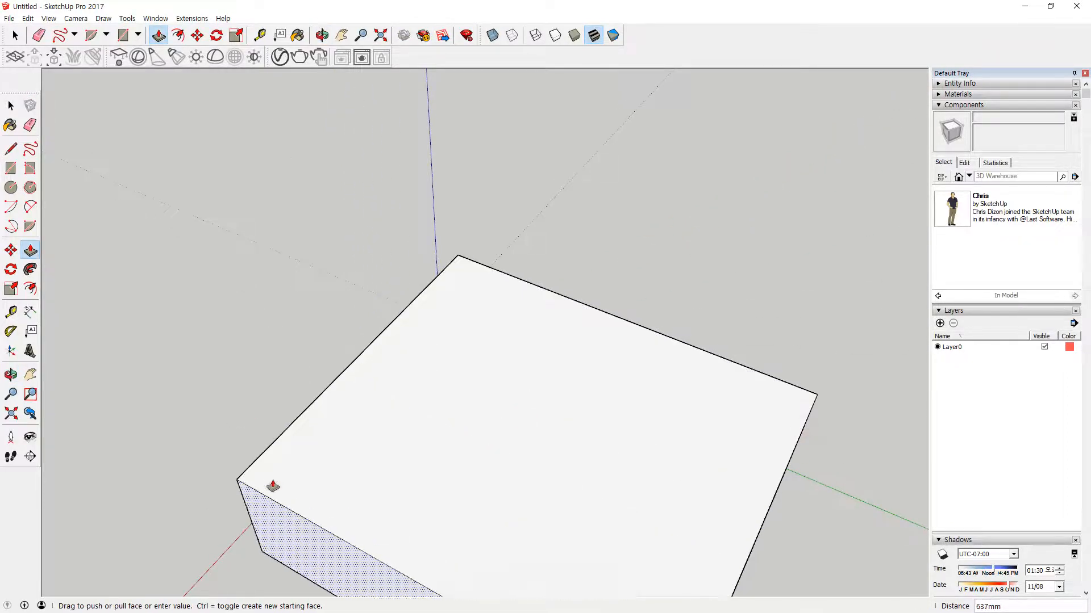
pyautogui.click(272, 487)
# Select the whole box and delete it.
pyautogui.scroll(-2, 223, 466)
pyautogui.scroll(-2, 223, 466)
pyautogui.moveTo(214, 463); pyautogui.dragTo(693, 433, button='middle')
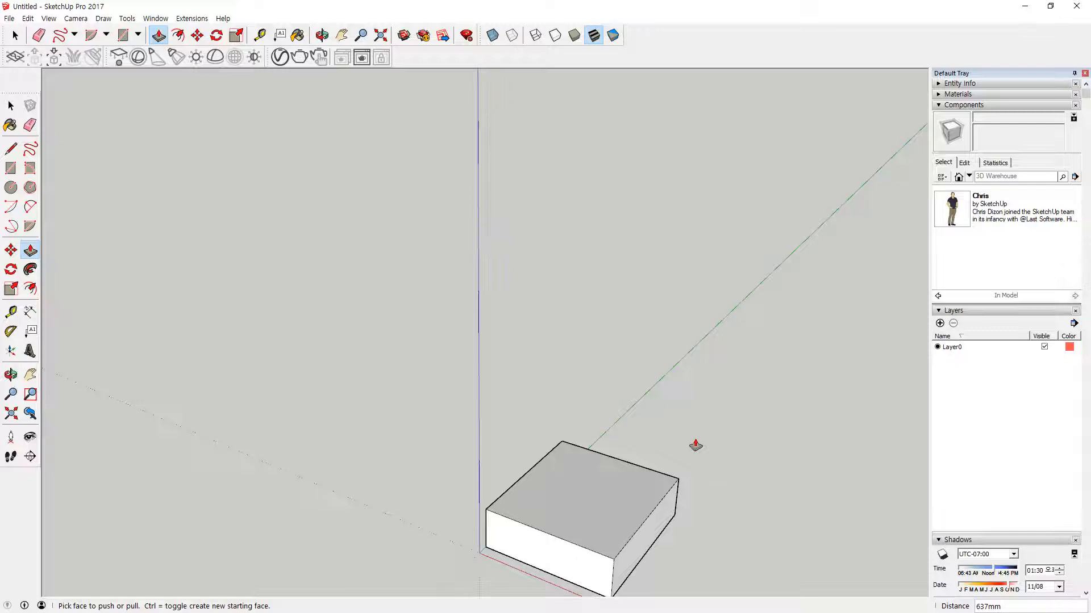
pyautogui.press('space')
pyautogui.moveTo(739, 587); pyautogui.dragTo(380, 372)
pyautogui.press('Delete')
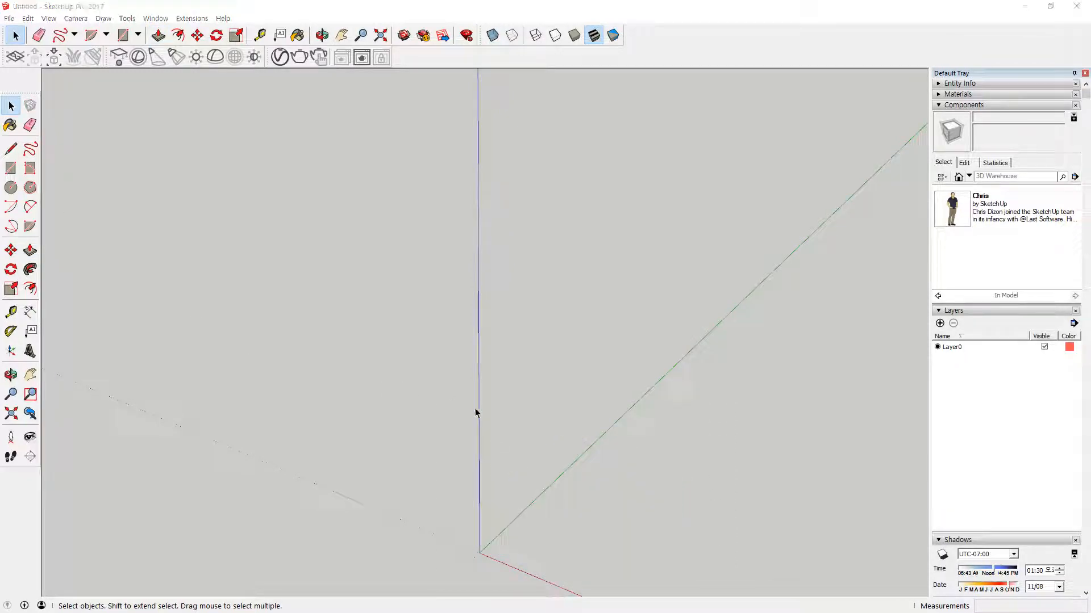
# Draw a square of about 917 mm from the origin and extrude it upward about 1363 mm.
pyautogui.scroll(-1, 461, 438)
pyautogui.moveTo(567, 463); pyautogui.dragTo(470, 482, button='middle')
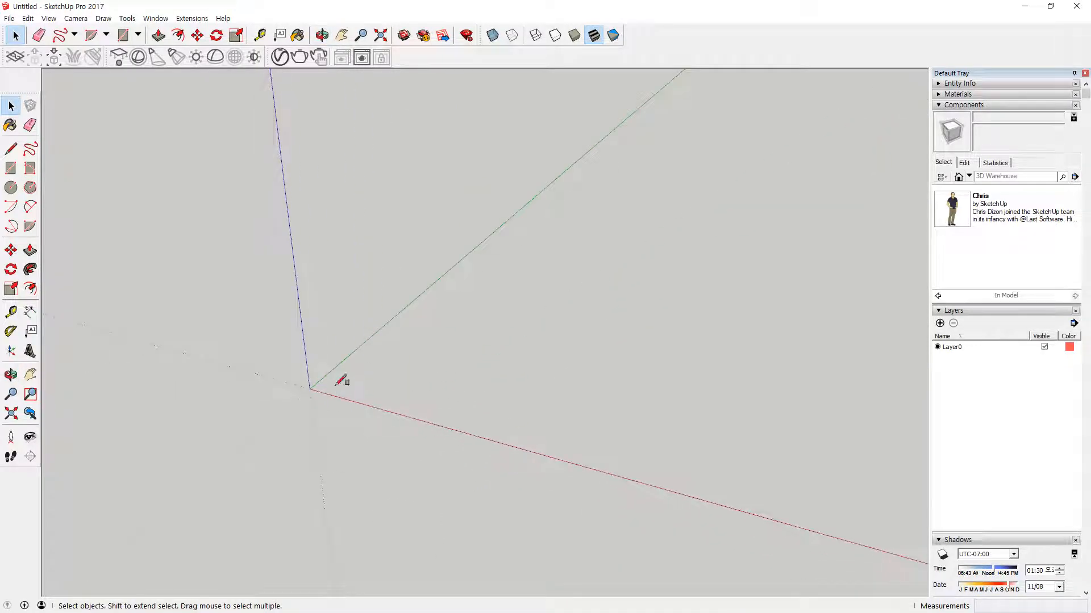
pyautogui.press('r')
pyautogui.click(310, 389)
pyautogui.click(446, 362)
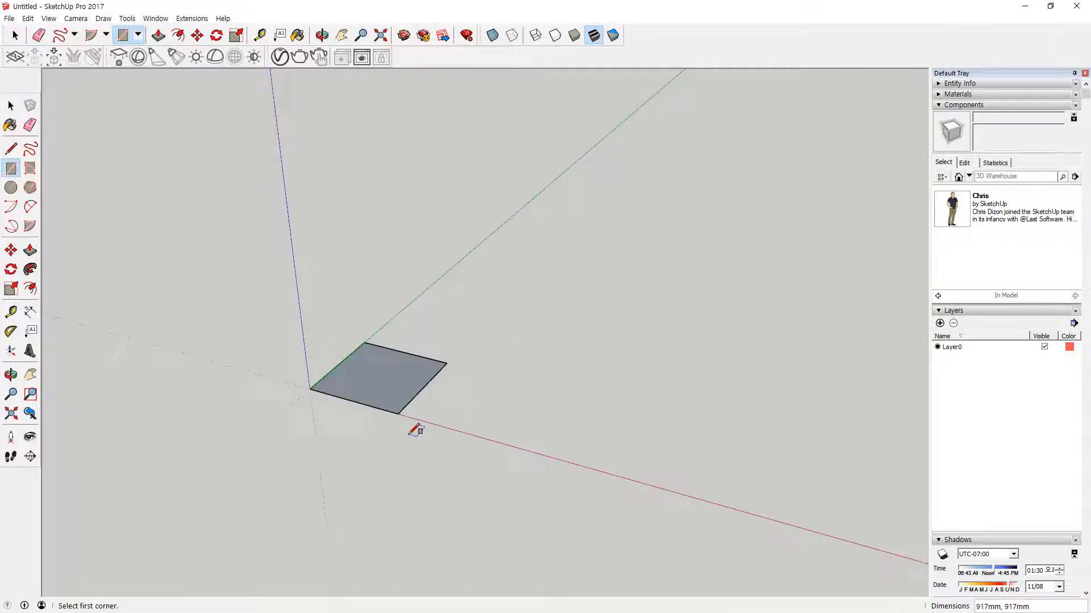
pyautogui.press('p')
pyautogui.click(392, 382)
pyautogui.click(361, 248)
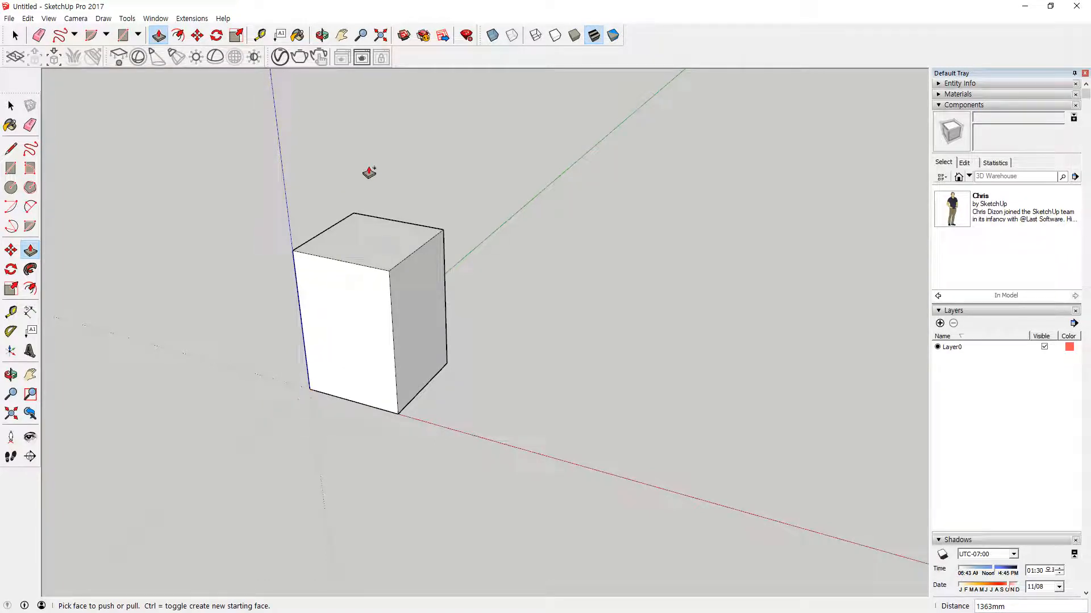
pyautogui.press('super+plus')
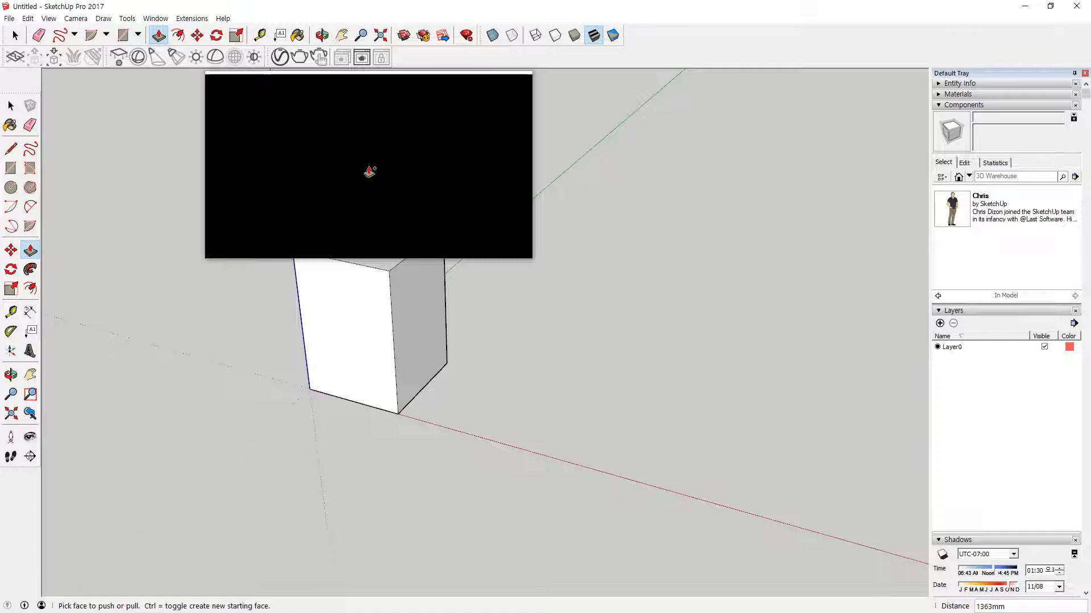
pyautogui.press('super+Escape')
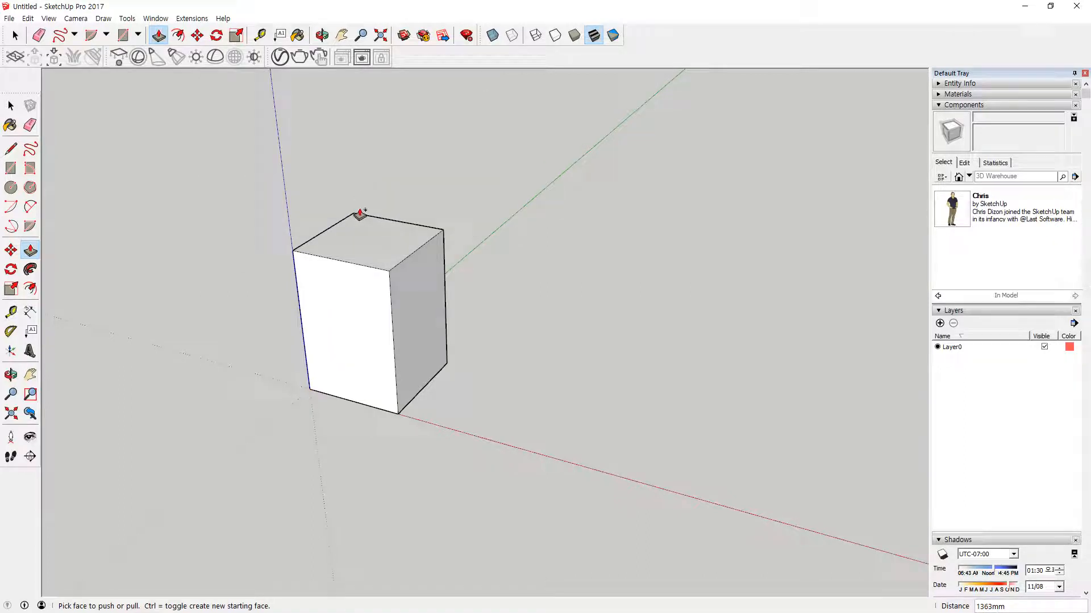
# Stack two new blocks on the box by pulling its top face upward twice, each time creating a new starting face.
pyautogui.moveTo(360, 248); pyautogui.dragTo(350, 125)
pyautogui.click(350, 123)
pyautogui.moveTo(536, 214); pyautogui.dragTo(469, 248, button='middle')
pyautogui.keyDown('shift'); pyautogui.moveTo(475, 190); pyautogui.dragTo(457, 285, button='middle'); pyautogui.keyUp('shift')
pyautogui.click(387, 244)
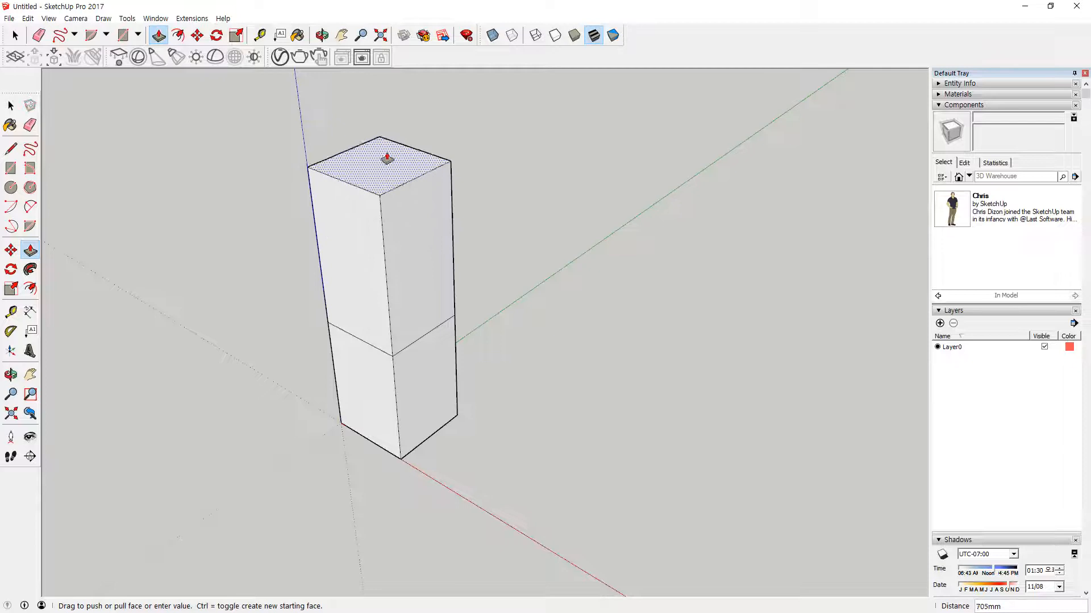
pyautogui.press('ctrl')
pyautogui.click(398, 127)
# Push/Pull a chain of new blocks outward from the middle level until they form a closed rectangular ring.
pyautogui.moveTo(362, 278); pyautogui.dragTo(202, 368)
pyautogui.moveTo(428, 299); pyautogui.dragTo(639, 410)
pyautogui.moveTo(275, 389); pyautogui.dragTo(499, 317)
pyautogui.moveTo(476, 395); pyautogui.dragTo(618, 370)
pyautogui.moveTo(534, 390); pyautogui.dragTo(550, 382)
pyautogui.moveTo(550, 382); pyautogui.dragTo(341, 372, button='middle')
pyautogui.press('ctrl')
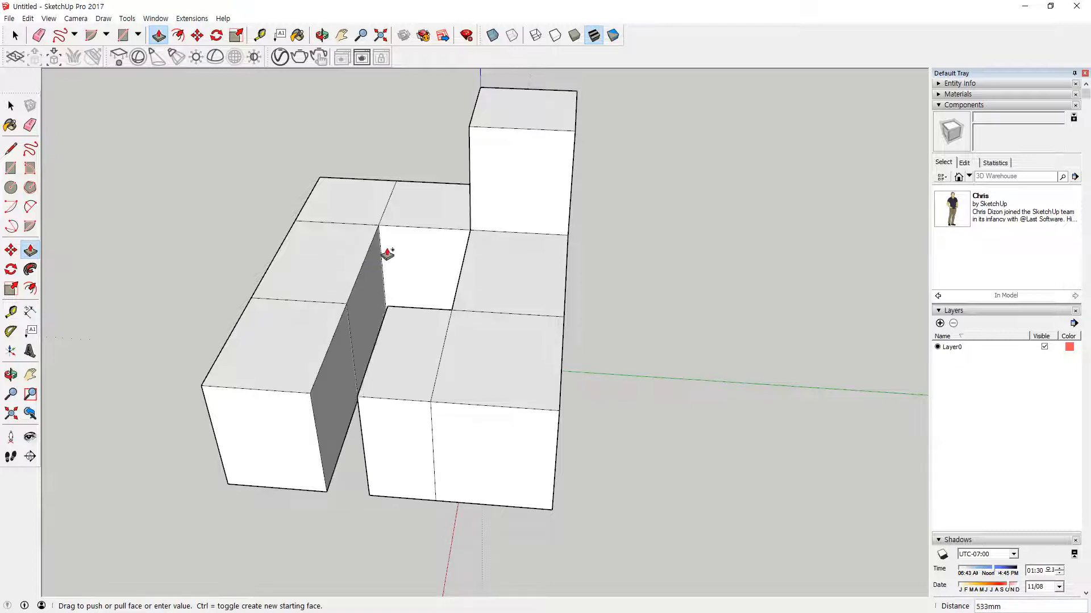
pyautogui.click(369, 241)
pyautogui.moveTo(316, 526); pyautogui.dragTo(601, 530, button='middle')
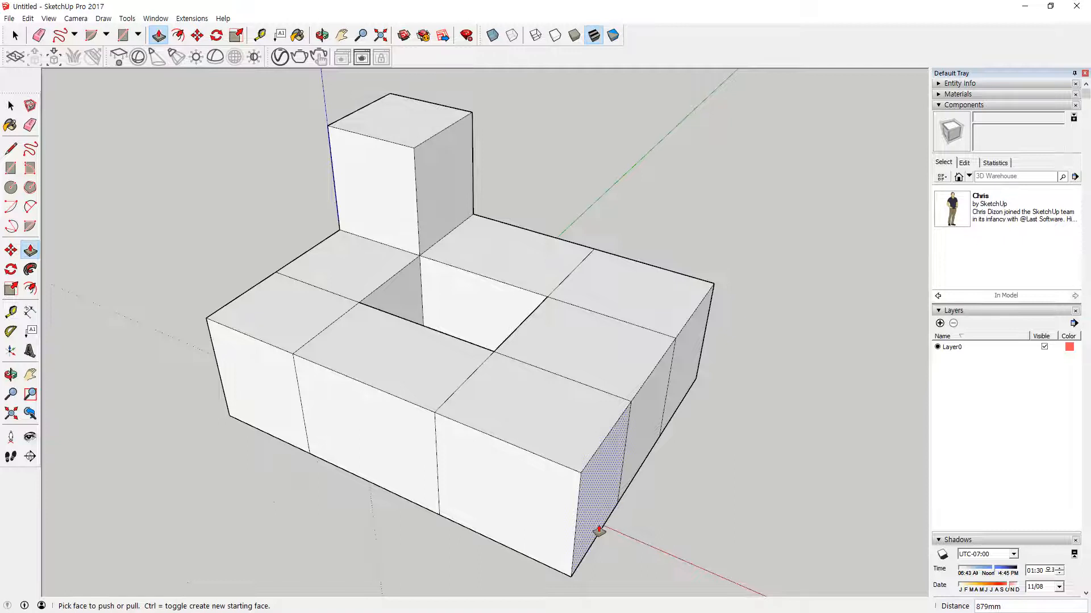
# Raise the ring's adjacent corner about 1033 mm to the tower's height, and pull the three unsupported bottom corners down 1363 mm as legs.
pyautogui.click(611, 274)
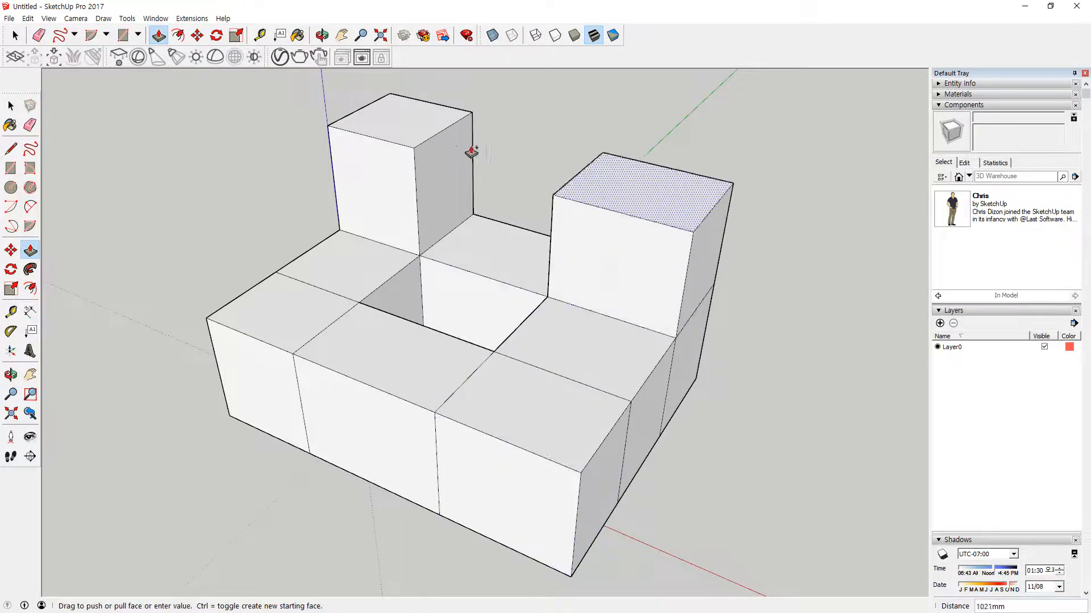
pyautogui.click(416, 117)
pyautogui.moveTo(438, 519); pyautogui.dragTo(211, 80, button='middle')
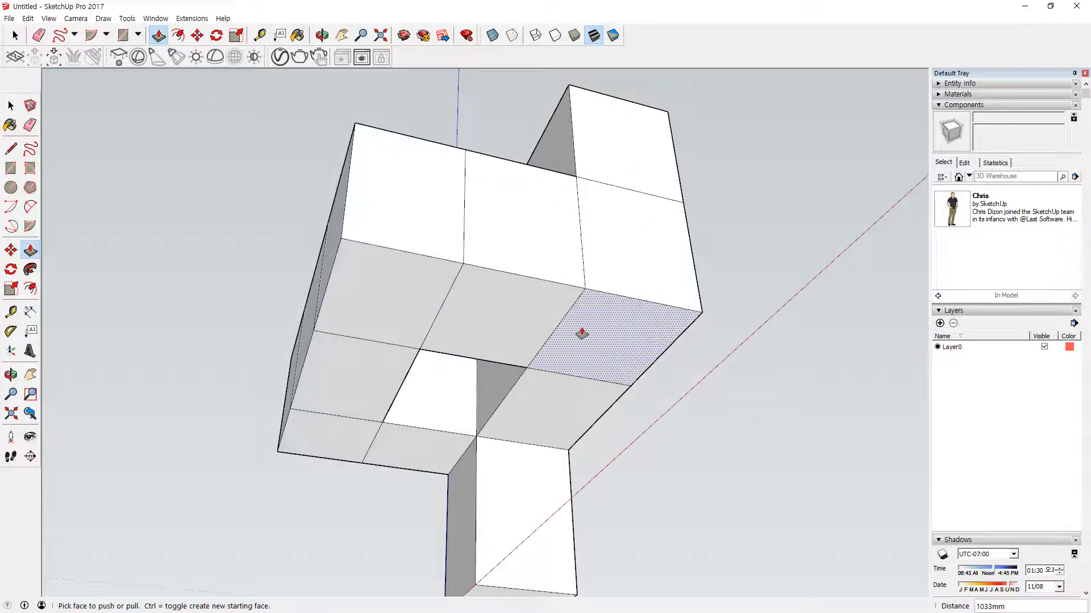
pyautogui.click(582, 335)
pyautogui.moveTo(553, 460); pyautogui.dragTo(509, 214, button='middle')
pyautogui.click(503, 449)
pyautogui.click(509, 214)
pyautogui.click(683, 476)
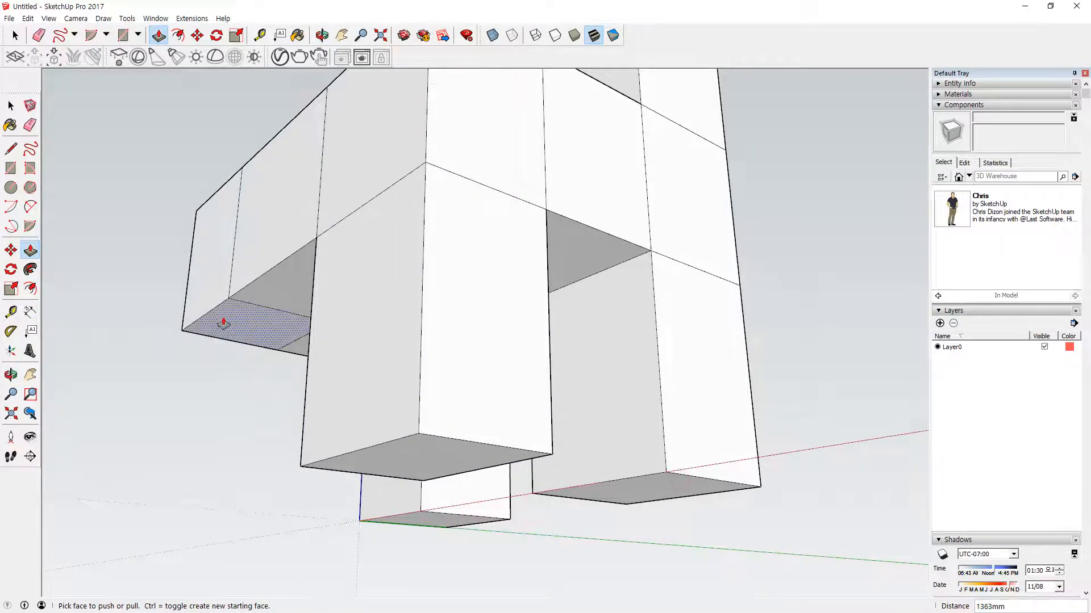
pyautogui.click(220, 332)
pyautogui.click(416, 458)
# Pull the top faces of both towers up about 2333 mm to the same height.
pyautogui.scroll(-5, 250, 234)
pyautogui.moveTo(264, 234); pyautogui.dragTo(337, 455, button='middle')
pyautogui.click(440, 165)
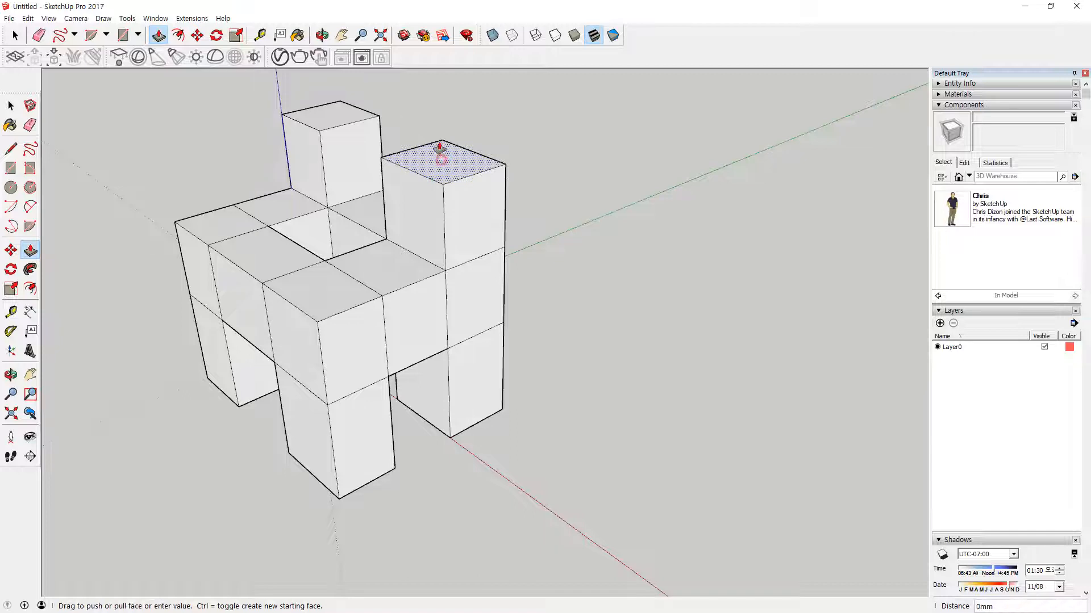
pyautogui.scroll(-2, 524, 141)
pyautogui.moveTo(524, 141); pyautogui.dragTo(487, 304, button='middle')
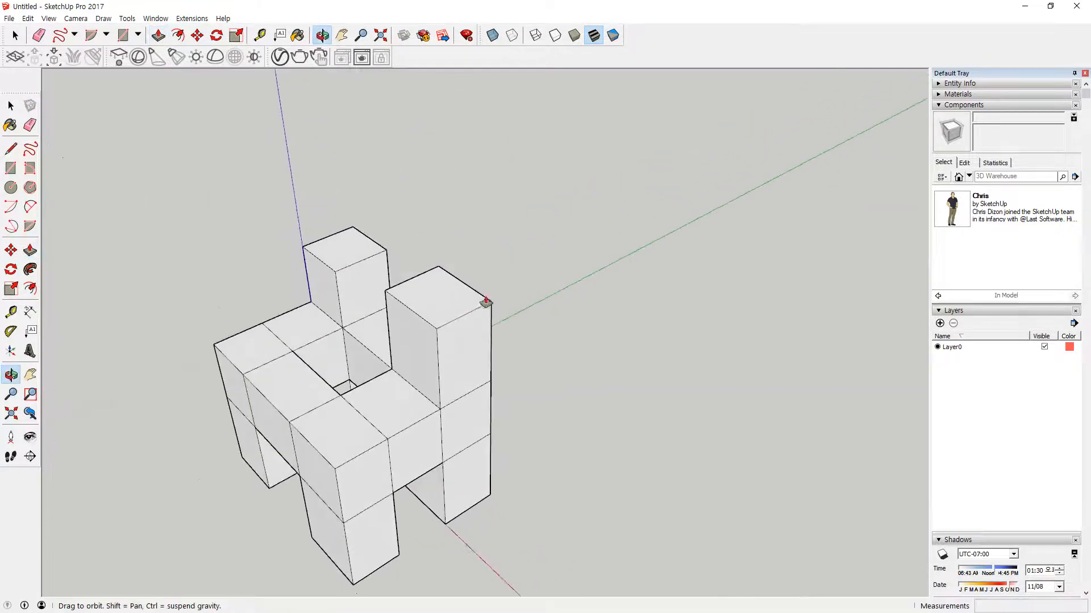
pyautogui.click(446, 165)
pyautogui.click(348, 242)
pyautogui.click(431, 154)
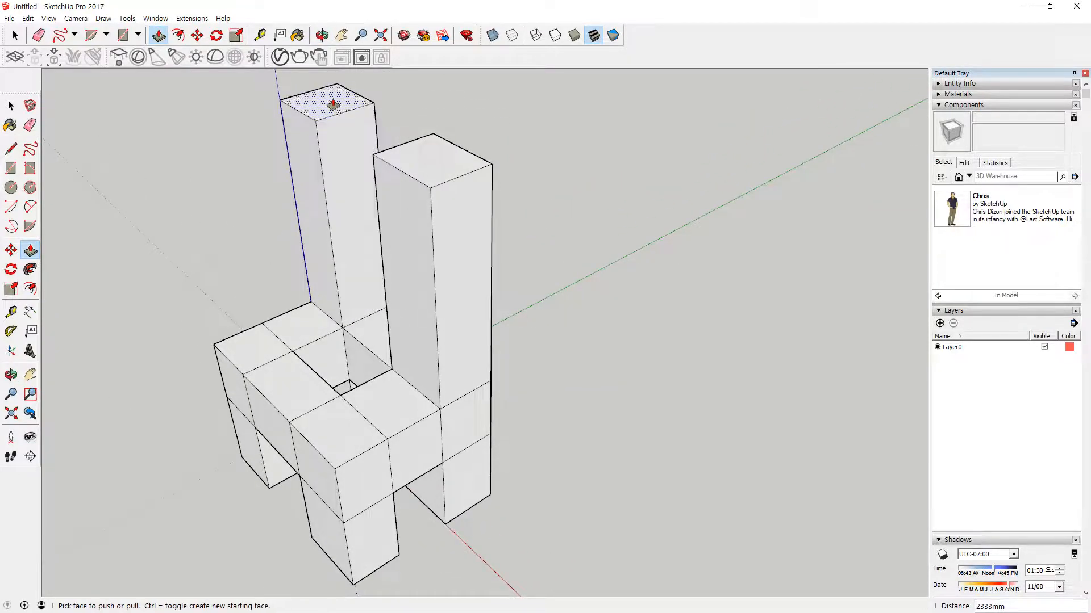
# Stack a new block on top of each of the two towers, both ending at the same height.
pyautogui.moveTo(560, 247); pyautogui.dragTo(394, 246, button='middle')
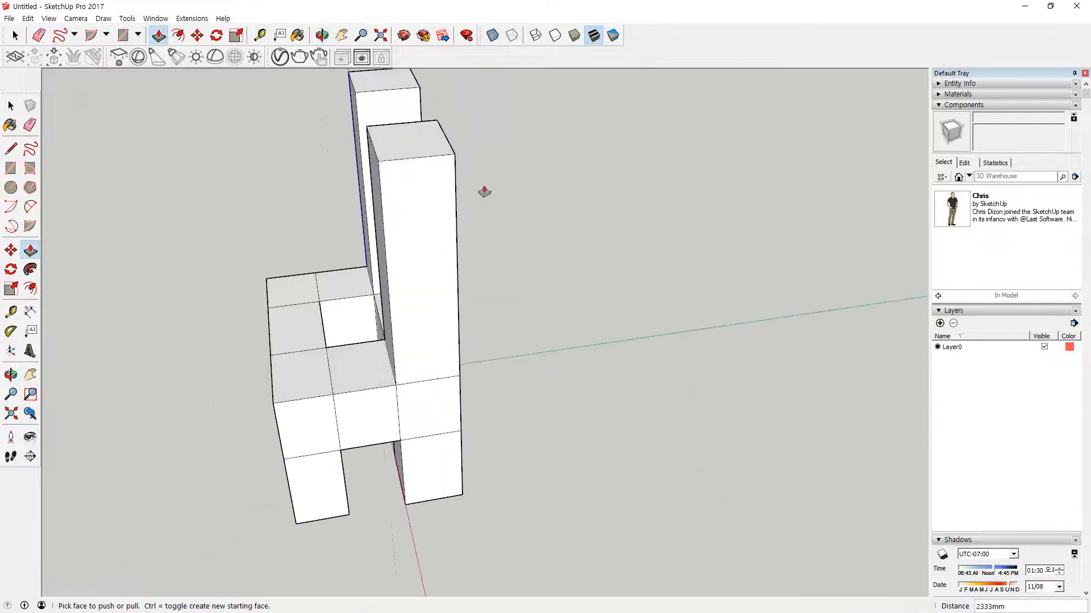
pyautogui.moveTo(484, 192); pyautogui.dragTo(446, 302, button='middle')
pyautogui.click(381, 225)
pyautogui.click(384, 171)
pyautogui.moveTo(509, 223); pyautogui.dragTo(364, 159, button='middle')
pyautogui.click(445, 127)
pyautogui.click(418, 117)
# Try to bridge the towers by pulling one upper block's inner face about 1296 mm across without a new starting face.
pyautogui.moveTo(419, 117)
pyautogui.mouseDown(button='middle')
pyautogui.moveTo(279, 154)
pyautogui.moveTo(433, 102)
pyautogui.mouseUp(button='middle')
pyautogui.click(434, 102)
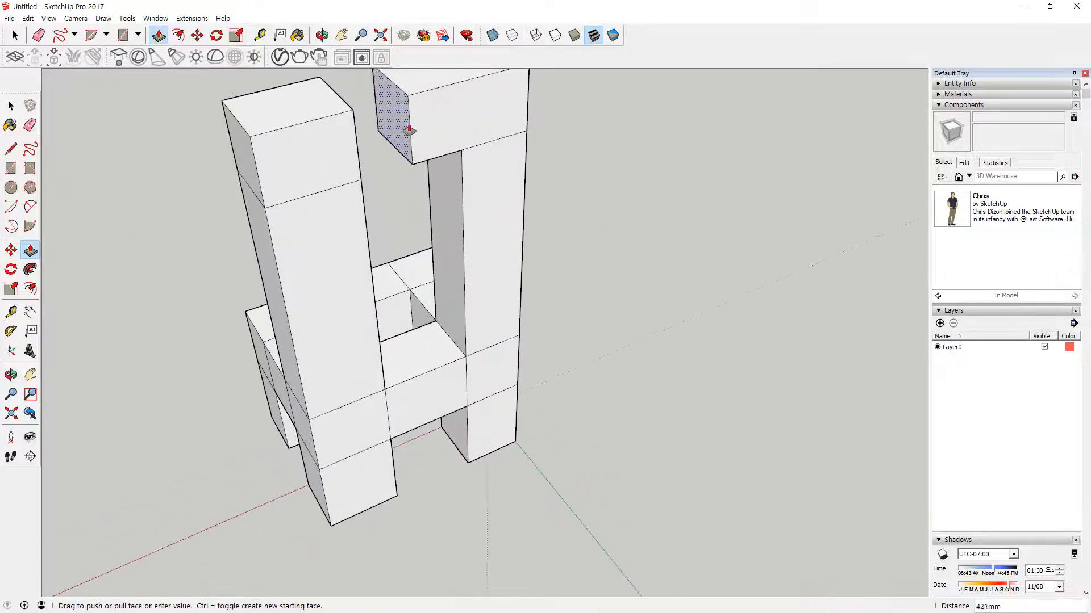
pyautogui.click(365, 238)
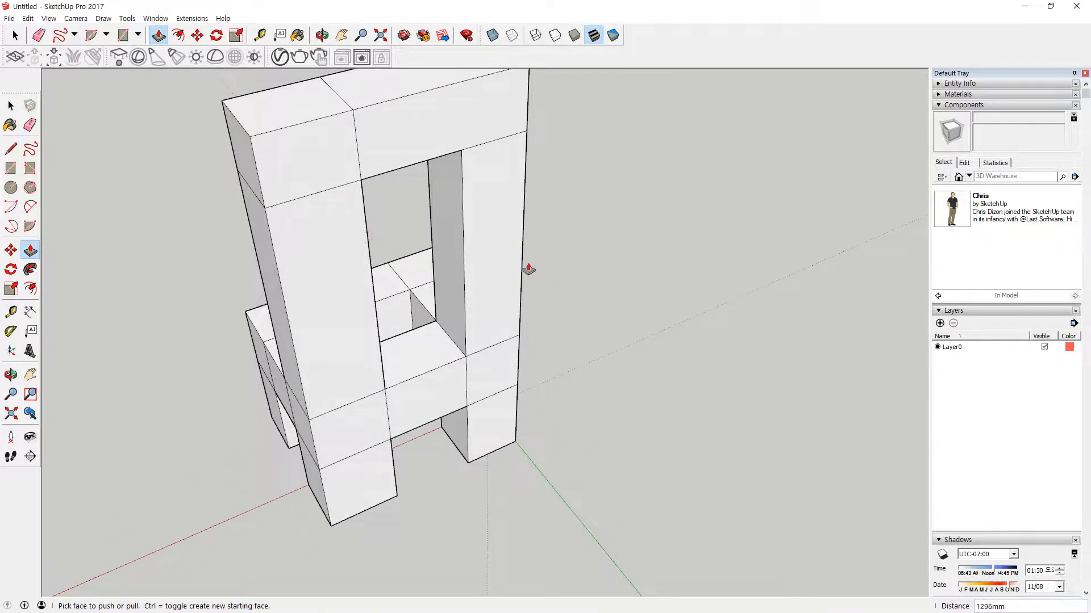
pyautogui.hotkey('ctrl', 'z')
# Bridge the gap between the two upper tower blocks with a new block about 1296 mm long.
pyautogui.click(446, 110)
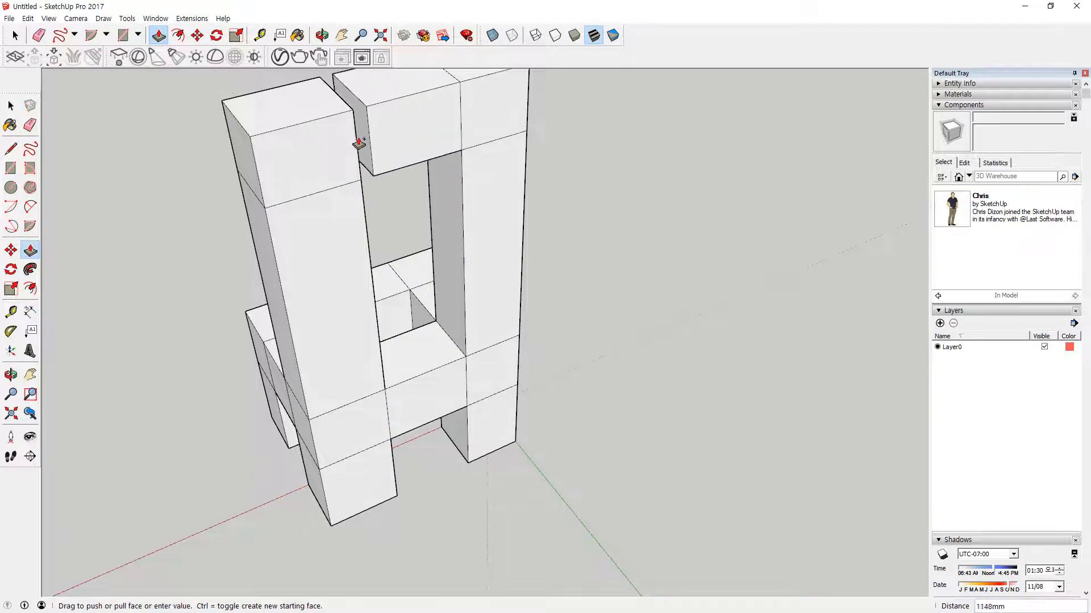
pyautogui.moveTo(404, 236); pyautogui.dragTo(165, 183, button='middle')
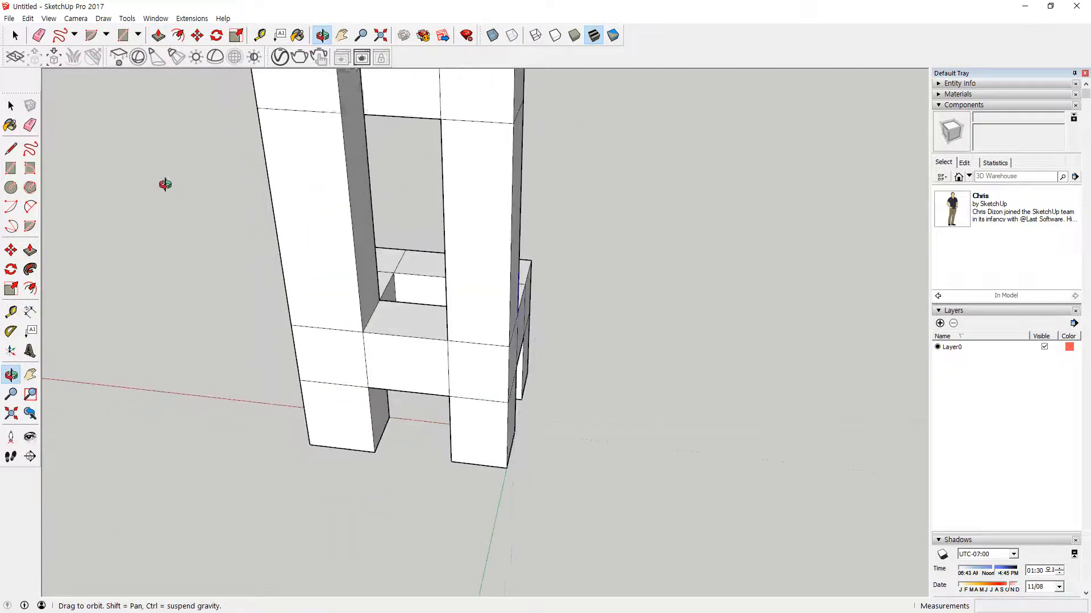
pyautogui.click(360, 188)
pyautogui.scroll(-2, 361, 190)
pyautogui.keyDown('shift'); pyautogui.moveTo(363, 195); pyautogui.dragTo(382, 290, button='middle'); pyautogui.keyUp('shift')
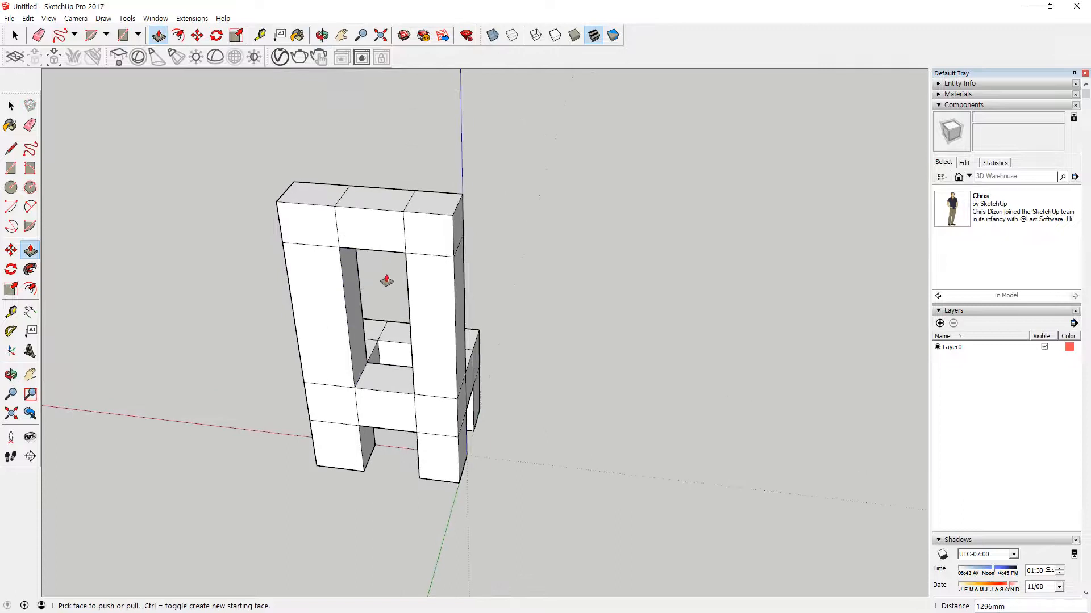
pyautogui.scroll(2, 440, 241)
pyautogui.moveTo(505, 202); pyautogui.dragTo(638, 367, button='middle')
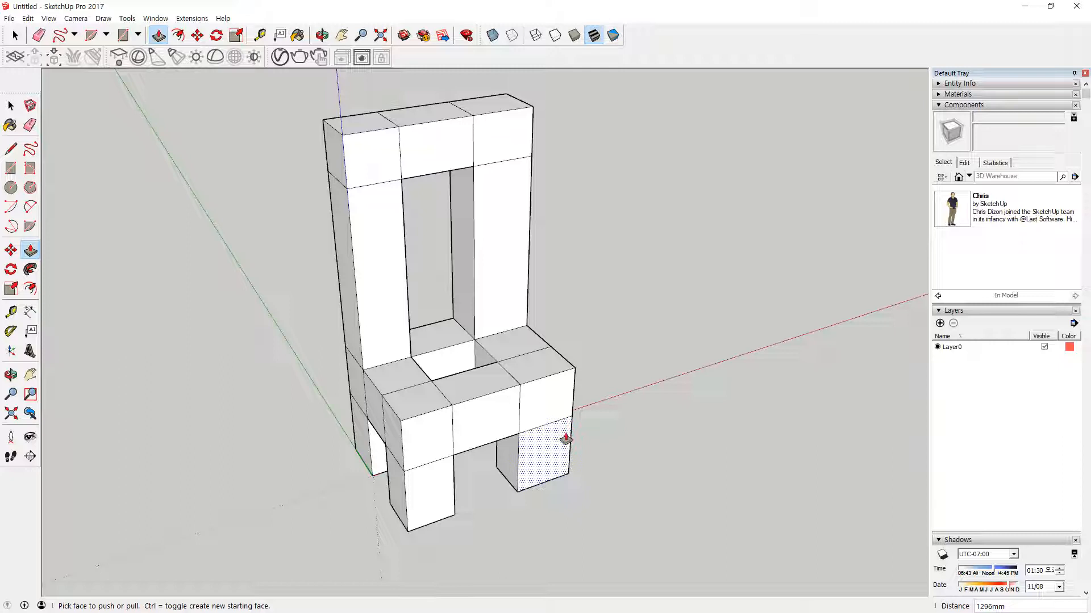
# Pull one upper corner of the backrest forward as a new block, and try extending it further toward the seat's front.
pyautogui.moveTo(567, 439); pyautogui.dragTo(426, 211, button='middle')
pyautogui.click(426, 207)
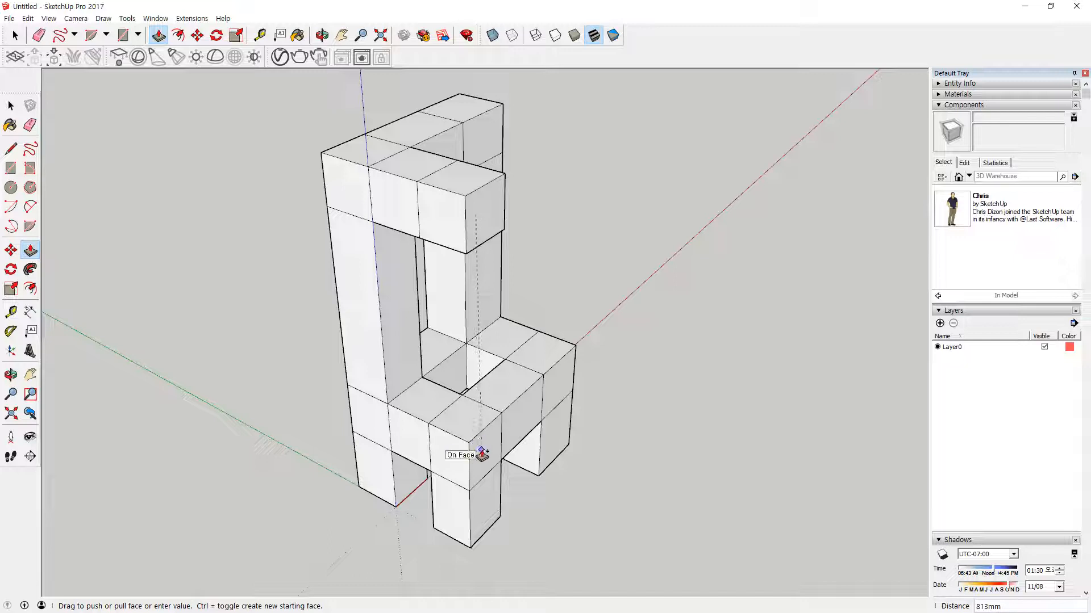
pyautogui.press('Escape')
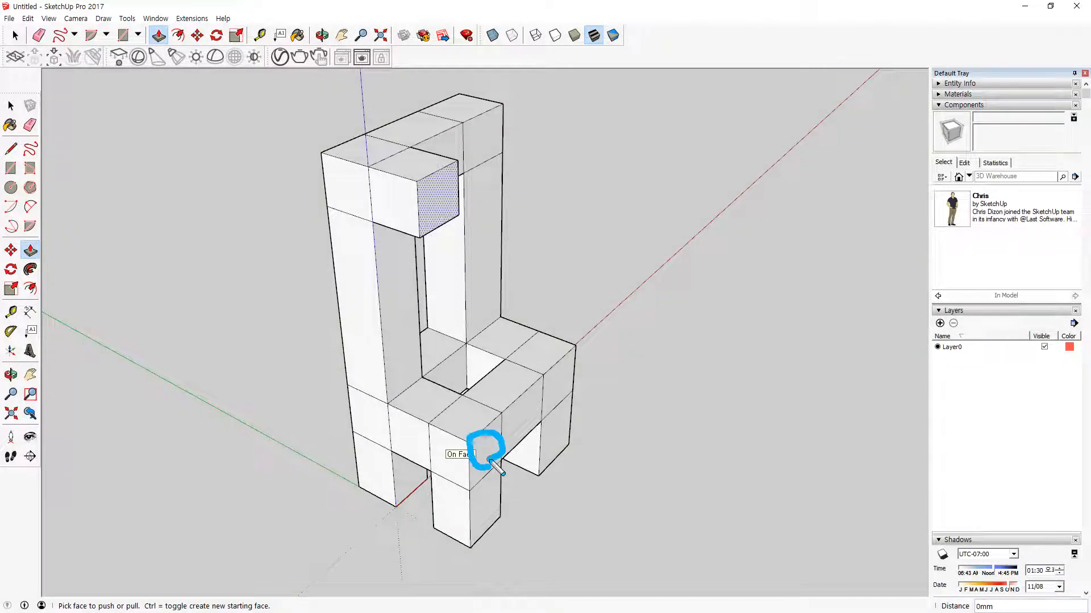
pyautogui.click(468, 446)
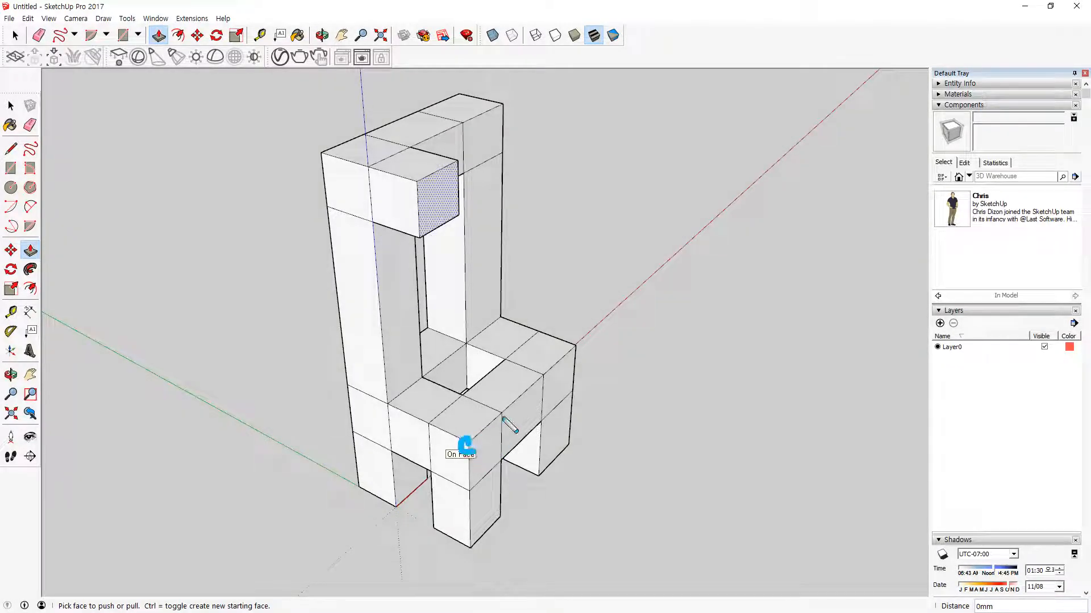
pyautogui.moveTo(494, 424)
pyautogui.mouseDown()
pyautogui.moveTo(478, 449)
pyautogui.moveTo(496, 461)
pyautogui.mouseUp()
pyautogui.press('Escape')
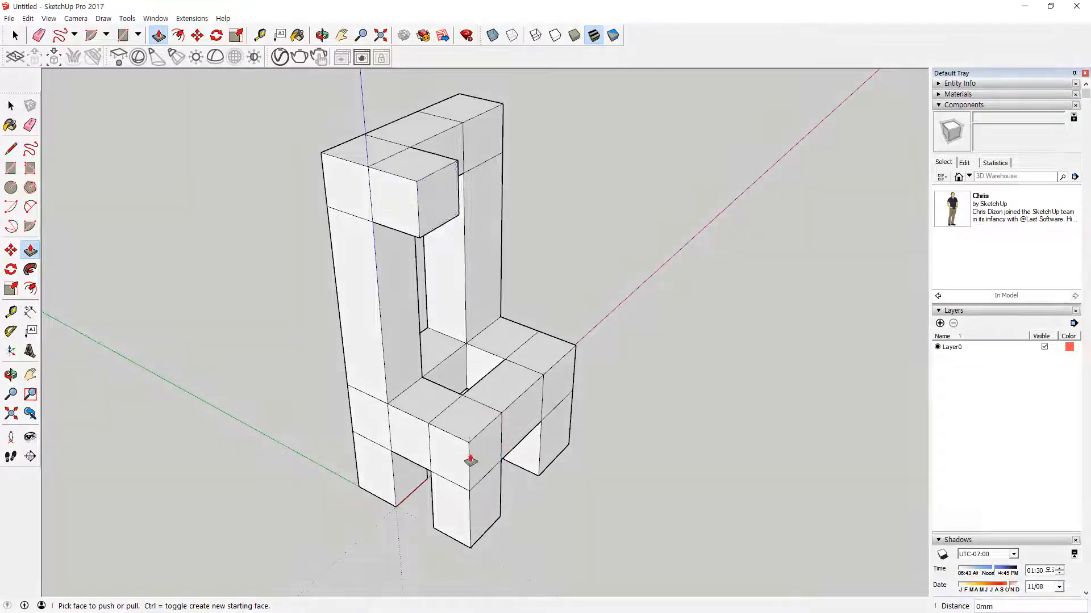
# Extend the upper arm about 813 mm to align with the seat's front corner, and build a matching arm from the opposite upper corner.
pyautogui.click(469, 443)
pyautogui.press('ctrl')
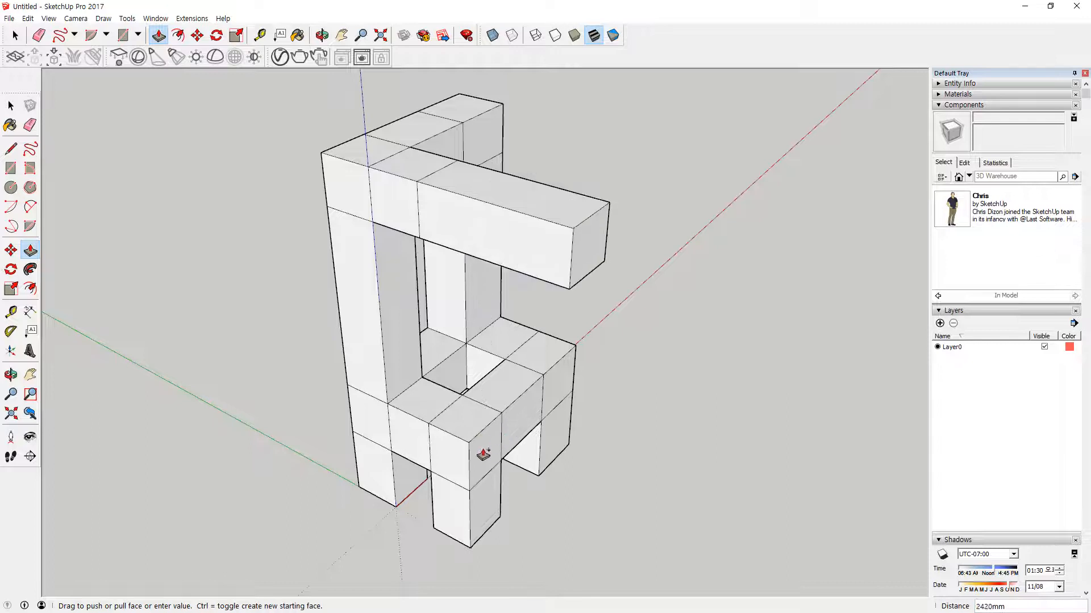
pyautogui.click(469, 444)
pyautogui.moveTo(594, 380); pyautogui.dragTo(295, 341, button='middle')
pyautogui.click(556, 190)
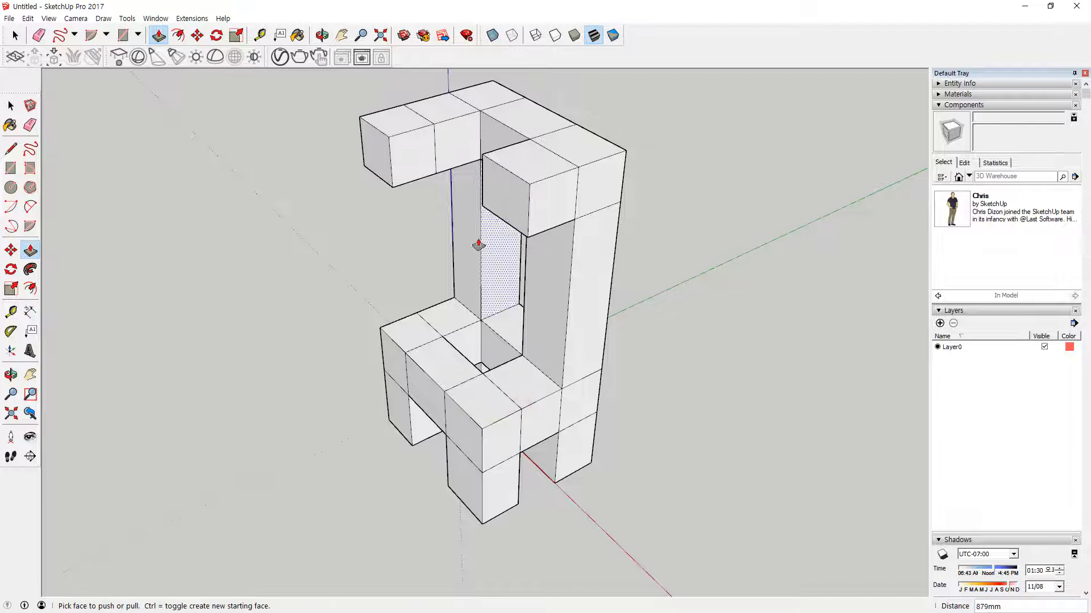
pyautogui.click(464, 435)
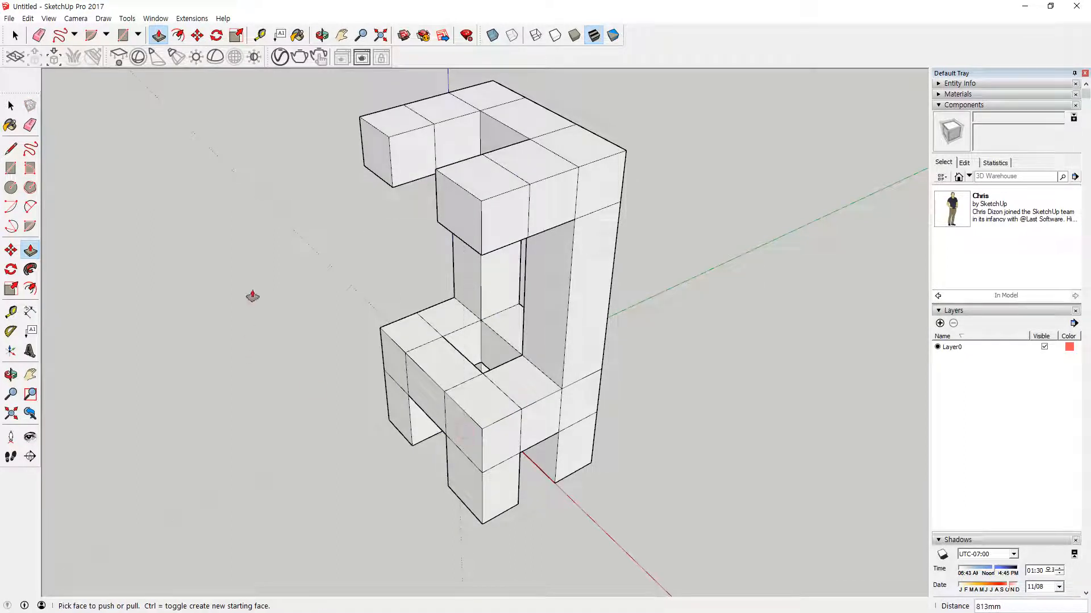
# Join the front ends of the two upper arms with a new block about 1296 mm long.
pyautogui.click(420, 150)
pyautogui.click(441, 174)
pyautogui.moveTo(489, 180); pyautogui.dragTo(499, 207, button='middle')
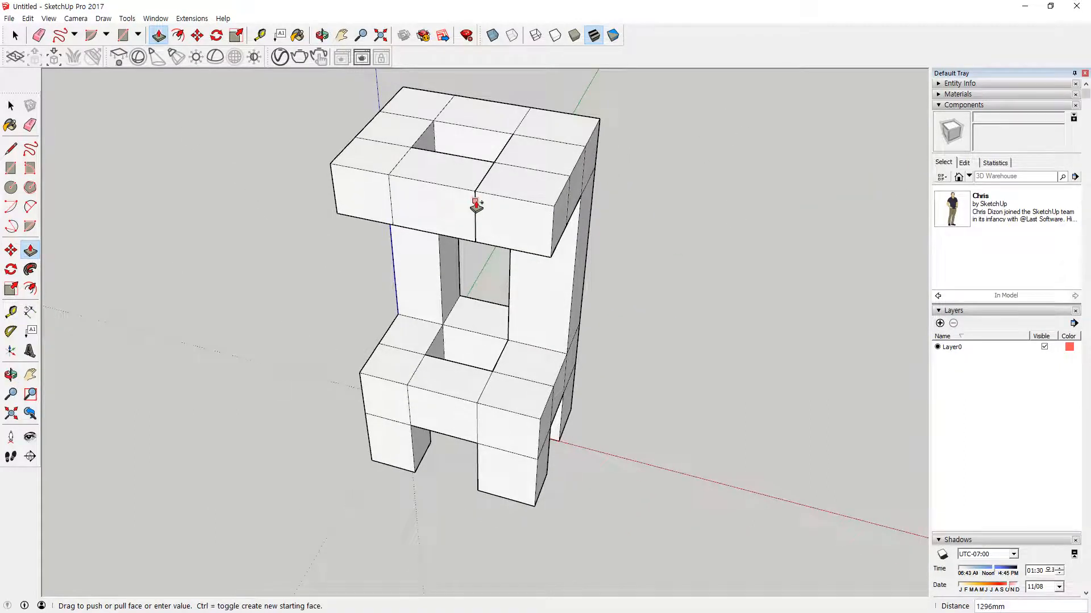
# Pull the two front corner faces of the lower ring up about 3366 mm as new columns meeting the upper ring.
pyautogui.moveTo(407, 275); pyautogui.dragTo(472, 297, button='middle')
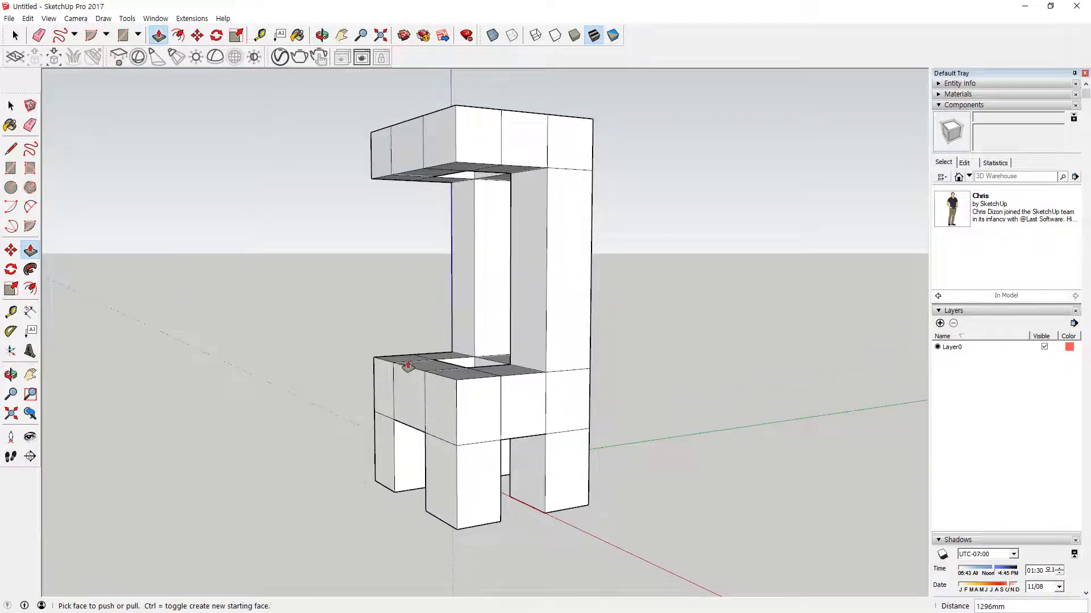
pyautogui.moveTo(397, 364); pyautogui.dragTo(404, 176)
pyautogui.press('ctrl')
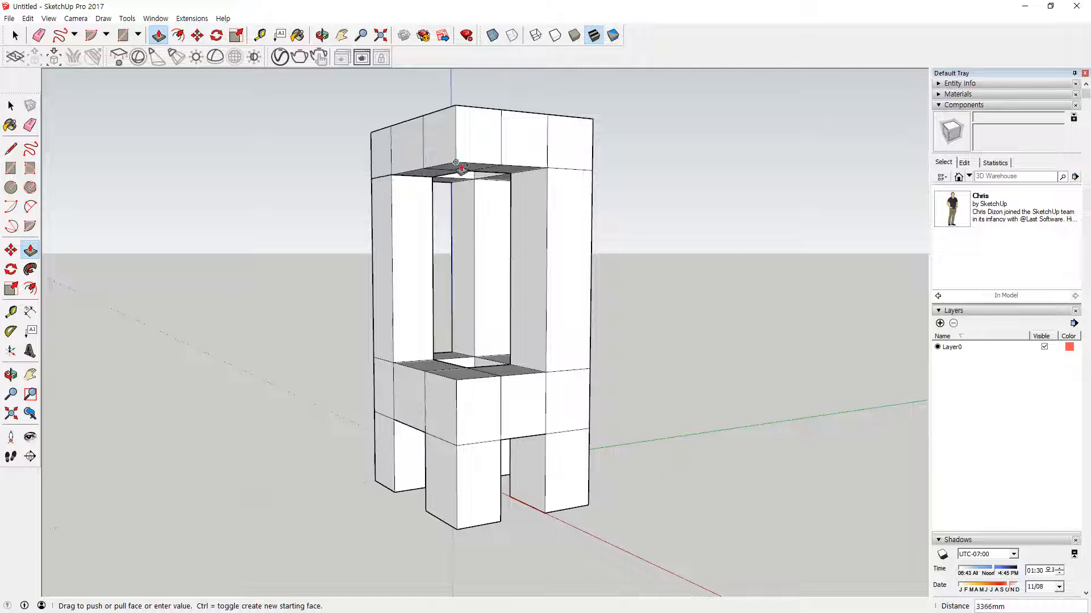
pyautogui.moveTo(458, 373); pyautogui.dragTo(420, 185)
pyautogui.moveTo(420, 185); pyautogui.dragTo(452, 167, button='middle')
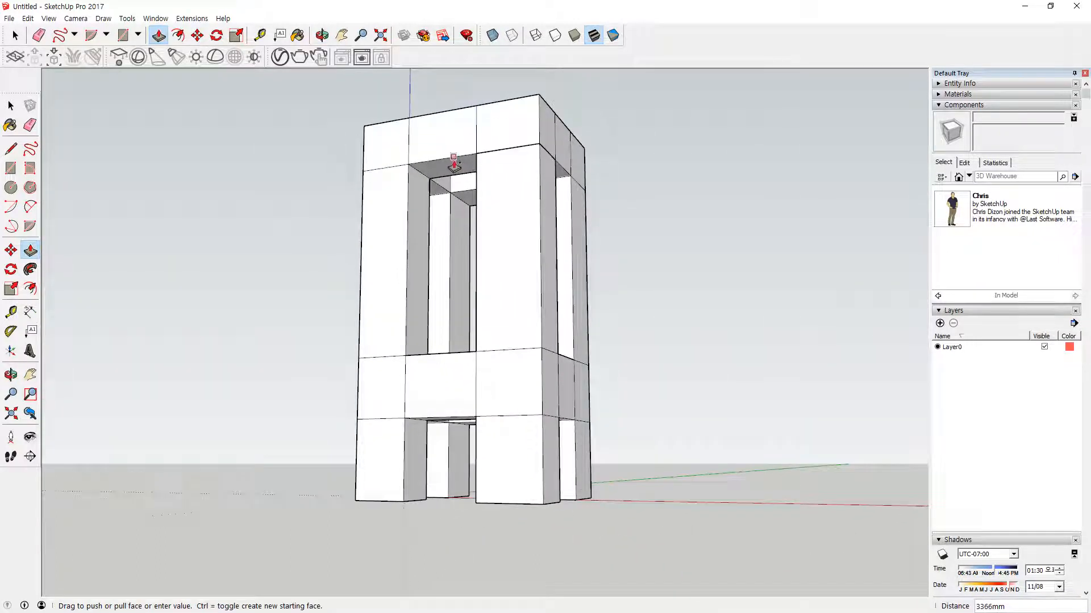
pyautogui.click(450, 166)
pyautogui.moveTo(343, 241); pyautogui.dragTo(379, 367, button='middle')
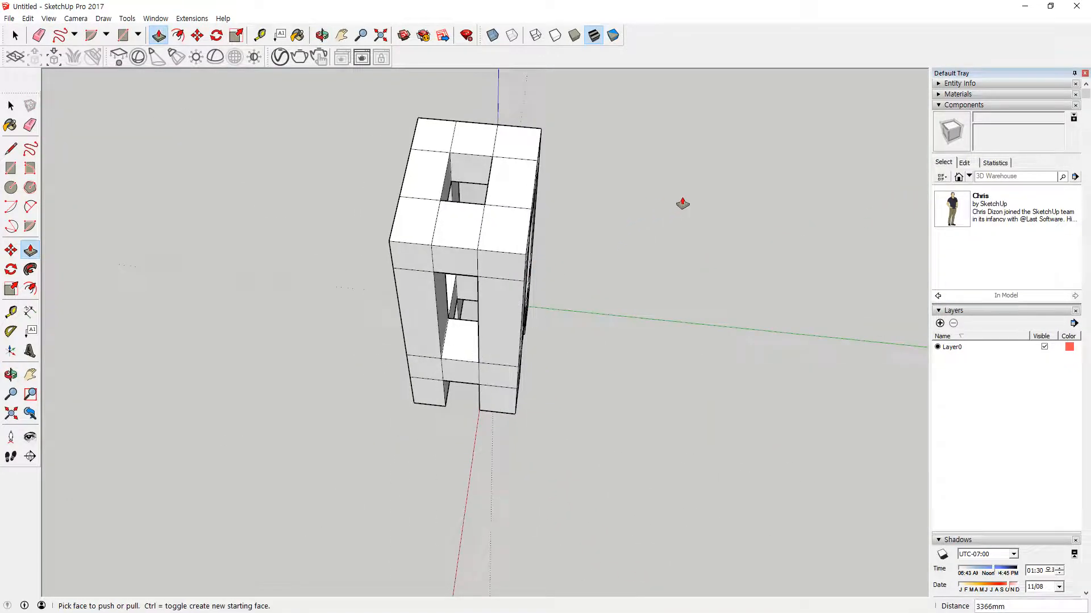
# Draw lines across the bottom and top edges of the upper ring's central opening to close it with faces.
pyautogui.moveTo(683, 204); pyautogui.dragTo(462, 151, button='middle')
pyautogui.scroll(6, 514, 173)
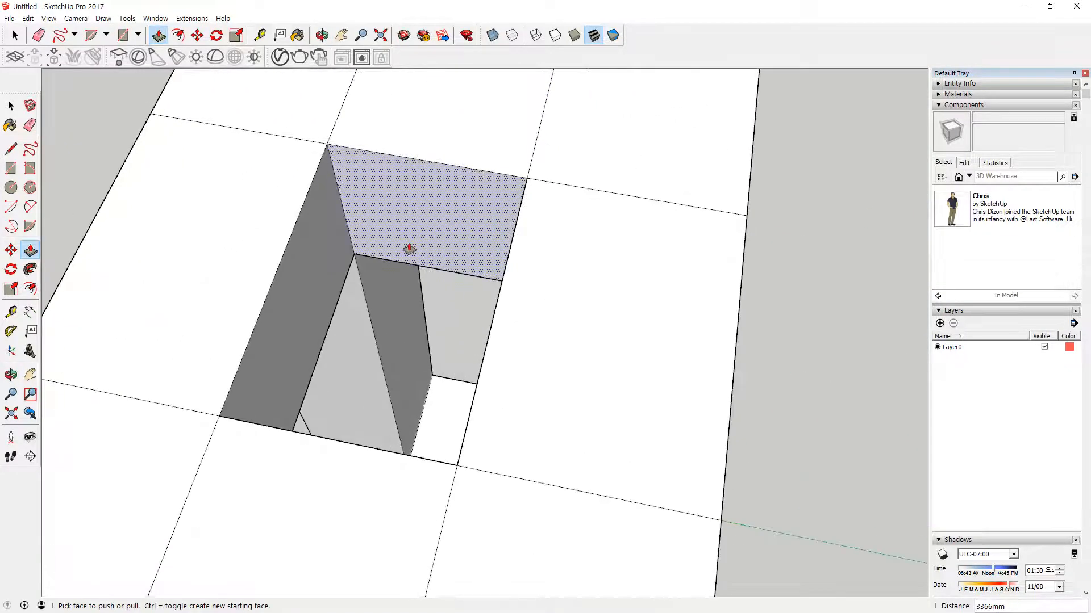
pyautogui.press('l')
pyautogui.moveTo(353, 254); pyautogui.dragTo(418, 254, button='middle')
pyautogui.scroll(2, 370, 268)
pyautogui.click(354, 267)
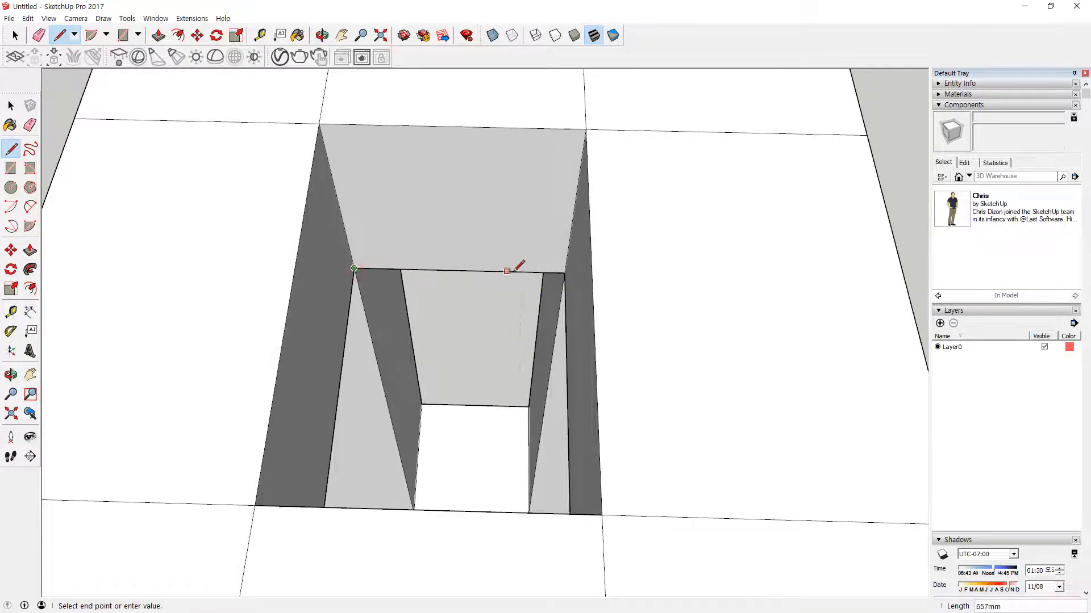
pyautogui.click(564, 273)
pyautogui.click(318, 124)
pyautogui.click(586, 129)
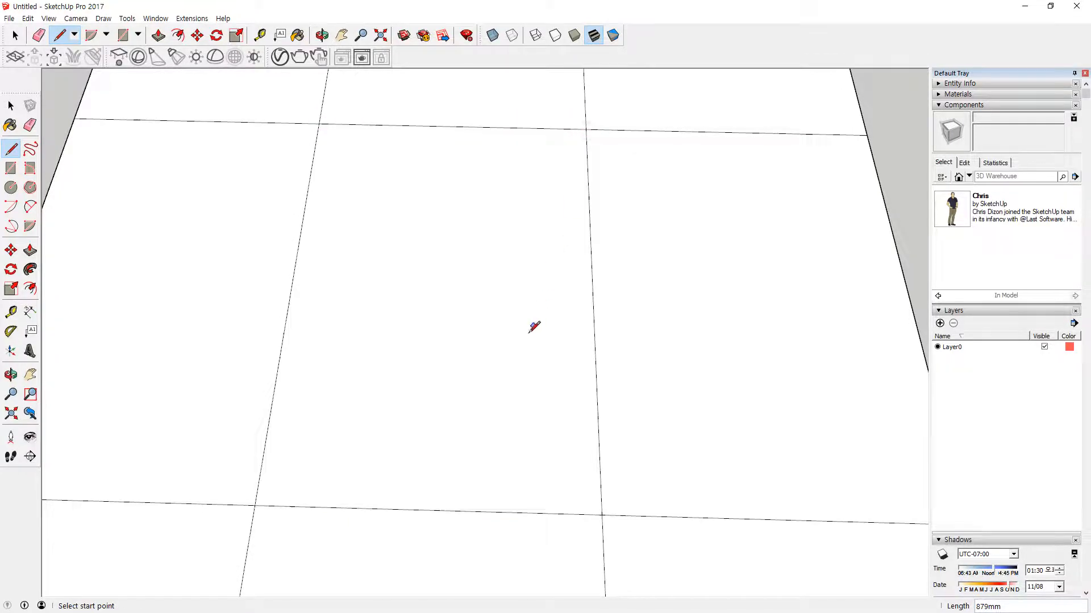
# Look over the capped structure from below and around its sides, and clear it from the model.
pyautogui.scroll(-6, 536, 317)
pyautogui.moveTo(615, 349); pyautogui.dragTo(287, 79, button='middle')
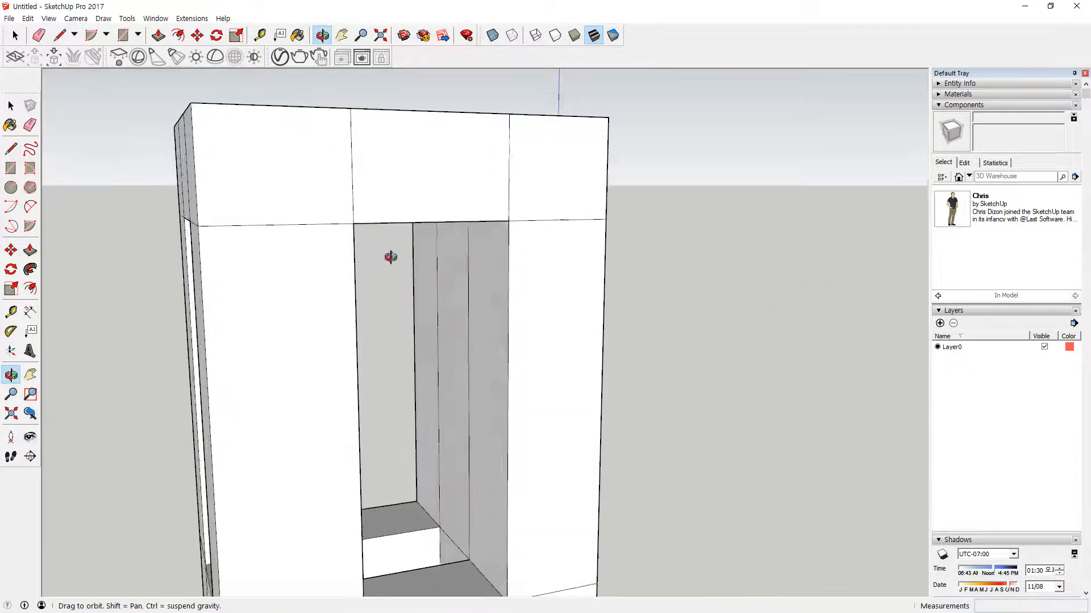
pyautogui.moveTo(387, 270); pyautogui.dragTo(392, 220, button='middle')
pyautogui.moveTo(414, 365); pyautogui.dragTo(189, 409, button='middle')
pyautogui.scroll(-4, 365, 341)
pyautogui.moveTo(365, 341); pyautogui.dragTo(511, 443, button='middle')
pyautogui.press('space')
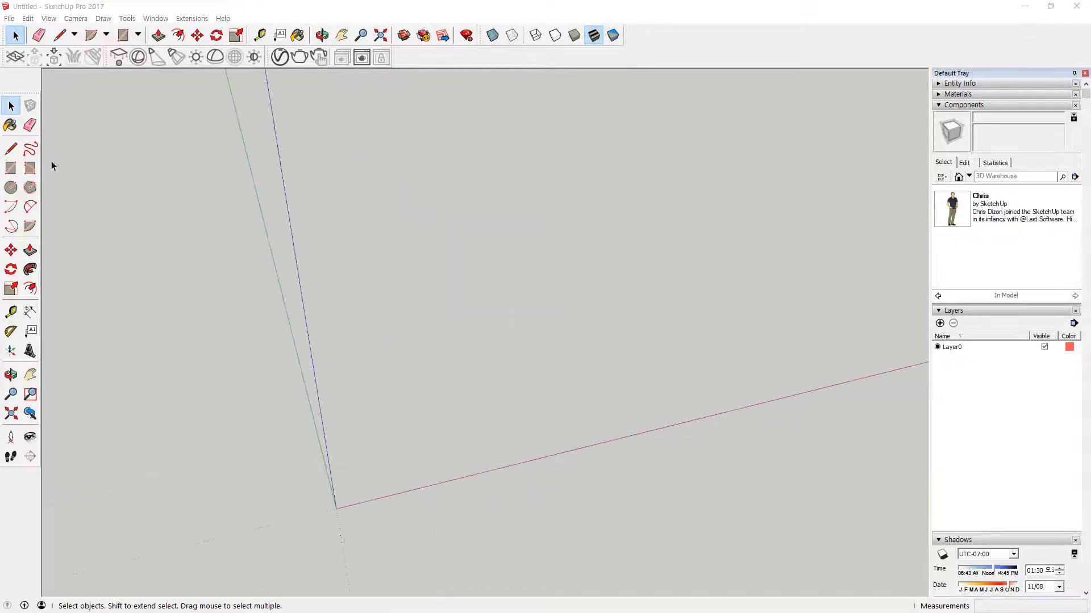
# Draw an upright 900 x 2100 mm rectangle standing on the red axis from the origin.
pyautogui.click(10, 168)
pyautogui.click(336, 508)
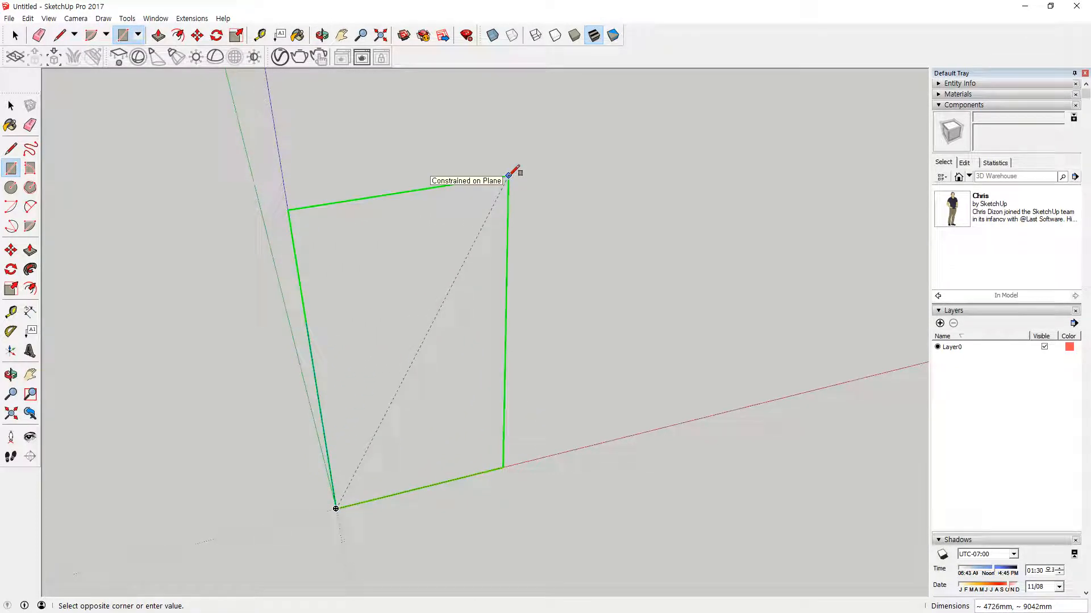
pyautogui.write('900,2100')
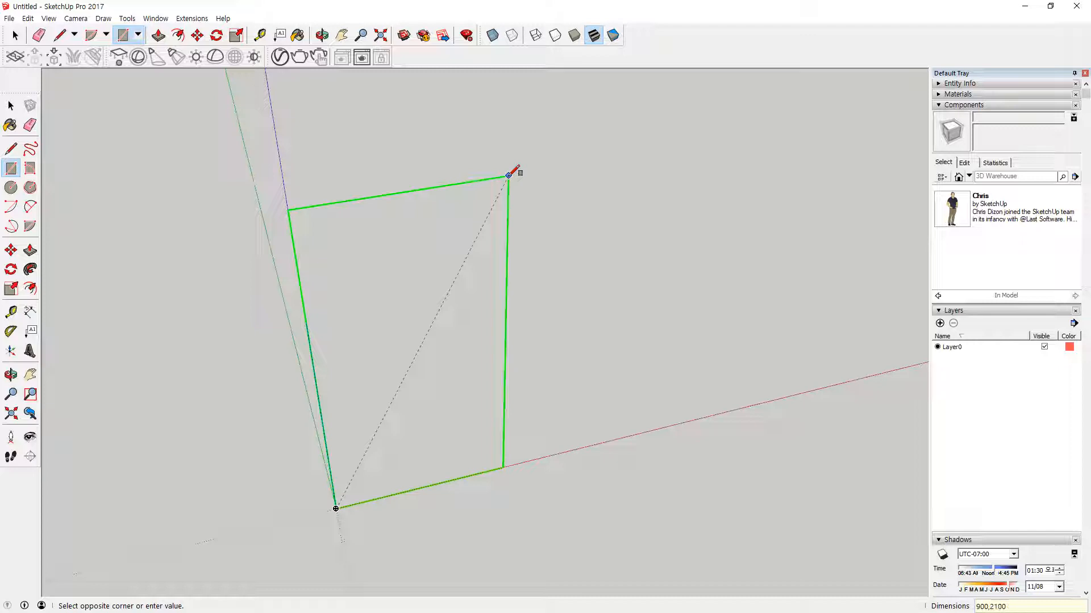
pyautogui.press('Return')
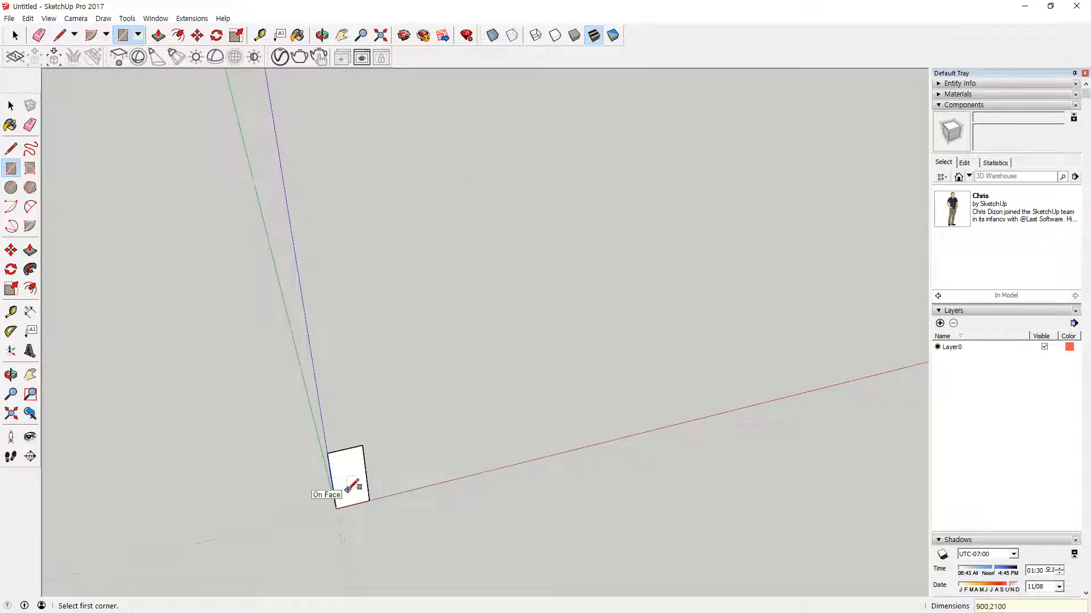
pyautogui.hotkey('shift', 'z')
pyautogui.moveTo(398, 472); pyautogui.dragTo(395, 418, button='middle')
pyautogui.press('space')
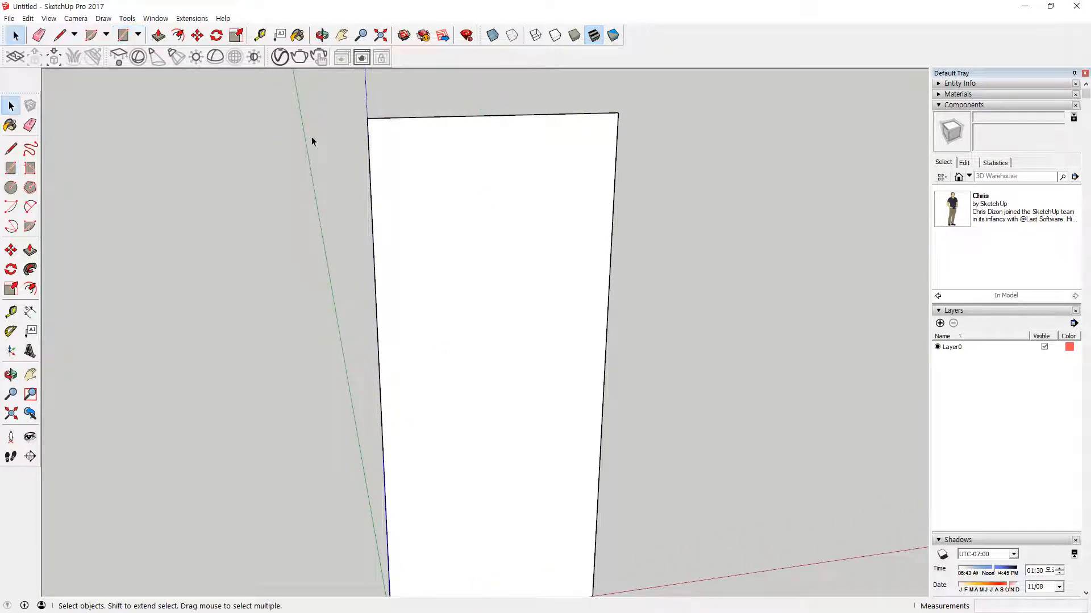
# Push/Pull the upright rectangle from its back face to a thickness of 300 mm.
pyautogui.moveTo(545, 138); pyautogui.dragTo(431, 421, button='middle')
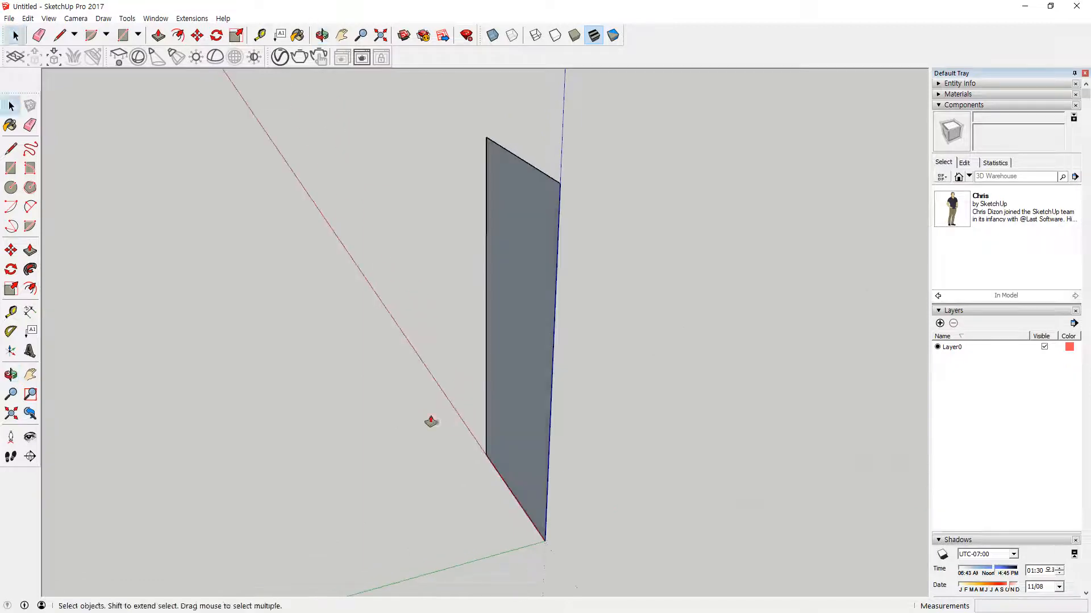
pyautogui.press('p')
pyautogui.moveTo(504, 297); pyautogui.dragTo(445, 326)
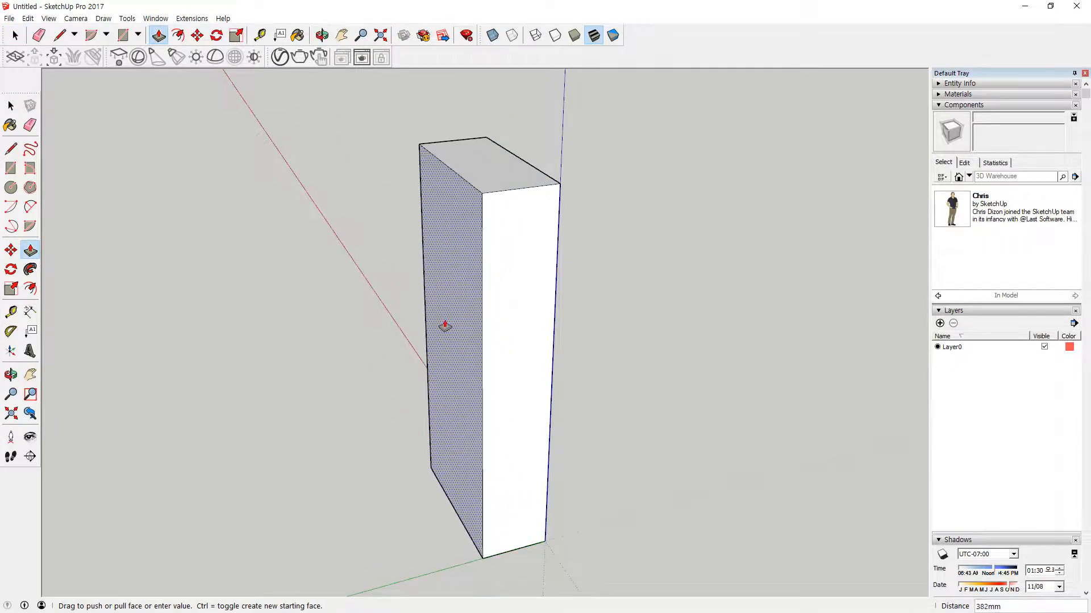
pyautogui.write('300')
pyautogui.press('Return')
pyautogui.moveTo(569, 307); pyautogui.dragTo(613, 268, button='middle')
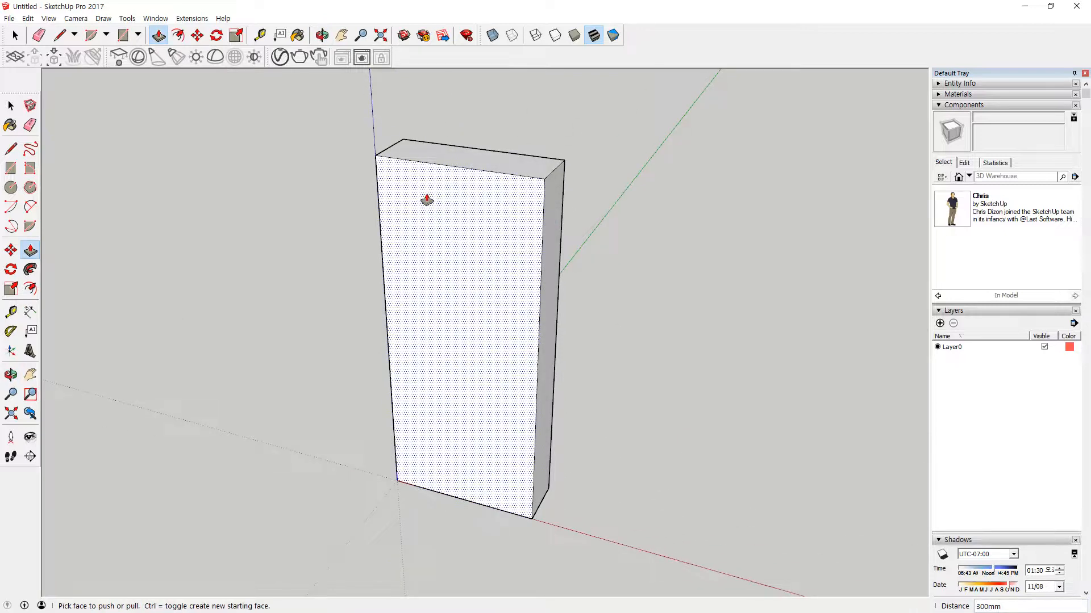
# Push the box's top face all the way down to the ground, and undo it.
pyautogui.click(493, 165)
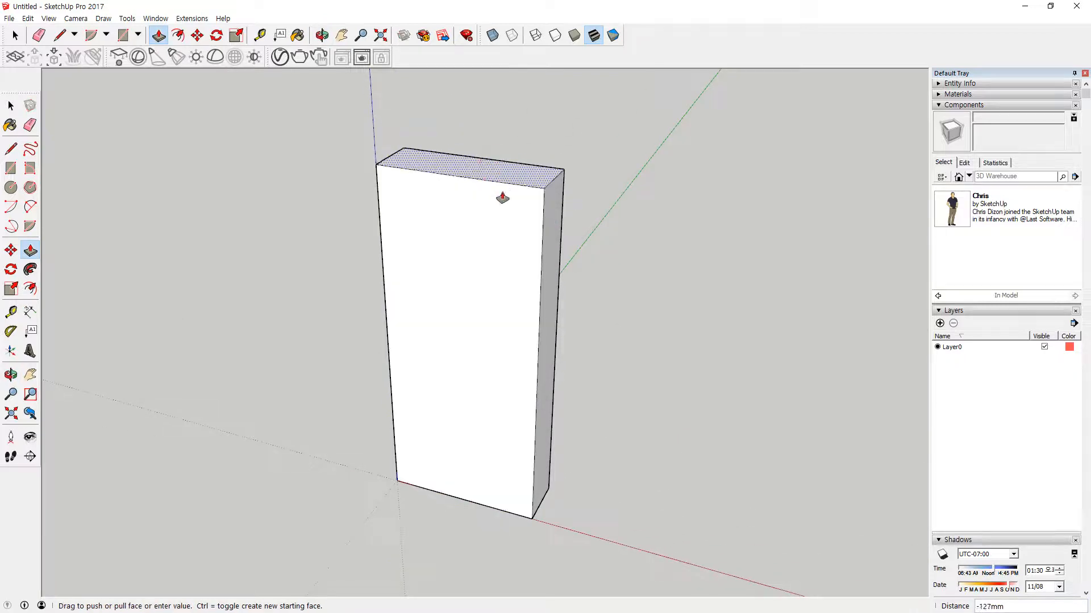
pyautogui.scroll(2, 506, 485)
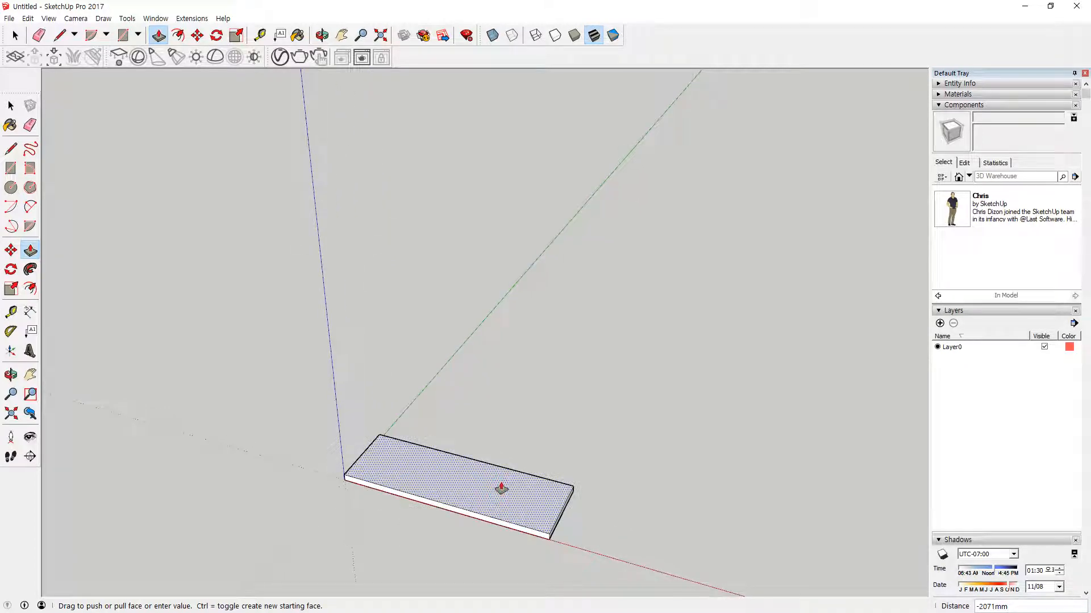
pyautogui.click(530, 507)
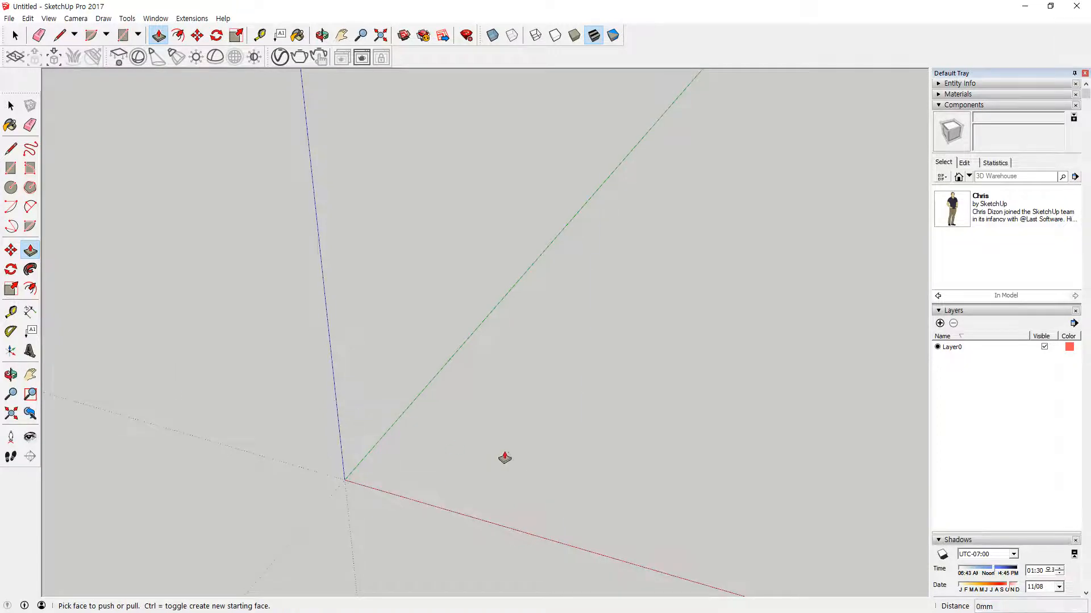
pyautogui.hotkey('ctrl', 'z')
# Draw three vertical lines on the box's front face to split it into four equal columns.
pyautogui.scroll(-4, 516, 452)
pyautogui.moveTo(599, 376); pyautogui.dragTo(480, 369, button='middle')
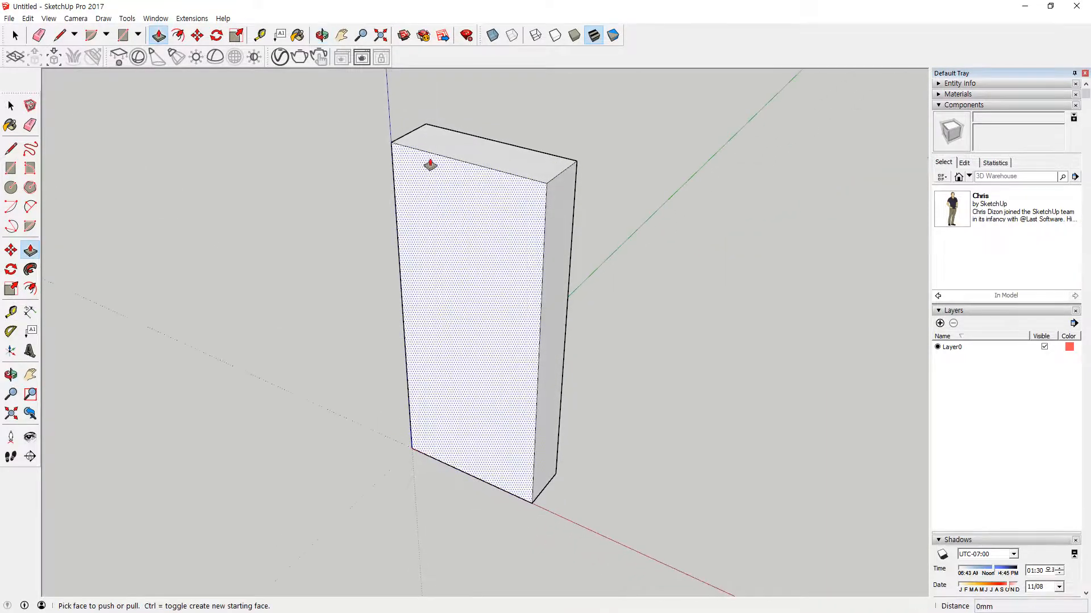
pyautogui.press('l')
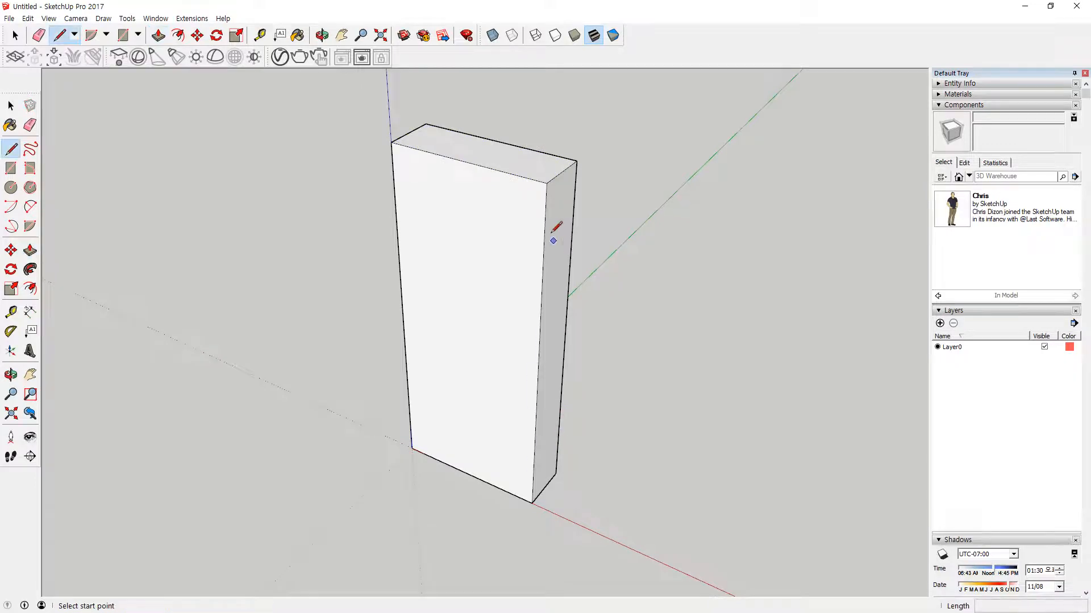
pyautogui.click(464, 161)
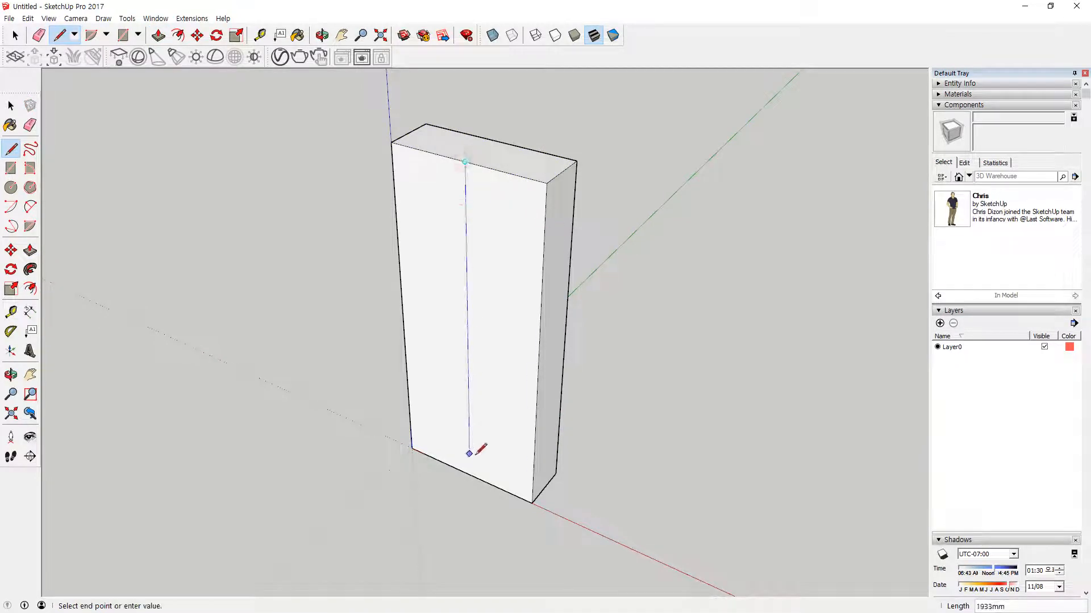
pyautogui.click(470, 474)
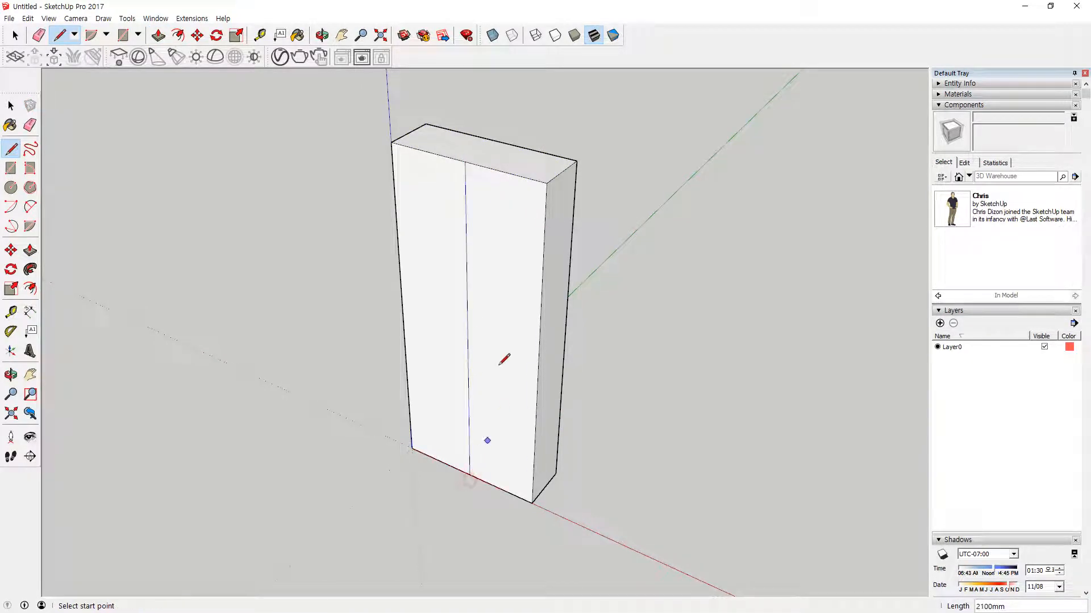
pyautogui.click(504, 172)
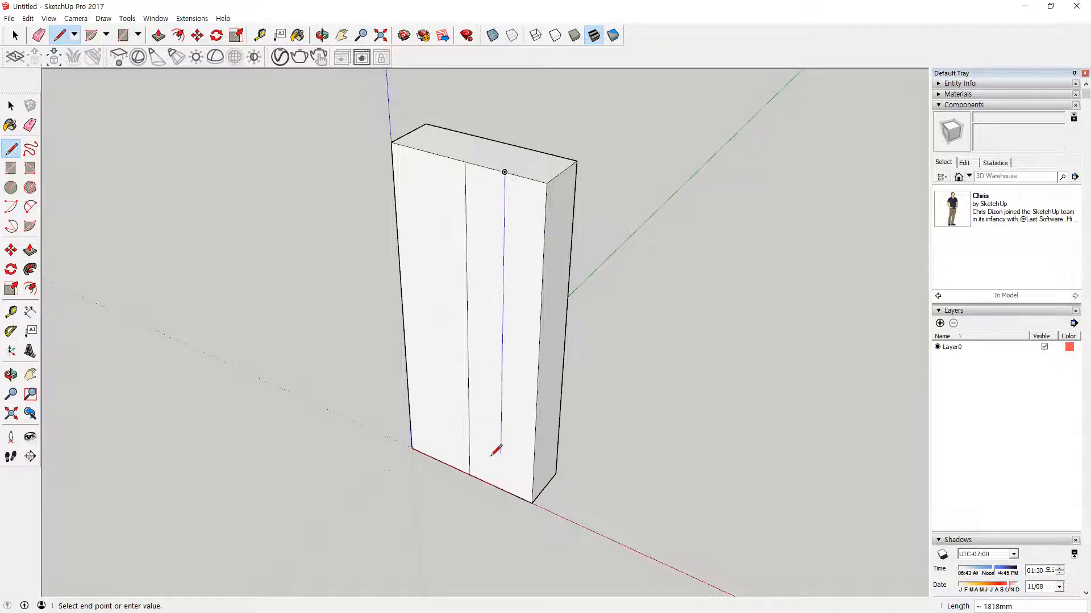
pyautogui.click(500, 486)
pyautogui.click(427, 151)
pyautogui.click(440, 460)
# Draw three horizontal lines across the front face to divide the columns into four rows.
pyautogui.click(539, 364)
pyautogui.click(404, 314)
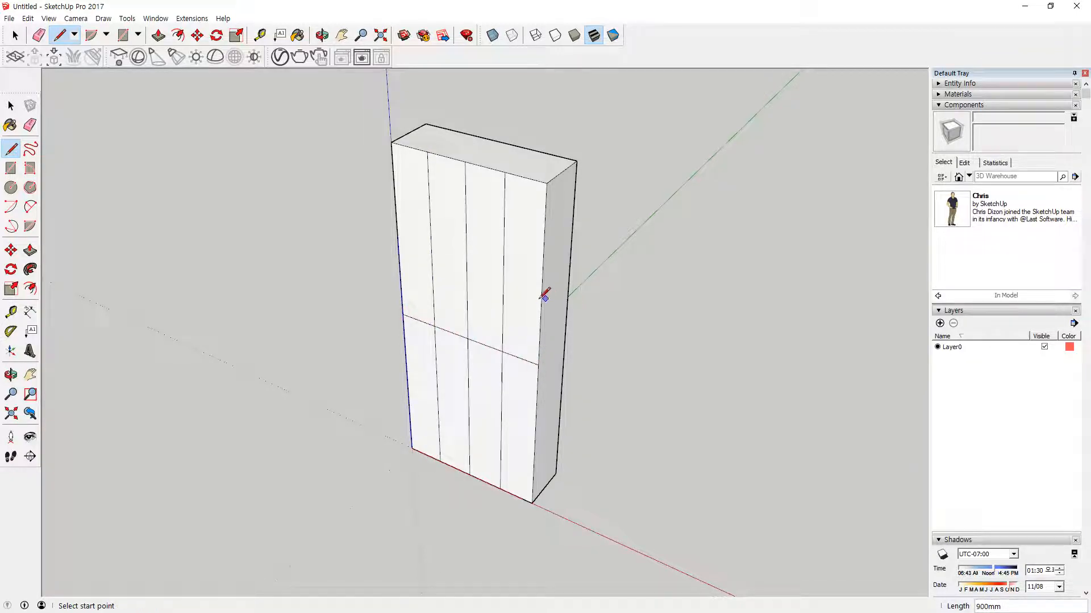
pyautogui.click(541, 280)
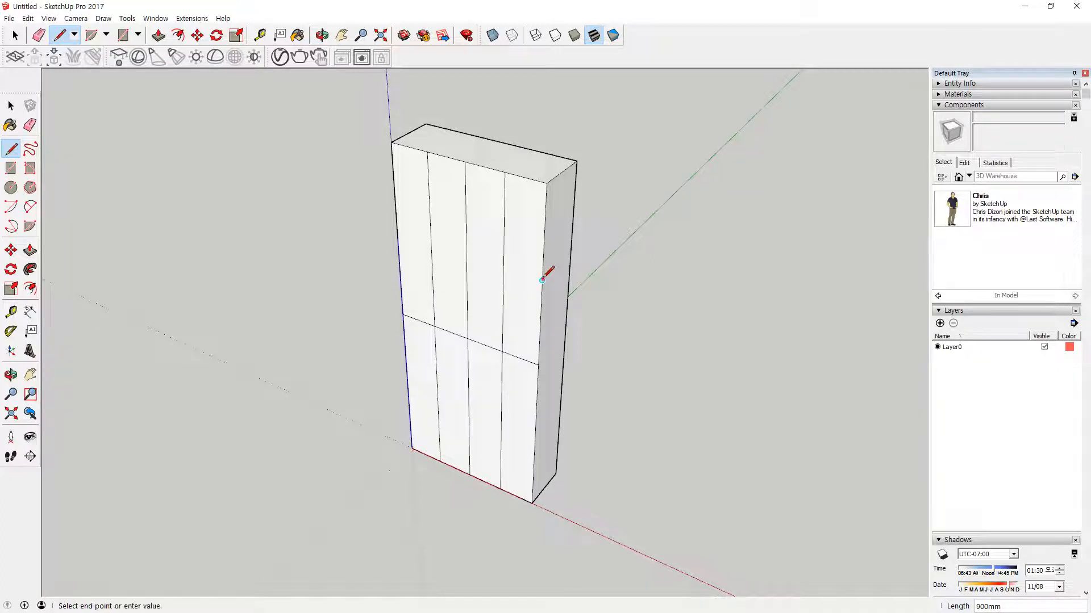
pyautogui.click(398, 234)
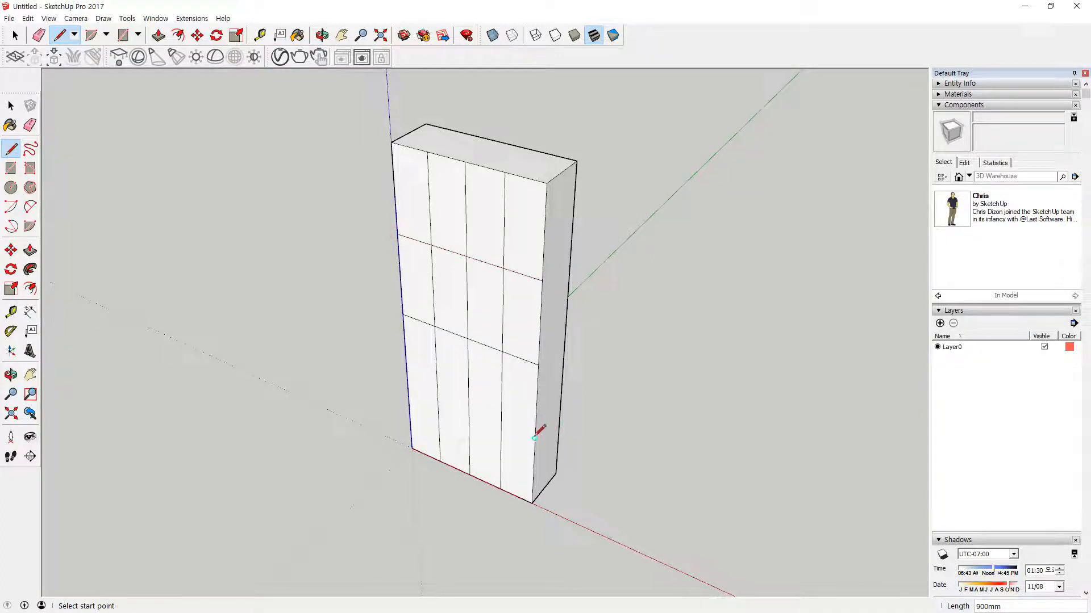
pyautogui.click(535, 438)
pyautogui.click(407, 385)
# Erase the grid lines inside the central two-by-two cells to merge them into one panel.
pyautogui.moveTo(409, 385); pyautogui.dragTo(478, 267, button='middle')
pyautogui.scroll(3, 528, 182)
pyautogui.moveTo(526, 237); pyautogui.dragTo(430, 266, button='middle')
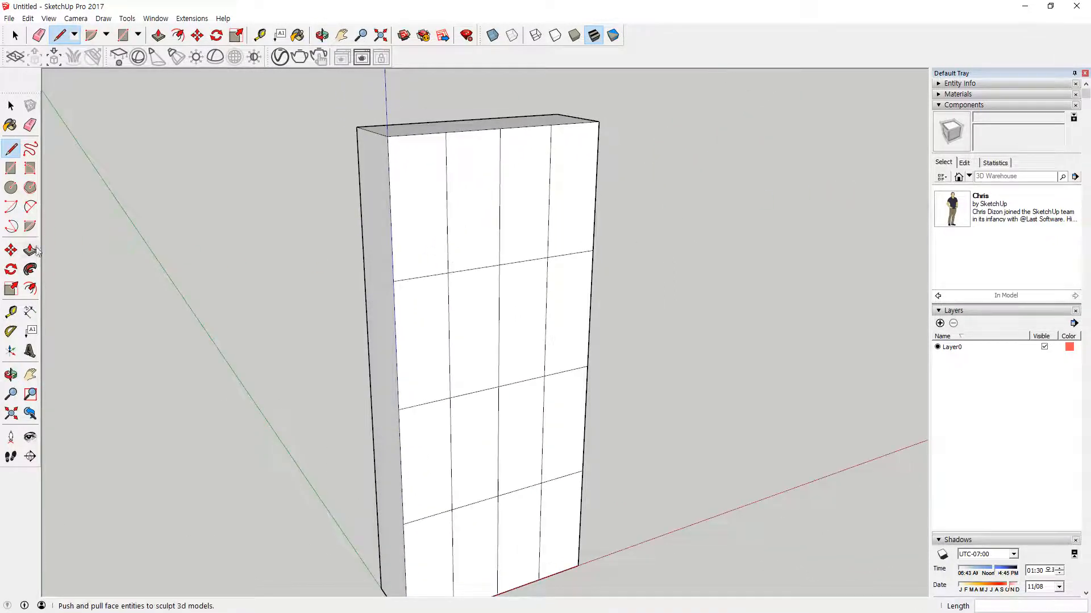
pyautogui.scroll(-2, 622, 328)
pyautogui.moveTo(590, 283); pyautogui.dragTo(506, 337, button='middle')
pyautogui.press('e')
pyautogui.moveTo(511, 360)
pyautogui.mouseDown()
pyautogui.moveTo(523, 383)
pyautogui.moveTo(492, 380)
pyautogui.moveTo(558, 503)
pyautogui.mouseUp()
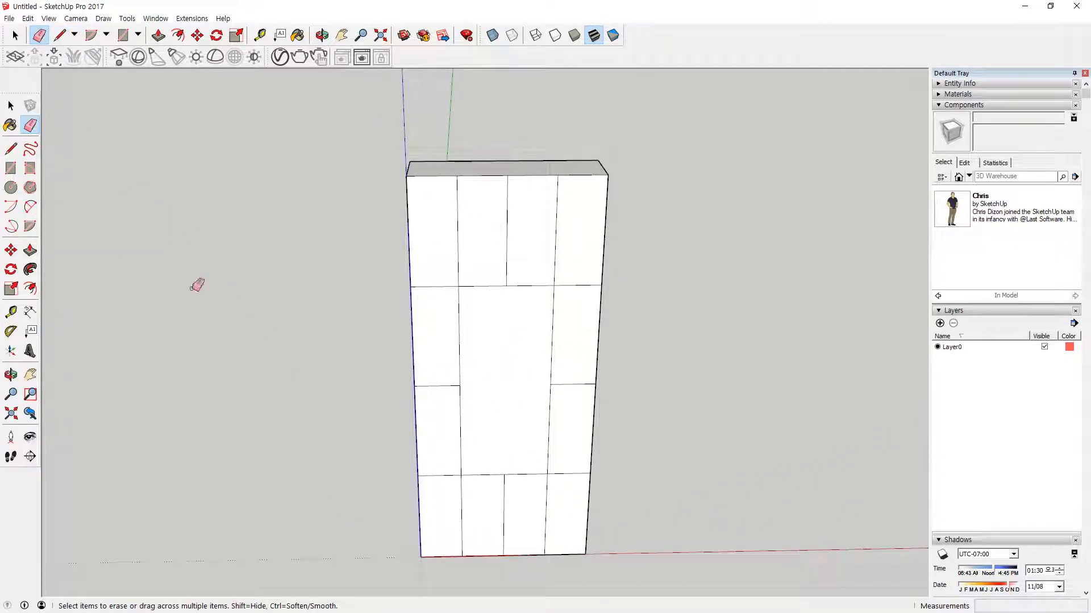
# Push the merged central panel back 300 mm to cut an opening through the box.
pyautogui.click(30, 251)
pyautogui.moveTo(489, 392); pyautogui.dragTo(500, 367)
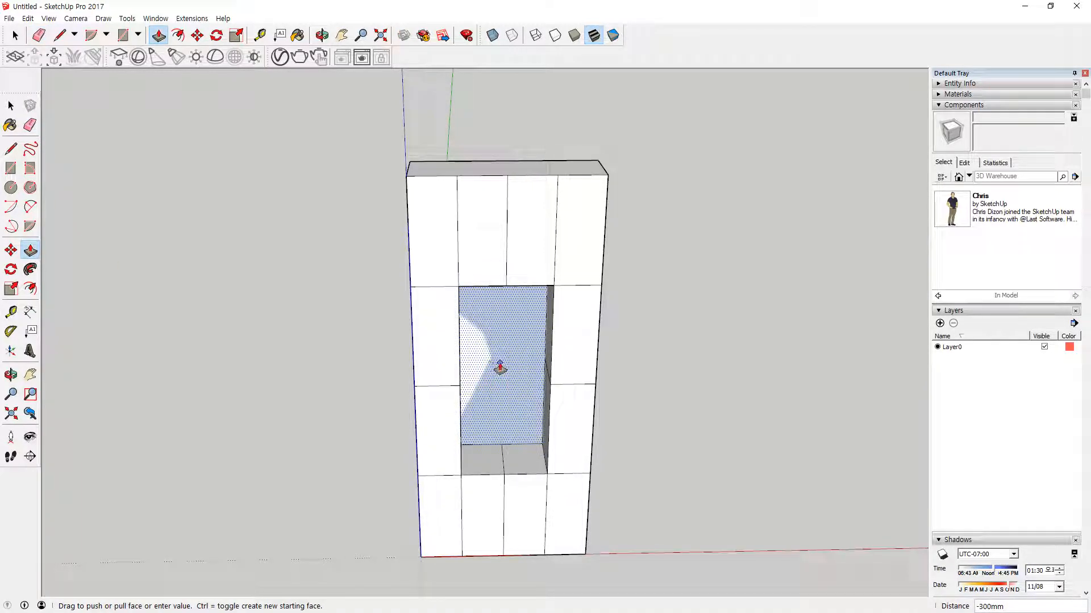
pyautogui.moveTo(514, 409); pyautogui.dragTo(553, 428)
# Draw two full-width lines just inside the top row's upper and lower edges, plus a vertical line about 461 mm long near its left edge.
pyautogui.moveTo(553, 428); pyautogui.dragTo(378, 368, button='middle')
pyautogui.scroll(3, 466, 197)
pyautogui.scroll(2, 466, 197)
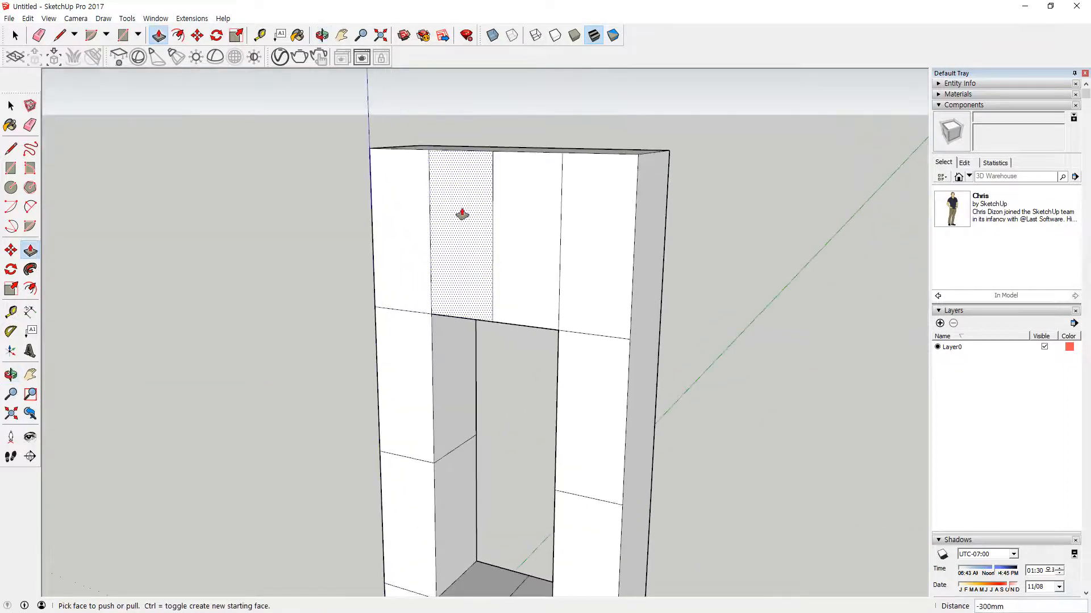
pyautogui.press('l')
pyautogui.click(369, 168)
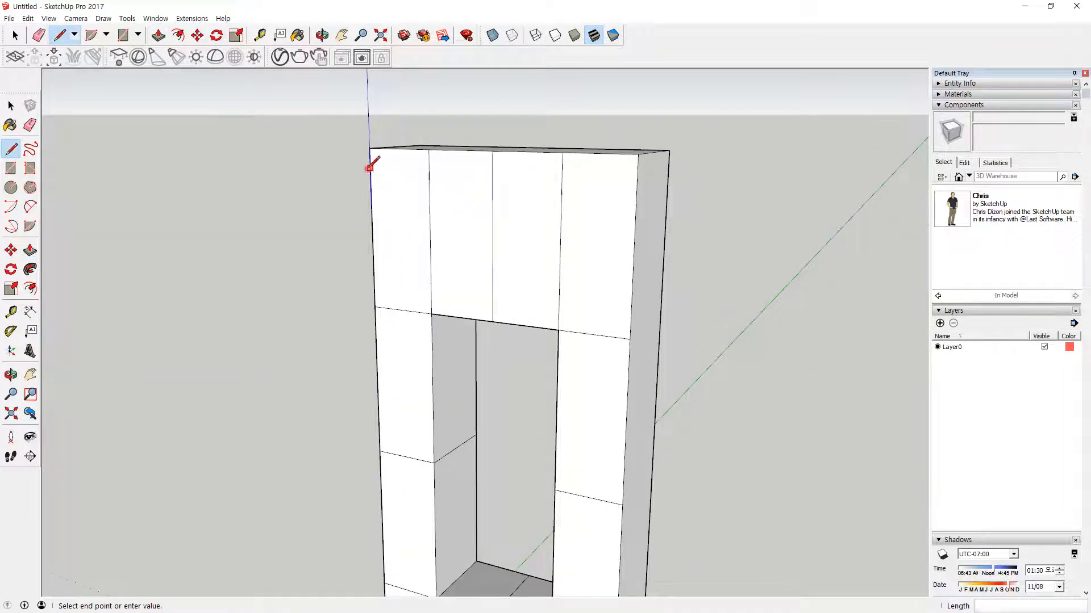
pyautogui.click(637, 177)
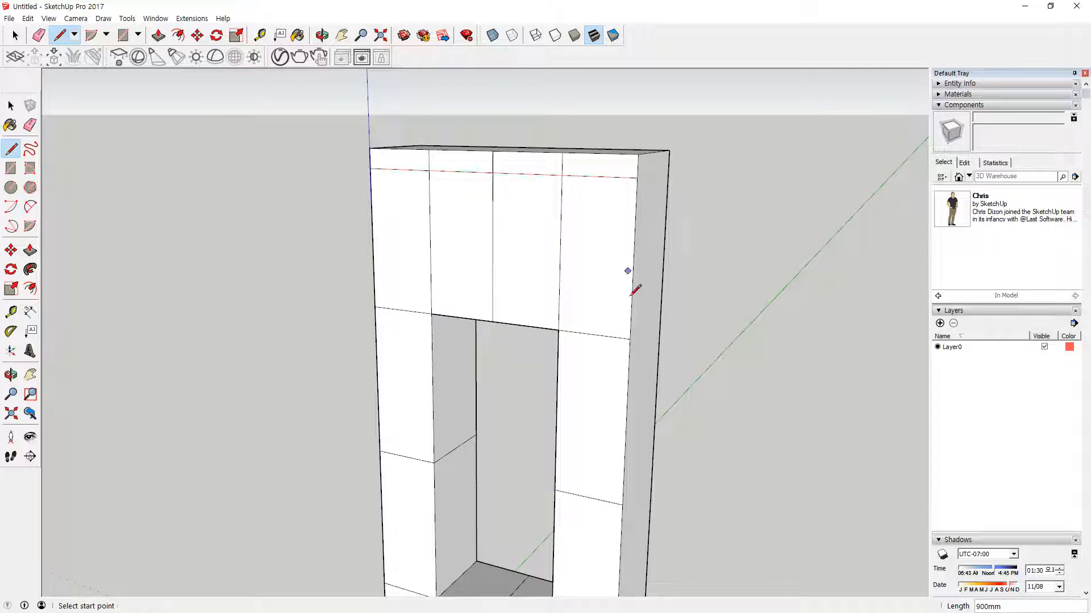
pyautogui.click(631, 320)
pyautogui.click(371, 294)
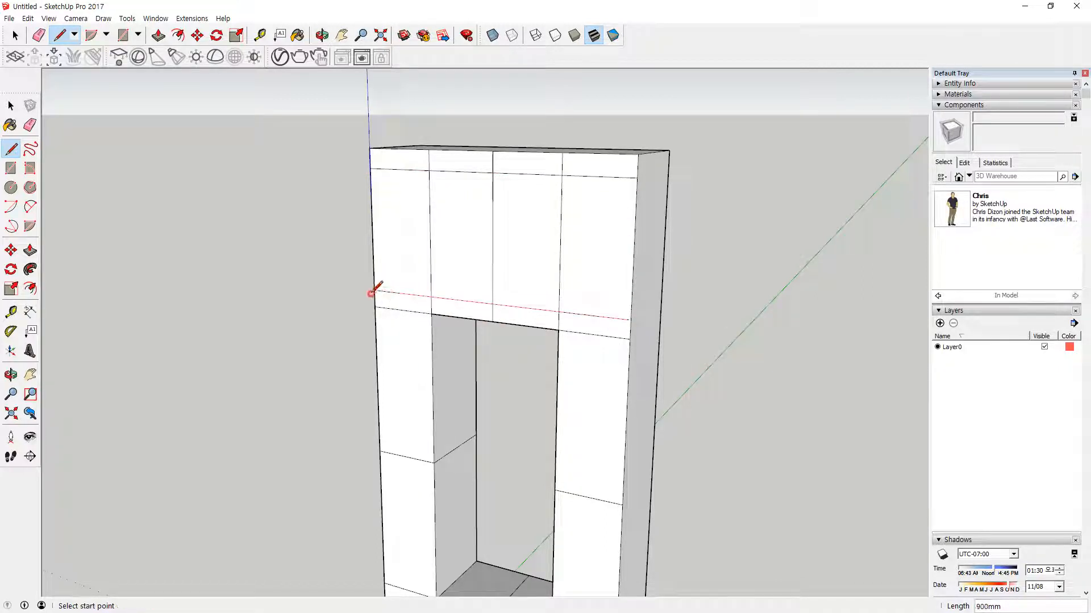
pyautogui.click(379, 168)
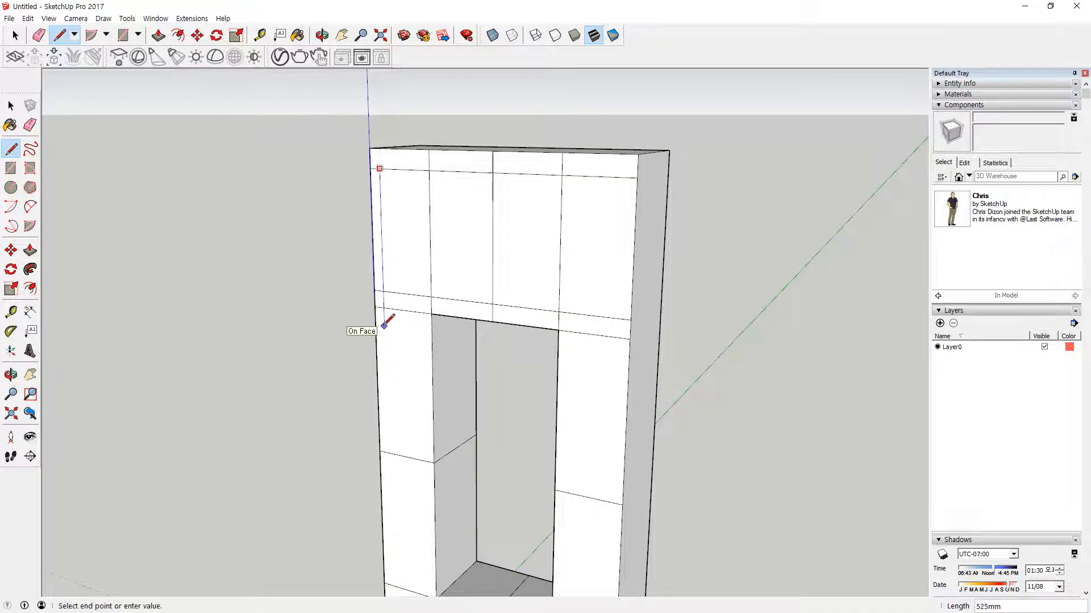
pyautogui.click(384, 307)
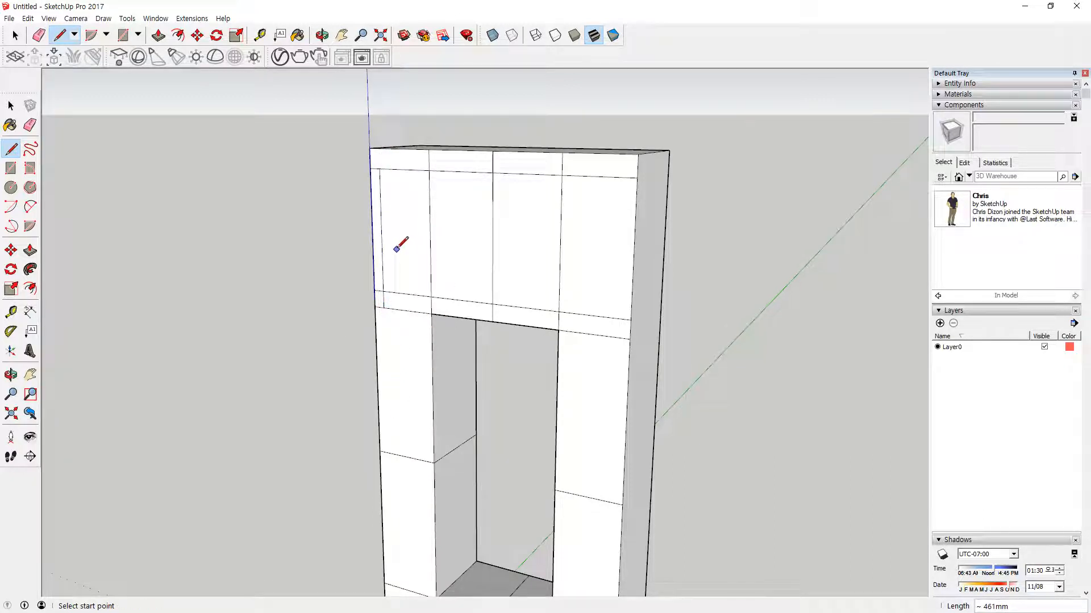
# Undo the frame lines, the opening and the whole grid, back to the plain box.
pyautogui.hotkey('ctrl', 'z')
pyautogui.hotkey('ctrl', 'z')
pyautogui.hotkey('ctrl', 'z')
pyautogui.hotkey('ctrl', 'z')
pyautogui.hotkey('ctrl', 'z')
pyautogui.hotkey('ctrl', 'z')
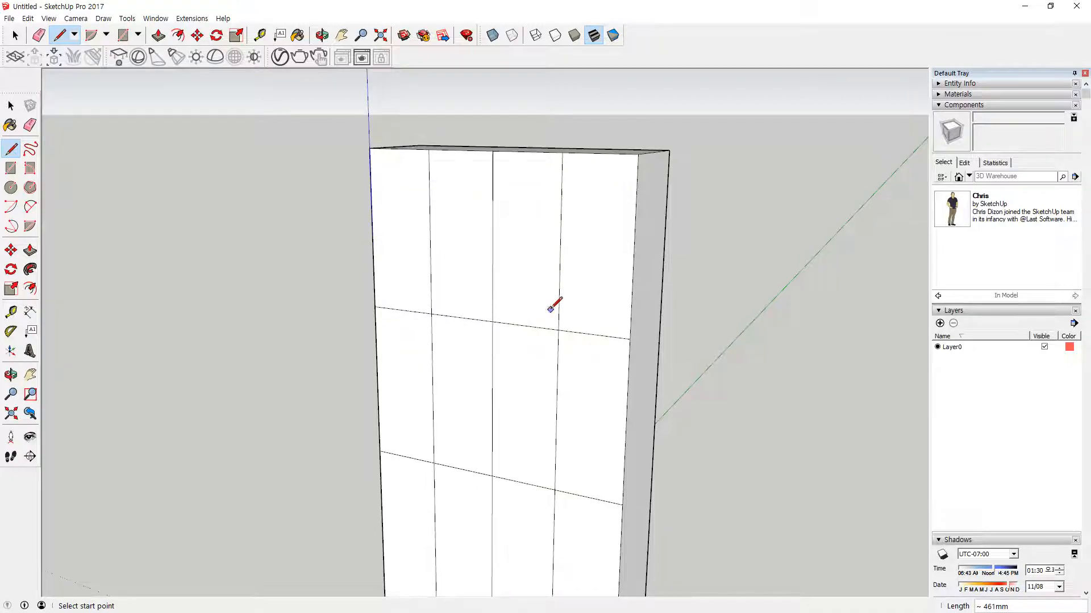
pyautogui.hotkey('ctrl', 'z')
# Draw a full-height vertical line on the front face, inset slightly from its left edge.
pyautogui.scroll(-4, 552, 307)
pyautogui.keyDown('shift'); pyautogui.moveTo(552, 308); pyautogui.dragTo(438, 109, button='middle'); pyautogui.keyUp('shift')
pyautogui.scroll(5, 445, 161)
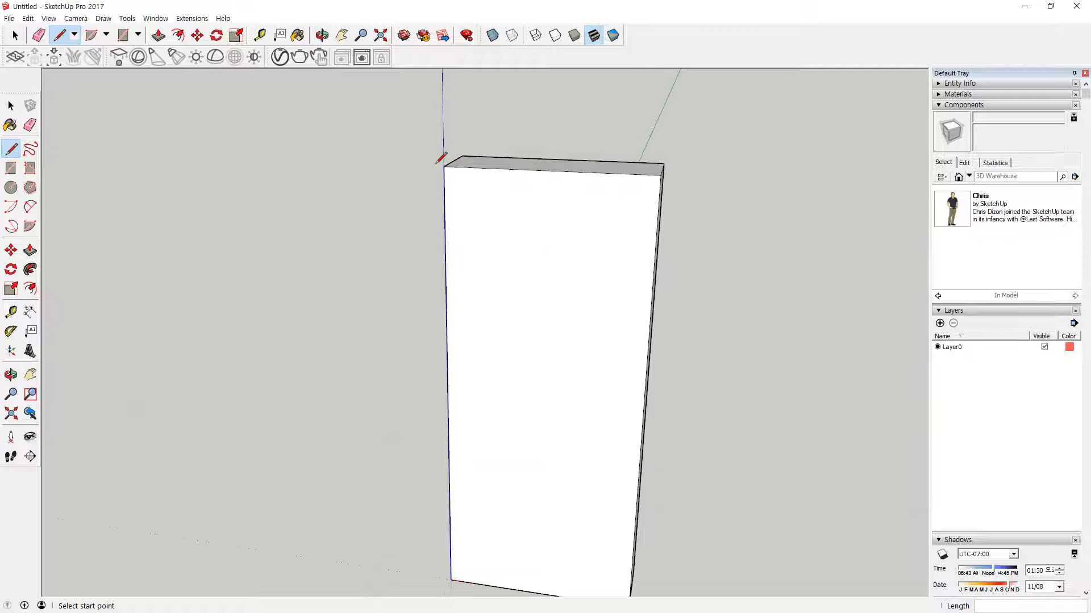
pyautogui.click(455, 169)
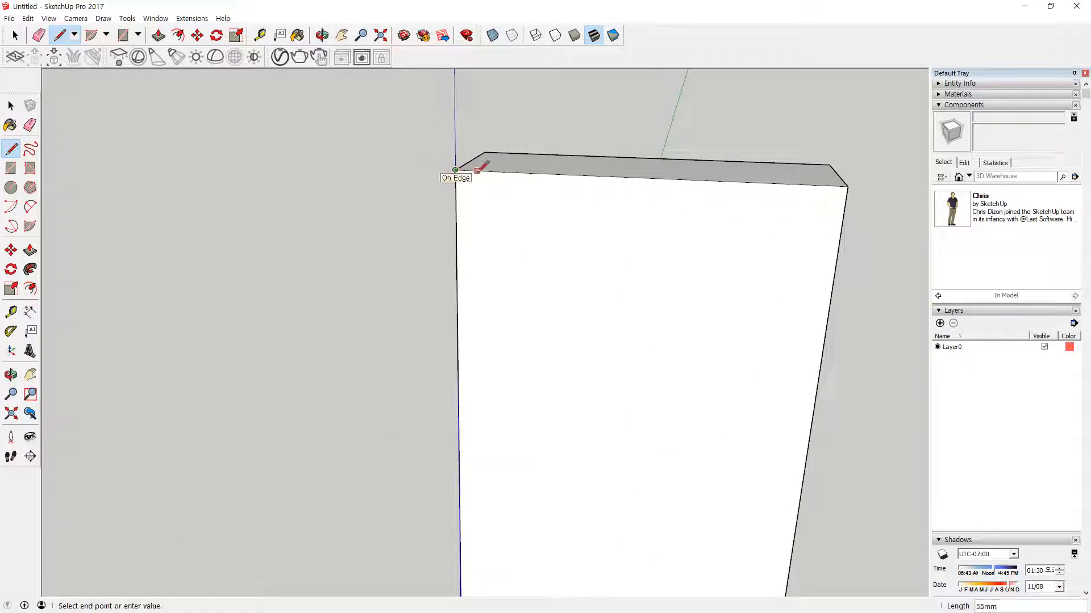
pyautogui.click(467, 170)
pyautogui.scroll(-1, 473, 322)
pyautogui.keyDown('shift'); pyautogui.moveTo(500, 468); pyautogui.dragTo(455, 114, button='middle'); pyautogui.keyUp('shift')
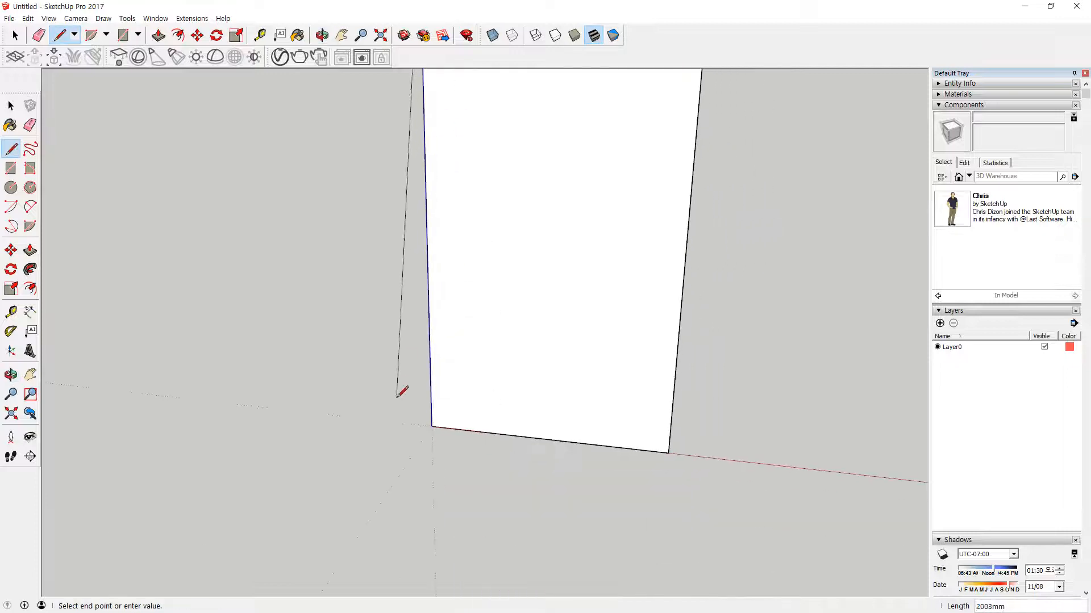
pyautogui.click(439, 426)
pyautogui.scroll(1, 469, 434)
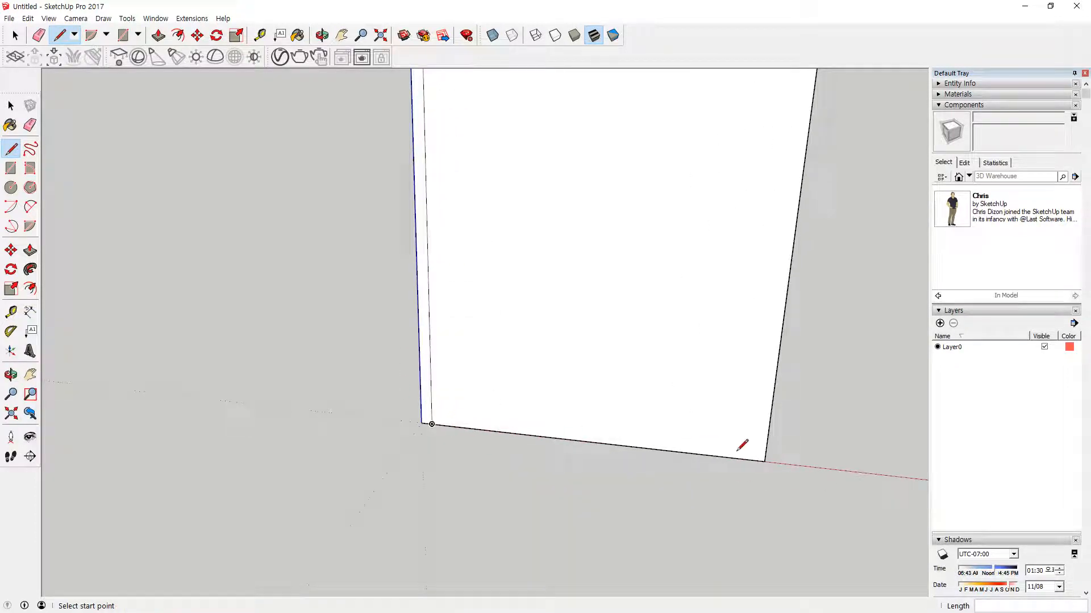
# Draw a full-height vertical line on the front face, 30 mm in from its right edge.
pyautogui.click(765, 461)
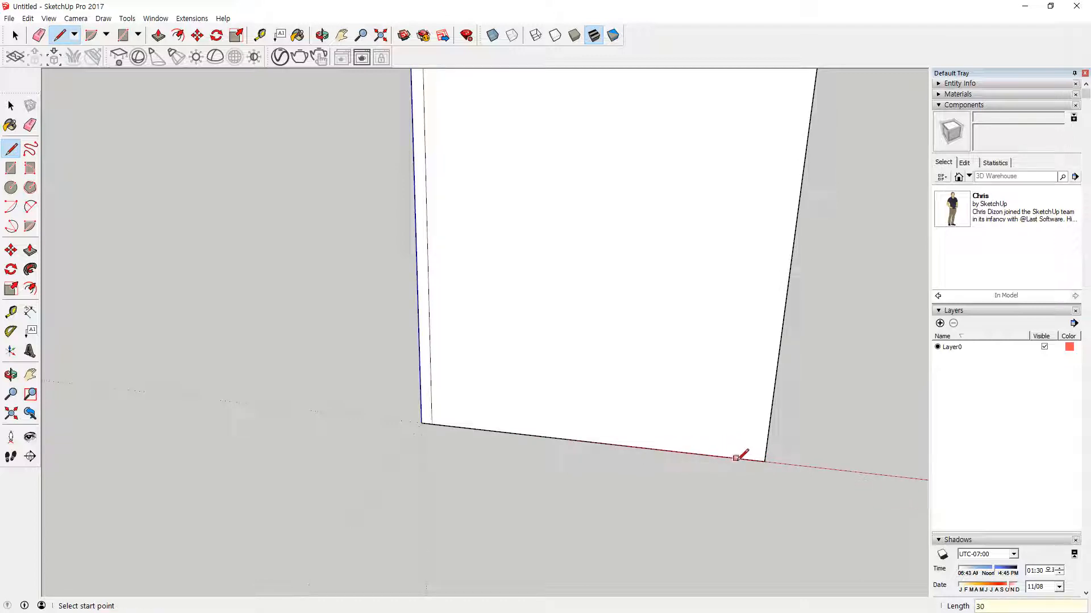
pyautogui.click(753, 459)
pyautogui.scroll(-2, 775, 247)
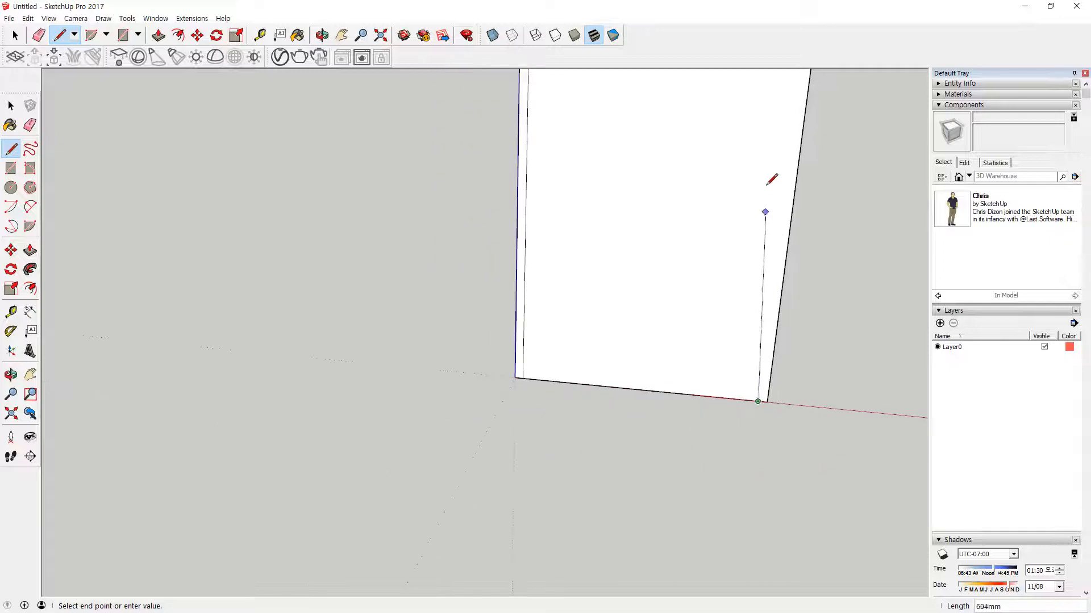
pyautogui.moveTo(778, 160); pyautogui.dragTo(737, 392, button='middle')
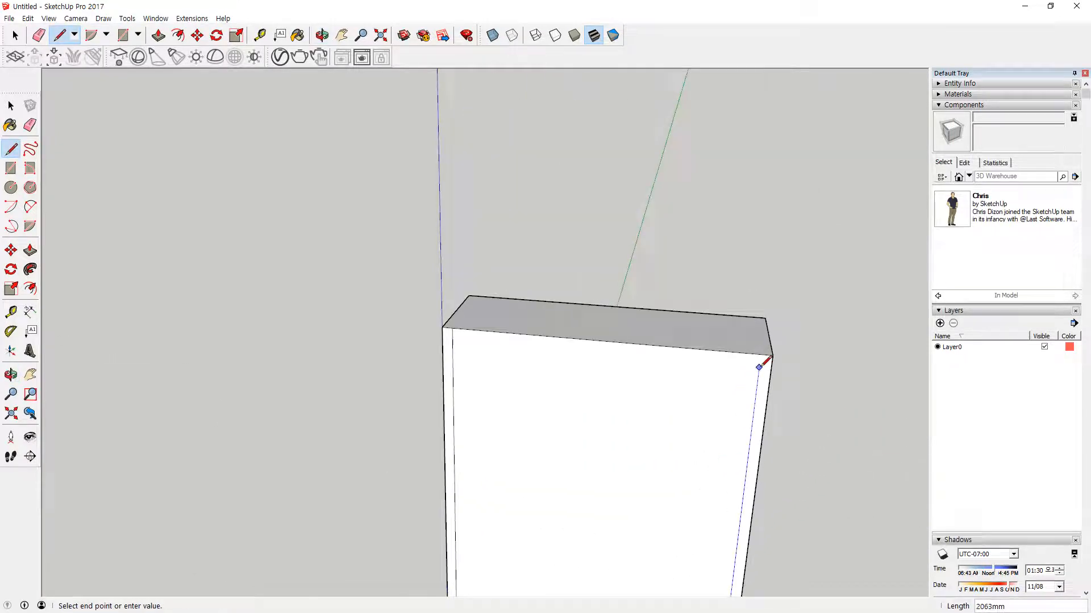
pyautogui.click(760, 355)
# Draw two 300 mm lines across the top face, from the upper ends of the front inset lines to the back edge.
pyautogui.moveTo(670, 359); pyautogui.dragTo(496, 432, button='middle')
pyautogui.scroll(3, 478, 315)
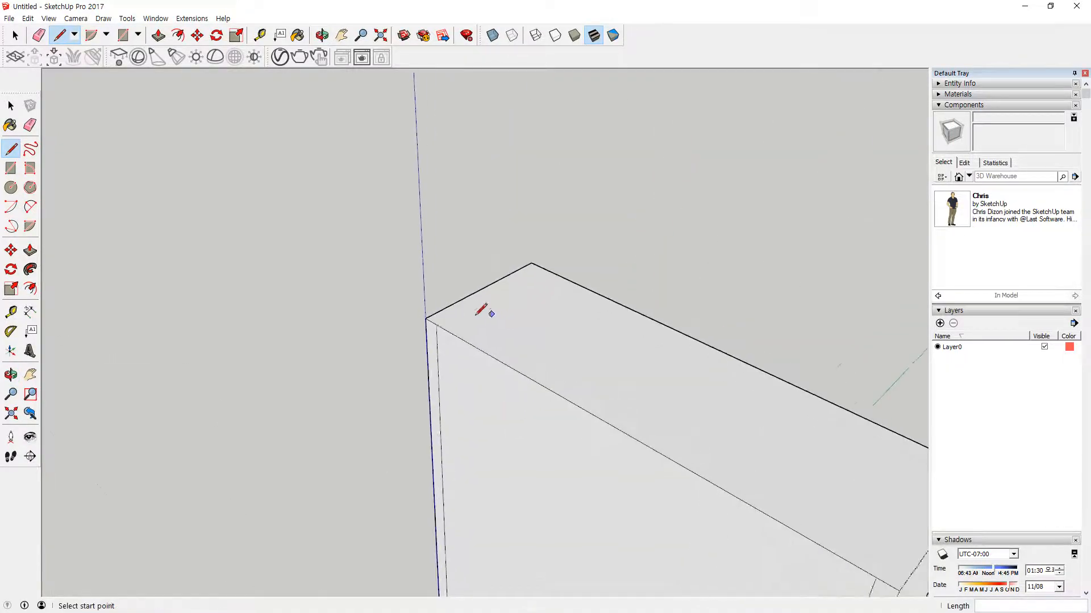
pyautogui.click(431, 325)
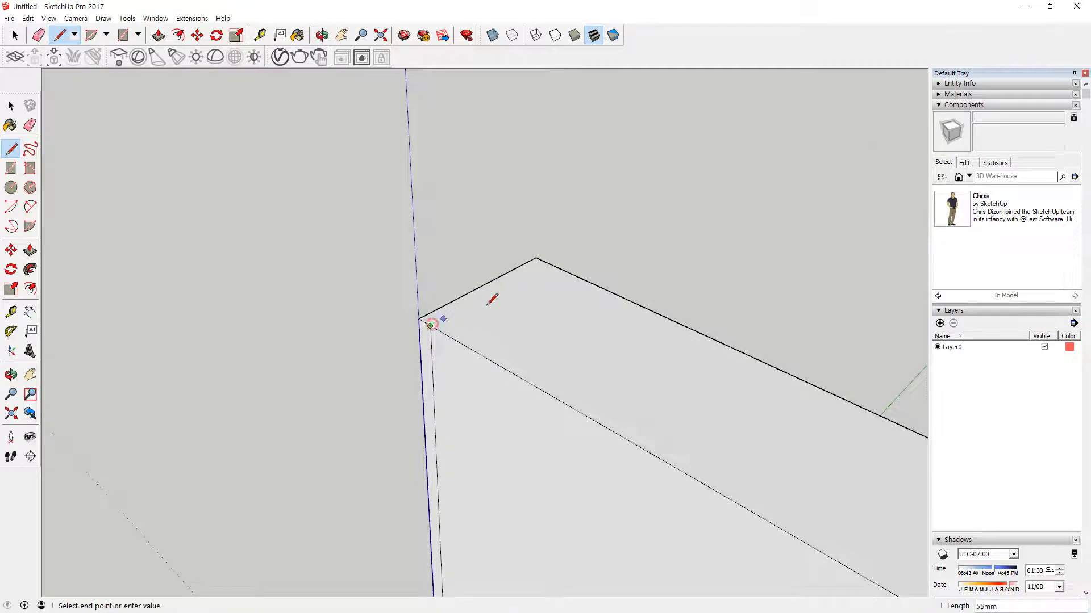
pyautogui.click(547, 263)
pyautogui.scroll(-2, 630, 335)
pyautogui.keyDown('shift'); pyautogui.moveTo(761, 399); pyautogui.dragTo(463, 272, button='middle'); pyautogui.keyUp('shift')
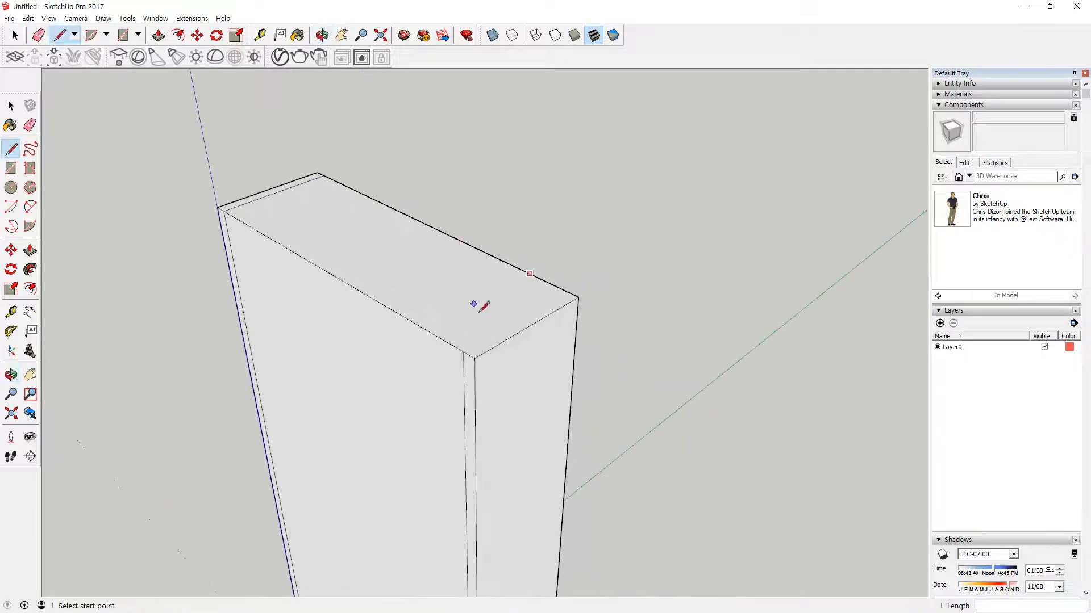
pyautogui.scroll(2, 472, 310)
pyautogui.click(459, 363)
pyautogui.click(599, 280)
# Draw two 300 mm lines across the bottom face, from the lower ends of the front inset lines to the back edge.
pyautogui.moveTo(378, 307); pyautogui.dragTo(482, 289, button='middle')
pyautogui.scroll(-2, 397, 347)
pyautogui.keyDown('shift'); pyautogui.moveTo(411, 404); pyautogui.dragTo(472, 47, button='middle'); pyautogui.keyUp('shift')
pyautogui.moveTo(444, 407); pyautogui.dragTo(510, 370, button='middle')
pyautogui.click(508, 371)
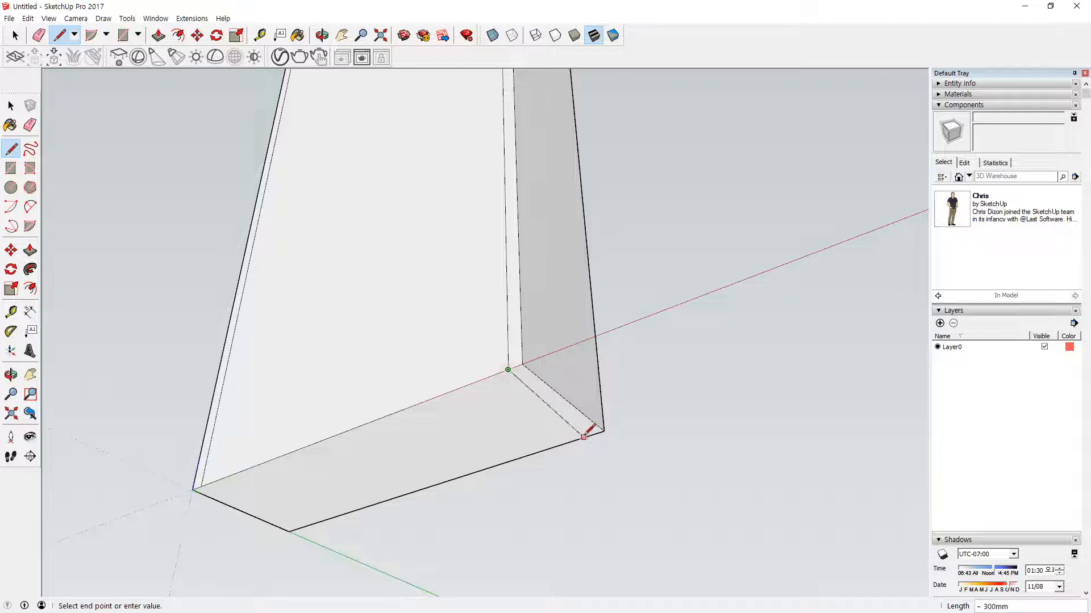
pyautogui.click(592, 432)
pyautogui.click(200, 487)
# Draw two full-height vertical lines on the back face, joining the ends of the top and bottom inset lines.
pyautogui.moveTo(616, 343); pyautogui.dragTo(421, 318, button='middle')
pyautogui.scroll(-1, 325, 514)
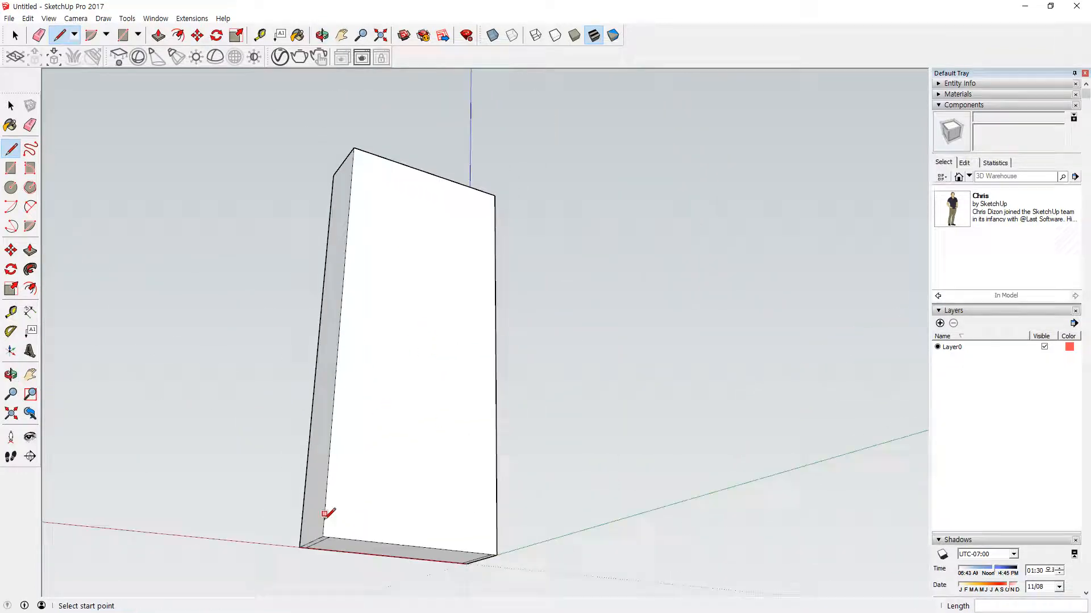
pyautogui.click(329, 536)
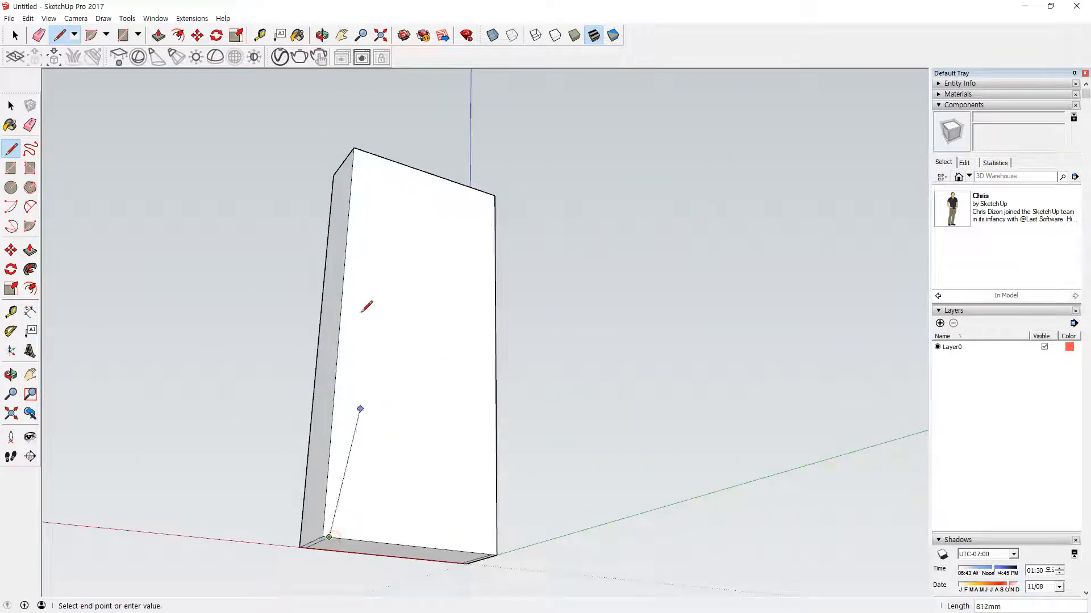
pyautogui.click(360, 149)
pyautogui.click(491, 554)
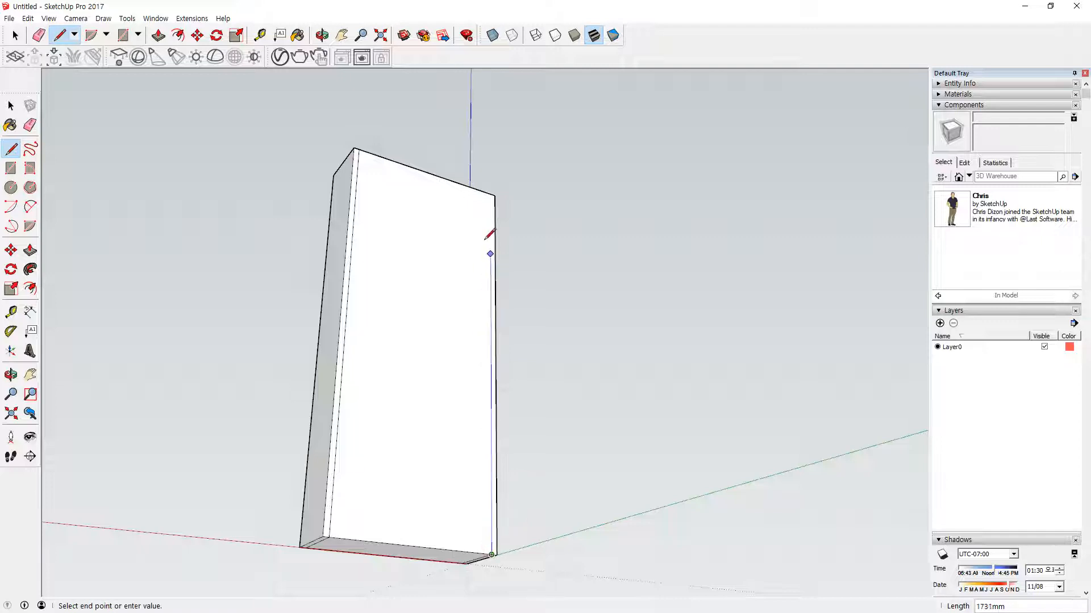
pyautogui.click(492, 192)
# Draw an 840 mm line on the bottom face between the two inset lines, parallel to and just inside the front edge.
pyautogui.moveTo(434, 389); pyautogui.dragTo(433, 309, button='middle')
pyautogui.click(370, 179)
pyautogui.click(392, 185)
pyautogui.click(386, 184)
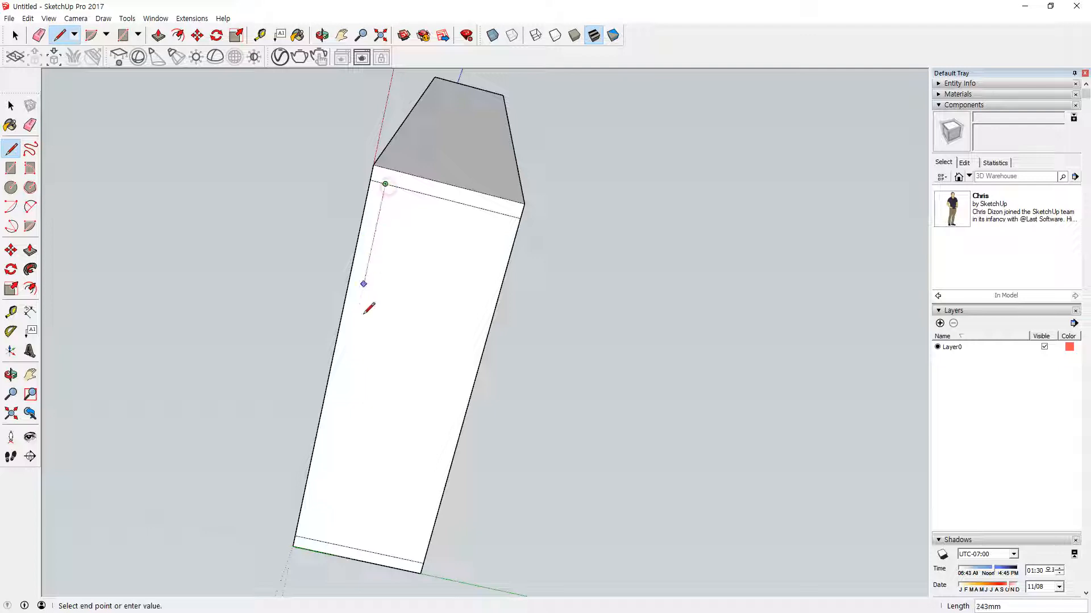
pyautogui.click(309, 531)
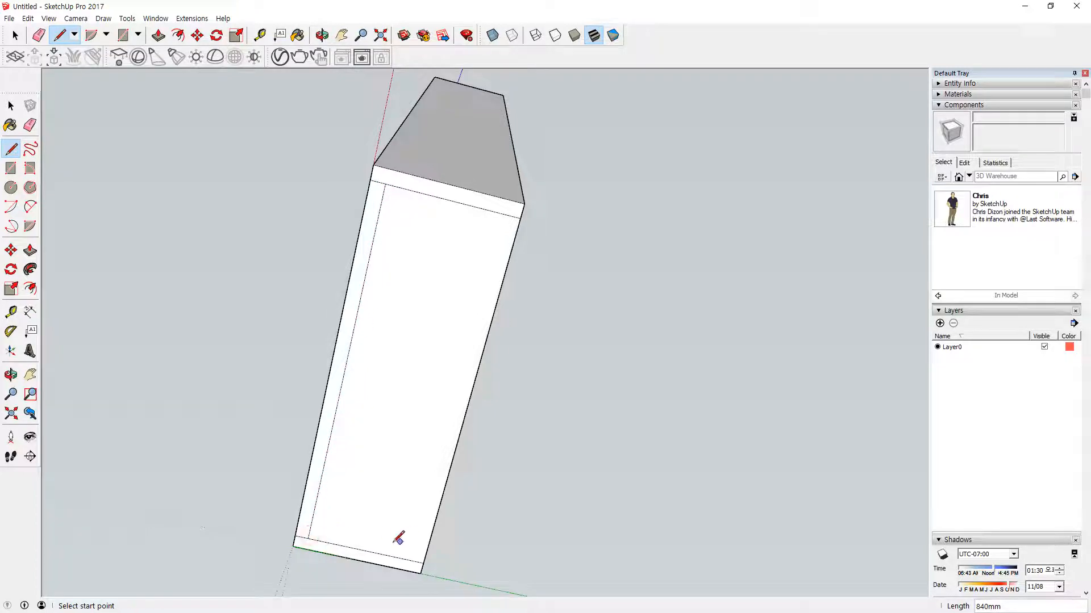
# Push the large rear panel of the bottom face 100 mm up into the box.
pyautogui.press('p')
pyautogui.moveTo(389, 453); pyautogui.dragTo(404, 424)
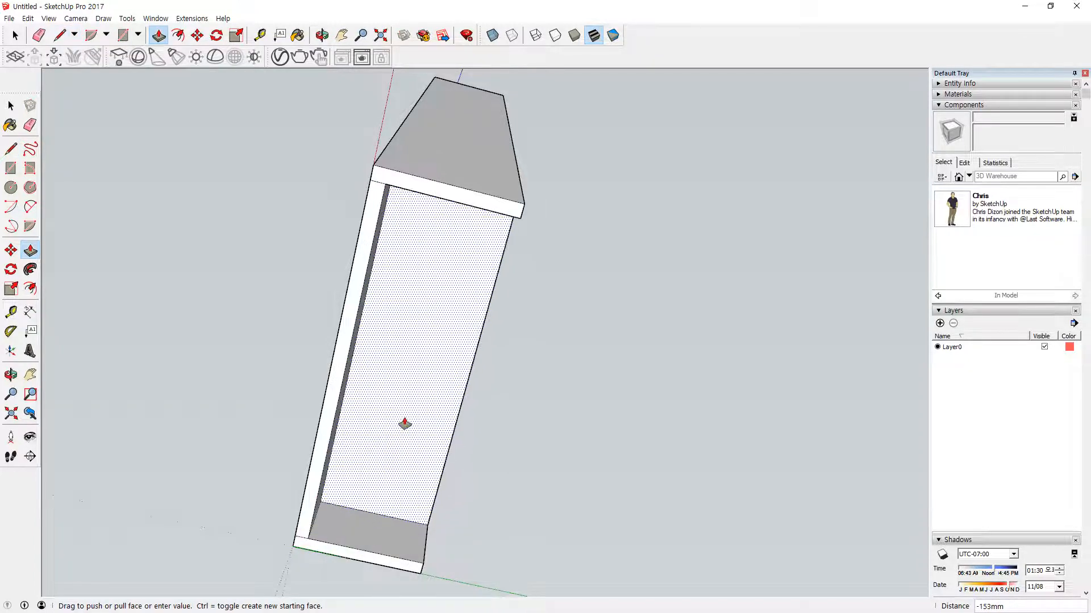
pyautogui.moveTo(404, 423); pyautogui.dragTo(404, 423)
# Draw a horizontal line between the front face's two inset lines, 100 mm above the bottom edge.
pyautogui.moveTo(533, 394); pyautogui.dragTo(567, 520, button='middle')
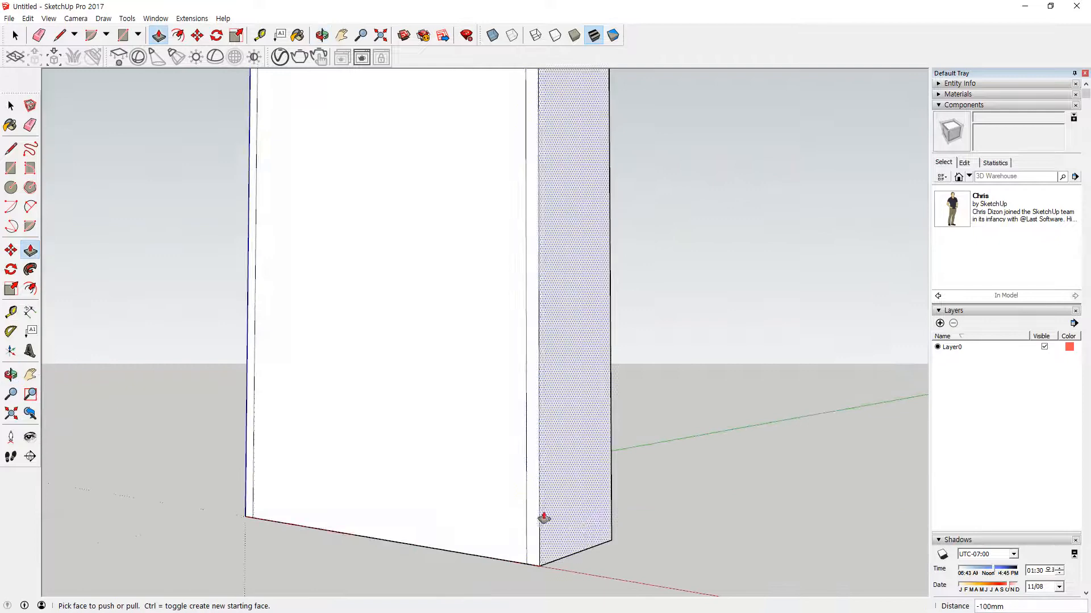
pyautogui.moveTo(494, 525); pyautogui.dragTo(520, 533, button='middle')
pyautogui.press('l')
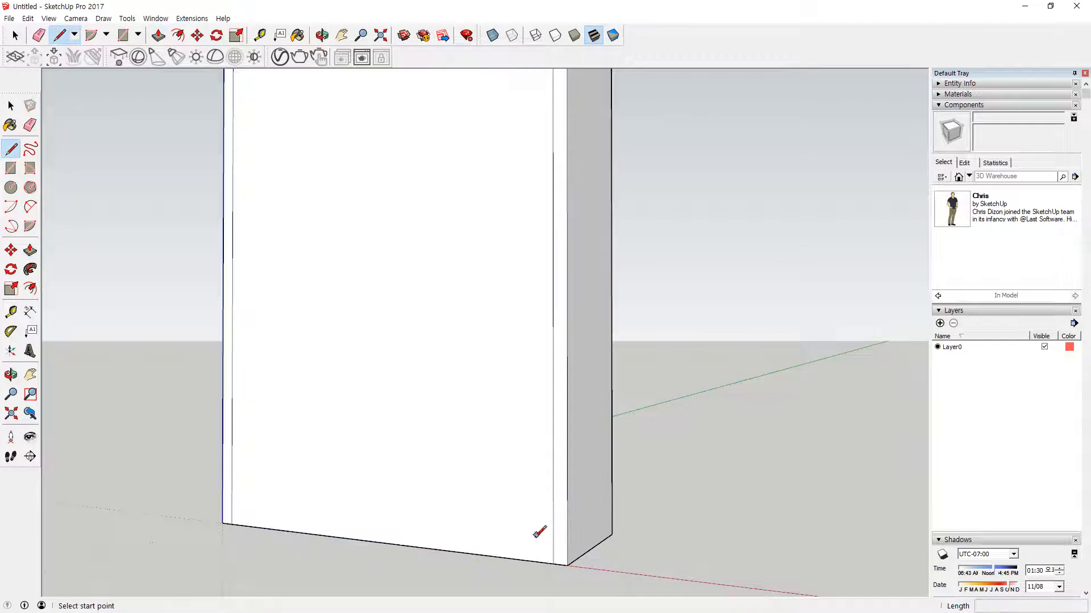
pyautogui.click(553, 564)
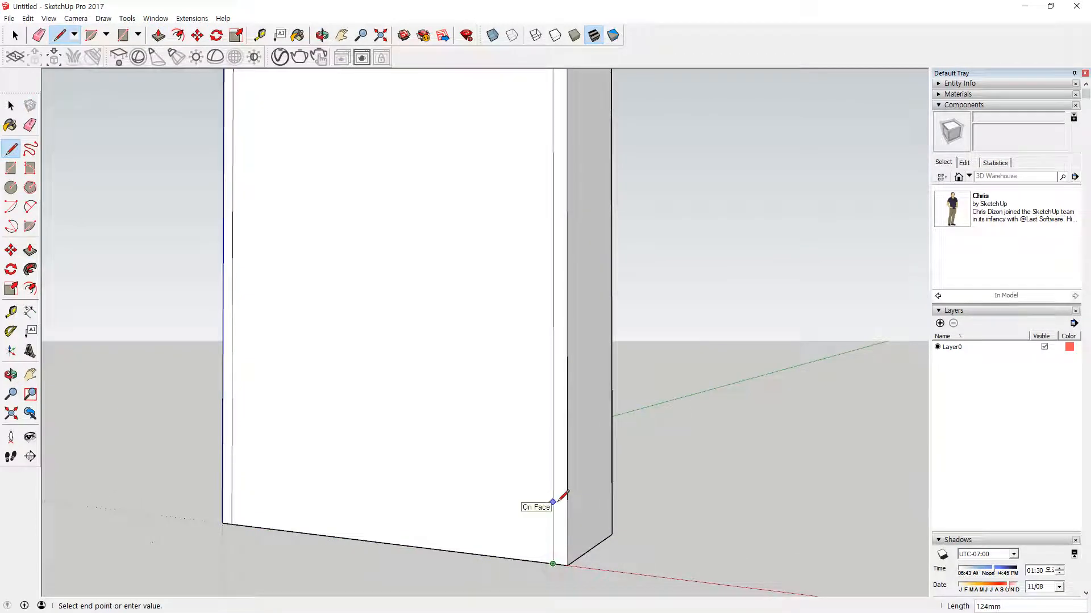
pyautogui.press('Return')
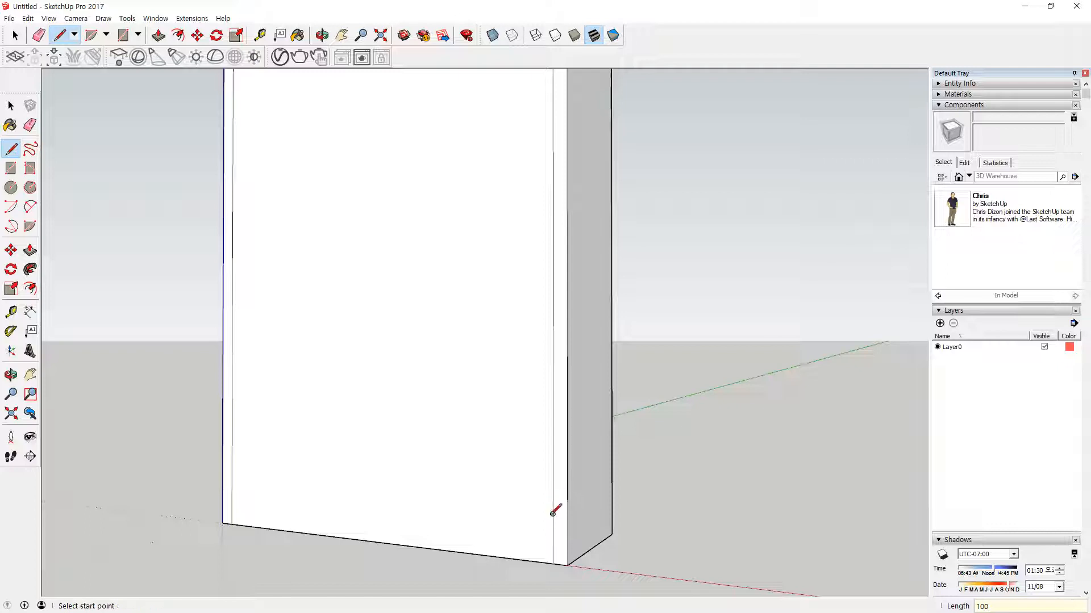
pyautogui.click(552, 514)
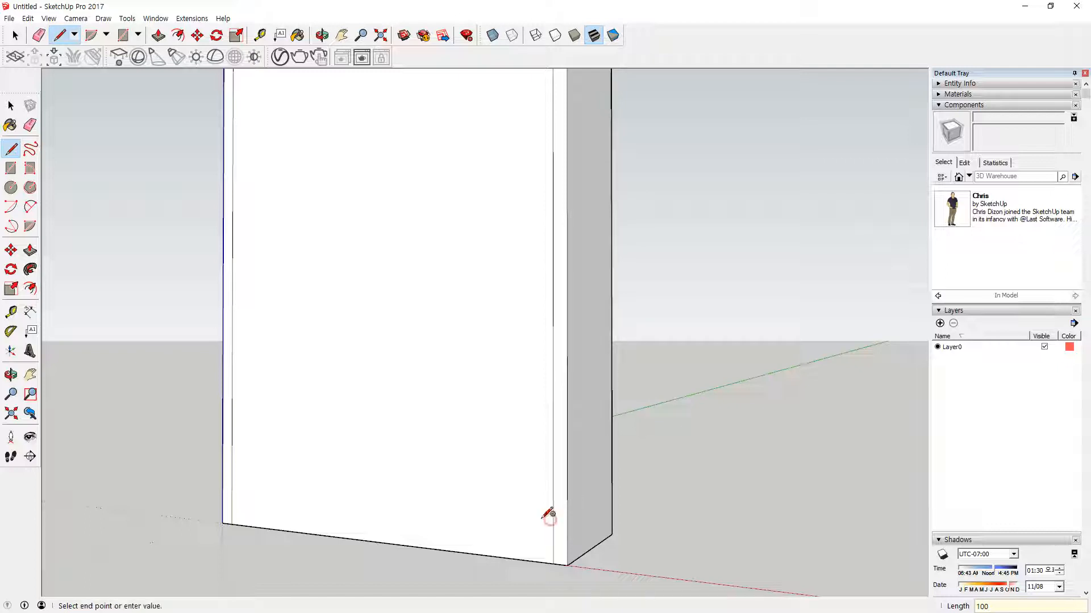
pyautogui.click(231, 483)
# Push the front face's upper panel back 20 mm and the base strip below it back 10 mm.
pyautogui.moveTo(387, 543); pyautogui.dragTo(333, 327, button='middle')
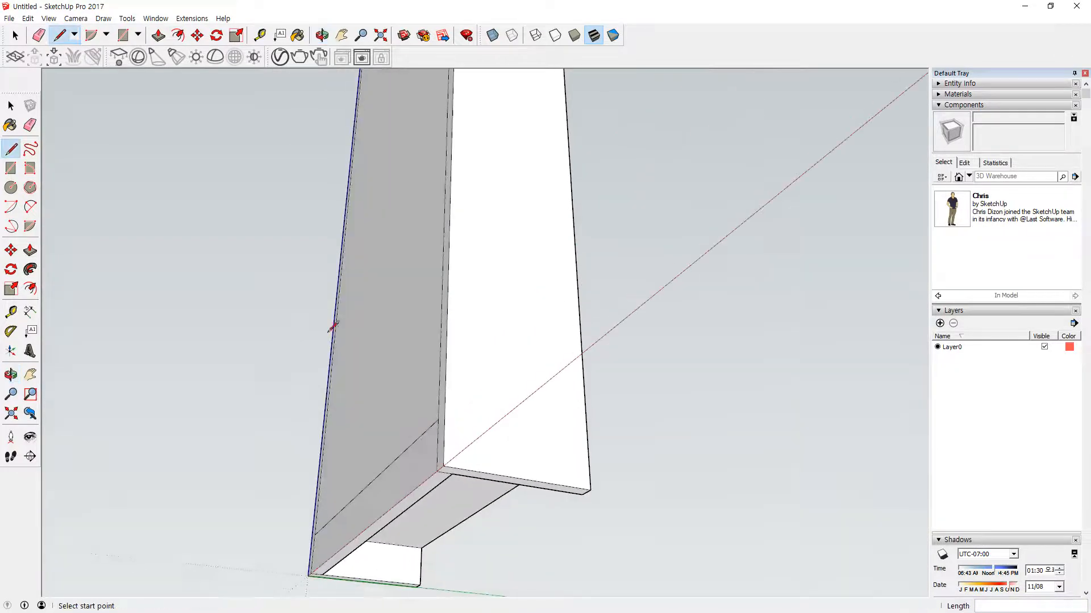
pyautogui.press('p')
pyautogui.click(386, 491)
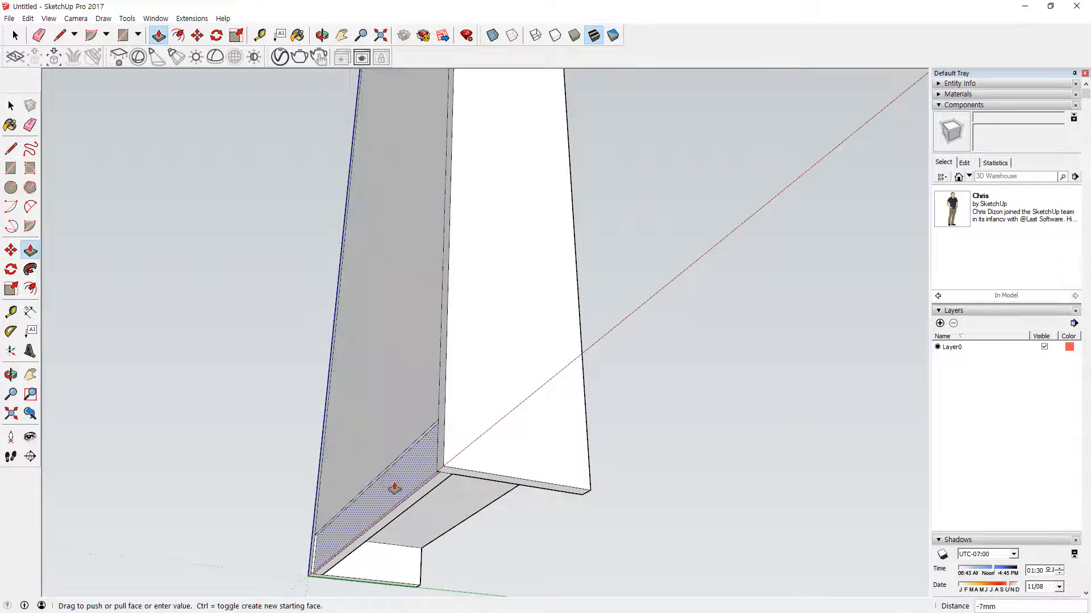
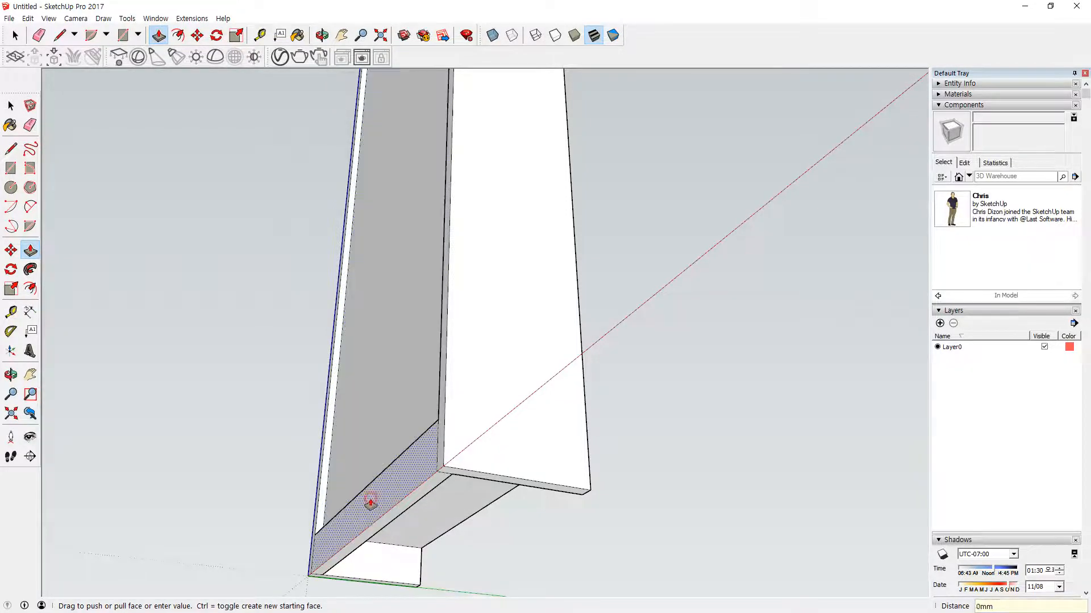
pyautogui.write('0')
pyautogui.press('Return')
# Erase the short leftover line across the left side strip, level with the base strip's upper edge.
pyautogui.moveTo(373, 504); pyautogui.dragTo(391, 442, button='middle')
pyautogui.scroll(3, 386, 447)
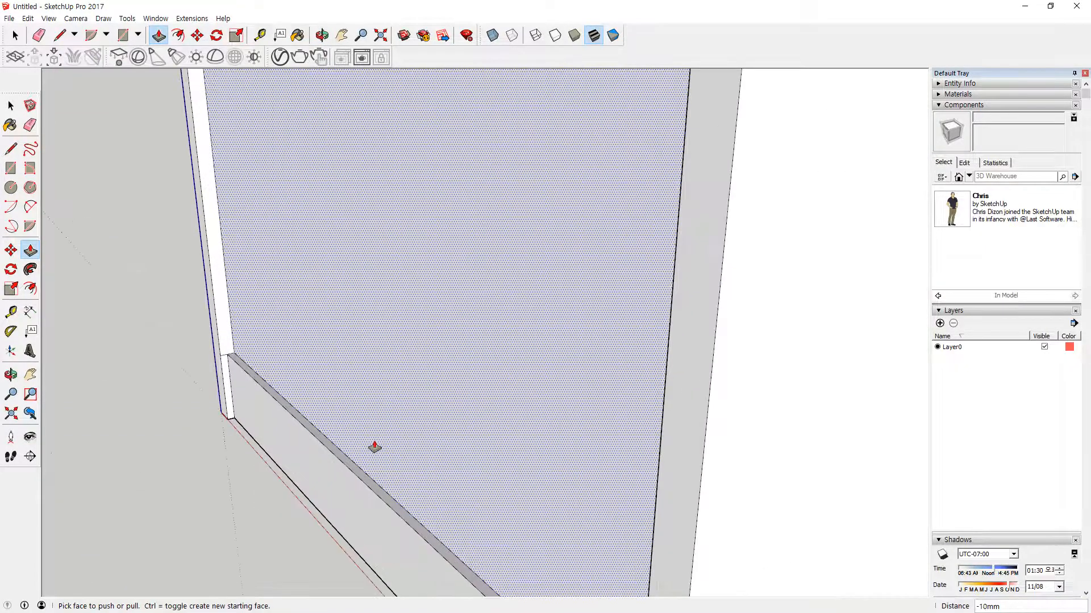
pyautogui.scroll(4, 212, 356)
pyautogui.press('e')
pyautogui.moveTo(215, 350); pyautogui.dragTo(412, 376, button='middle')
# Pull the recessed upper front panel forward 20 mm, flush with the side strips.
pyautogui.press('p')
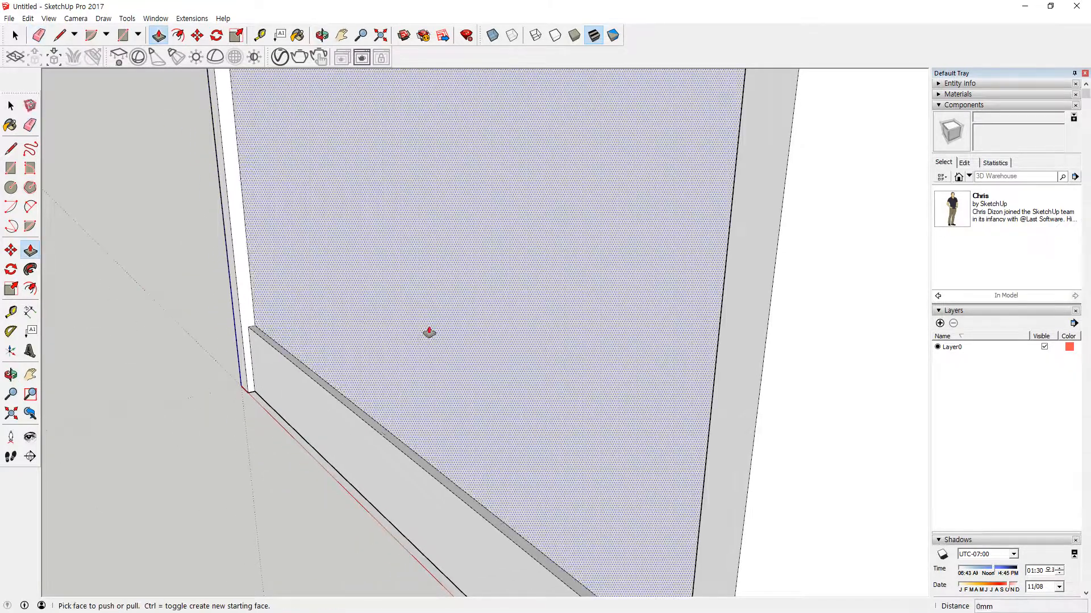
pyautogui.click(427, 334)
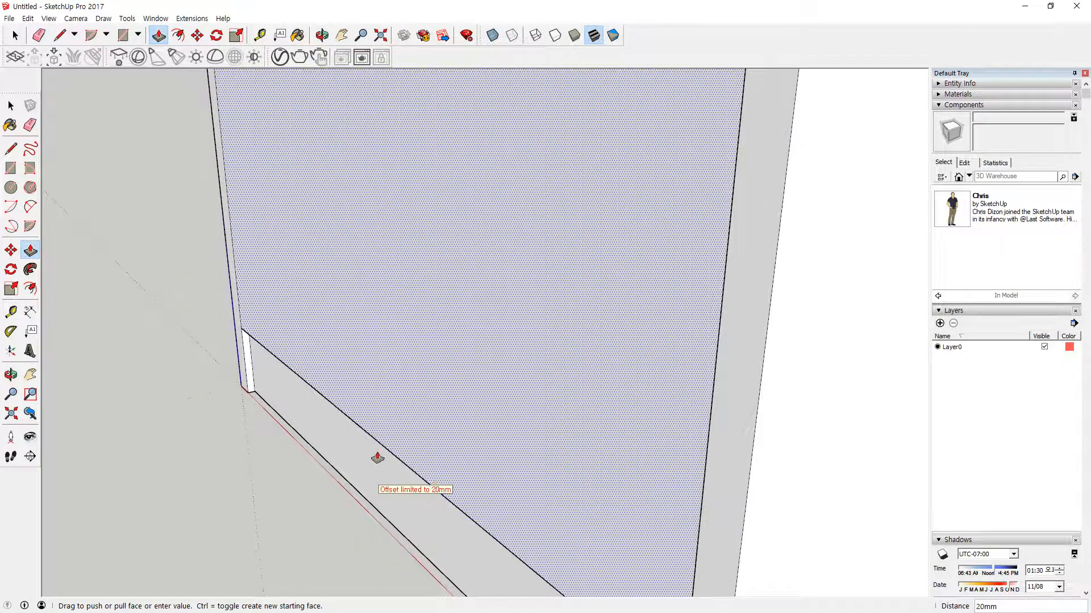
pyautogui.click(728, 425)
# Pull the base strip's inner rear face 10 mm toward the back.
pyautogui.moveTo(492, 423); pyautogui.dragTo(451, 370, button='middle')
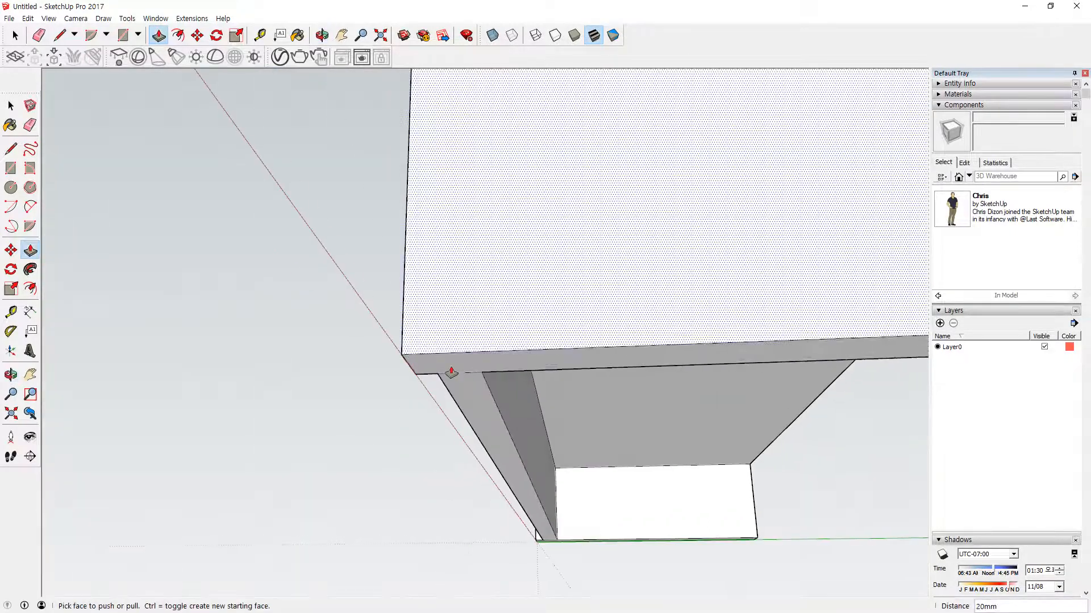
pyautogui.click(530, 401)
pyautogui.press('Return')
# Switch to the calculator, subtract 60 from 900 and divide the result by 3.
pyautogui.moveTo(426, 441)
pyautogui.mouseDown(button='middle')
pyautogui.moveTo(333, 329)
pyautogui.moveTo(511, 360)
pyautogui.moveTo(421, 332)
pyautogui.moveTo(377, 301)
pyautogui.moveTo(467, 470)
pyautogui.moveTo(489, 470)
pyautogui.moveTo(460, 433)
pyautogui.moveTo(475, 526)
pyautogui.moveTo(581, 518)
pyautogui.moveTo(475, 392)
pyautogui.mouseUp(button='middle')
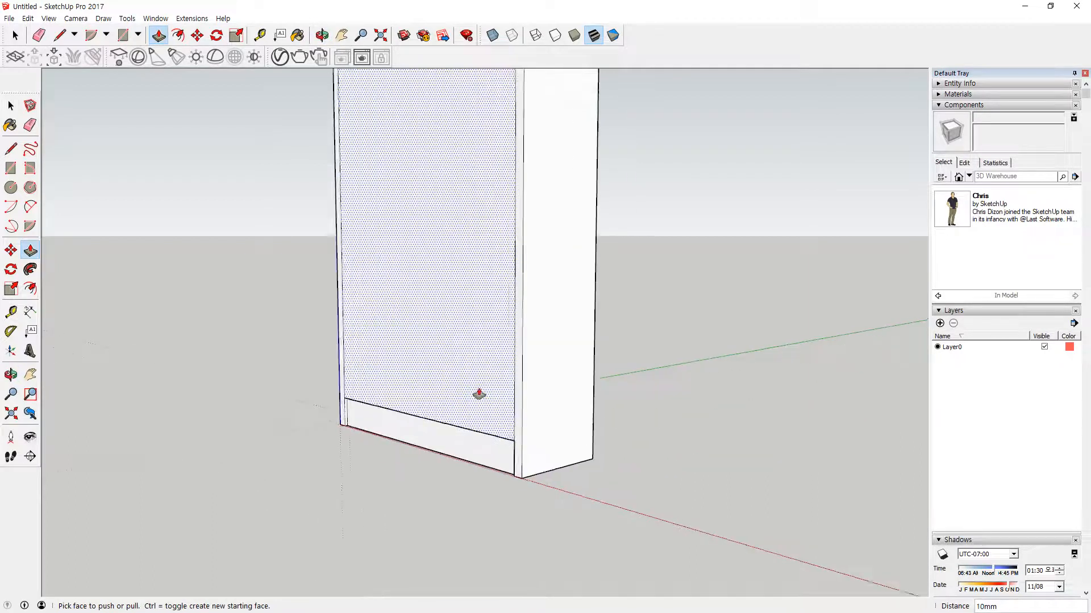
pyautogui.scroll(4, 475, 392)
pyautogui.moveTo(504, 445); pyautogui.dragTo(572, 455, button='middle')
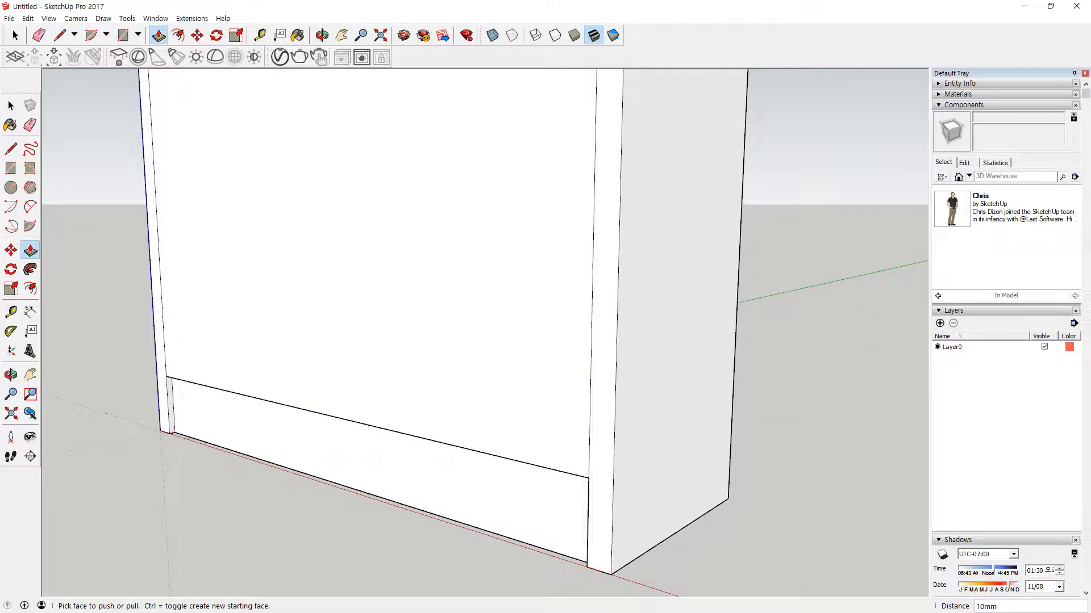
pyautogui.write('900 - ')
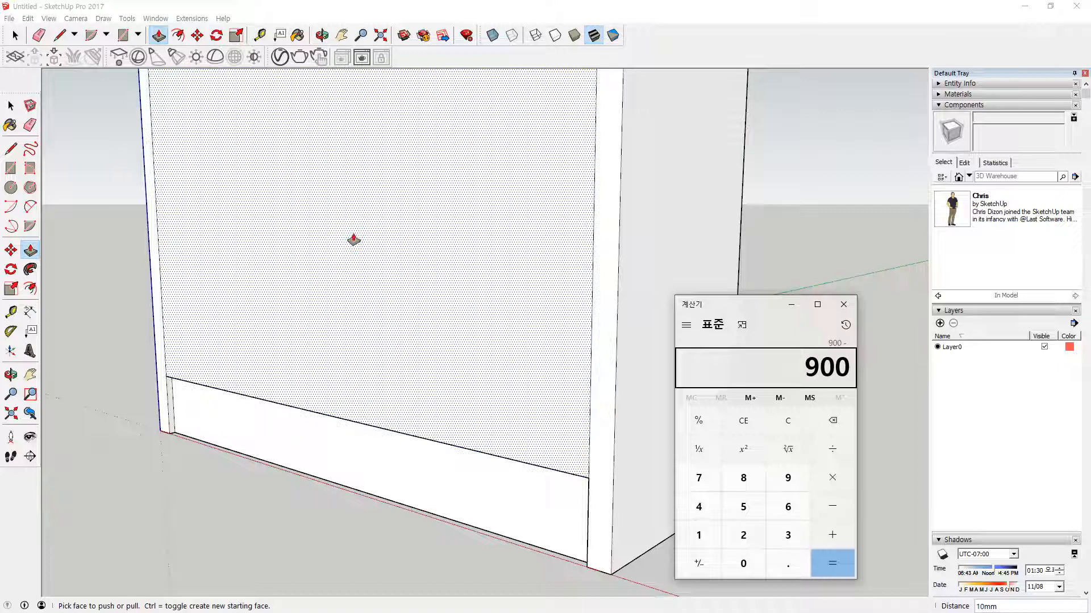
pyautogui.write('60')
pyautogui.press('Return')
pyautogui.press('/')
pyautogui.write('3')
pyautogui.press('Return')
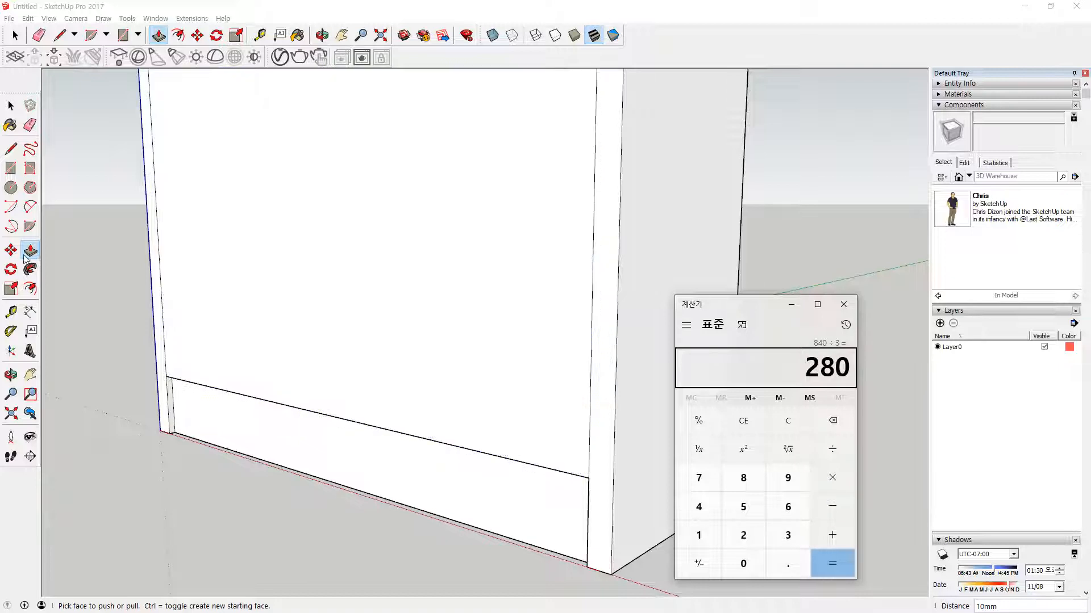
# Return to SketchUp and draw a 280 mm line along the base strip's upper edge from each of its ends.
pyautogui.click(10, 106)
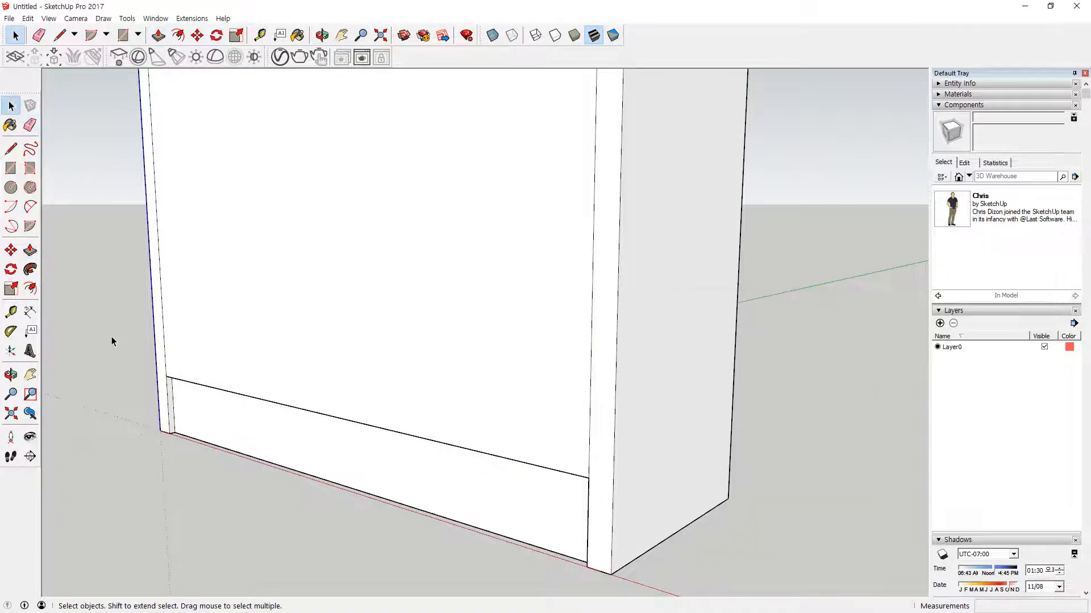
pyautogui.click(11, 148)
pyautogui.click(166, 376)
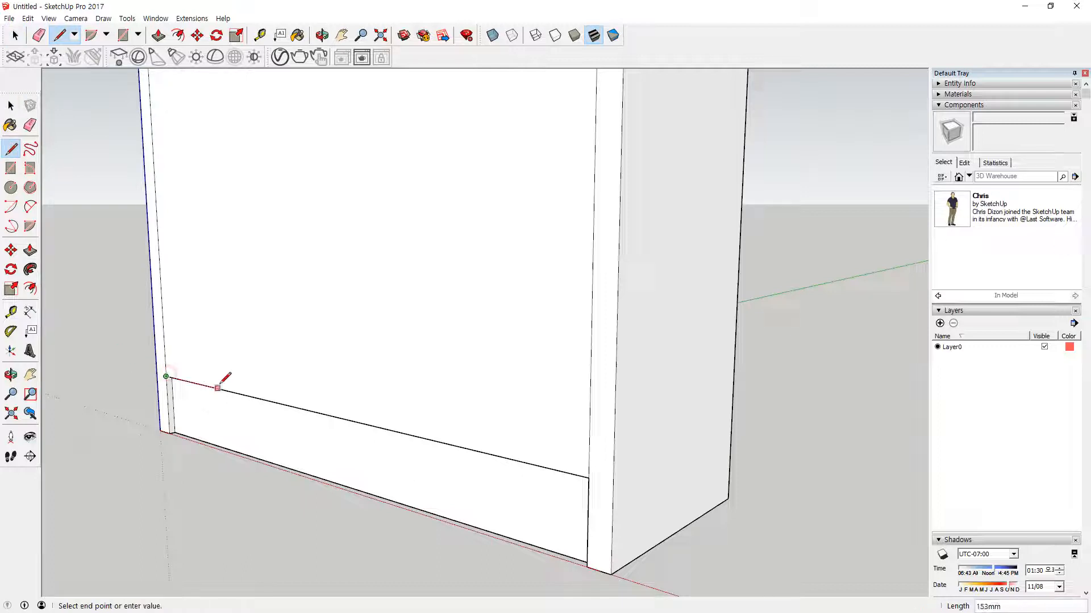
pyautogui.write('280')
pyautogui.press('Return')
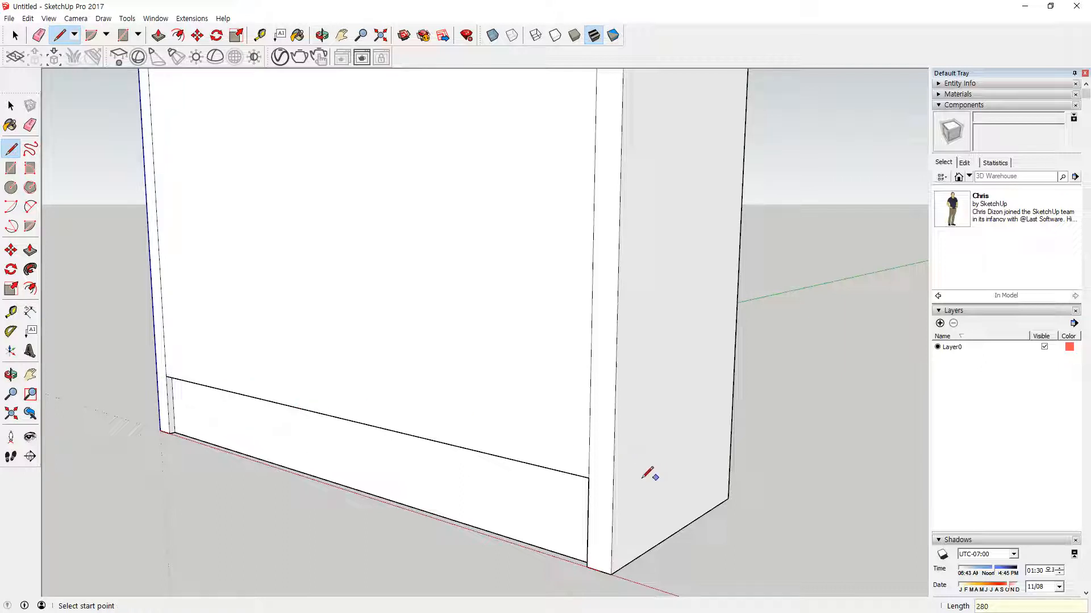
pyautogui.click(589, 478)
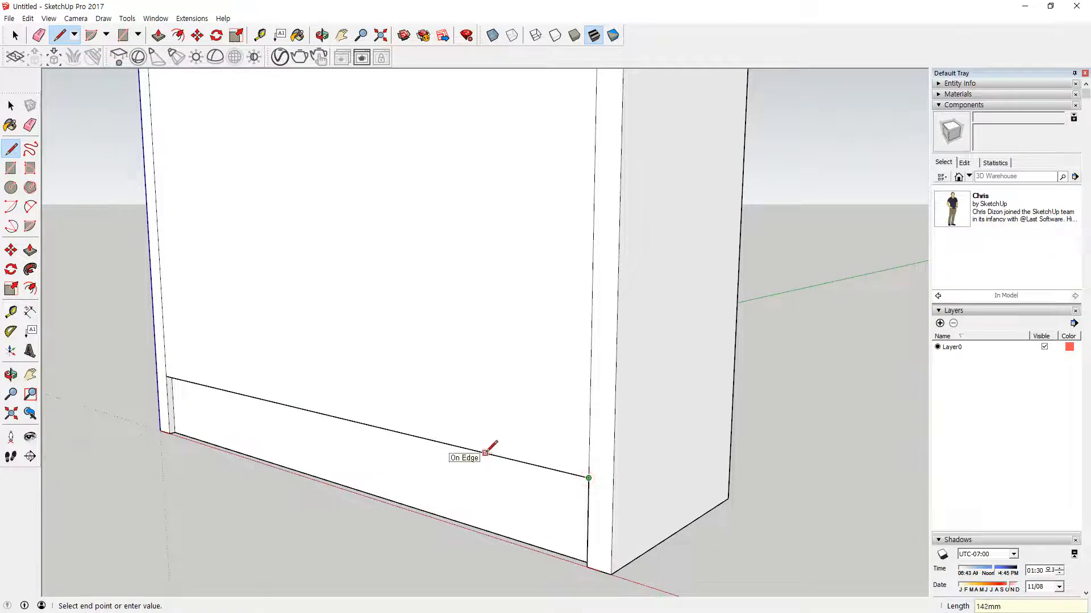
pyautogui.press('Escape')
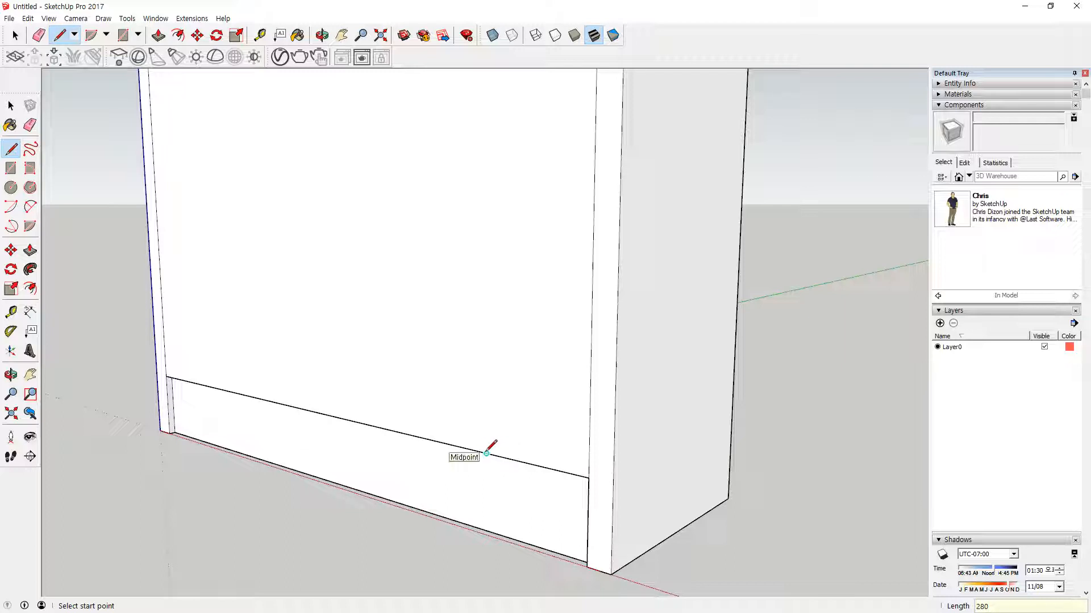
# Draw a vertical line from the right-hand third point on the base strip's upper edge to the cabinet's top front edge.
pyautogui.click(402, 432)
pyautogui.scroll(-3, 401, 305)
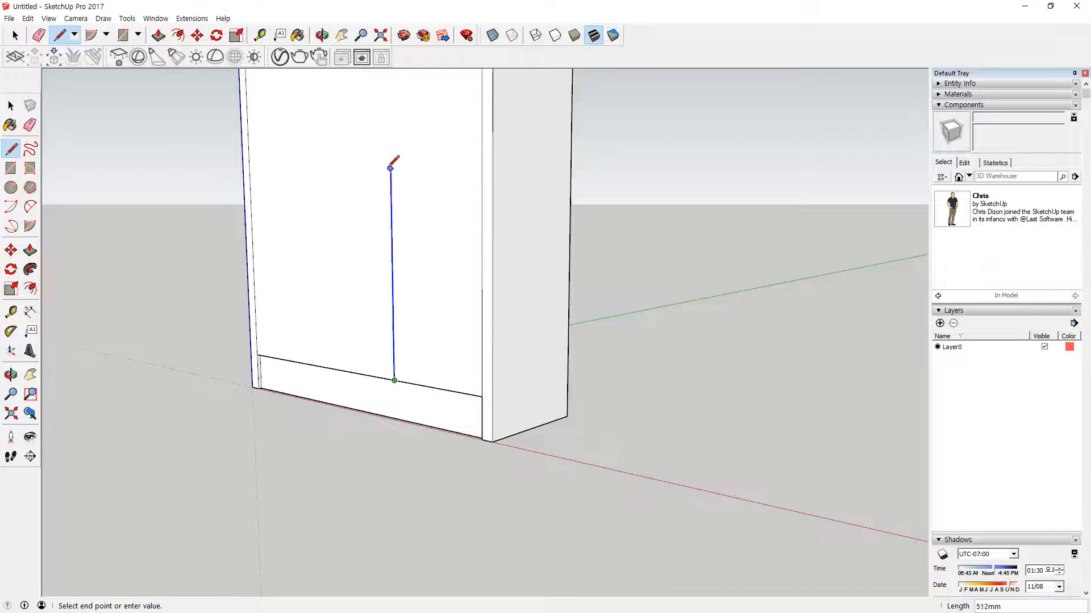
pyautogui.moveTo(397, 153); pyautogui.dragTo(387, 609, button='middle')
pyautogui.moveTo(385, 110); pyautogui.dragTo(380, 477, button='middle')
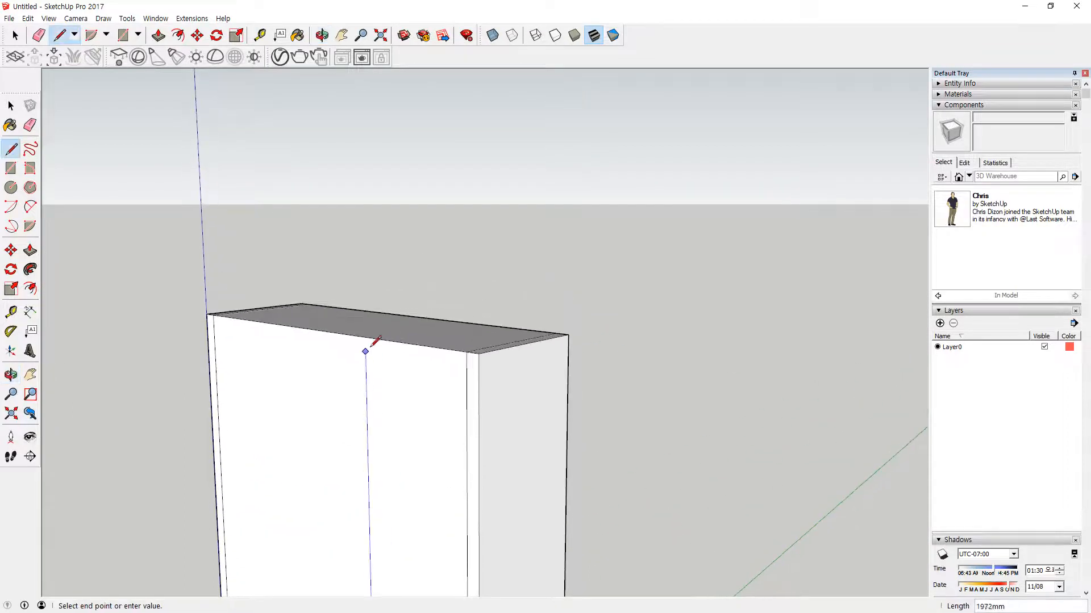
pyautogui.scroll(-3, 369, 333)
pyautogui.moveTo(352, 422); pyautogui.dragTo(446, 341, button='middle')
pyautogui.scroll(2, 413, 472)
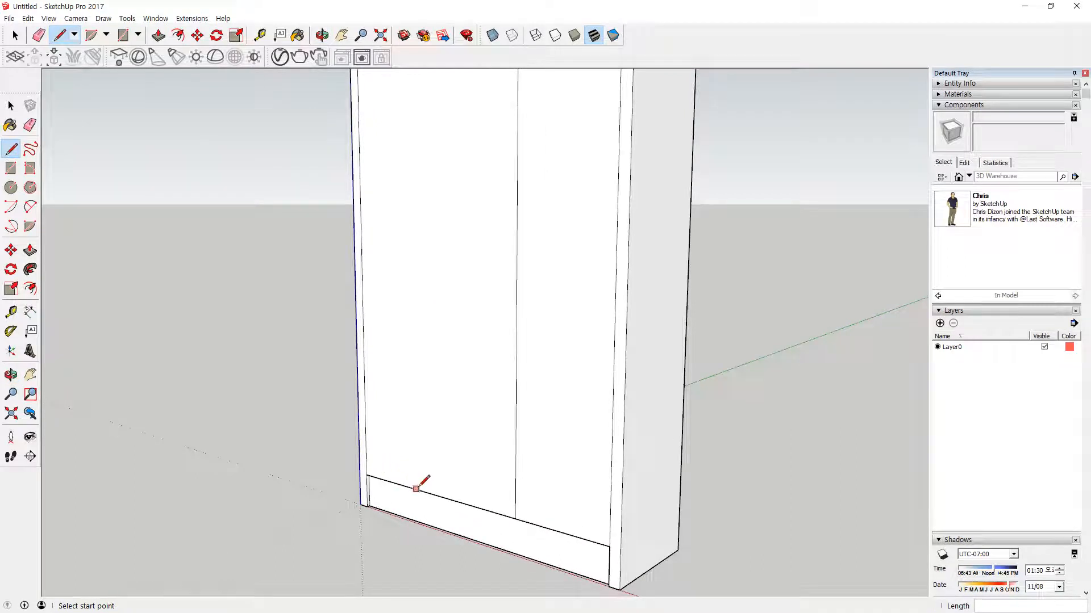
# Draw a vertical line from the left-hand third point on the base strip's upper edge to the cabinet's top front edge.
pyautogui.click(435, 495)
pyautogui.scroll(-2, 438, 341)
pyautogui.moveTo(438, 333); pyautogui.dragTo(420, 432, button='middle')
pyautogui.click(404, 169)
pyautogui.moveTo(482, 291)
pyautogui.mouseDown(button='middle')
pyautogui.moveTo(565, 280)
pyautogui.moveTo(434, 122)
pyautogui.moveTo(484, 231)
pyautogui.moveTo(474, 163)
pyautogui.moveTo(466, 199)
pyautogui.mouseUp(button='middle')
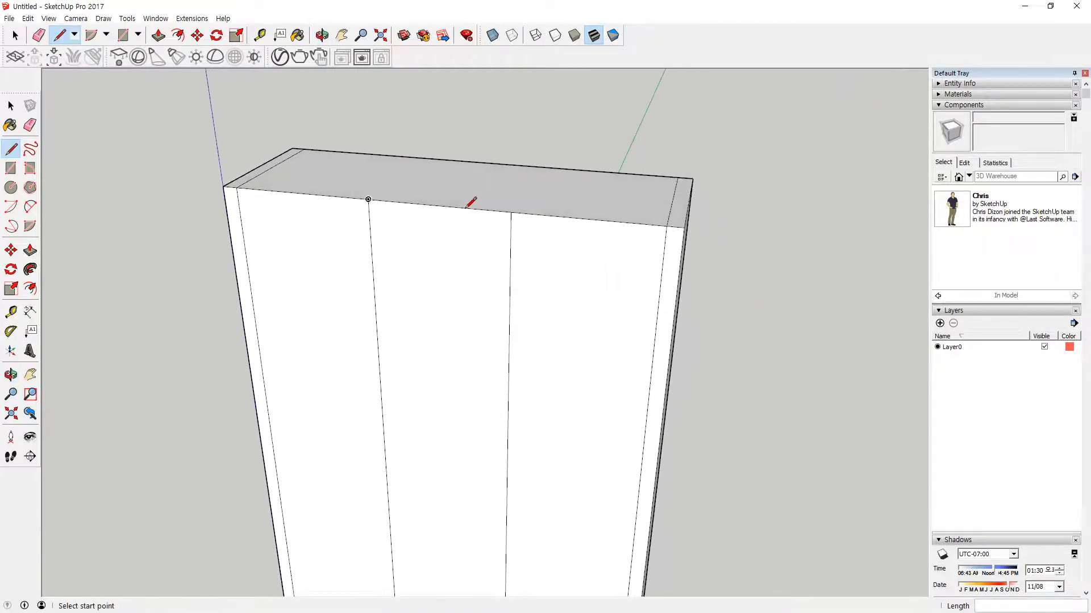
pyautogui.press('p')
pyautogui.moveTo(555, 190)
pyautogui.mouseDown()
pyautogui.moveTo(544, 205)
pyautogui.moveTo(565, 189)
pyautogui.mouseUp()
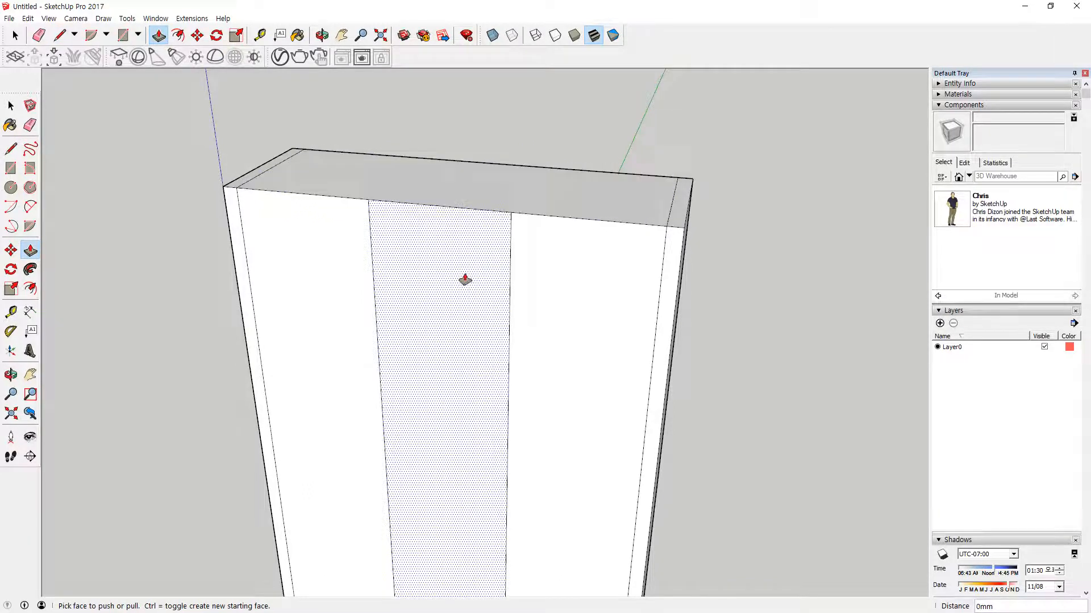
pyautogui.moveTo(465, 280); pyautogui.dragTo(455, 233, button='middle')
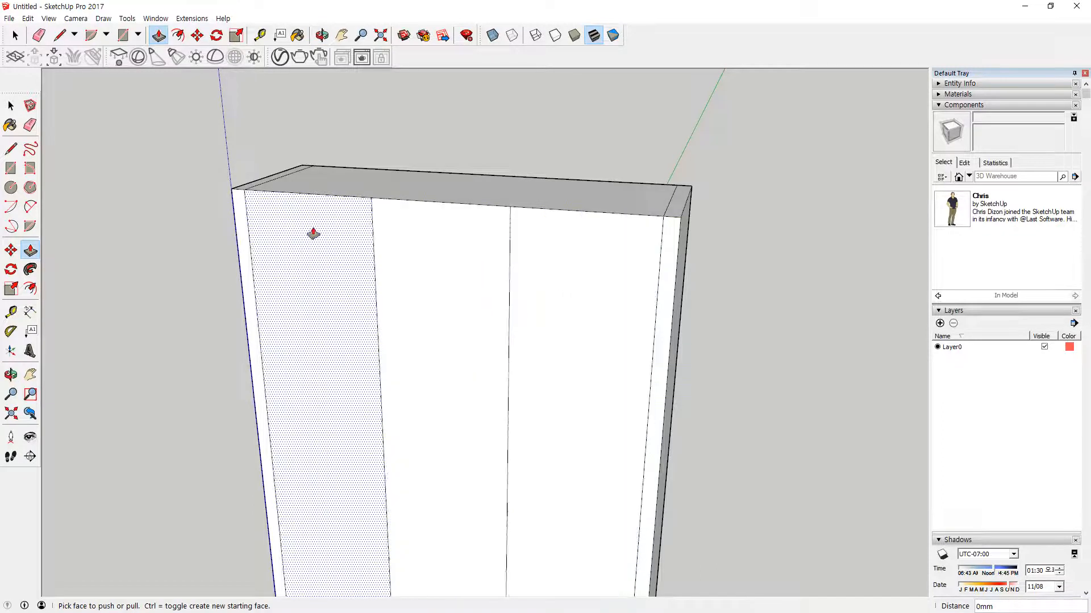
# Draw an 840 mm horizontal line across the front, 30 mm below the top edge, and erase the divider segments above it.
pyautogui.scroll(2, 313, 228)
pyautogui.press('l')
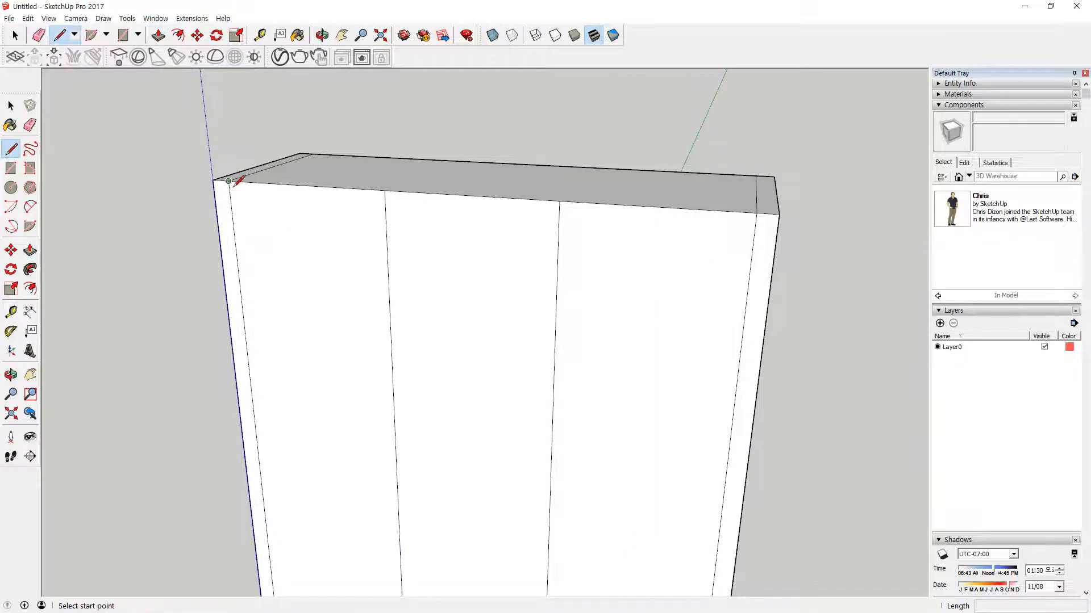
pyautogui.click(229, 181)
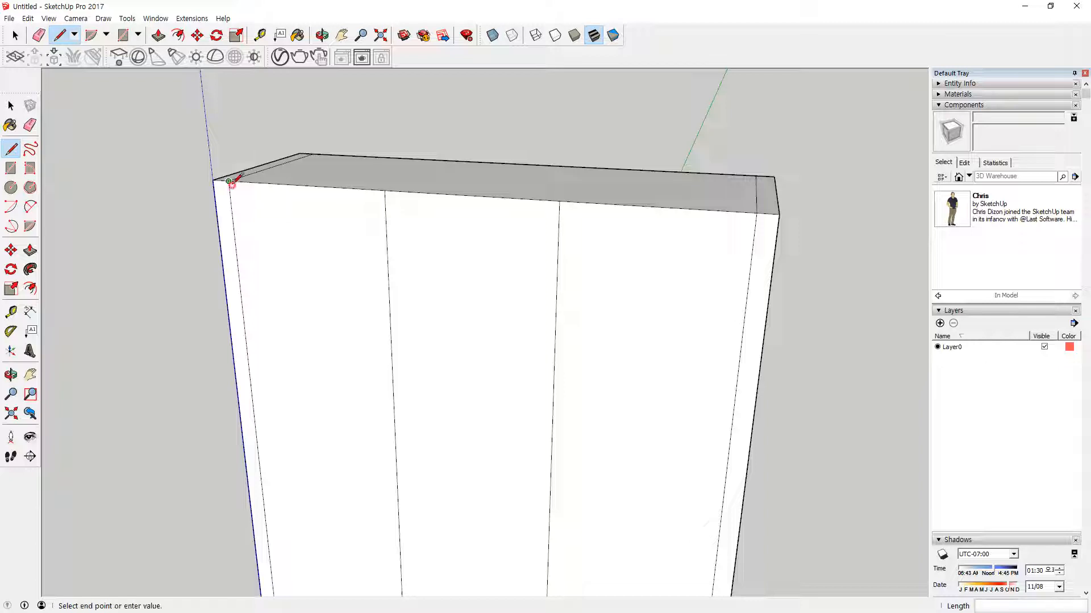
pyautogui.write('30')
pyautogui.press('Return')
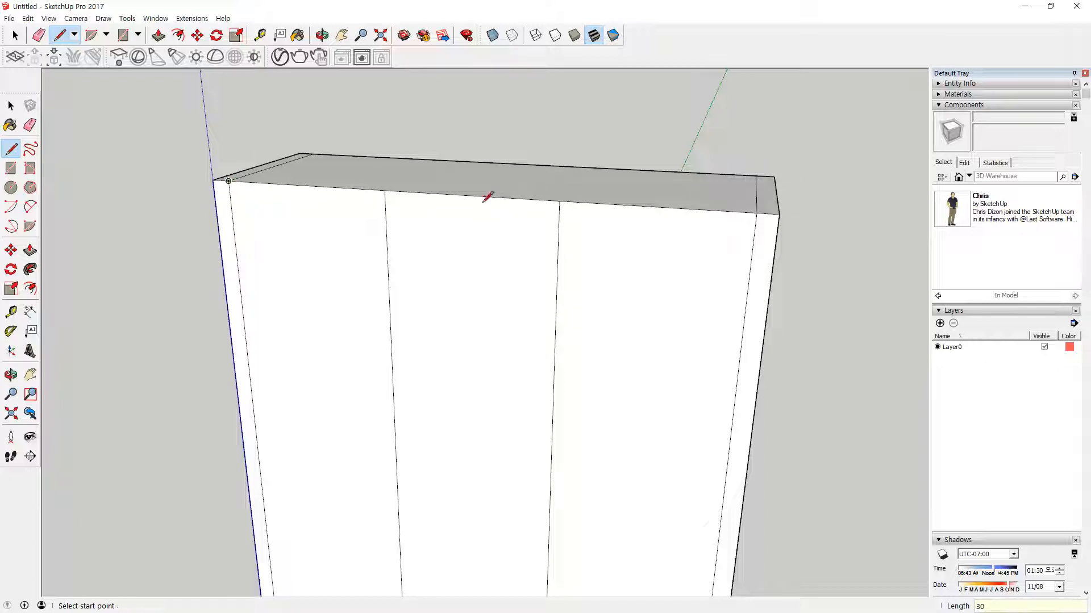
pyautogui.click(230, 198)
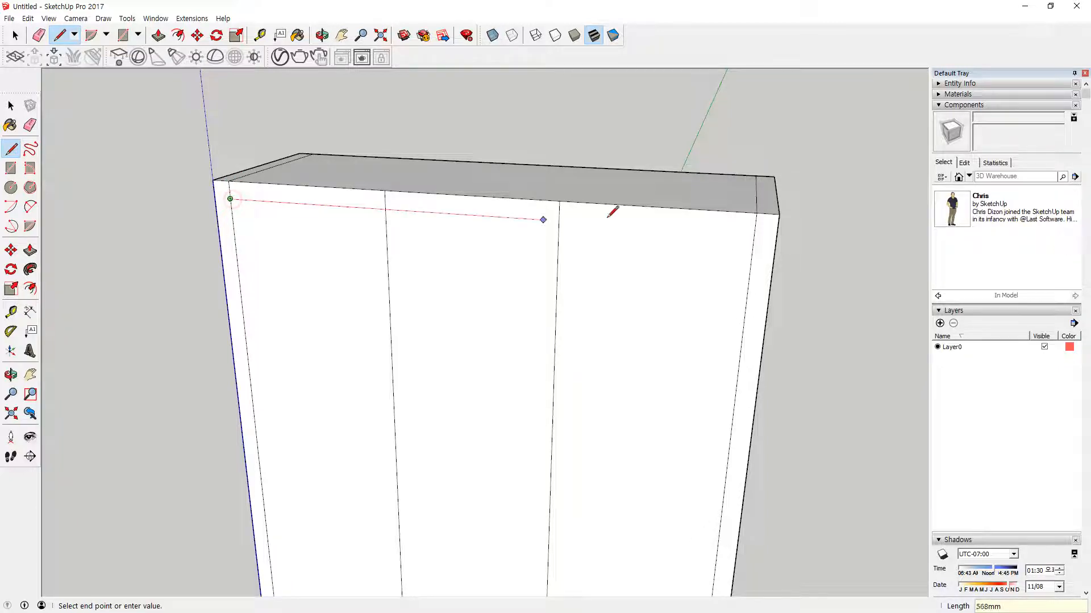
pyautogui.click(755, 231)
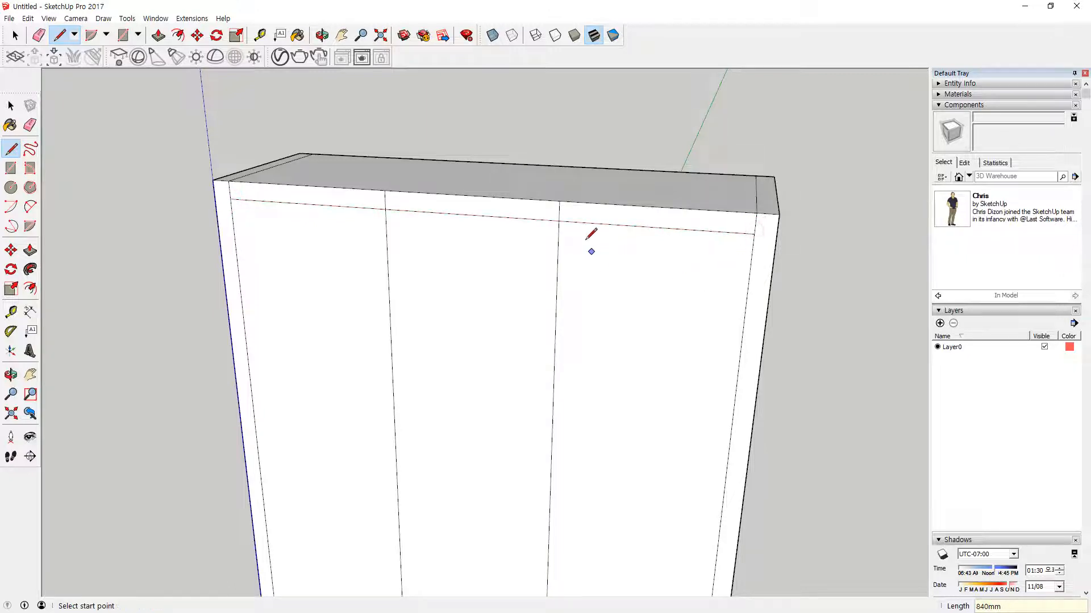
pyautogui.press('e')
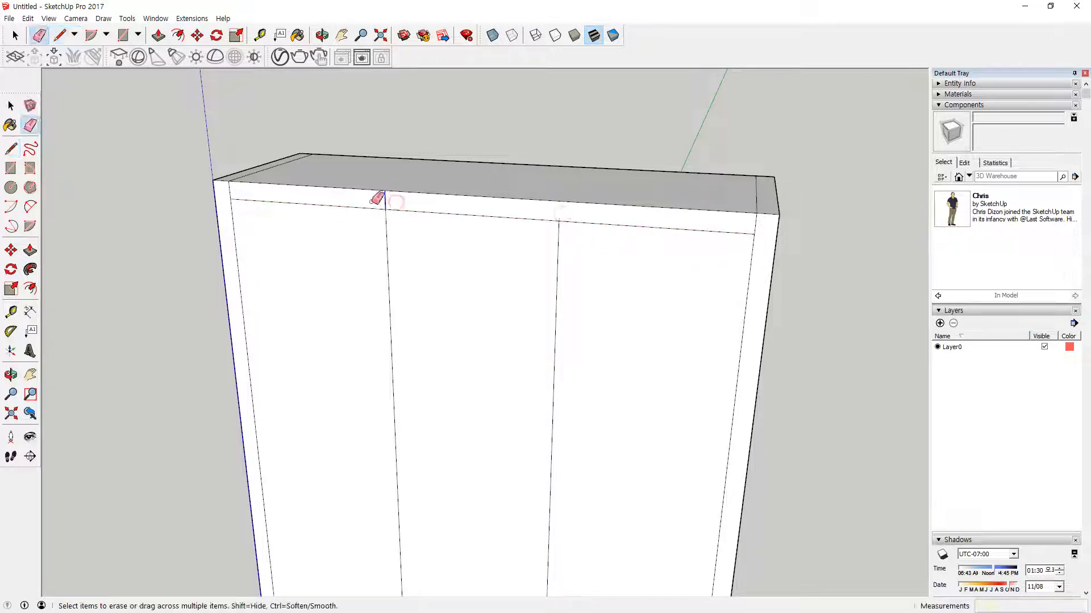
pyautogui.scroll(3, 378, 219)
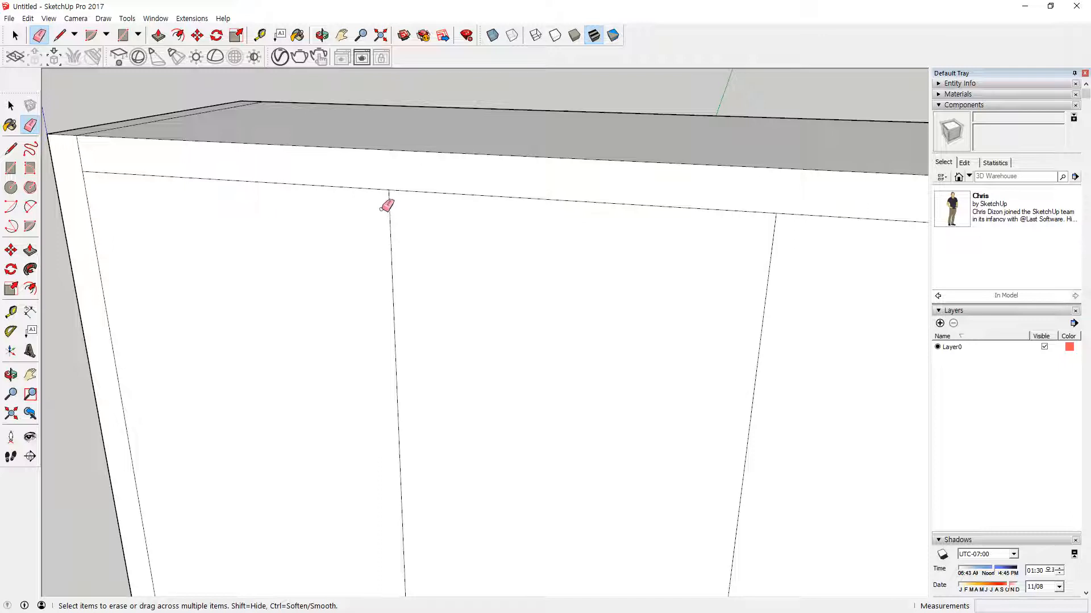
# Draw 15 mm lines along the upper horizontal line to each side of both dividers' upper ends.
pyautogui.press('l')
pyautogui.click(388, 190)
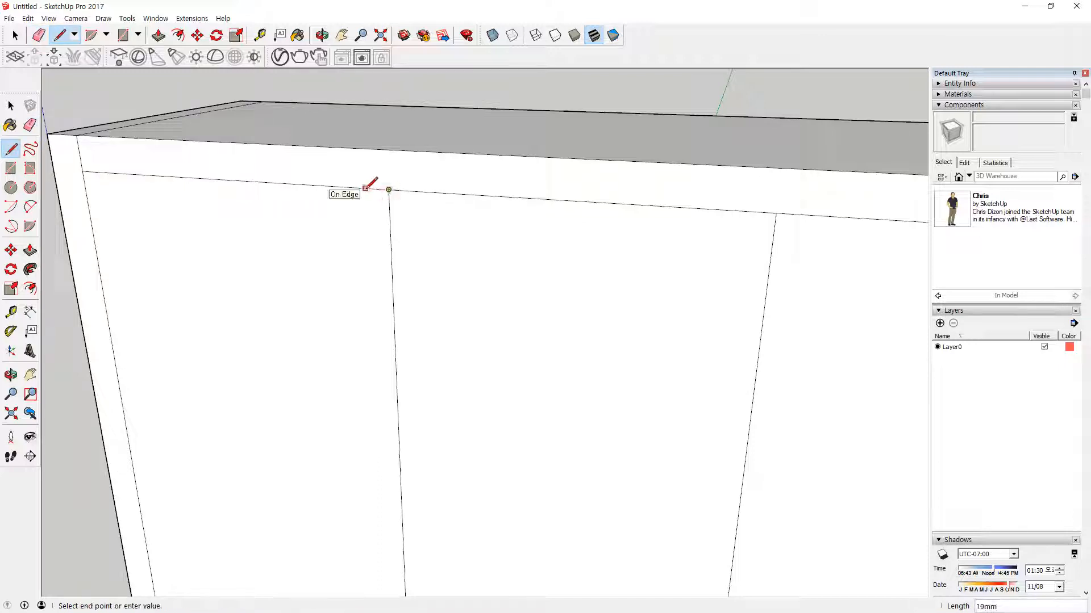
pyautogui.write('15')
pyautogui.press('Return')
pyautogui.click(388, 190)
pyautogui.write('15')
pyautogui.press('Return')
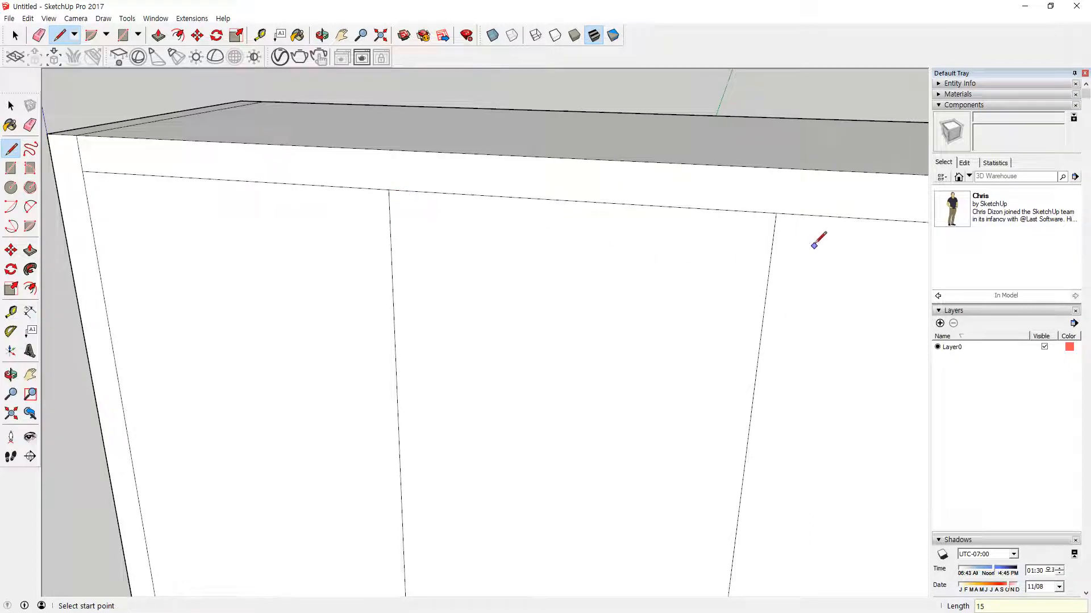
pyautogui.click(776, 213)
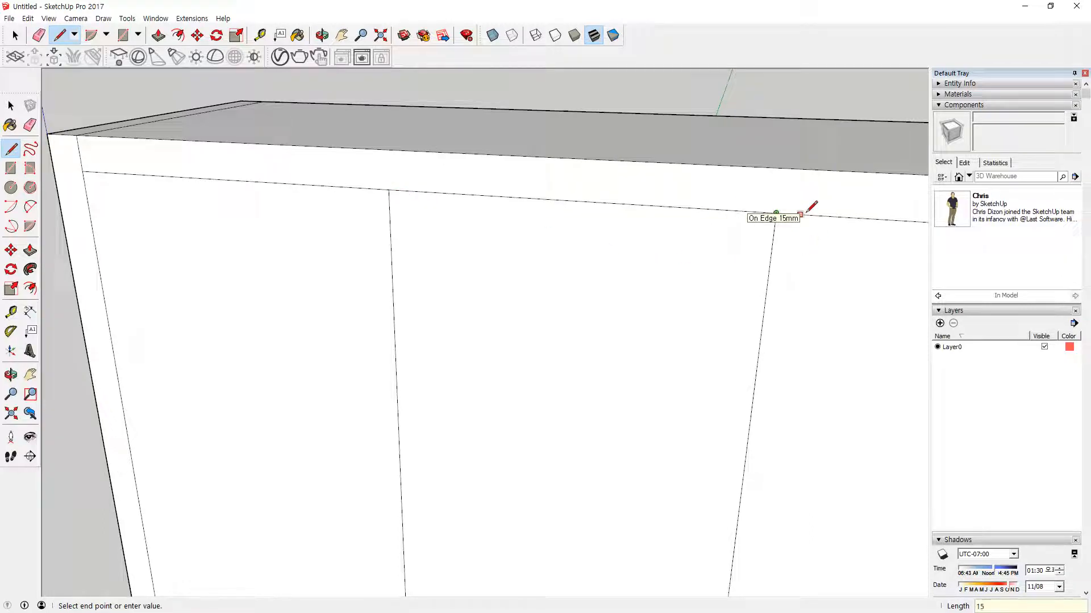
pyautogui.click(807, 211)
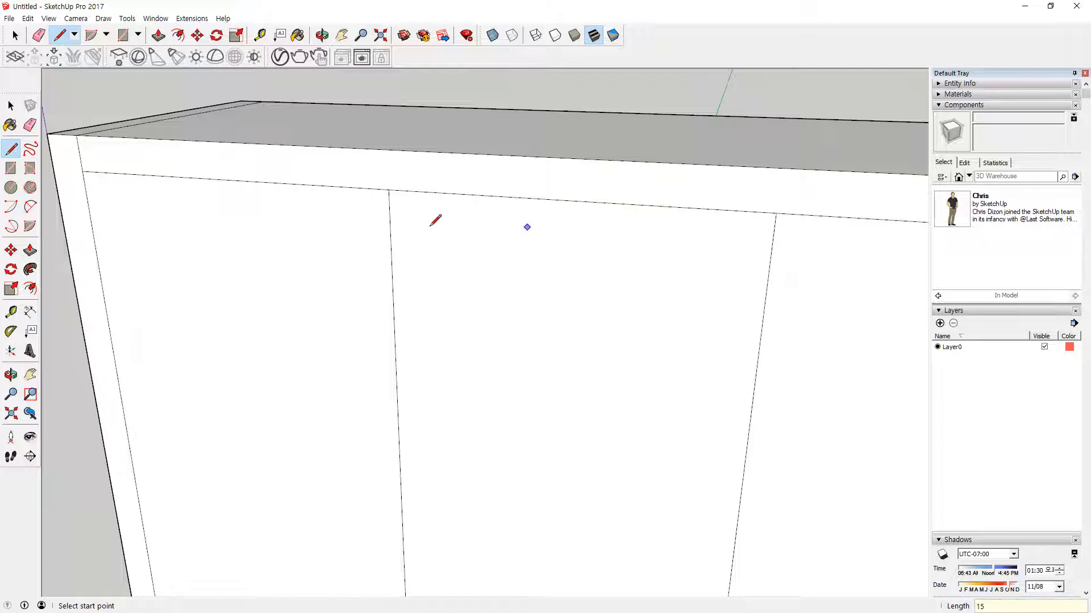
# Draw a 1970 mm vertical line from the 15 mm point left of the first divider down to the base strip's upper edge.
pyautogui.click(380, 189)
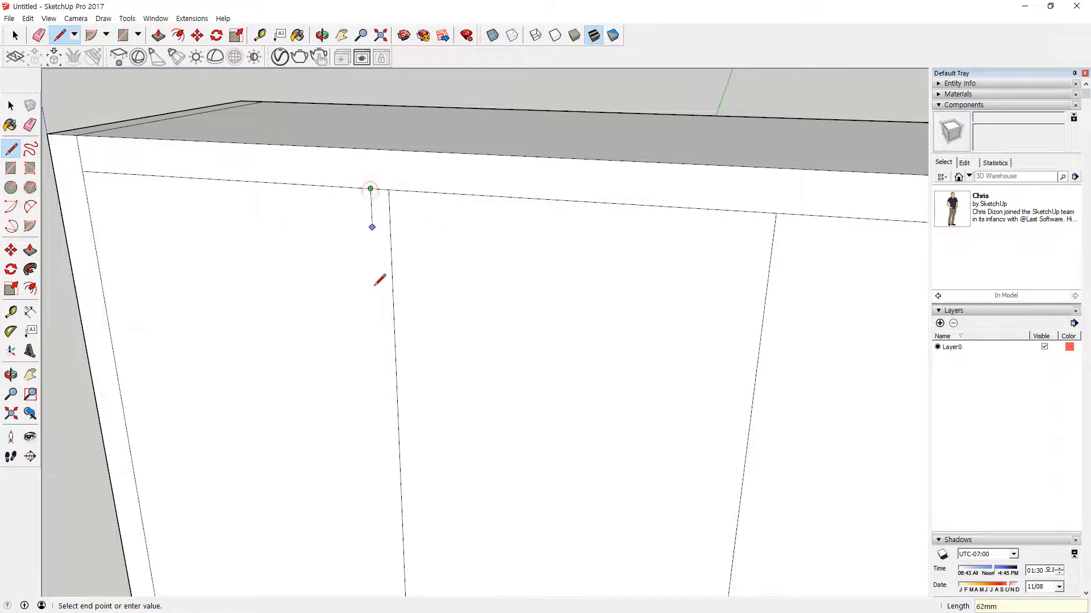
pyautogui.scroll(-5, 377, 258)
pyautogui.keyDown('shift'); pyautogui.moveTo(377, 464); pyautogui.dragTo(379, 142, button='middle'); pyautogui.keyUp('shift')
pyautogui.keyDown('shift'); pyautogui.moveTo(391, 484); pyautogui.dragTo(382, 270, button='middle'); pyautogui.keyUp('shift')
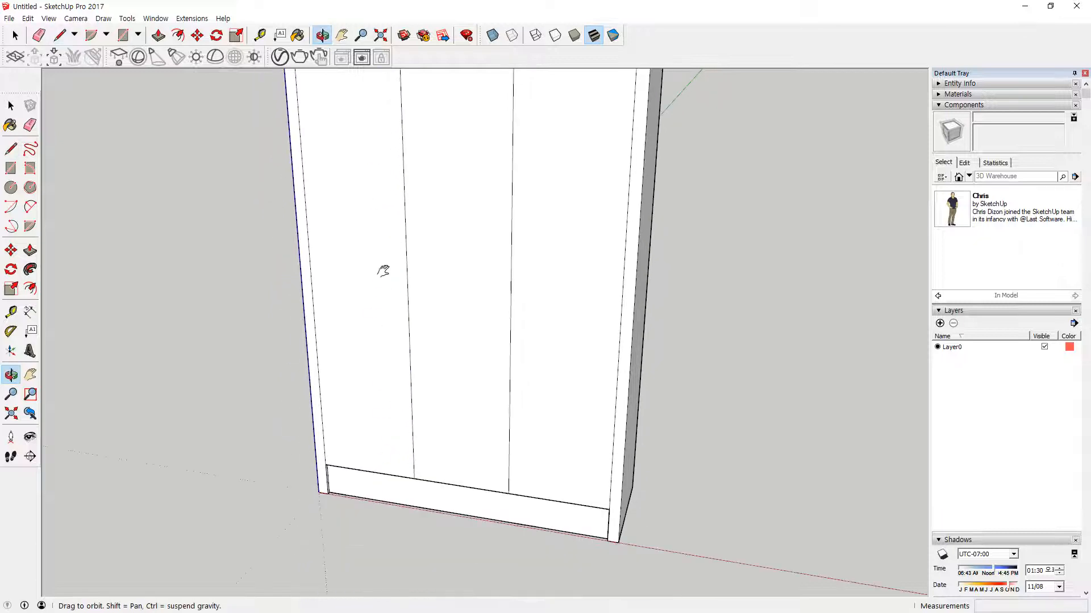
pyautogui.scroll(3, 408, 471)
pyautogui.click(413, 484)
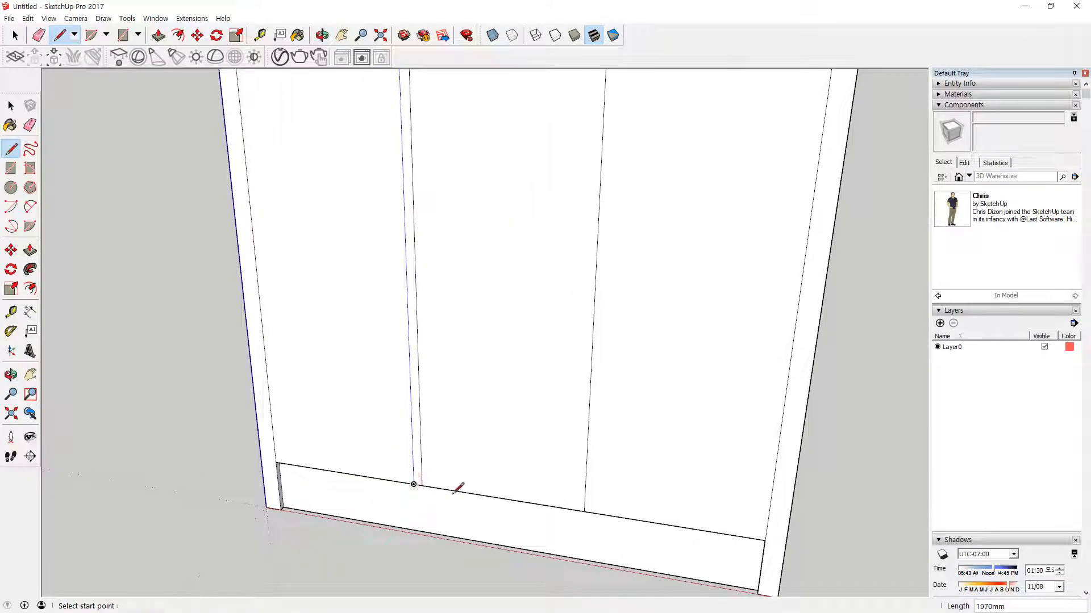
# Draw a 1970 mm vertical line from the 15 mm point right of the first divider to the base strip, and erase the original centre line.
pyautogui.scroll(-3, 446, 254)
pyautogui.keyDown('shift'); pyautogui.moveTo(437, 201); pyautogui.dragTo(360, 543, button='middle'); pyautogui.keyUp('shift')
pyautogui.keyDown('shift'); pyautogui.moveTo(353, 156); pyautogui.dragTo(372, 383, button='middle'); pyautogui.keyUp('shift')
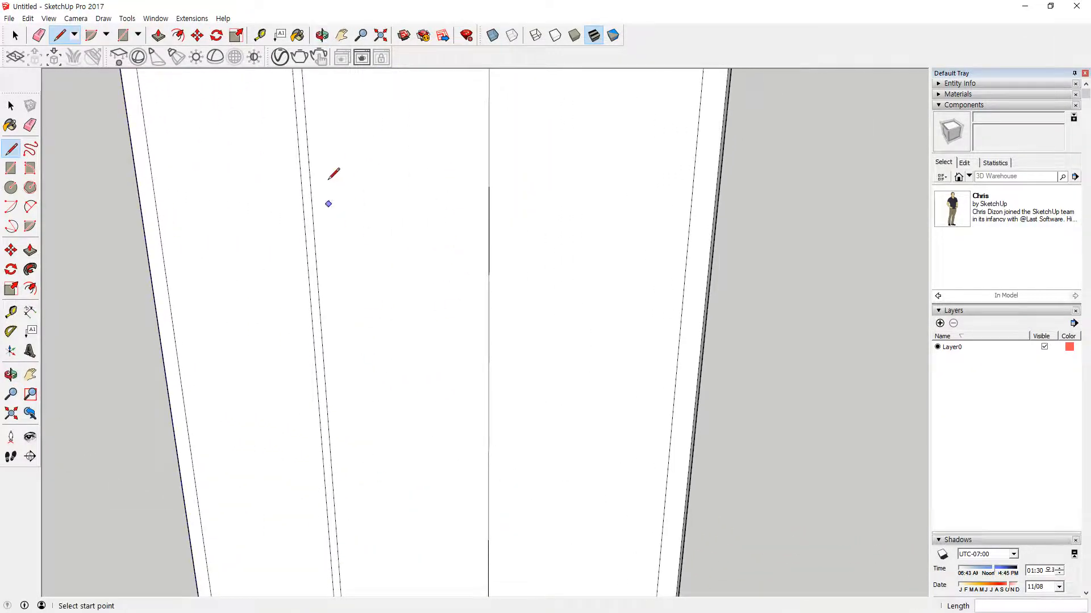
pyautogui.scroll(-3, 352, 377)
pyautogui.scroll(3, 336, 250)
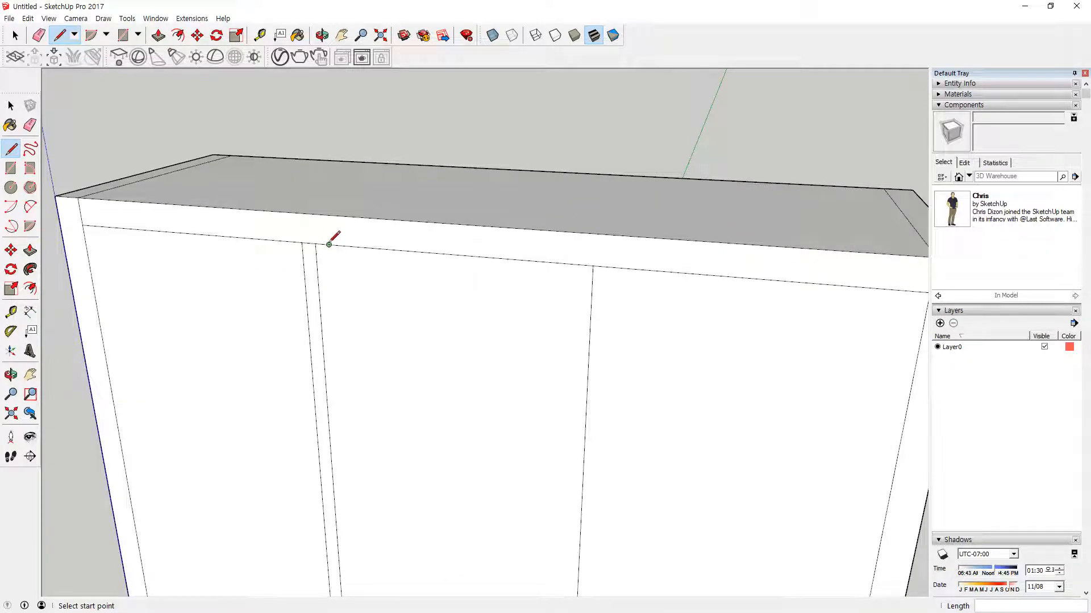
pyautogui.click(335, 245)
pyautogui.scroll(-3, 348, 370)
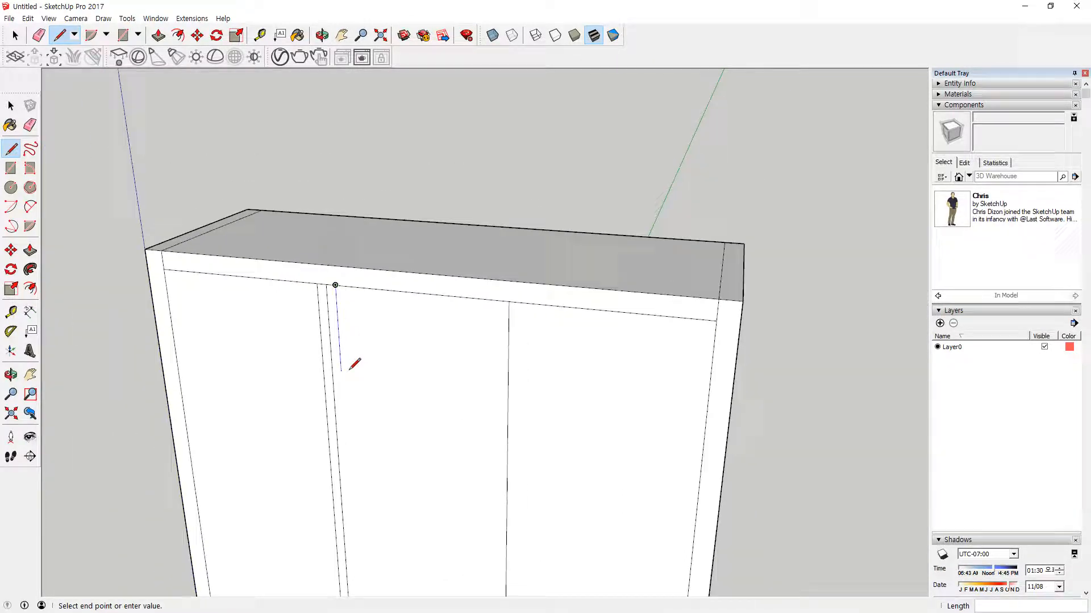
pyautogui.scroll(1, 348, 371)
pyautogui.keyDown('shift'); pyautogui.moveTo(348, 392); pyautogui.dragTo(349, 101, button='middle'); pyautogui.keyUp('shift')
pyautogui.keyDown('shift'); pyautogui.moveTo(366, 455); pyautogui.dragTo(350, 127, button='middle'); pyautogui.keyUp('shift')
pyautogui.keyDown('shift'); pyautogui.moveTo(366, 409); pyautogui.dragTo(369, 96, button='middle'); pyautogui.keyUp('shift')
pyautogui.scroll(3, 390, 309)
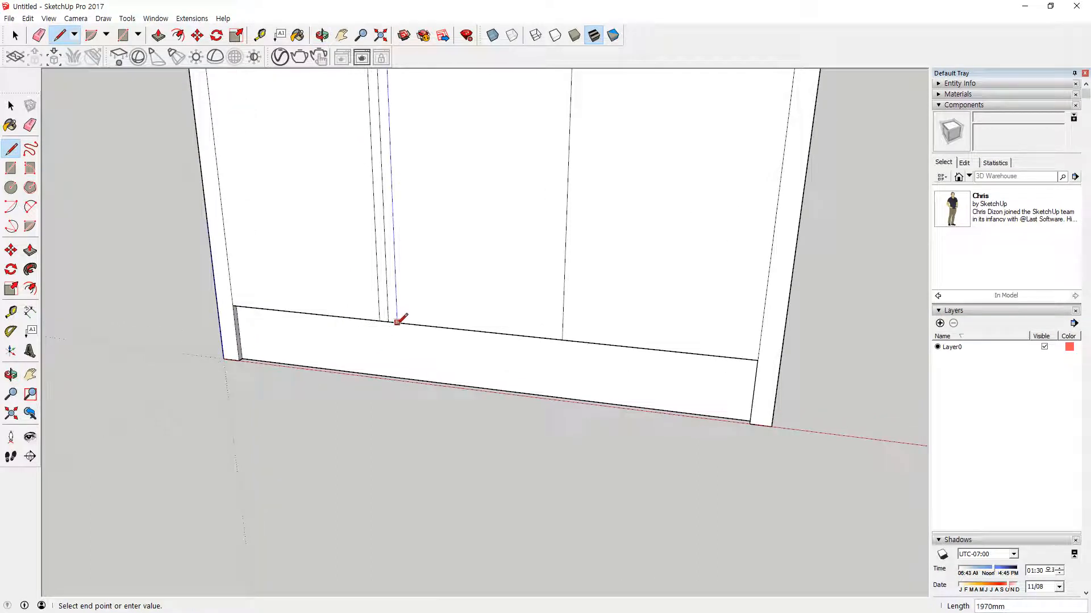
pyautogui.click(397, 322)
pyautogui.press('r')
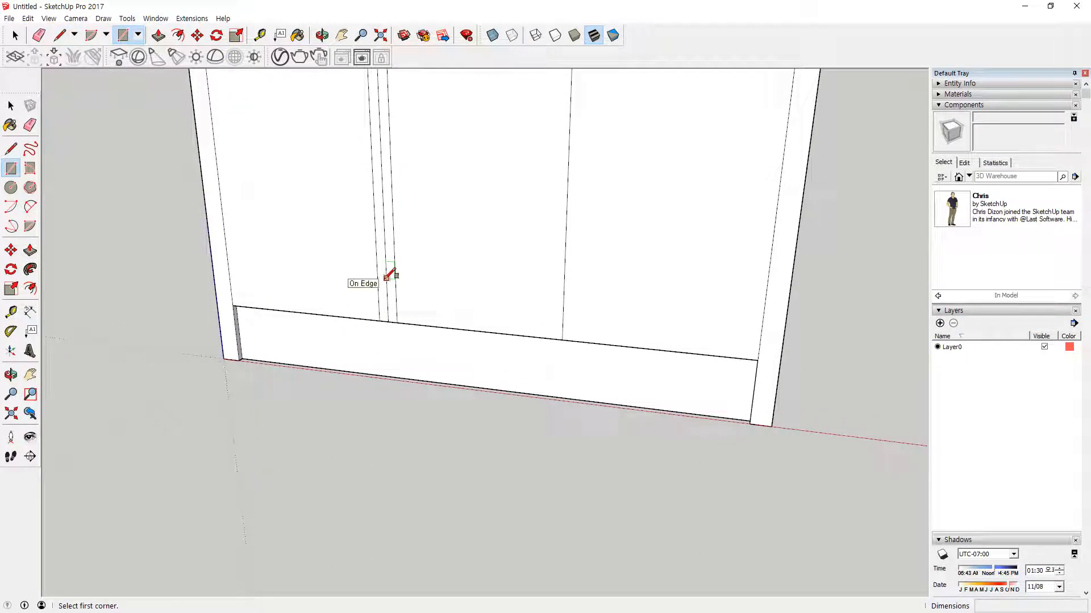
# Draw a vertical line from the 15 mm point left of the second divider down to the base strip's upper edge.
pyautogui.scroll(-4, 390, 277)
pyautogui.moveTo(504, 278); pyautogui.dragTo(455, 398, button='middle')
pyautogui.scroll(3, 440, 136)
pyautogui.press('l')
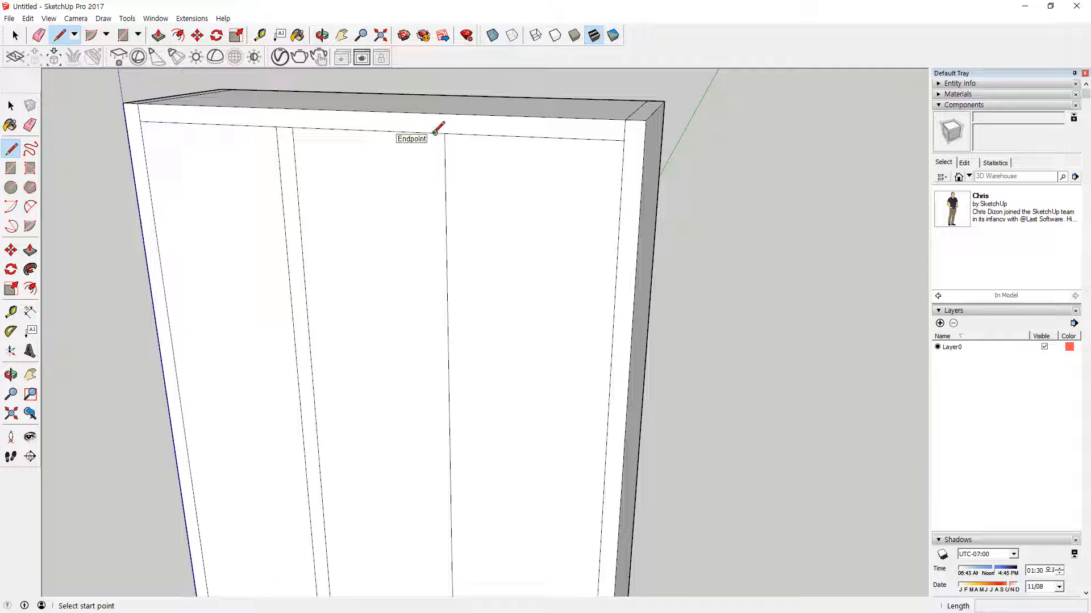
pyautogui.click(436, 131)
pyautogui.scroll(-4, 444, 369)
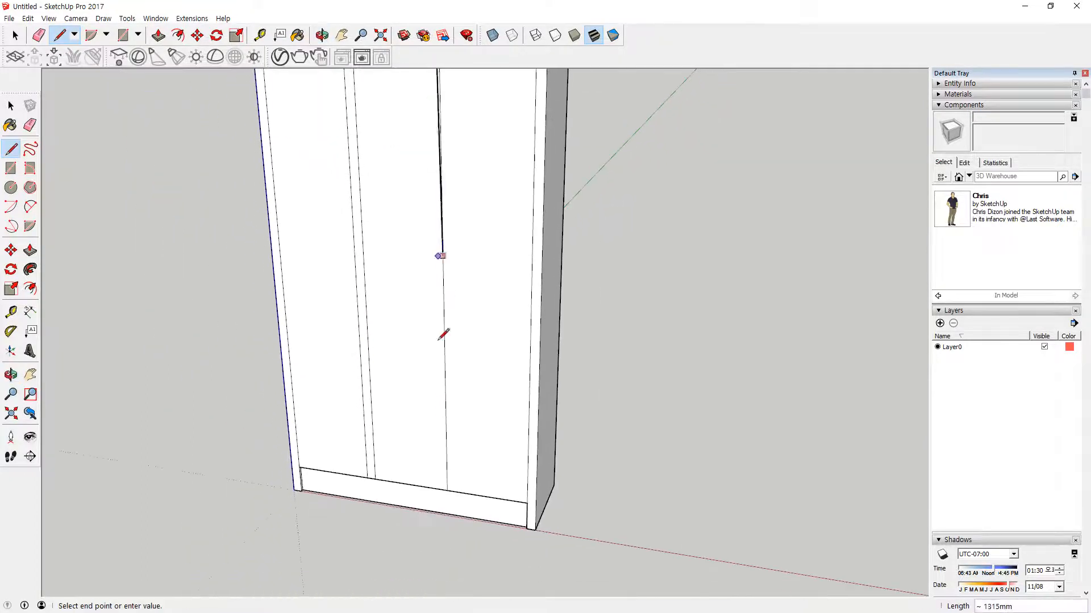
pyautogui.click(430, 487)
# Draw a vertical line from the 15 mm point right of the second divider to the base strip, and erase the original centre line.
pyautogui.scroll(-2, 485, 284)
pyautogui.moveTo(472, 246); pyautogui.dragTo(436, 267, button='middle')
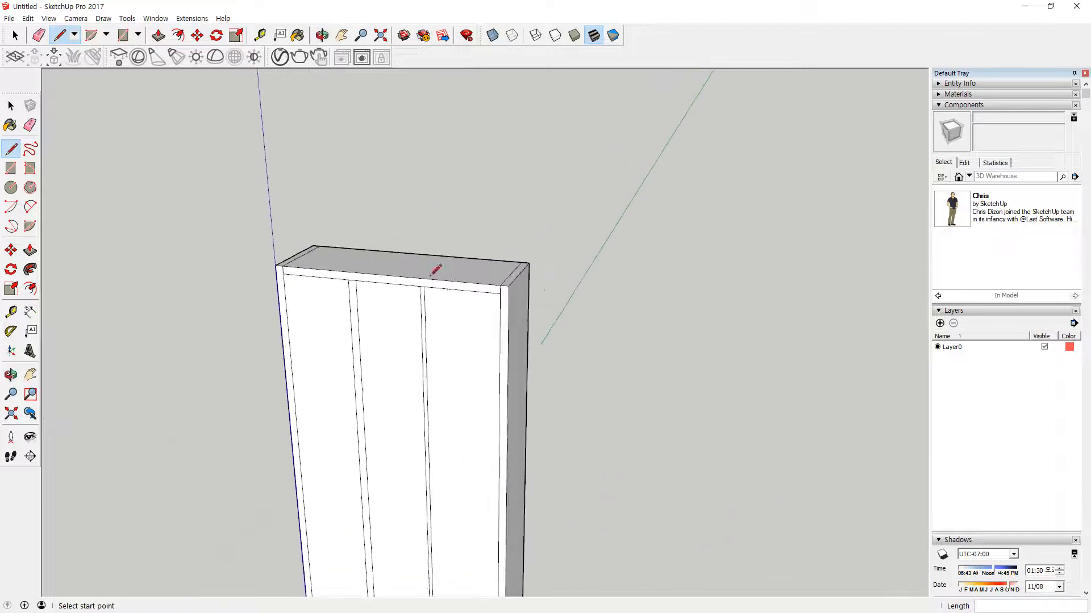
pyautogui.scroll(5, 435, 278)
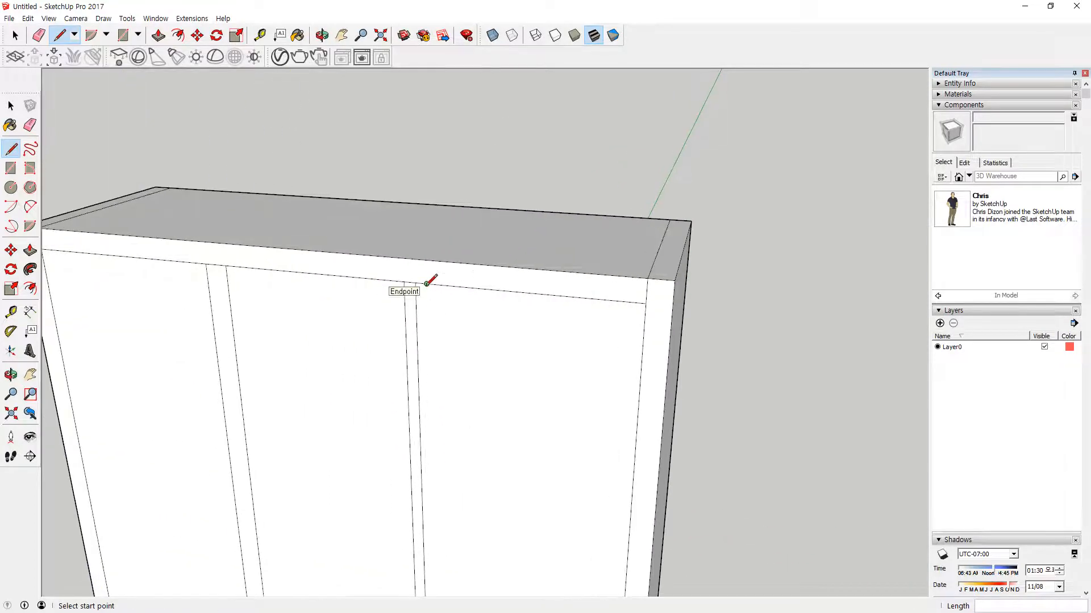
pyautogui.click(427, 284)
pyautogui.scroll(-4, 432, 400)
pyautogui.keyDown('shift'); pyautogui.moveTo(439, 514); pyautogui.dragTo(373, 116, button='middle'); pyautogui.keyUp('shift')
pyautogui.scroll(1, 389, 441)
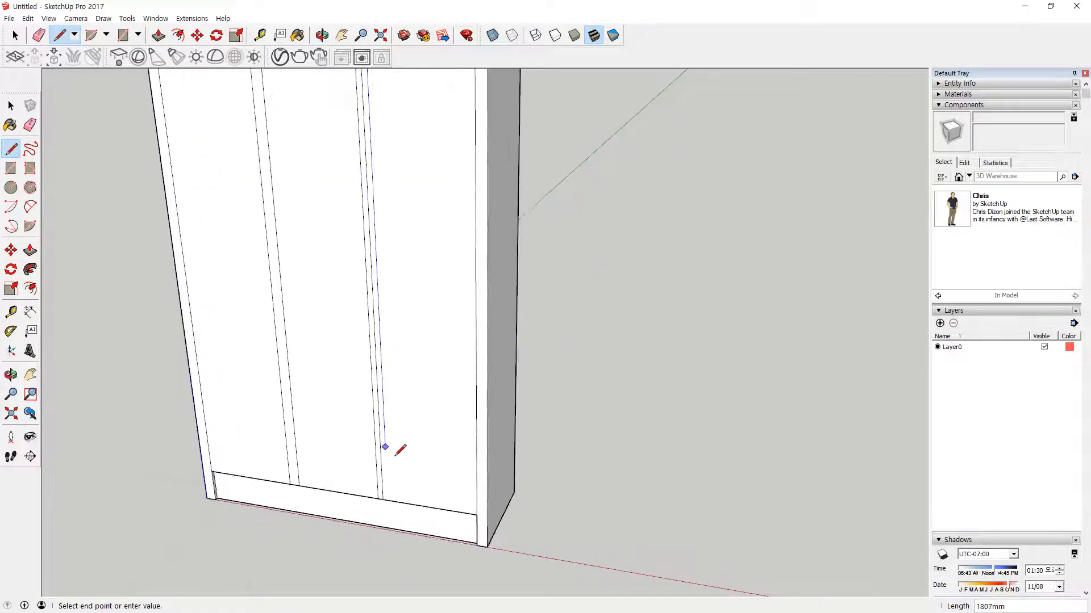
pyautogui.scroll(1, 400, 450)
pyautogui.click(385, 515)
pyautogui.press('e')
pyautogui.click(378, 480)
# Measure the second divider's height from the base strip's upper edge to the horizontal line beneath the cabinet top.
pyautogui.scroll(-3, 380, 477)
pyautogui.moveTo(378, 456)
pyautogui.mouseDown(button='middle')
pyautogui.moveTo(380, 525)
pyautogui.moveTo(409, 392)
pyautogui.moveTo(387, 455)
pyautogui.mouseUp(button='middle')
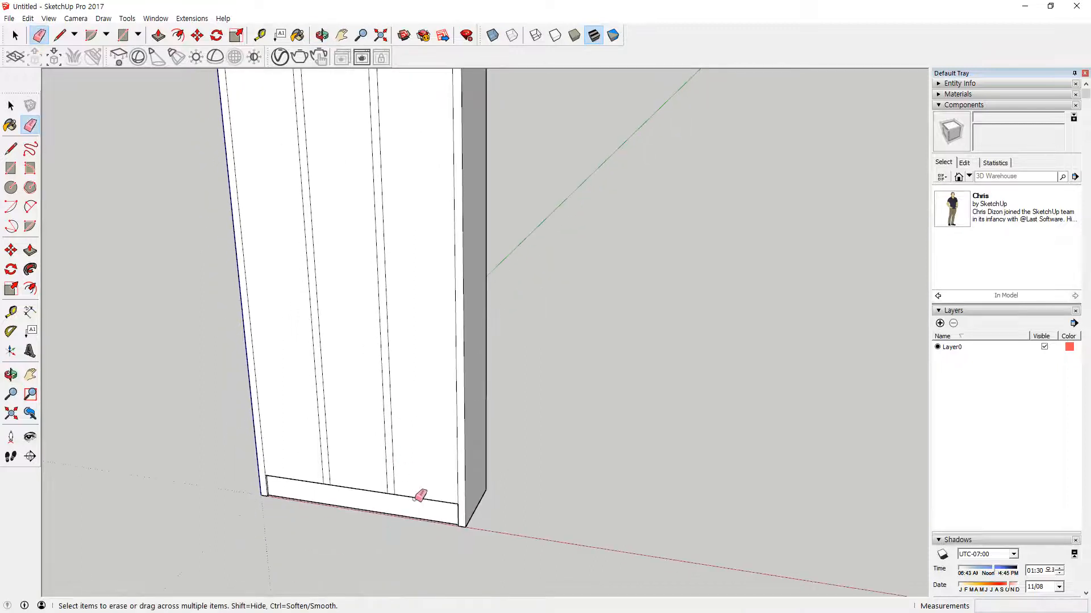
pyautogui.scroll(2, 410, 493)
pyautogui.scroll(-1, 423, 496)
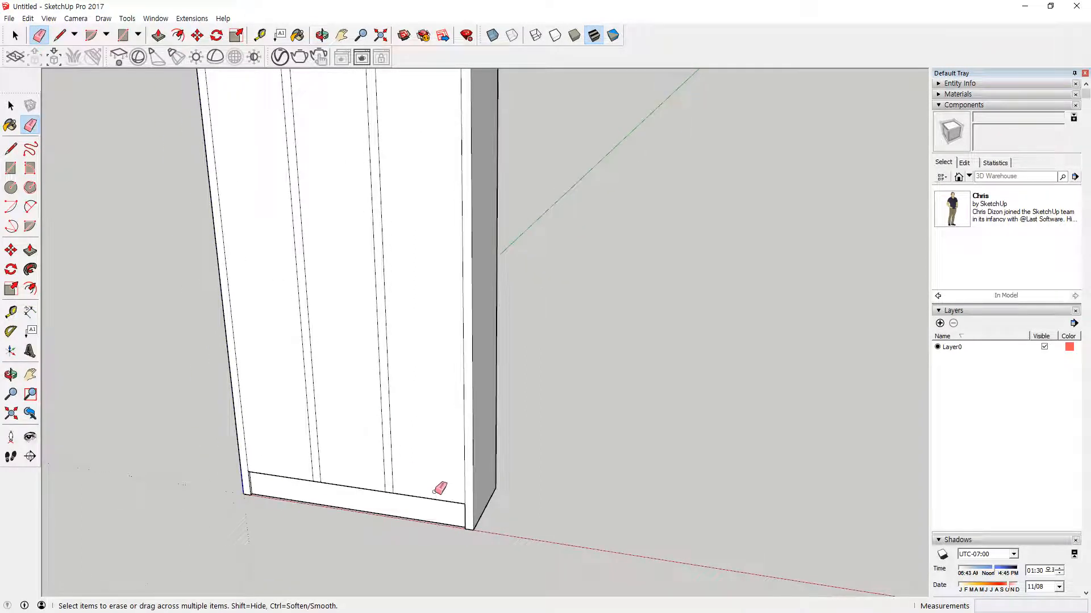
pyautogui.scroll(-4, 439, 487)
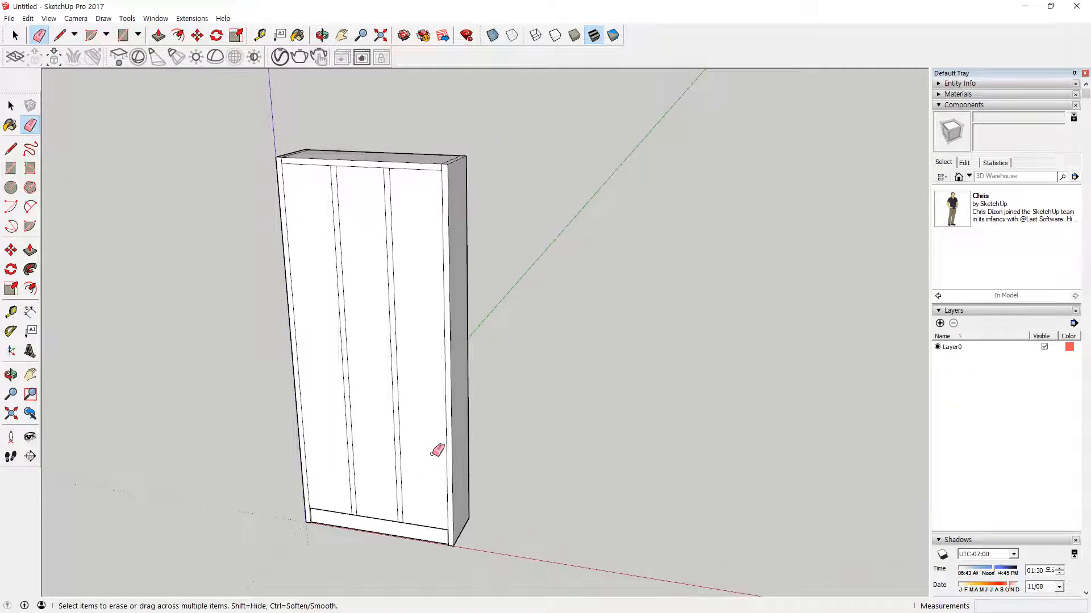
pyautogui.press('t')
pyautogui.click(402, 523)
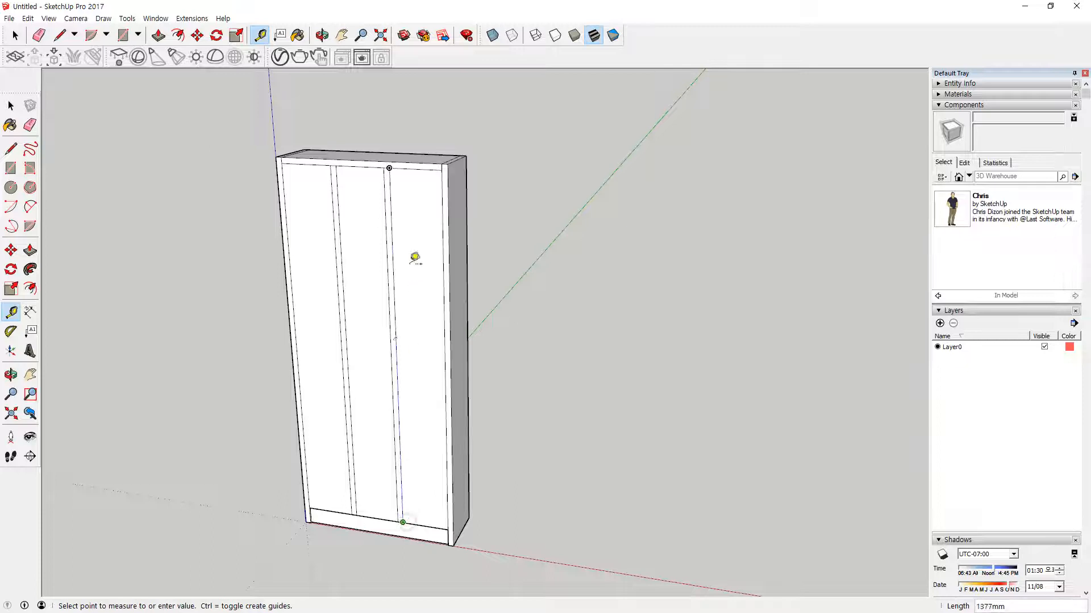
pyautogui.click(380, 165)
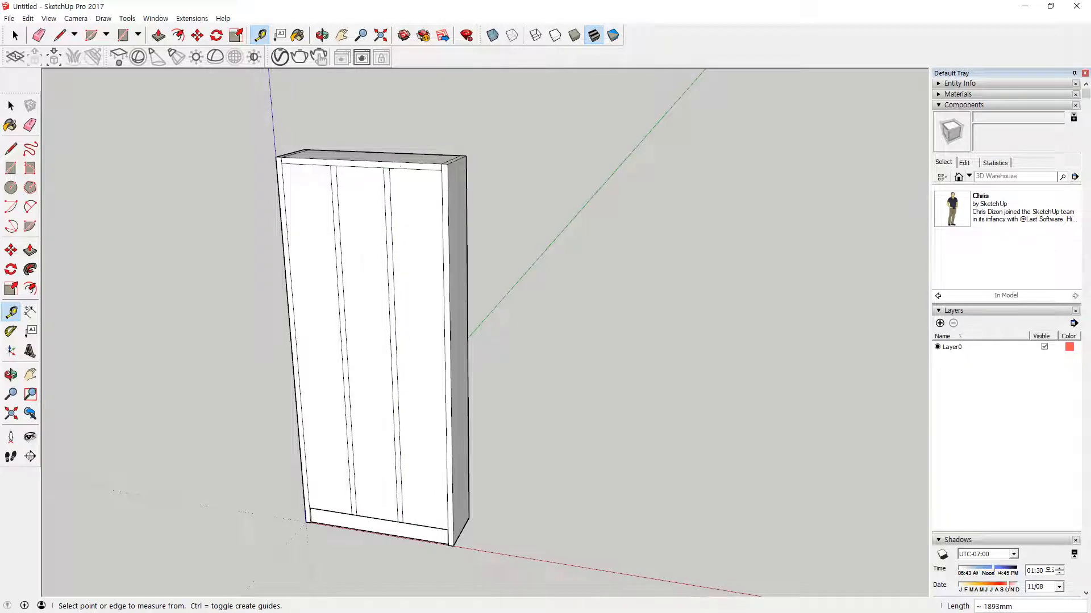
# Switch to the calculator and divide 1970 by 4 to work out the shelf spacing.
pyautogui.hotkey('alt', 'Tab')
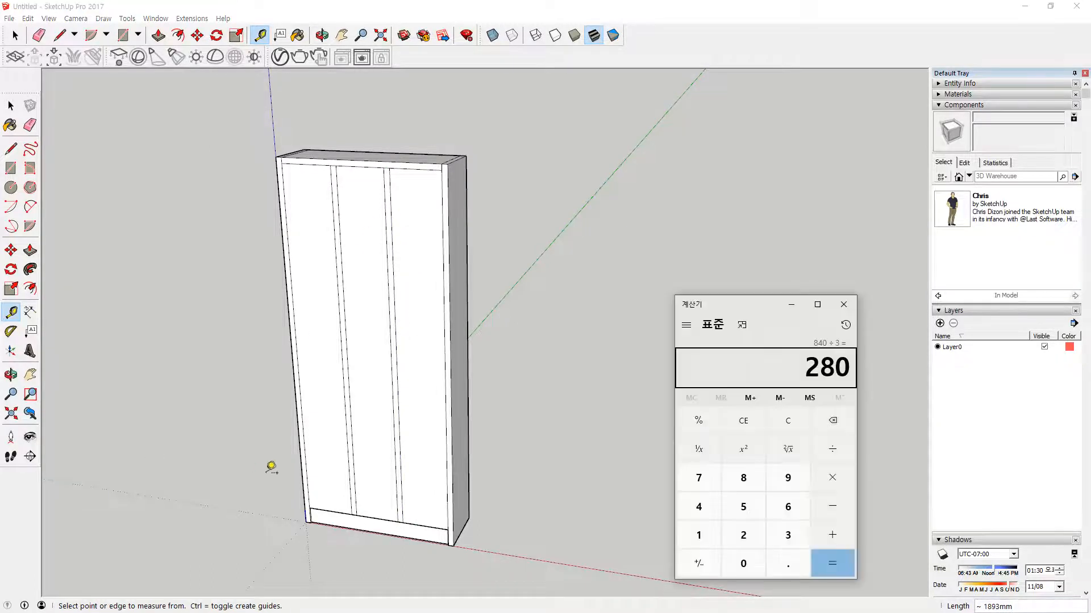
pyautogui.write('1970')
pyautogui.press('/')
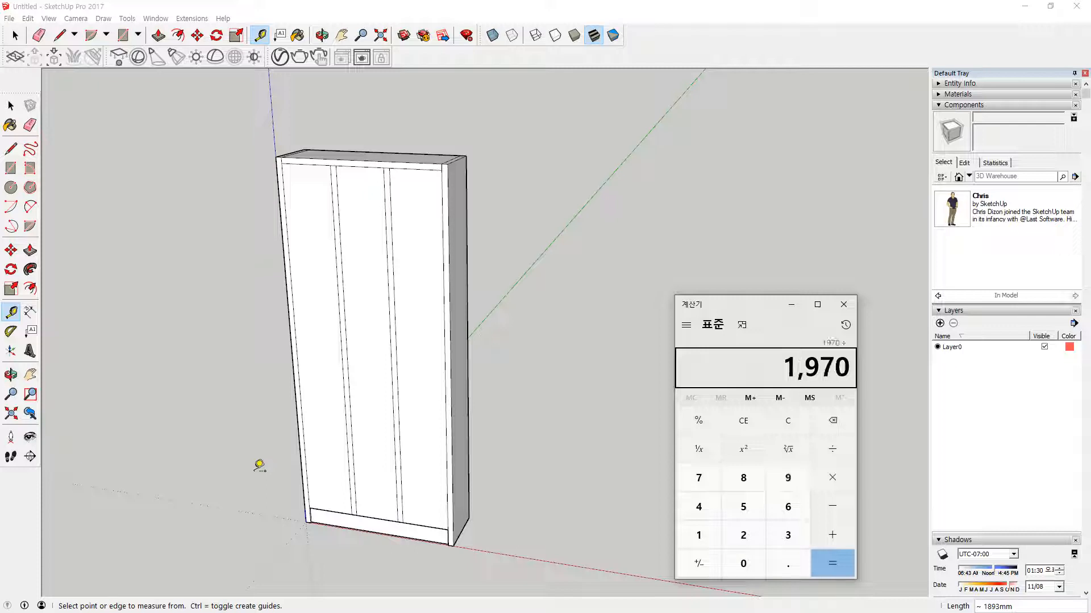
pyautogui.write('4')
pyautogui.press('Return')
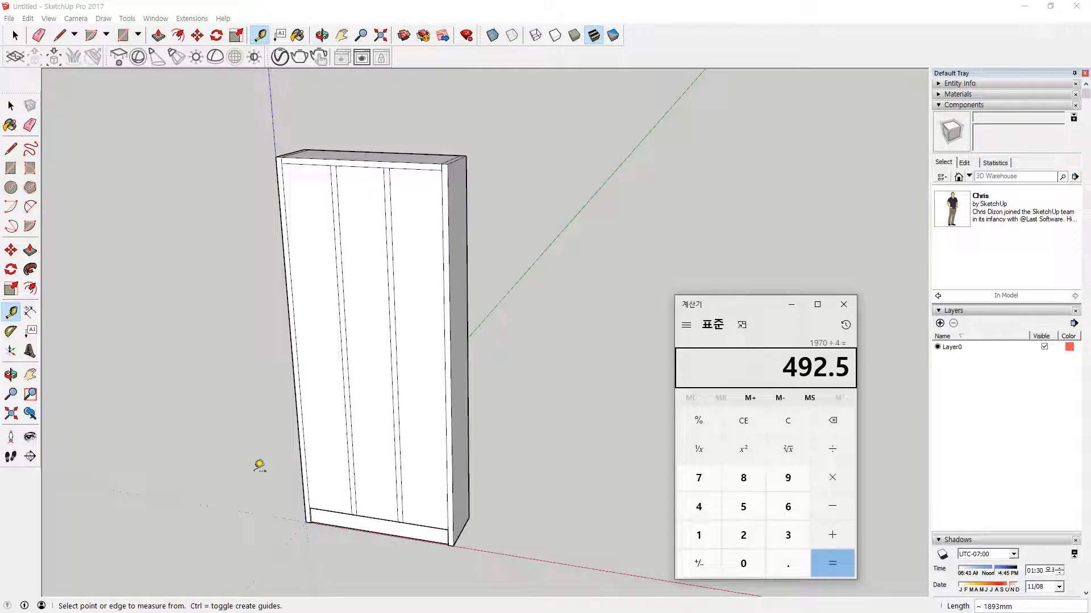
pyautogui.press('Escape')
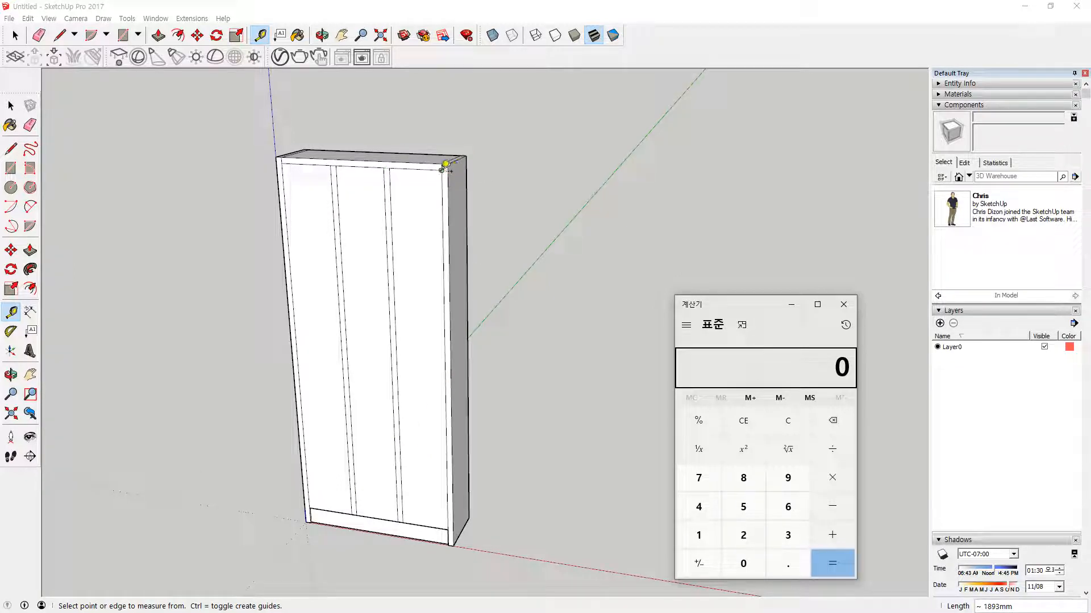
# Mark a point 500 mm below the top panel on the right side panel's inner edge and draw a horizontal 840 mm line across from it.
pyautogui.click(447, 163)
pyautogui.press('l')
pyautogui.click(441, 170)
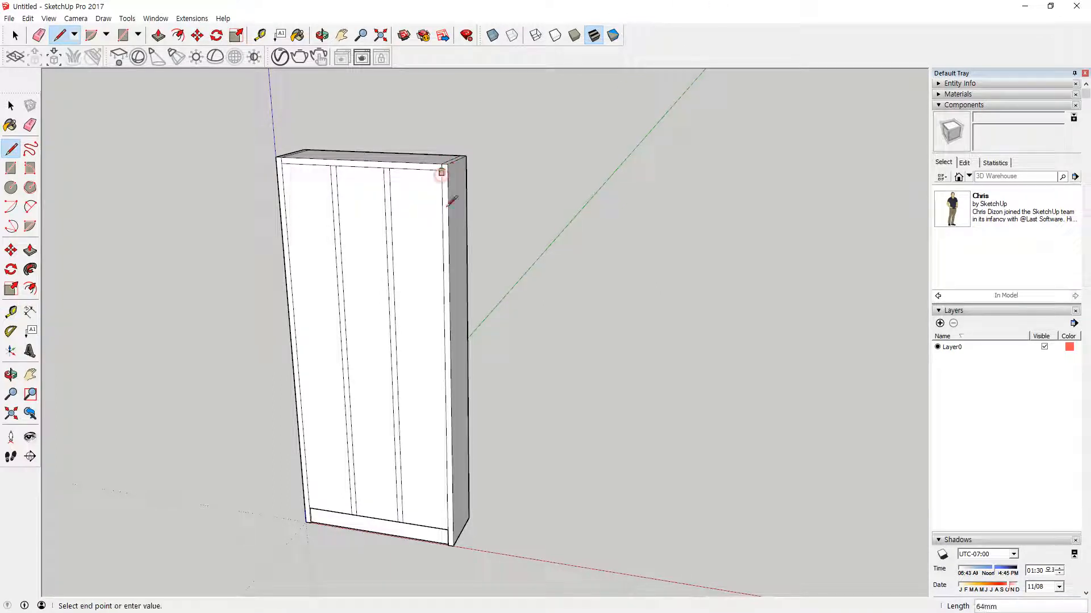
pyautogui.write('500')
pyautogui.press('Return')
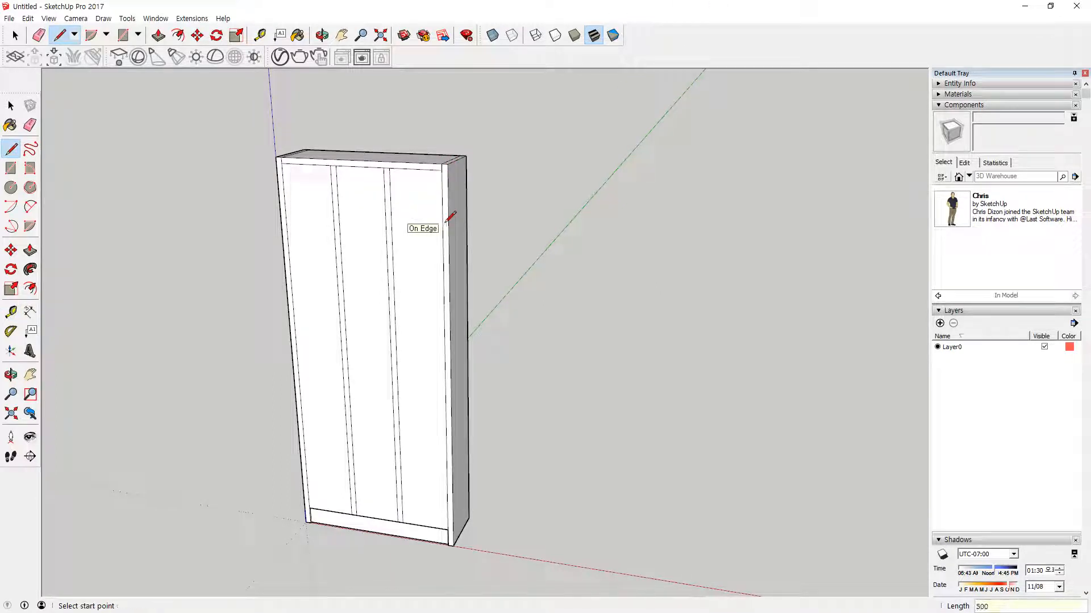
pyautogui.click(444, 273)
pyautogui.click(289, 260)
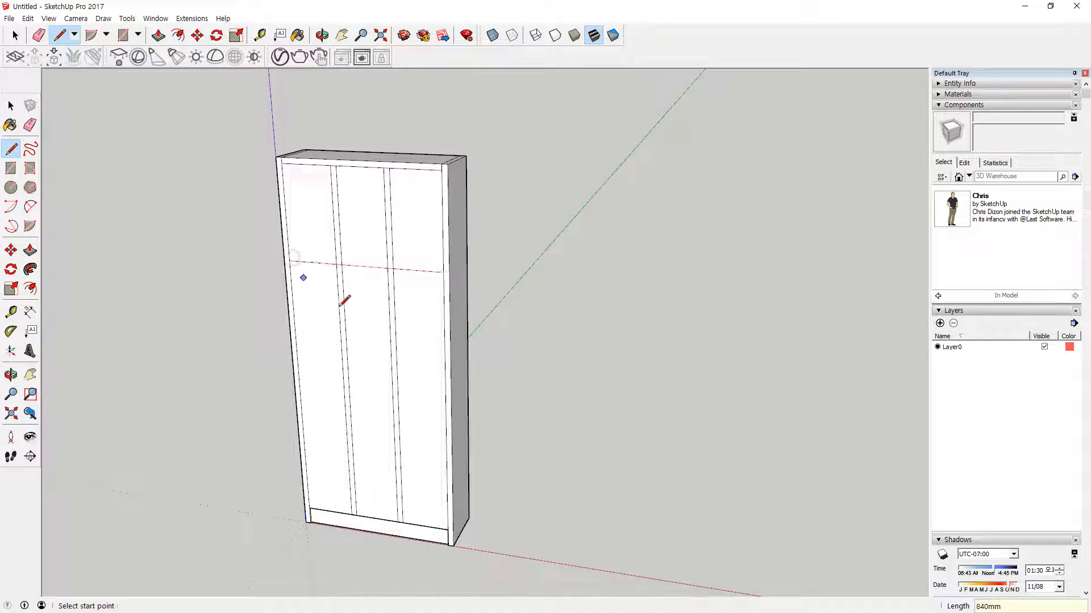
# Mark a point 500 mm below the first shelf line and draw a second horizontal line across to the left side panel.
pyautogui.click(443, 272)
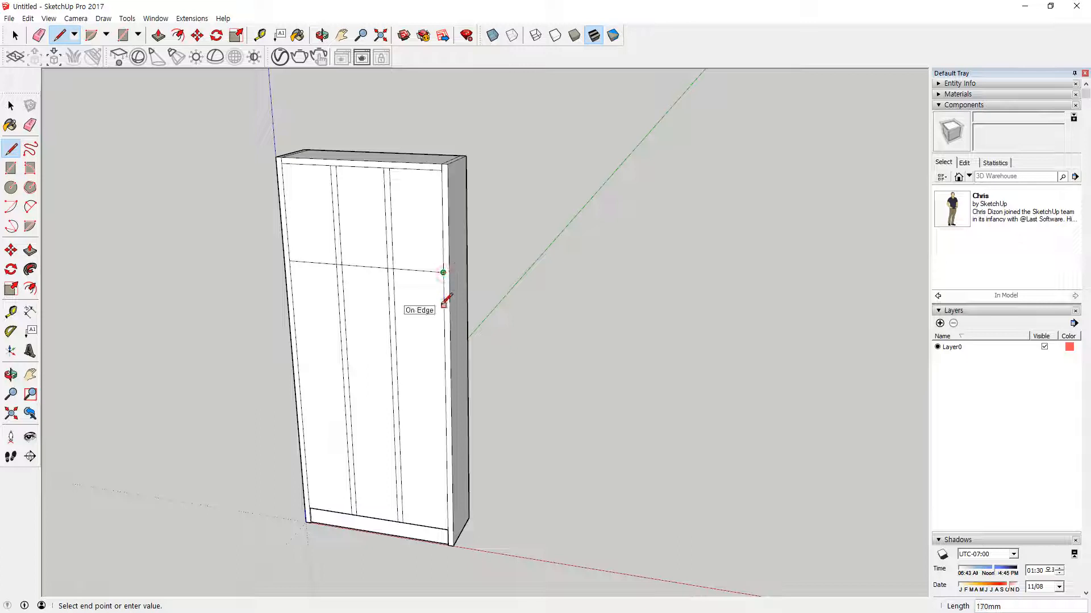
pyautogui.press('Escape')
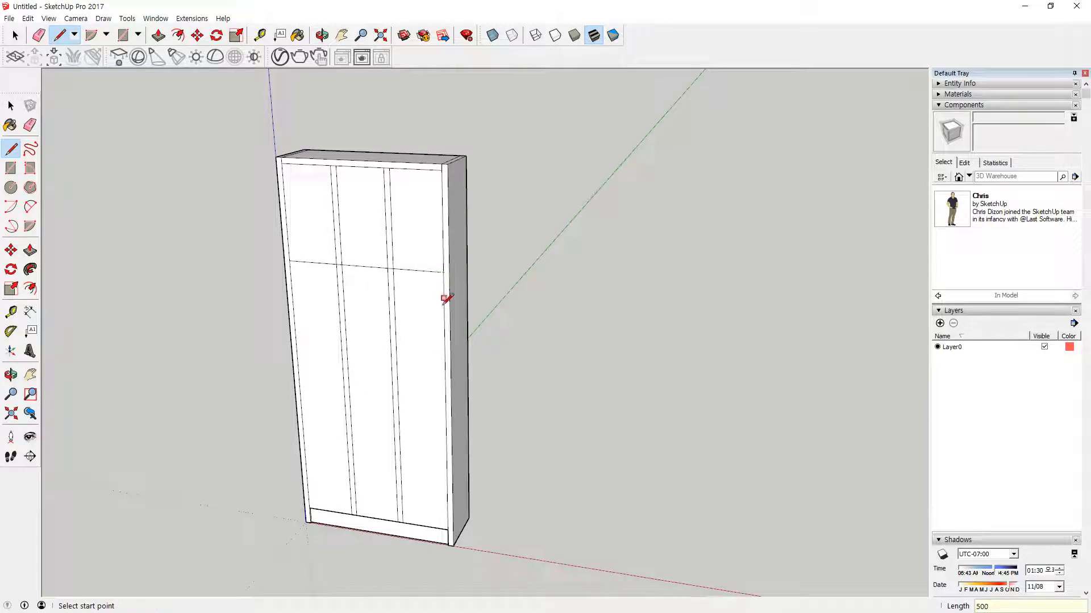
pyautogui.click(445, 364)
pyautogui.click(297, 351)
# Mark a point 500 mm below the second shelf line and draw a third horizontal line across to the left side panel.
pyautogui.click(445, 366)
pyautogui.write('500')
pyautogui.press('Return')
pyautogui.click(446, 452)
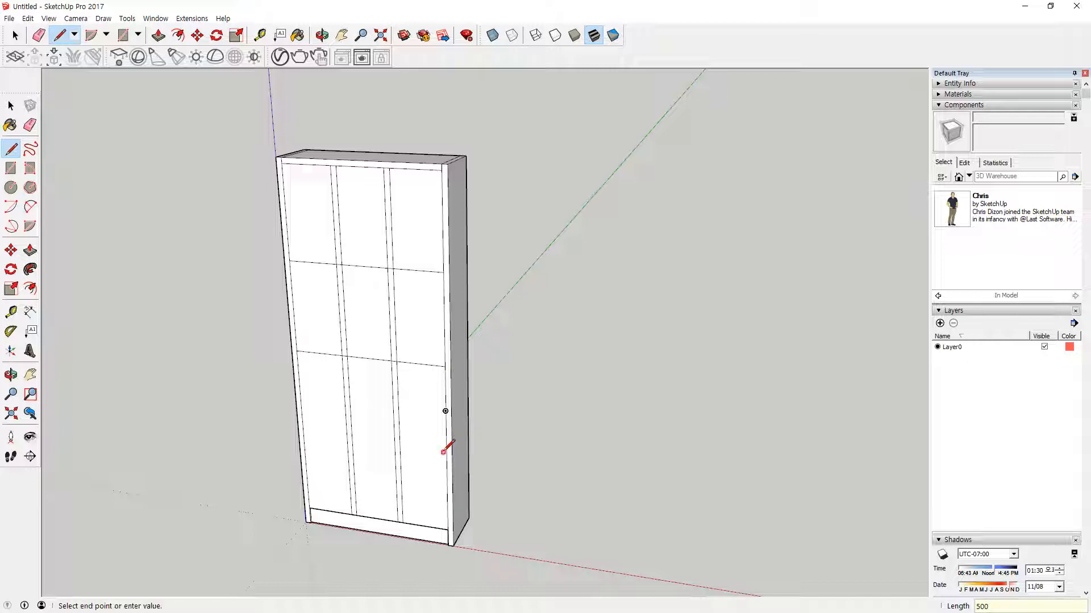
pyautogui.click(446, 410)
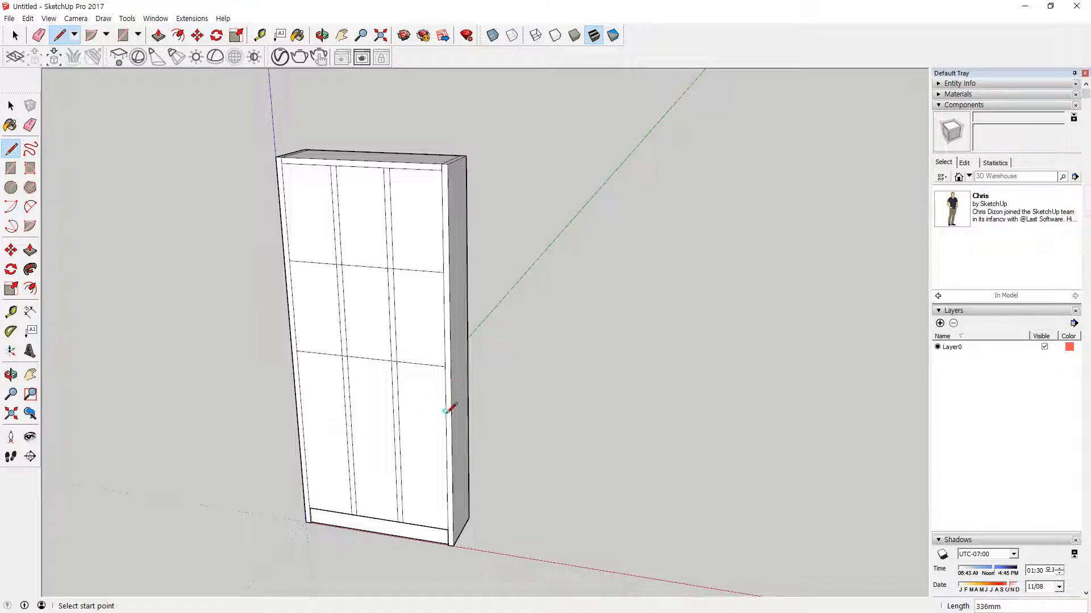
pyautogui.click(447, 453)
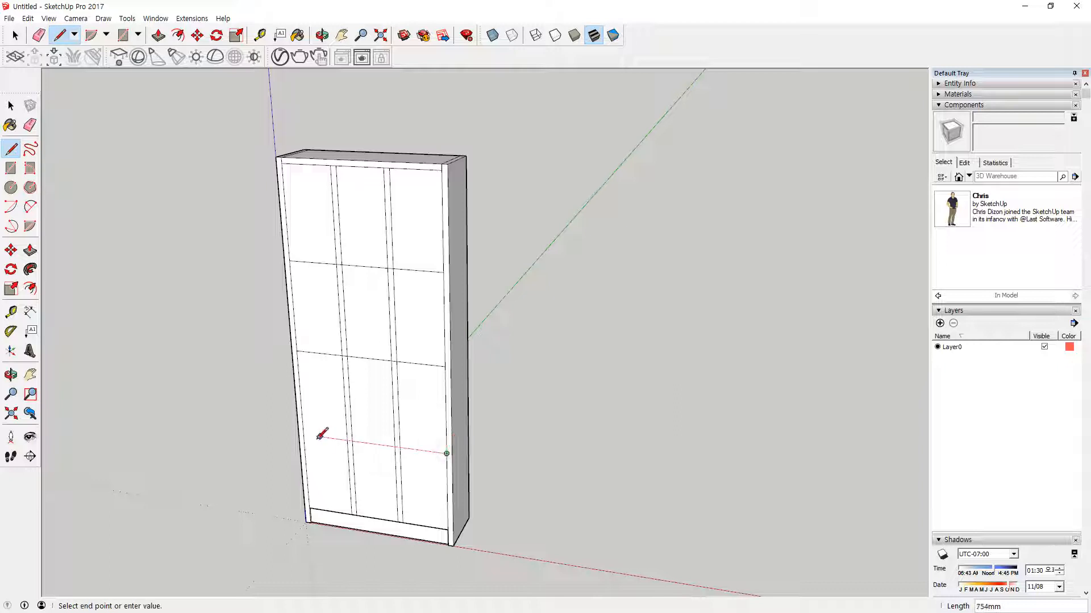
pyautogui.click(303, 435)
# Mark points 15 mm above and below the first shelf line's right end on the right side panel's inner edge.
pyautogui.scroll(4, 421, 264)
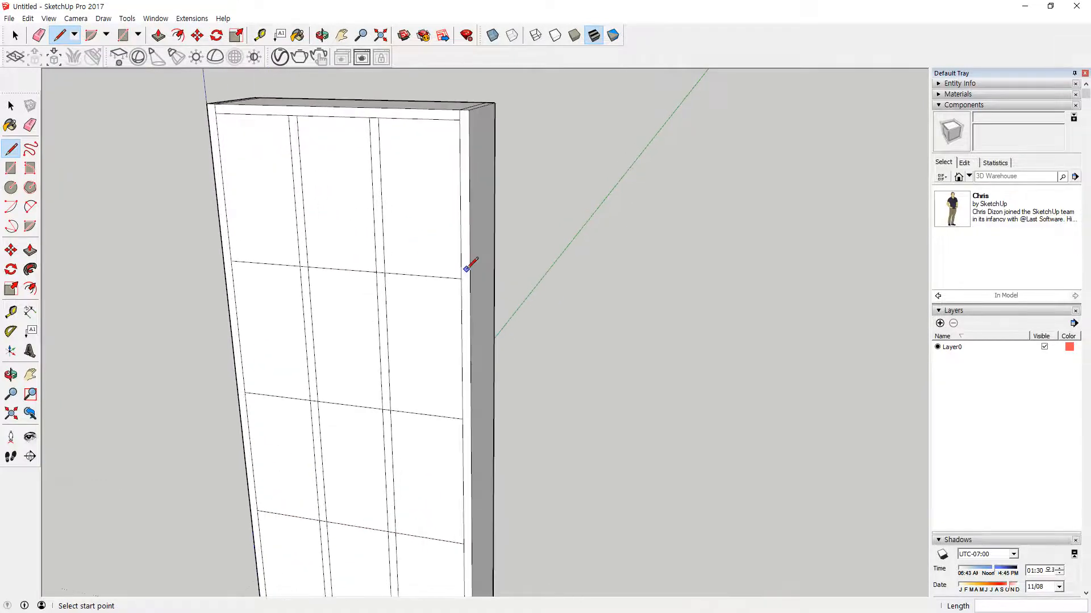
pyautogui.keyDown('shift'); pyautogui.moveTo(401, 282); pyautogui.dragTo(487, 314, button='middle'); pyautogui.keyUp('shift')
pyautogui.scroll(1, 489, 315)
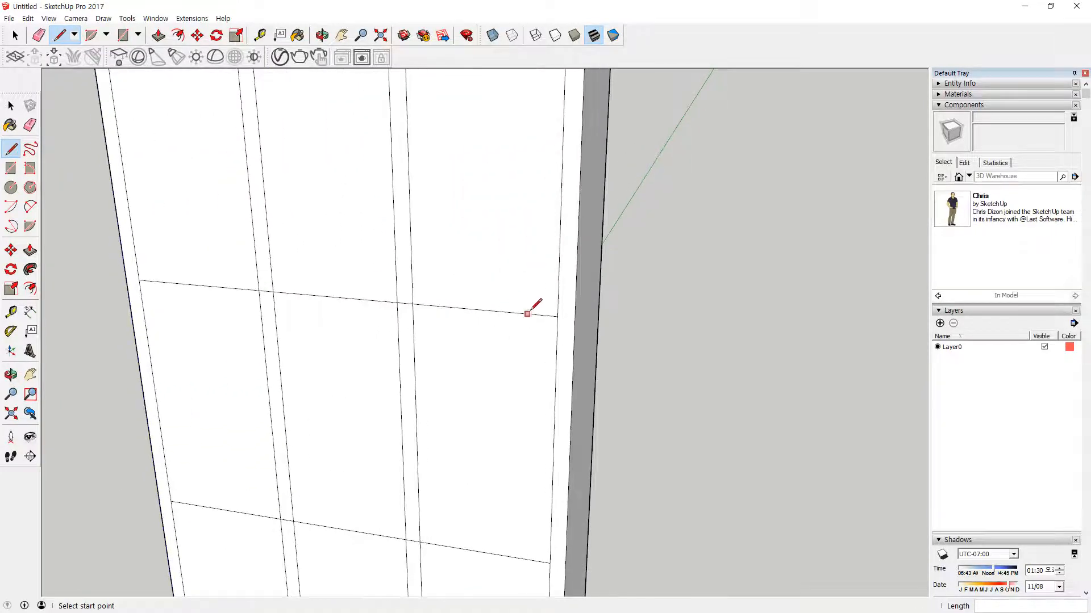
pyautogui.click(557, 316)
pyautogui.write('15')
pyautogui.press('Return')
pyautogui.click(558, 317)
pyautogui.write('15')
pyautogui.press('Return')
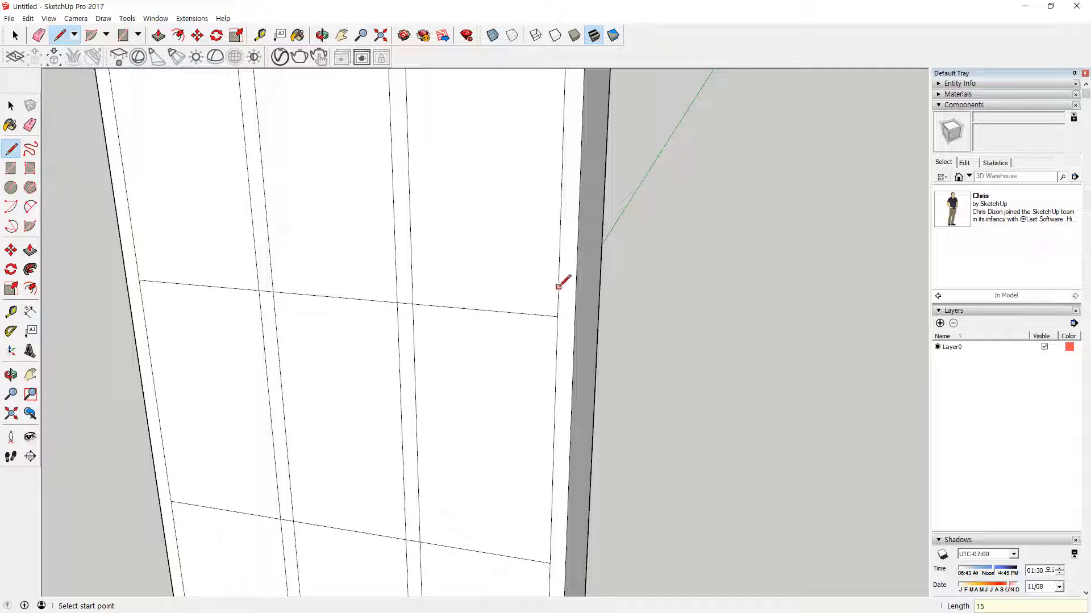
# Draw horizontal 840 mm lines from the first shelf's two 15 mm points and erase its original centre line.
pyautogui.click(558, 307)
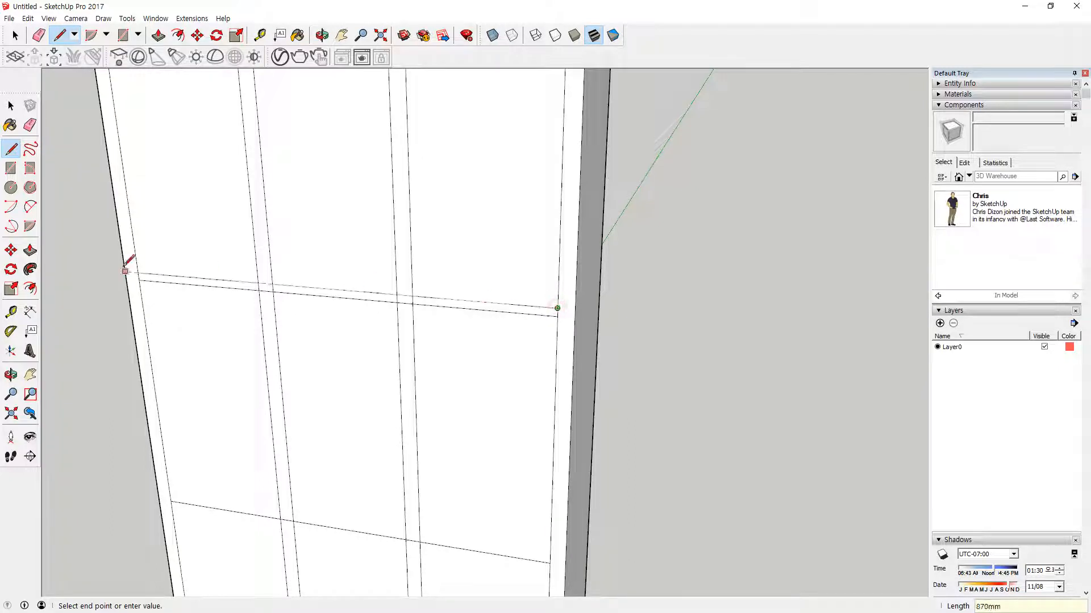
pyautogui.click(140, 274)
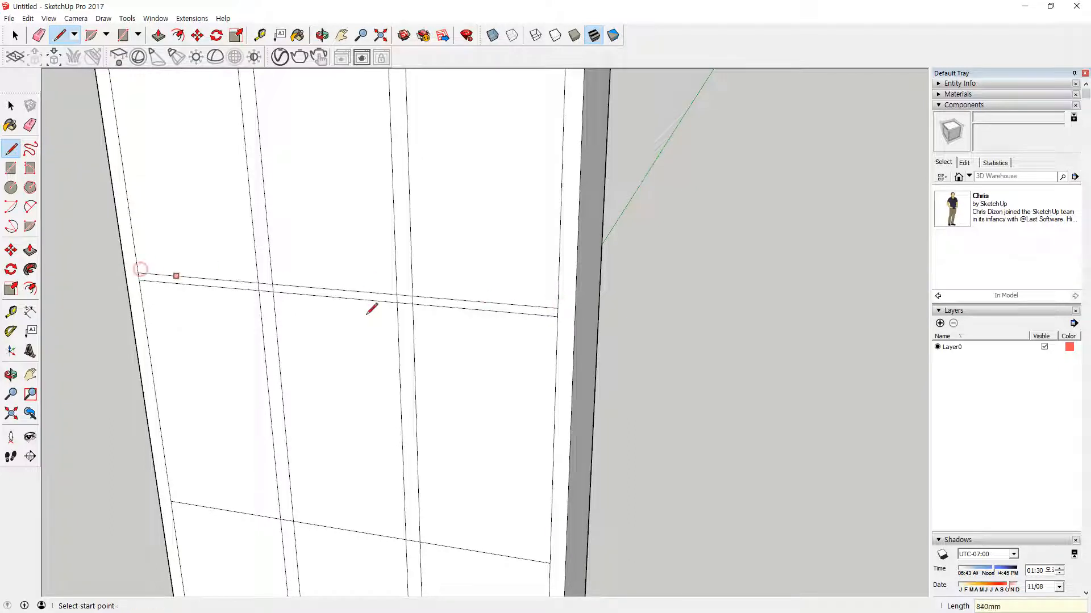
pyautogui.click(557, 325)
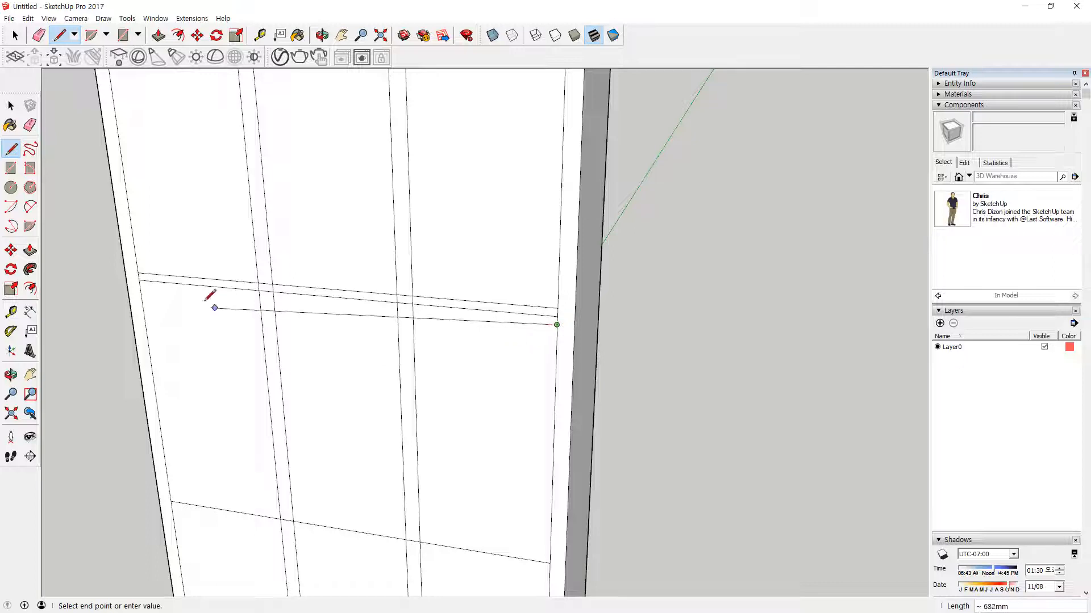
pyautogui.click(140, 288)
pyautogui.press('e')
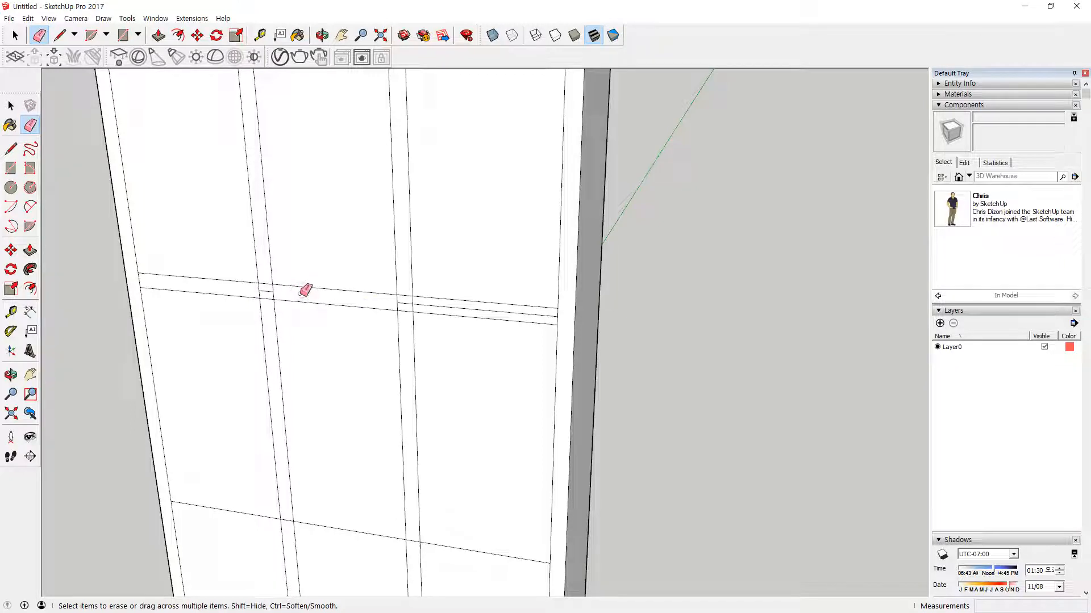
pyautogui.click(438, 306)
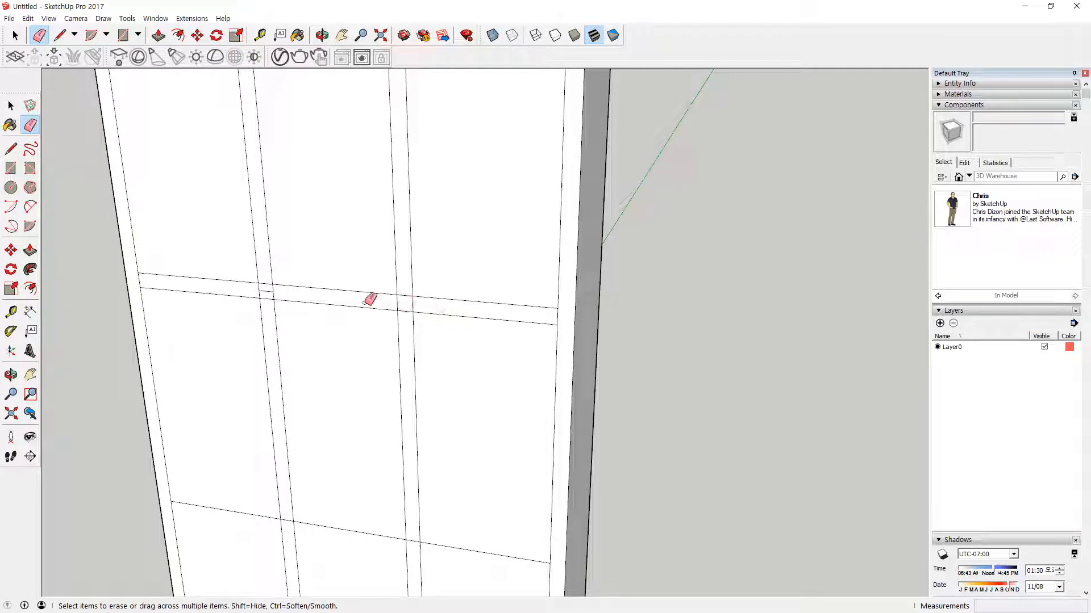
# Mark points 15 mm above and below the second shelf line's right end on the right side panel's inner edge.
pyautogui.scroll(-3, 420, 354)
pyautogui.keyDown('shift'); pyautogui.moveTo(510, 490); pyautogui.dragTo(515, 279, button='middle'); pyautogui.keyUp('shift')
pyautogui.scroll(2, 534, 305)
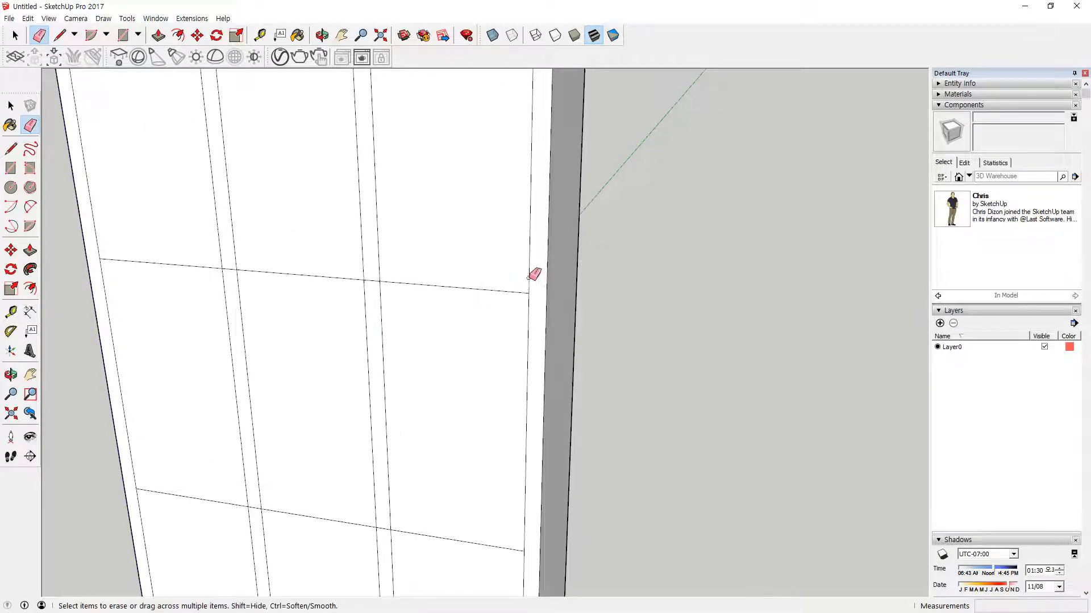
pyautogui.press('l')
pyautogui.click(528, 292)
pyautogui.write('15')
pyautogui.press('Return')
pyautogui.click(529, 292)
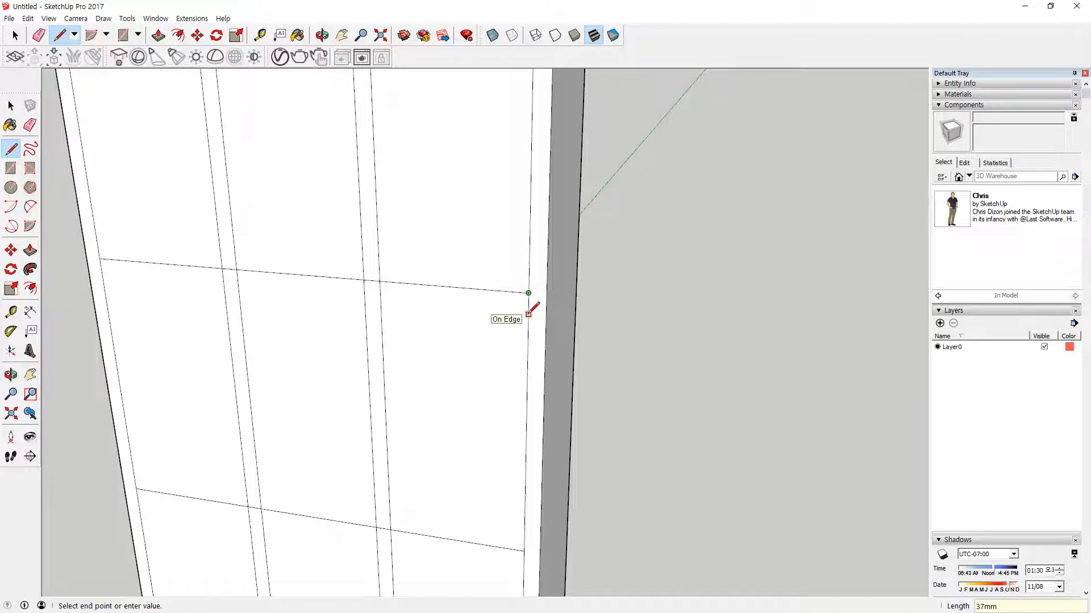
pyautogui.press('Return')
# Mark points 15 mm above and below the third shelf line's right end on the right side panel's inner edge.
pyautogui.moveTo(506, 492); pyautogui.dragTo(489, 329, button='middle')
pyautogui.click(510, 367)
pyautogui.write('15')
pyautogui.press('Return')
pyautogui.click(511, 367)
pyautogui.write('15')
pyautogui.press('Return')
# Mark a point 30 mm above the base strip's right end and draw a horizontal line from it to the left side panel.
pyautogui.click(509, 578)
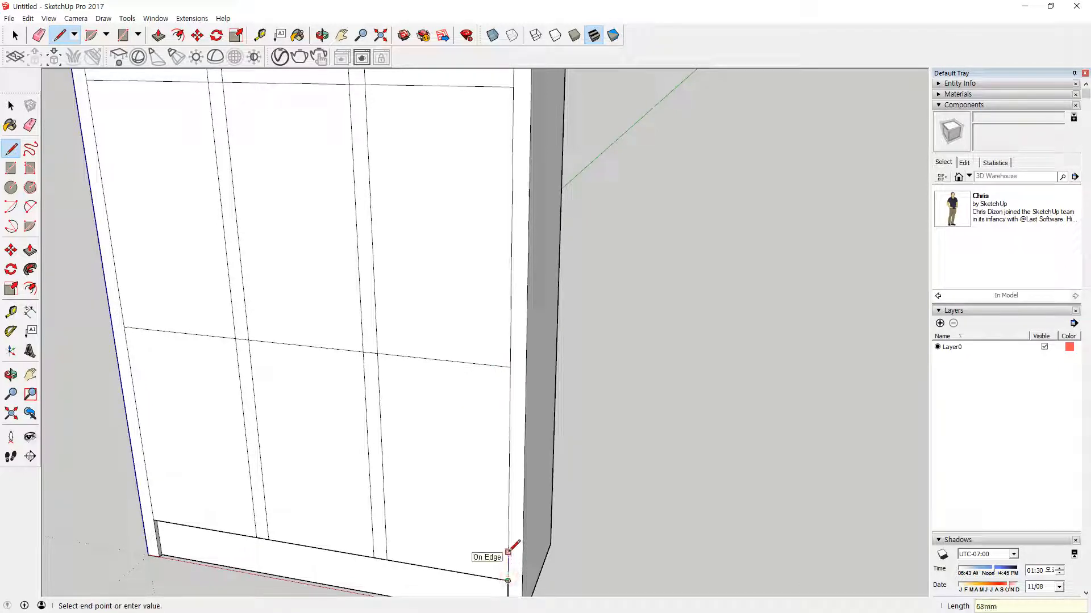
pyautogui.press('Return')
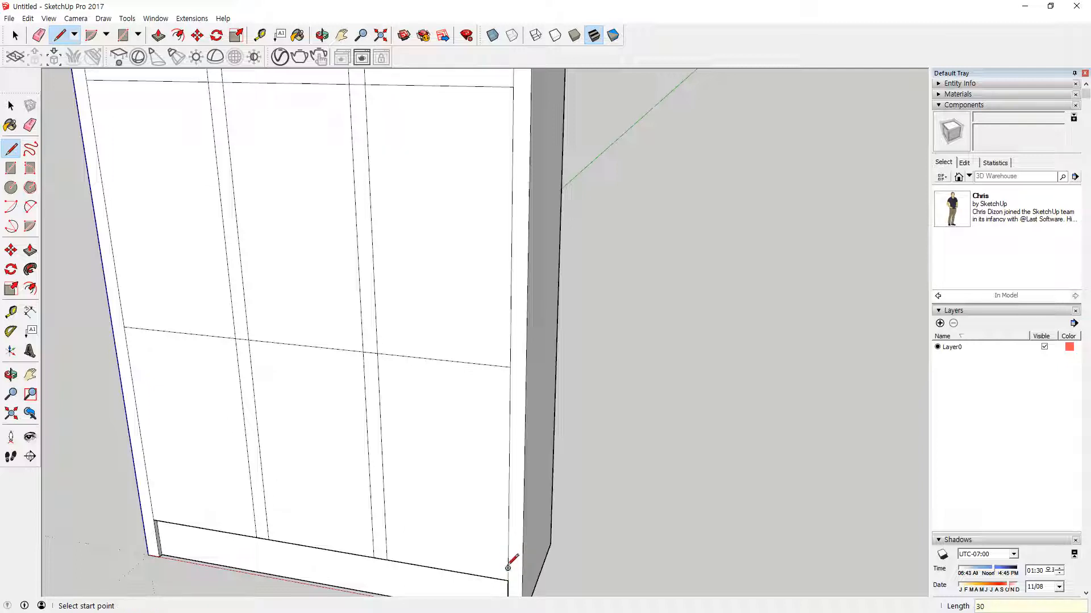
pyautogui.click(507, 568)
pyautogui.click(153, 508)
# Draw horizontal lines from the 15 mm points below and above the third shelf line across to the left side panel.
pyautogui.click(510, 375)
pyautogui.click(129, 335)
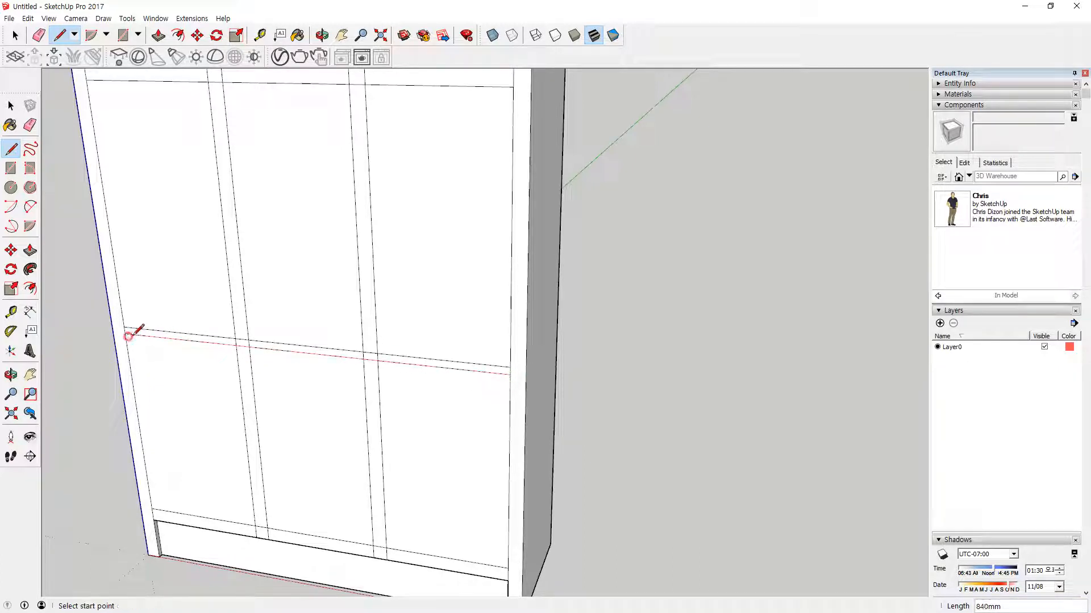
pyautogui.click(510, 359)
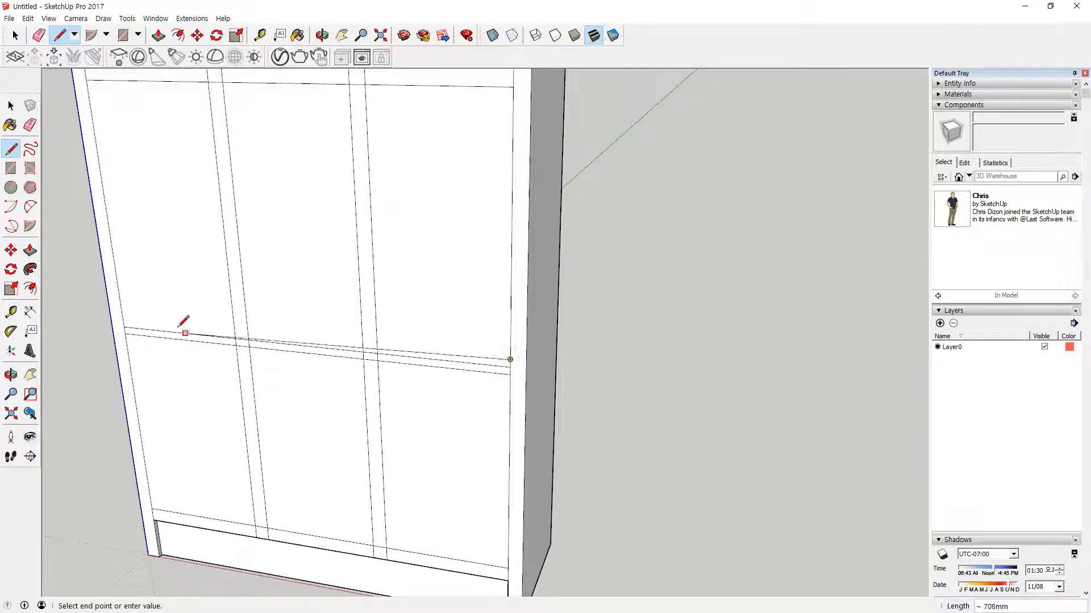
pyautogui.click(123, 320)
# Draw horizontal lines from the 15 mm points below and above the second shelf line across to the left side panel.
pyautogui.scroll(-2, 349, 257)
pyautogui.keyDown('shift'); pyautogui.moveTo(375, 251); pyautogui.dragTo(420, 420, button='middle'); pyautogui.keyUp('shift')
pyautogui.scroll(3, 527, 312)
pyautogui.click(531, 310)
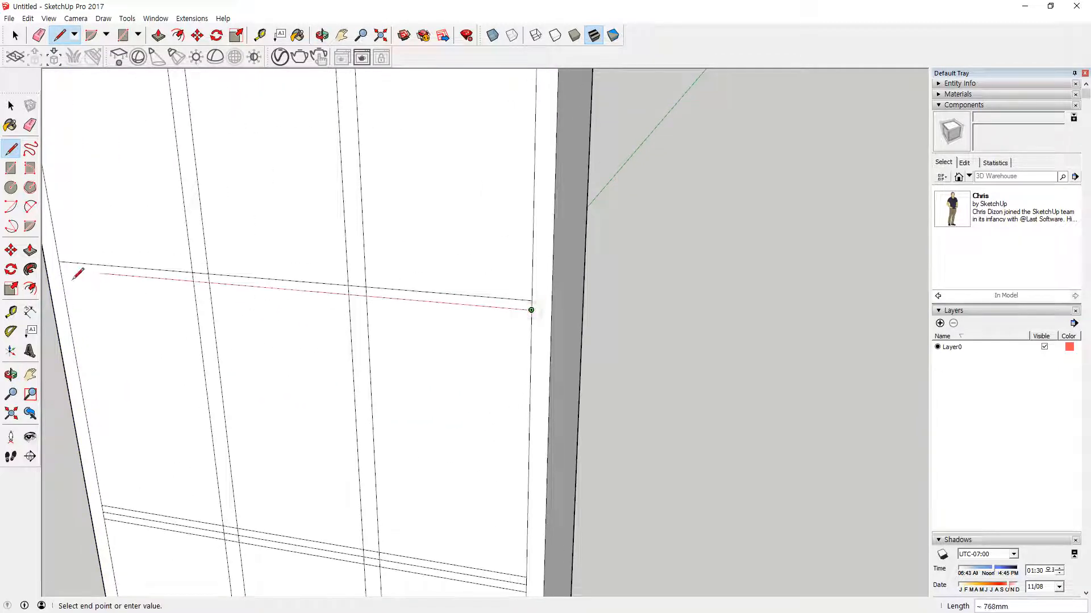
pyautogui.click(64, 269)
pyautogui.click(532, 290)
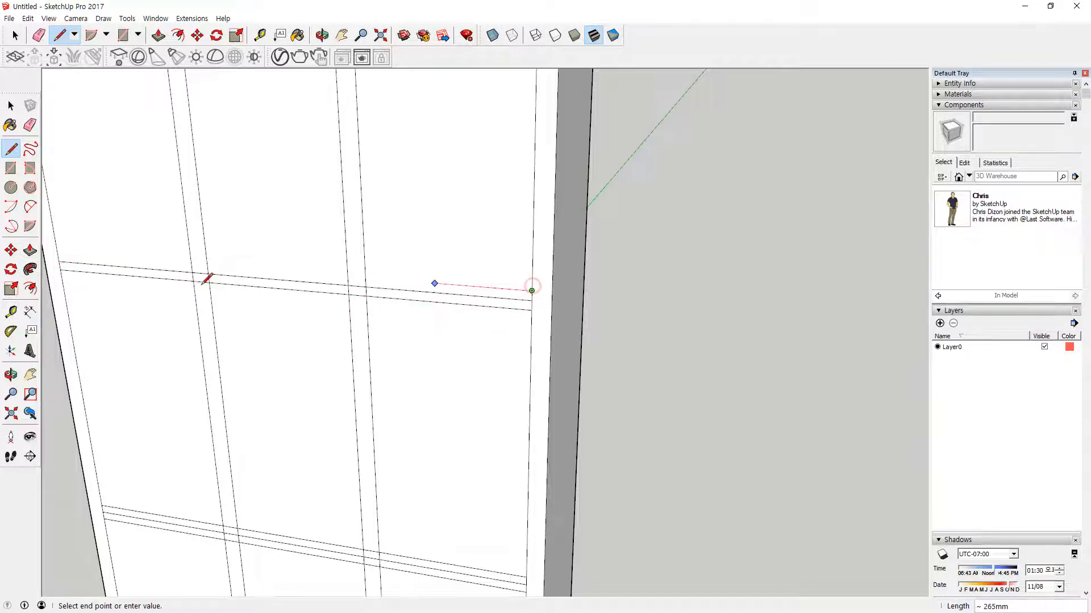
pyautogui.click(58, 252)
# Erase the second shelf's centre line and the divider line segments that cross the shelf.
pyautogui.scroll(-2, 268, 265)
pyautogui.moveTo(268, 266); pyautogui.dragTo(335, 347, button='middle')
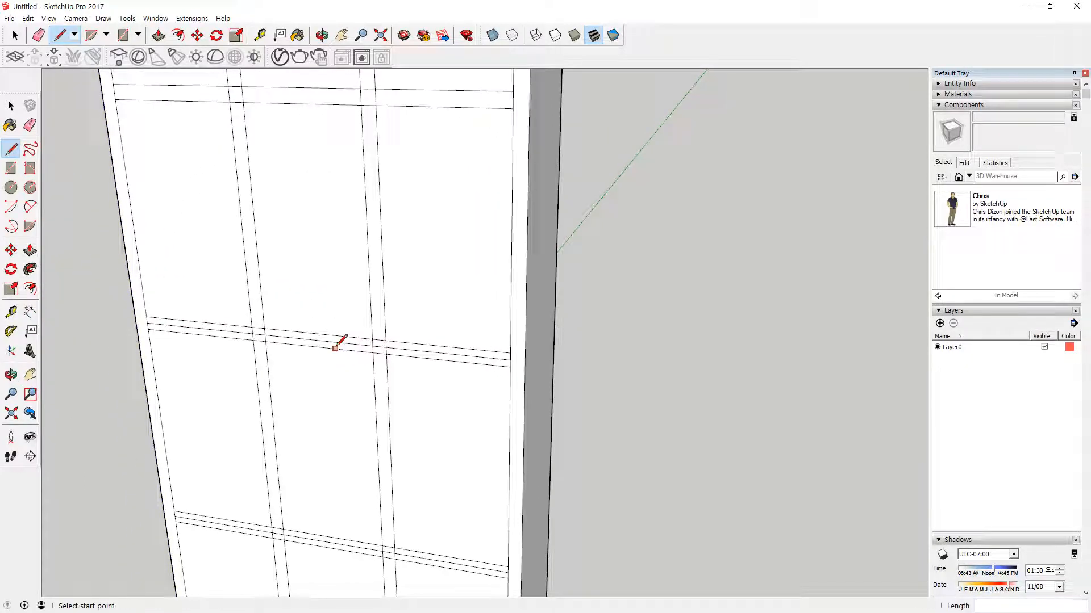
pyautogui.press('e')
pyautogui.scroll(2, 264, 327)
pyautogui.moveTo(252, 336); pyautogui.dragTo(274, 335)
pyautogui.click(251, 328)
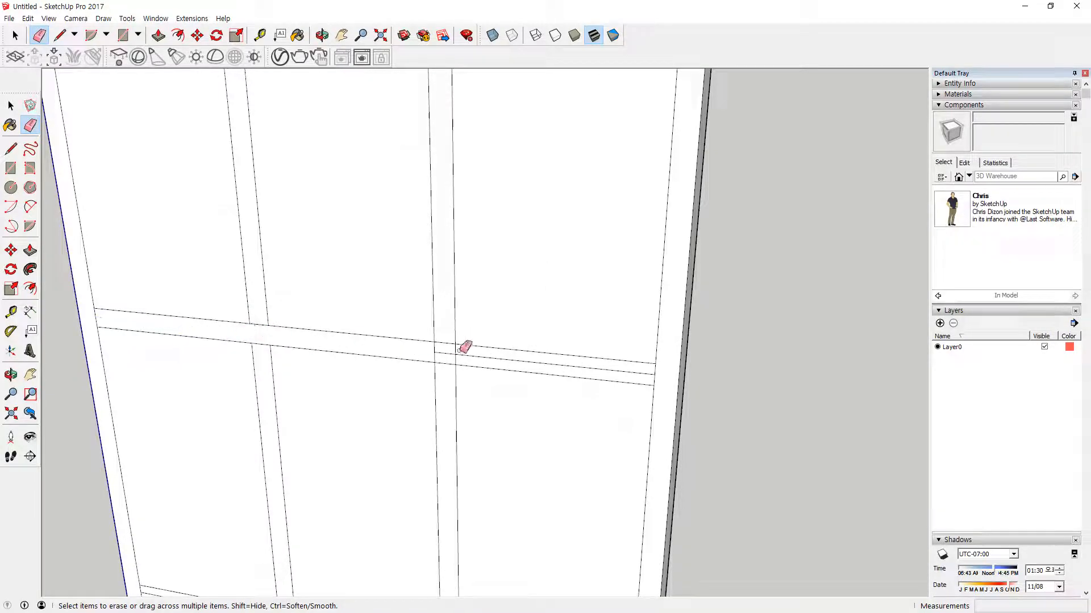
pyautogui.moveTo(436, 347)
pyautogui.mouseDown()
pyautogui.moveTo(464, 356)
pyautogui.moveTo(434, 352)
pyautogui.mouseUp()
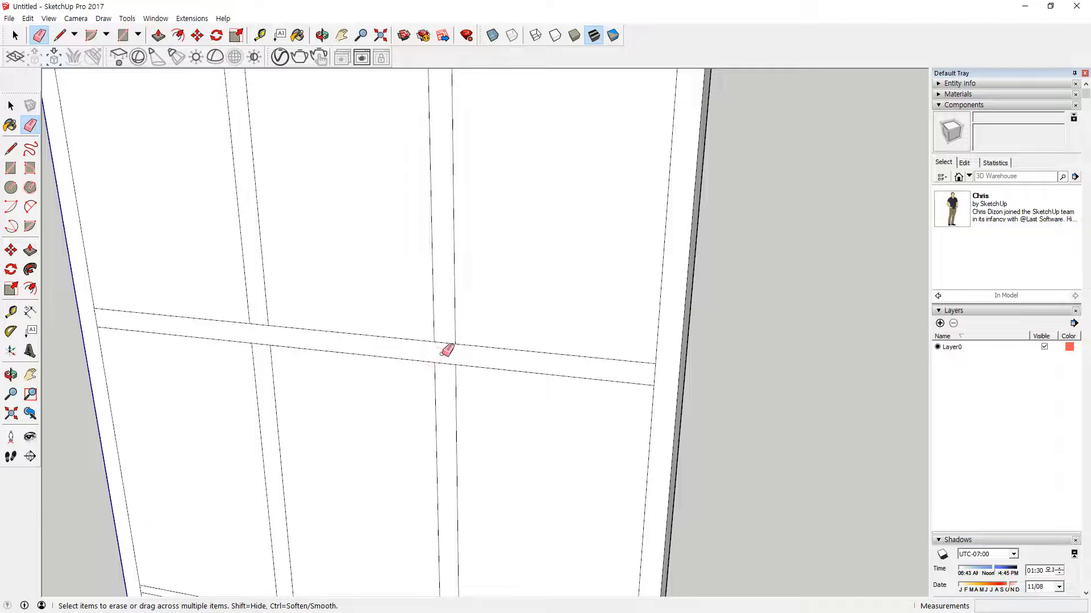
# Erase the divider line segments that cross the first shelf.
pyautogui.scroll(-2, 478, 348)
pyautogui.moveTo(440, 180); pyautogui.dragTo(416, 316, button='middle')
pyautogui.scroll(2, 474, 312)
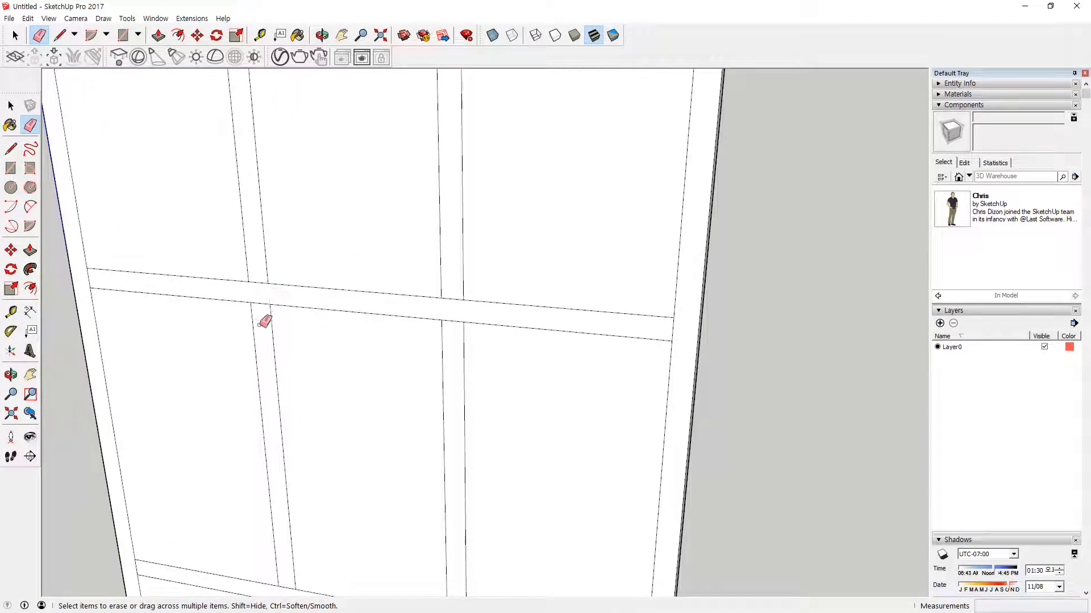
# Erase the third shelf's centre line and the divider line segments that cross the shelf.
pyautogui.scroll(-4, 284, 335)
pyautogui.scroll(2, 381, 435)
pyautogui.scroll(4, 275, 431)
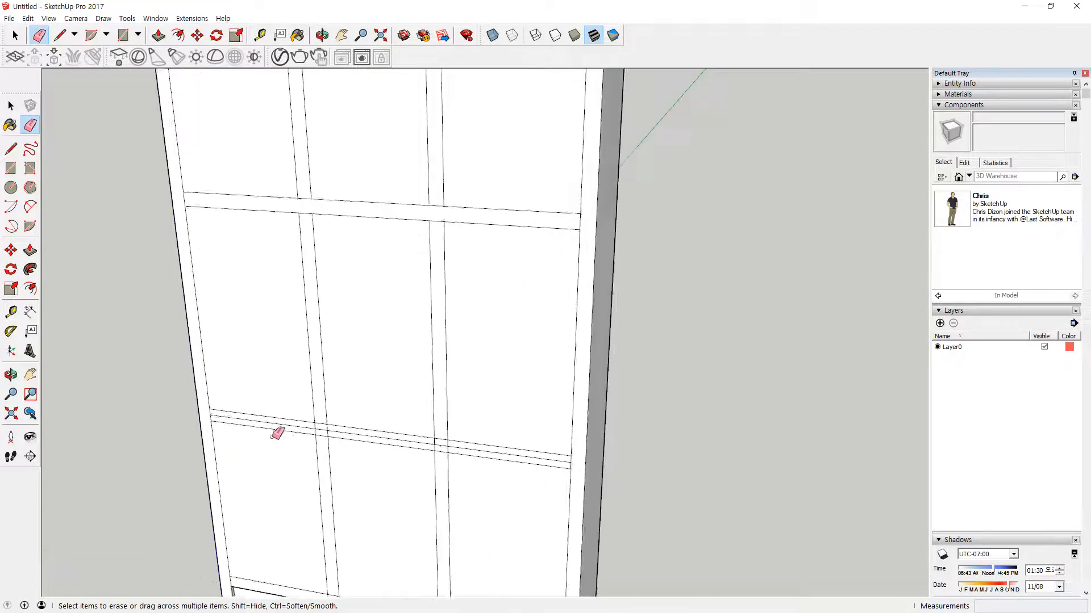
pyautogui.moveTo(341, 419)
pyautogui.mouseDown()
pyautogui.moveTo(363, 424)
pyautogui.moveTo(355, 422)
pyautogui.mouseUp()
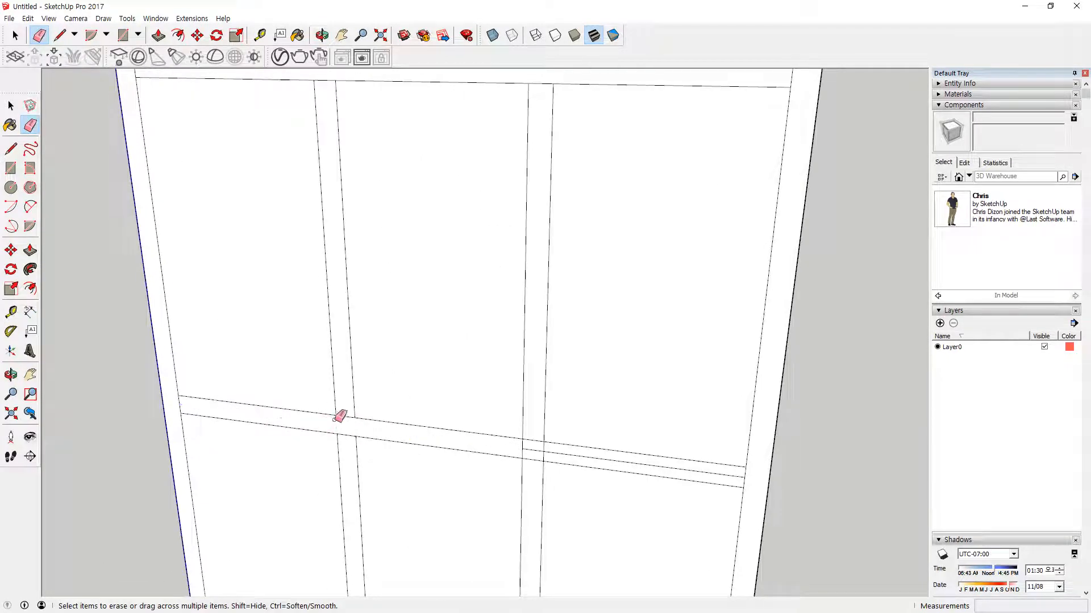
pyautogui.moveTo(524, 444)
pyautogui.mouseDown()
pyautogui.moveTo(553, 450)
pyautogui.moveTo(477, 482)
pyautogui.mouseUp()
pyautogui.moveTo(477, 482)
pyautogui.mouseDown(button='middle')
pyautogui.moveTo(528, 433)
pyautogui.moveTo(558, 470)
pyautogui.moveTo(529, 419)
pyautogui.mouseUp(button='middle')
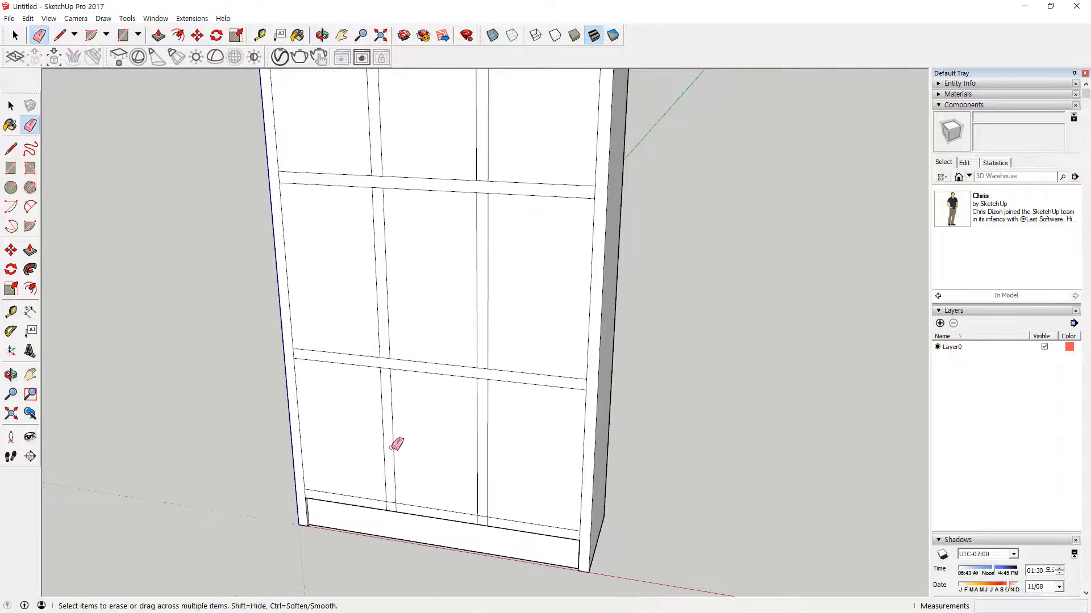
# Try to push the lower-right compartment face 300 mm back through the full depth of the cabinet.
pyautogui.moveTo(582, 463)
pyautogui.mouseDown(button='middle')
pyautogui.moveTo(494, 450)
pyautogui.moveTo(540, 462)
pyautogui.moveTo(672, 448)
pyautogui.mouseUp(button='middle')
pyautogui.press('p')
pyautogui.moveTo(545, 457); pyautogui.dragTo(581, 419)
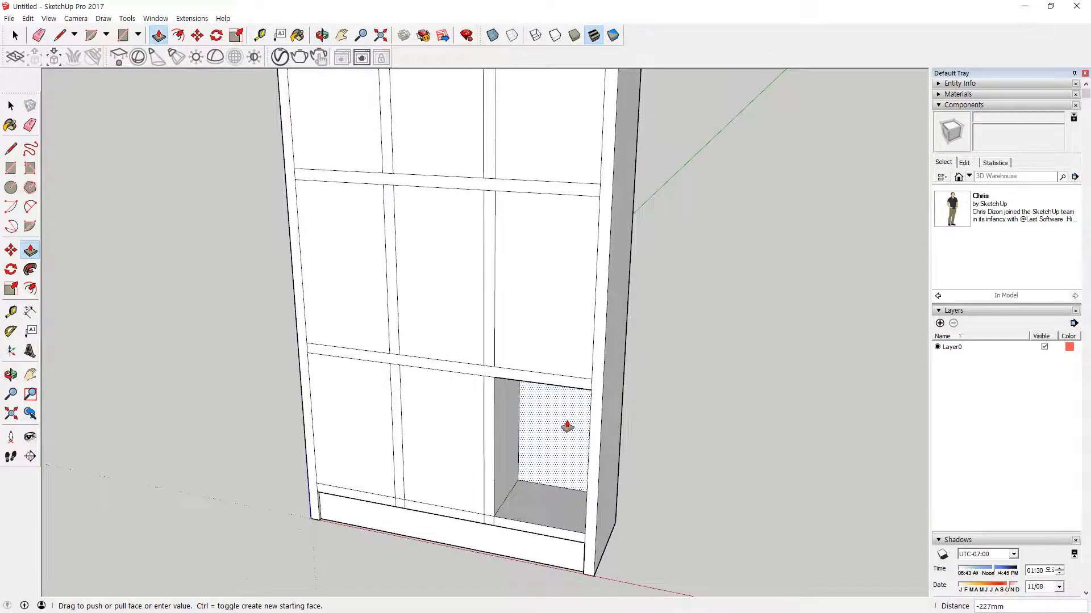
pyautogui.moveTo(567, 421); pyautogui.dragTo(555, 389, button='middle')
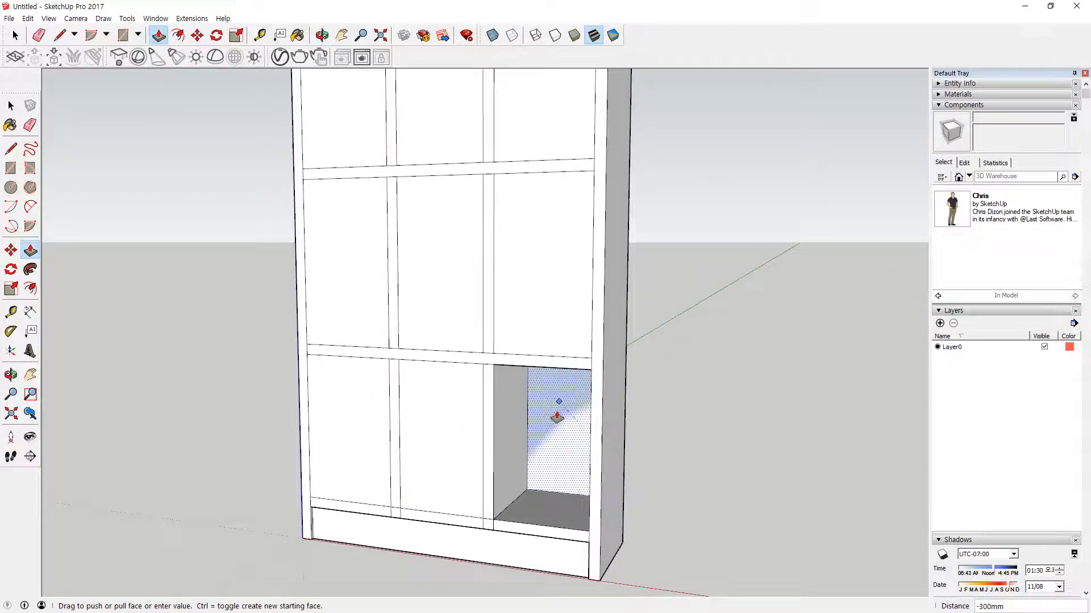
pyautogui.scroll(4, 555, 434)
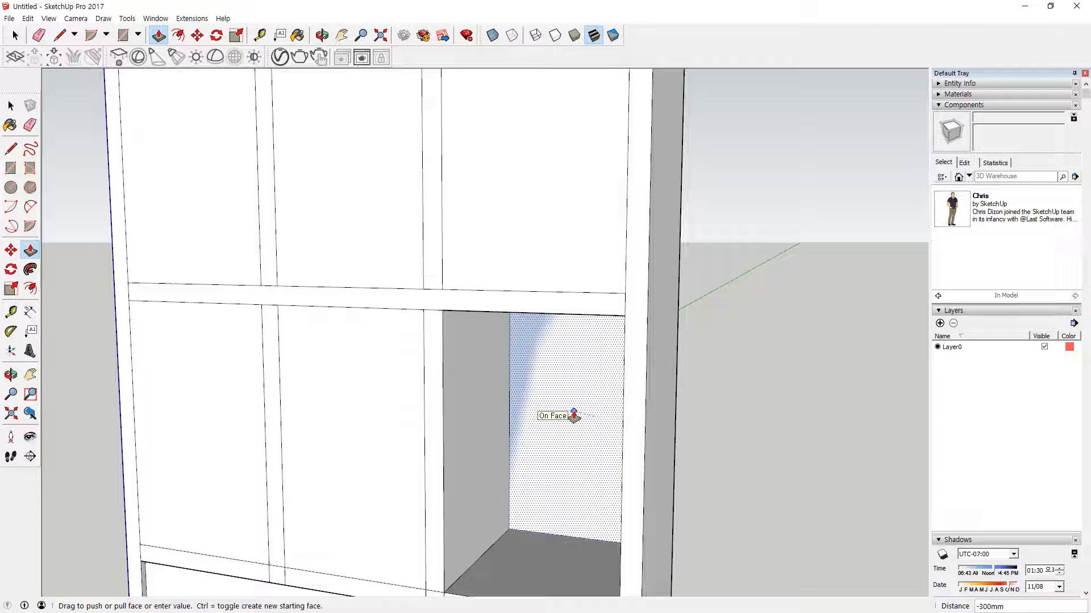
pyautogui.doubleClick(574, 415)
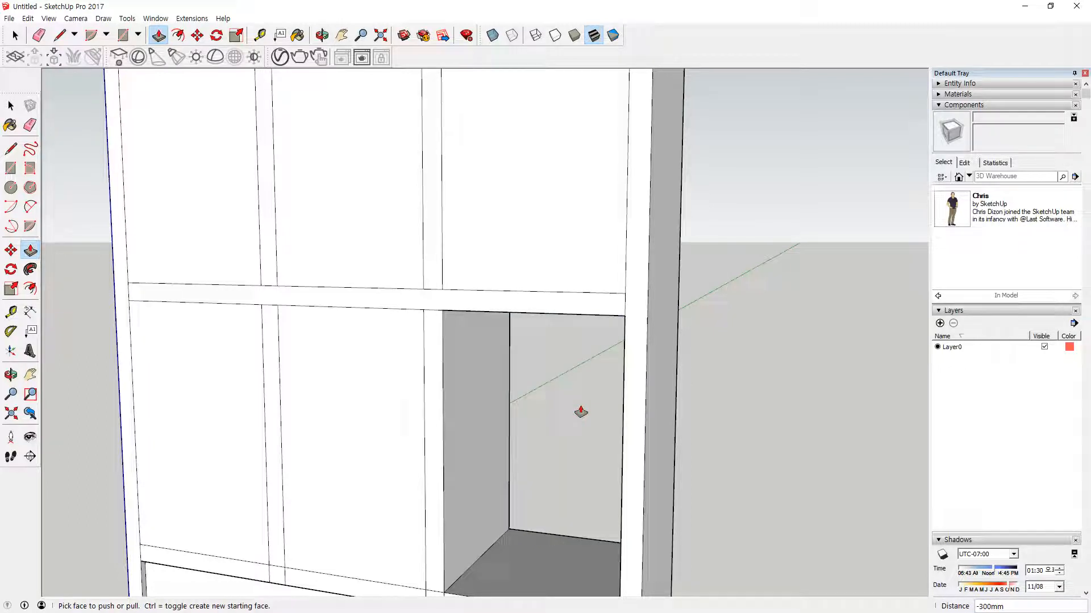
pyautogui.hotkey('ctrl', 'z')
# Push the three compartment faces of the lowest row 290 mm into the cabinet.
pyautogui.click(534, 475)
pyautogui.write('2')
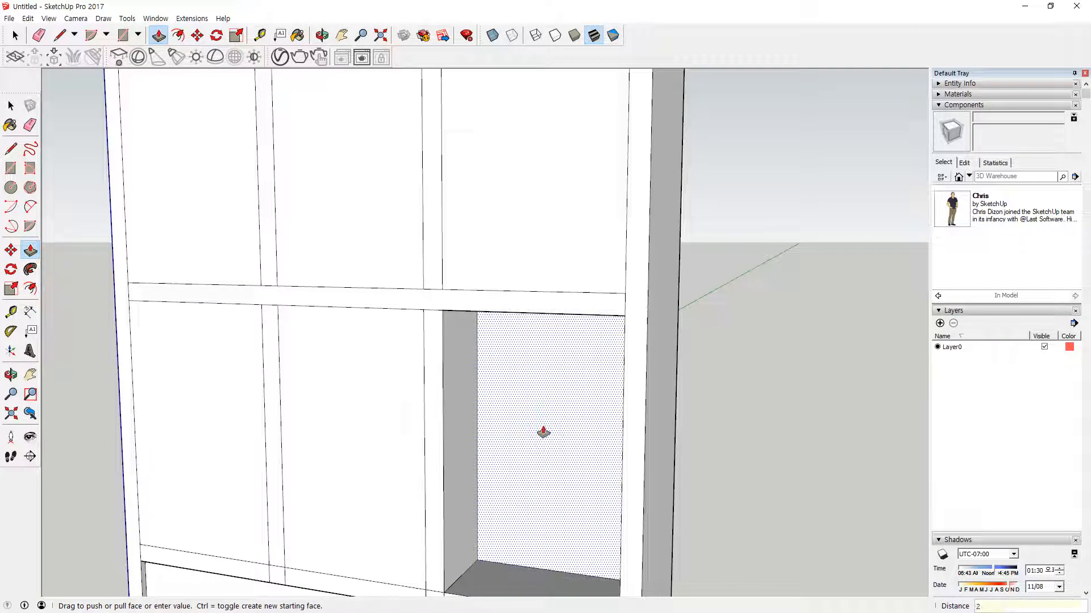
pyautogui.write('90')
pyautogui.press('Return')
pyautogui.click(315, 423)
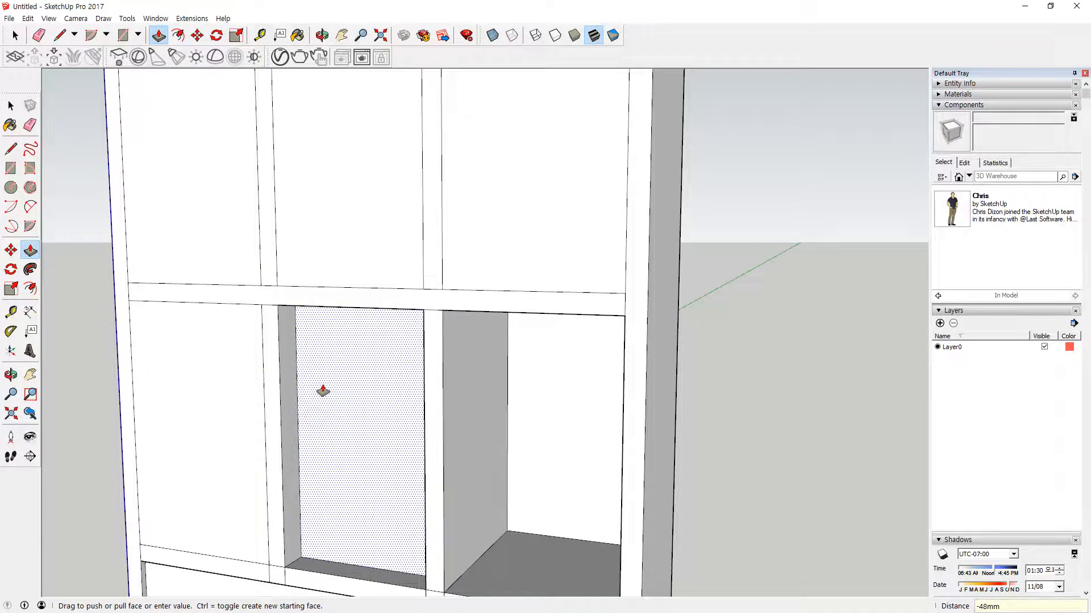
pyautogui.press('Return')
pyautogui.click(203, 406)
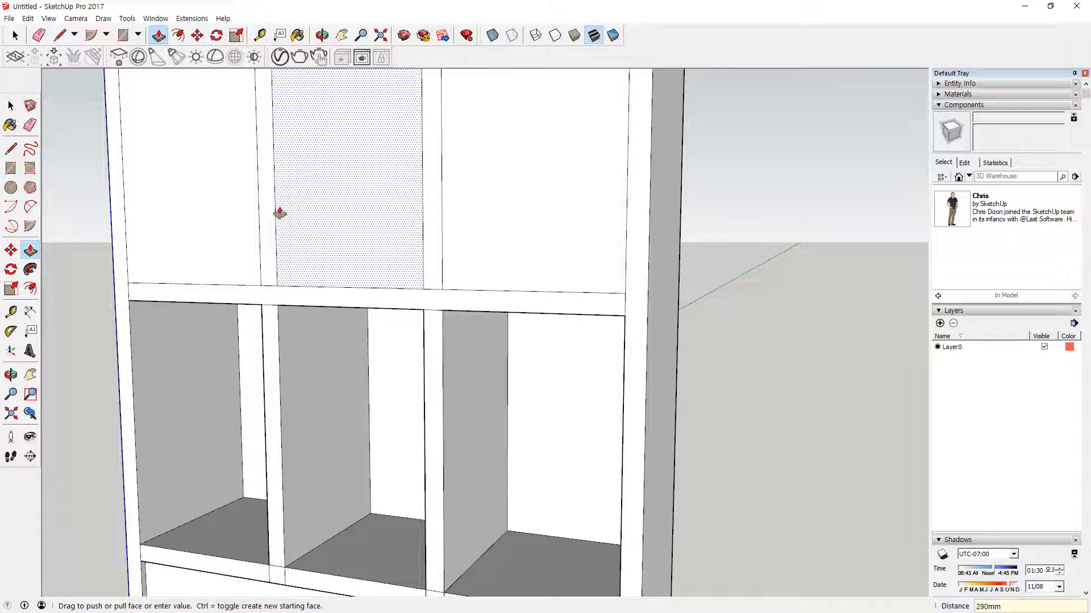
# Push the three compartment faces of the second row from the floor 290 mm into the cabinet.
pyautogui.keyDown('shift'); pyautogui.moveTo(353, 190); pyautogui.dragTo(180, 437, button='middle'); pyautogui.keyUp('shift')
pyautogui.click(181, 437)
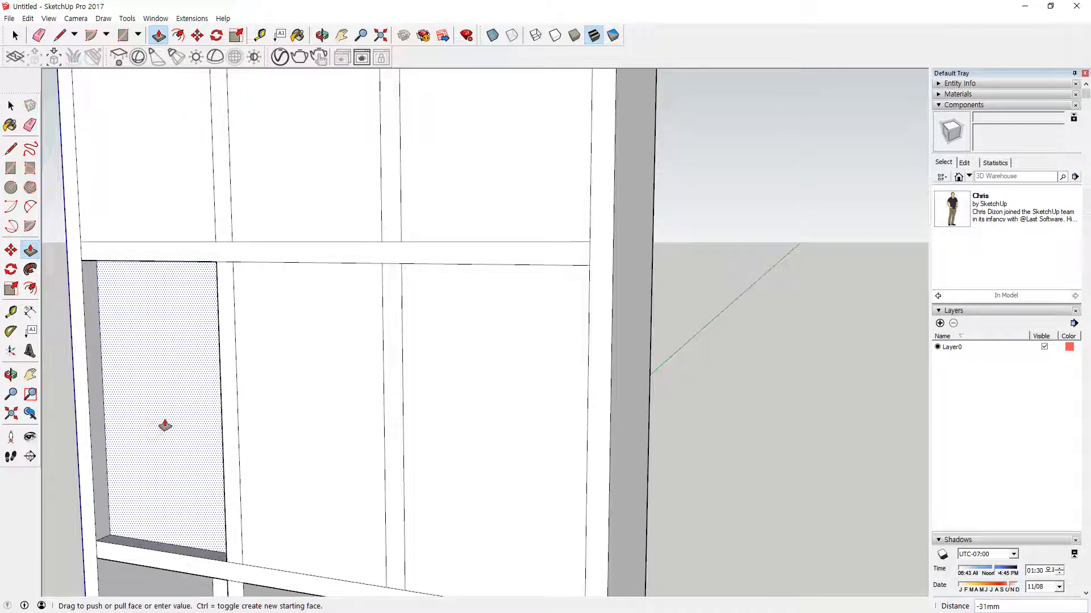
pyautogui.write('290')
pyautogui.press('Return')
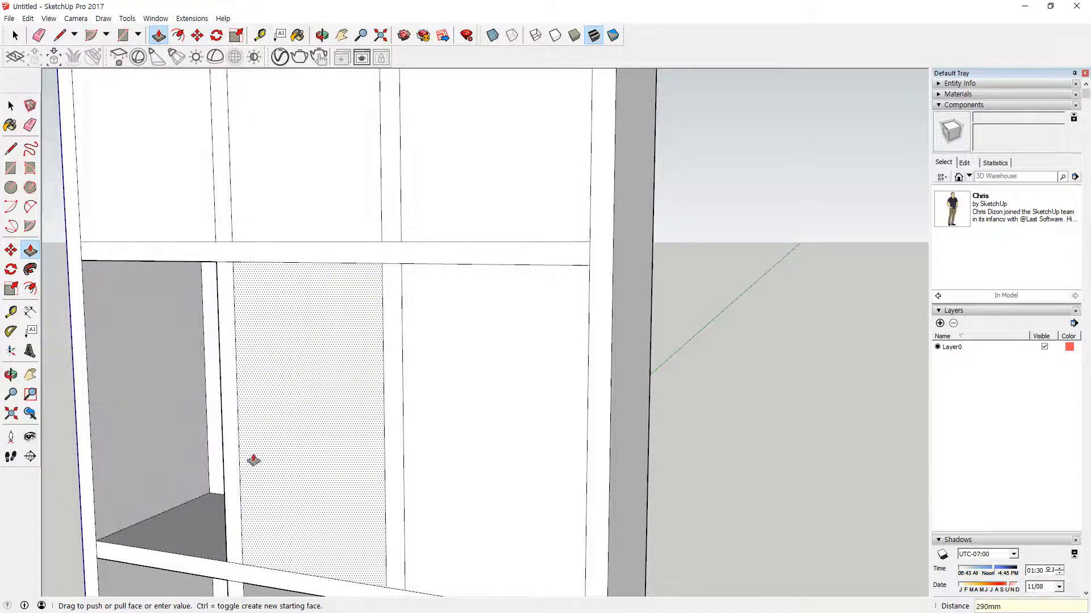
pyautogui.hotkey('ctrl', 'z')
pyautogui.moveTo(280, 495); pyautogui.dragTo(323, 467)
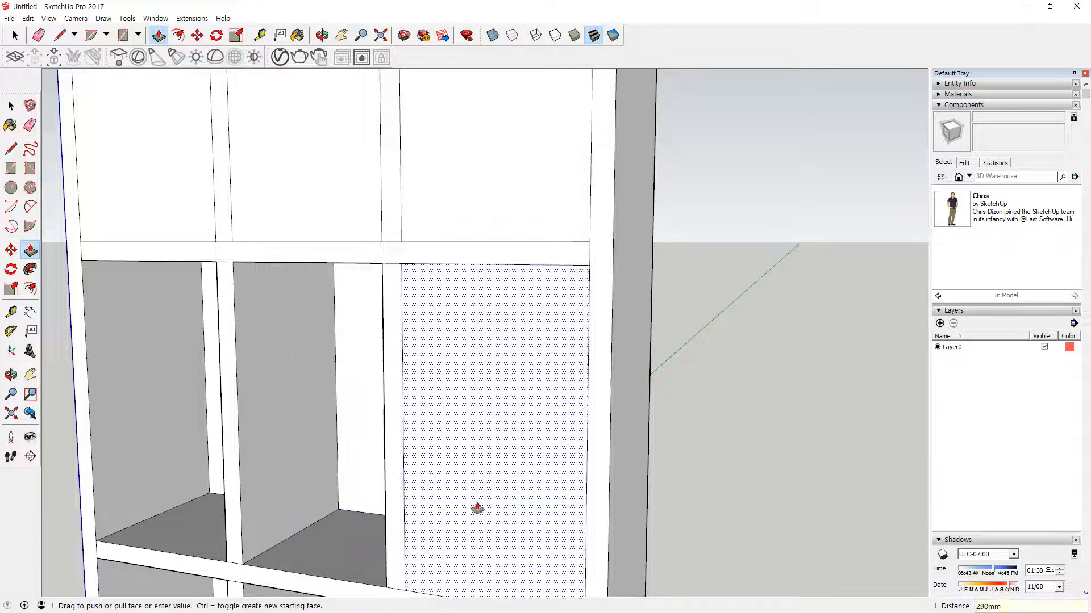
pyautogui.moveTo(472, 504); pyautogui.dragTo(506, 479)
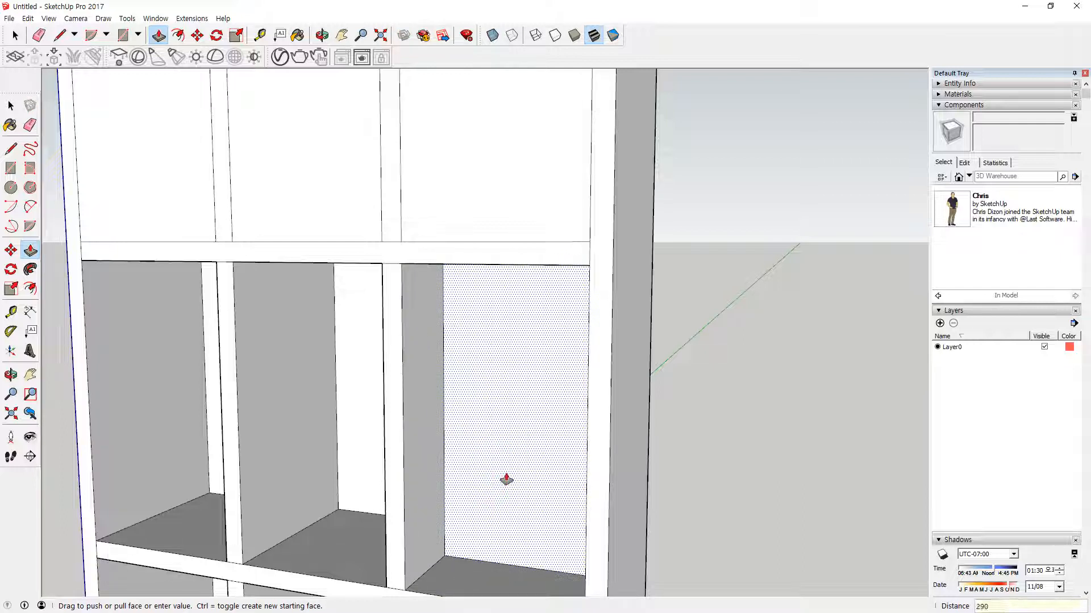
pyautogui.press('Return')
# Push the three compartment faces of the third row from the floor 290 mm into the cabinet.
pyautogui.scroll(-3, 444, 364)
pyautogui.keyDown('shift'); pyautogui.moveTo(414, 250); pyautogui.dragTo(407, 407, button='middle'); pyautogui.keyUp('shift')
pyautogui.click(437, 366)
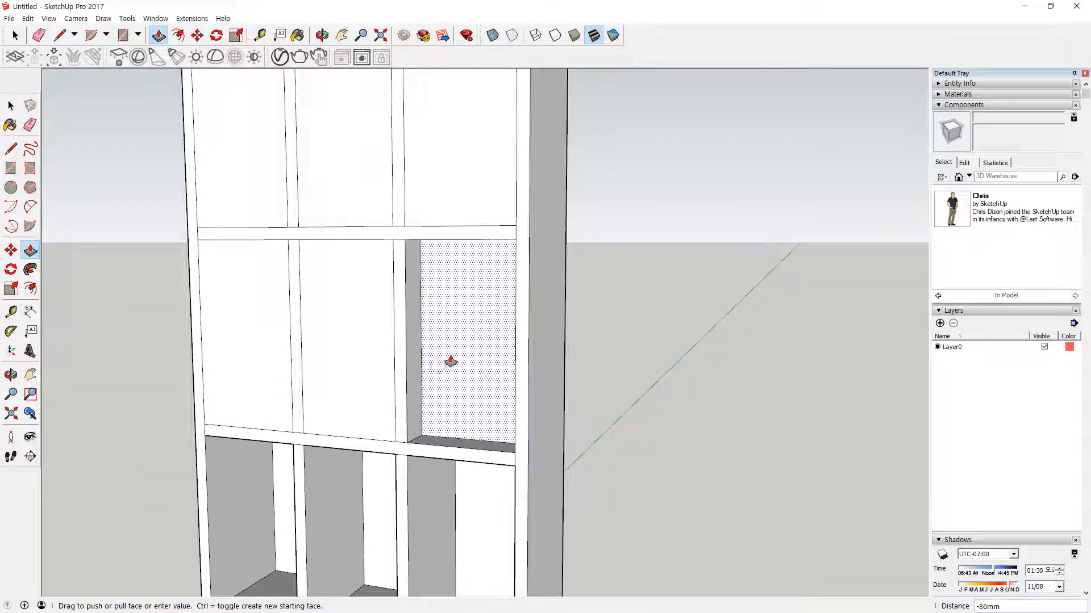
pyautogui.click(369, 365)
pyautogui.click(337, 360)
pyautogui.click(341, 353)
pyautogui.click(239, 358)
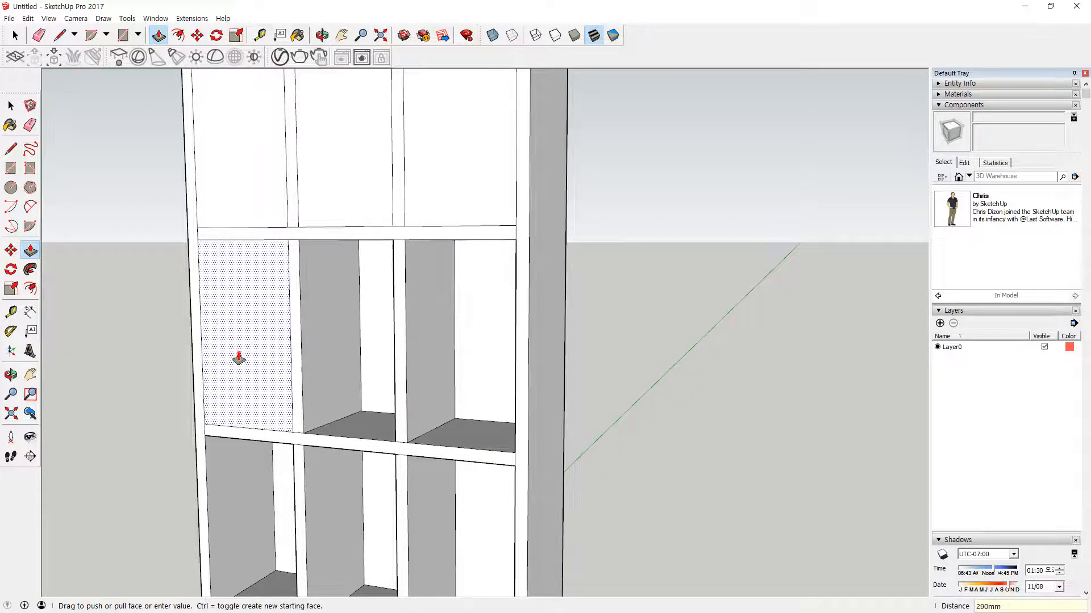
pyautogui.press('Return')
# Push the three compartment faces of the uppermost row 290 mm into the cabinet.
pyautogui.scroll(-1, 380, 279)
pyautogui.keyDown('shift'); pyautogui.moveTo(377, 242); pyautogui.dragTo(345, 419, button='middle'); pyautogui.keyUp('shift')
pyautogui.scroll(1, 345, 419)
pyautogui.click(405, 375)
pyautogui.write('290')
pyautogui.press('Return')
pyautogui.click(279, 370)
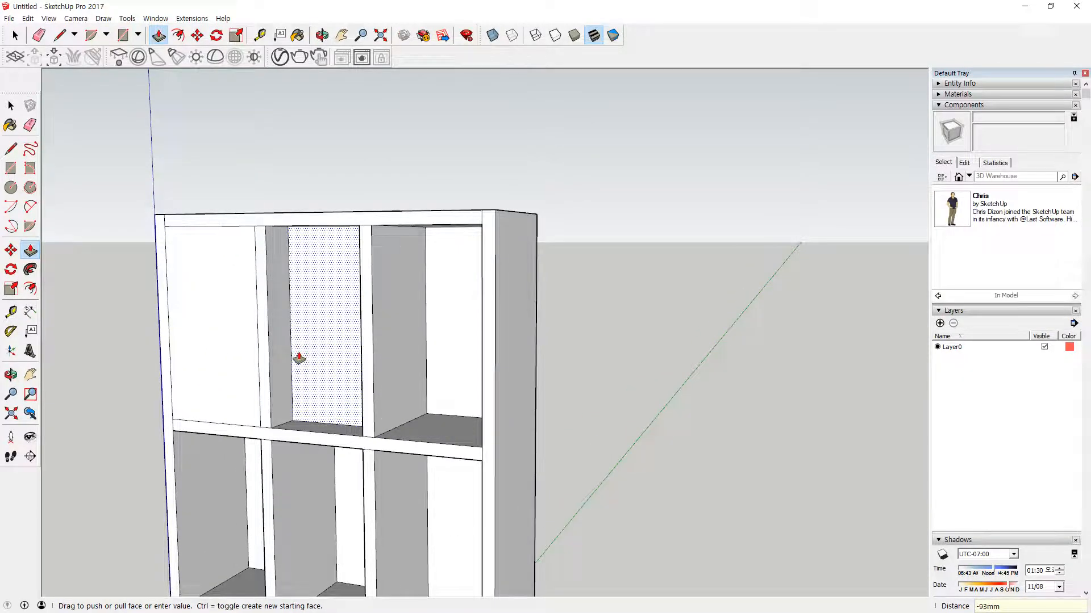
pyautogui.write('290')
pyautogui.press('Return')
pyautogui.click(191, 365)
pyautogui.write('2')
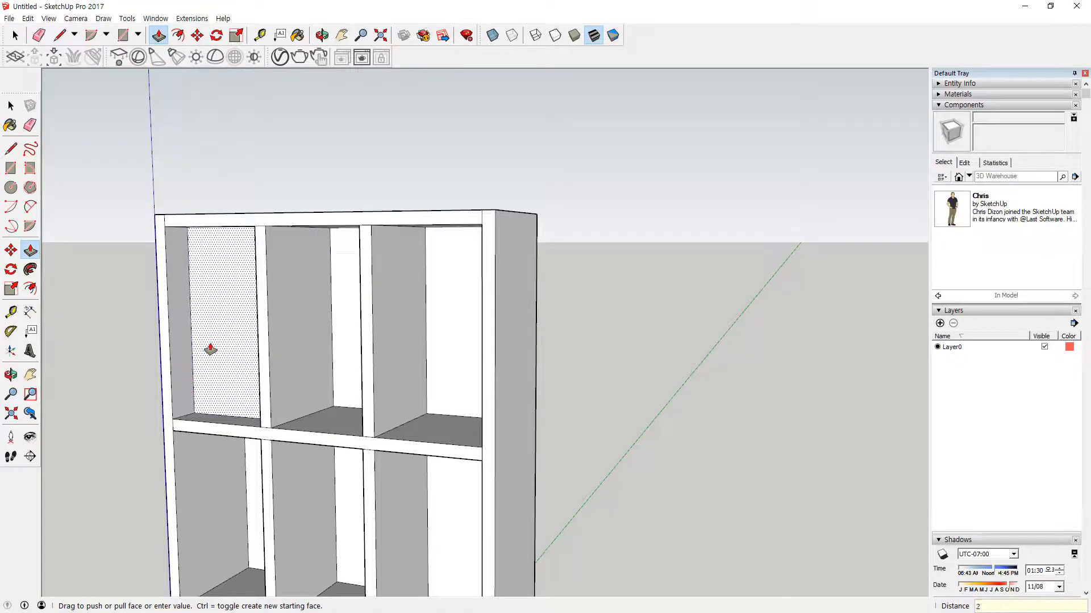
pyautogui.write('90')
pyautogui.press('Return')
# Push the front faces of the top panel and the shelf directly below it back 5 mm.
pyautogui.scroll(2, 266, 212)
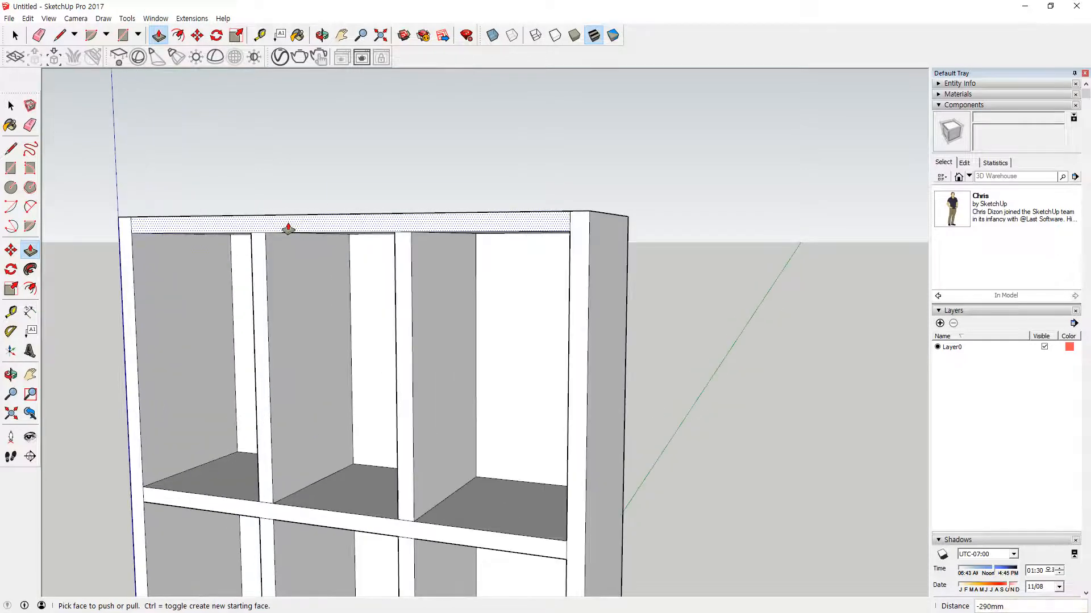
pyautogui.click(288, 229)
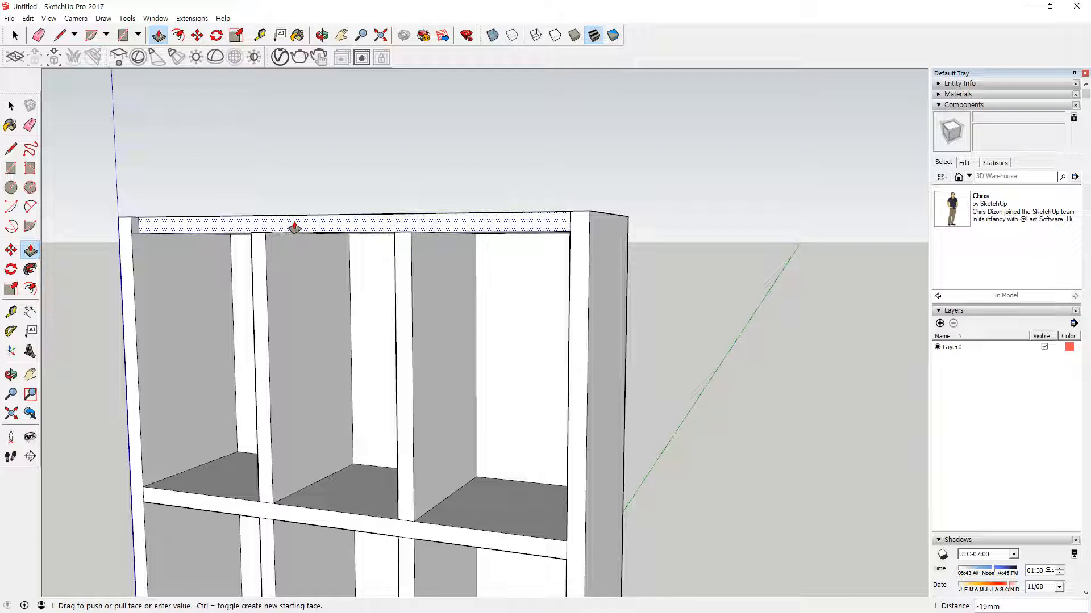
pyautogui.write('3')
pyautogui.press('Return')
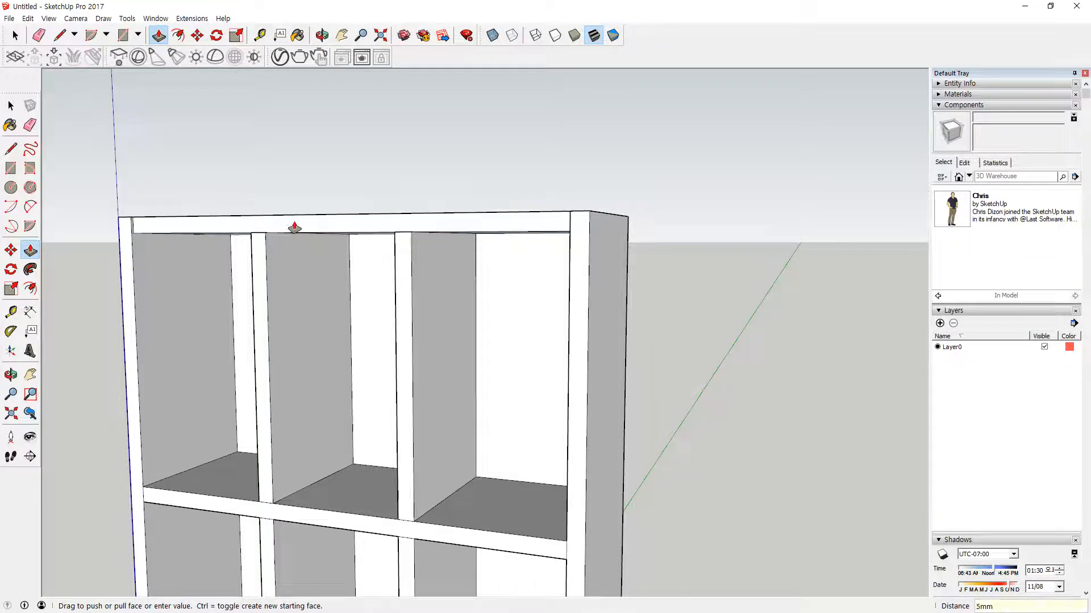
pyautogui.click(315, 517)
pyautogui.press('Return')
# Push the front face of one of the lower shelves inward to recess it.
pyautogui.moveTo(314, 518); pyautogui.dragTo(190, 435, button='middle')
pyautogui.keyDown('shift'); pyautogui.moveTo(401, 491); pyautogui.dragTo(397, 347, button='middle'); pyautogui.keyUp('shift')
pyautogui.scroll(3, 263, 348)
pyautogui.scroll(2, 267, 364)
pyautogui.scroll(-5, 276, 413)
pyautogui.keyDown('shift'); pyautogui.moveTo(420, 398); pyautogui.dragTo(386, 488, button='middle'); pyautogui.keyUp('shift')
pyautogui.scroll(2, 265, 501)
pyautogui.click(292, 476)
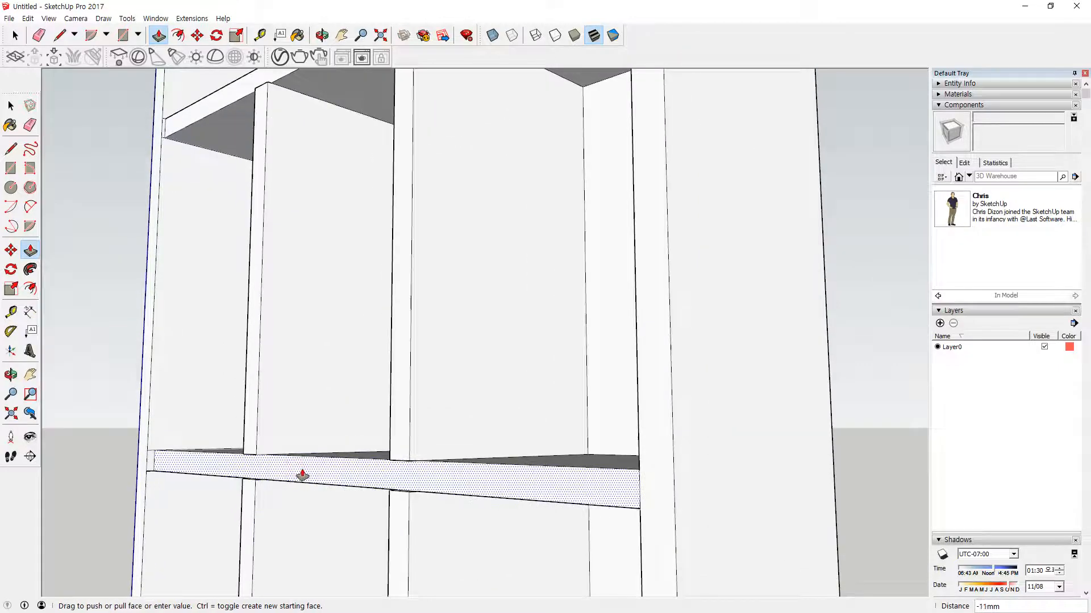
pyautogui.write('20')
pyautogui.press('Return')
# Push the front face of the remaining shelf back 5 mm.
pyautogui.scroll(-3, 300, 479)
pyautogui.keyDown('shift'); pyautogui.moveTo(339, 245); pyautogui.dragTo(360, 516, button='middle'); pyautogui.keyUp('shift')
pyautogui.press('p')
pyautogui.scroll(5, 267, 384)
pyautogui.click(246, 326)
pyautogui.write('5')
pyautogui.press('Return')
# View the whole cabinet to check the compartments and recessed shelves.
pyautogui.scroll(-3, 249, 391)
pyautogui.keyDown('shift'); pyautogui.moveTo(243, 483); pyautogui.dragTo(273, 341, button='middle'); pyautogui.keyUp('shift')
pyautogui.moveTo(384, 434); pyautogui.dragTo(333, 472, button='middle')
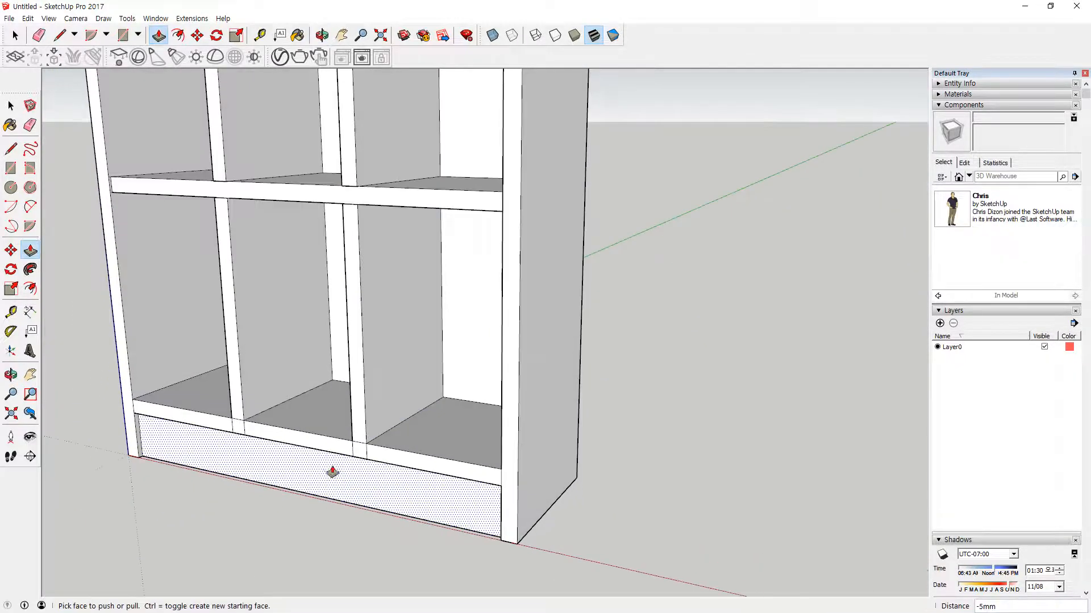
pyautogui.scroll(-5, 338, 365)
pyautogui.hotkey('shift', 'z')
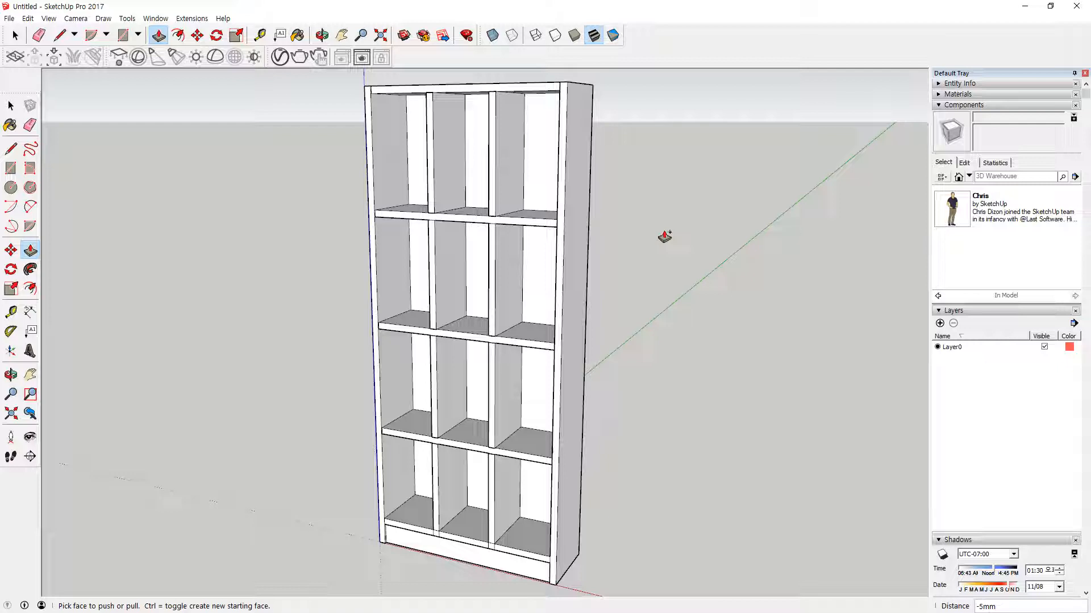
pyautogui.scroll(-3, 665, 236)
pyautogui.moveTo(651, 241); pyautogui.dragTo(673, 351, button='middle')
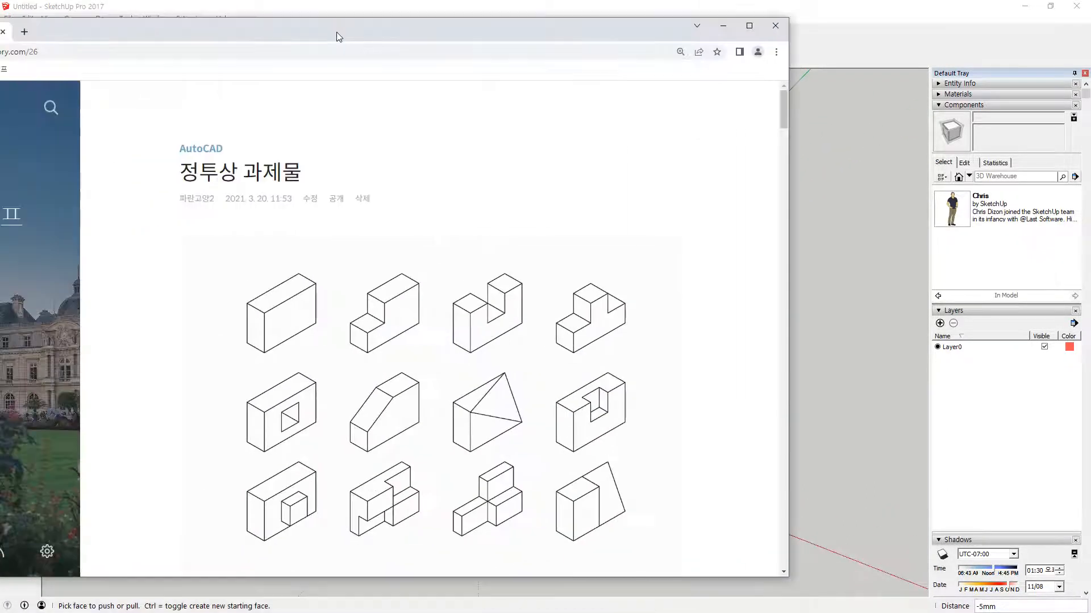
# Switch to the browser and look over the isometric shapes of the orthographic projection exercise.
pyautogui.scroll(-1, 373, 360)
pyautogui.moveTo(358, 502)
pyautogui.mouseDown()
pyautogui.moveTo(220, 484)
pyautogui.moveTo(638, 139)
pyautogui.moveTo(570, 478)
pyautogui.moveTo(368, 458)
pyautogui.mouseUp()
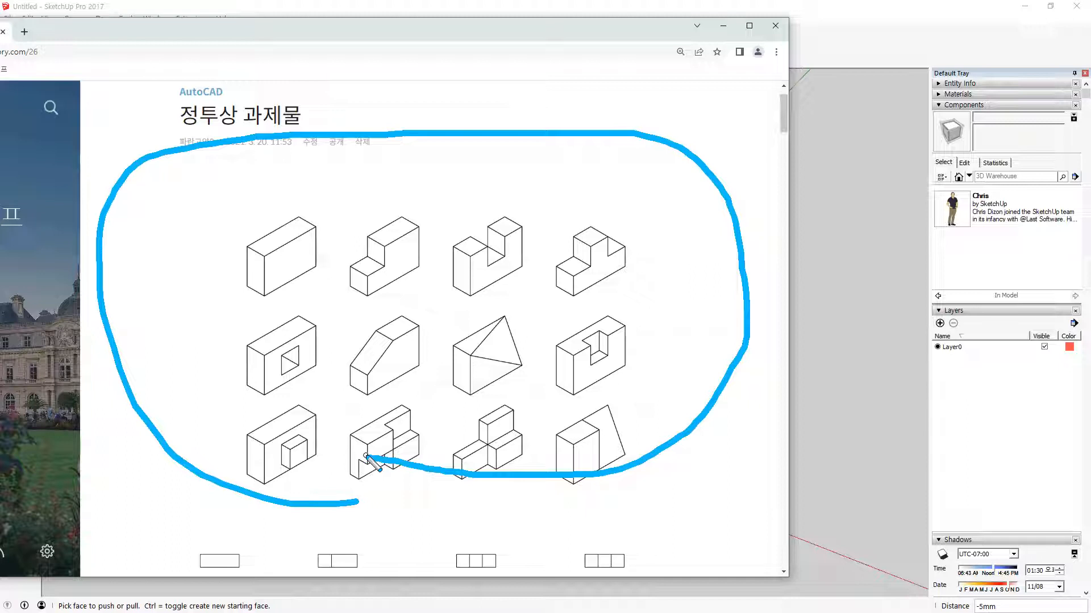
pyautogui.press('Escape')
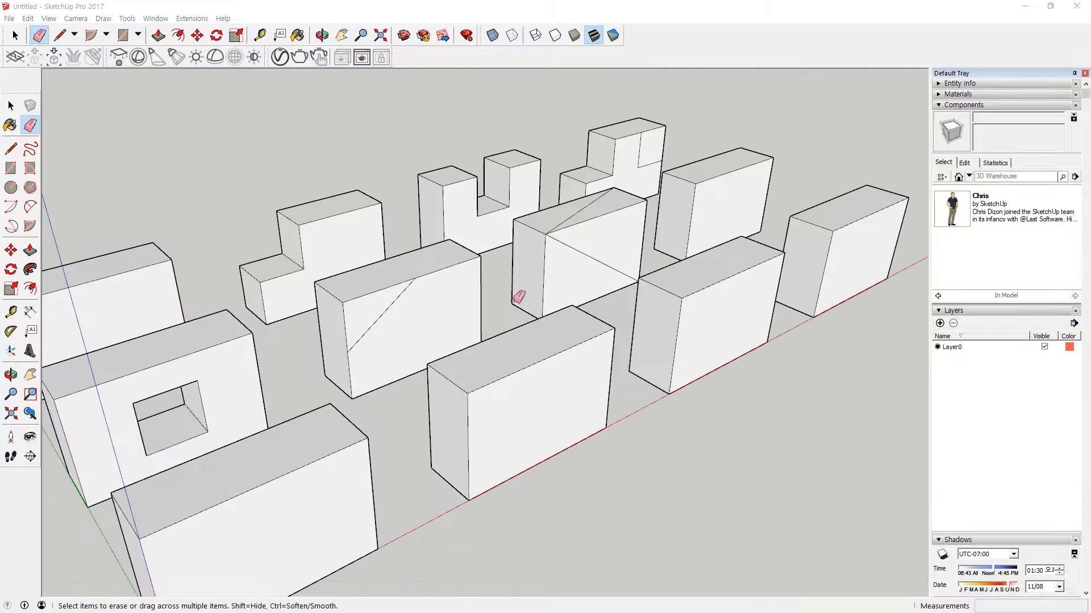
# In the SketchUp model of practice blocks, push the triangle marked by the diagonal line through the block to cut off its upper corner.
pyautogui.scroll(-1, 655, 337)
pyautogui.press('o')
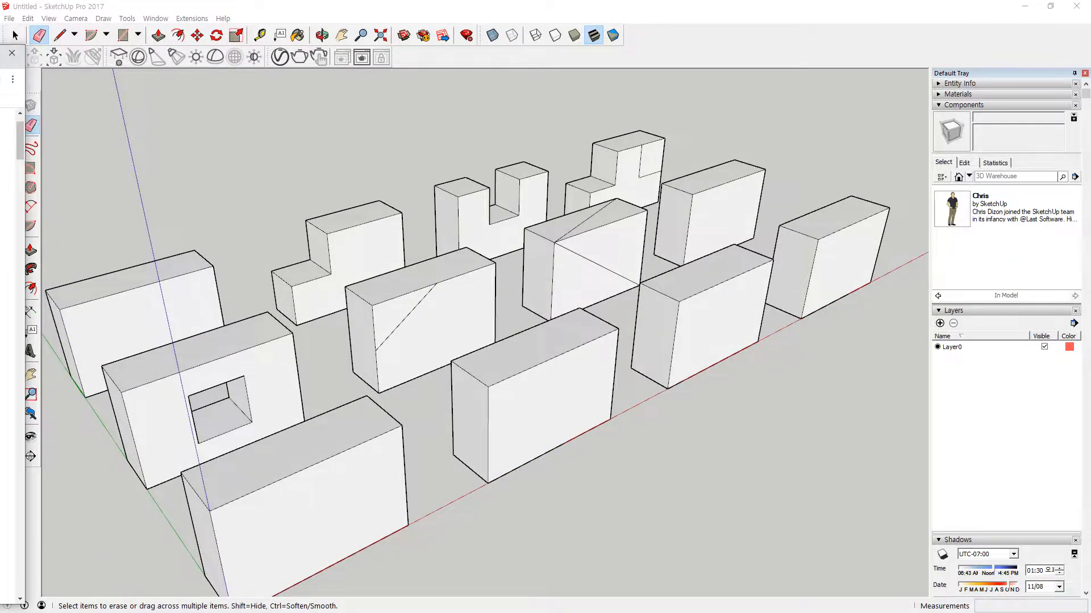
pyautogui.moveTo(704, 287)
pyautogui.mouseDown()
pyautogui.moveTo(530, 348)
pyautogui.moveTo(74, 339)
pyautogui.mouseUp()
pyautogui.moveTo(75, 339); pyautogui.dragTo(46, 340, button='middle')
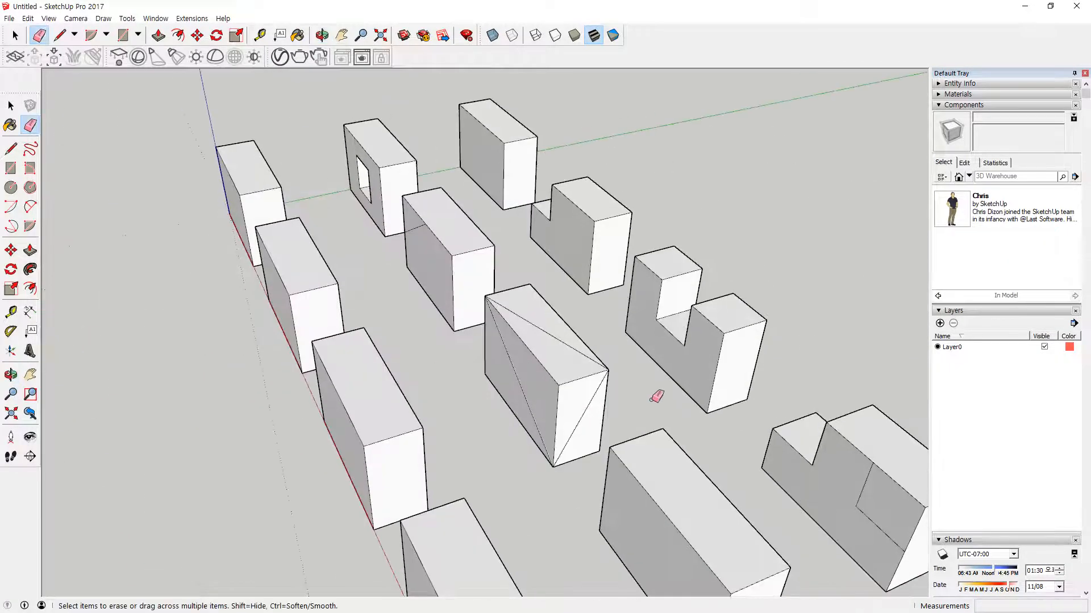
pyautogui.scroll(2, 658, 397)
pyautogui.moveTo(546, 448); pyautogui.dragTo(1088, 429, button='middle')
pyautogui.scroll(2, 391, 354)
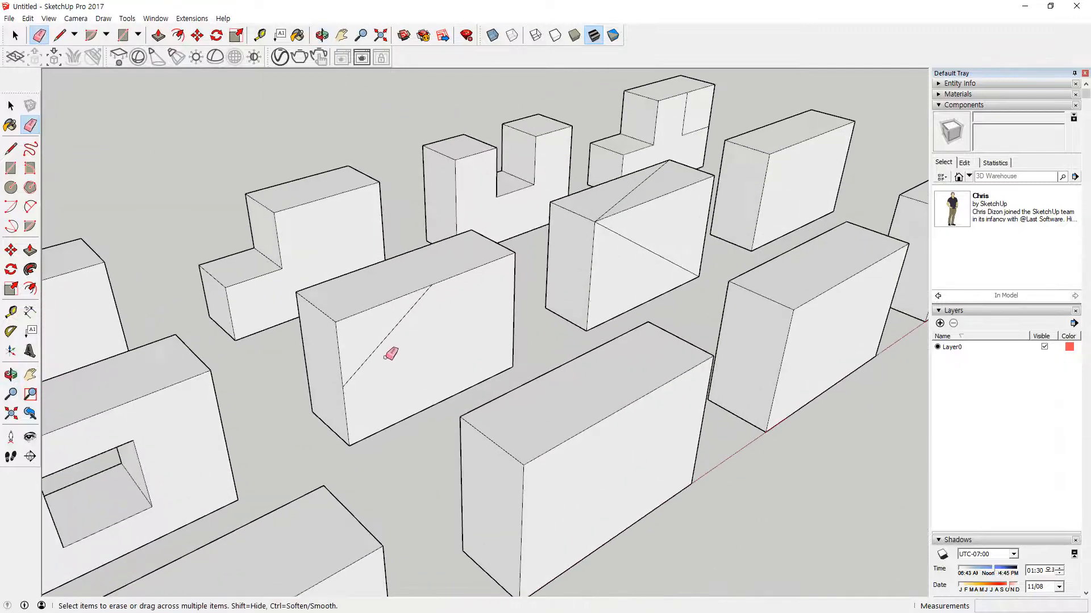
pyautogui.press('p')
pyautogui.moveTo(353, 340); pyautogui.dragTo(322, 315)
# Erase the three edges meeting at the upper corner of the block with diagonals, leaving the sloped triangular opening.
pyautogui.moveTo(323, 315); pyautogui.dragTo(180, 268, button='middle')
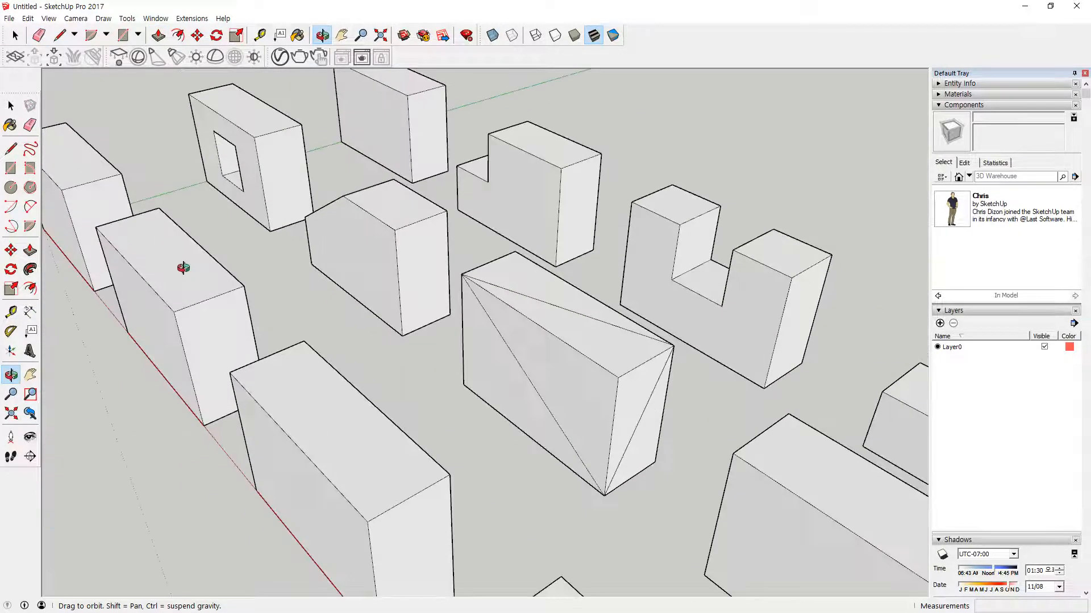
pyautogui.click(623, 379)
pyautogui.click(594, 379)
pyautogui.click(618, 348)
pyautogui.click(615, 390)
pyautogui.press('e')
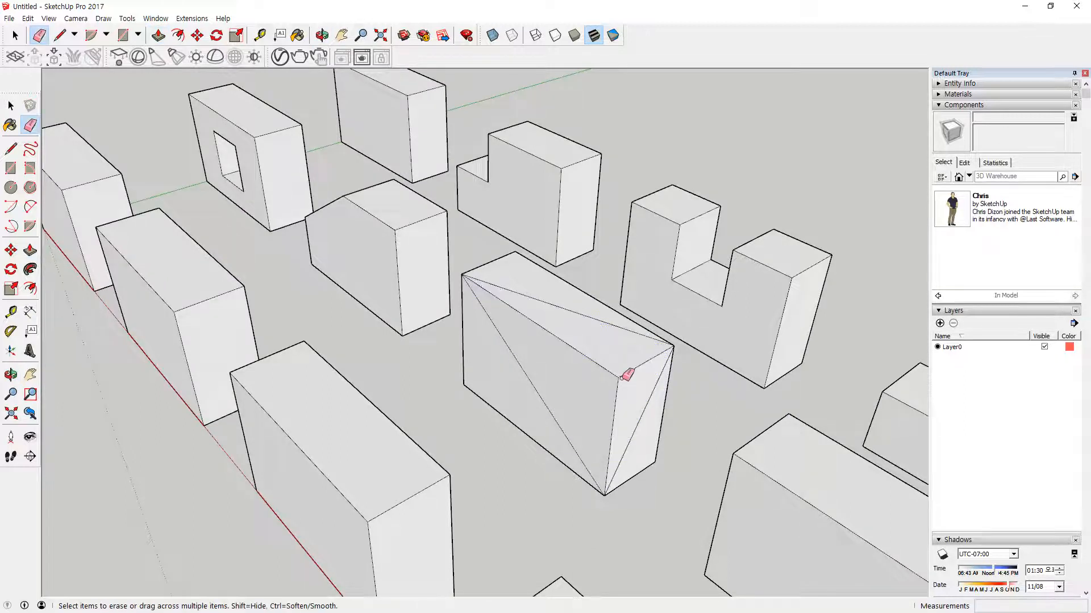
pyautogui.moveTo(627, 375); pyautogui.dragTo(603, 367)
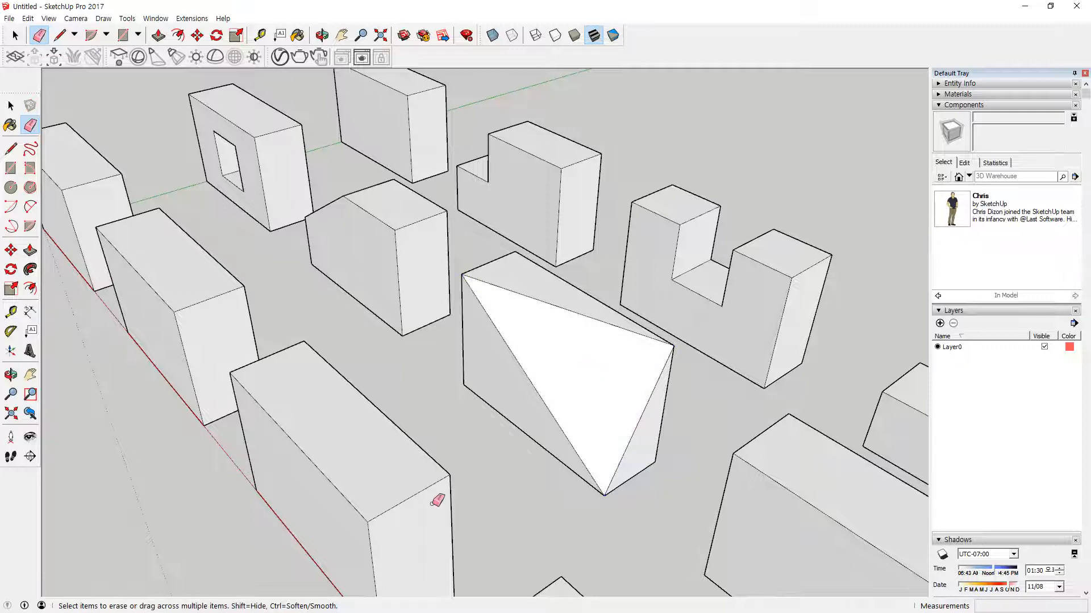
# Draw a diagonal across the end face of the last front-row block and push the upper triangle 15 mm in to form a slope.
pyautogui.scroll(-3, 448, 356)
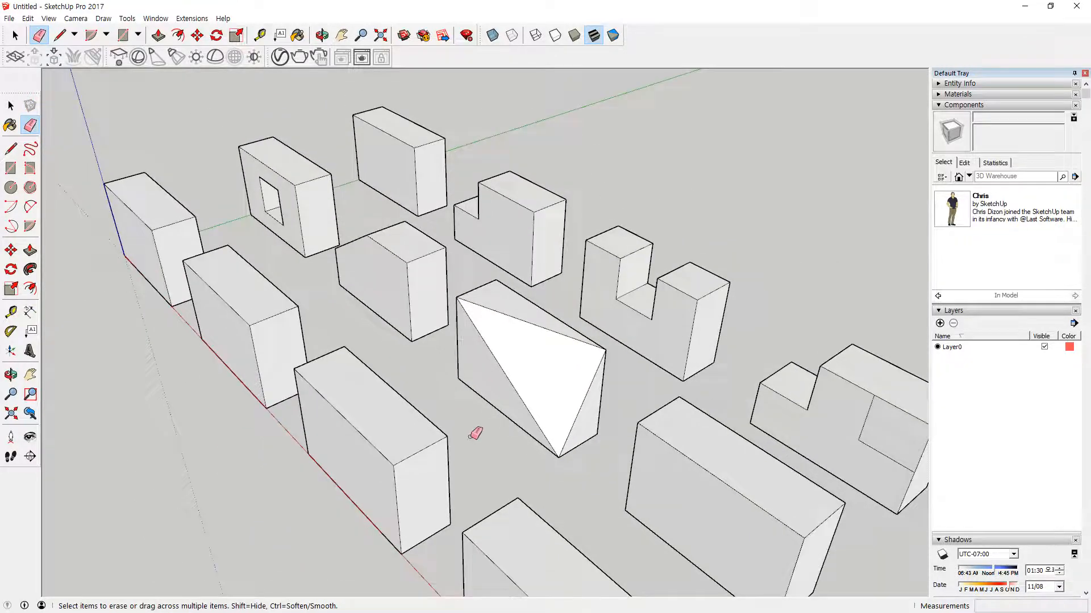
pyautogui.moveTo(447, 423); pyautogui.dragTo(397, 360, button='middle')
pyautogui.press('l')
pyautogui.click(436, 296)
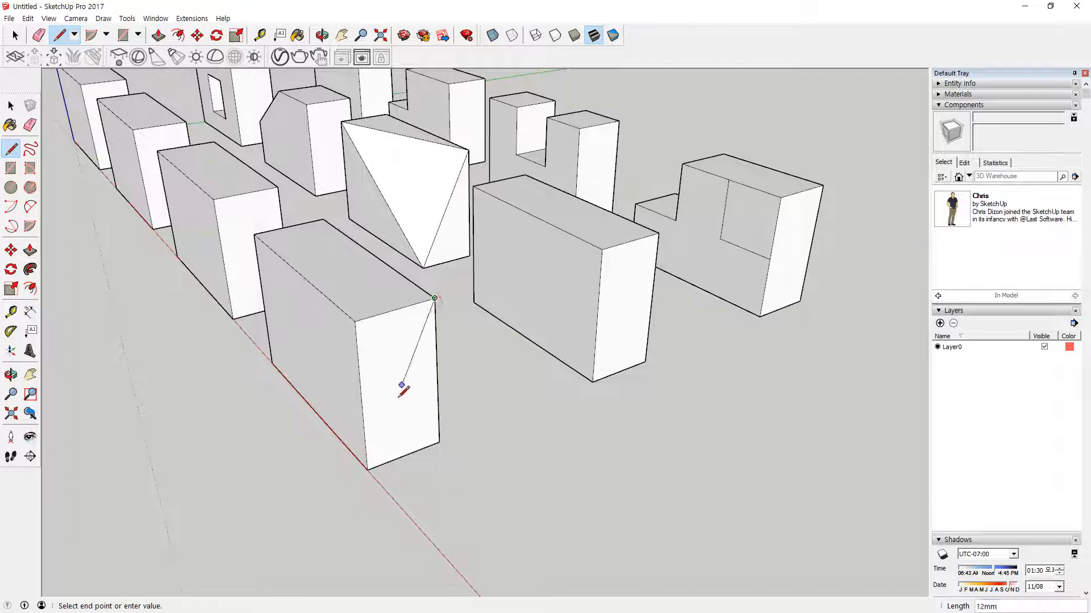
pyautogui.click(367, 468)
pyautogui.press('p')
pyautogui.click(378, 346)
pyautogui.write('15')
pyautogui.press('Return')
# Divide the front face of the middle front-row block into four quarters with a horizontal and a vertical midline.
pyautogui.moveTo(178, 407); pyautogui.dragTo(650, 455, button='middle')
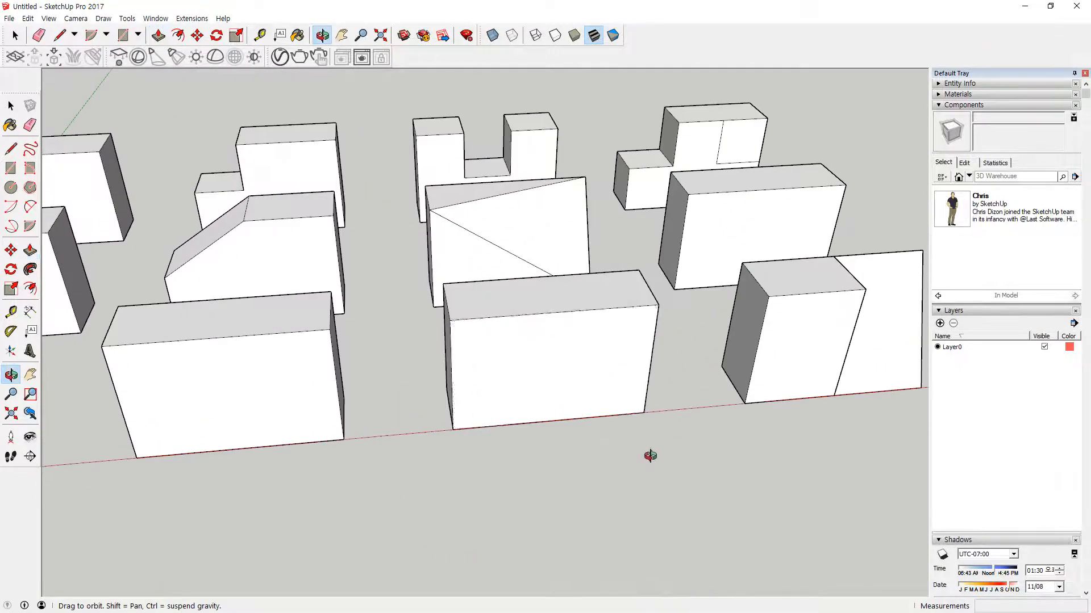
pyautogui.scroll(4, 567, 348)
pyautogui.press('l')
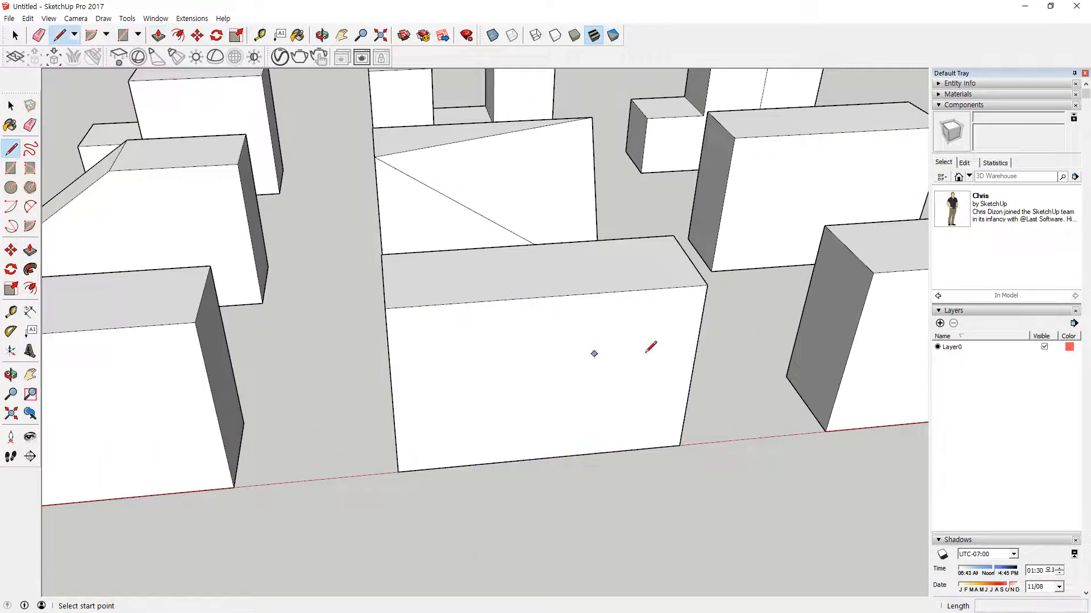
pyautogui.click(691, 372)
pyautogui.click(392, 396)
pyautogui.click(550, 294)
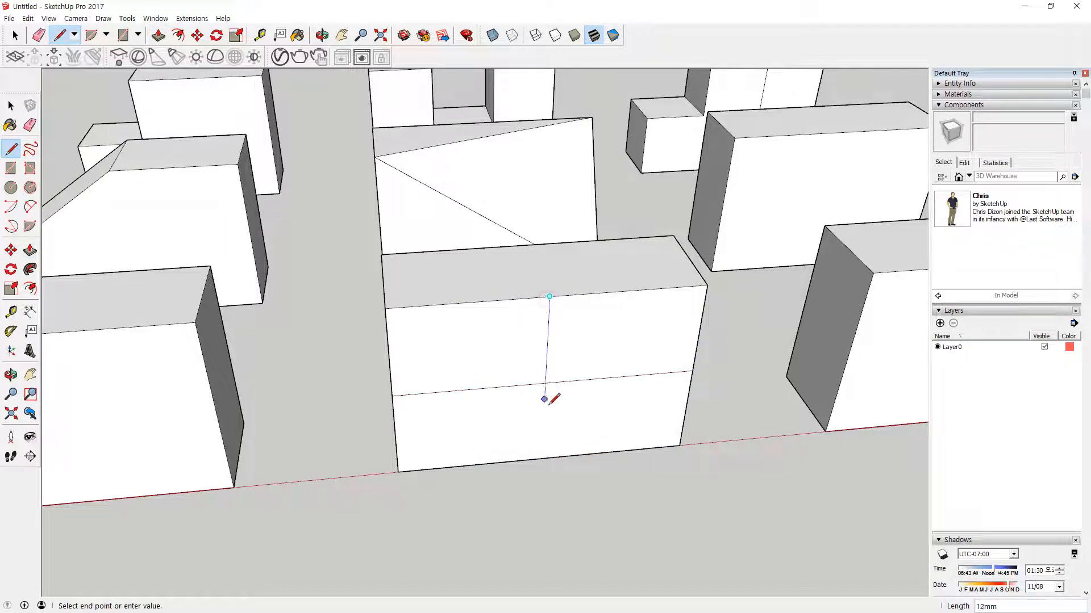
pyautogui.click(541, 458)
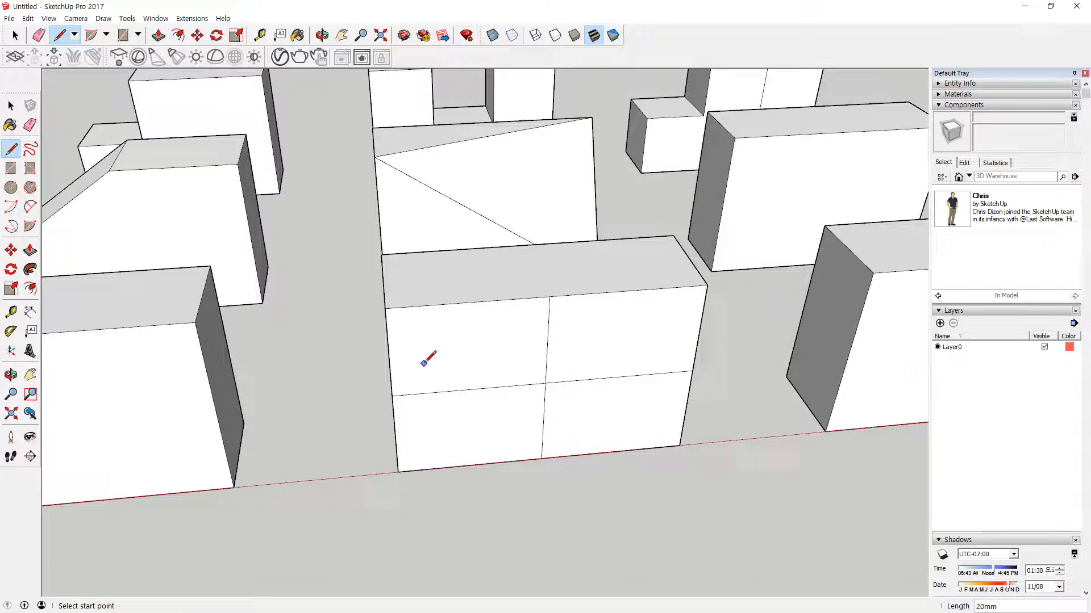
# Push the block's upper-left quarter fully through and set its upper-right and lower-left quarters back 5 mm.
pyautogui.press('p')
pyautogui.moveTo(445, 358); pyautogui.dragTo(439, 278)
pyautogui.moveTo(577, 311); pyautogui.dragTo(596, 304)
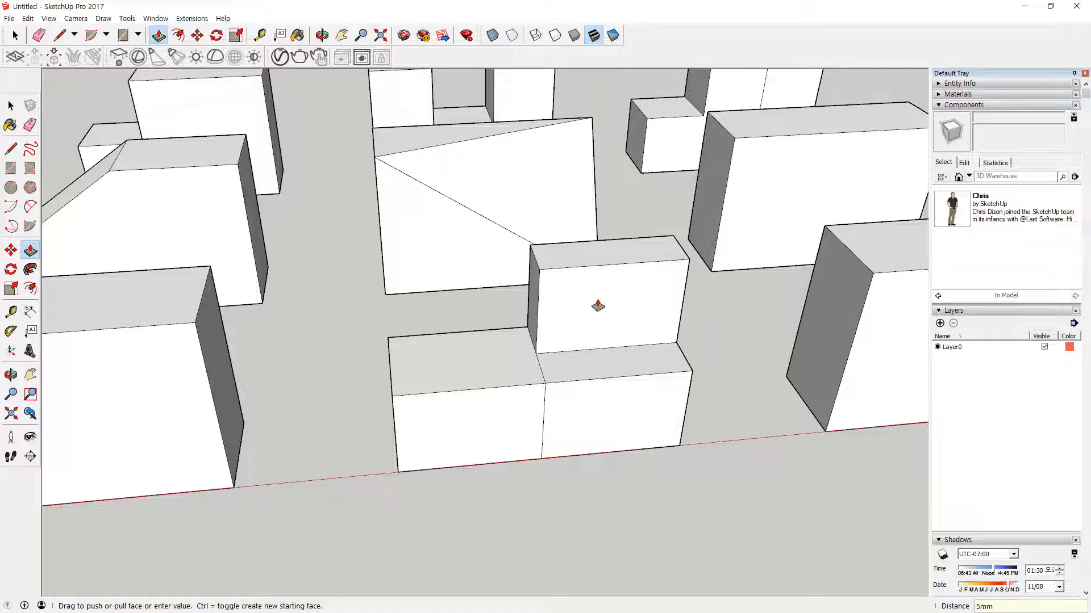
pyautogui.moveTo(489, 417); pyautogui.dragTo(564, 335)
# Divide the front face of the uncut front-row block beside the stepped one into four quarters with two midlines.
pyautogui.scroll(-2, 419, 384)
pyautogui.moveTo(351, 403); pyautogui.dragTo(425, 394, button='middle')
pyautogui.press('l')
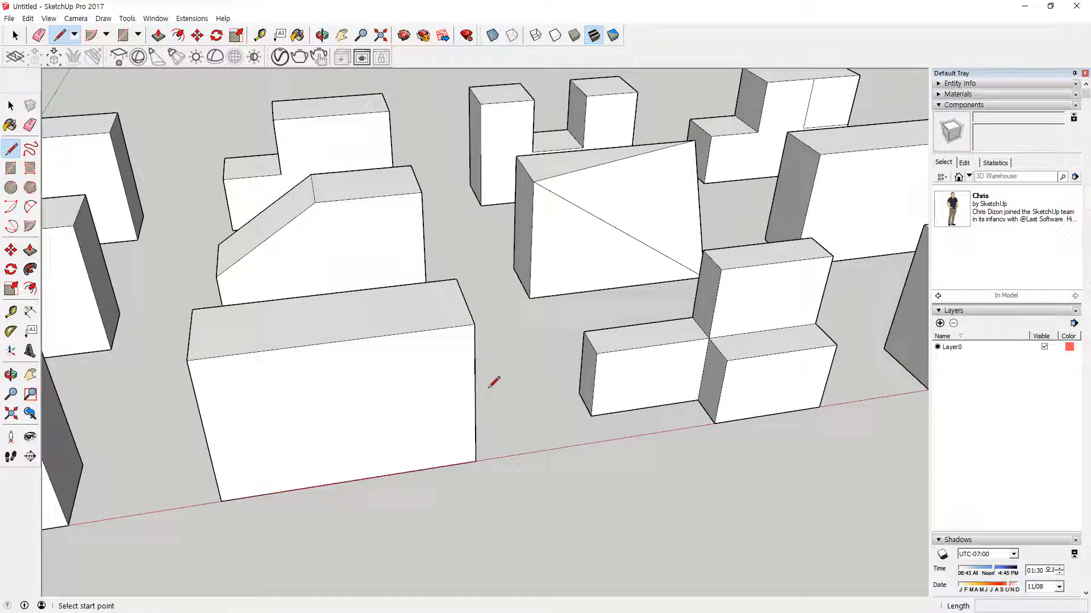
pyautogui.click(475, 397)
pyautogui.click(205, 435)
pyautogui.click(335, 342)
pyautogui.click(351, 481)
# Push the upper-right and the lower-left quarters of the divided block face 5 mm inward.
pyautogui.press('p')
pyautogui.click(388, 362)
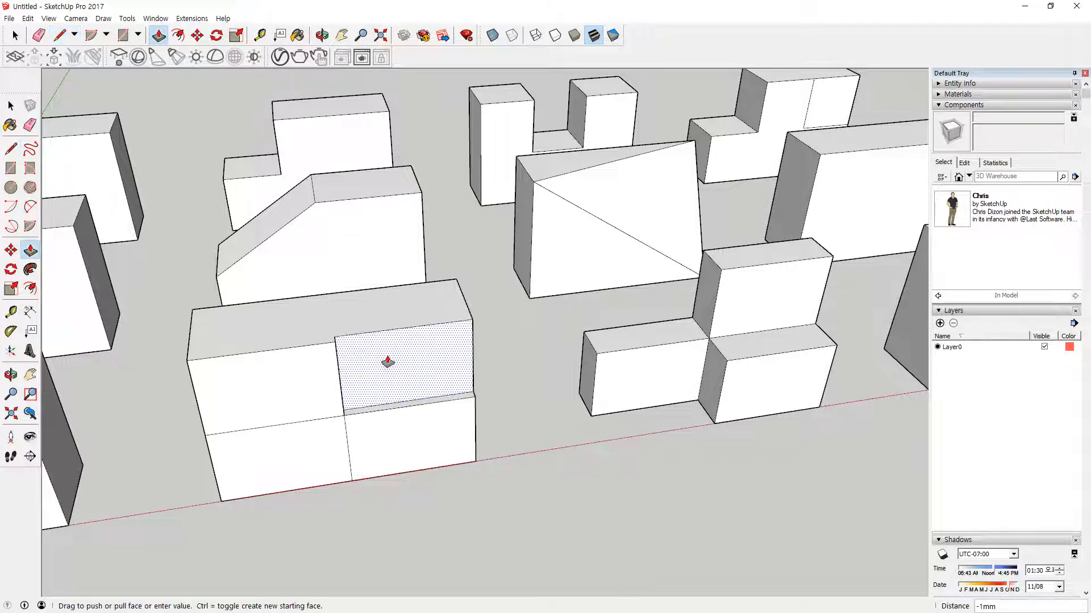
pyautogui.write('5')
pyautogui.press('Return')
pyautogui.click(302, 460)
pyautogui.write('5')
pyautogui.press('Return')
pyautogui.scroll(-3, 287, 485)
pyautogui.moveTo(244, 470); pyautogui.dragTo(201, 373, button='middle')
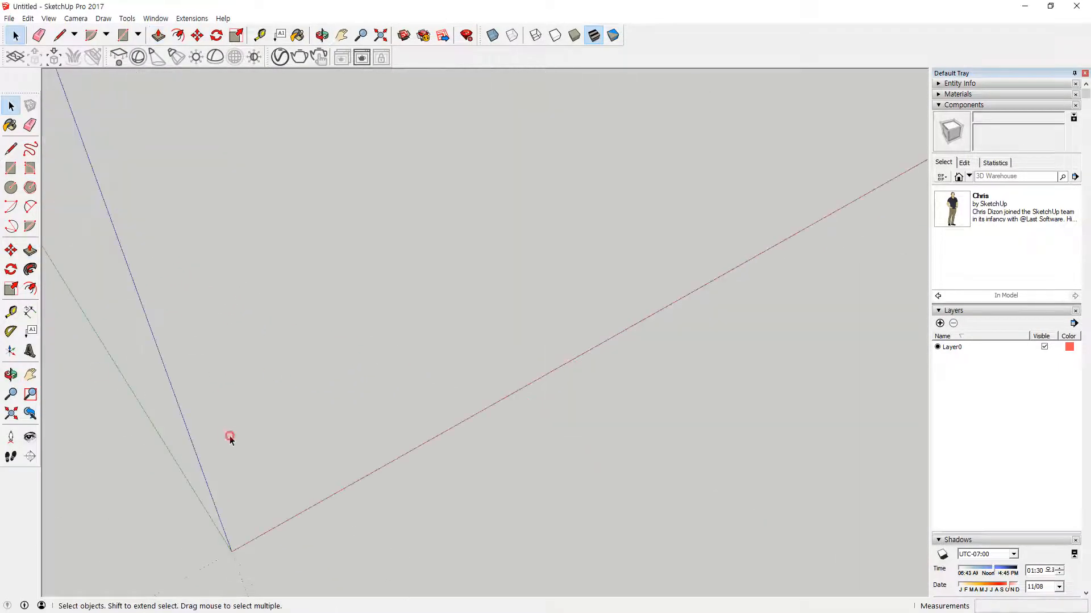
# In the empty model, draw a 70 x 40 mm rectangle on the ground starting at the origin.
pyautogui.moveTo(231, 436); pyautogui.dragTo(394, 480, button='middle')
pyautogui.moveTo(484, 309); pyautogui.dragTo(443, 341, button='middle')
pyautogui.press('r')
pyautogui.click(485, 332)
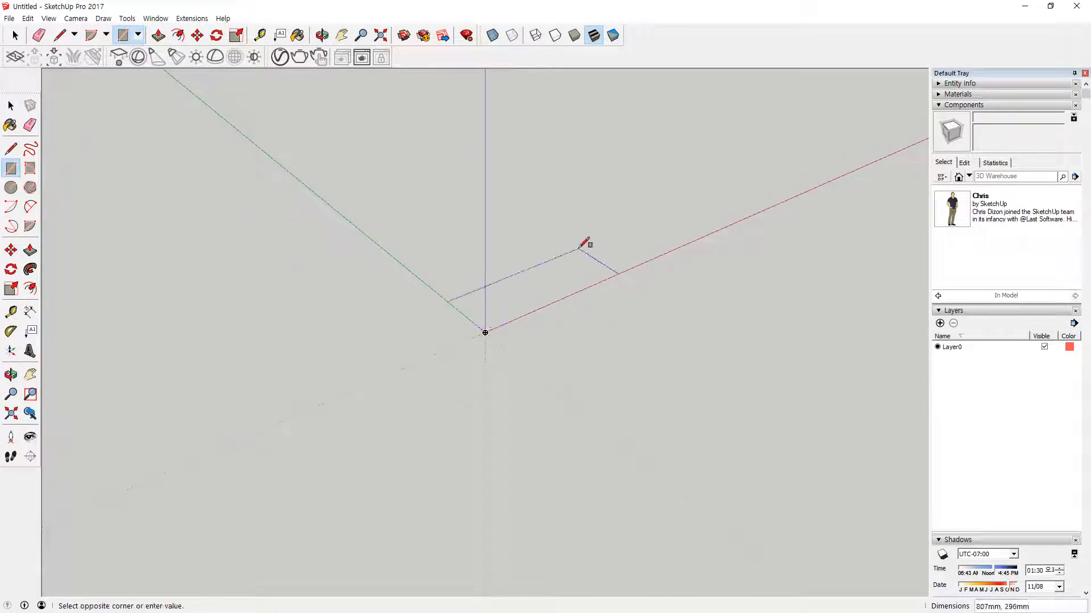
pyautogui.write('70,40')
pyautogui.press('Return')
# Pull the rectangle at the origin upward into a solid box.
pyautogui.scroll(5, 503, 348)
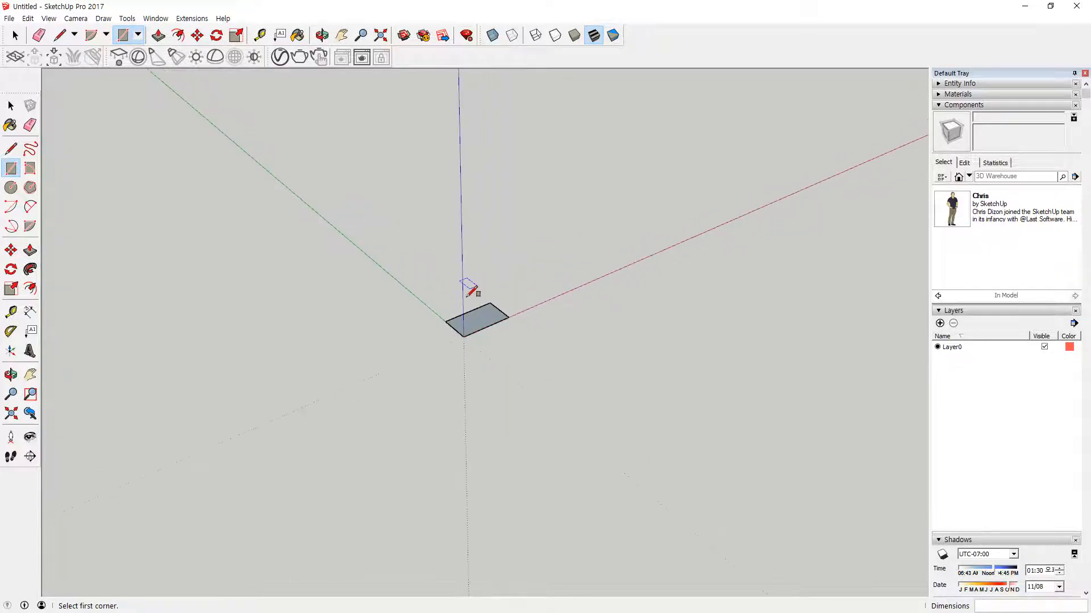
pyautogui.press('p')
pyautogui.click(489, 316)
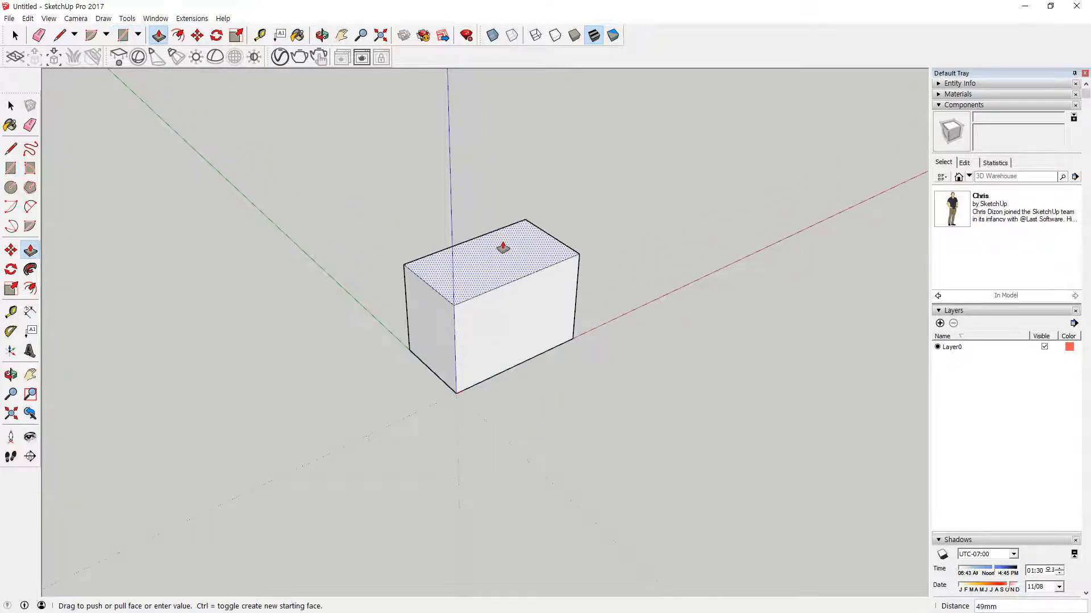
pyautogui.press('Return')
pyautogui.press('space')
pyautogui.moveTo(664, 273); pyautogui.dragTo(643, 356, button='middle')
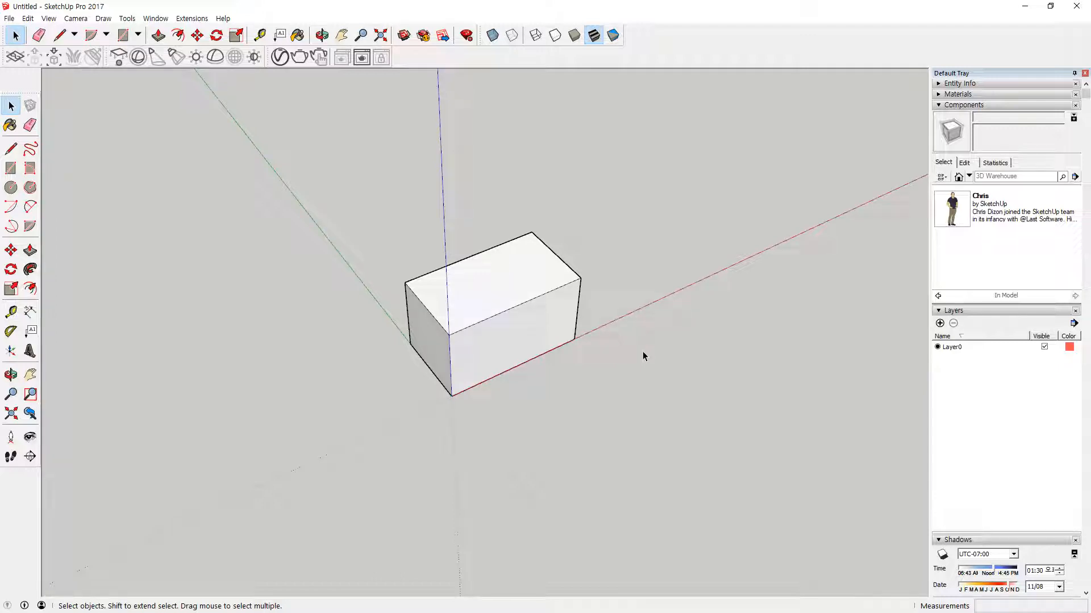
# Select the whole box and move it freely away from the origin, gripping it by its upper front corner.
pyautogui.moveTo(349, 491); pyautogui.dragTo(331, 488)
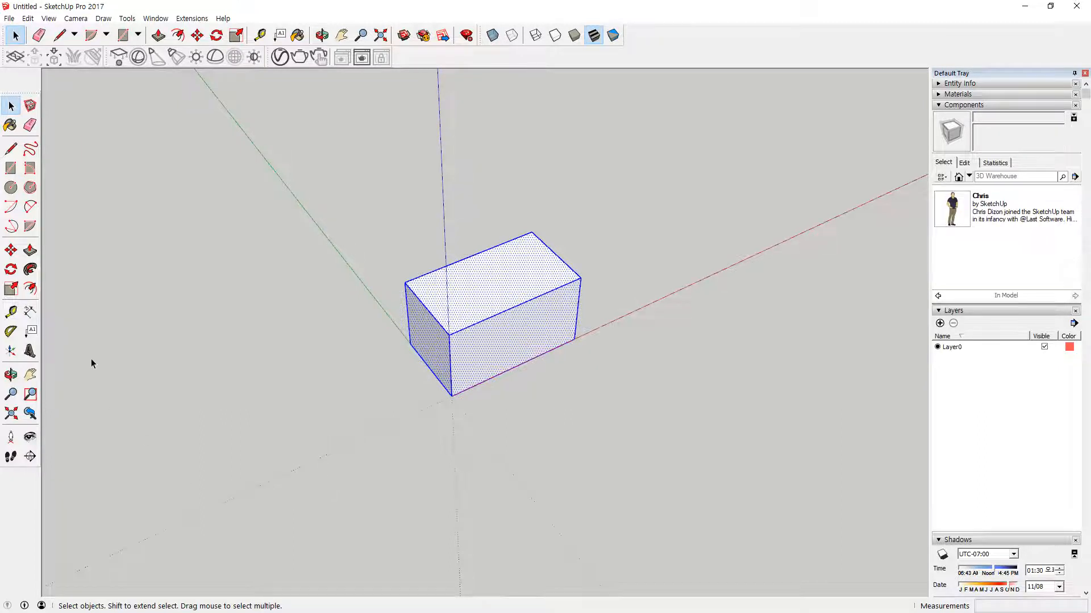
pyautogui.click(11, 250)
pyautogui.click(450, 335)
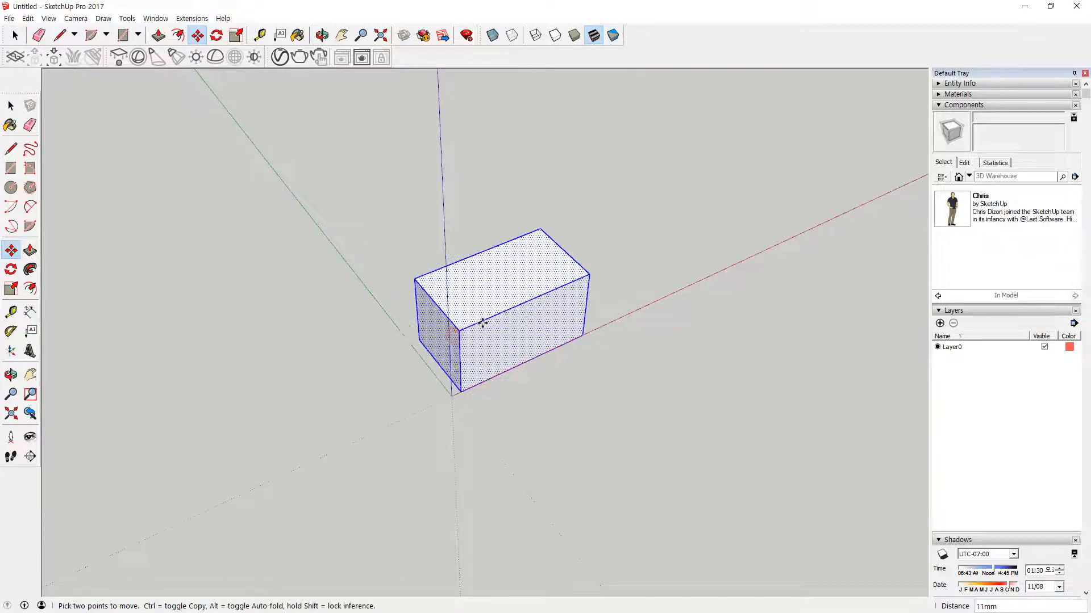
pyautogui.click(633, 254)
pyautogui.click(633, 254)
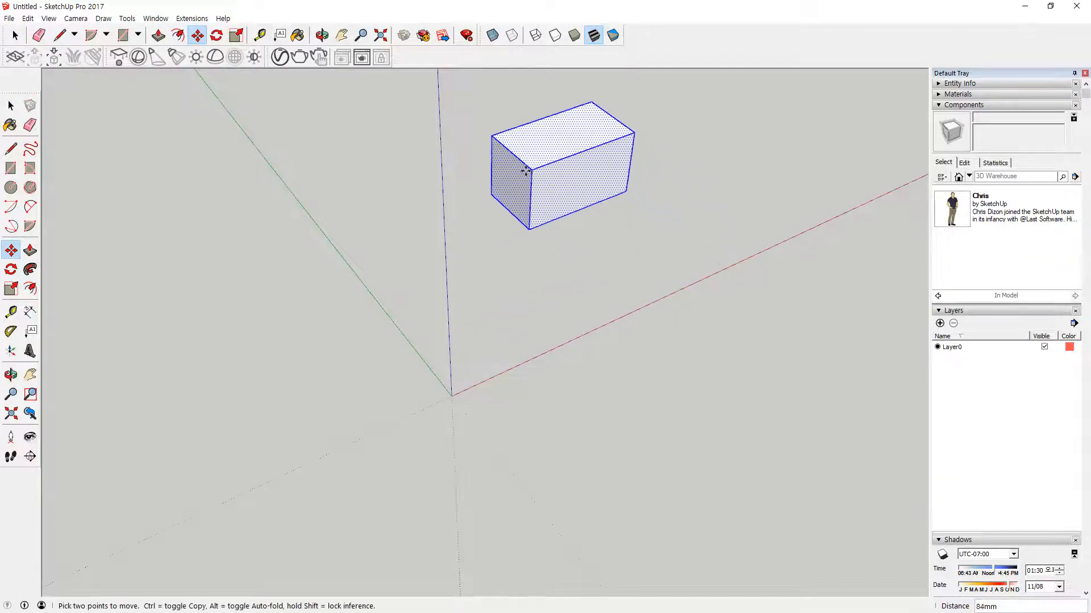
pyautogui.click(528, 167)
# Snap the box's lower front corner back to the origin and move the box 1000 mm along the red axis.
pyautogui.click(524, 228)
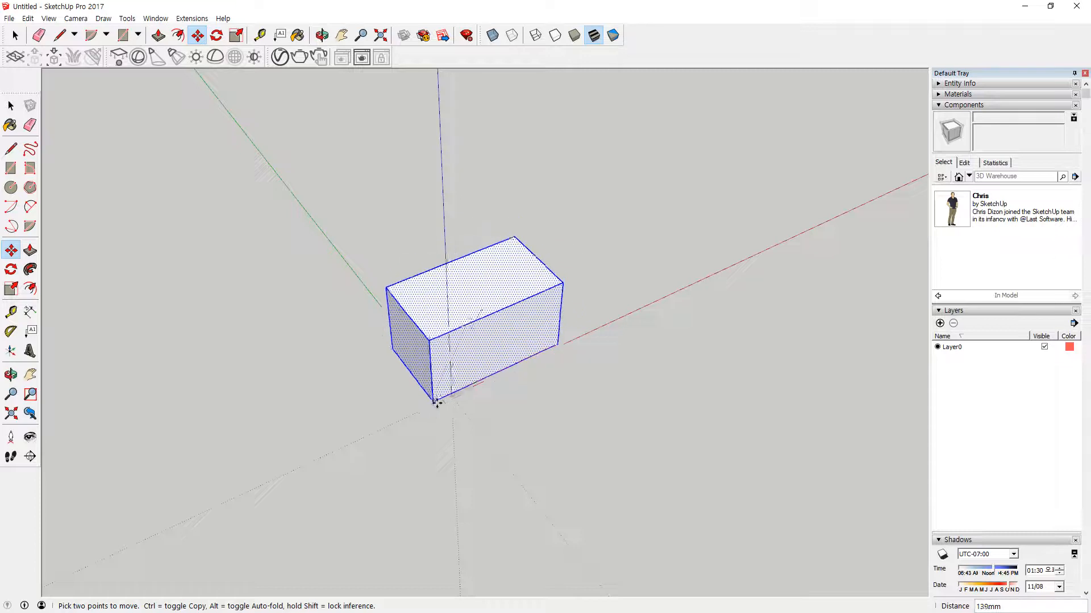
pyautogui.click(451, 395)
pyautogui.click(452, 395)
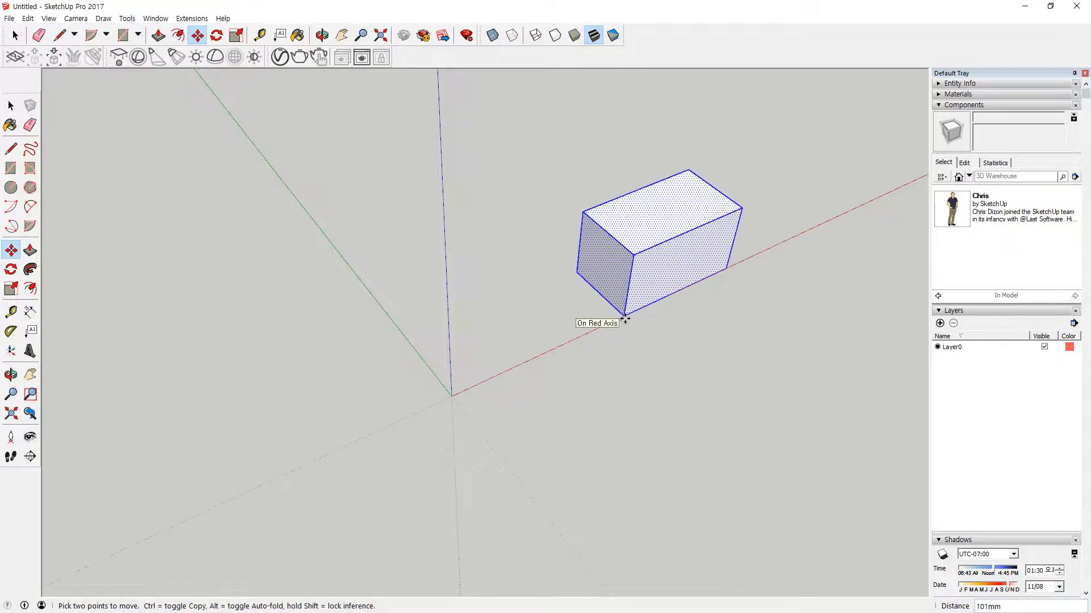
pyautogui.press('Return')
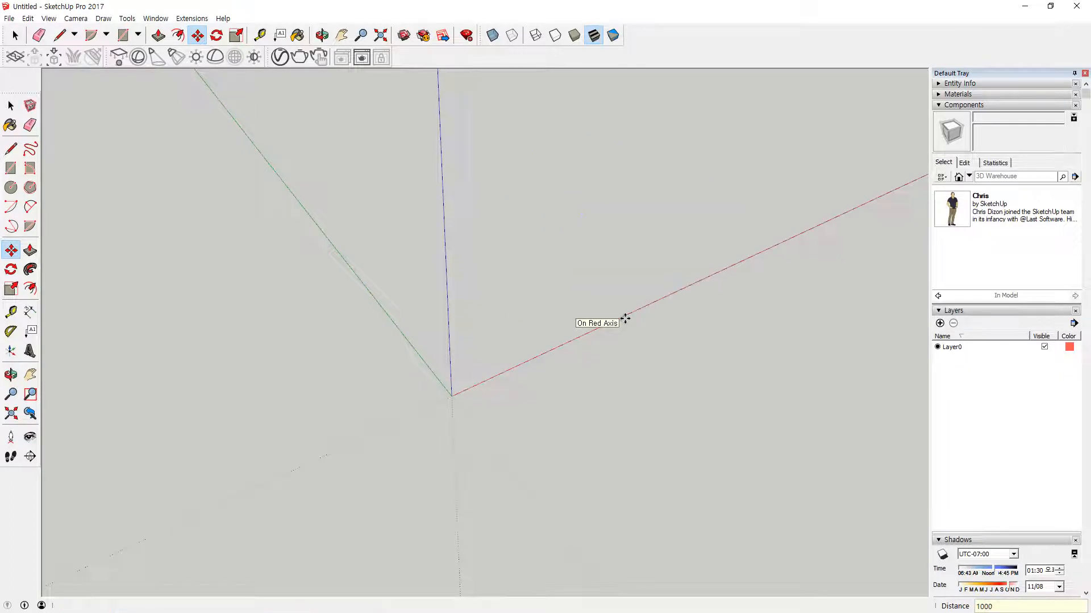
# Move the box along the red axis so its lower front corner sits on the origin.
pyautogui.scroll(-4, 620, 328)
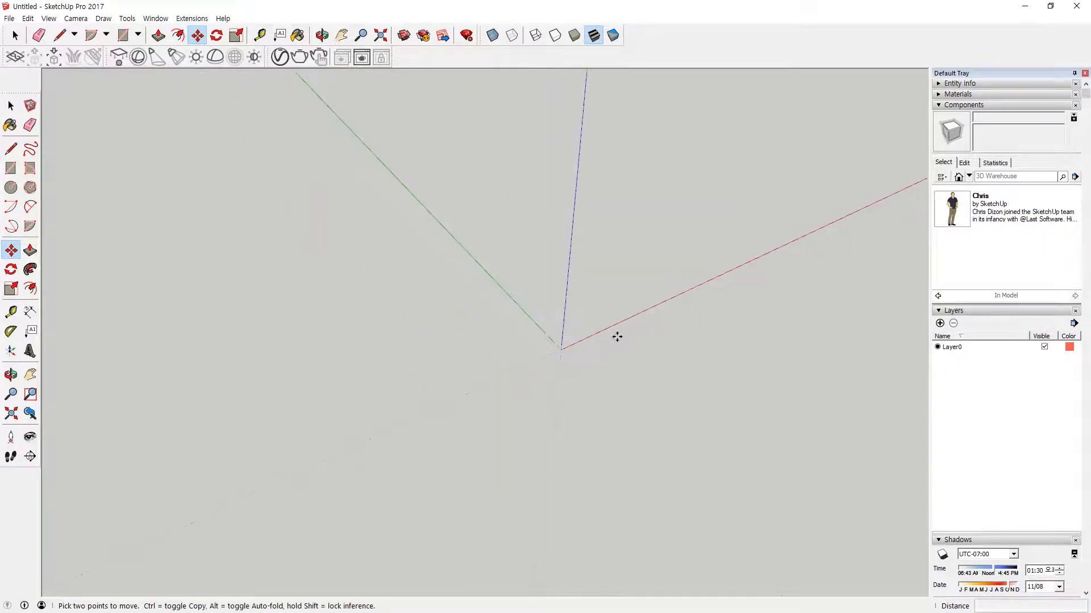
pyautogui.scroll(3, 818, 239)
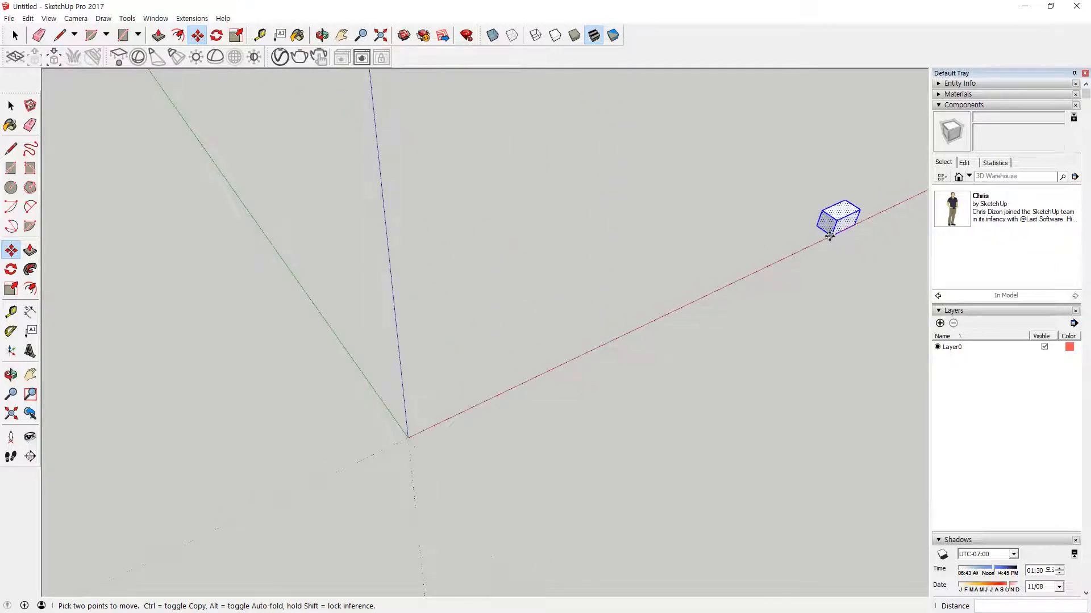
pyautogui.click(829, 236)
pyautogui.click(410, 437)
pyautogui.scroll(4, 412, 437)
# Try moving the box from the origin by the relative offset <70,40,>, and undo the move.
pyautogui.click(401, 440)
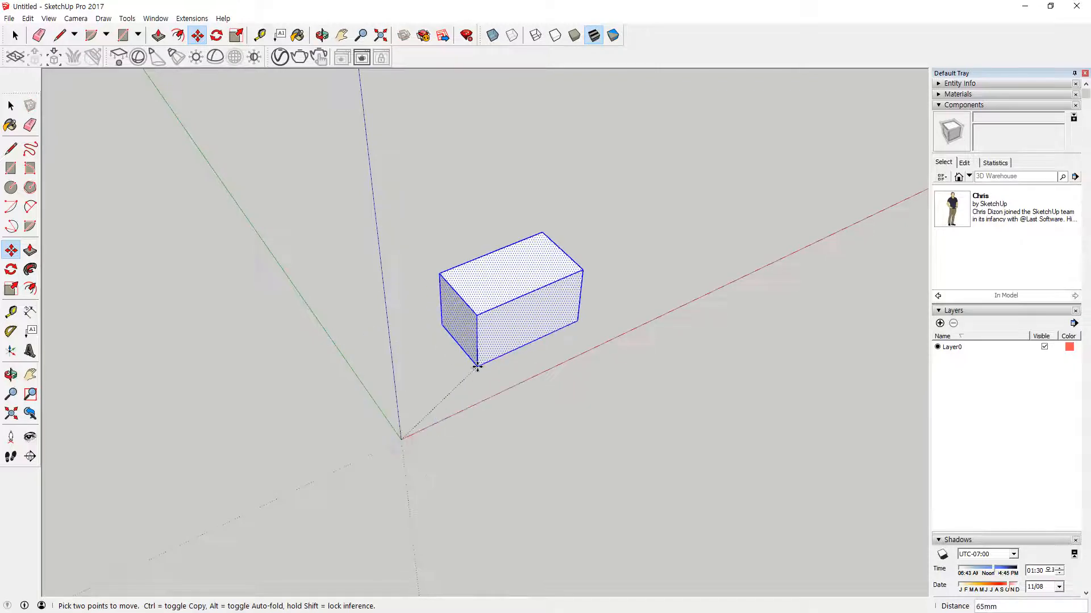
pyautogui.write('<>')
pyautogui.press('Return')
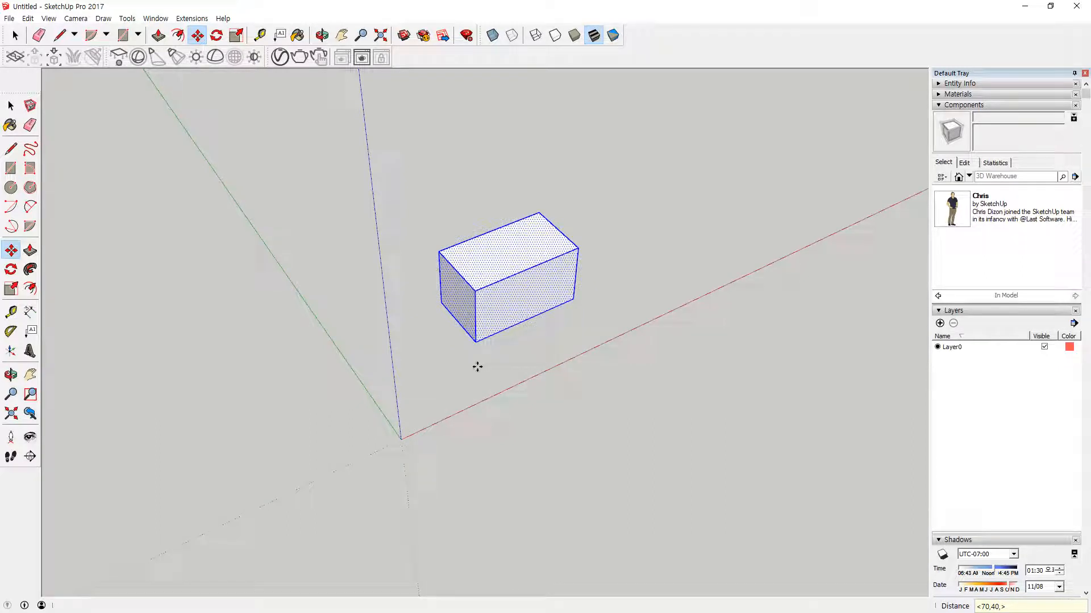
pyautogui.hotkey('ctrl', 'z')
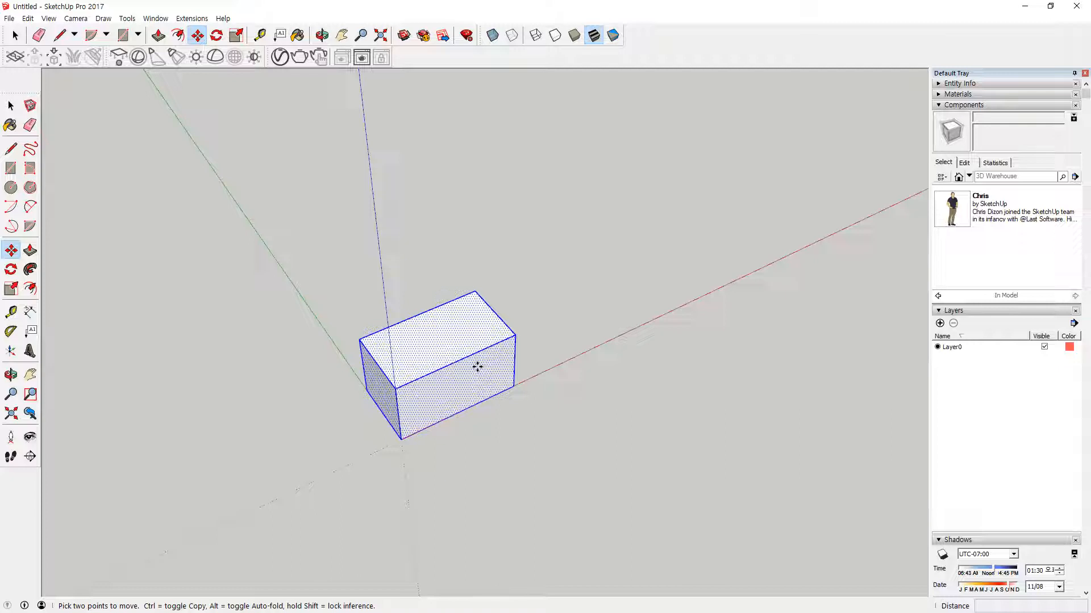
# Copy the box from its origin corner about 112 mm along the red axis.
pyautogui.click(402, 439)
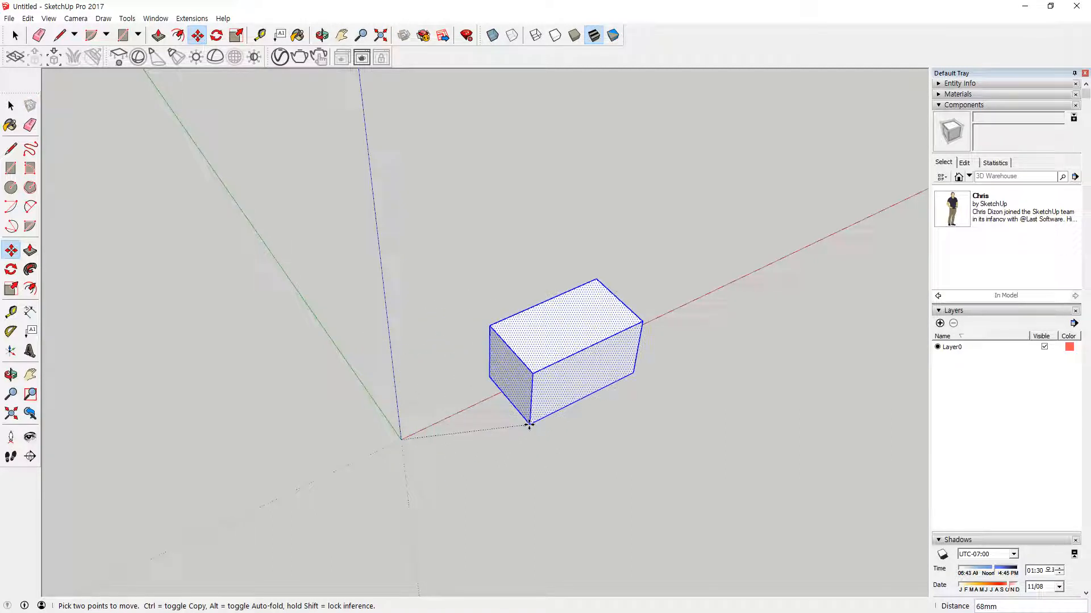
pyautogui.press('ctrl')
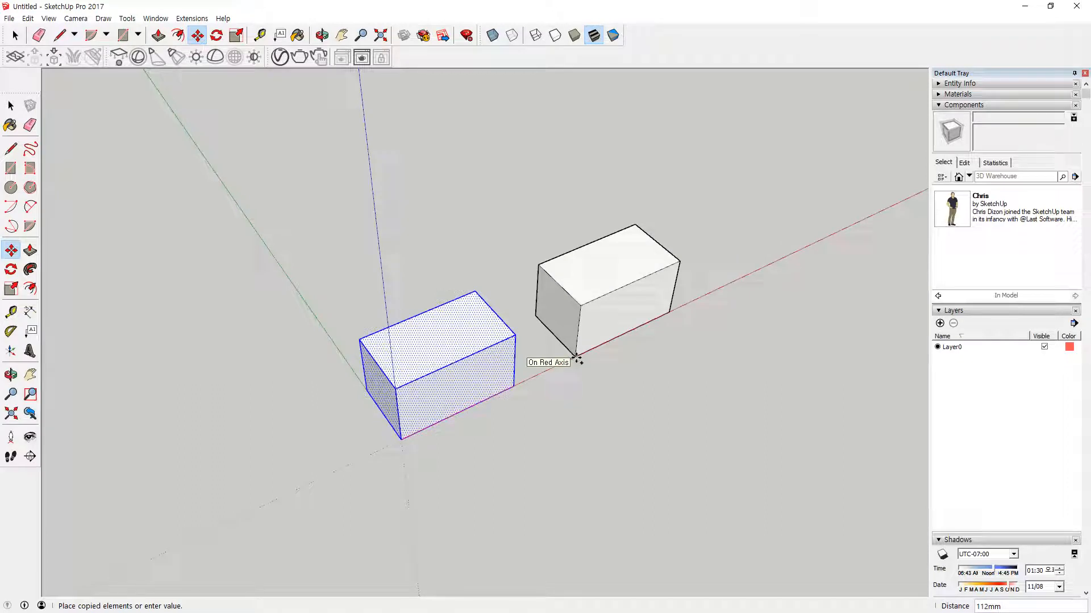
pyautogui.click(576, 359)
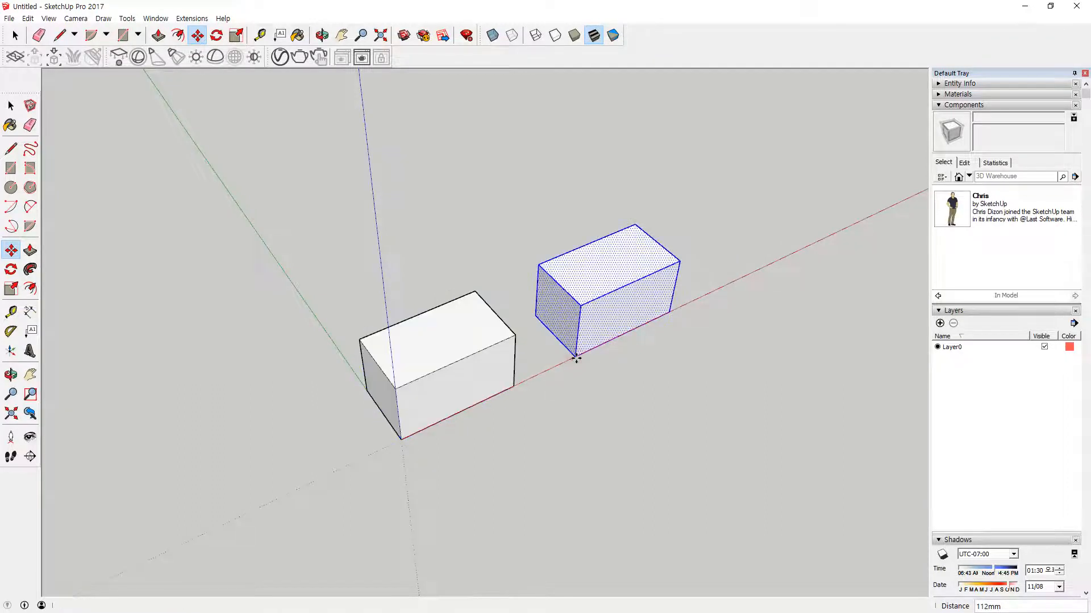
# Select both boxes and copy them together about 217 mm along the red axis.
pyautogui.press('space')
pyautogui.moveTo(699, 175); pyautogui.dragTo(321, 505)
pyautogui.press('m')
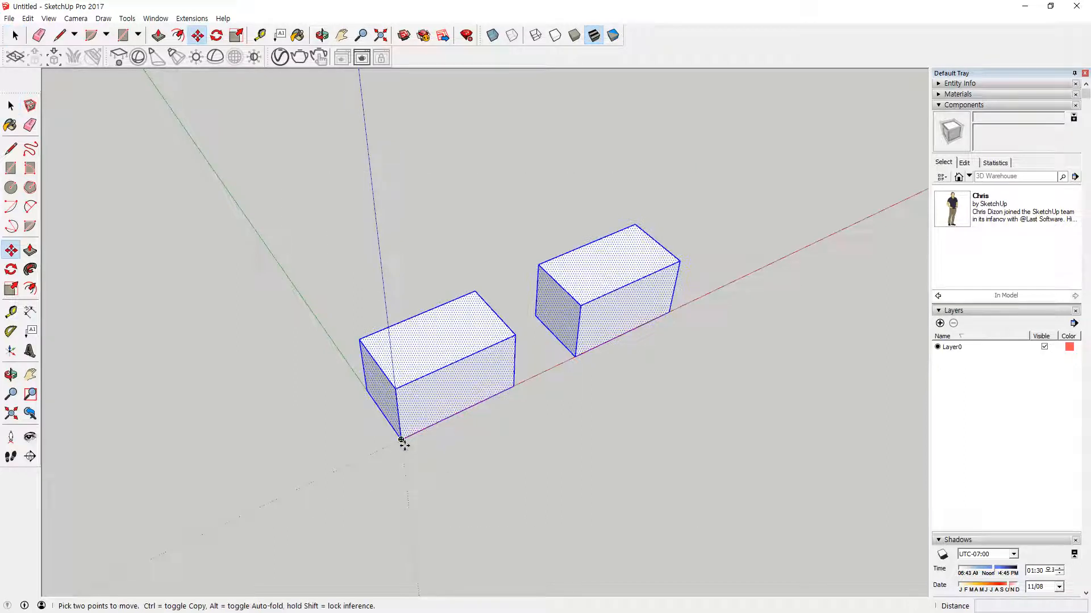
pyautogui.click(401, 439)
pyautogui.press('ctrl')
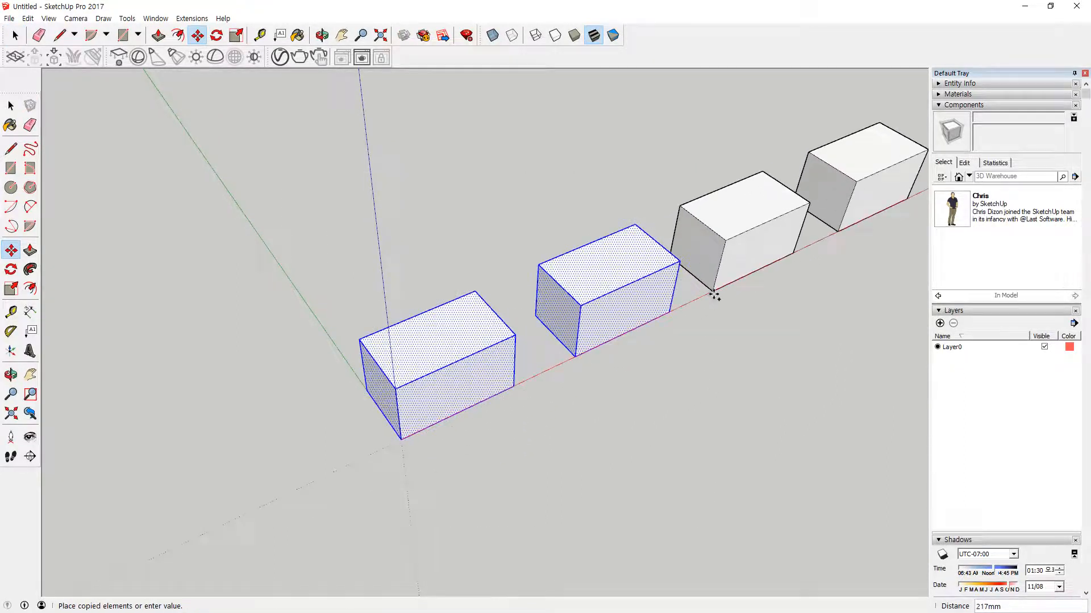
pyautogui.click(716, 292)
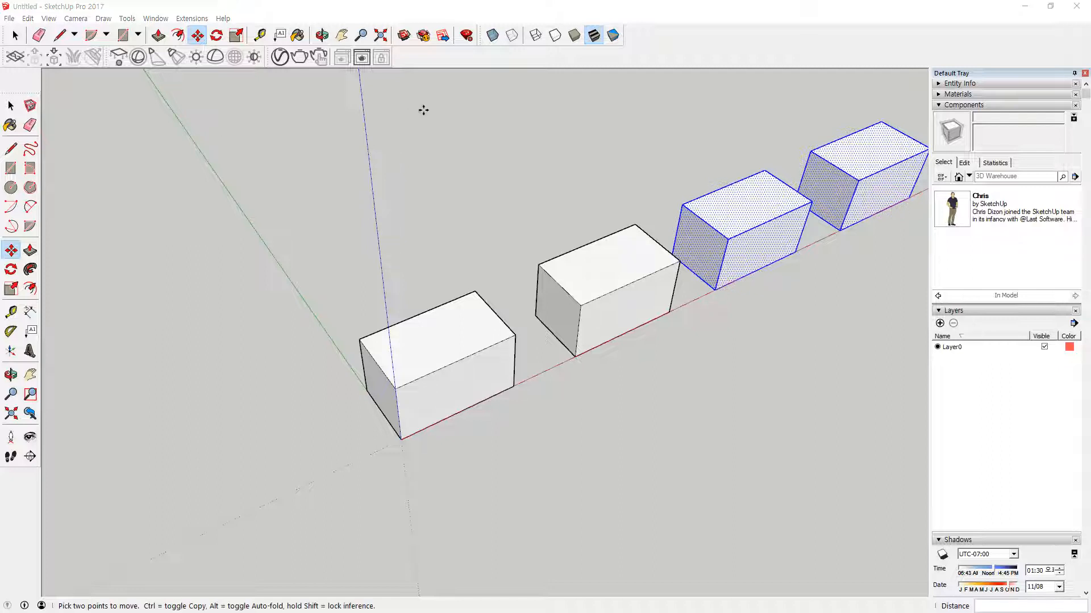
# Clear the selection and undo the copies so that only the original box at the origin is left.
pyautogui.press('space')
pyautogui.click(469, 132)
pyautogui.scroll(-1, 538, 137)
pyautogui.scroll(-1, 538, 136)
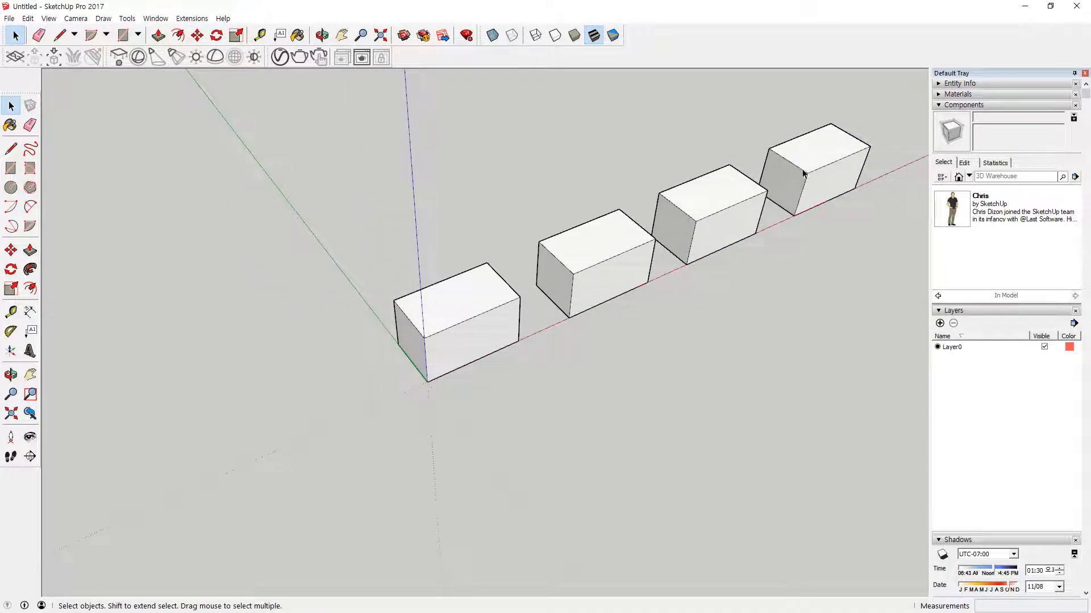
pyautogui.hotkey('ctrl', 'z')
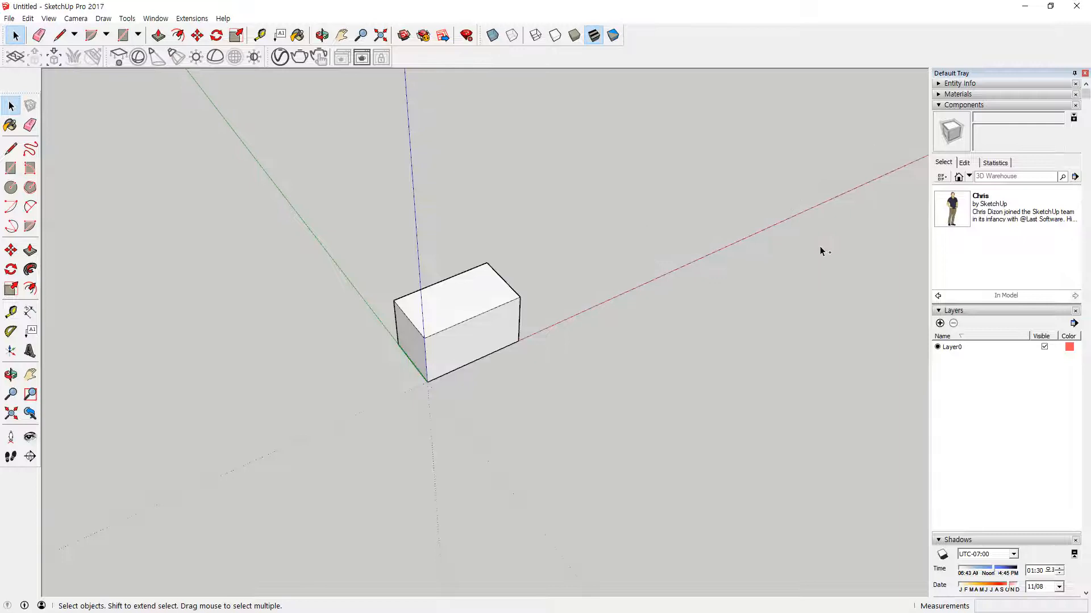
# Copy the box about 111 mm along the red axis from its origin corner, multiply the copy with *4, and undo the array.
pyautogui.moveTo(599, 192); pyautogui.dragTo(324, 455)
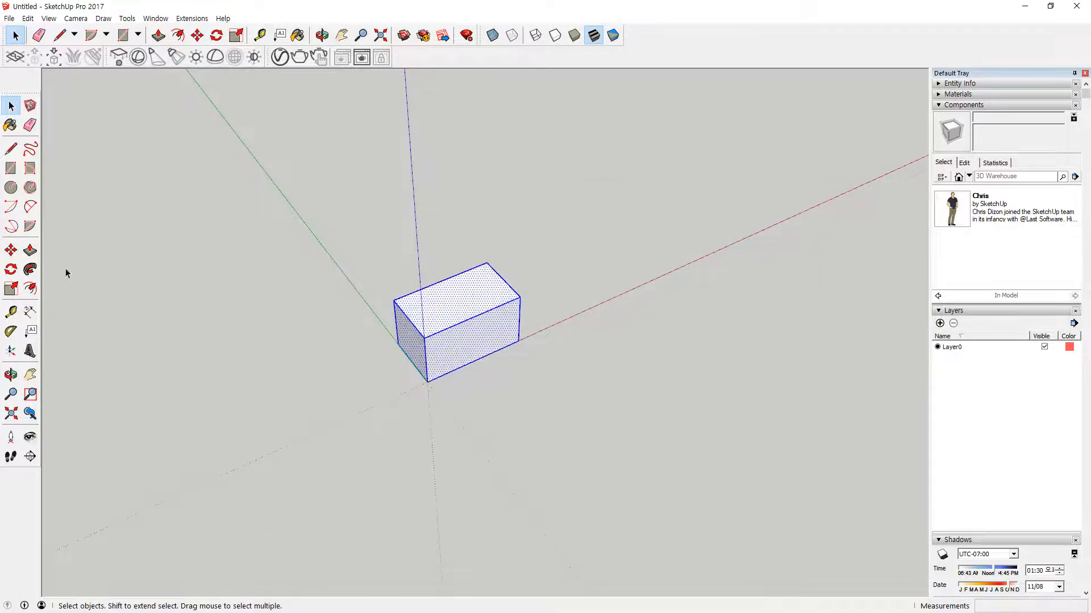
pyautogui.click(12, 252)
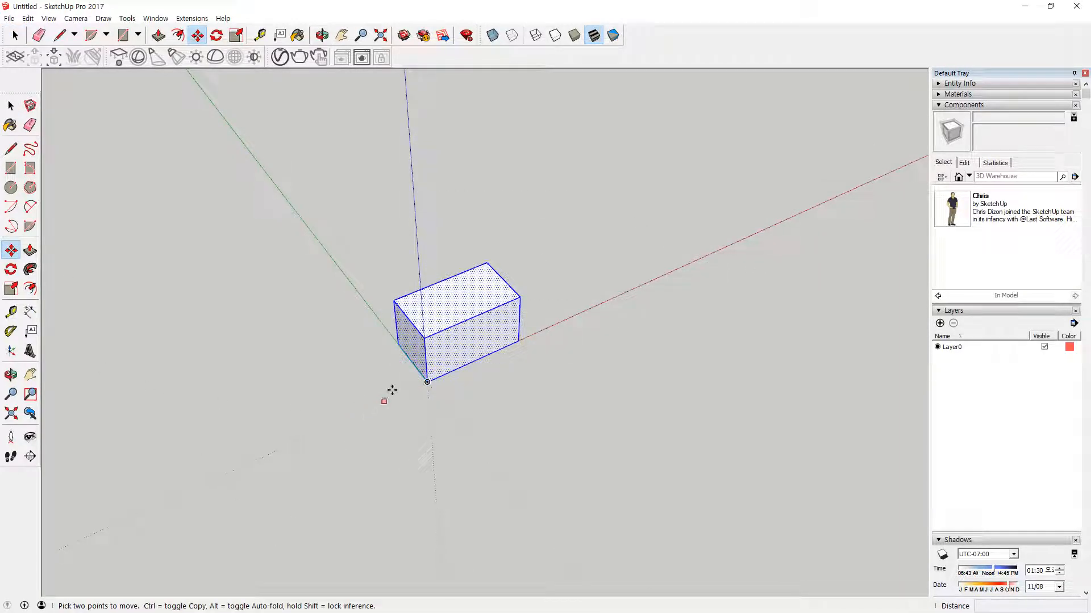
pyautogui.click(428, 381)
pyautogui.press('ctrl')
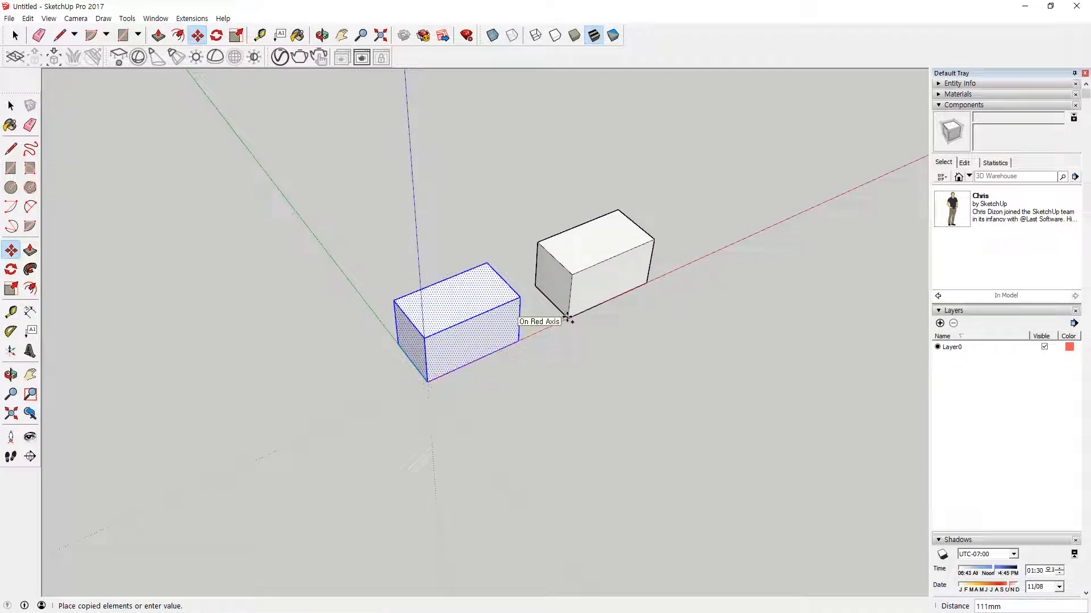
pyautogui.click(567, 317)
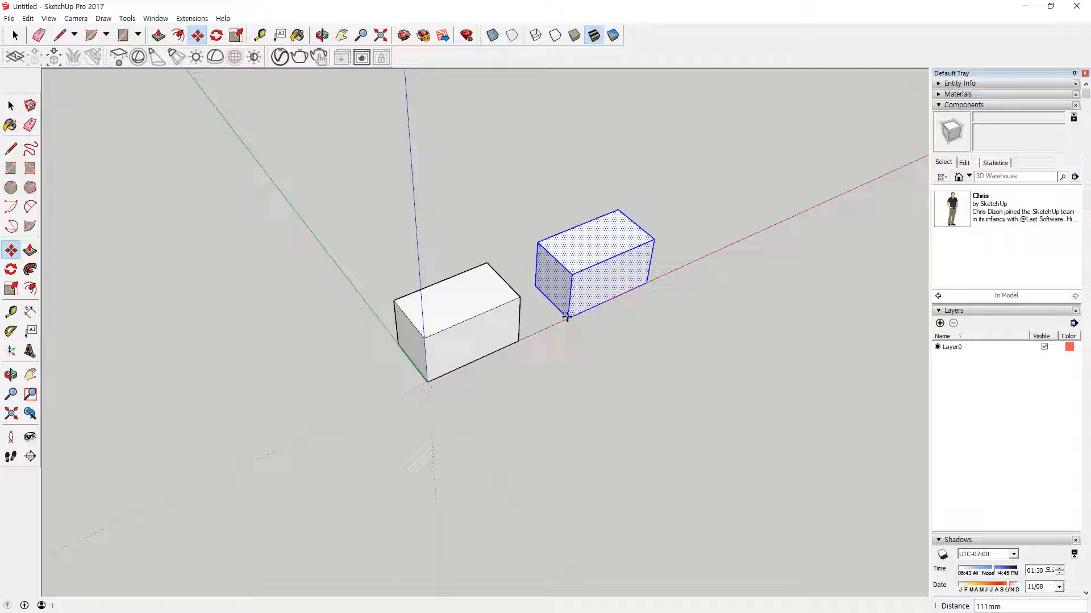
pyautogui.write('*4')
pyautogui.press('Return')
pyautogui.keyDown('shift'); pyautogui.moveTo(694, 312); pyautogui.dragTo(456, 419, button='middle'); pyautogui.keyUp('shift')
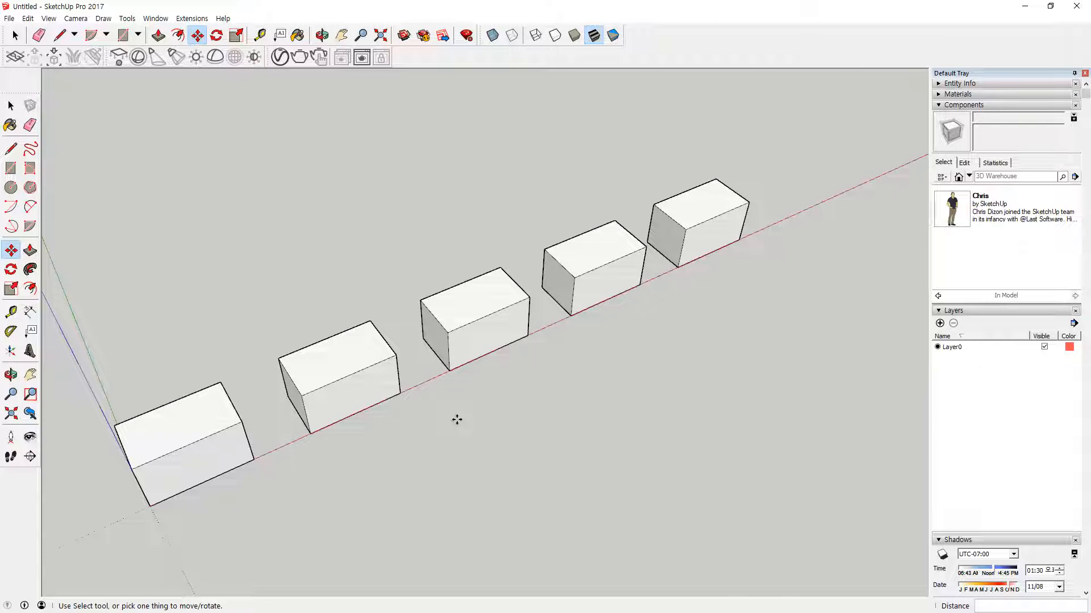
pyautogui.hotkey('ctrl', 'z')
# Copy the box about 106 mm along the red axis from its upper front corner, multiply it with *4, and undo the array.
pyautogui.press('space')
pyautogui.moveTo(334, 295); pyautogui.dragTo(68, 592)
pyautogui.click(10, 249)
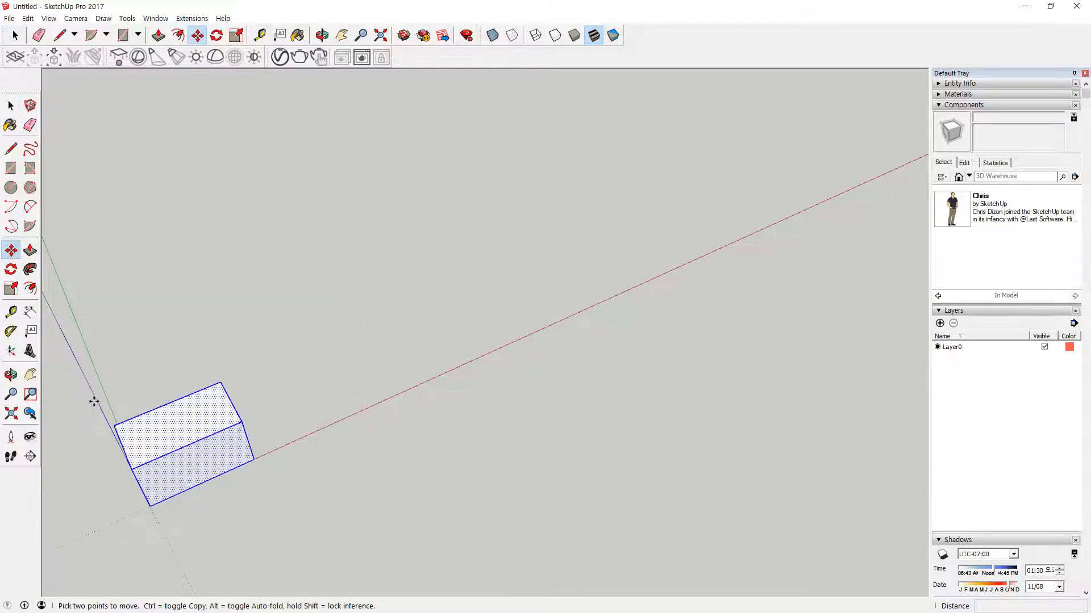
pyautogui.press('ctrl')
pyautogui.click(131, 468)
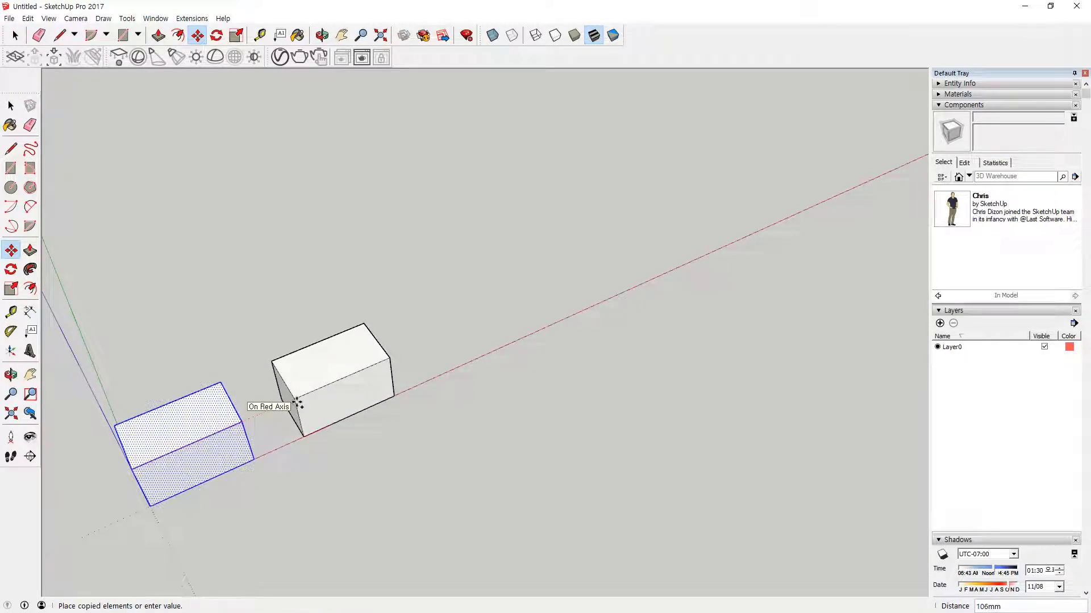
pyautogui.click(297, 403)
pyautogui.write('*4')
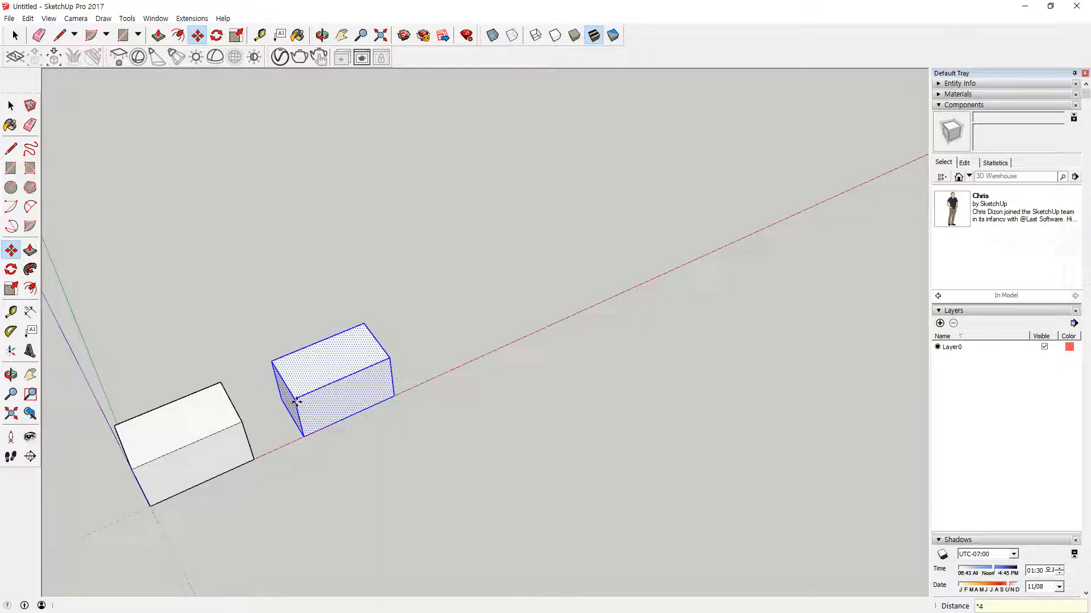
pyautogui.press('Return')
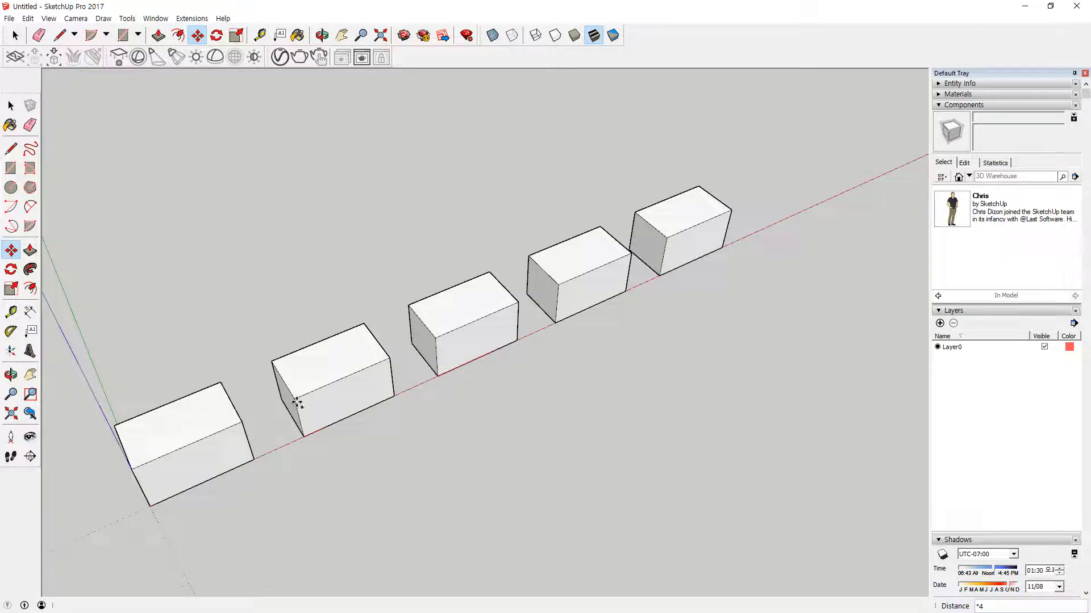
pyautogui.hotkey('ctrl', 'z')
# Copy the box about 407 mm along the red axis, divide the distance with /4 into evenly spaced copies, and undo the array.
pyautogui.press('space')
pyautogui.moveTo(290, 308); pyautogui.dragTo(54, 591)
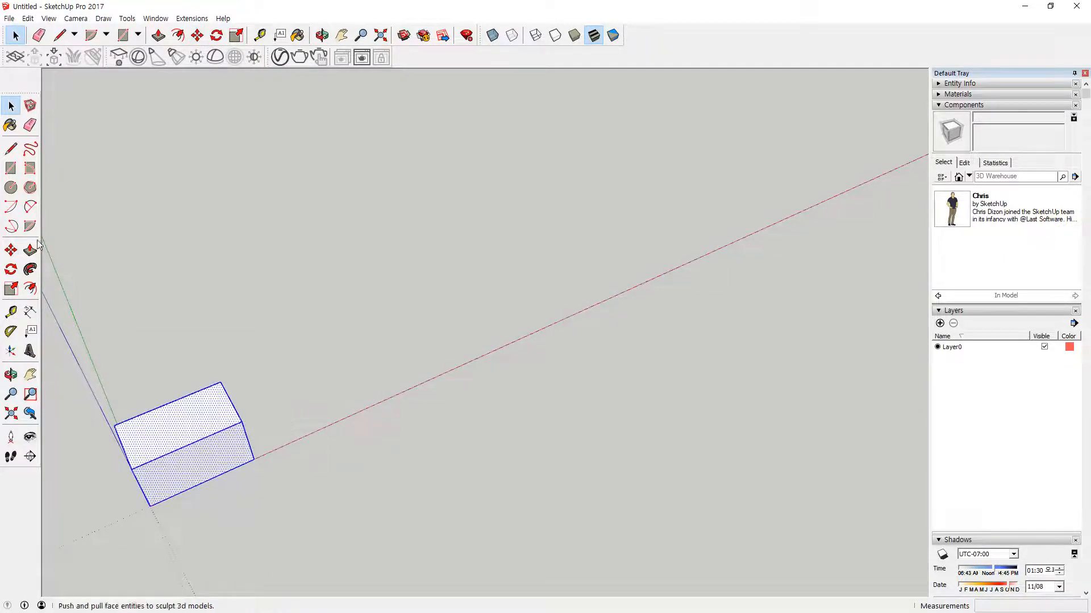
pyautogui.click(13, 250)
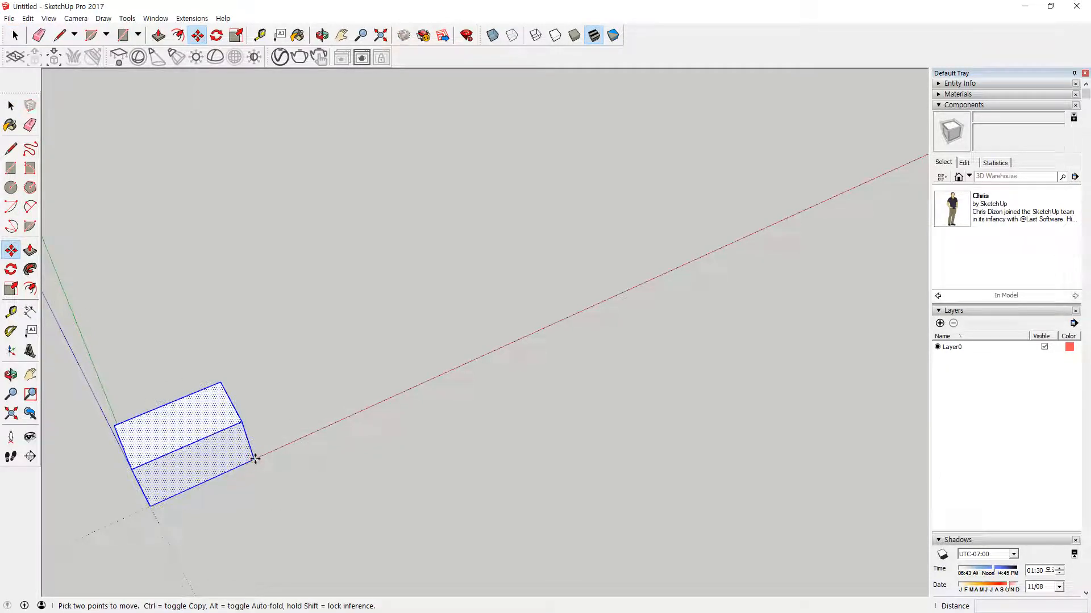
pyautogui.press('ctrl')
pyautogui.click(255, 459)
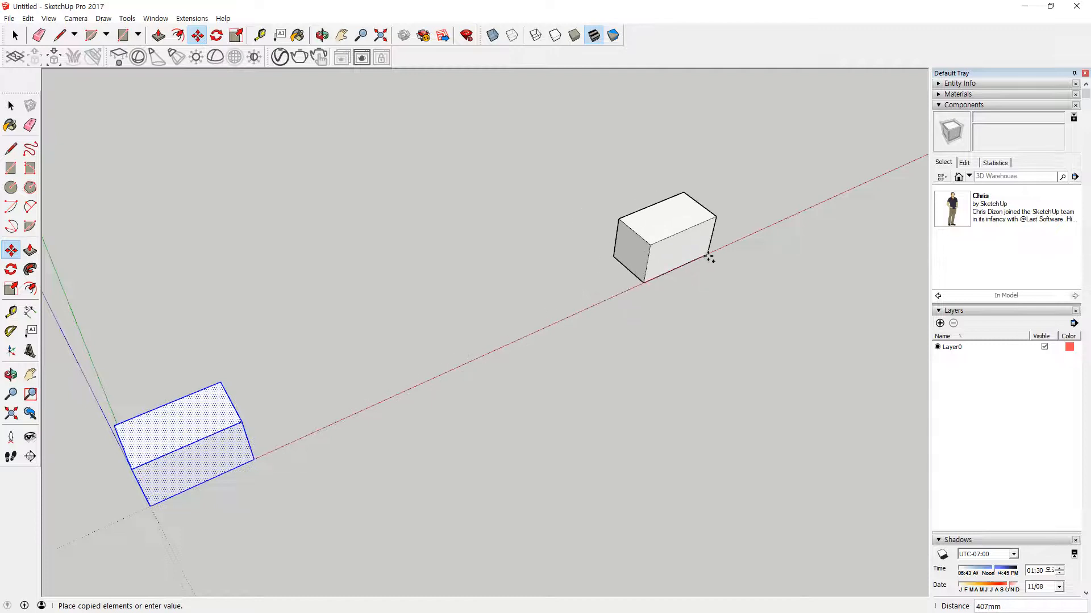
pyautogui.click(702, 258)
pyautogui.write('/4')
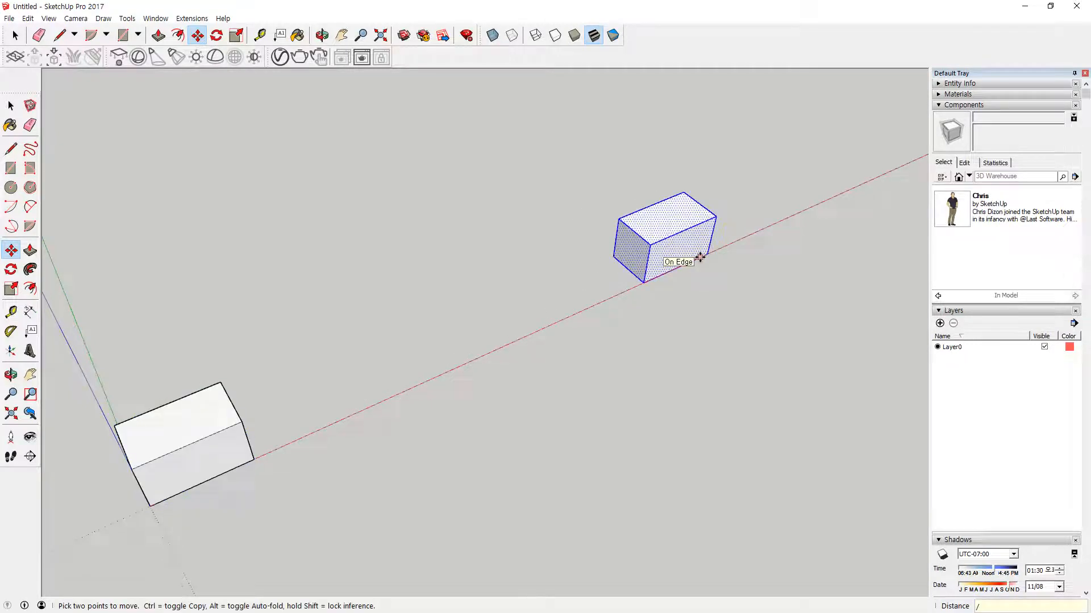
pyautogui.press('Return')
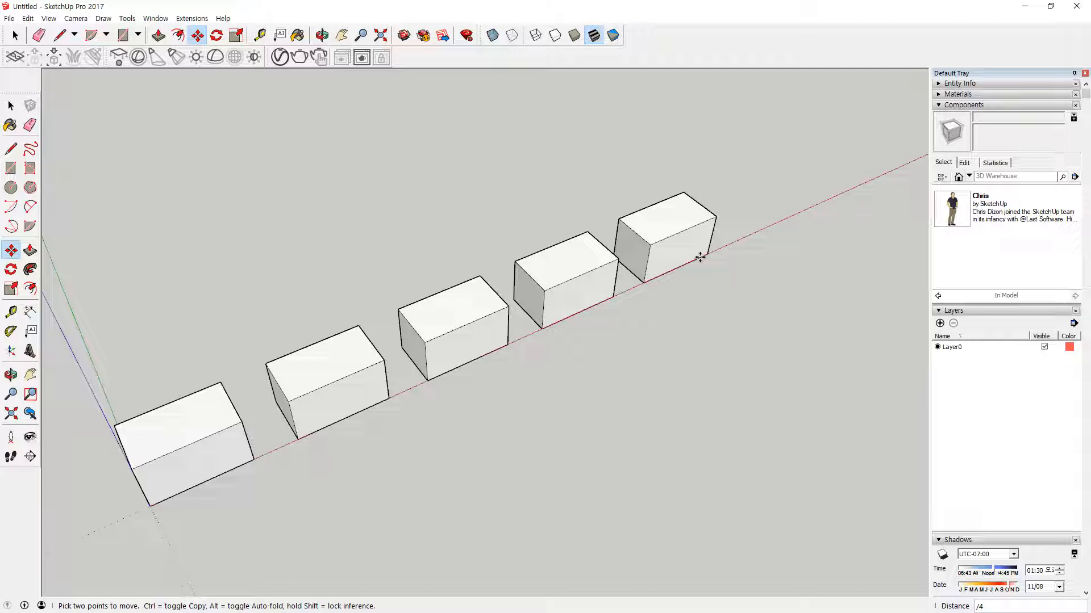
pyautogui.hotkey('ctrl', 'z')
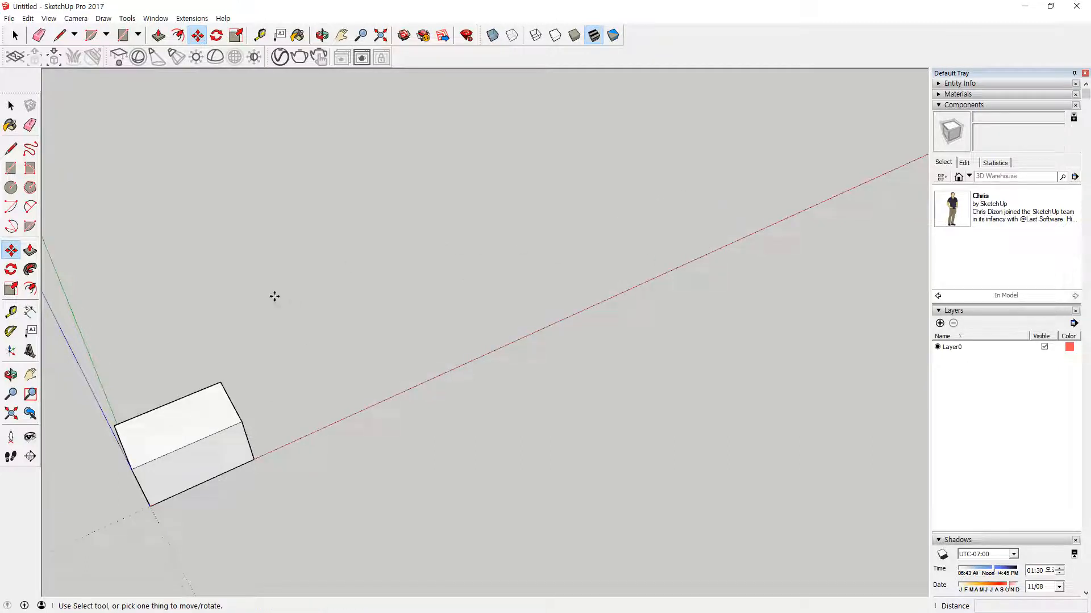
# Select everything, copy the box about 111 mm along the red axis, repeat the copy with *4, and undo the array.
pyautogui.press('space')
pyautogui.hotkey('ctrl', 'a')
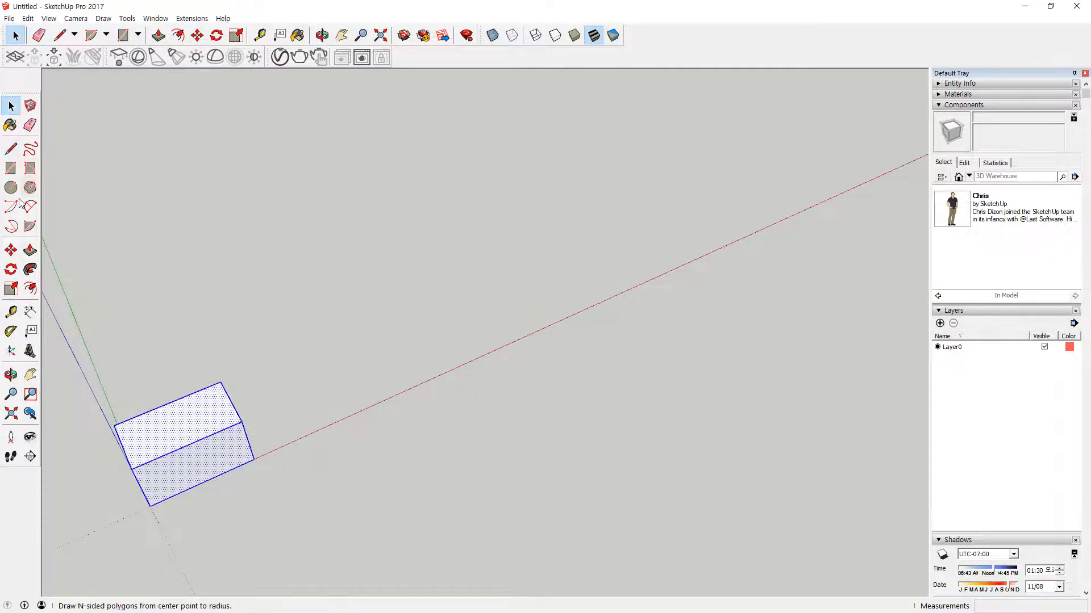
pyautogui.click(11, 249)
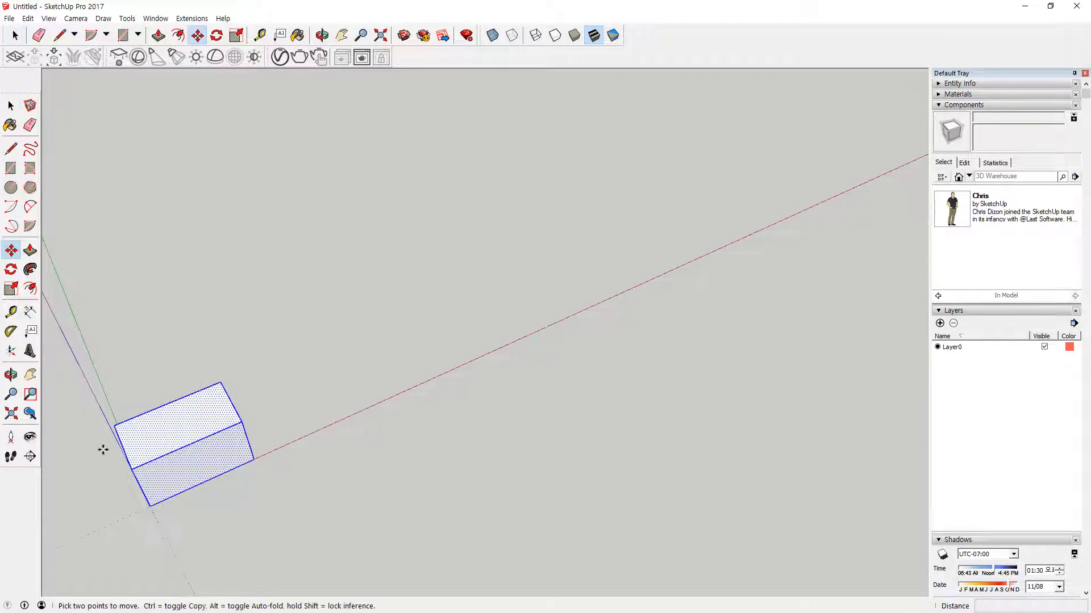
pyautogui.click(150, 503)
pyautogui.press('ctrl')
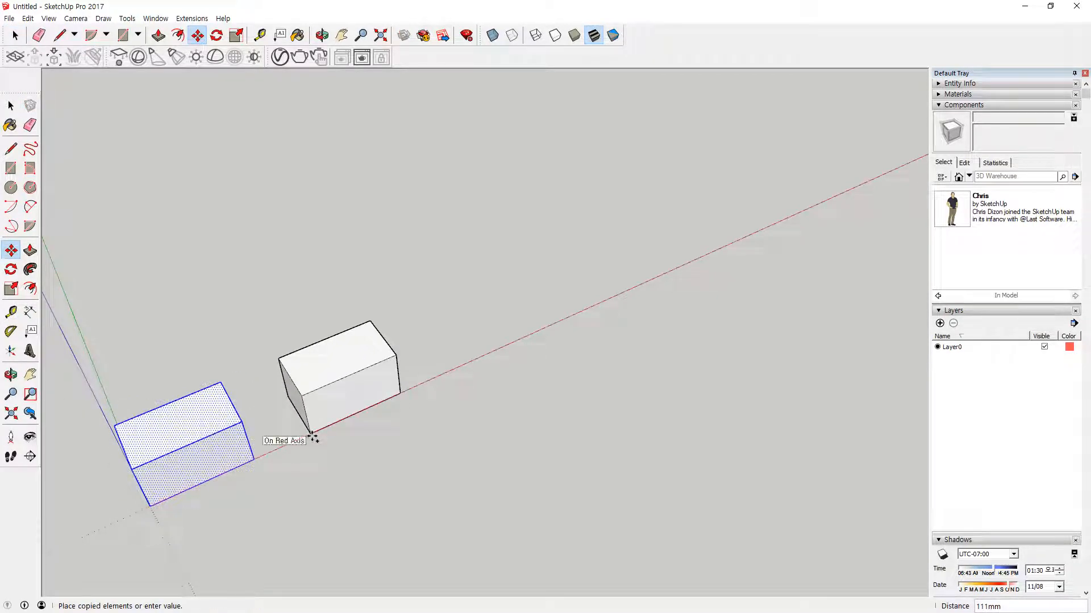
pyautogui.click(313, 437)
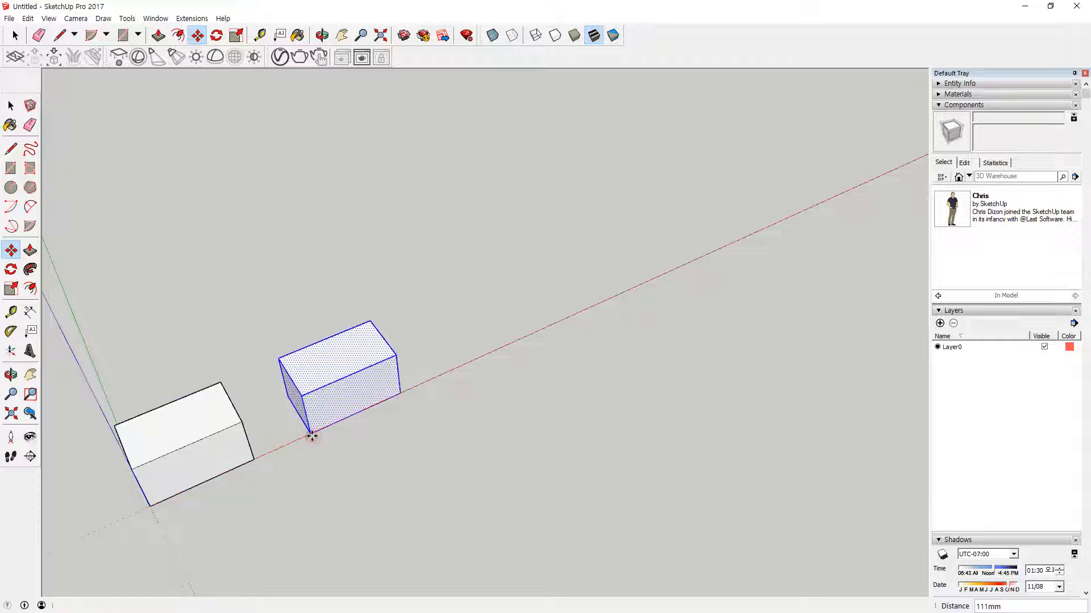
pyautogui.moveTo(152, 516)
pyautogui.mouseDown()
pyautogui.moveTo(165, 524)
pyautogui.moveTo(306, 455)
pyautogui.moveTo(290, 455)
pyautogui.moveTo(309, 465)
pyautogui.mouseUp()
pyautogui.press('Escape')
pyautogui.write('*')
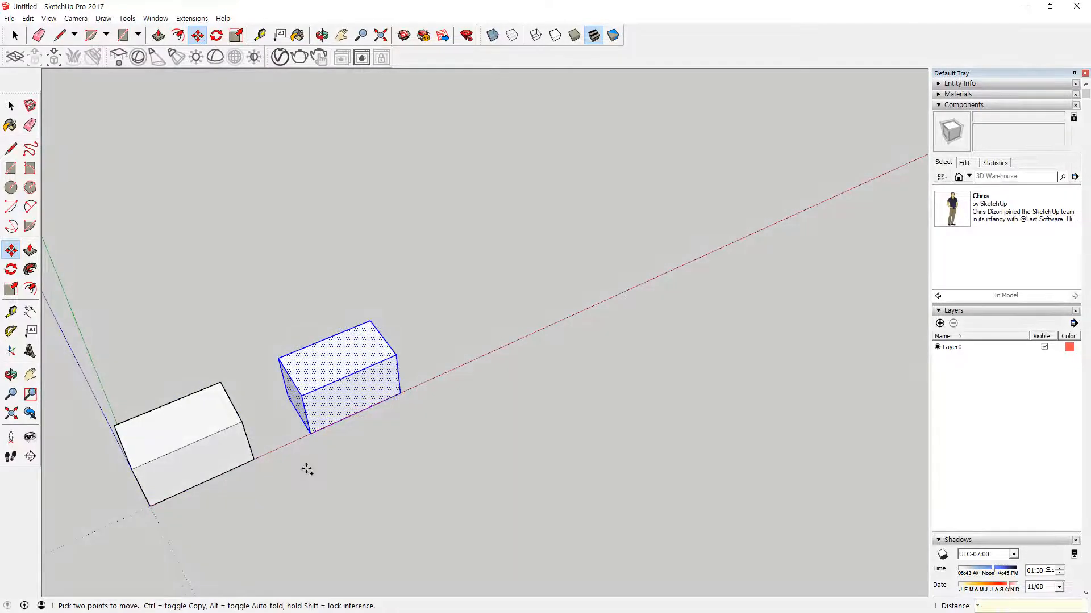
pyautogui.write('4')
pyautogui.press('Return')
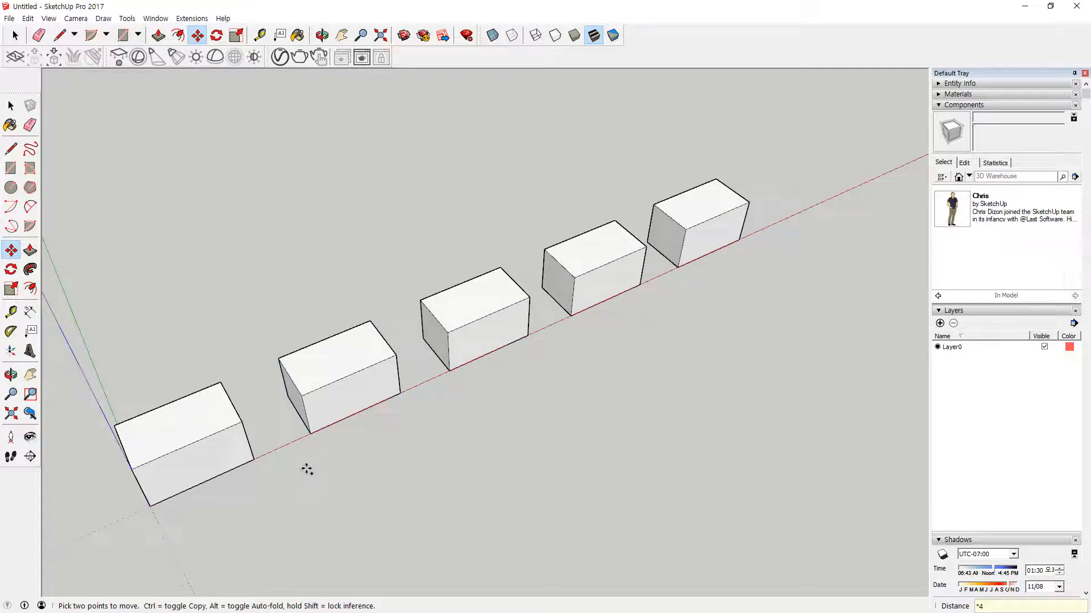
pyautogui.hotkey('ctrl', 'z')
# Select the whole box and copy it about 442 mm along the red axis from its lower corner on that axis.
pyautogui.press('space')
pyautogui.moveTo(299, 324); pyautogui.dragTo(57, 594)
pyautogui.press('m')
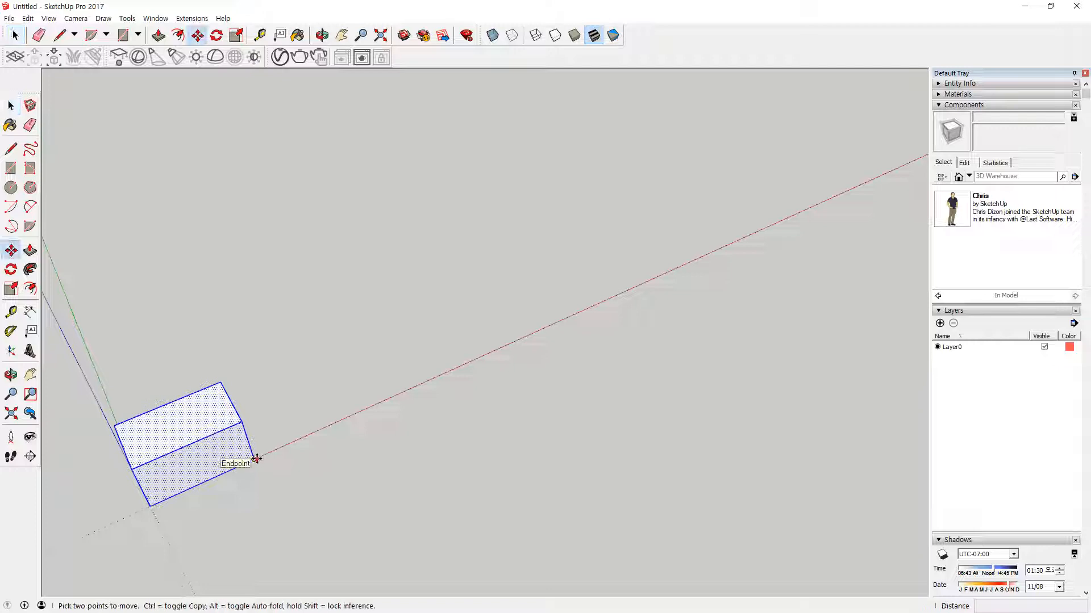
pyautogui.press('ctrl')
pyautogui.click(254, 458)
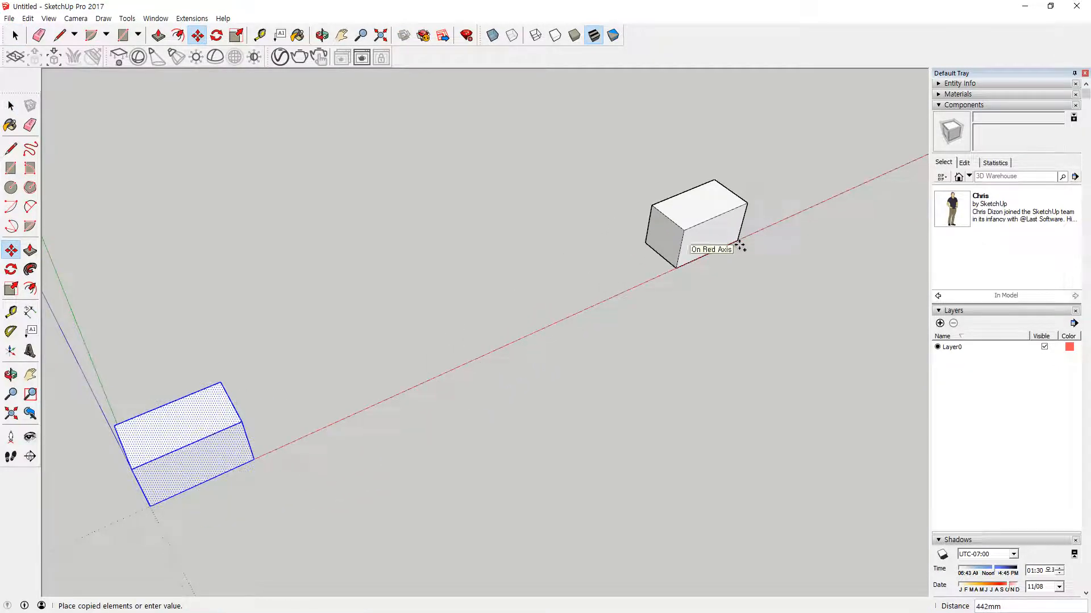
pyautogui.click(740, 246)
pyautogui.moveTo(221, 480)
pyautogui.mouseDown()
pyautogui.moveTo(670, 455)
pyautogui.moveTo(717, 275)
pyautogui.moveTo(798, 309)
pyautogui.mouseUp()
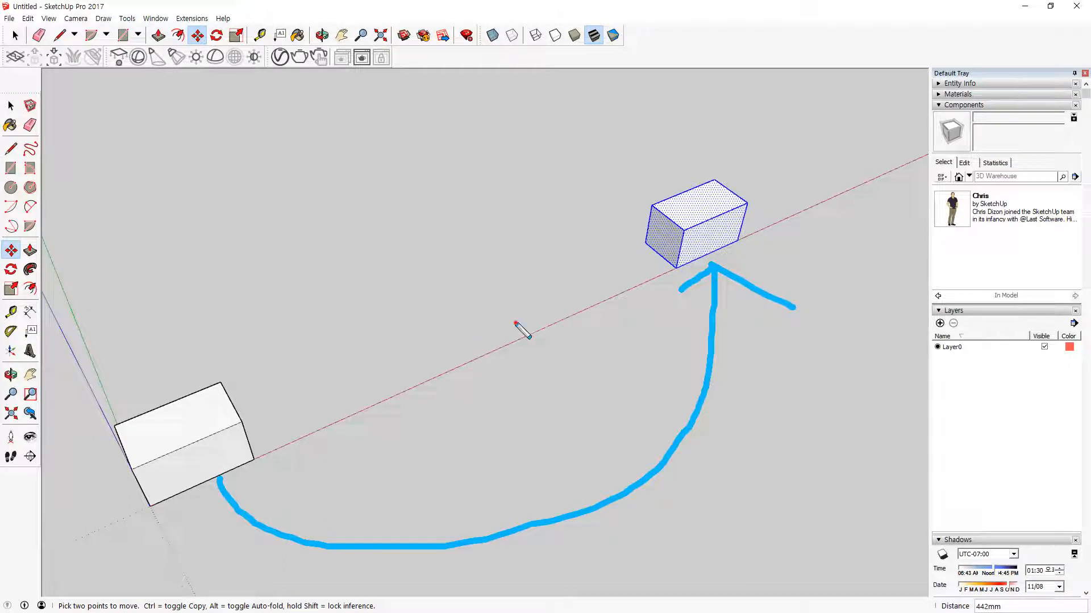
pyautogui.moveTo(513, 314); pyautogui.dragTo(538, 329)
pyautogui.moveTo(453, 376); pyautogui.dragTo(415, 386)
pyautogui.moveTo(348, 414); pyautogui.dragTo(379, 438)
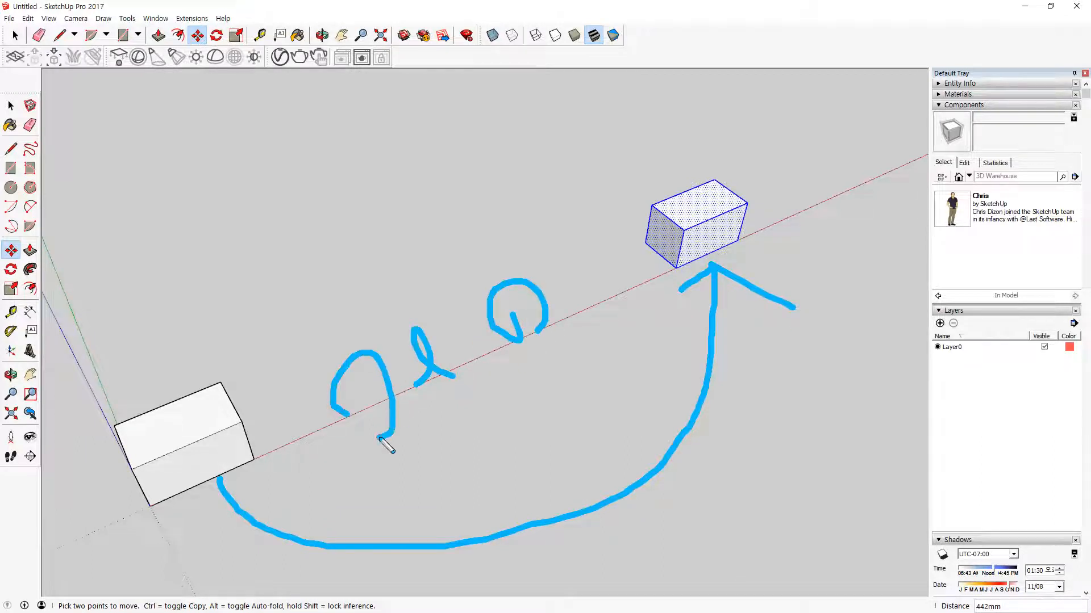
pyautogui.press('Escape')
# Divide the copy distance with /4 into evenly spaced boxes.
pyautogui.write('/')
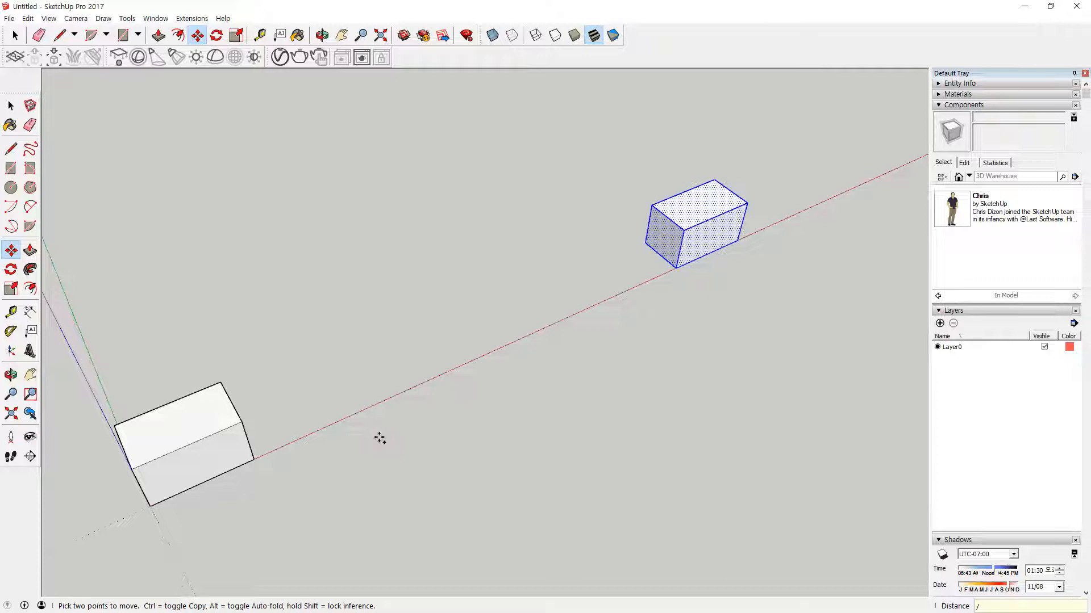
pyautogui.write('4')
pyautogui.press('Return')
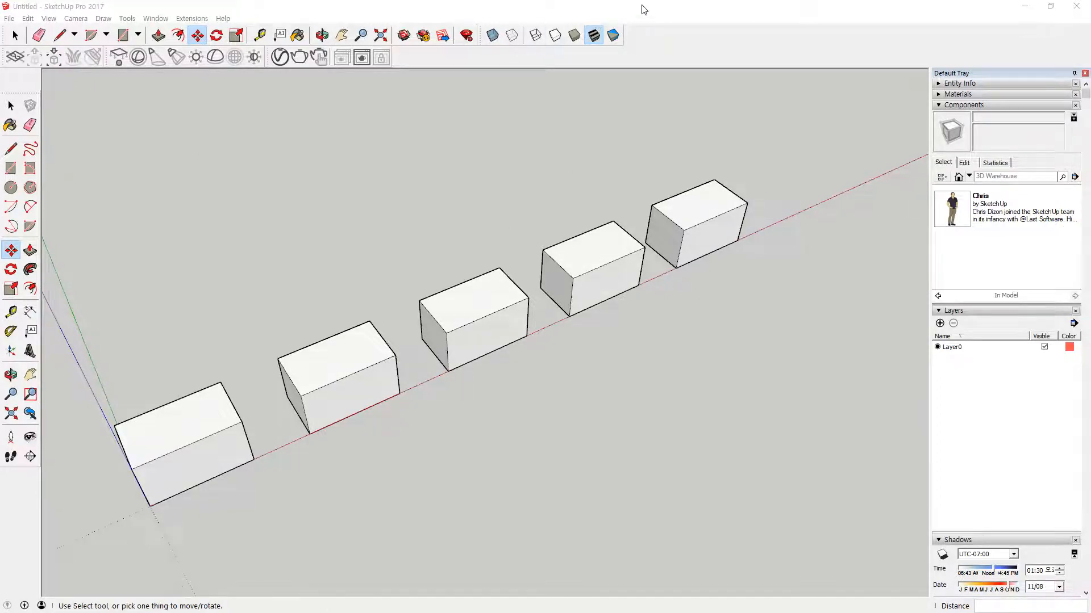
# Delete the box at the far end of the row on the red axis.
pyautogui.press('space')
pyautogui.moveTo(770, 157); pyautogui.dragTo(665, 299)
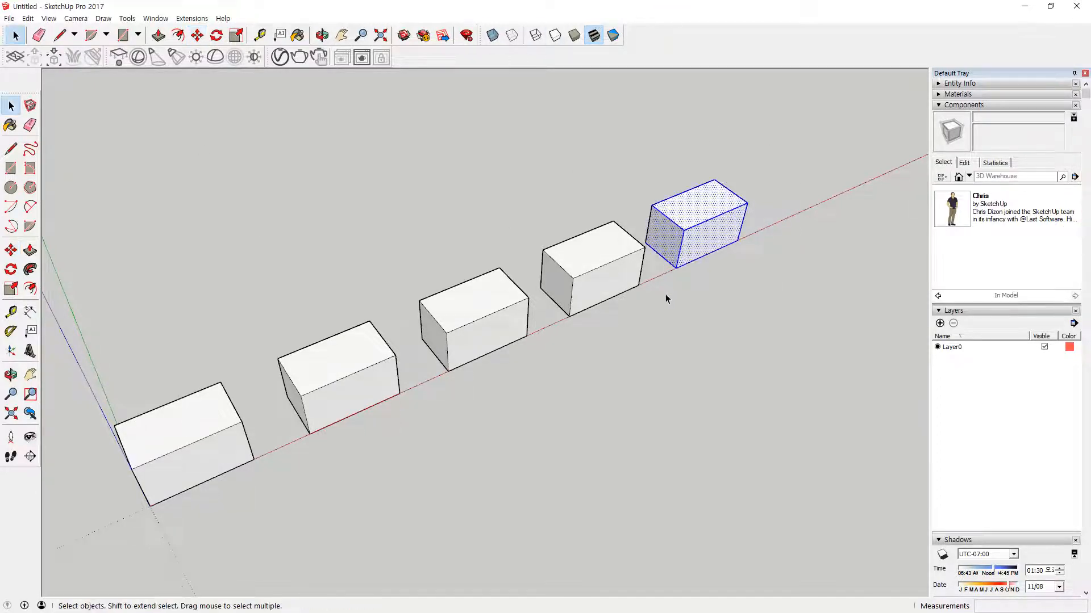
pyautogui.press('Delete')
pyautogui.moveTo(659, 210); pyautogui.dragTo(646, 214)
pyautogui.press('Delete')
# Select the remaining row of boxes, copy it about 98 mm along the green axis, and clear the selection.
pyautogui.moveTo(719, 158); pyautogui.dragTo(61, 552)
pyautogui.press('o')
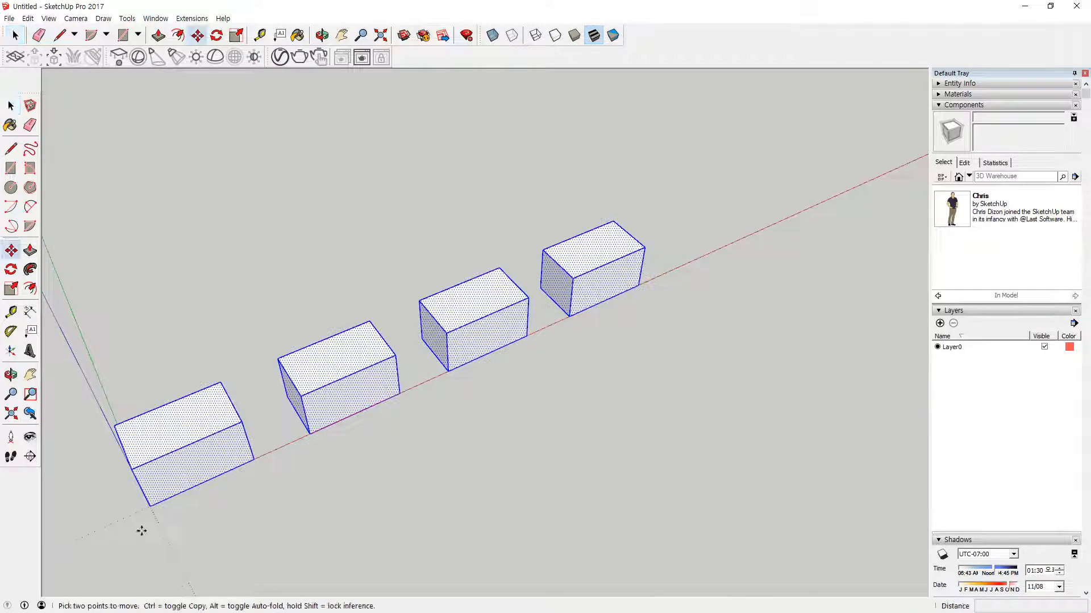
pyautogui.moveTo(151, 504); pyautogui.dragTo(282, 456)
pyautogui.moveTo(282, 456); pyautogui.dragTo(299, 463, button='middle')
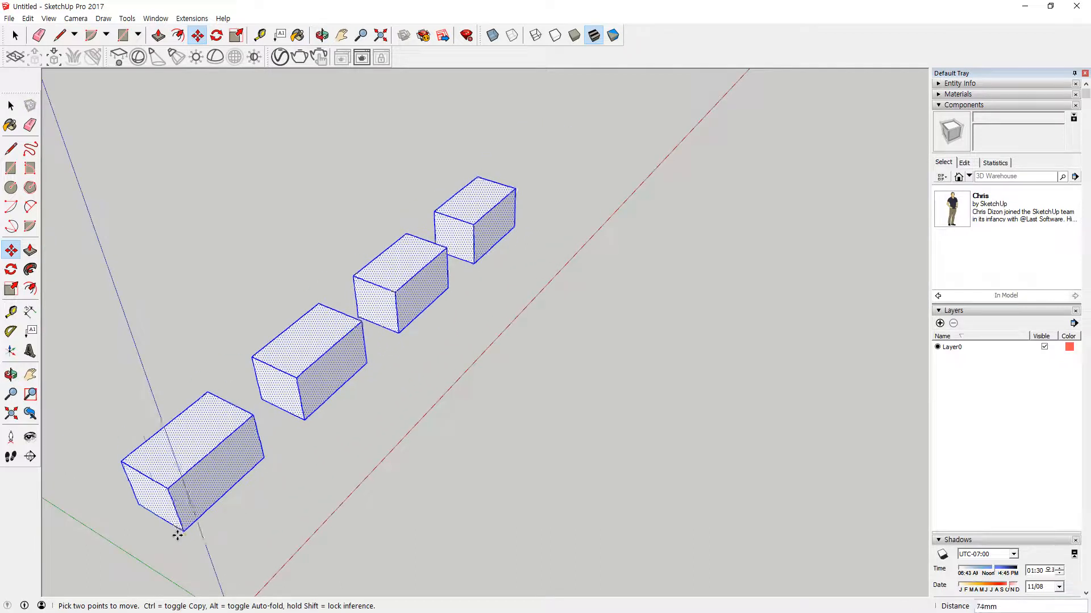
pyautogui.press('ctrl')
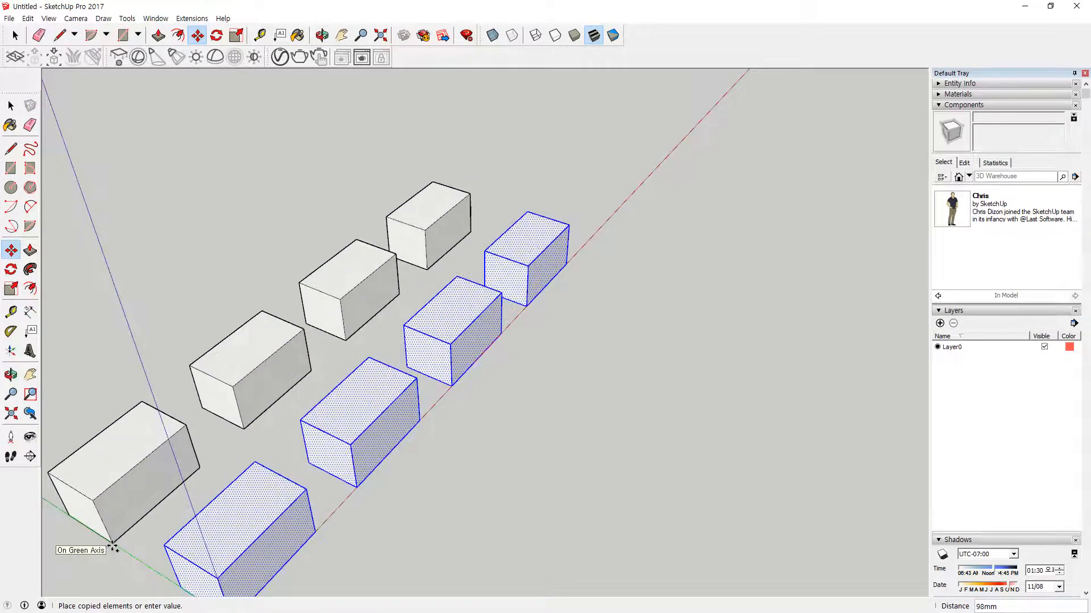
pyautogui.click(114, 546)
pyautogui.press('space')
pyautogui.click(196, 259)
pyautogui.moveTo(196, 260); pyautogui.dragTo(213, 263, button='middle')
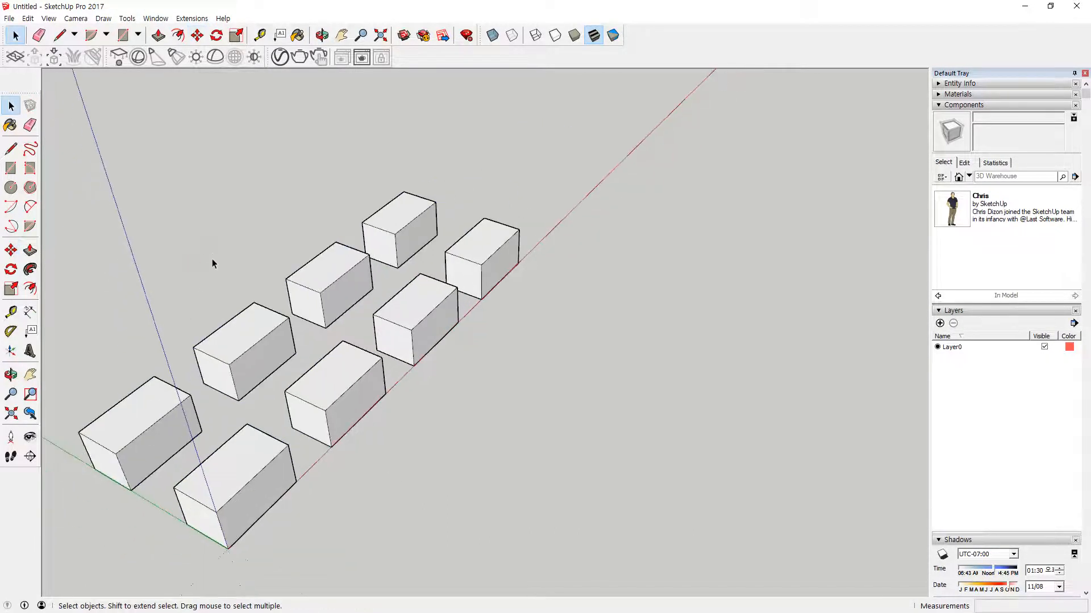
pyautogui.moveTo(234, 152)
pyautogui.mouseDown()
pyautogui.moveTo(261, 231)
pyautogui.moveTo(278, 227)
pyautogui.moveTo(281, 199)
pyautogui.mouseUp()
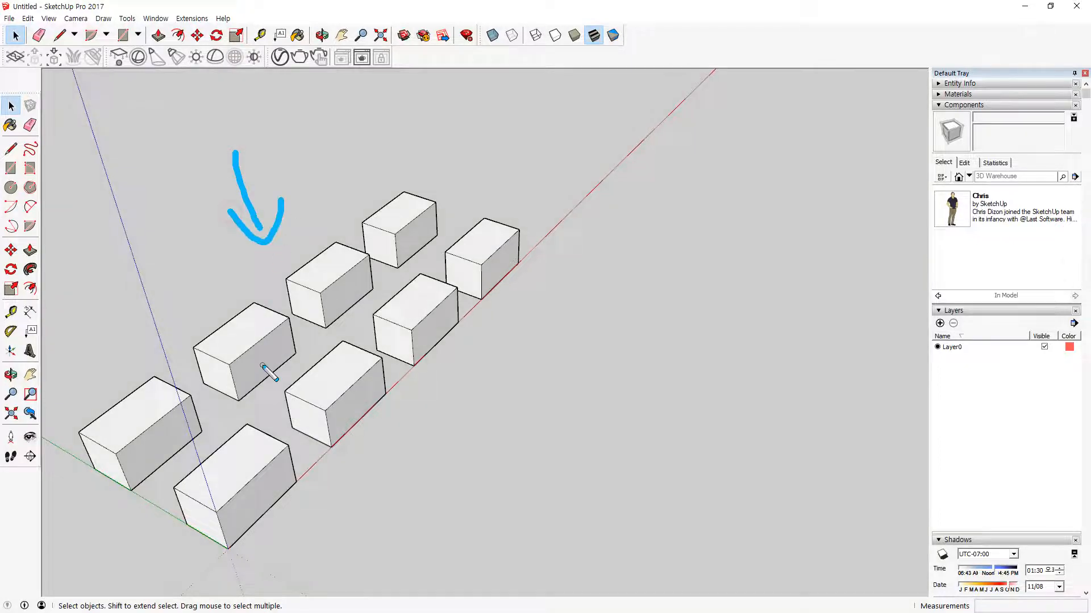
# Copy the near short top edge of a box in the new row 30 mm along its top face.
pyautogui.scroll(3, 453, 220)
pyautogui.moveTo(453, 220)
pyautogui.mouseDown(button='middle')
pyautogui.moveTo(489, 271)
pyautogui.moveTo(88, 326)
pyautogui.mouseUp(button='middle')
pyautogui.scroll(3, 589, 180)
pyautogui.moveTo(401, 336); pyautogui.dragTo(801, 250, button='middle')
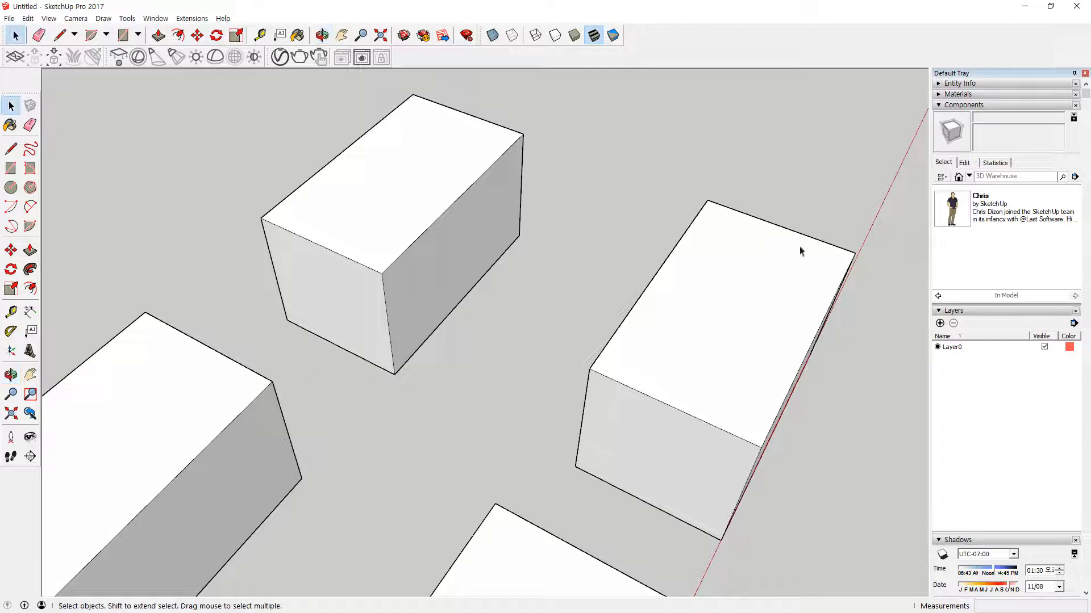
pyautogui.scroll(3, 344, 239)
pyautogui.scroll(2, 363, 285)
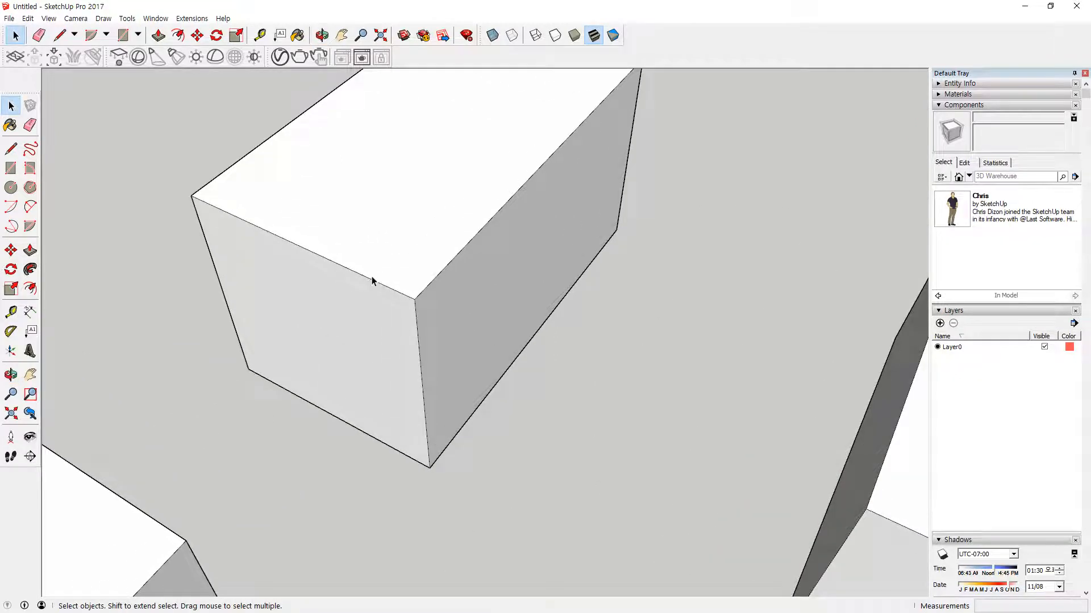
pyautogui.click(372, 282)
pyautogui.press('m')
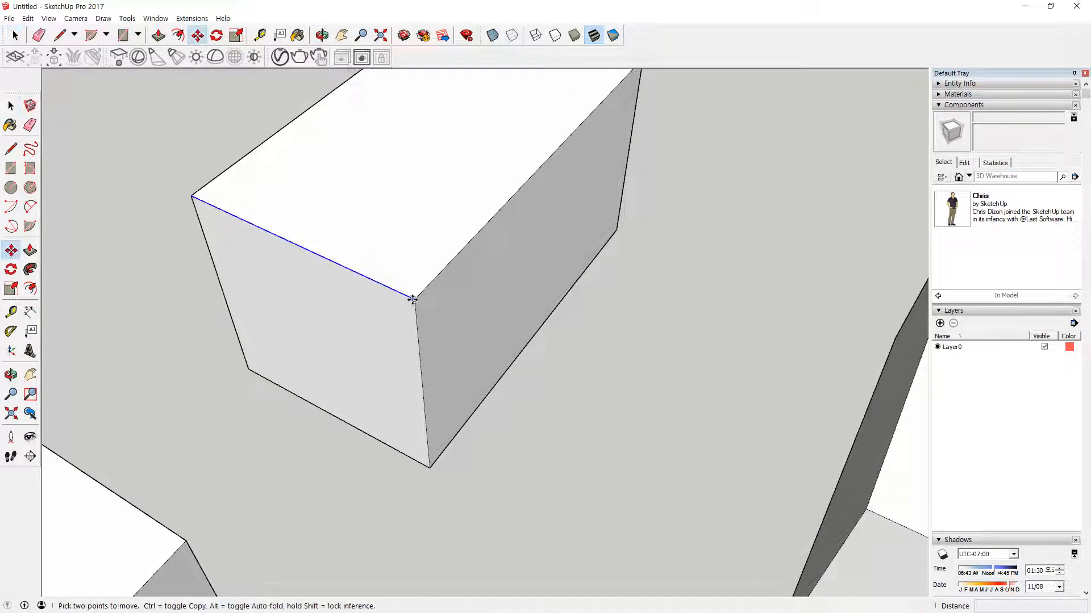
pyautogui.press('ctrl')
pyautogui.click(413, 297)
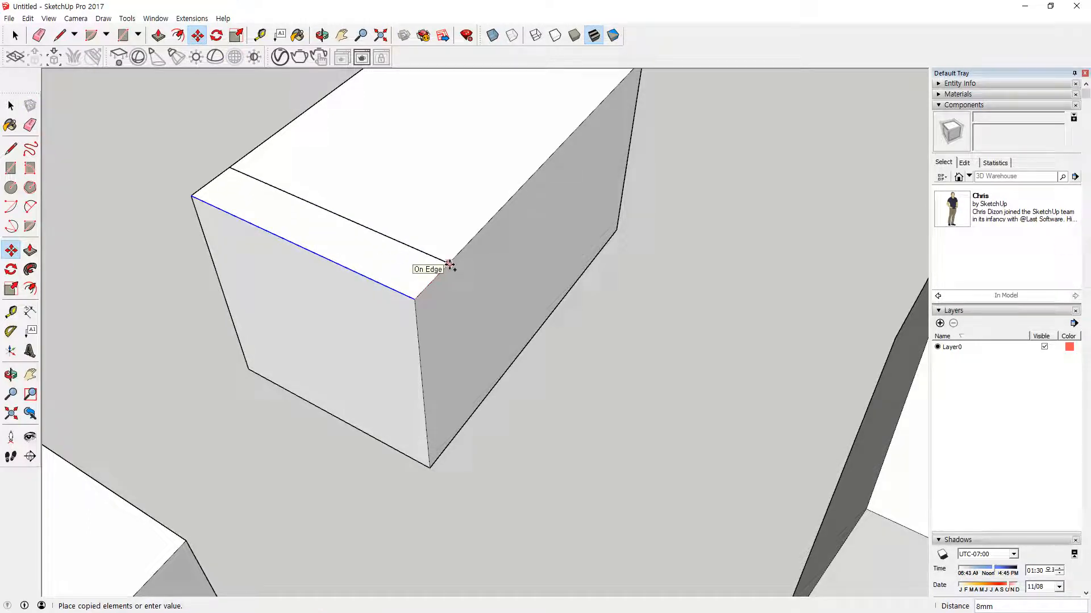
pyautogui.write('30')
pyautogui.press('Return')
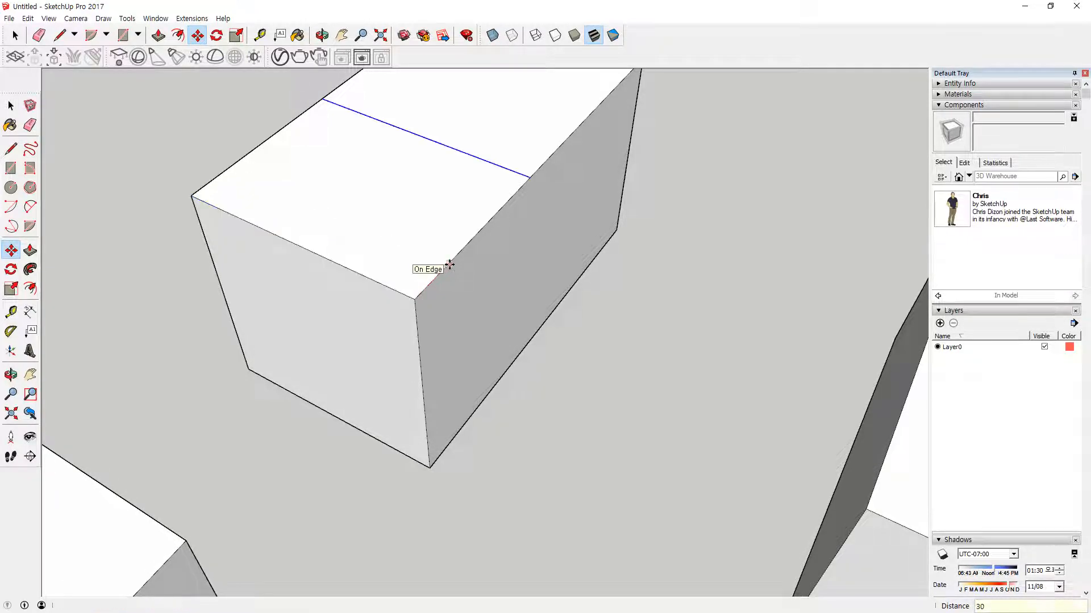
# Copy the same short top edge again, 20 mm along the box's top face.
pyautogui.press('space')
pyautogui.click(399, 295)
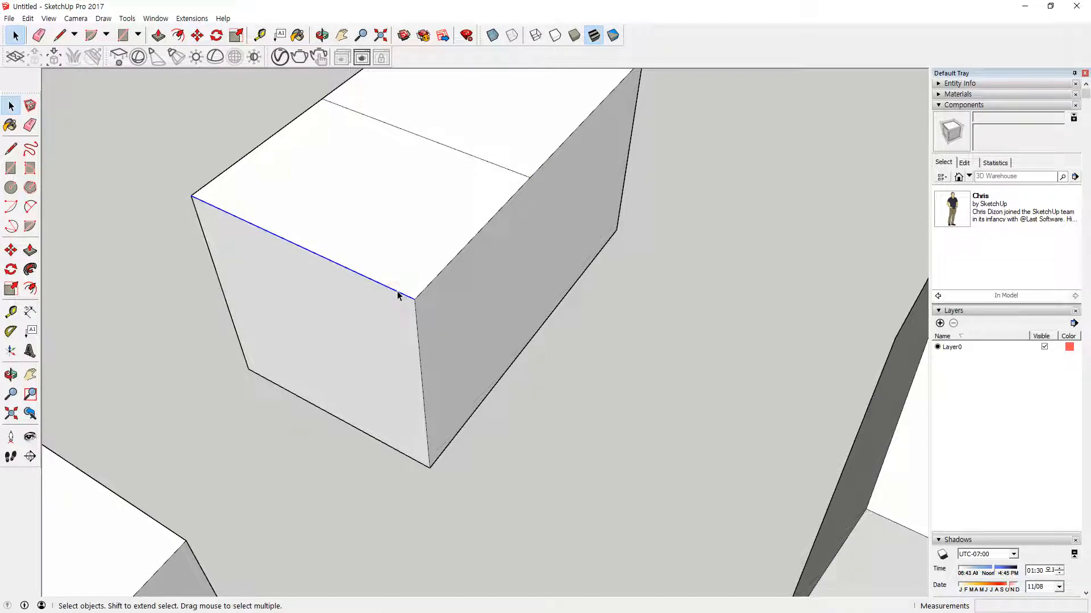
pyautogui.press('m')
pyautogui.click(415, 299)
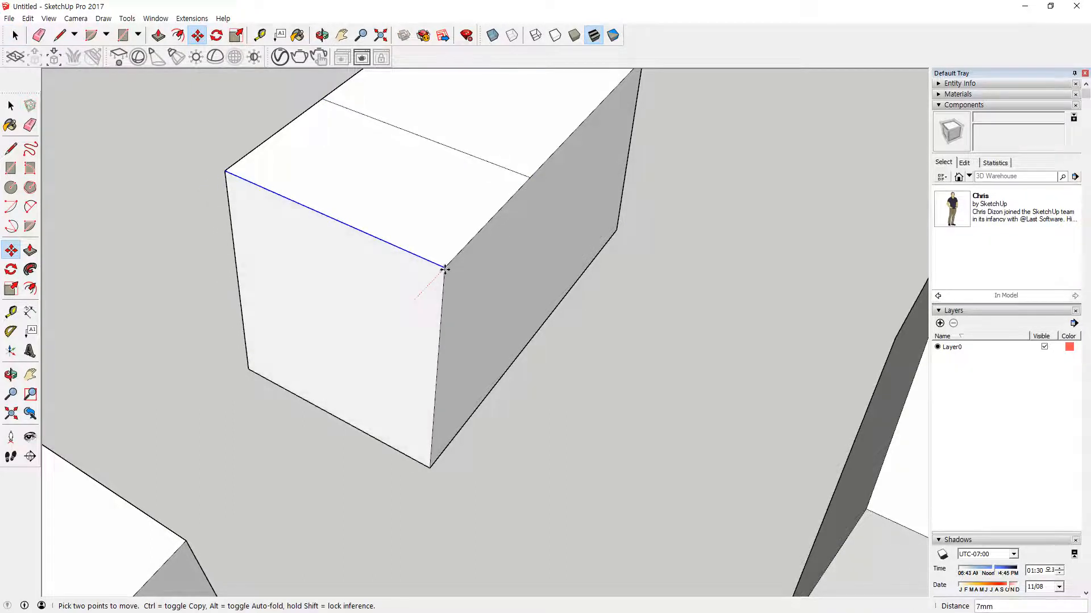
pyautogui.press('ctrl')
pyautogui.write('2')
pyautogui.press('Return')
# Draw a 10 mm line parallel to the red axis from the newer copied edge's midpoint to the other copied edge.
pyautogui.moveTo(509, 236)
pyautogui.mouseDown(button='middle')
pyautogui.moveTo(202, 233)
pyautogui.moveTo(657, 222)
pyautogui.moveTo(523, 244)
pyautogui.mouseUp(button='middle')
pyautogui.press('l')
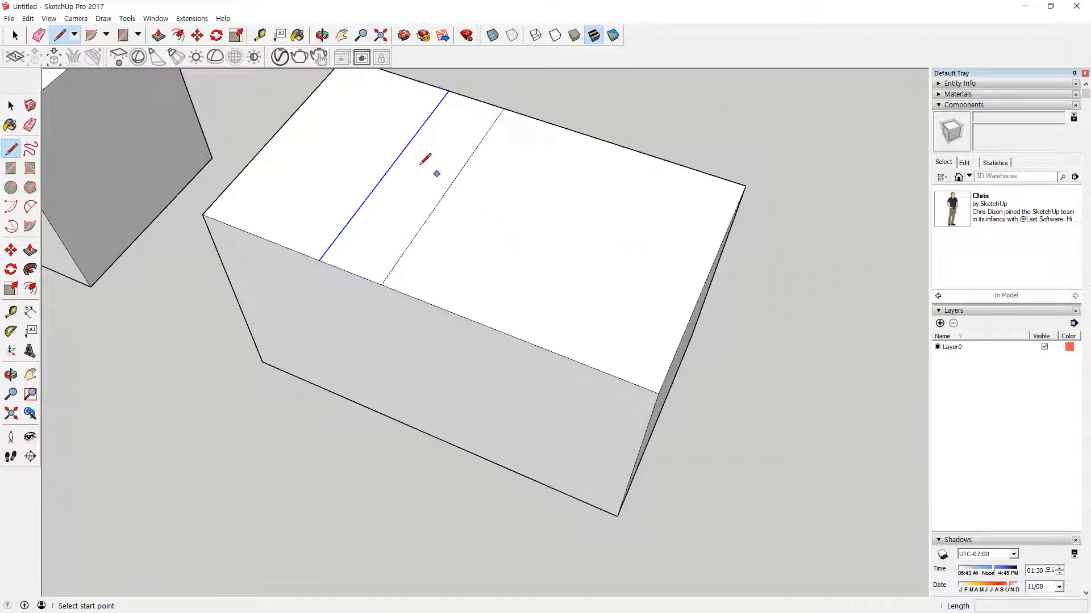
pyautogui.click(389, 169)
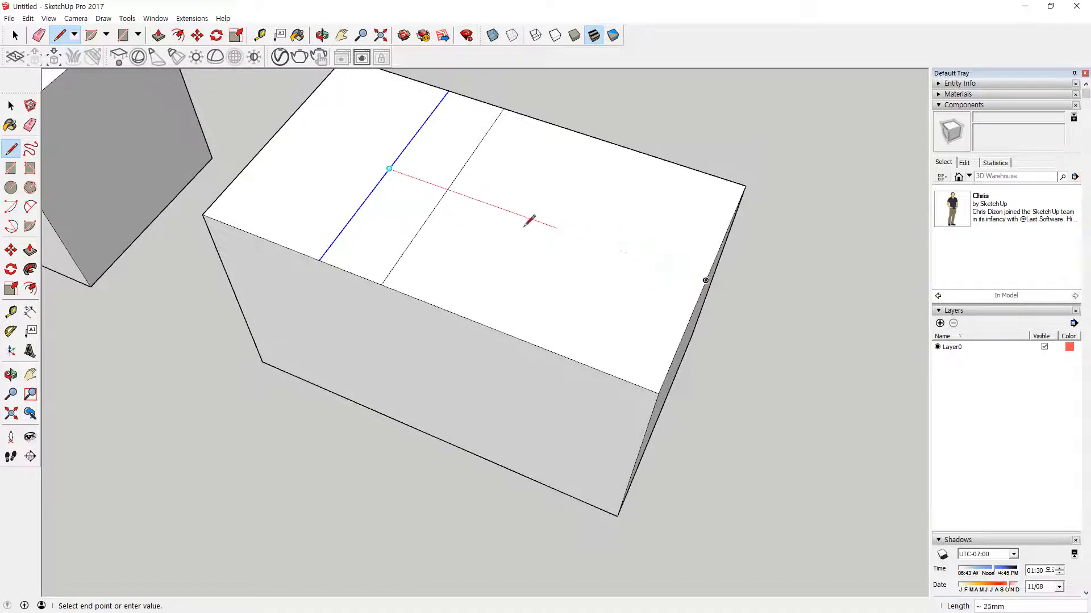
pyautogui.click(446, 189)
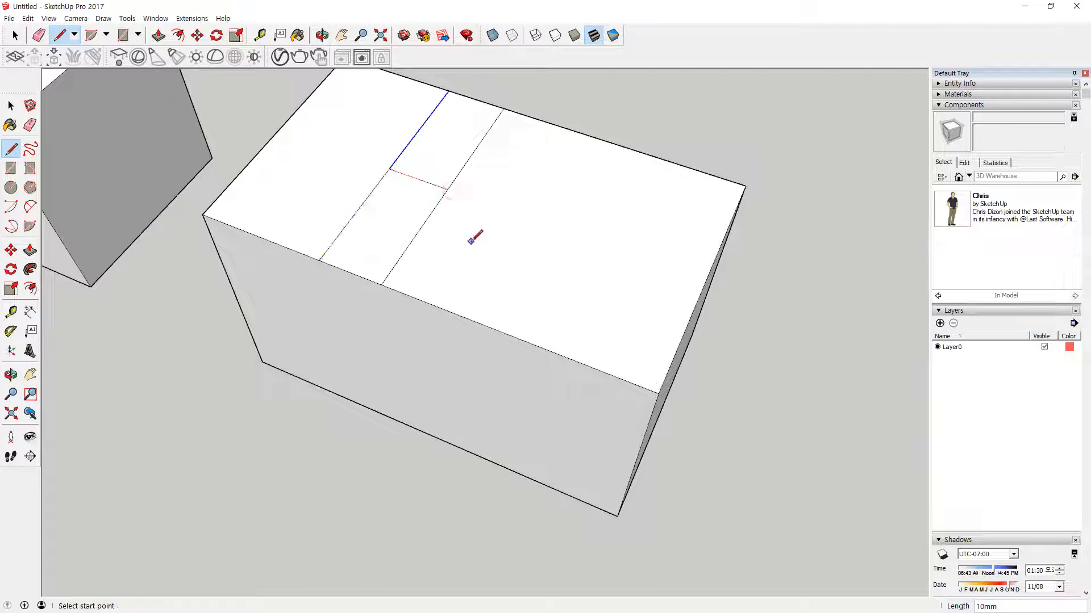
# Erase opposite halves of the two copied edges so a single stepped line divides the top face.
pyautogui.press('e')
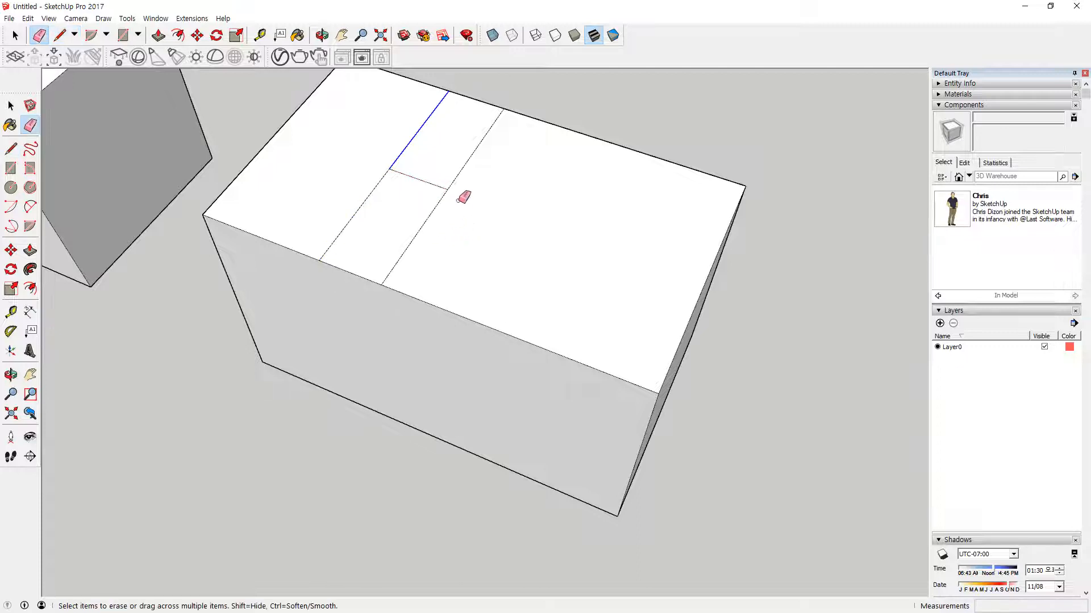
pyautogui.click(407, 135)
pyautogui.moveTo(377, 212)
pyautogui.mouseDown()
pyautogui.moveTo(423, 261)
pyautogui.moveTo(452, 268)
pyautogui.mouseUp()
# Try to push the larger part of the divided top face down 50 mm.
pyautogui.press('p')
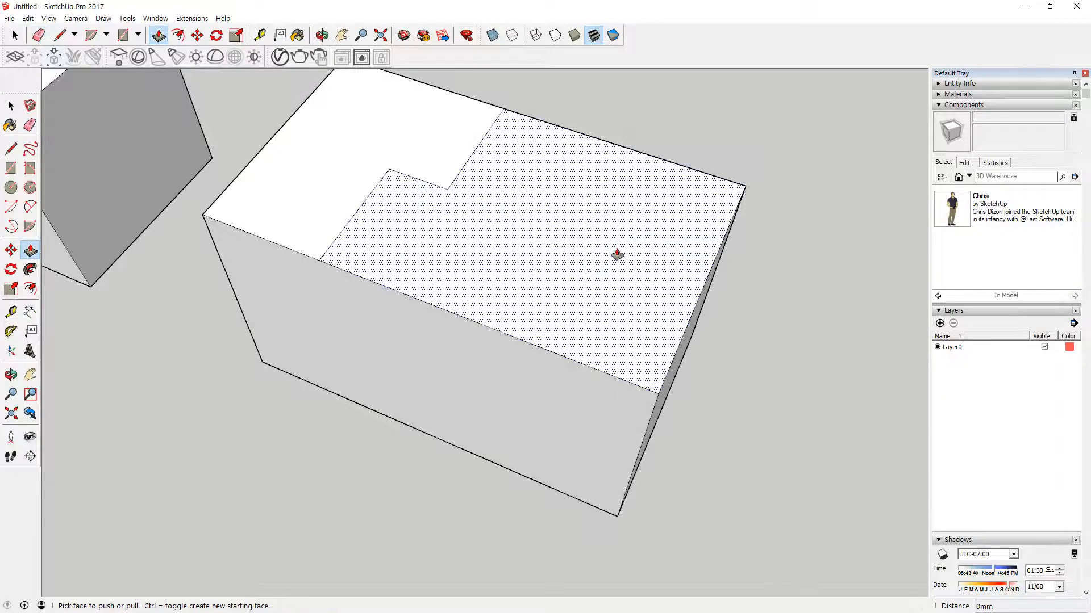
pyautogui.click(615, 250)
pyautogui.write('50')
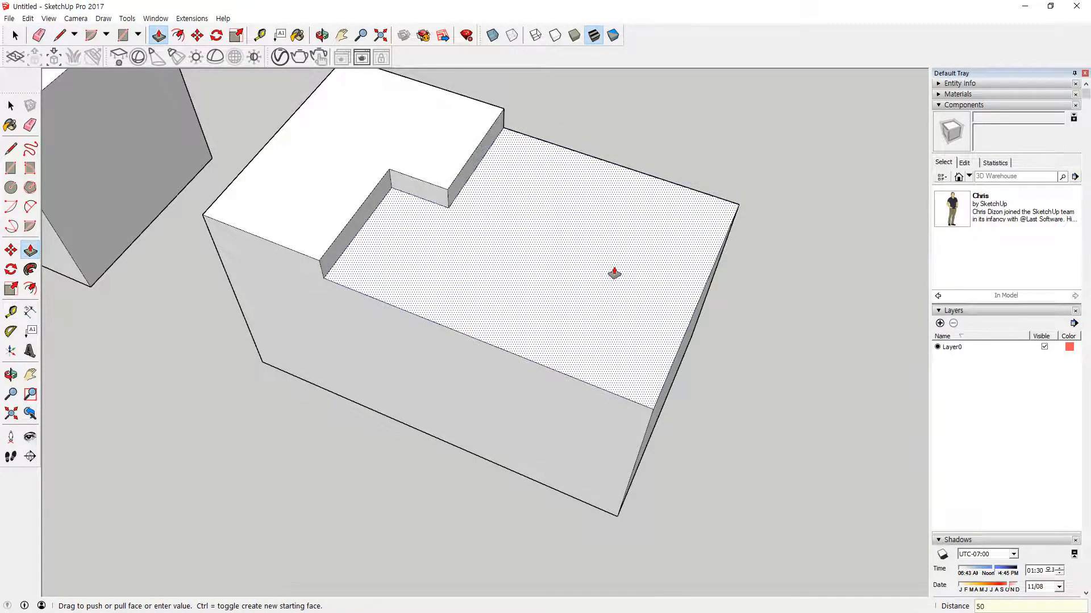
pyautogui.press('Return')
# Push the larger part of the divided top face down 20 mm.
pyautogui.moveTo(489, 372); pyautogui.dragTo(533, 214, button='middle')
pyautogui.click(548, 190)
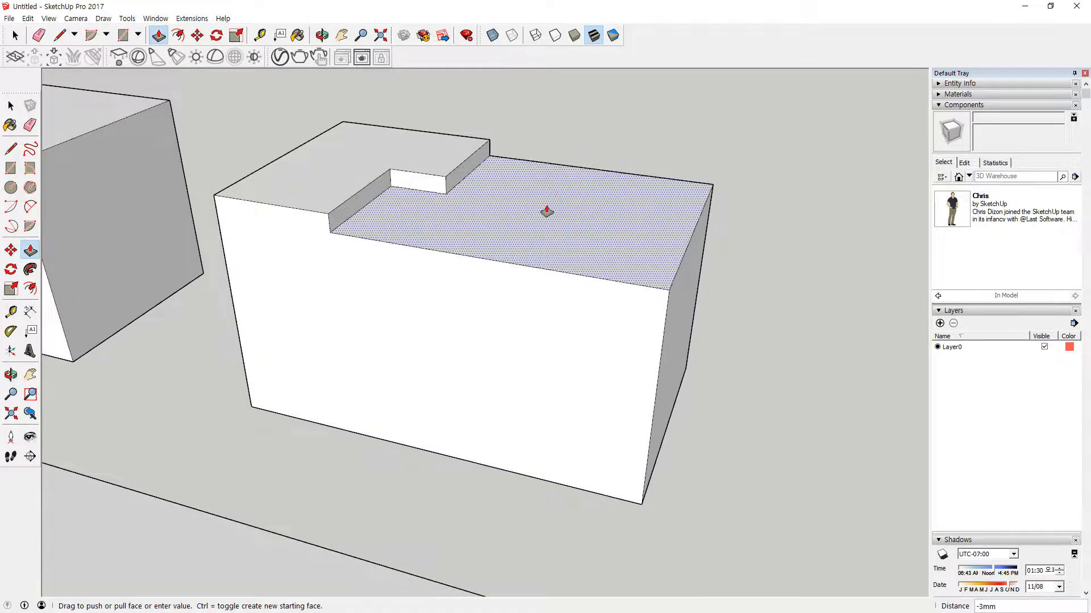
pyautogui.press('Return')
pyautogui.moveTo(734, 364); pyautogui.dragTo(711, 429, button='middle')
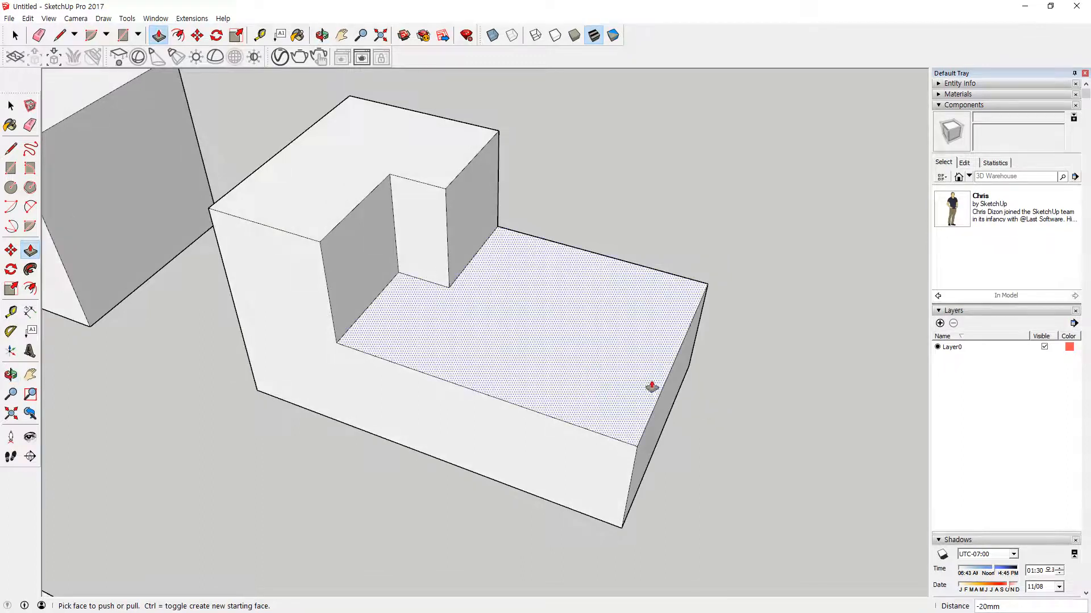
# Draw a line on the lowered face from the foot of the step's protruding corner, parallel to the red axis.
pyautogui.press('l')
pyautogui.click(449, 288)
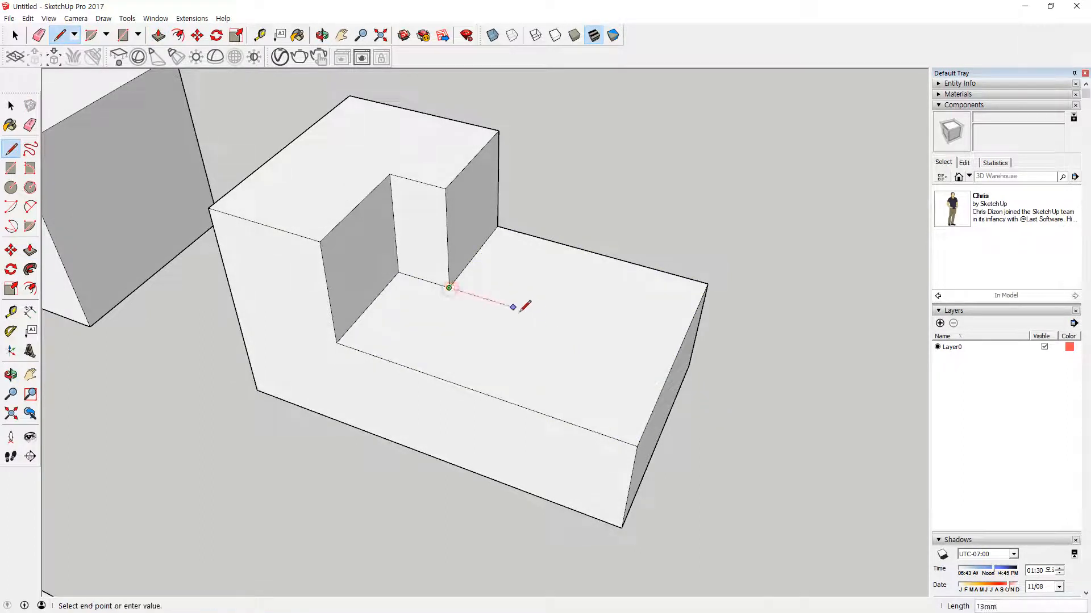
pyautogui.click(557, 320)
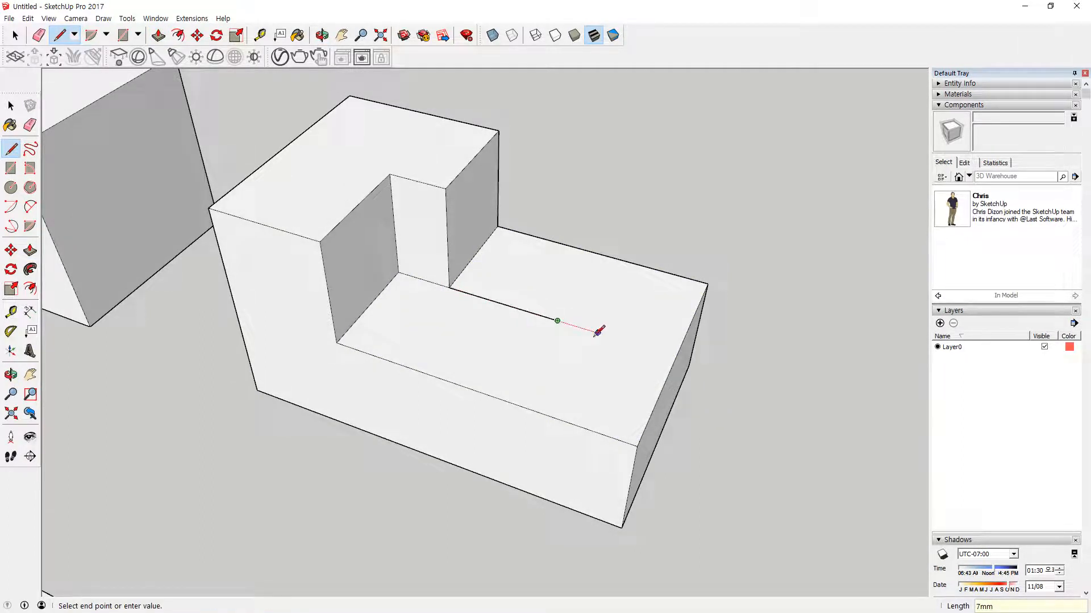
pyautogui.press('space')
# Draw a circle on the lowered face centred on the line's free end, and erase the line.
pyautogui.press('c')
pyautogui.click(558, 321)
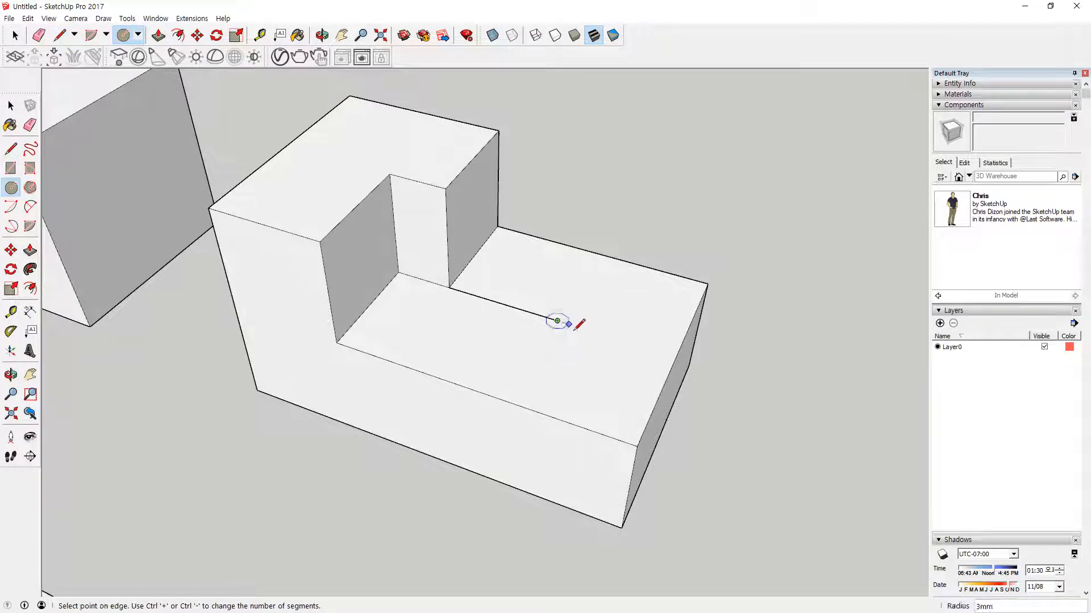
pyautogui.press('Escape')
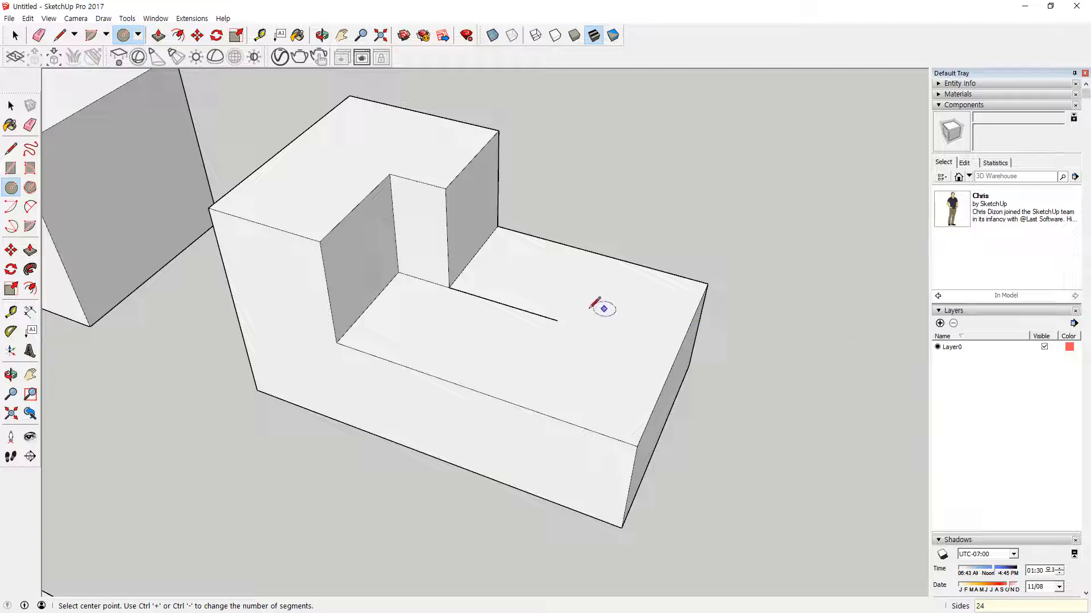
pyautogui.click(558, 321)
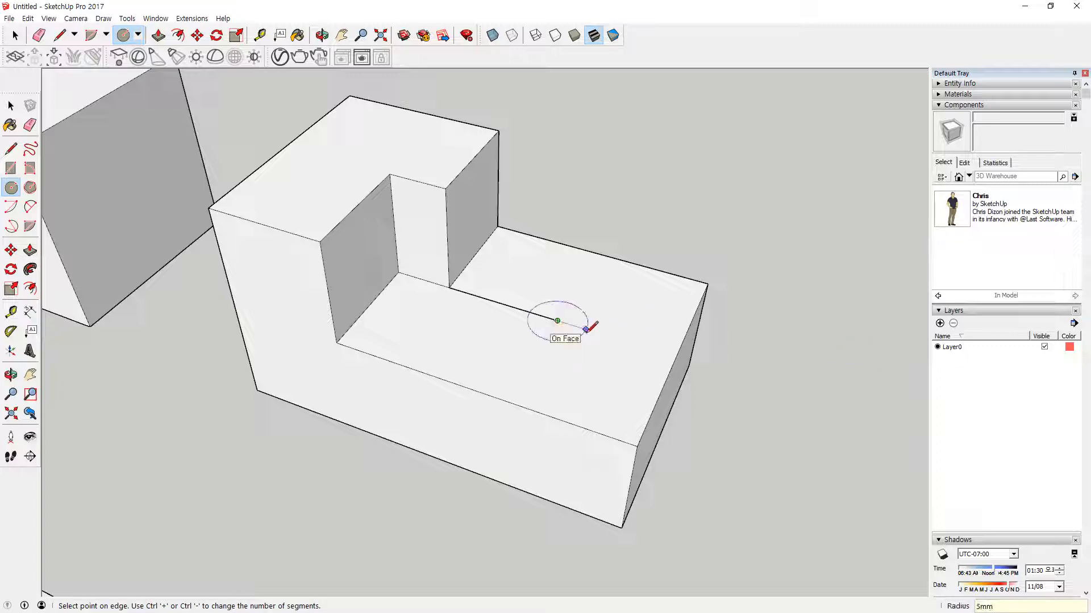
pyautogui.click(617, 331)
pyautogui.press('e')
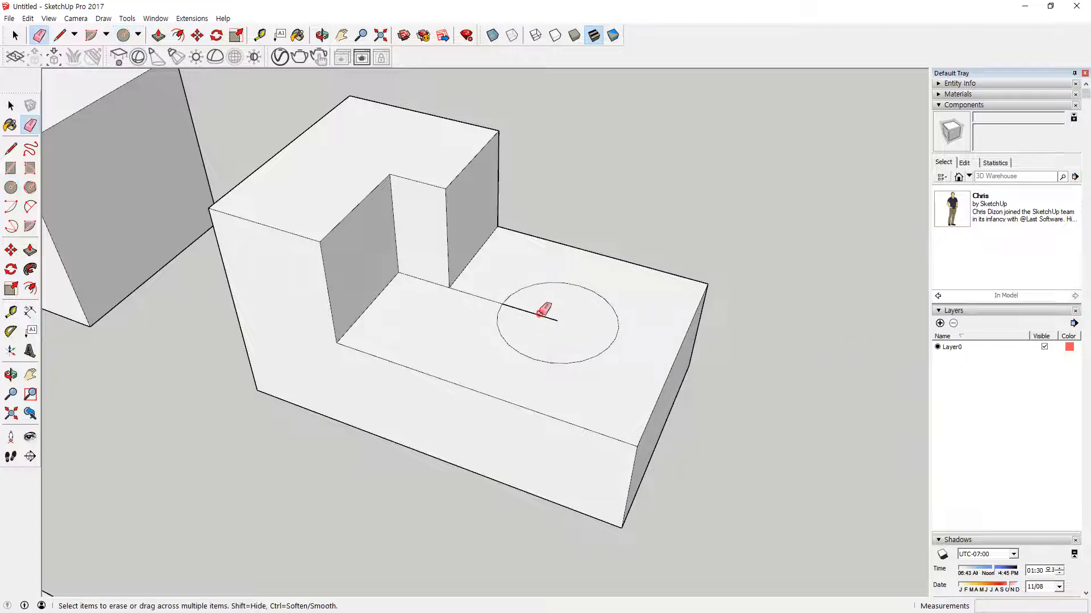
pyautogui.moveTo(491, 299); pyautogui.dragTo(596, 354)
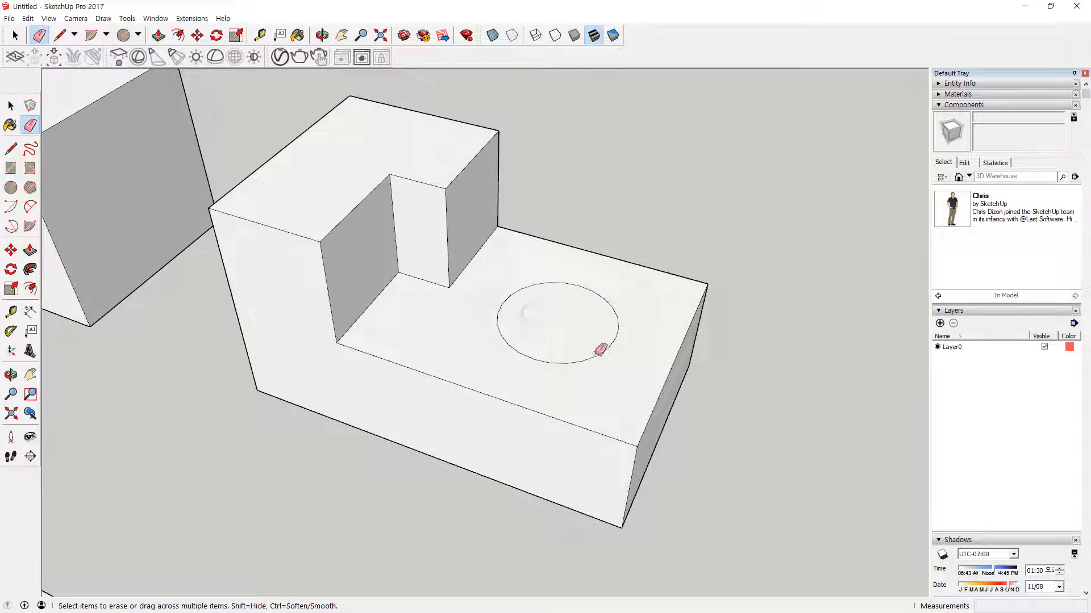
# Push the circle on the lowered face down 10 mm to form a round recess.
pyautogui.press('p')
pyautogui.click(570, 312)
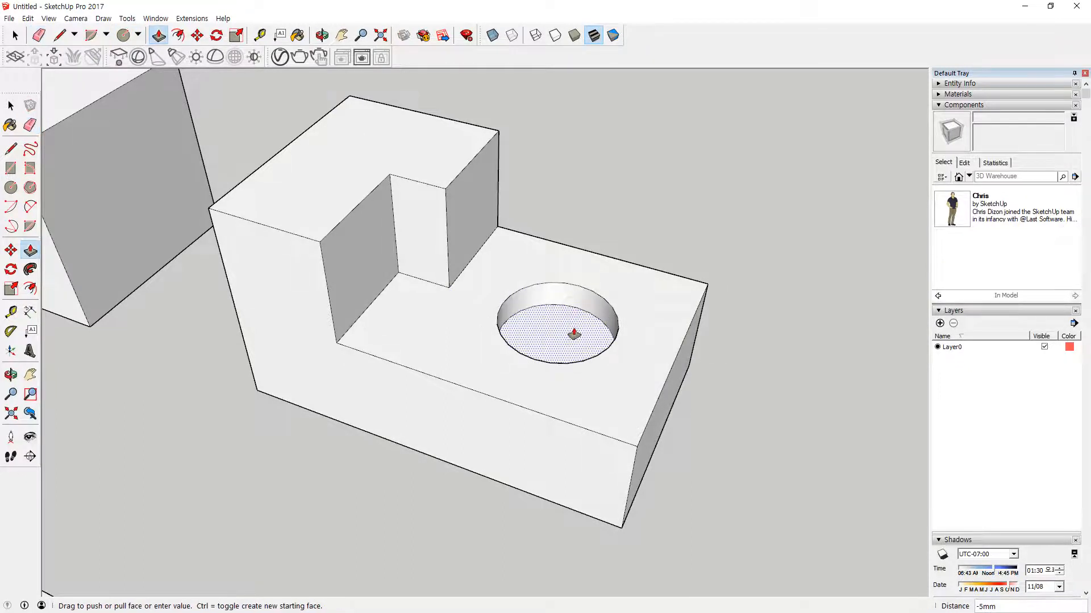
pyautogui.moveTo(573, 334); pyautogui.dragTo(453, 219, button='middle')
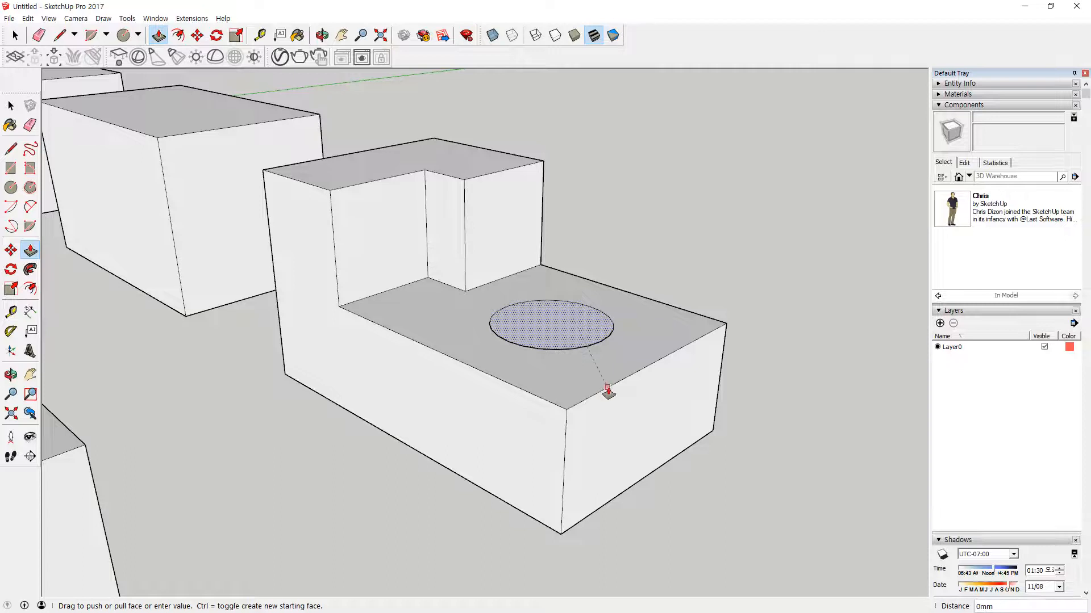
pyautogui.click(631, 409)
pyautogui.write('10')
pyautogui.press('Return')
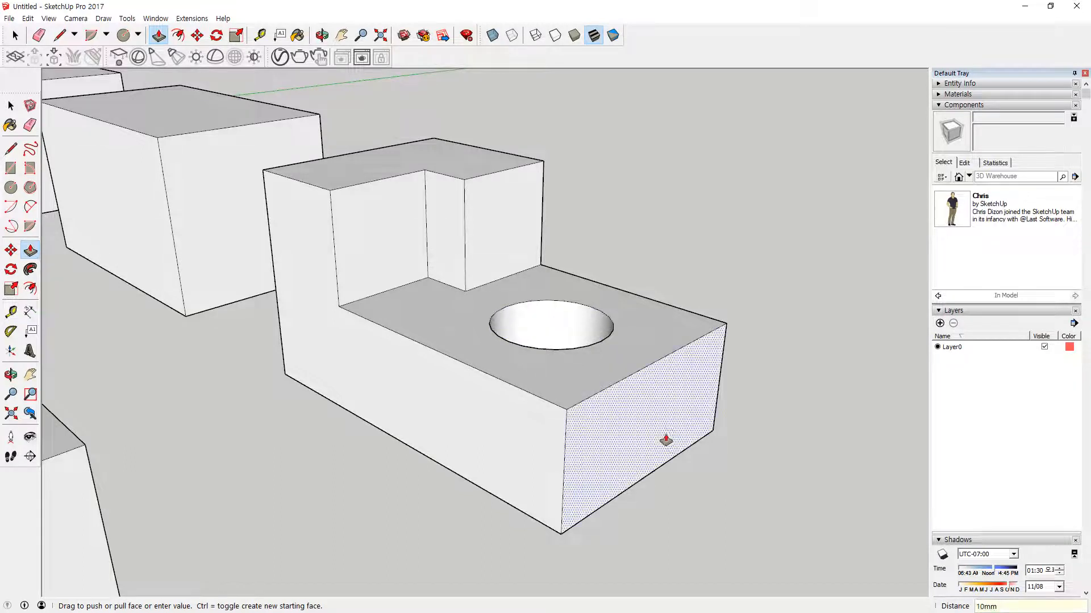
# Try to copy a vertical edge of the low end face 10 mm across that face.
pyautogui.moveTo(796, 450)
pyautogui.mouseDown(button='middle')
pyautogui.moveTo(767, 511)
pyautogui.moveTo(653, 311)
pyautogui.moveTo(560, 509)
pyautogui.mouseUp(button='middle')
pyautogui.press('l')
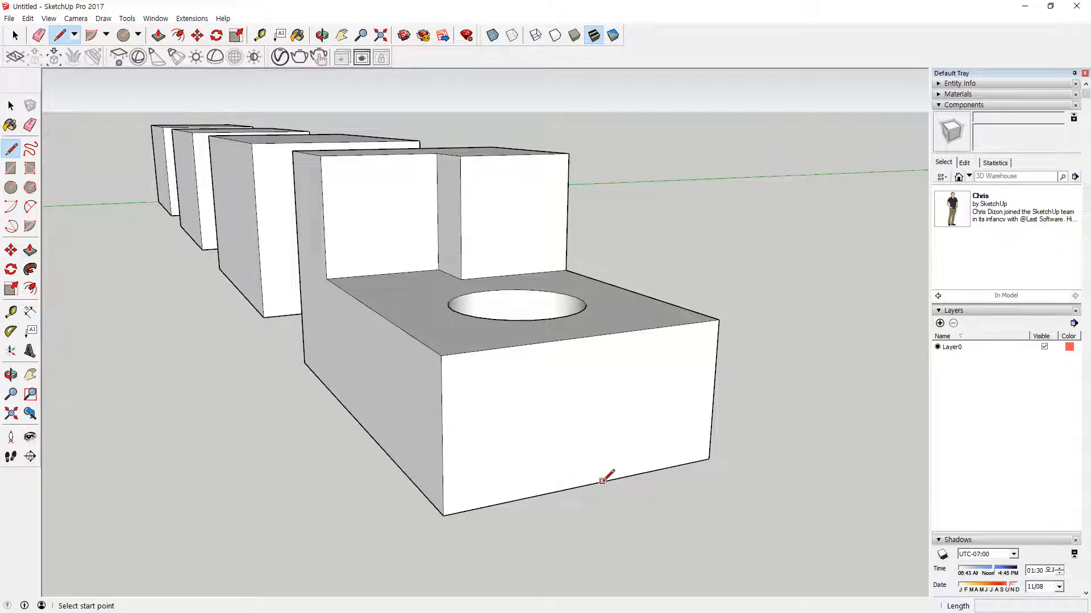
pyautogui.press('m')
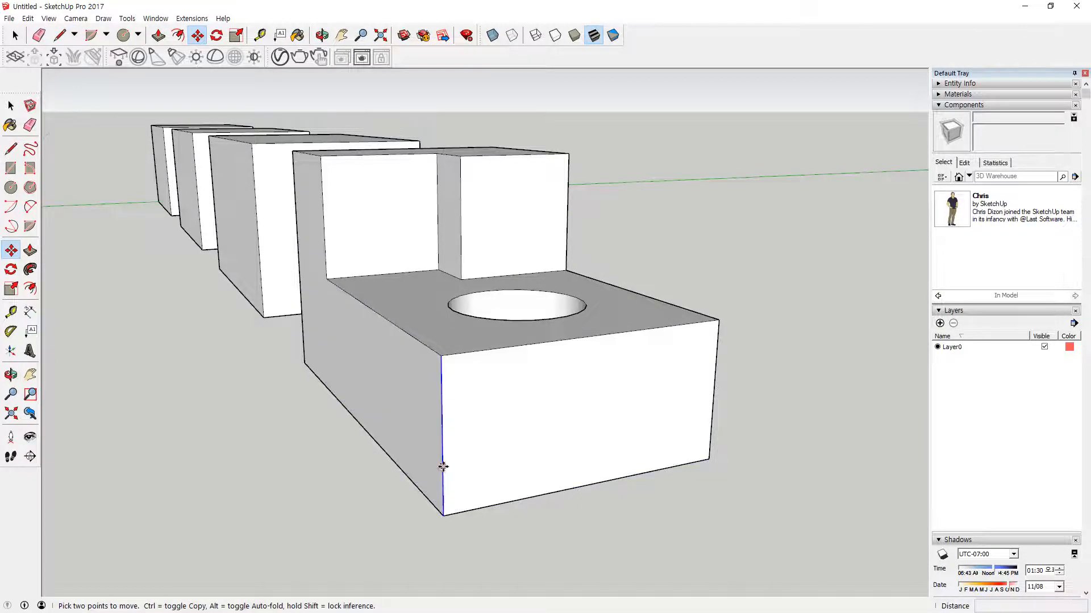
pyautogui.click(443, 467)
pyautogui.press('ctrl')
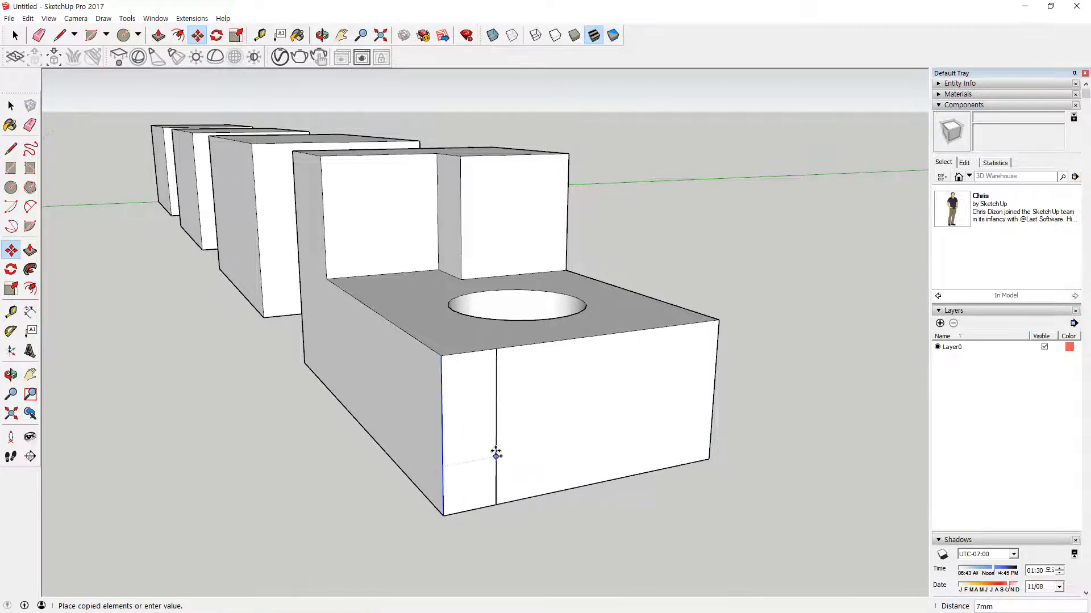
pyautogui.write('10')
pyautogui.press('Return')
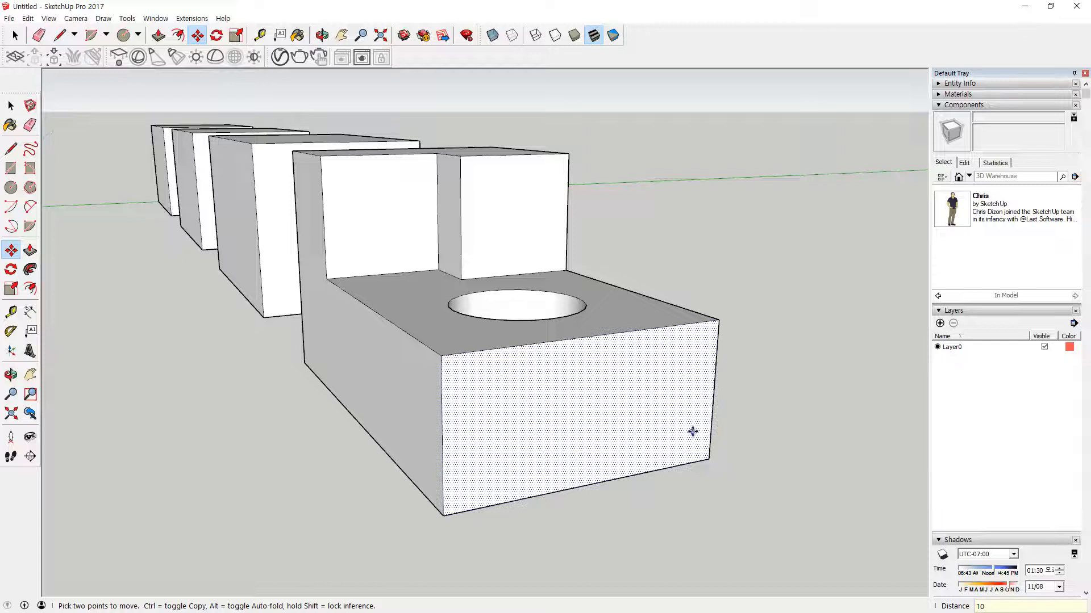
pyautogui.click(444, 452)
pyautogui.press('ctrl')
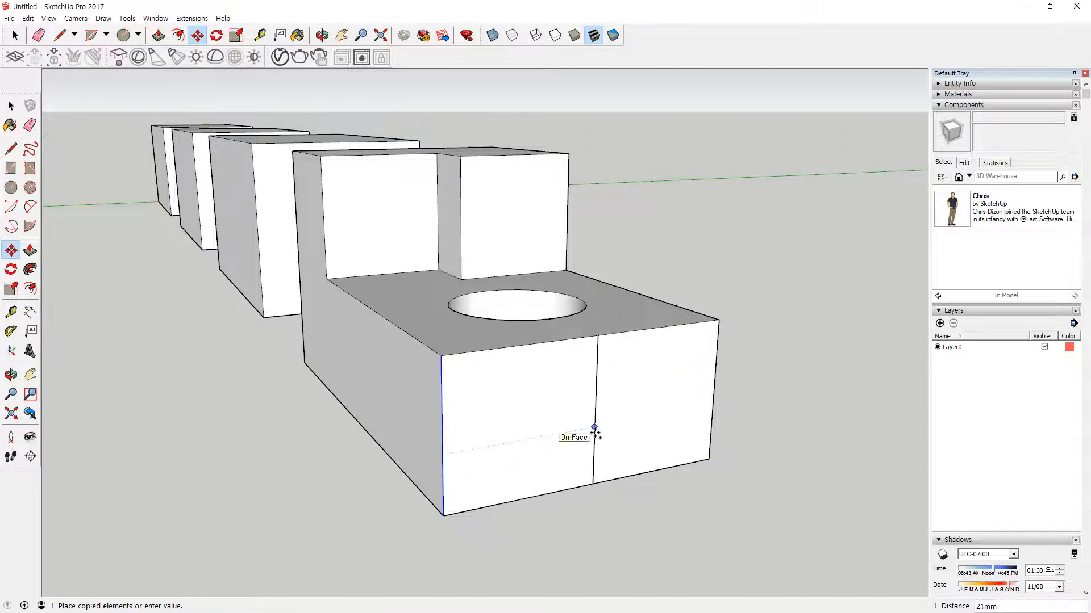
pyautogui.press('Escape')
pyautogui.press('space')
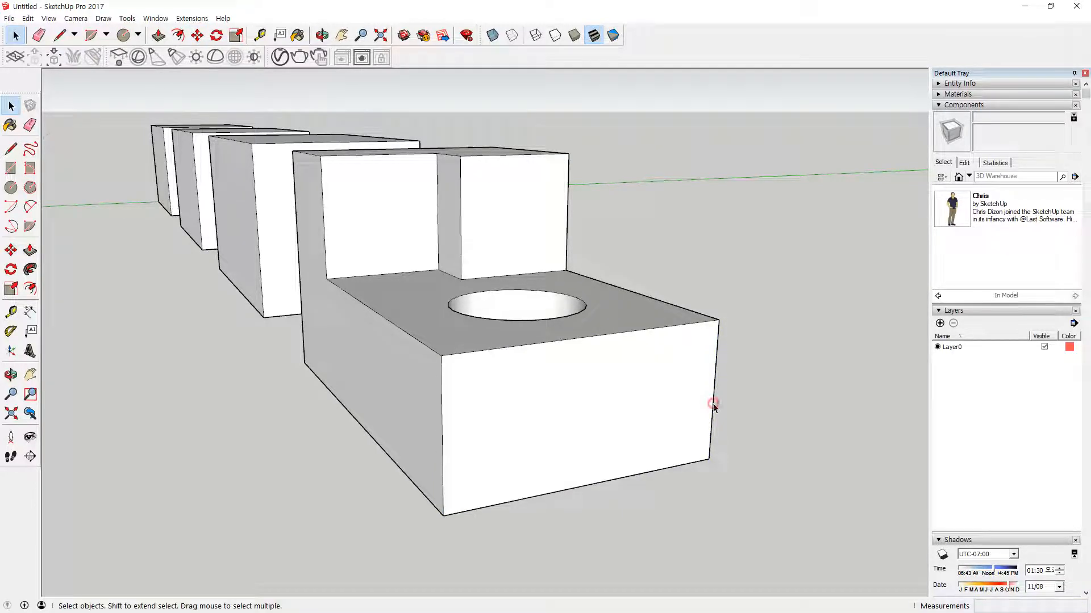
pyautogui.press('m')
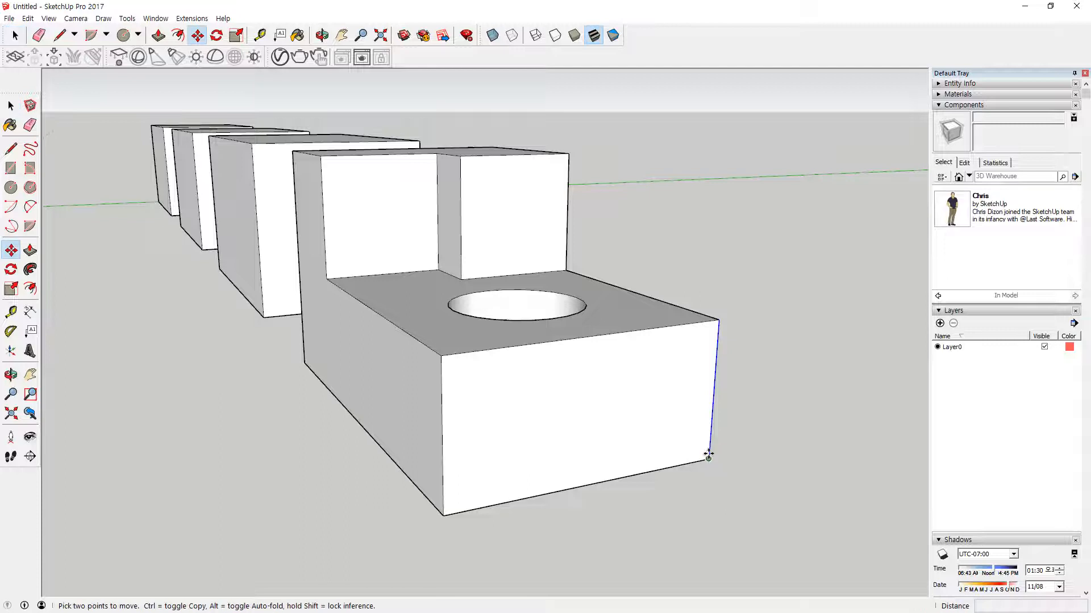
pyautogui.click(708, 456)
pyautogui.press('ctrl')
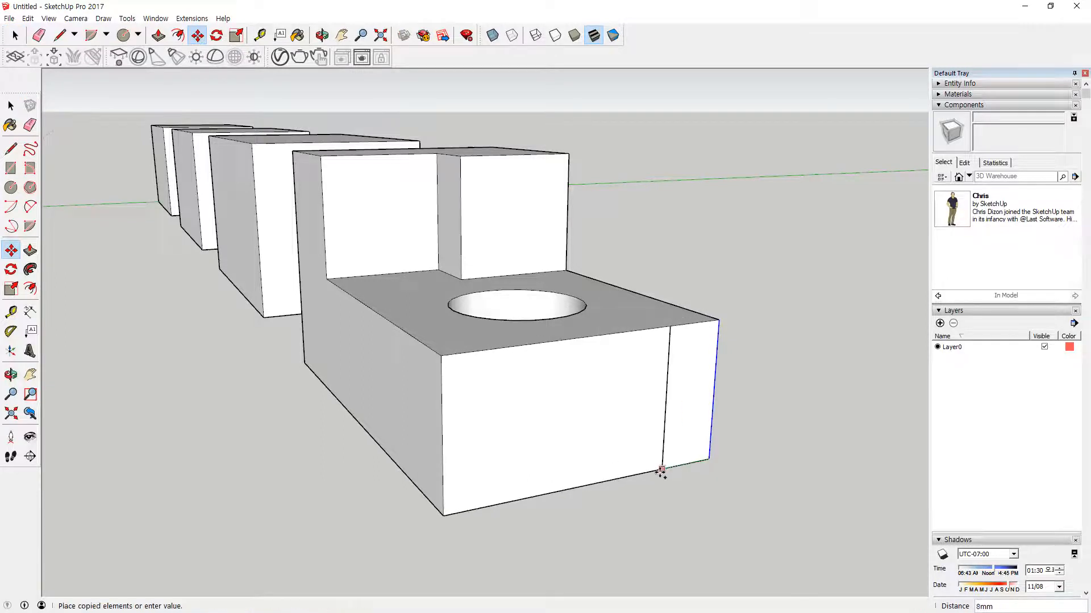
pyautogui.press('o')
pyautogui.moveTo(691, 452); pyautogui.dragTo(725, 465)
pyautogui.press('m')
# Draw a vertical centre line on the low end face and a 10 × 10 mm square starting from the line's foot.
pyautogui.press('l')
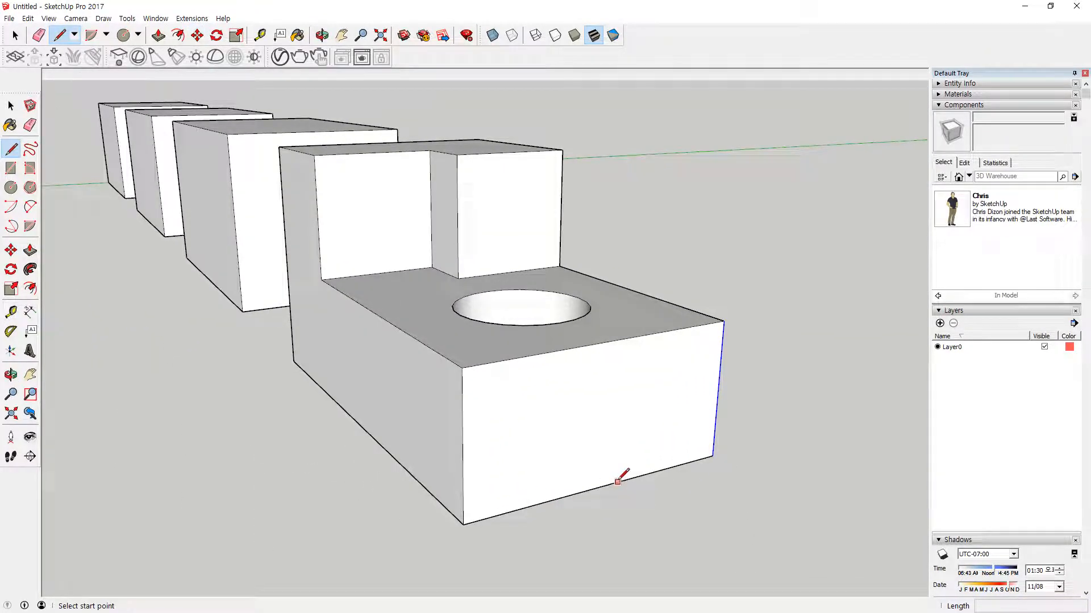
pyautogui.click(598, 488)
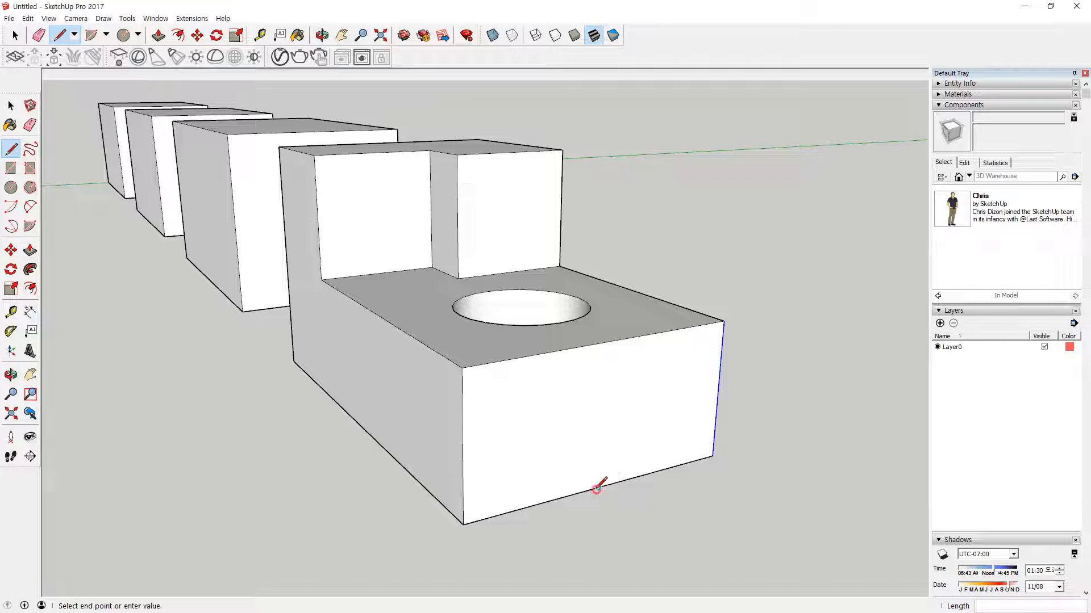
pyautogui.click(603, 342)
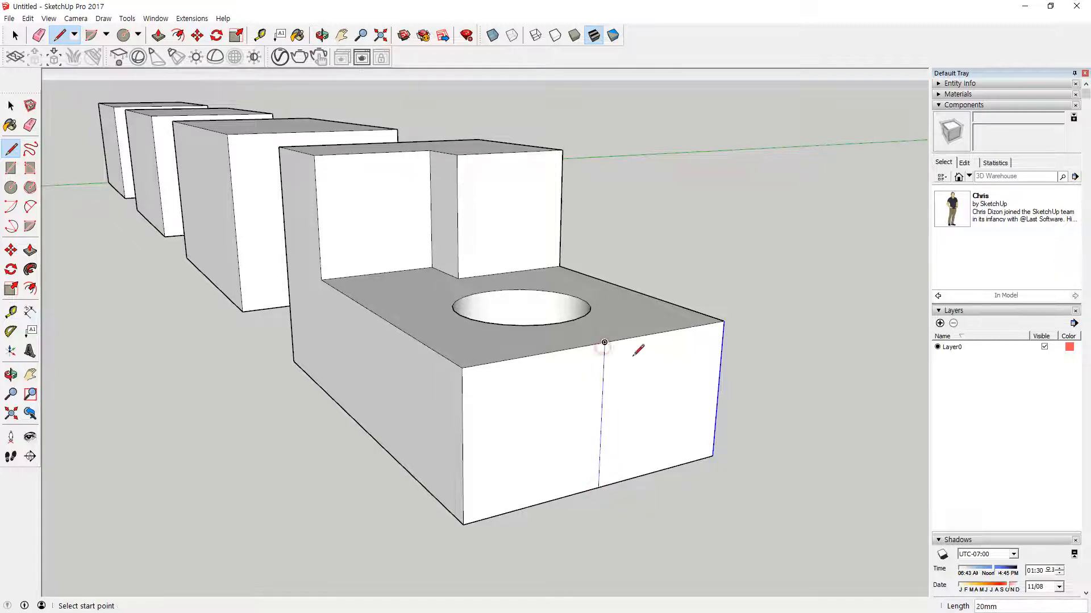
pyautogui.press('r')
pyautogui.click(598, 487)
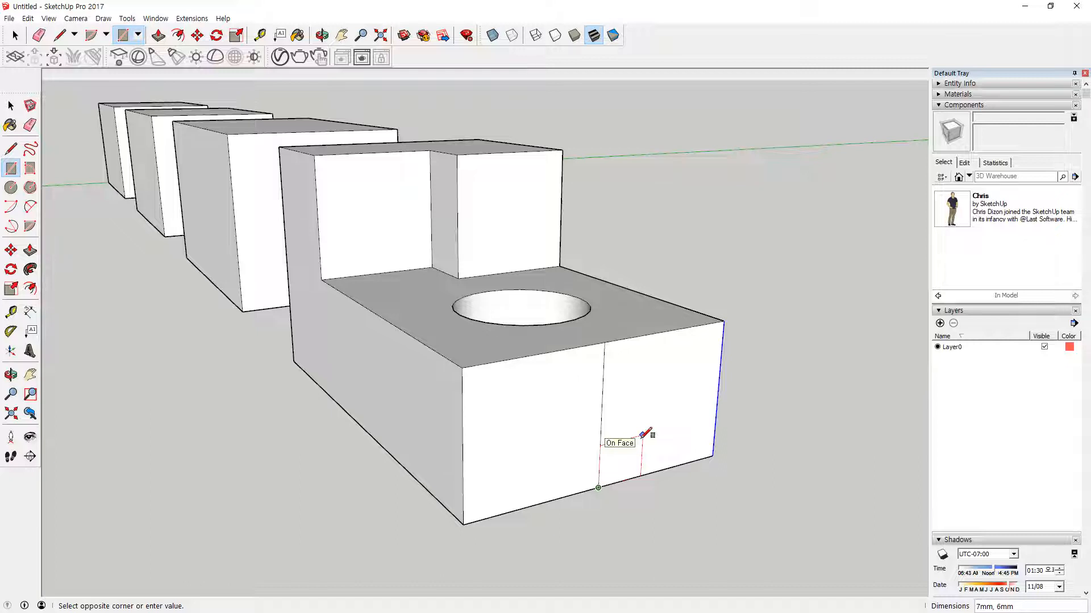
pyautogui.write('10,10')
pyautogui.press('Return')
# Copy the square to the other side of the centre line and erase the centre line.
pyautogui.press('space')
pyautogui.click(633, 444)
pyautogui.press('m')
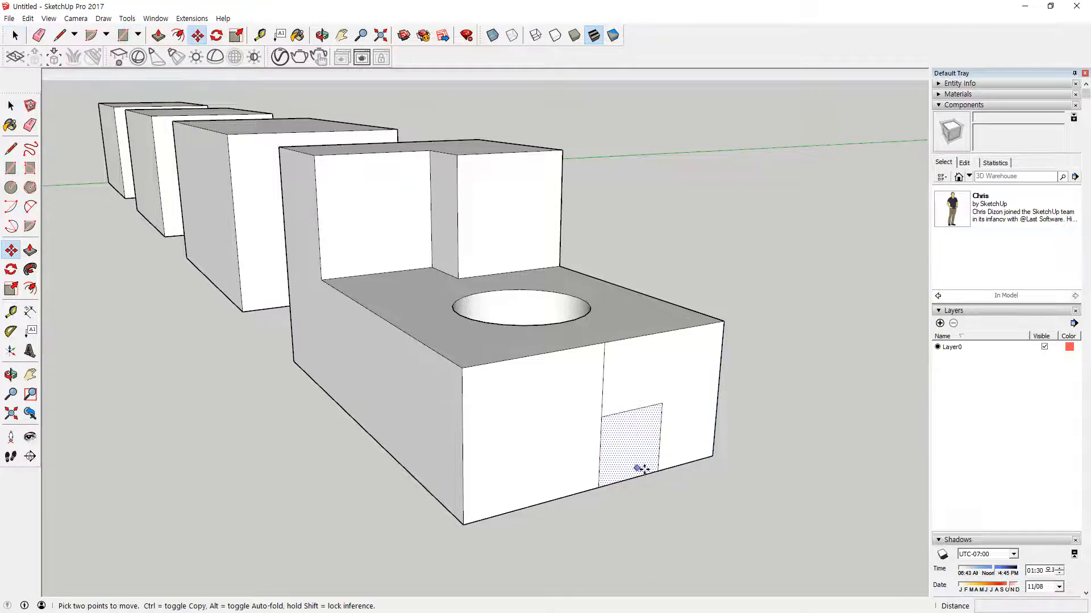
pyautogui.click(656, 469)
pyautogui.click(598, 484)
pyautogui.press('space')
pyautogui.press('e')
pyautogui.moveTo(603, 414); pyautogui.dragTo(613, 492)
# Push the merged rectangle 70 mm through the block to cut a channel along its underside.
pyautogui.moveTo(614, 492)
pyautogui.mouseDown(button='middle')
pyautogui.moveTo(625, 307)
pyautogui.moveTo(662, 247)
pyautogui.mouseUp(button='middle')
pyautogui.press('p')
pyautogui.moveTo(618, 322); pyautogui.dragTo(321, 498)
pyautogui.moveTo(569, 392); pyautogui.dragTo(471, 426, button='middle')
pyautogui.moveTo(616, 260); pyautogui.dragTo(527, 376, button='middle')
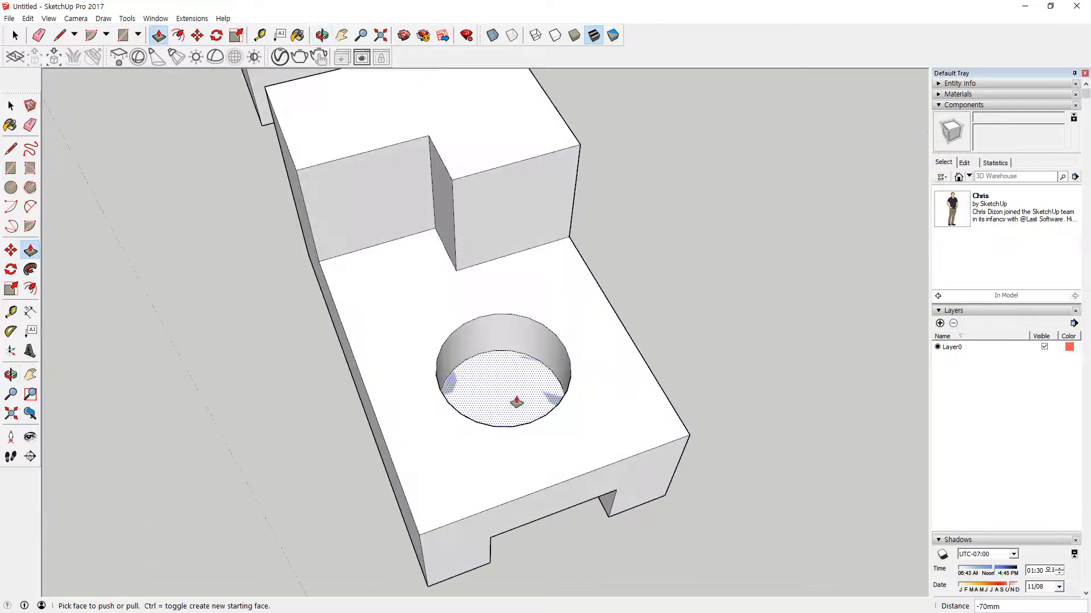
# Select the round face closing the recess in the channel's ceiling from below.
pyautogui.press('space')
pyautogui.moveTo(538, 451); pyautogui.dragTo(488, 3, button='middle')
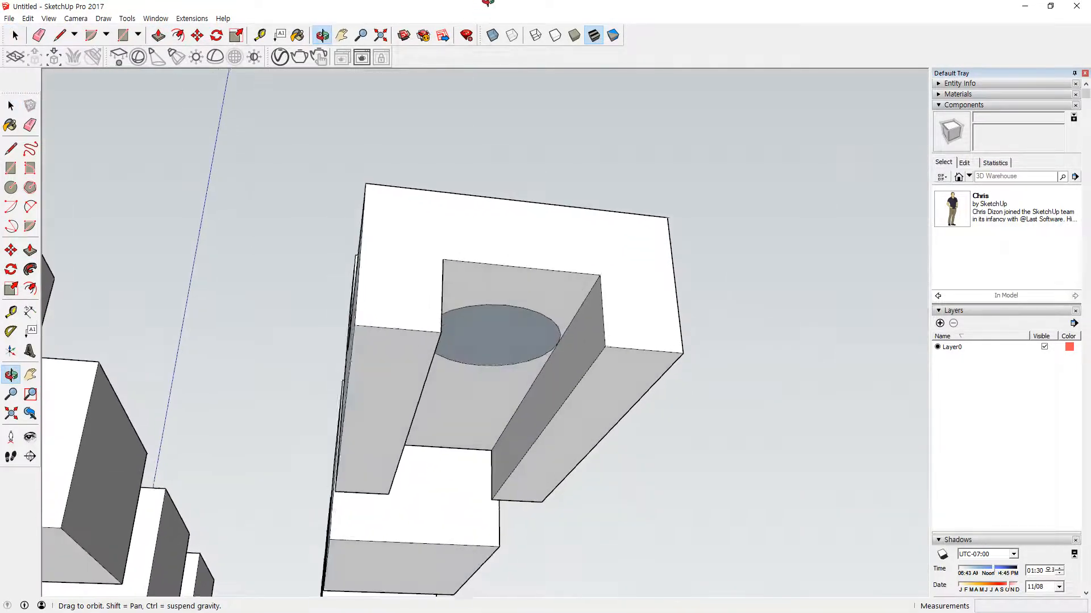
pyautogui.click(499, 344)
pyautogui.moveTo(499, 343); pyautogui.dragTo(445, 518, button='middle')
# Draw a rectangle about 20 × 20 mm on the origin box's end face, from the upper corner above the origin to the face's centre.
pyautogui.scroll(-3, 374, 469)
pyautogui.moveTo(366, 462); pyautogui.dragTo(852, 332, button='middle')
pyautogui.keyDown('shift'); pyautogui.moveTo(369, 245); pyautogui.dragTo(568, 470, button='middle'); pyautogui.keyUp('shift')
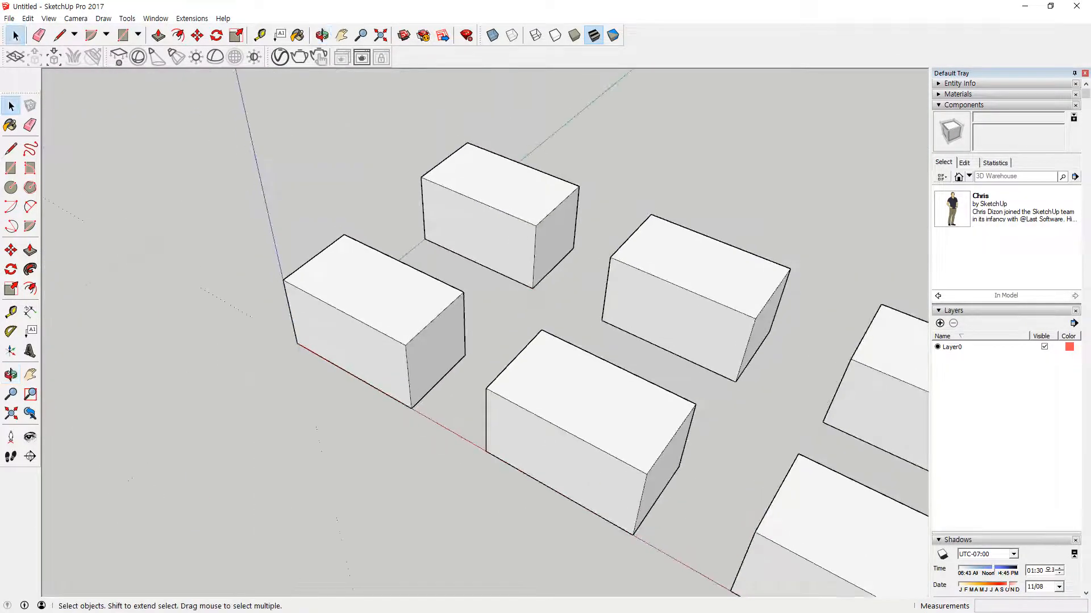
pyautogui.moveTo(277, 384); pyautogui.dragTo(353, 355, button='middle')
pyautogui.moveTo(293, 377); pyautogui.dragTo(613, 380, button='middle')
pyautogui.press('r')
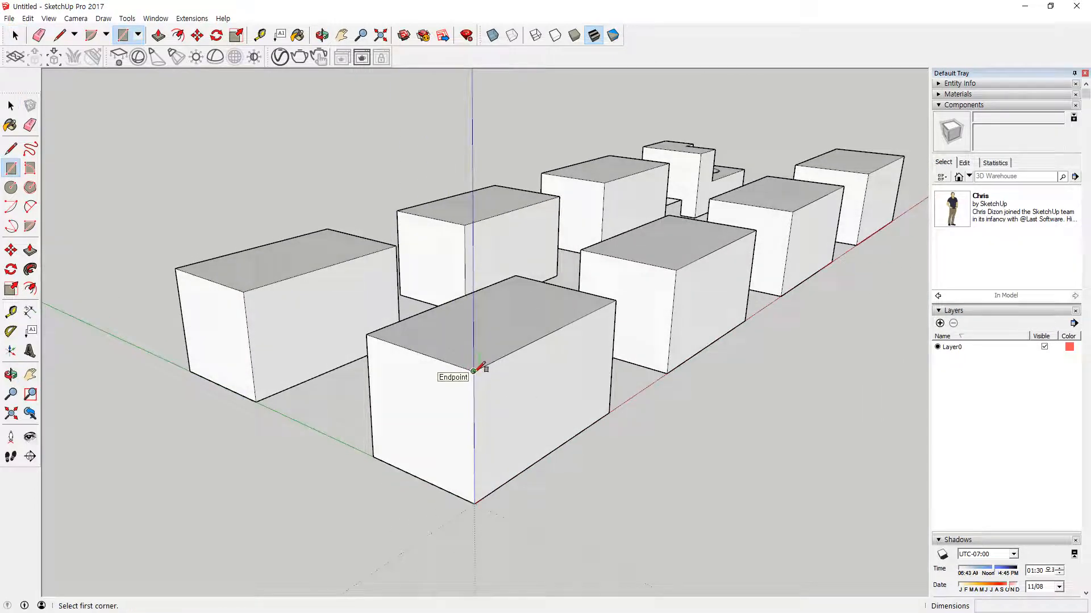
pyautogui.click(473, 371)
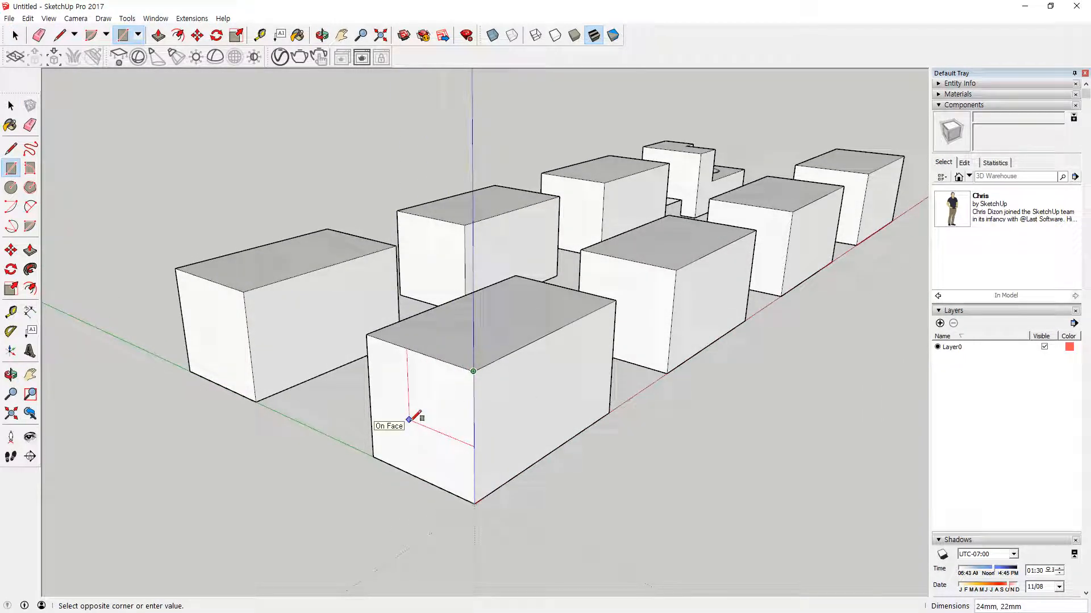
pyautogui.click(417, 421)
# Push the rectangle 70 mm through the full length of the box to cut a step.
pyautogui.press('p')
pyautogui.moveTo(434, 390); pyautogui.dragTo(598, 330)
pyautogui.moveTo(598, 330); pyautogui.dragTo(377, 389, button='middle')
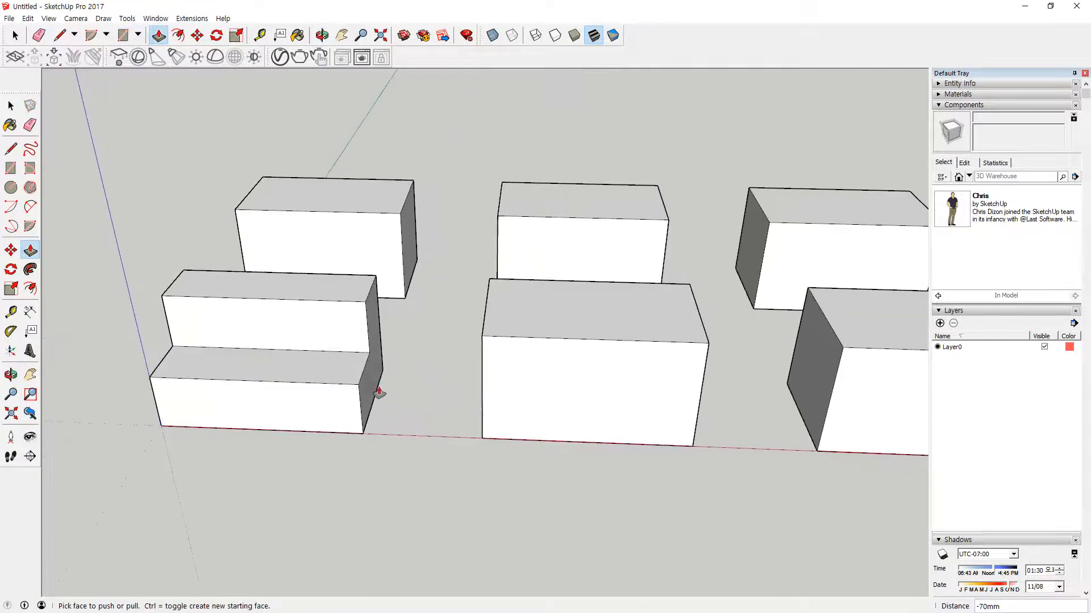
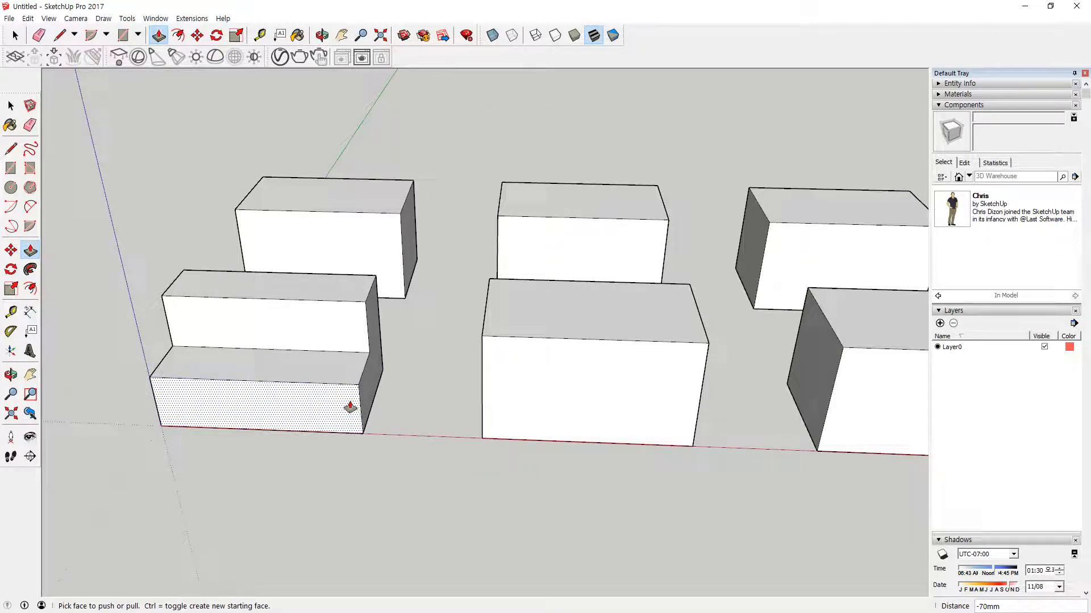
# Draw a 40 × 40 mm rectangle in the plane of the step's front face, starting from the bottom corner away from the origin.
pyautogui.press('r')
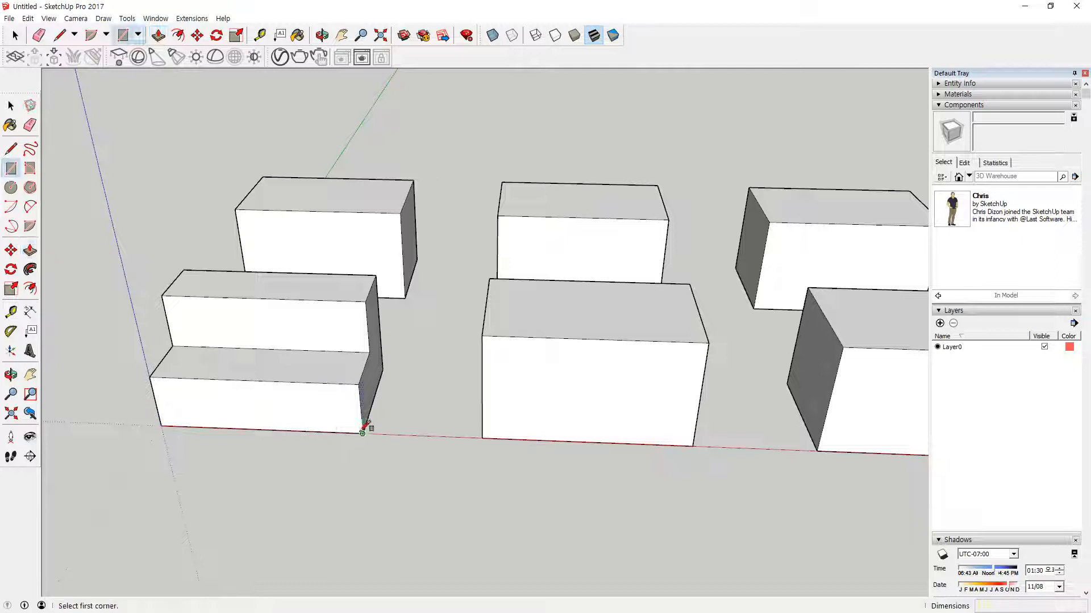
pyautogui.click(362, 433)
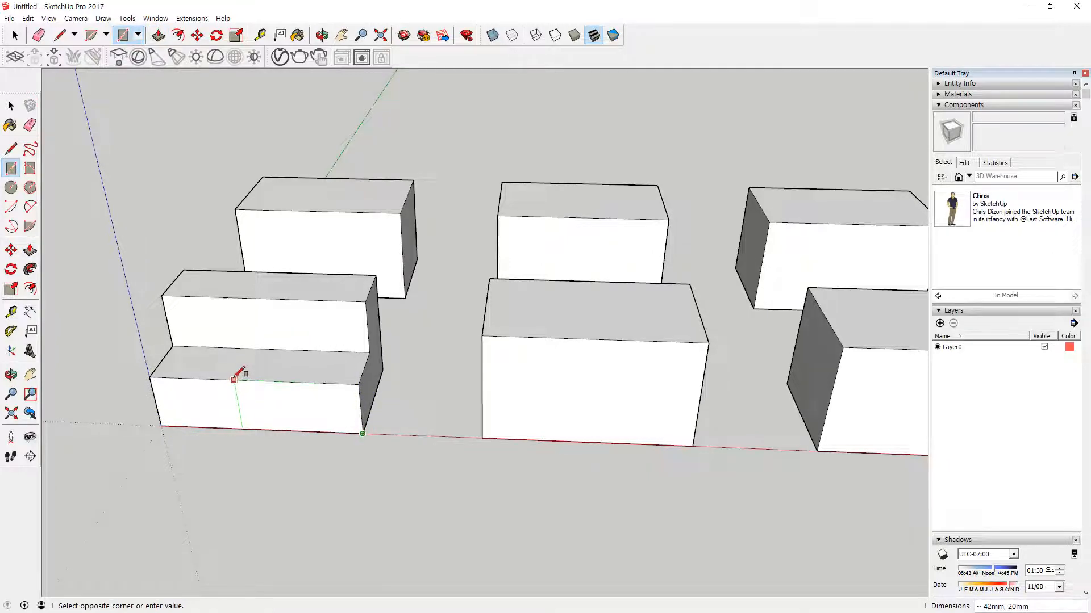
pyautogui.click(229, 320)
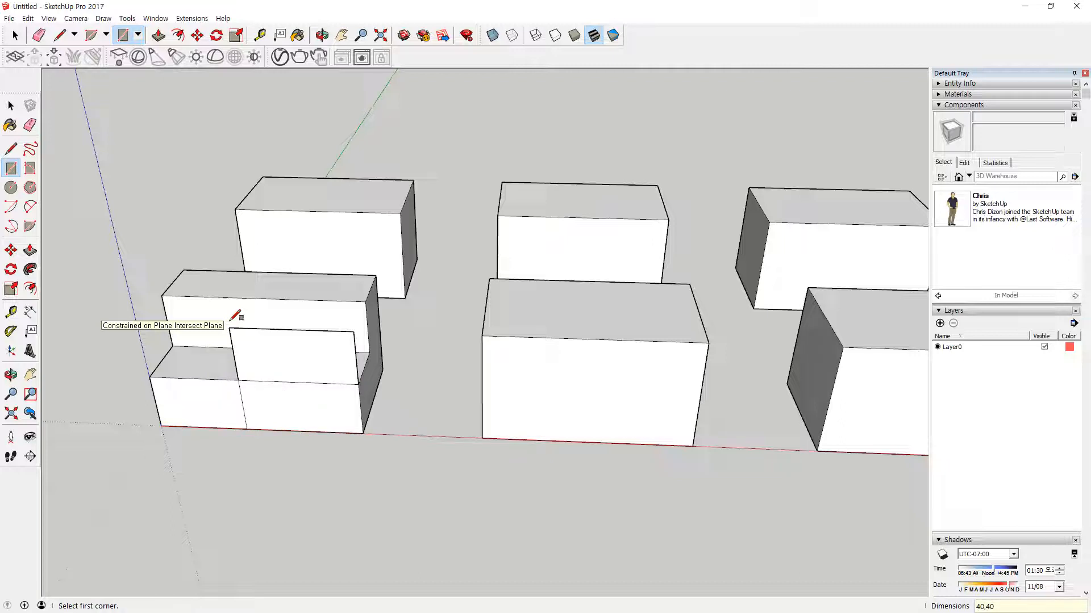
# Draw the rectangle's diagonal from the box's bottom corner, and erase the rectangle's top edge and outer side edge.
pyautogui.press('l')
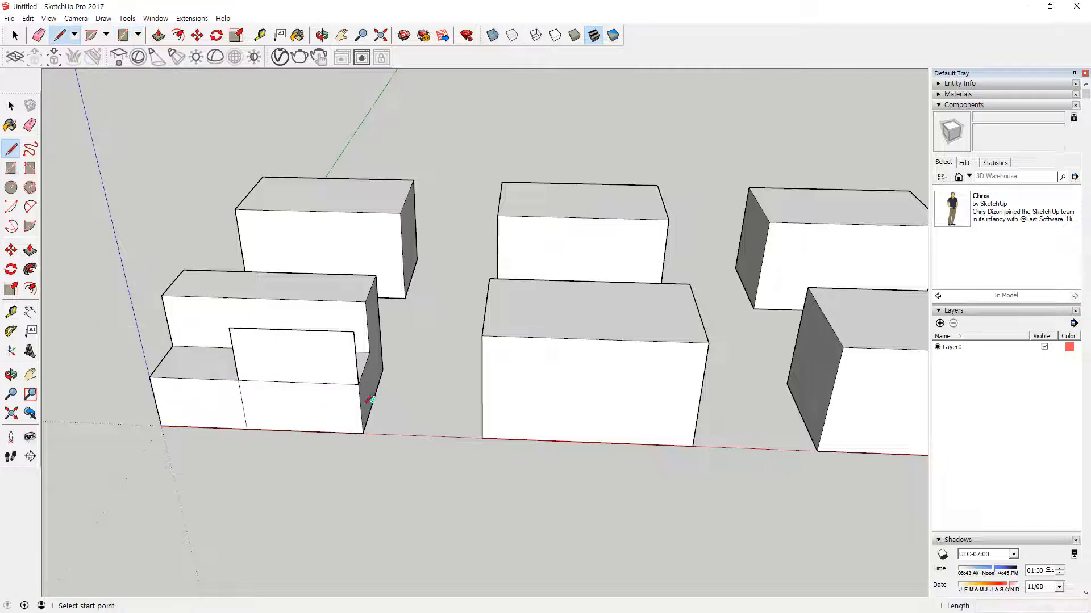
pyautogui.click(362, 433)
pyautogui.click(229, 329)
pyautogui.press('space')
pyautogui.press('e')
pyautogui.click(336, 331)
pyautogui.click(358, 366)
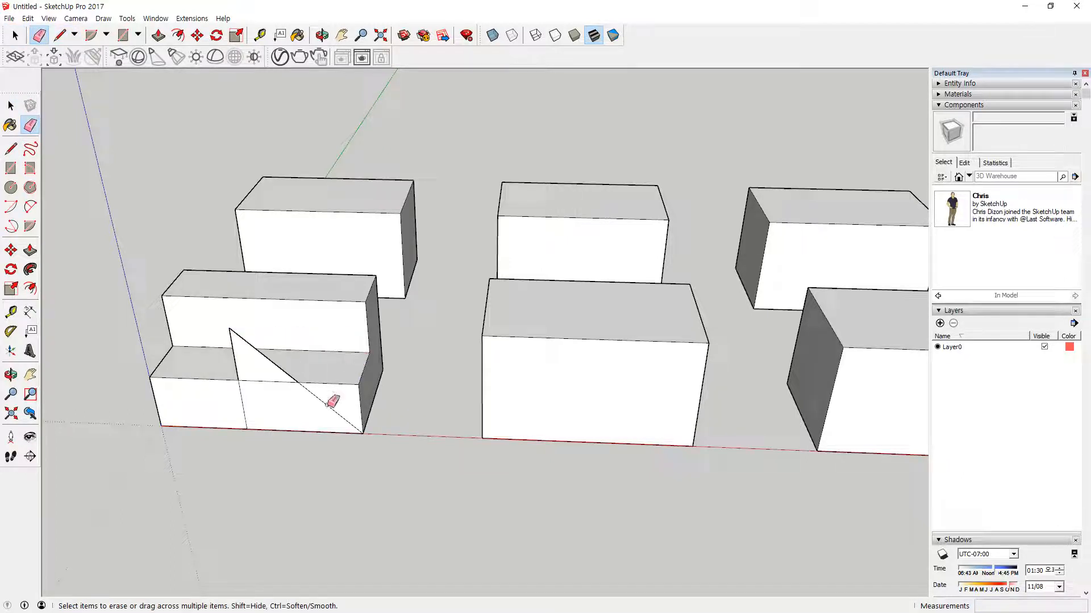
# Push the front face's corner triangle back 20 mm and the protruding triangle back to the step's rear wall.
pyautogui.press('p')
pyautogui.moveTo(341, 409); pyautogui.dragTo(351, 358)
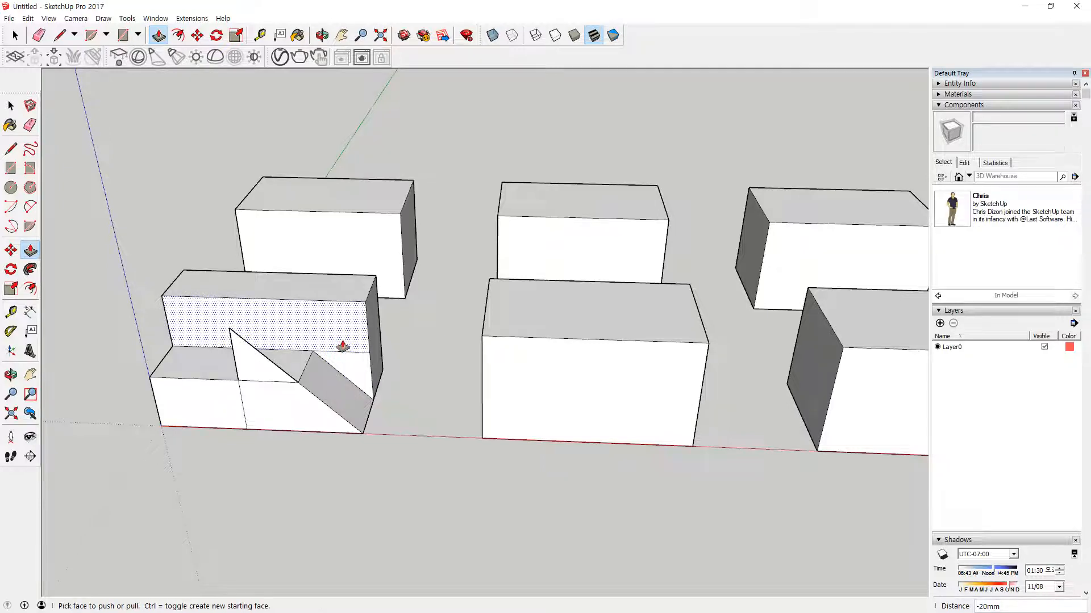
pyautogui.moveTo(268, 367); pyautogui.dragTo(346, 341)
pyautogui.click(348, 328)
# Erase the protruding construction edges, the vertical line on the front face and the edge crossing the rear wall's triangle.
pyautogui.press('e')
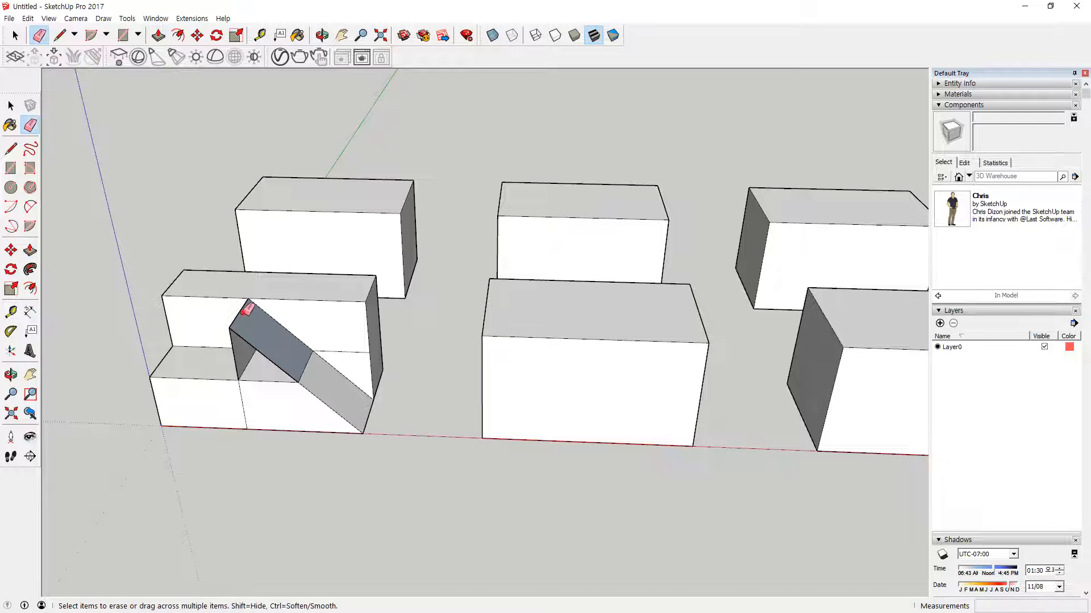
pyautogui.click(243, 312)
pyautogui.click(275, 364)
pyautogui.click(233, 355)
pyautogui.click(243, 415)
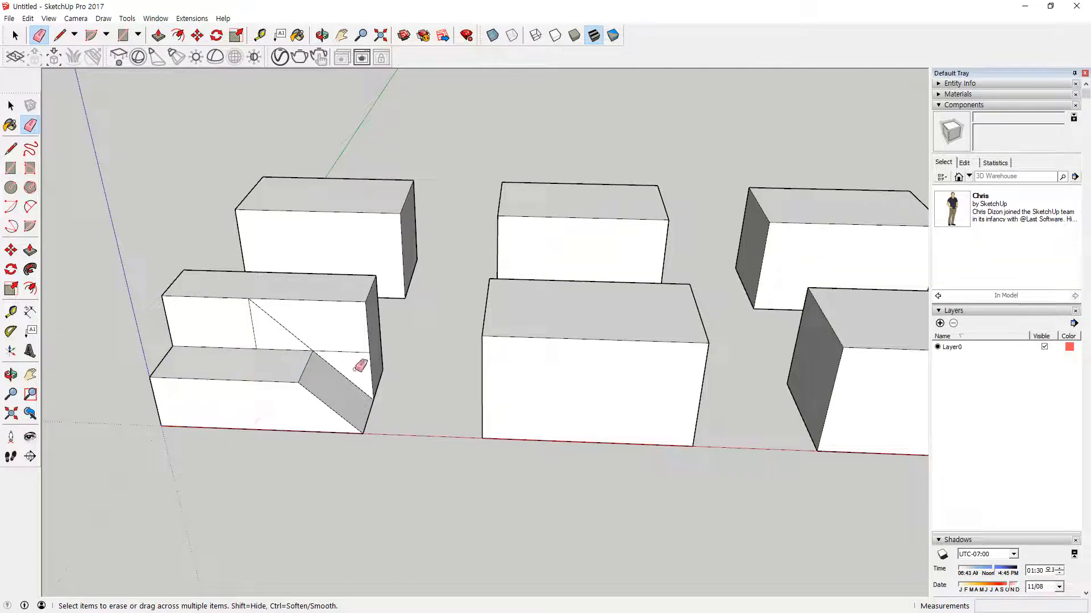
pyautogui.click(349, 351)
# Push the rear wall's triangle through the box to complete the slope, and erase the leftover lines on the wall.
pyautogui.press('p')
pyautogui.click(351, 334)
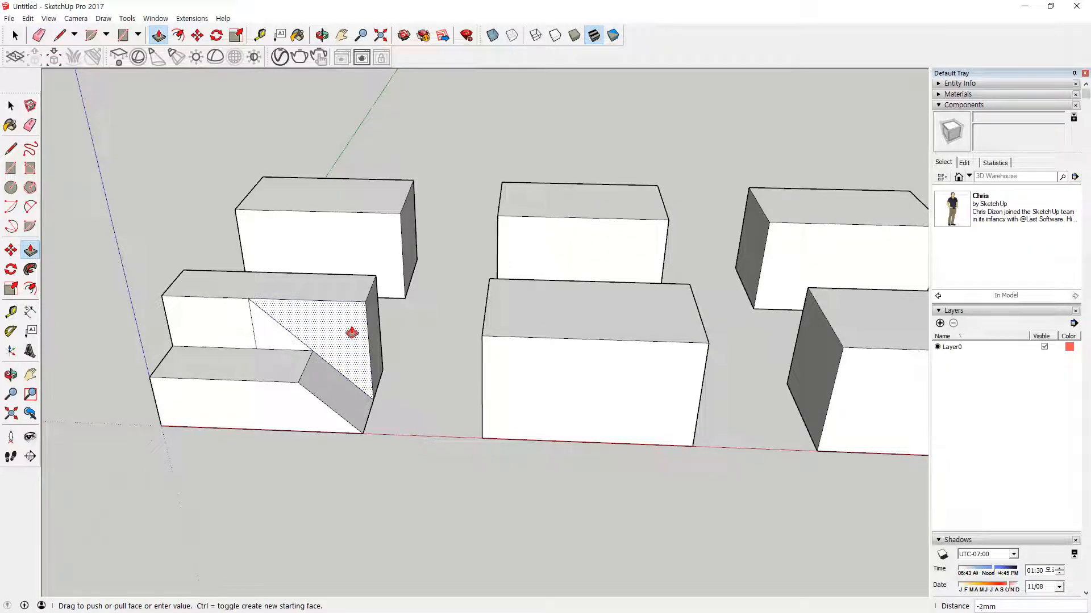
pyautogui.click(365, 307)
pyautogui.press('e')
pyautogui.click(254, 329)
pyautogui.moveTo(308, 334); pyautogui.dragTo(329, 355)
pyautogui.moveTo(336, 377)
pyautogui.mouseDown(button='middle')
pyautogui.moveTo(176, 390)
pyautogui.moveTo(362, 360)
pyautogui.mouseUp(button='middle')
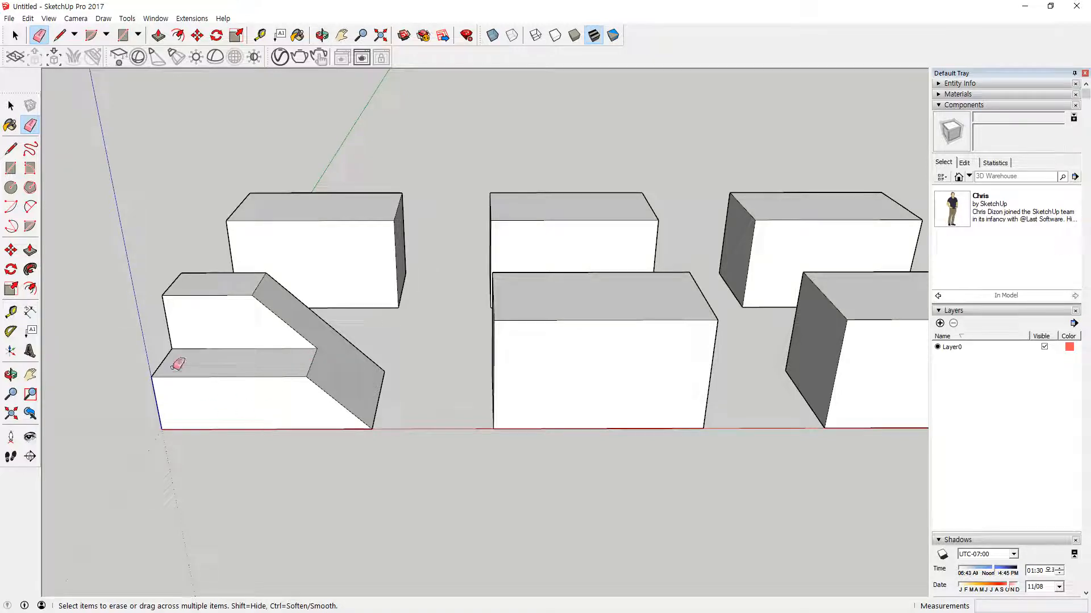
# Copy the vertical outer edge of the sloped block's front face 20 mm inward with the Move tool.
pyautogui.press('c')
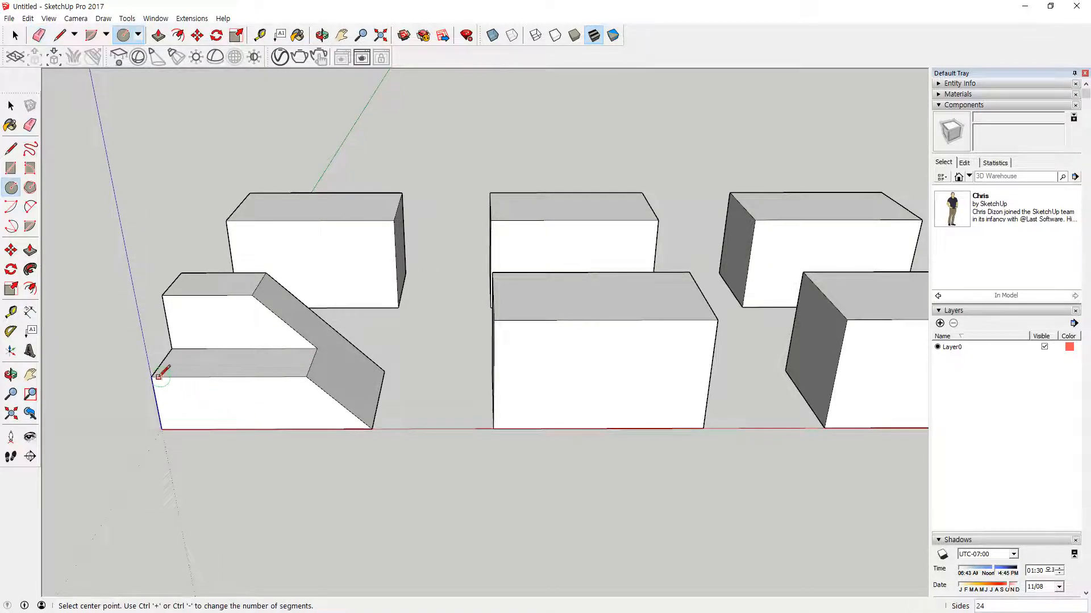
pyautogui.press('l')
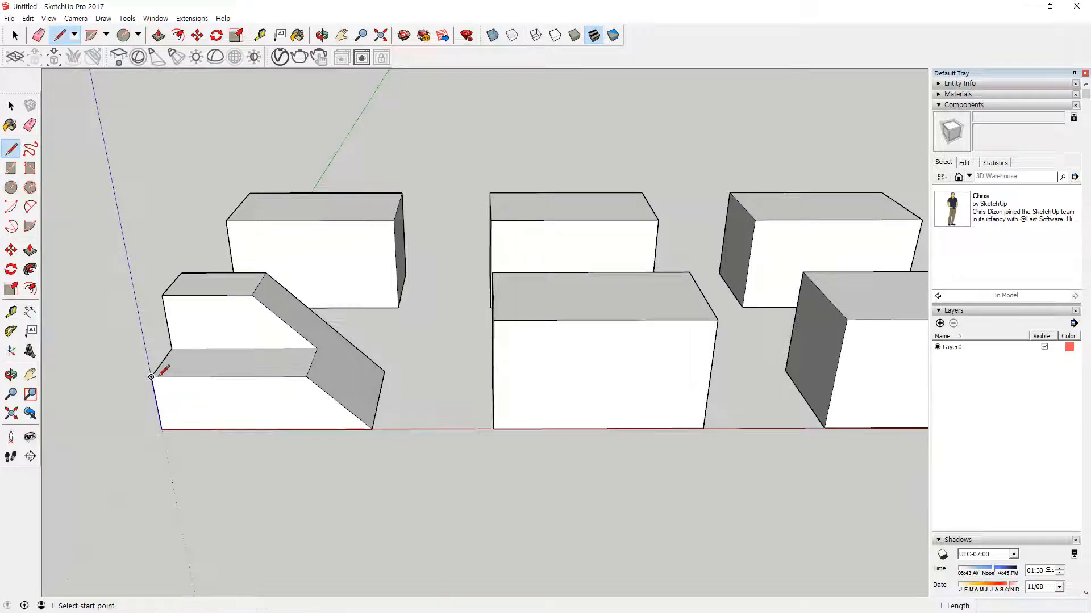
pyautogui.press('space')
pyautogui.press('m')
pyautogui.click(156, 407)
pyautogui.press('ctrl')
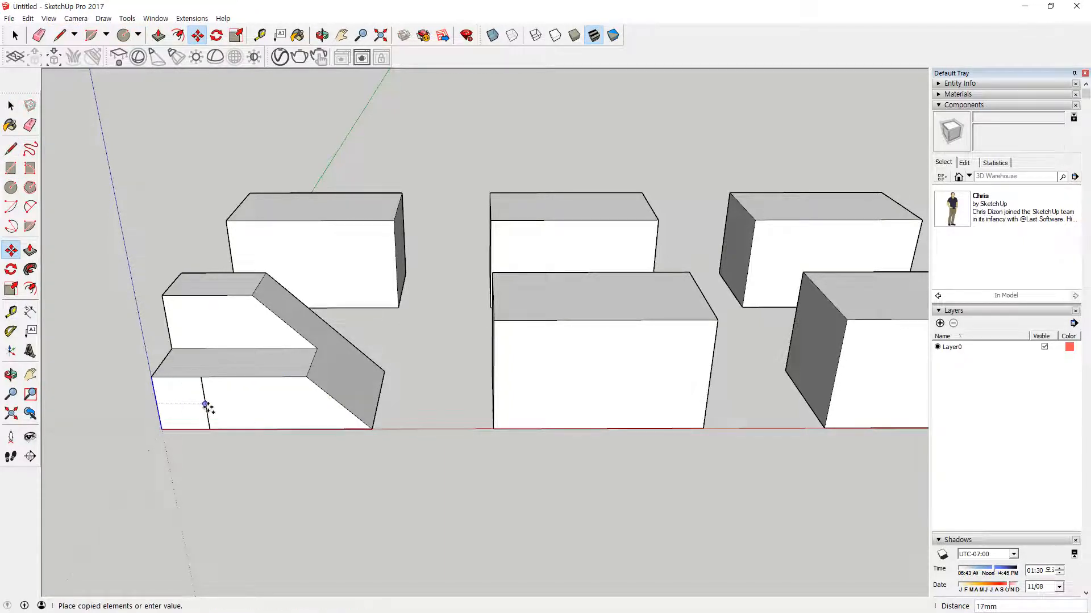
pyautogui.write('20')
pyautogui.press('Return')
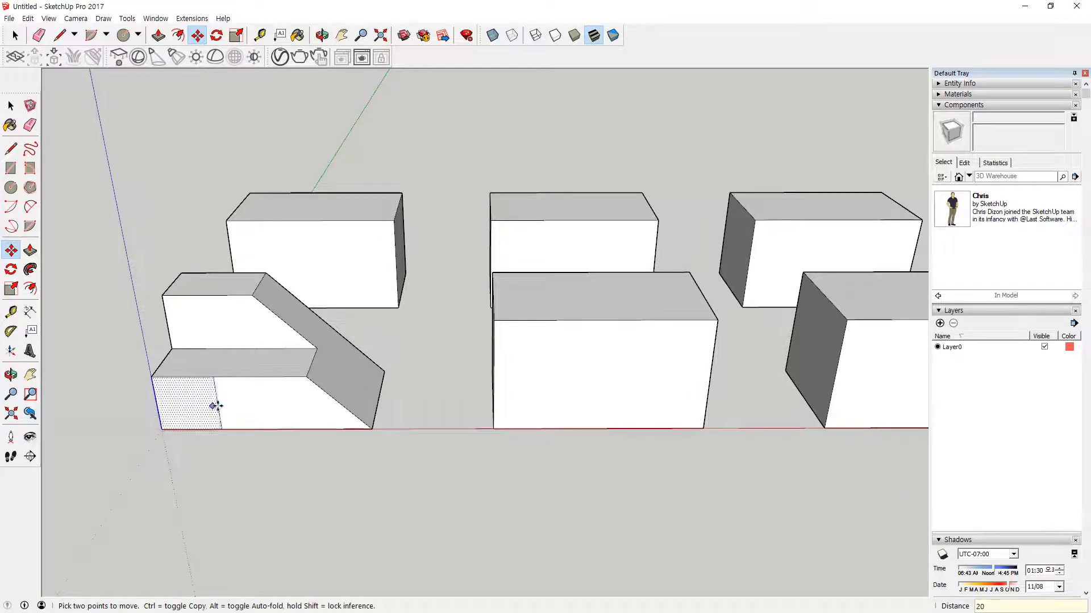
# Draw a 10 mm radius circle on the front face plane centred on the copied line's upper end, and erase that line.
pyautogui.press('c')
pyautogui.click(213, 376)
pyautogui.write('10')
pyautogui.press('Return')
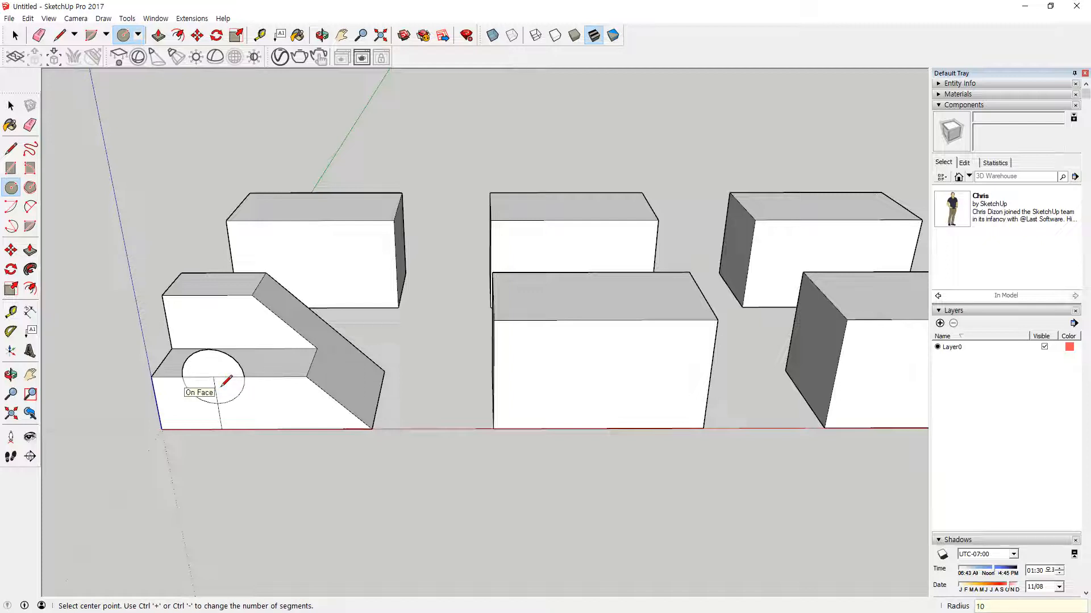
pyautogui.press('e')
pyautogui.click(220, 412)
pyautogui.click(219, 390)
# Extrude the circle's upper half 20 mm to the rear wall and back to imprint it there, and push the lower half in 20 mm.
pyautogui.press('p')
pyautogui.moveTo(207, 362); pyautogui.dragTo(233, 319)
pyautogui.click(241, 328)
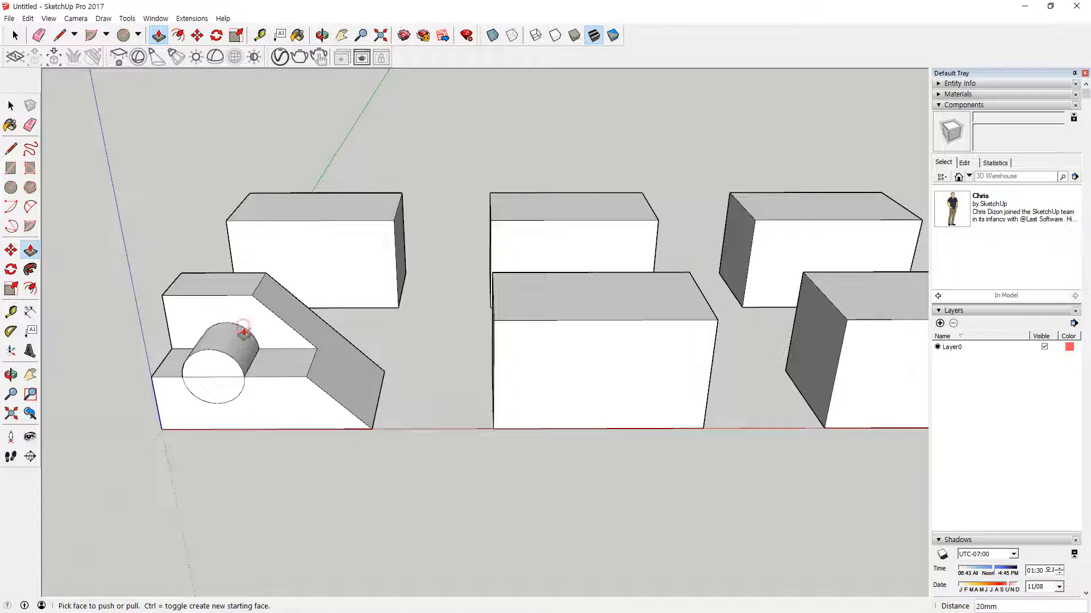
pyautogui.click(223, 366)
pyautogui.click(234, 331)
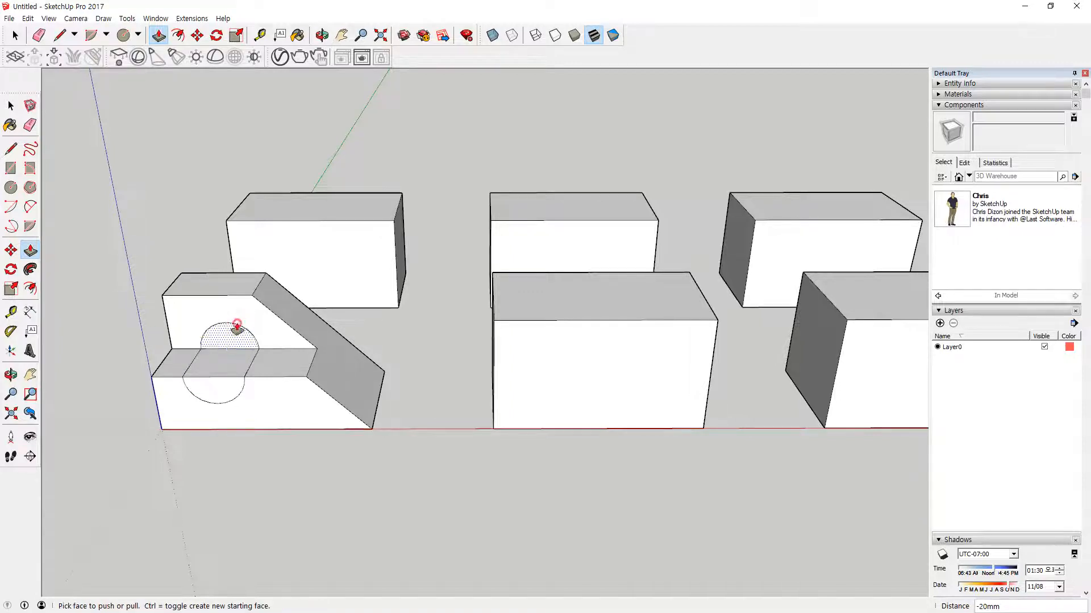
pyautogui.click(229, 381)
pyautogui.click(233, 345)
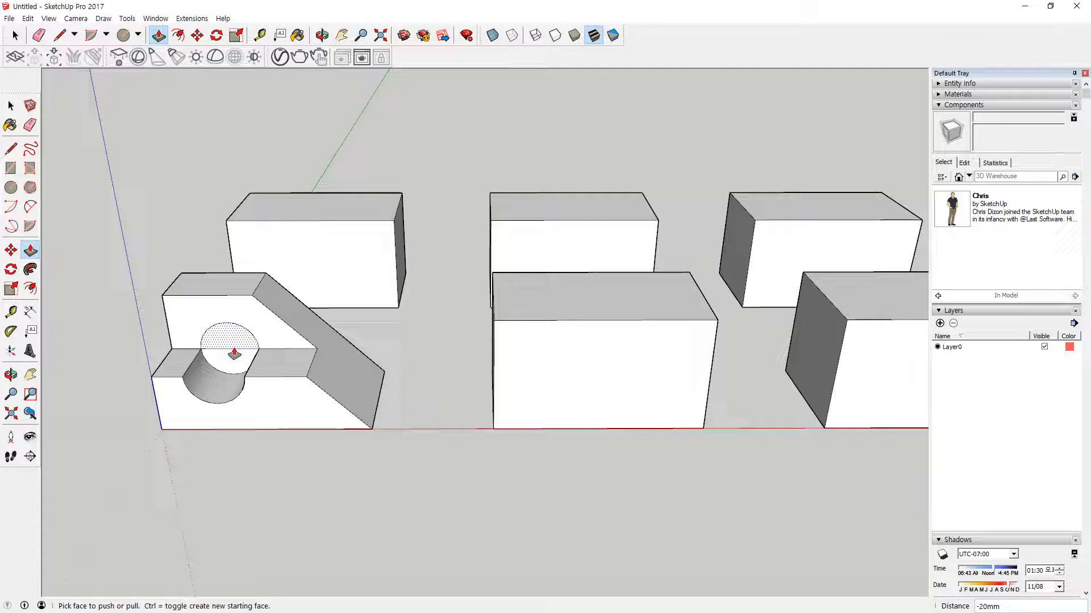
# Erase the line splitting the circle on the rear wall, and push the full circle through the wall.
pyautogui.press('e')
pyautogui.press('p')
pyautogui.moveTo(223, 357); pyautogui.dragTo(232, 311, button='middle')
pyautogui.click(245, 335)
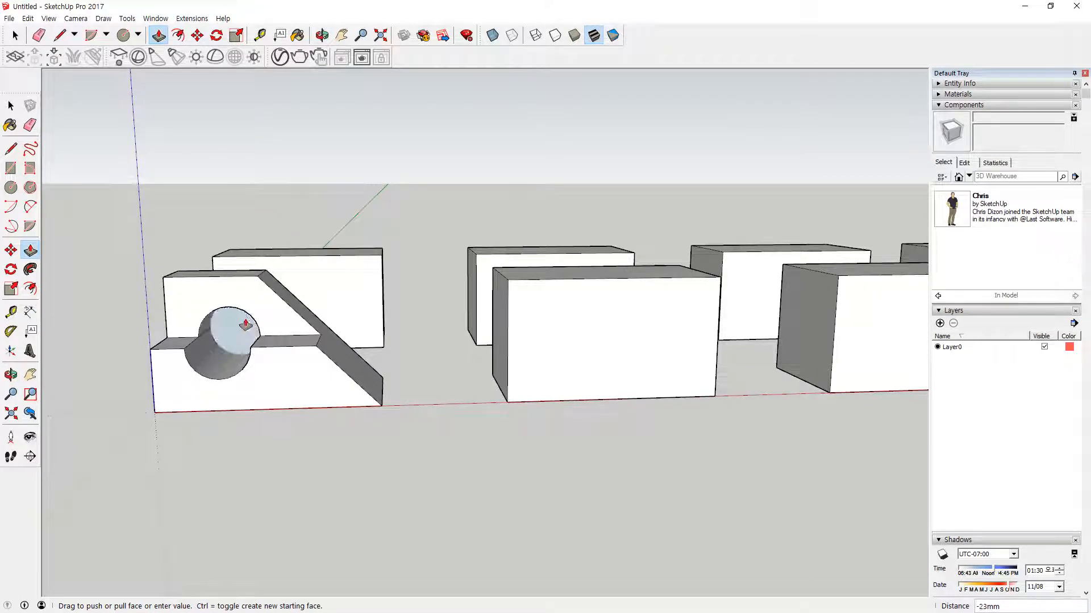
pyautogui.click(235, 340)
pyautogui.click(235, 340)
pyautogui.click(239, 322)
# Copy the rear top edge of the second front-row box 10 mm across its top face.
pyautogui.moveTo(305, 380); pyautogui.dragTo(114, 368, button='middle')
pyautogui.press('space')
pyautogui.keyDown('shift'); pyautogui.moveTo(302, 407); pyautogui.dragTo(157, 408, button='middle'); pyautogui.keyUp('shift')
pyautogui.keyDown('shift'); pyautogui.moveTo(441, 444); pyautogui.dragTo(414, 494, button='middle'); pyautogui.keyUp('shift')
pyautogui.moveTo(433, 426); pyautogui.dragTo(670, 379, button='middle')
pyautogui.moveTo(594, 411); pyautogui.dragTo(498, 426, button='middle')
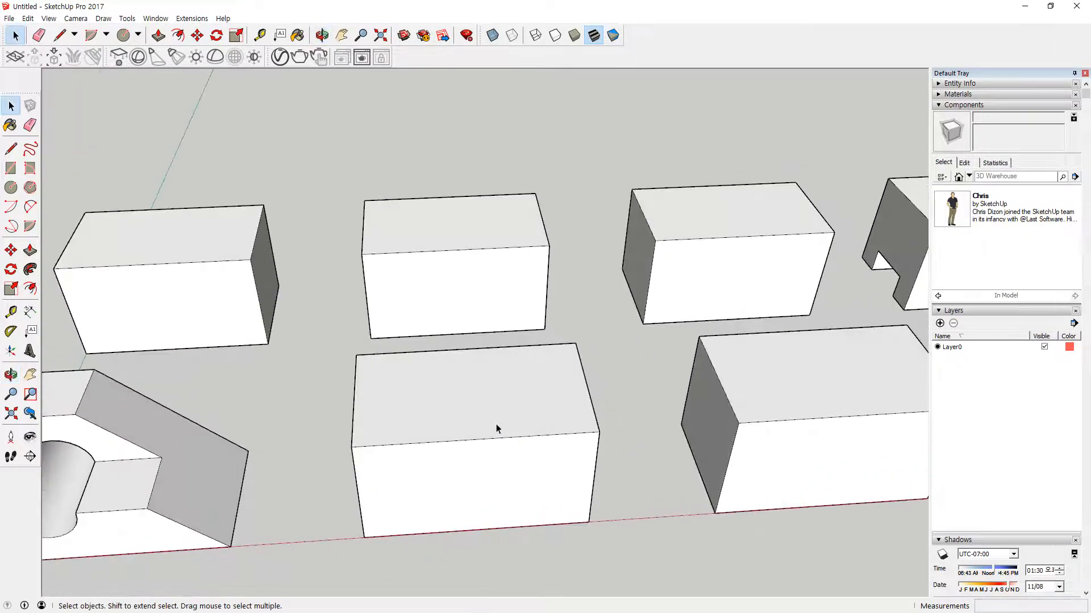
pyautogui.press('l')
pyautogui.moveTo(544, 358); pyautogui.dragTo(437, 370, button='middle')
pyautogui.press('m')
pyautogui.click(501, 368)
pyautogui.press('ctrl')
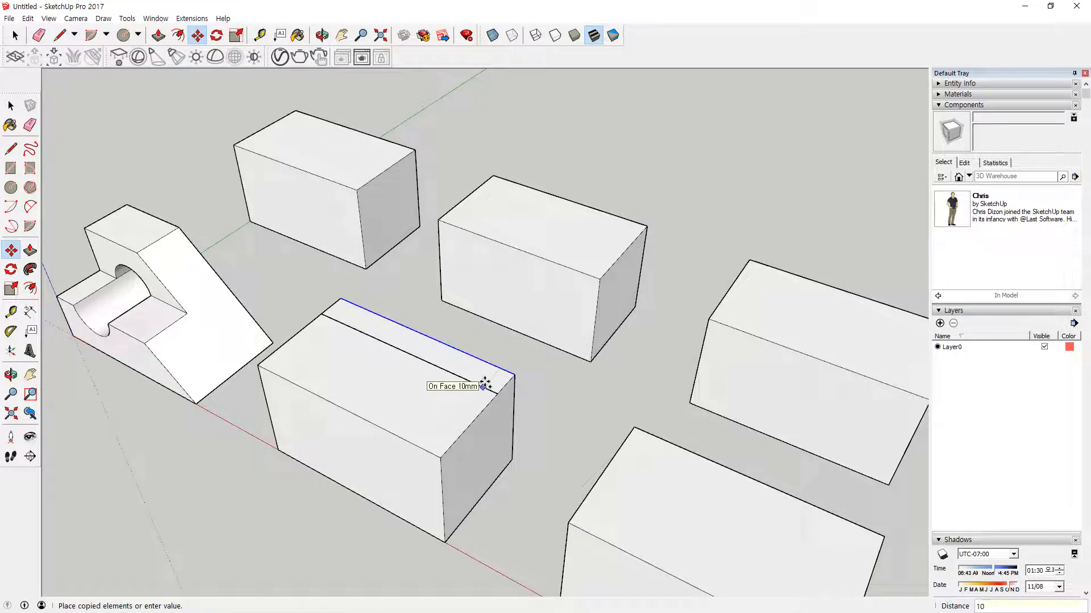
pyautogui.press('Return')
# Draw a line down the end face from the copied edge, 30 mm across to the front edge, and 70 mm along the front face.
pyautogui.moveTo(485, 416); pyautogui.dragTo(464, 407, button='middle')
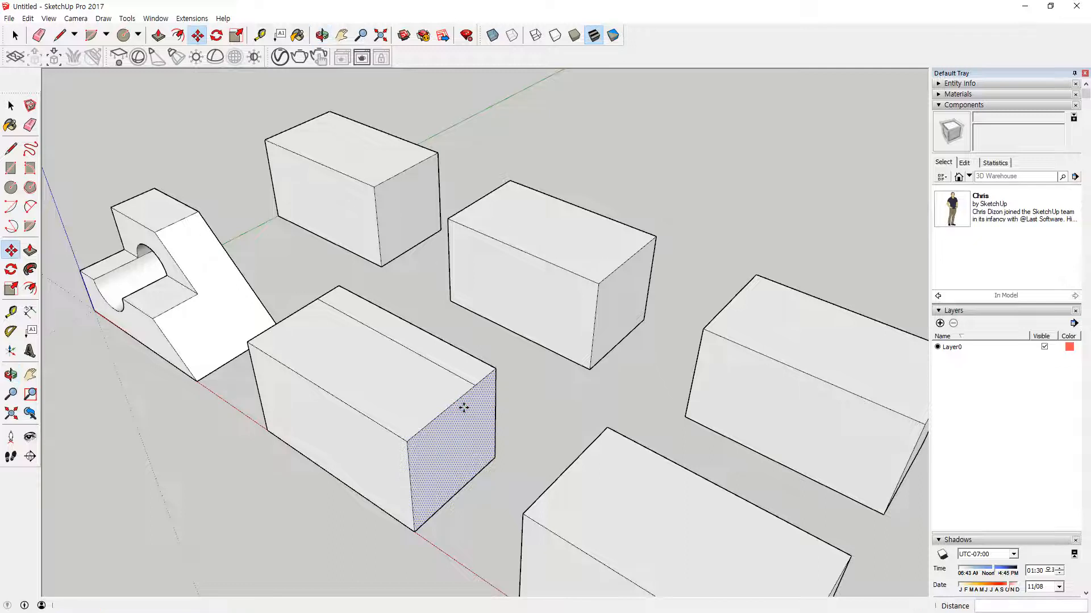
pyautogui.press('l')
pyautogui.click(474, 385)
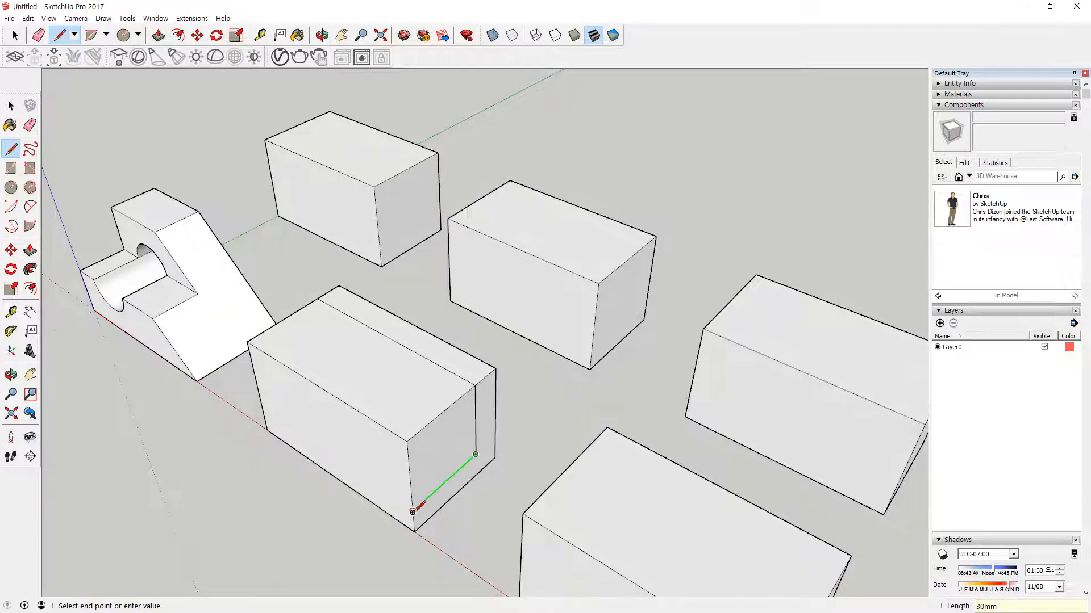
pyautogui.click(413, 512)
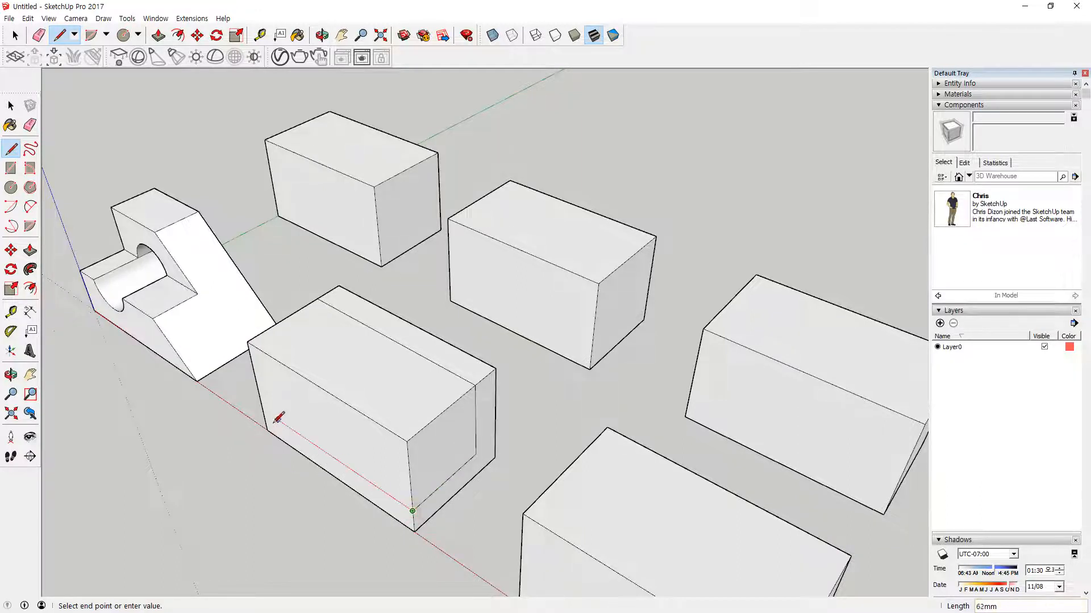
pyautogui.click(263, 409)
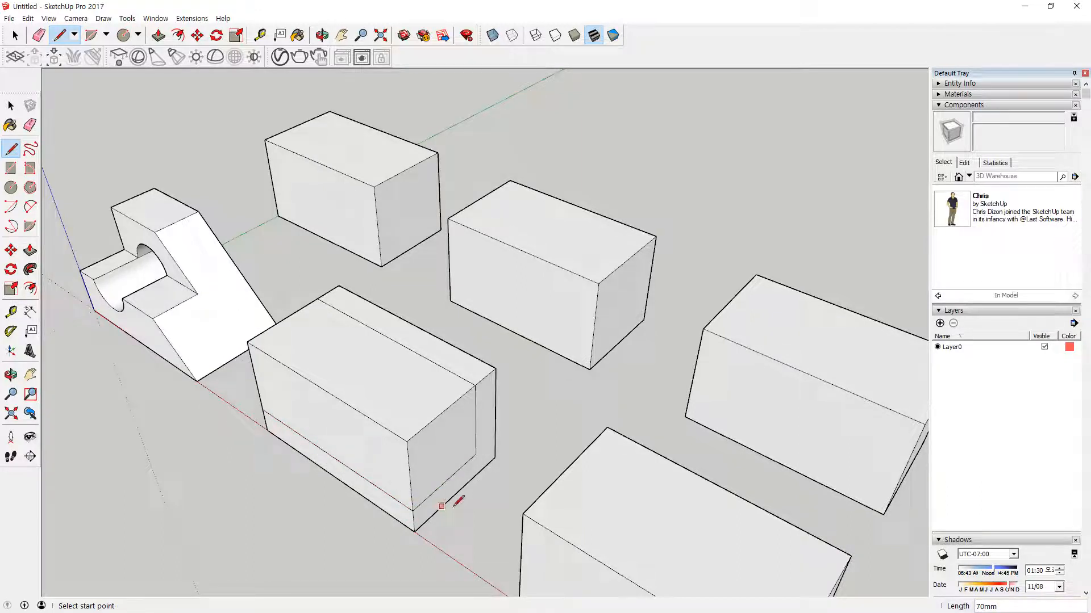
# Push the end face's outlined rectangle along the whole box length to leave an L-shaped block.
pyautogui.press('p')
pyautogui.click(434, 446)
pyautogui.click(253, 358)
# Draw a rectangle closing the L-shaped block's open end between the ledge's front corner and the wall's top corner.
pyautogui.moveTo(231, 357); pyautogui.dragTo(616, 438, button='middle')
pyautogui.press('r')
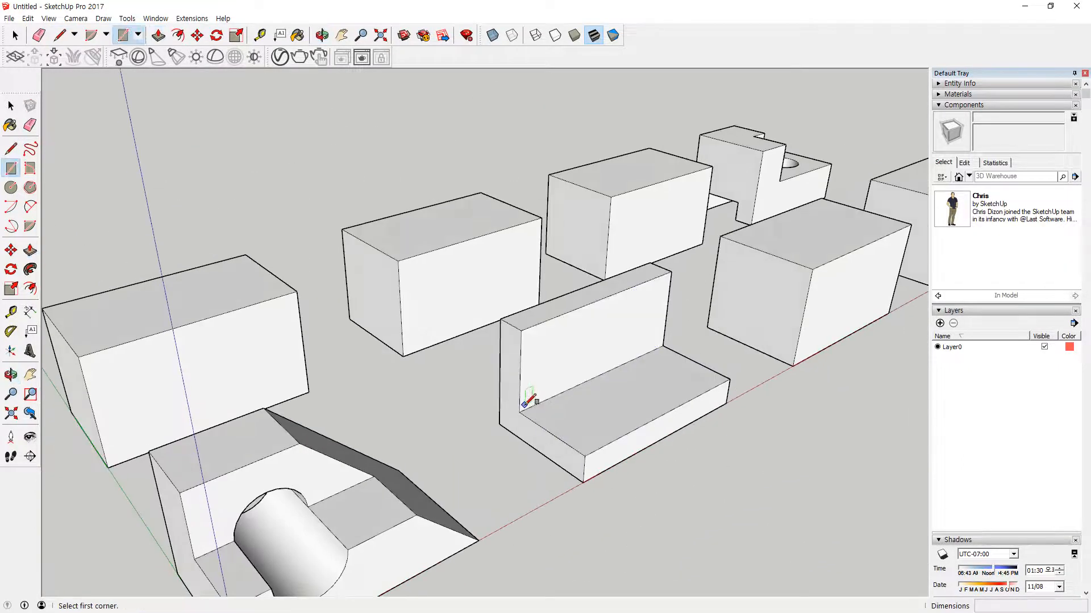
pyautogui.click(520, 412)
pyautogui.click(585, 455)
pyautogui.click(585, 456)
pyautogui.click(521, 331)
# Extrude the end rectangle 30 mm along the ledge into a solid block.
pyautogui.moveTo(588, 421); pyautogui.dragTo(334, 368, button='middle')
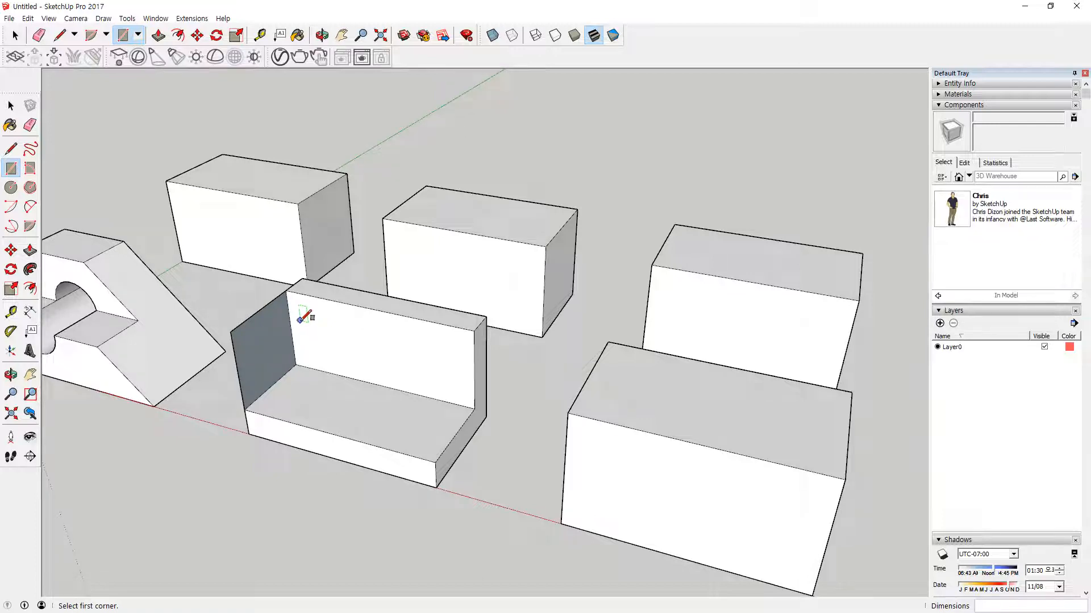
pyautogui.press('p')
pyautogui.click(273, 338)
pyautogui.write('3')
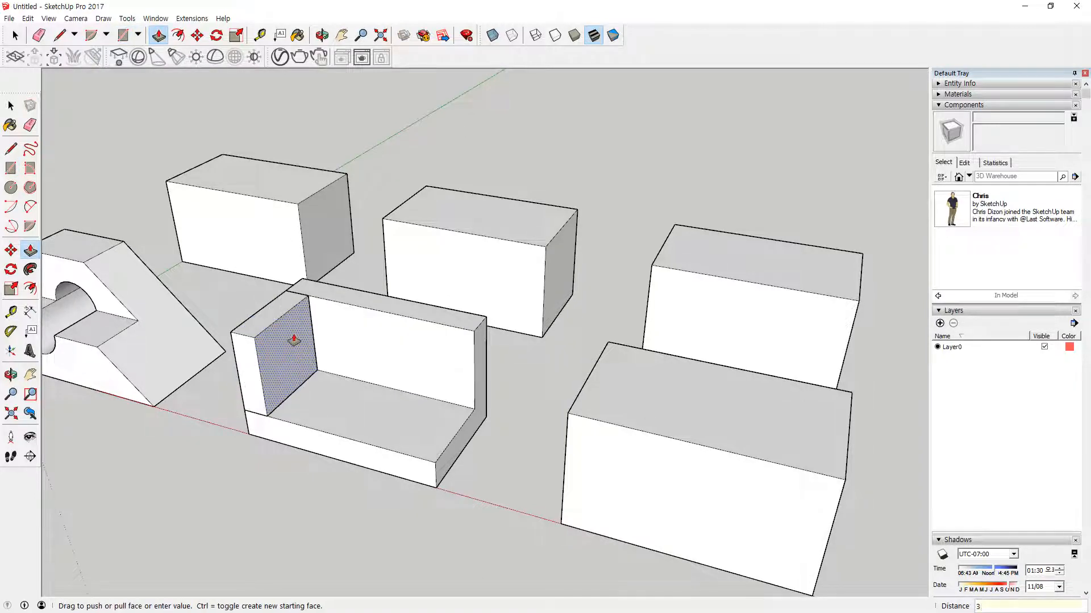
pyautogui.write('0')
pyautogui.press('Return')
# Copy the raised block's outer top edge about 10 mm inward across its top face.
pyautogui.moveTo(309, 301); pyautogui.dragTo(319, 366, button='middle')
pyautogui.press('space')
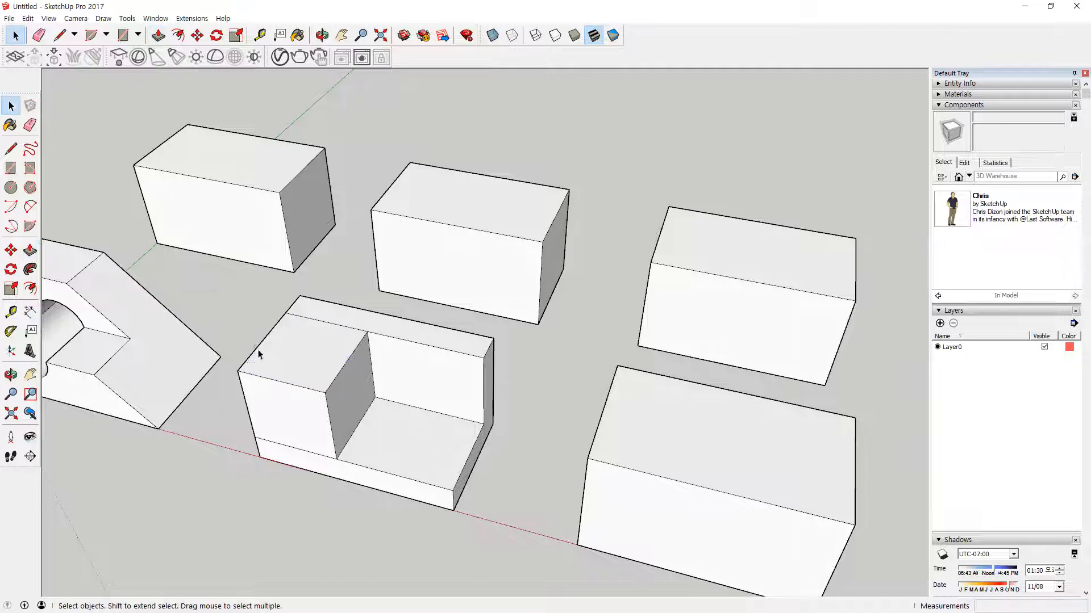
pyautogui.press('m')
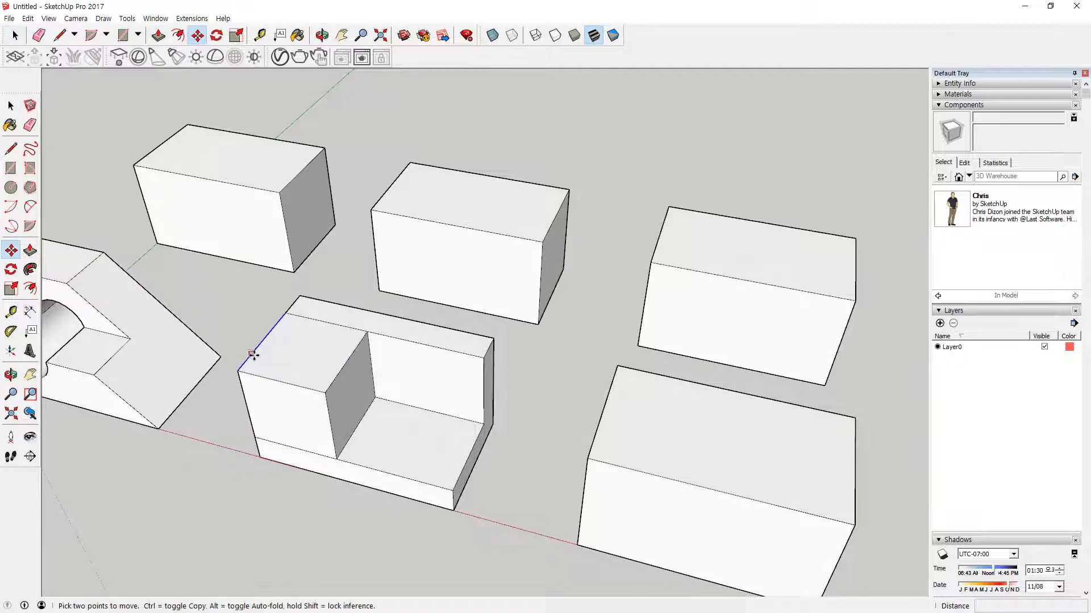
pyautogui.press('ctrl')
pyautogui.click(253, 356)
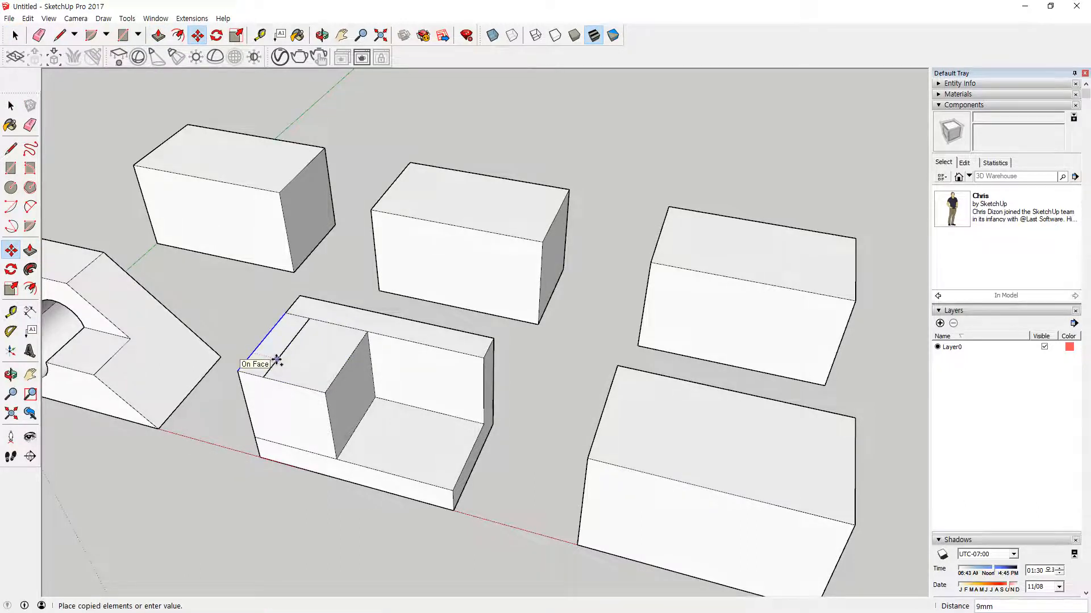
pyautogui.click(277, 360)
pyautogui.moveTo(299, 348); pyautogui.dragTo(353, 343, button='middle')
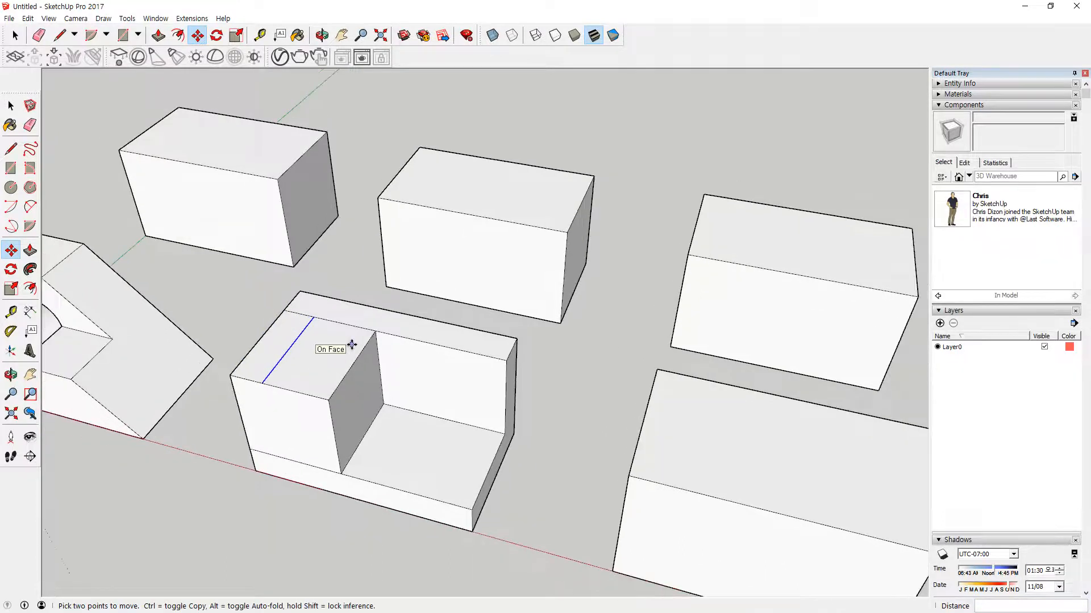
# Draw a diagonal from the raised block's inner rear top corner to the copied line's front end, and erase the other top-face lines.
pyautogui.press('l')
pyautogui.click(374, 331)
pyautogui.click(263, 383)
pyautogui.press('e')
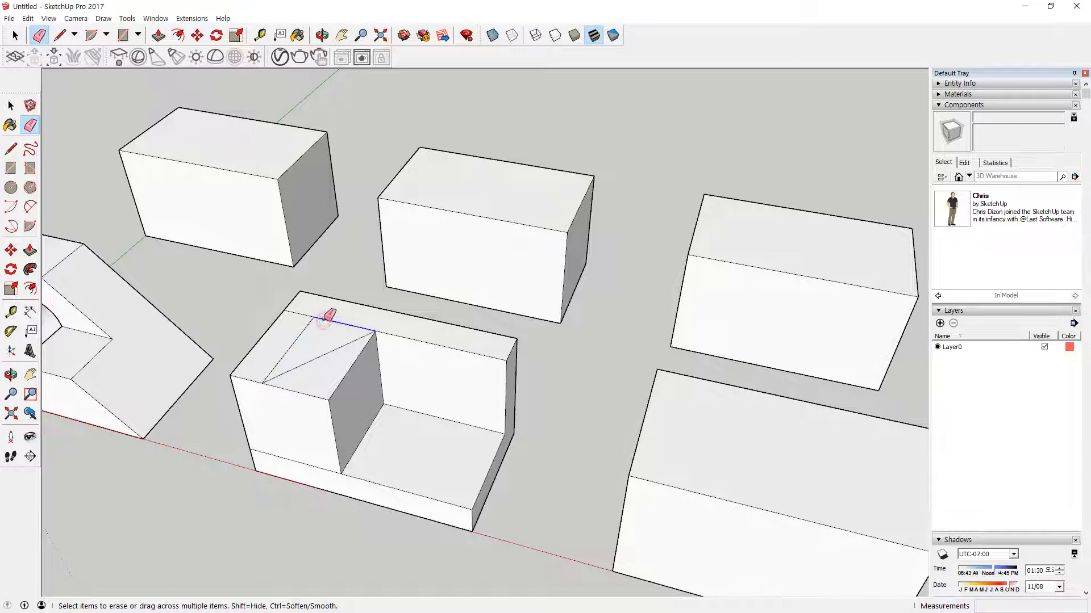
pyautogui.click(309, 318)
pyautogui.click(307, 319)
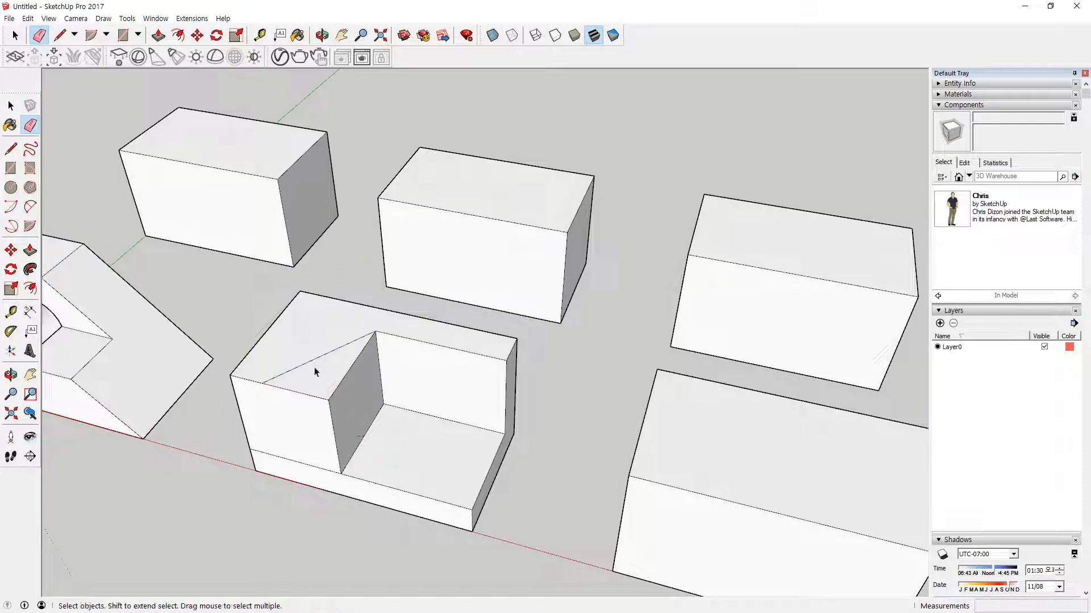
# Copy the top face's diagonal down onto the ledge, placing its front end on the raised block's bottom front corner.
pyautogui.press('m')
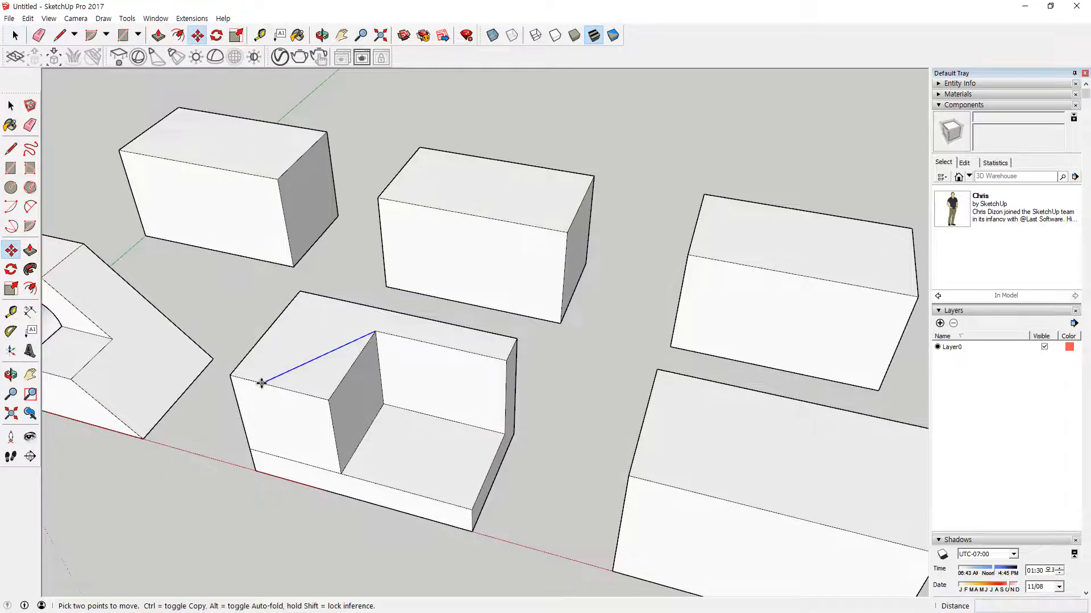
pyautogui.click(261, 383)
pyautogui.press('ctrl')
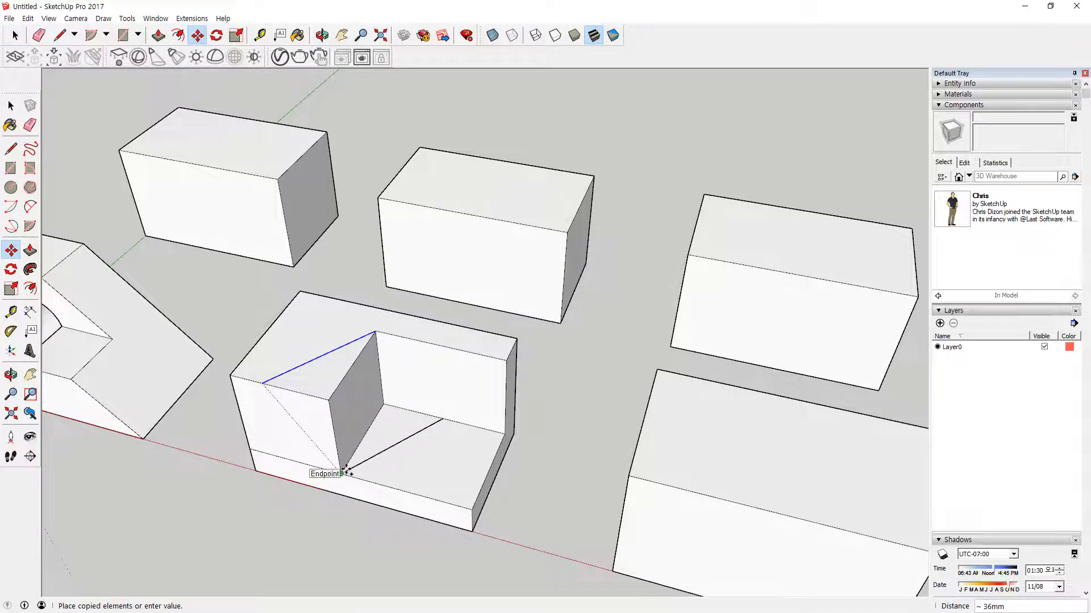
pyautogui.click(344, 472)
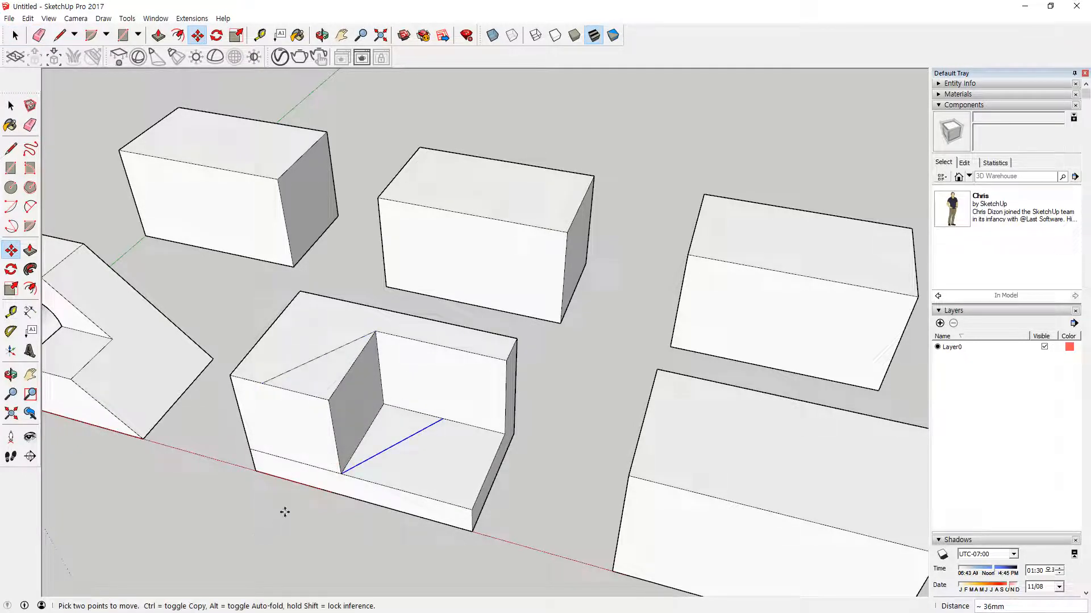
# Connect the matching ends of the two diagonals with lines, and erase the raised block's corner edges to leave a sloped face.
pyautogui.press('l')
pyautogui.click(341, 473)
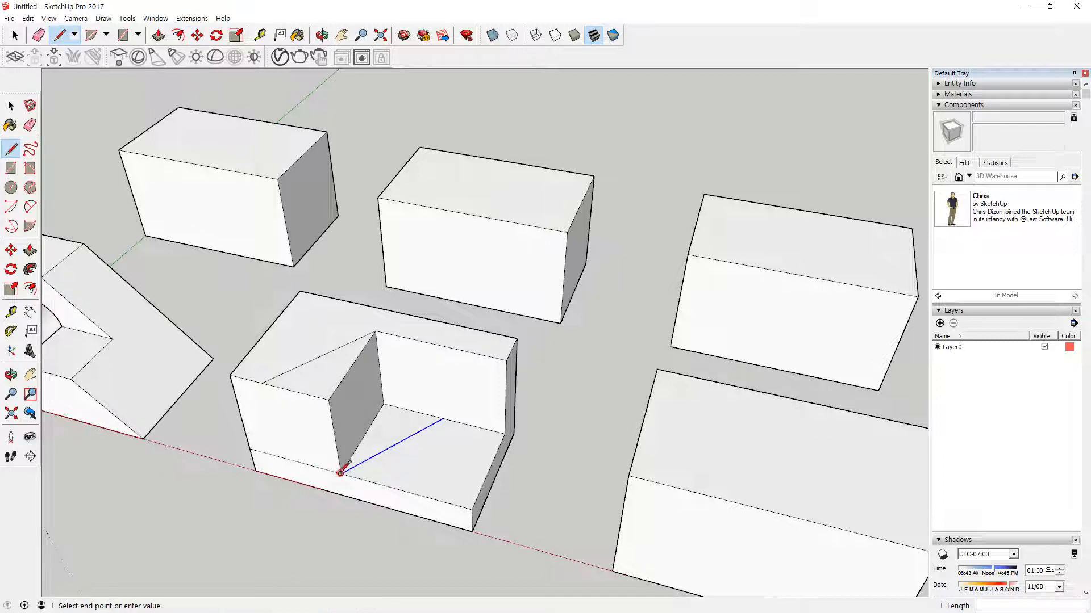
pyautogui.click(262, 383)
pyautogui.click(375, 331)
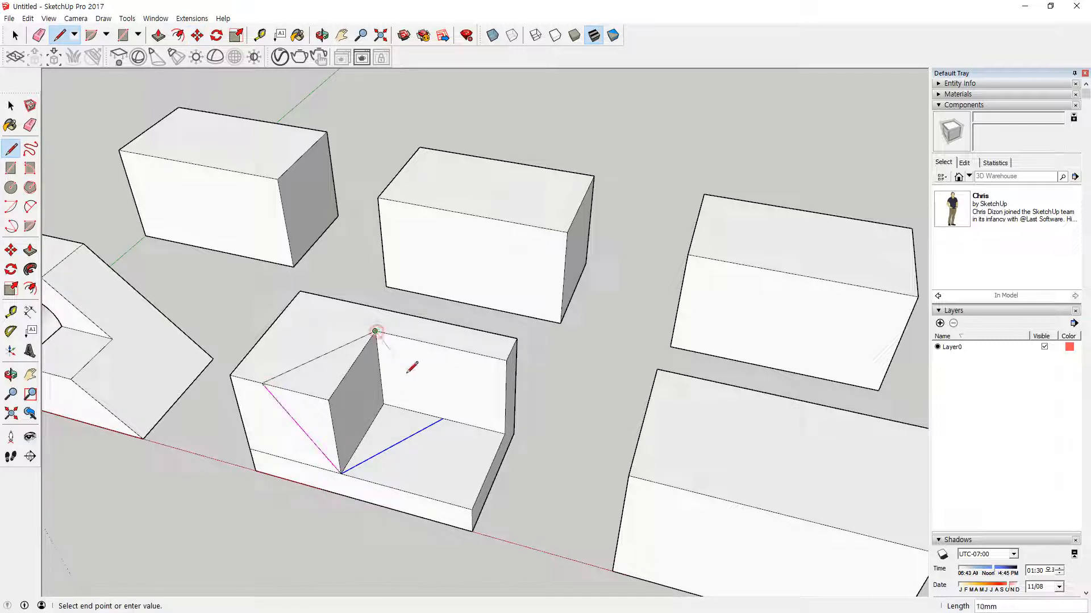
pyautogui.click(443, 420)
pyautogui.press('e')
pyautogui.moveTo(330, 400); pyautogui.dragTo(329, 403)
# Copy the ledge's outer end edge 10 mm inward across the ledge's top face.
pyautogui.moveTo(261, 483)
pyautogui.mouseDown(button='middle')
pyautogui.moveTo(197, 443)
pyautogui.moveTo(216, 493)
pyautogui.mouseUp(button='middle')
pyautogui.scroll(3, 459, 503)
pyautogui.scroll(1, 458, 503)
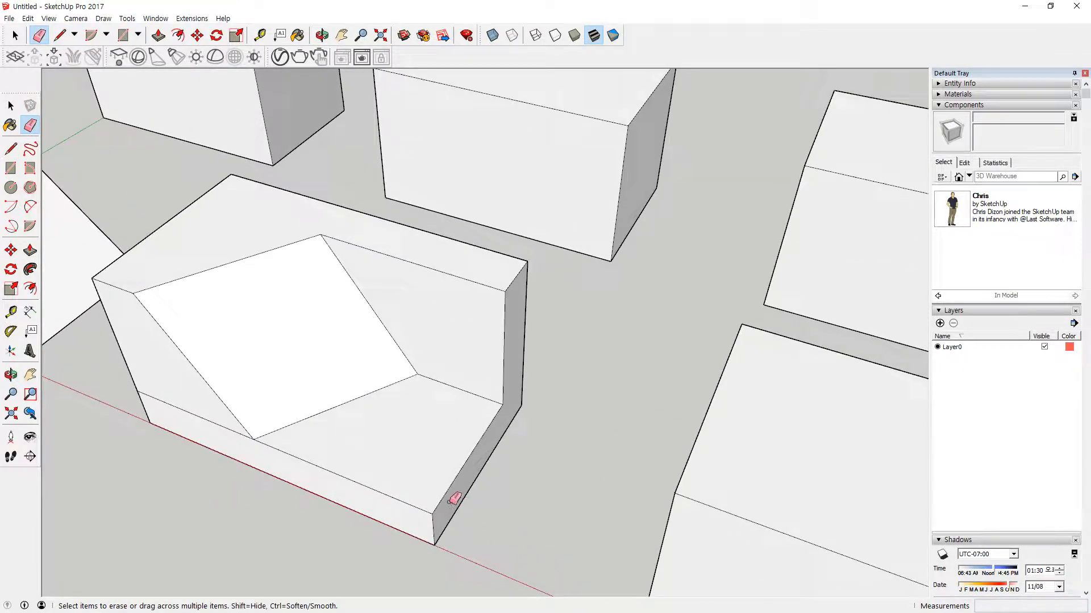
pyautogui.press('space')
pyautogui.press('m')
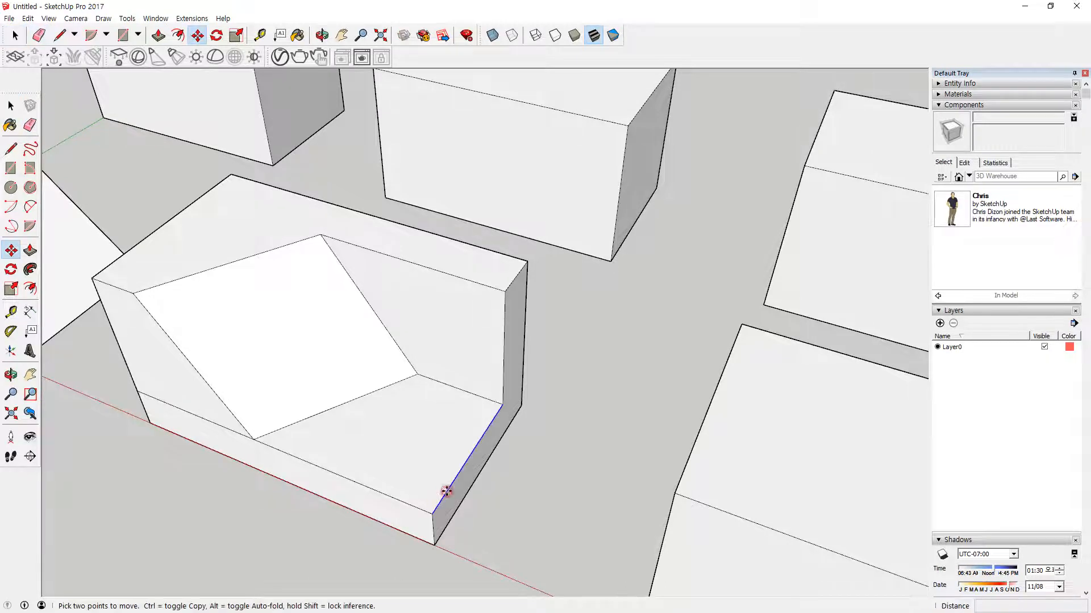
pyautogui.press('ctrl')
pyautogui.click(446, 491)
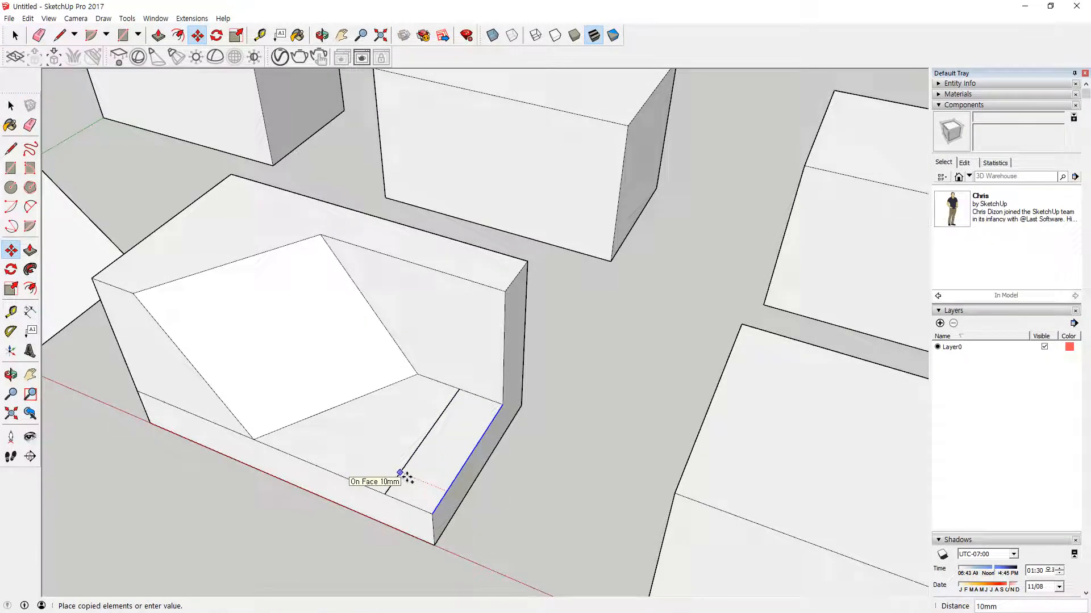
pyautogui.click(406, 477)
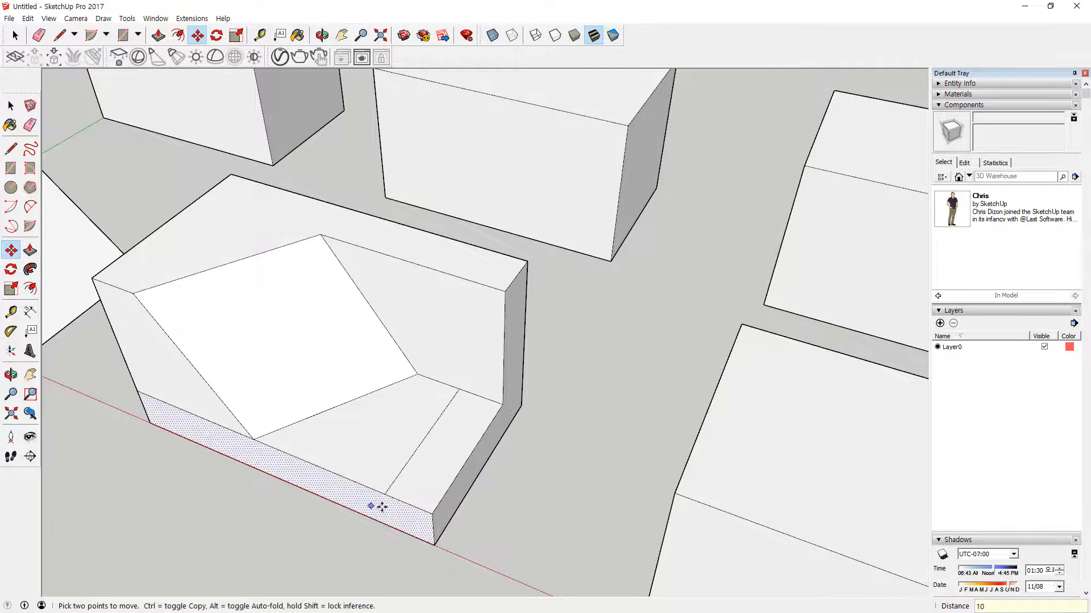
pyautogui.scroll(1, 381, 503)
pyautogui.press('a')
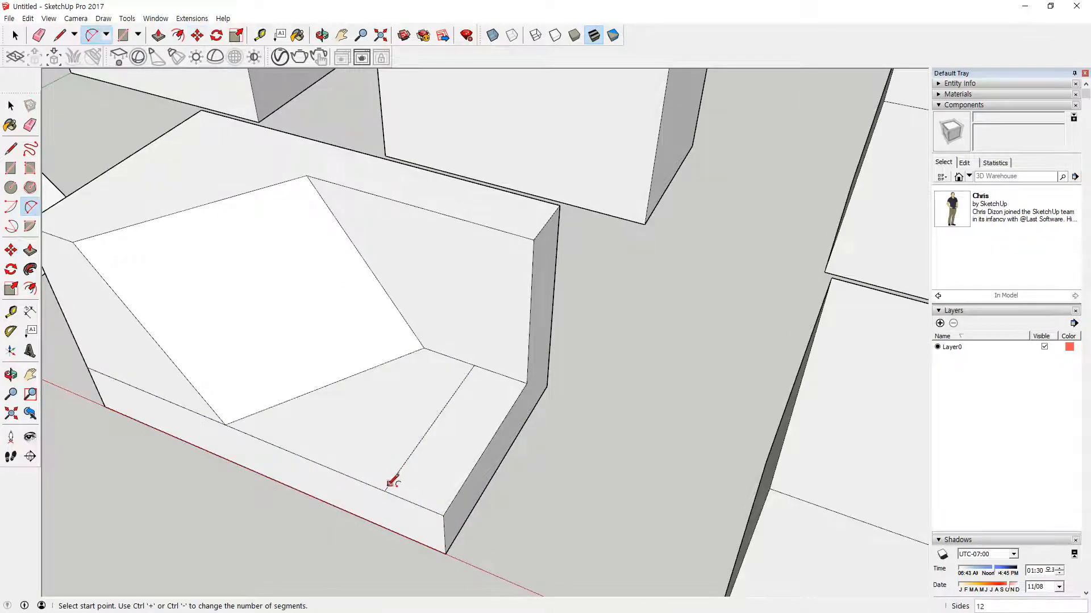
pyautogui.click(384, 491)
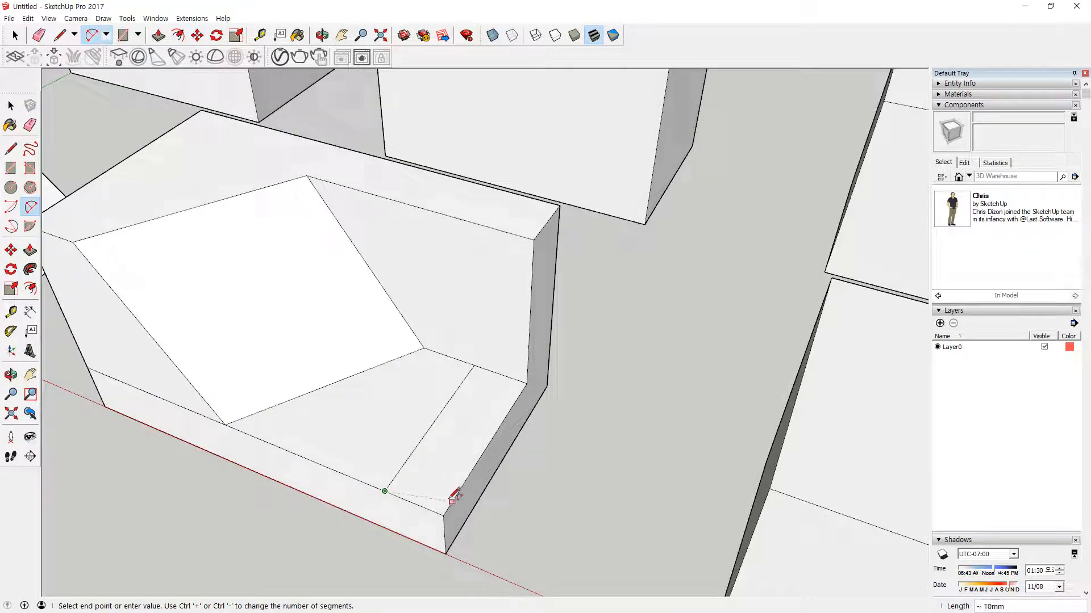
pyautogui.click(11, 207)
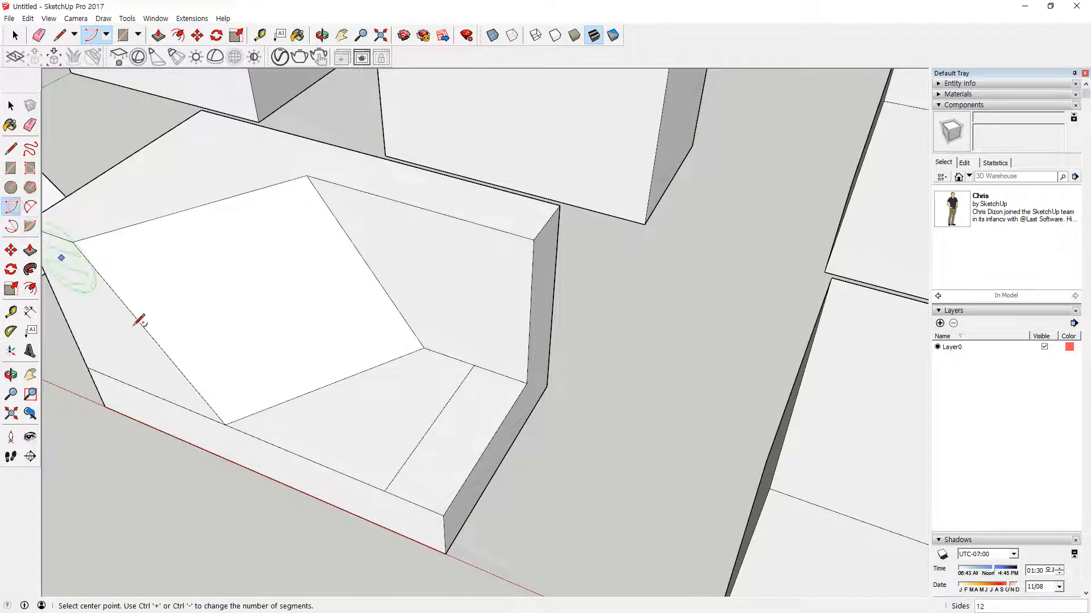
pyautogui.click(385, 490)
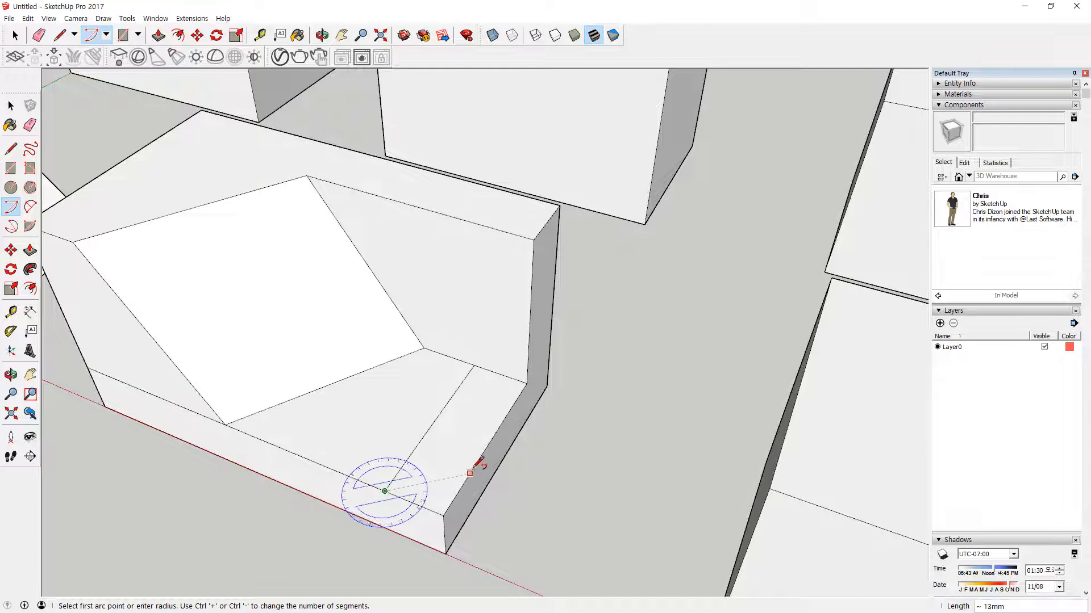
pyautogui.press('Escape')
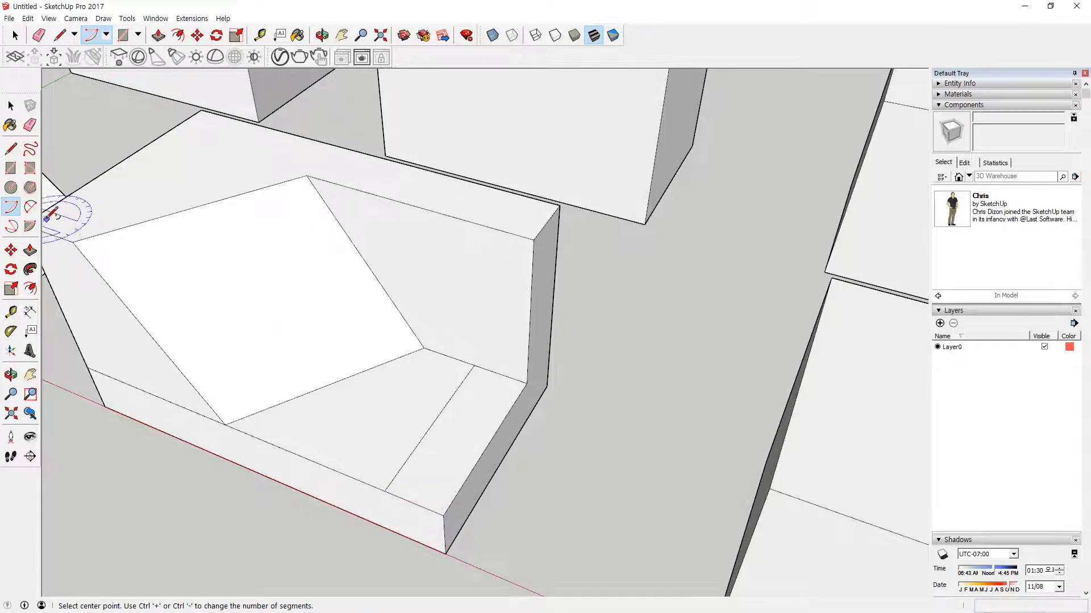
# Copy the ledge's front edge 10 mm inward, and draw a circle centred where the two copied lines cross, reaching the ledge's outer edge.
pyautogui.press('m')
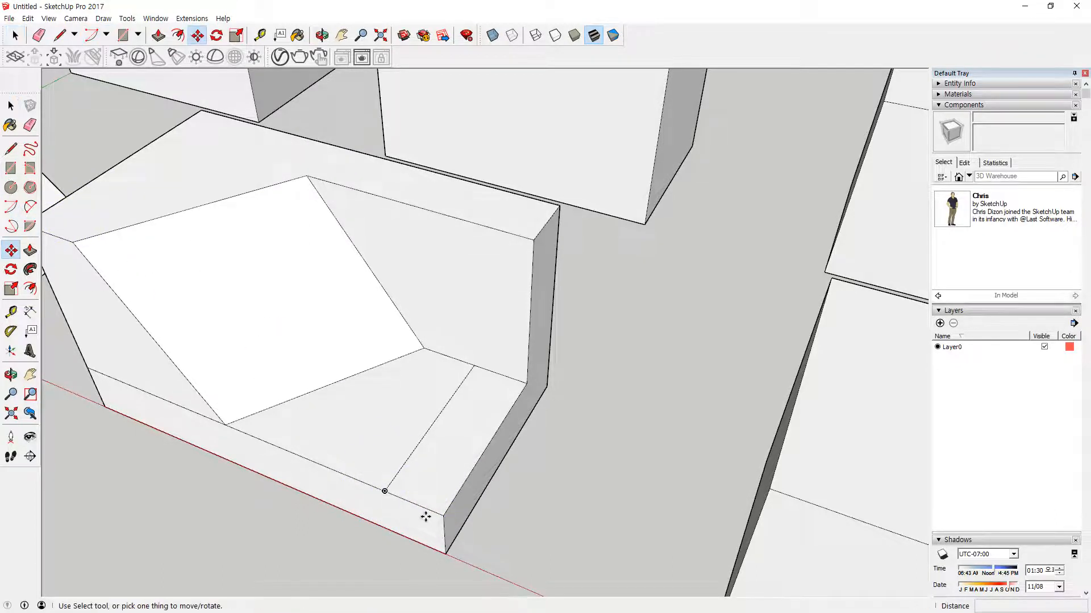
pyautogui.click(427, 507)
pyautogui.press('ctrl')
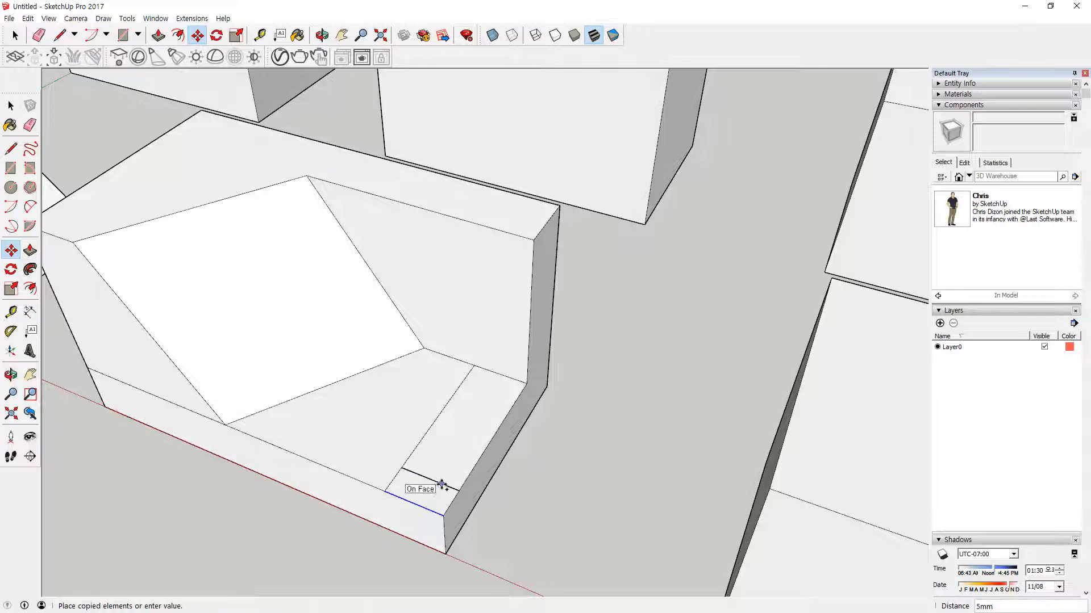
pyautogui.write('10')
pyautogui.press('Return')
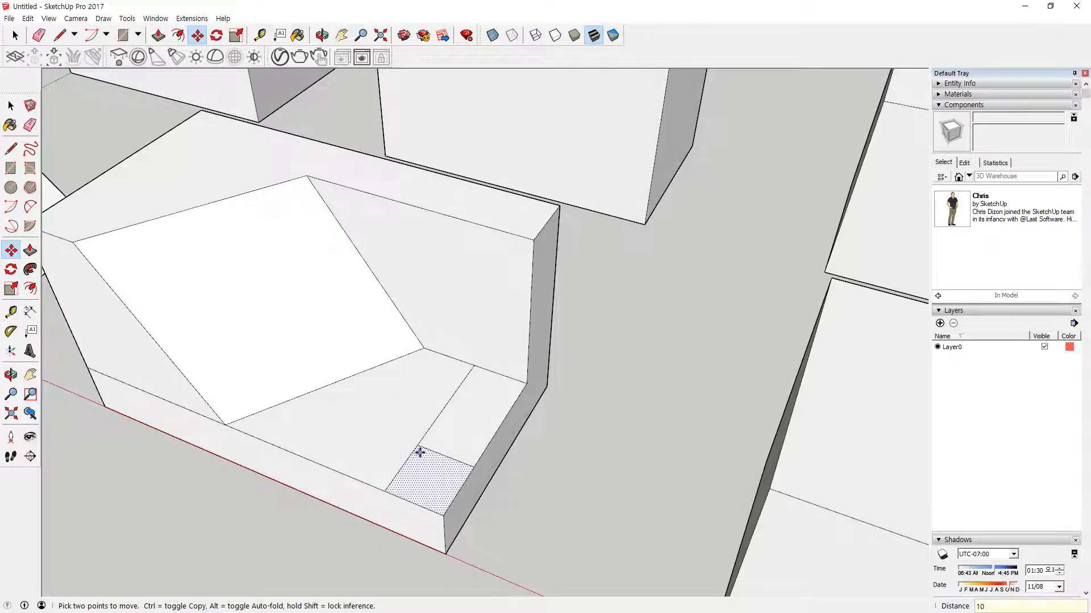
pyautogui.press('c')
pyautogui.click(417, 445)
pyautogui.click(476, 465)
# Remove the ledge's corner outside the circle and erase the leftover construction lines, leaving the ledge with a rounded outer corner.
pyautogui.press('e')
pyautogui.moveTo(458, 387)
pyautogui.mouseDown()
pyautogui.moveTo(472, 407)
pyautogui.moveTo(455, 424)
pyautogui.moveTo(381, 402)
pyautogui.moveTo(392, 458)
pyautogui.moveTo(440, 448)
pyautogui.moveTo(453, 523)
pyautogui.moveTo(445, 511)
pyautogui.moveTo(445, 555)
pyautogui.mouseUp()
pyautogui.press('p')
pyautogui.moveTo(446, 556); pyautogui.dragTo(501, 470, button='middle')
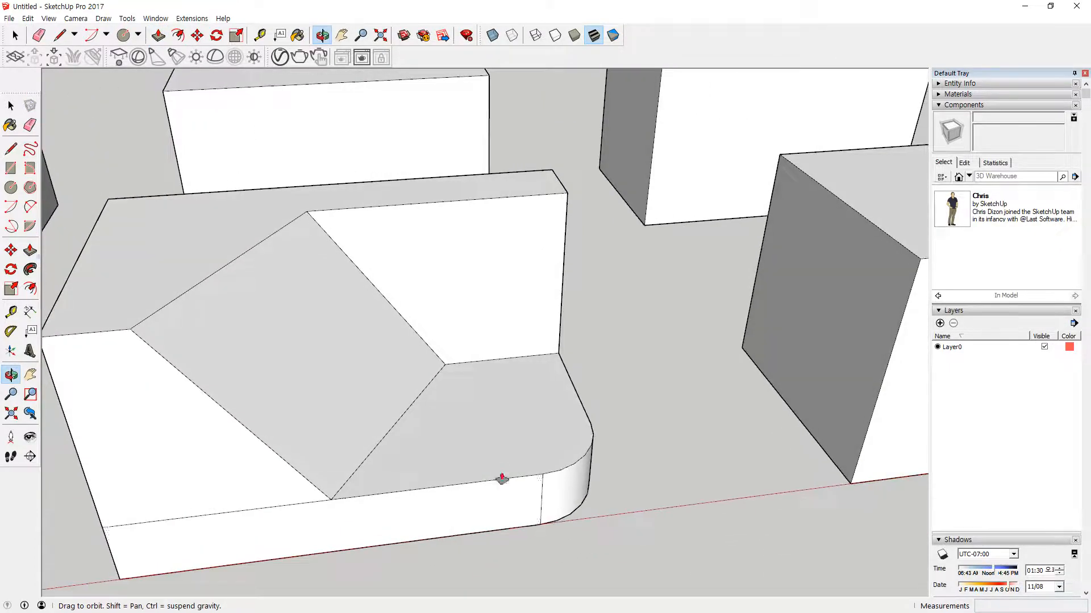
pyautogui.press('e')
pyautogui.moveTo(238, 506)
pyautogui.mouseDown(button='middle')
pyautogui.moveTo(441, 433)
pyautogui.moveTo(517, 377)
pyautogui.moveTo(414, 420)
pyautogui.mouseUp(button='middle')
pyautogui.moveTo(253, 471)
pyautogui.mouseDown()
pyautogui.moveTo(303, 513)
pyautogui.moveTo(528, 496)
pyautogui.mouseUp()
# Draw a 20 mm wide rectangle at the next box's bottom front corner on the end face, and push it 70 mm through the whole length.
pyautogui.moveTo(712, 437)
pyautogui.mouseDown(button='middle')
pyautogui.moveTo(518, 506)
pyautogui.moveTo(125, 515)
pyautogui.mouseUp(button='middle')
pyautogui.scroll(-4, 573, 441)
pyautogui.moveTo(688, 426)
pyautogui.keyDown('shift'); pyautogui.mouseDown(button='middle')
pyautogui.moveTo(568, 404)
pyautogui.moveTo(707, 467)
pyautogui.mouseUp(button='middle'); pyautogui.keyUp('shift')
pyautogui.scroll(-3, 571, 405)
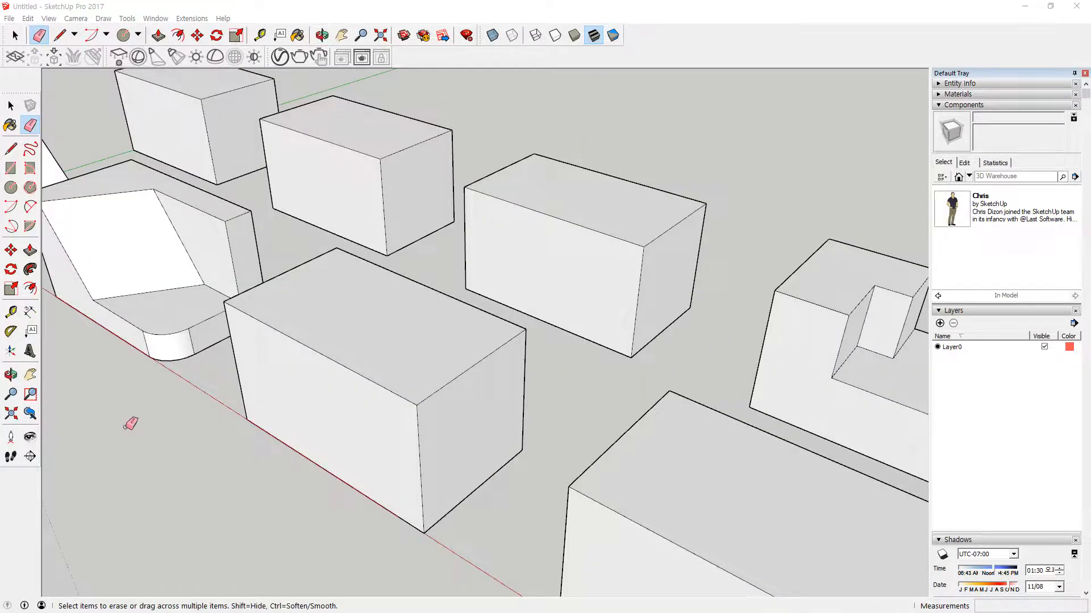
pyautogui.scroll(-3, 319, 448)
pyautogui.moveTo(319, 449); pyautogui.dragTo(348, 462, button='middle')
pyautogui.press('r')
pyautogui.click(336, 510)
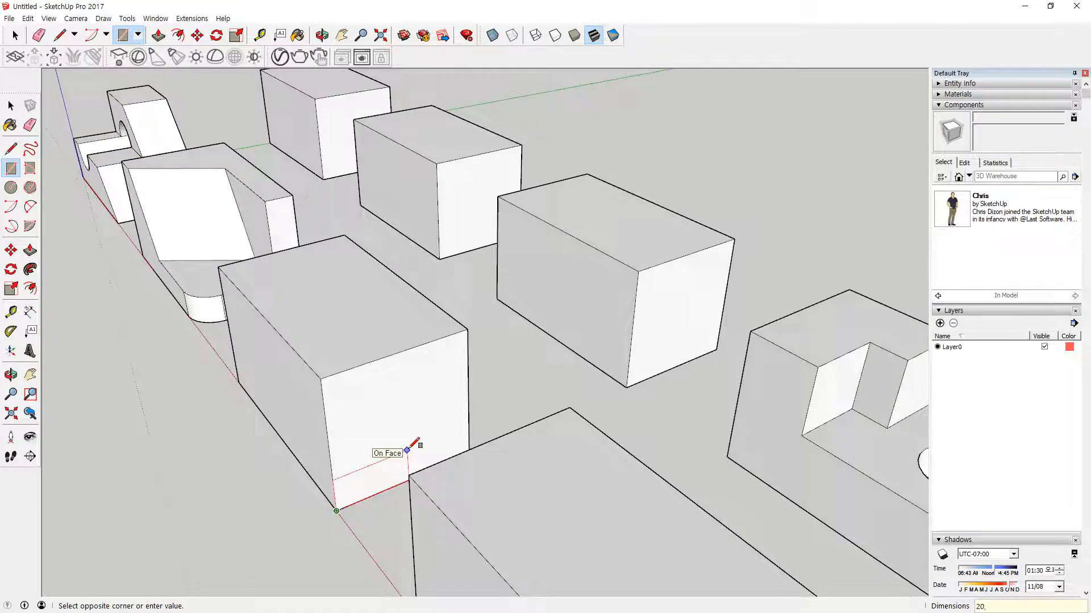
pyautogui.click(408, 450)
pyautogui.press('p')
pyautogui.click(363, 504)
pyautogui.click(240, 380)
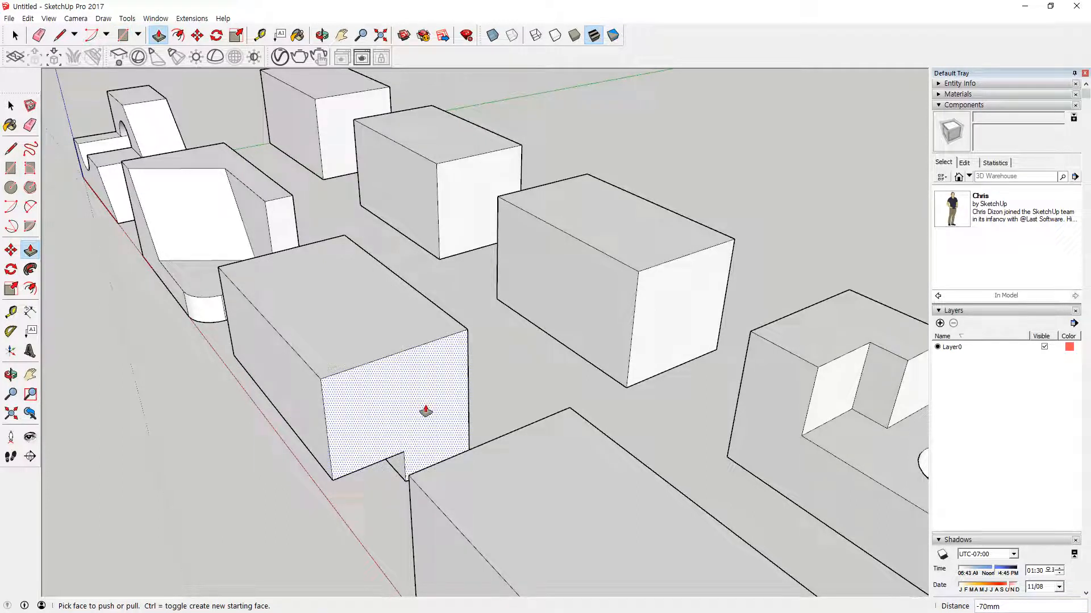
# Draw a 10 by 20 mm rectangle at the end face's top rear corner and push it through the block's full length.
pyautogui.press('r')
pyautogui.click(468, 329)
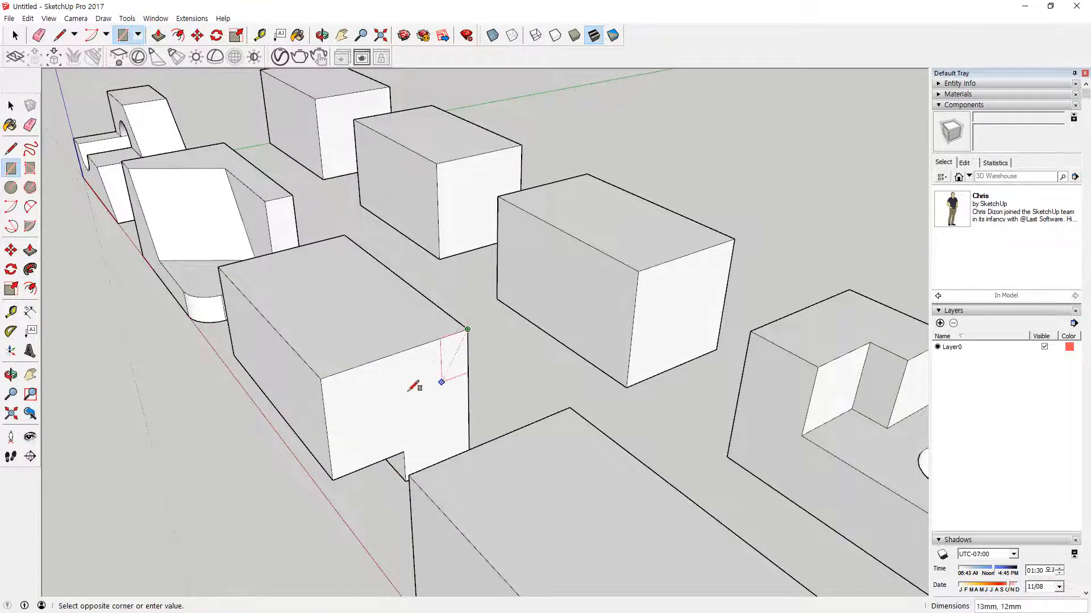
pyautogui.write('10,20')
pyautogui.press('Return')
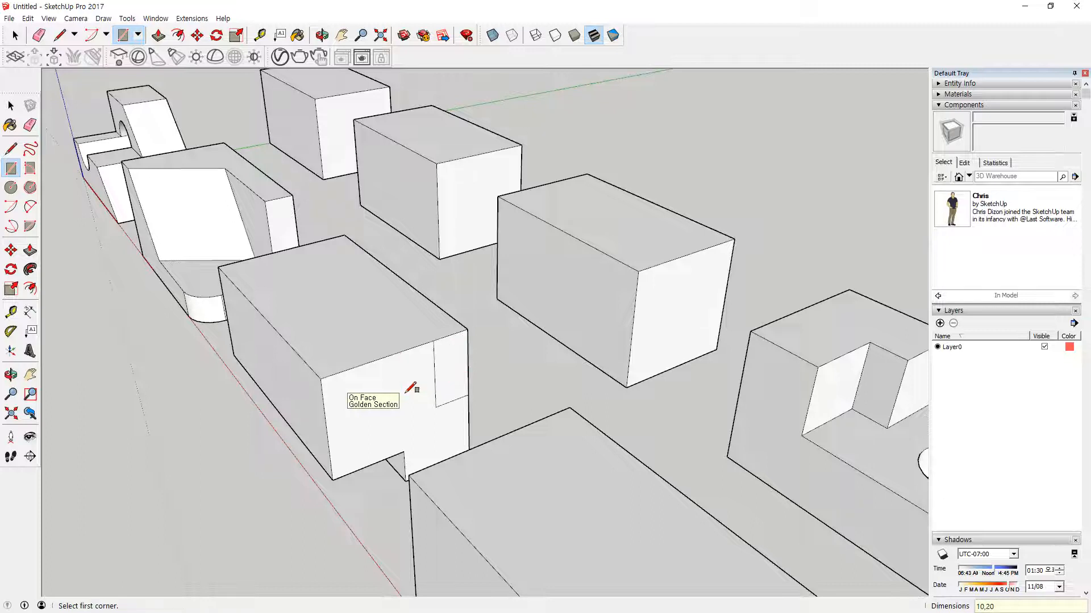
pyautogui.press('p')
pyautogui.click(409, 377)
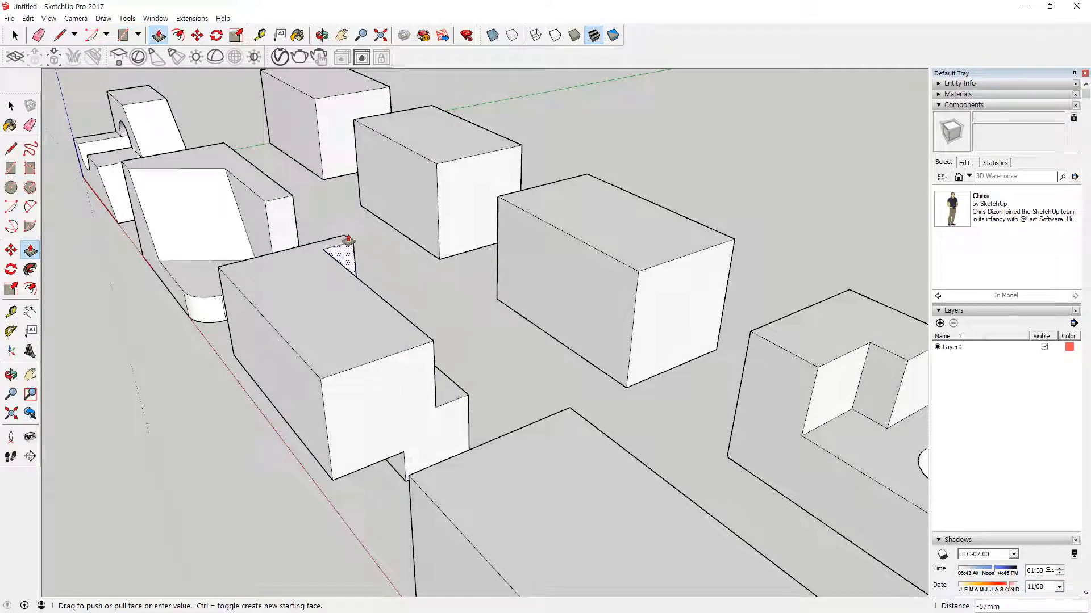
pyautogui.click(343, 237)
# Try to copy the end face's front vertical edge 30 mm inward along the front face.
pyautogui.moveTo(204, 390); pyautogui.dragTo(385, 367, button='middle')
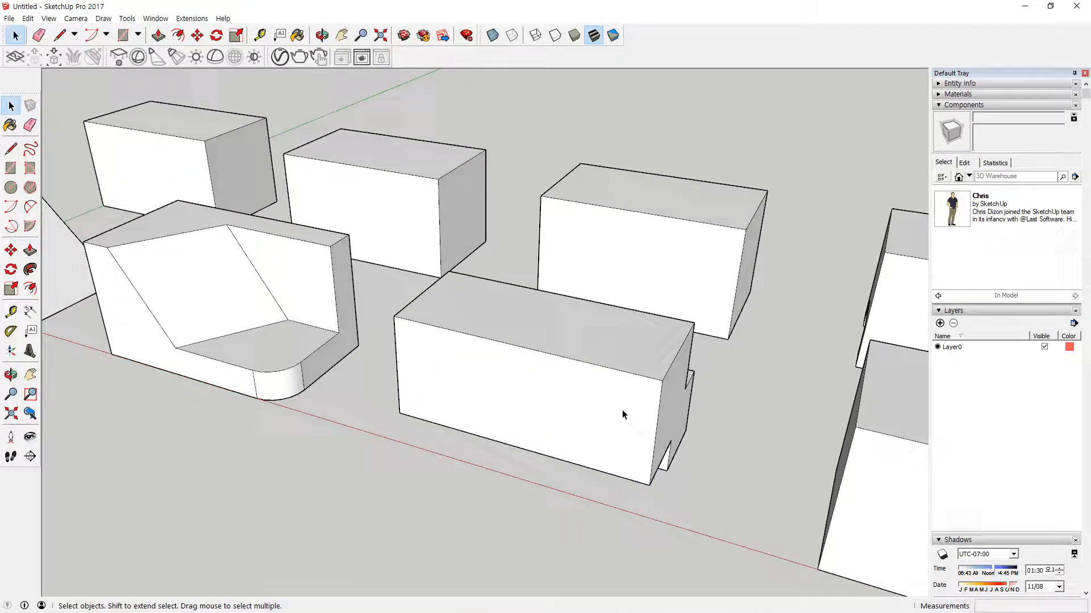
pyautogui.click(659, 405)
pyautogui.moveTo(702, 374); pyautogui.dragTo(606, 380, button='middle')
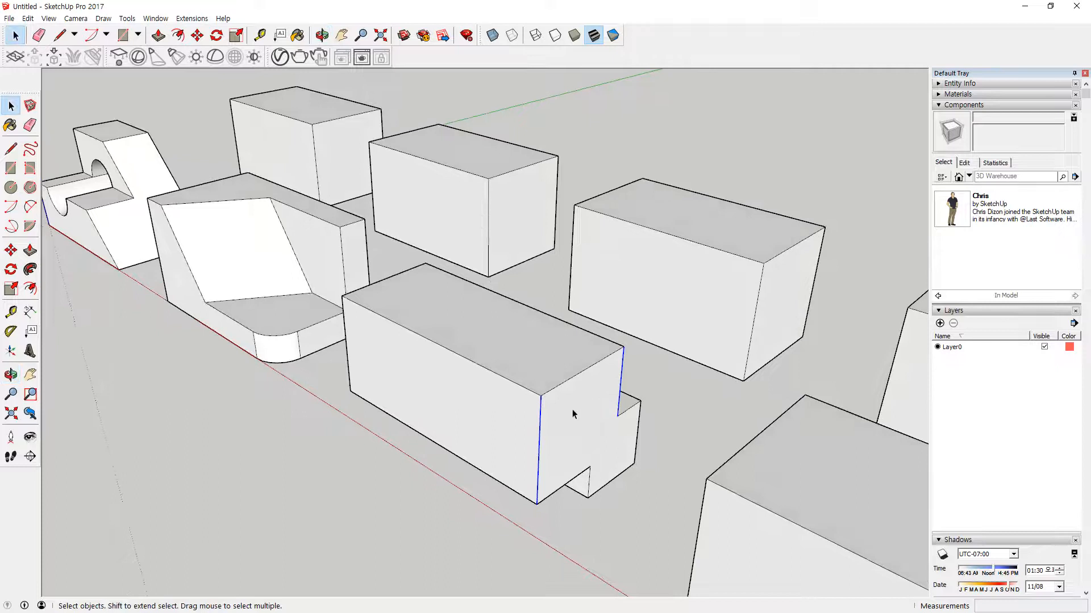
pyautogui.press('m')
pyautogui.click(540, 393)
pyautogui.press('ctrl')
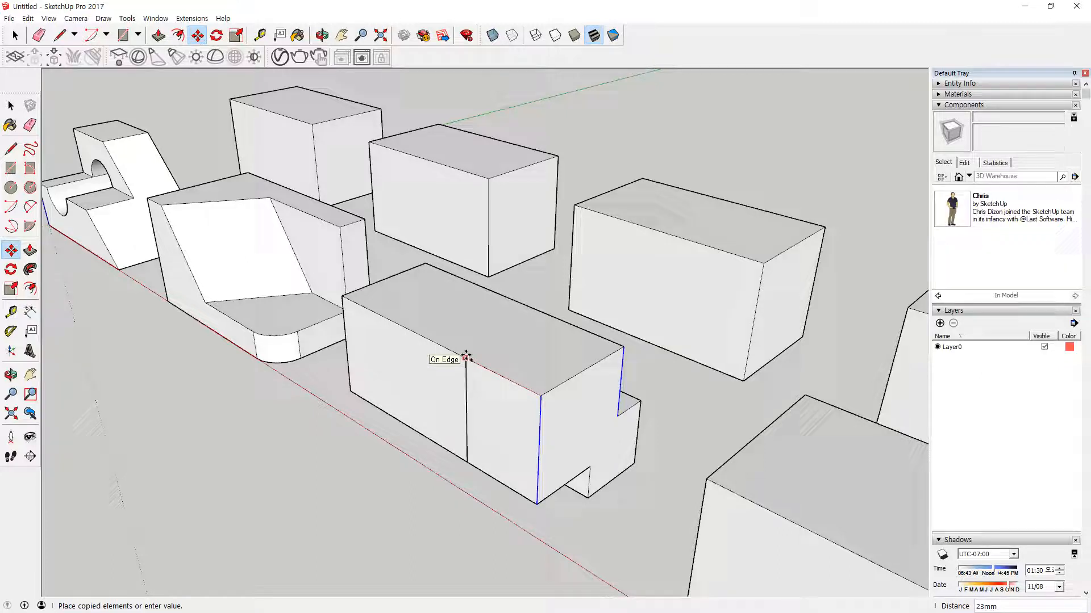
pyautogui.write('30')
pyautogui.press('Return')
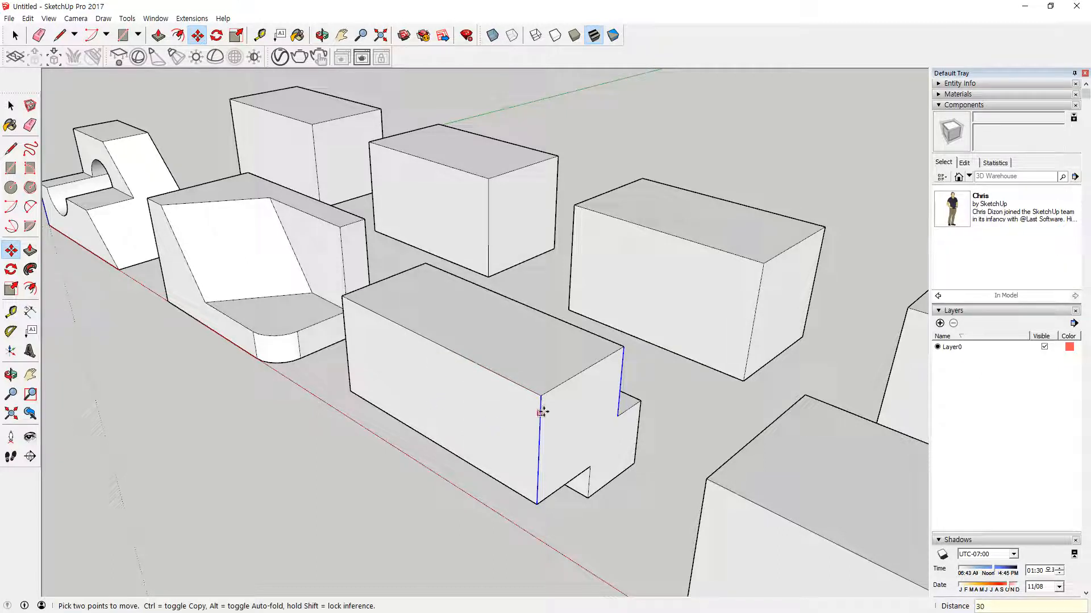
pyautogui.press('space')
pyautogui.click(539, 430)
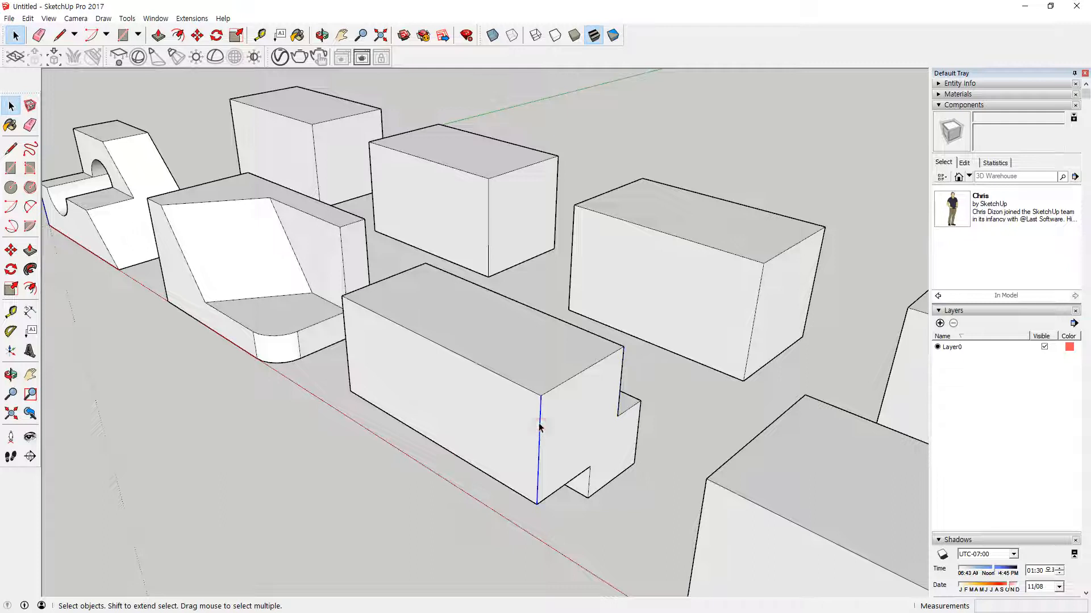
pyautogui.press('m')
pyautogui.press('ctrl')
pyautogui.click(541, 394)
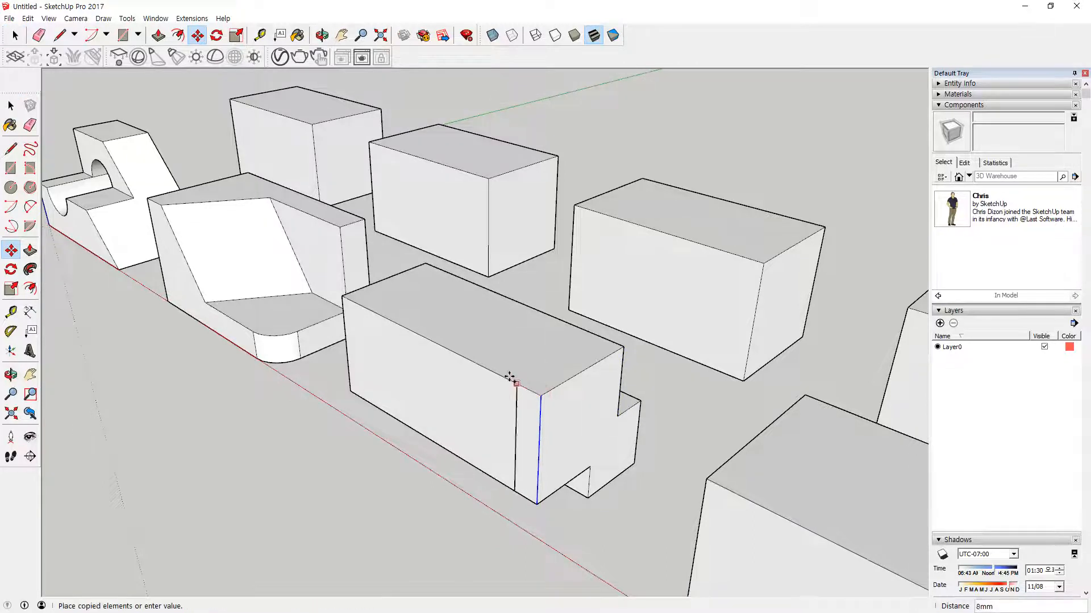
pyautogui.press('Escape')
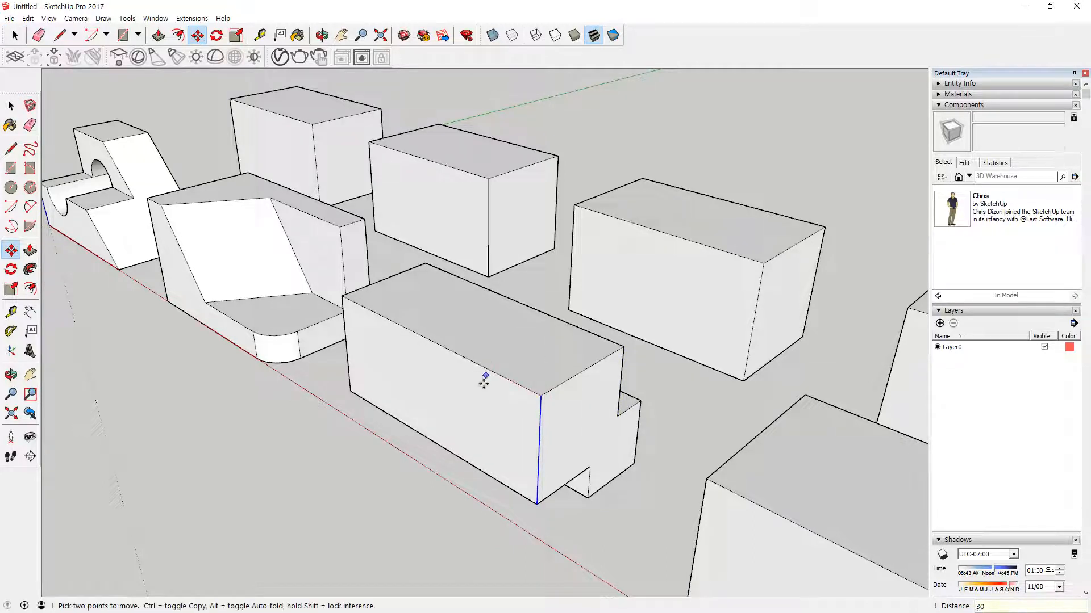
pyautogui.press('space')
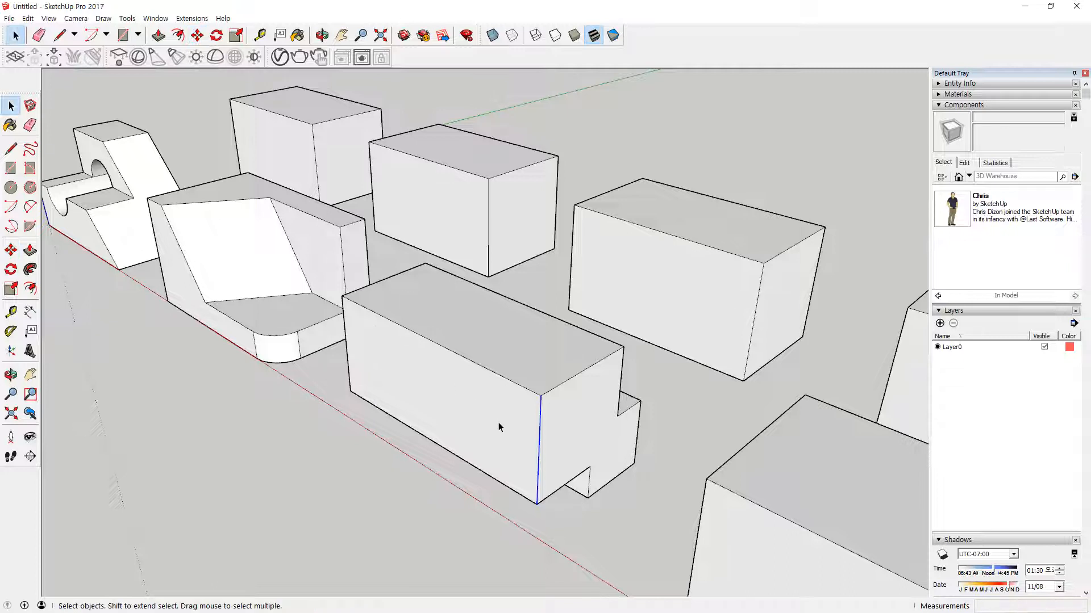
# Draw a 30 mm line along the front top edge from the end corner, and a vertical line from its end down the front face.
pyautogui.press('l')
pyautogui.click(540, 395)
pyautogui.write('30')
pyautogui.press('Return')
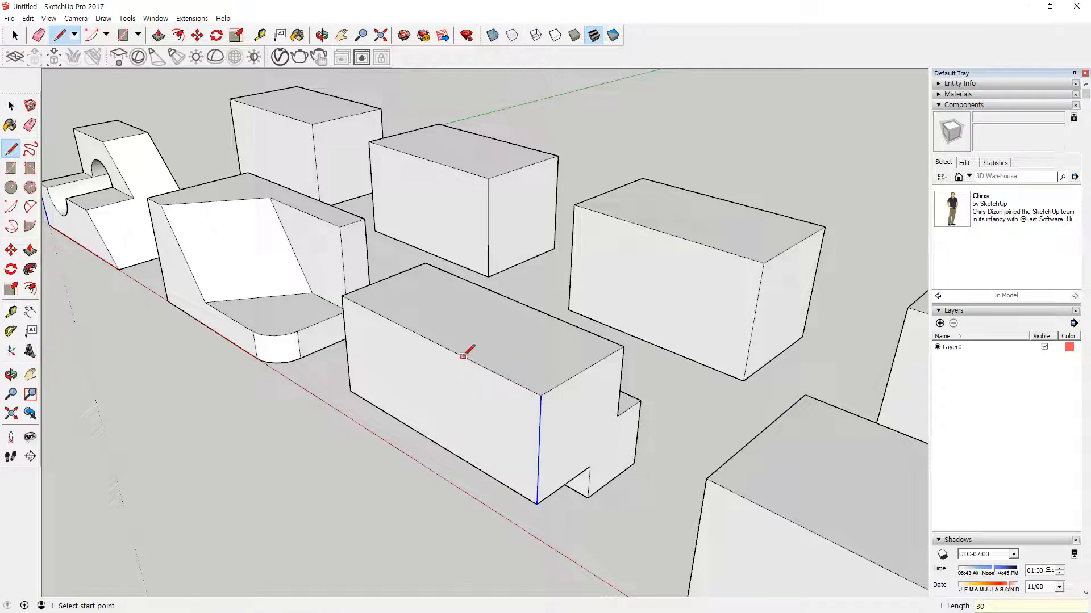
pyautogui.click(444, 347)
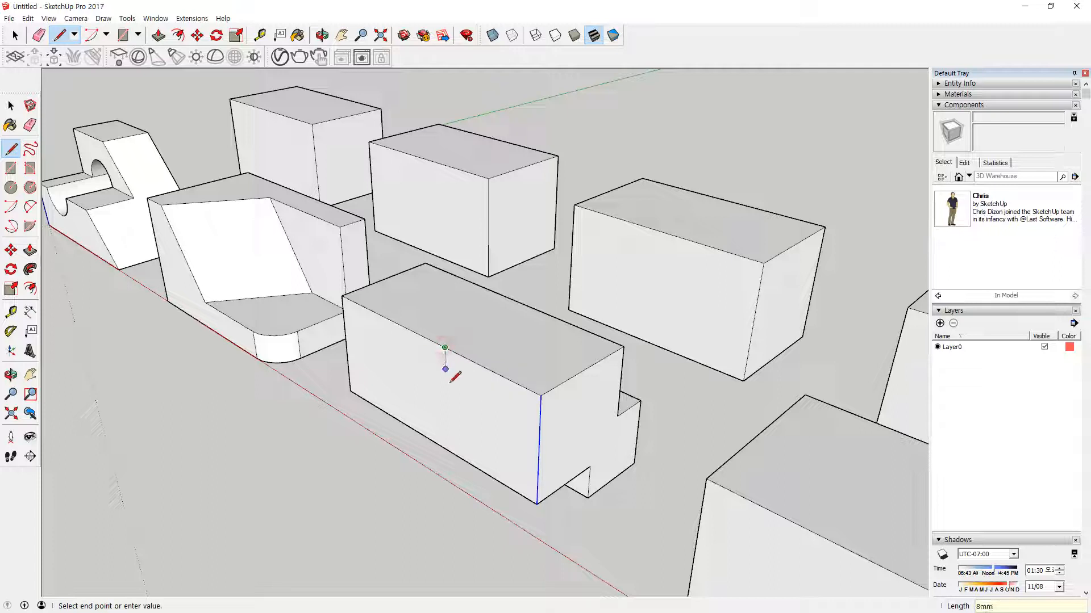
pyautogui.click(448, 450)
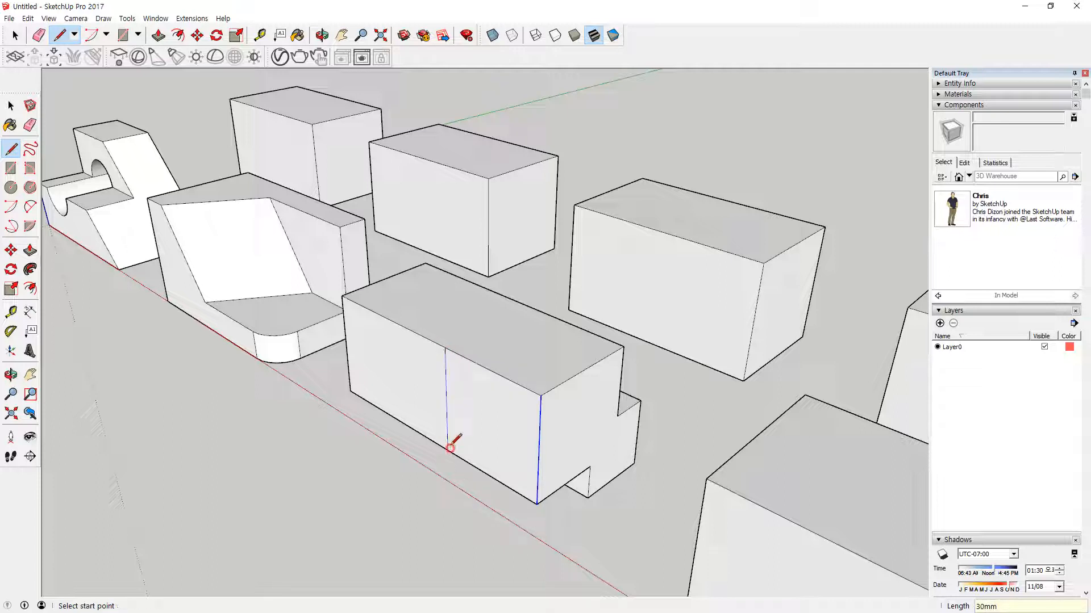
# Draw a line from the vertical line's top end across the top face, and continue it down the rear face to the step.
pyautogui.click(445, 347)
pyautogui.press('Escape')
pyautogui.moveTo(670, 324); pyautogui.dragTo(347, 341, button='middle')
pyautogui.click(270, 281)
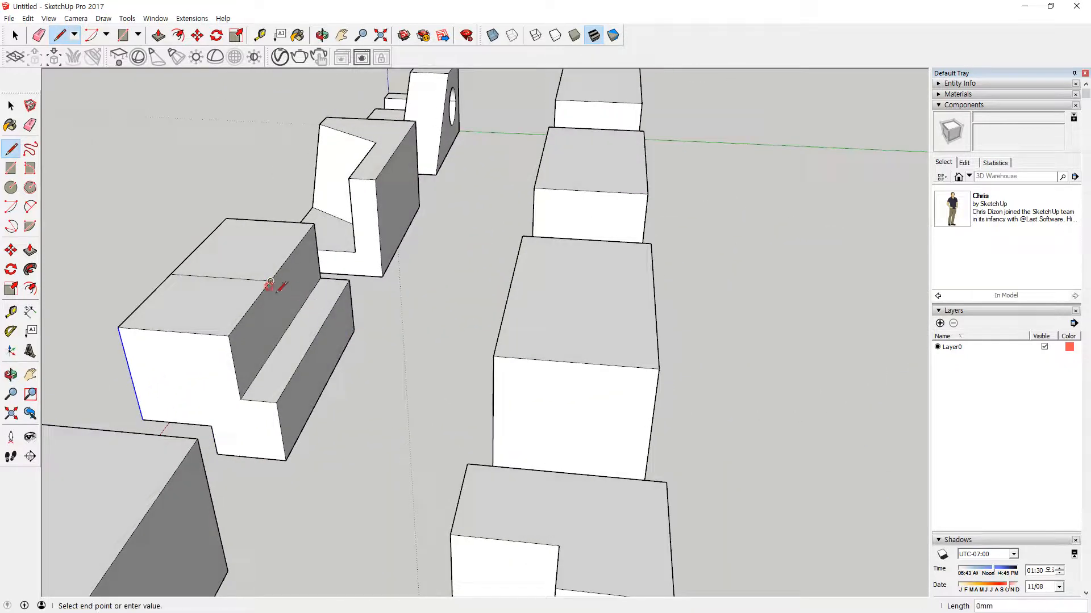
pyautogui.click(279, 341)
# Draw a 20 by 20 mm rectangle on the front face from the vertical line's top end, extending toward the rounded-ledge block.
pyautogui.moveTo(208, 347); pyautogui.dragTo(619, 308, button='middle')
pyautogui.scroll(2, 578, 317)
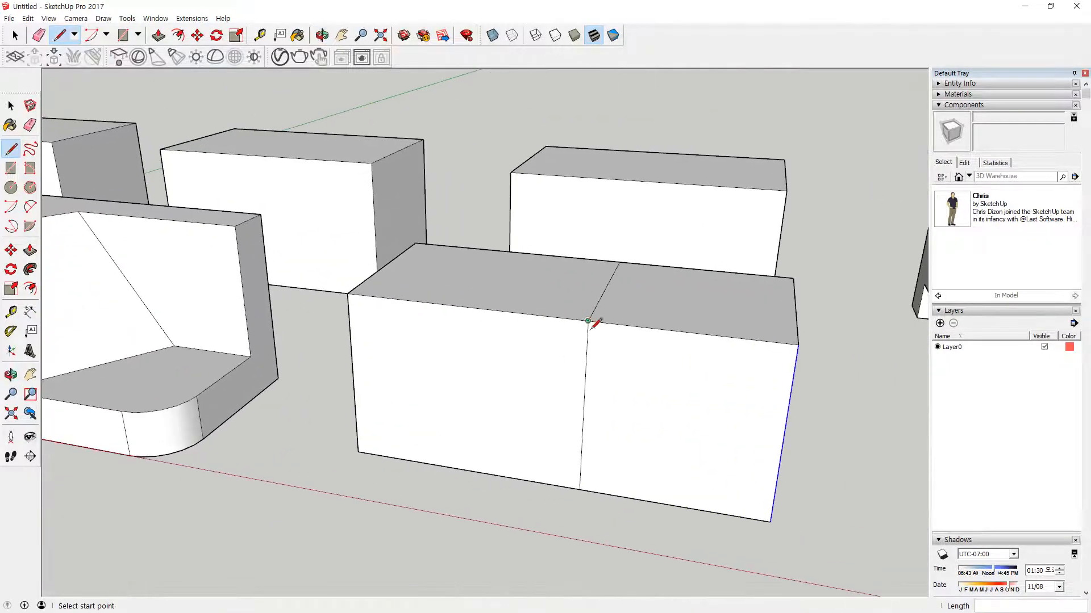
pyautogui.press('space')
pyautogui.click(585, 353)
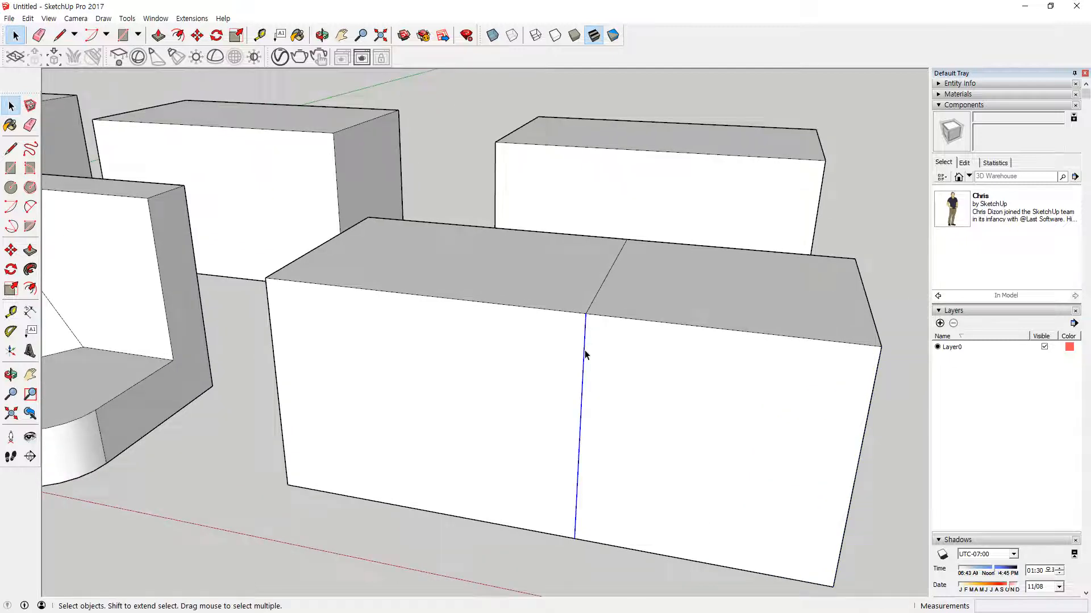
pyautogui.press('r')
pyautogui.click(586, 313)
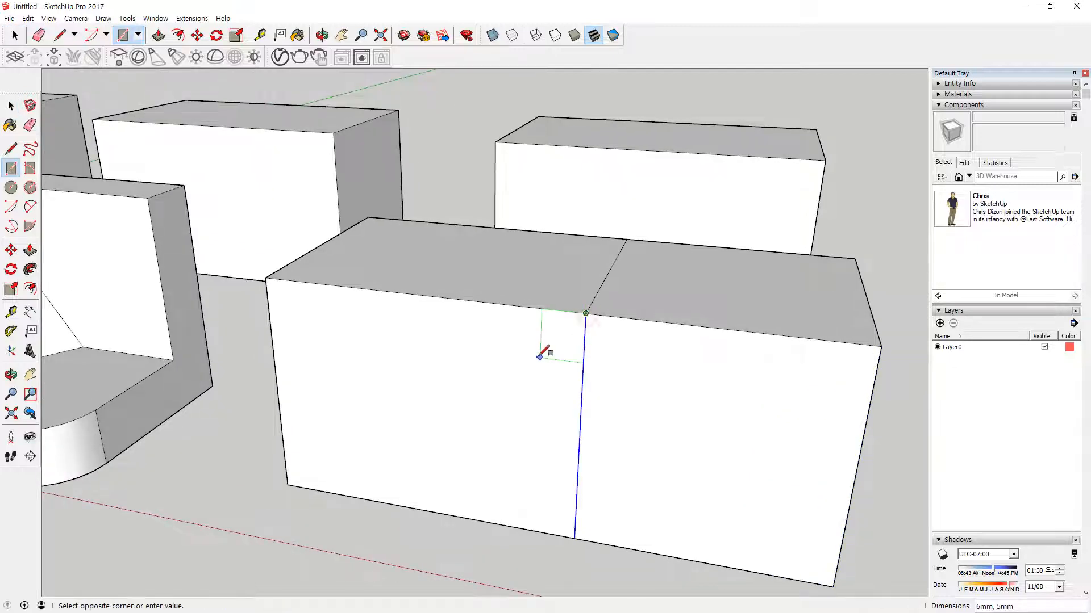
pyautogui.write('20,20')
pyautogui.press('Return')
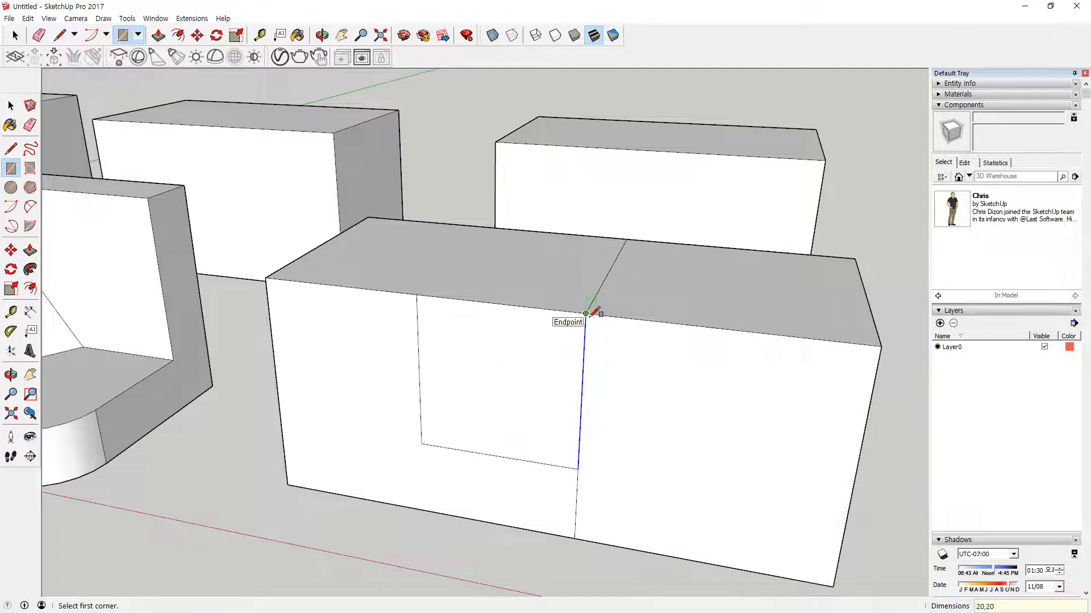
pyautogui.click(586, 313)
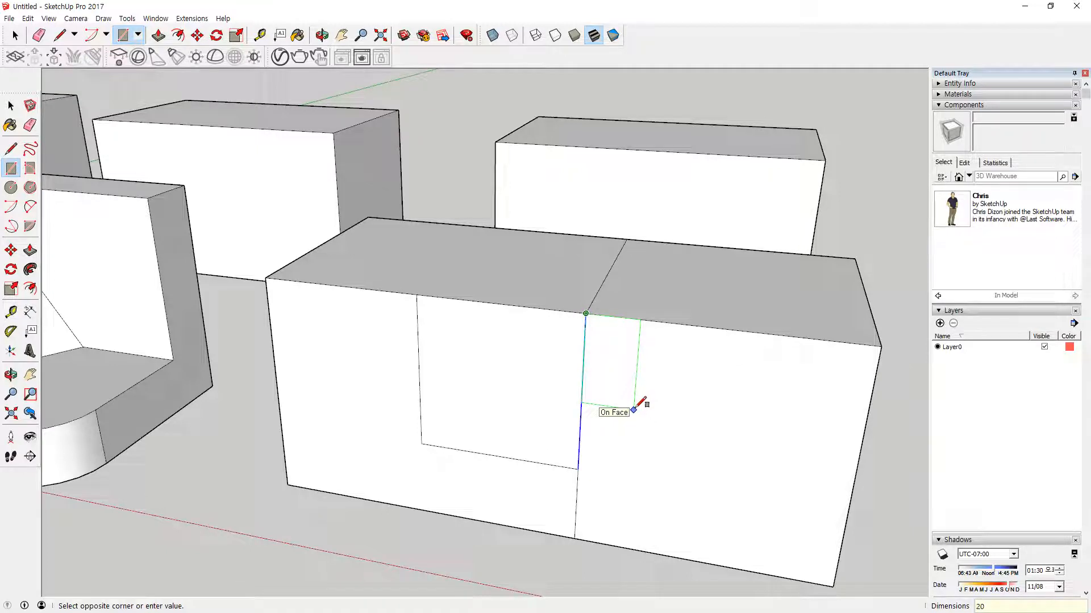
pyautogui.press('Escape')
# Draw a 10 by 10 mm rectangle on each side of the rear face's vertical line, starting from the line's top end.
pyautogui.moveTo(638, 402); pyautogui.dragTo(382, 291, button='middle')
pyautogui.click(381, 282)
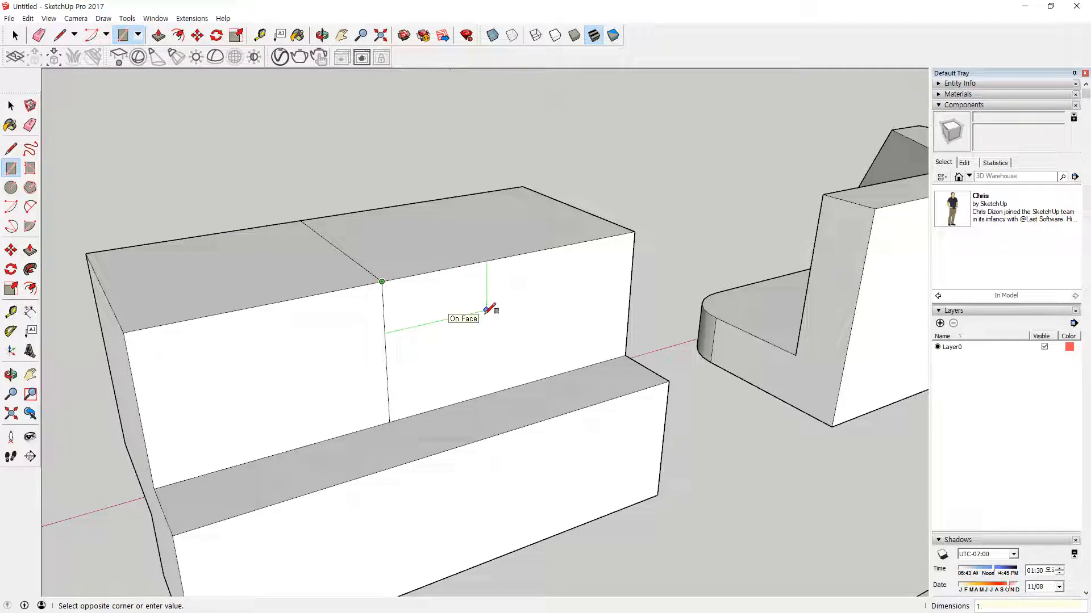
pyautogui.write('10,10')
pyautogui.press('Return')
pyautogui.click(382, 282)
pyautogui.write('10,10')
pyautogui.press('Return')
# Draw a V on the rear face from the outer top corners of the two 10 mm squares to the vertical line.
pyautogui.press('e')
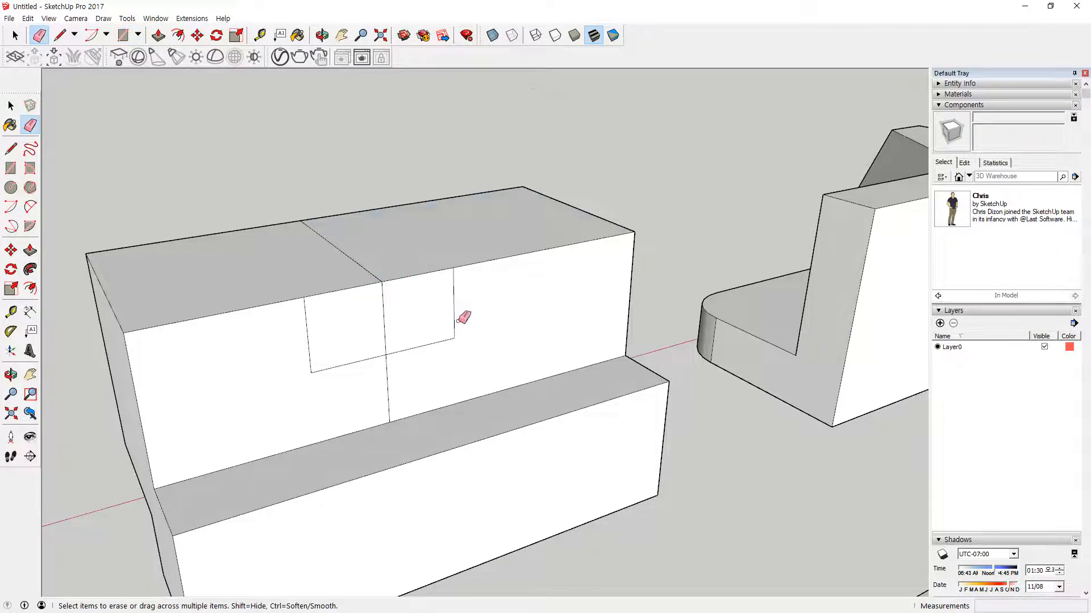
pyautogui.press('l')
pyautogui.click(453, 267)
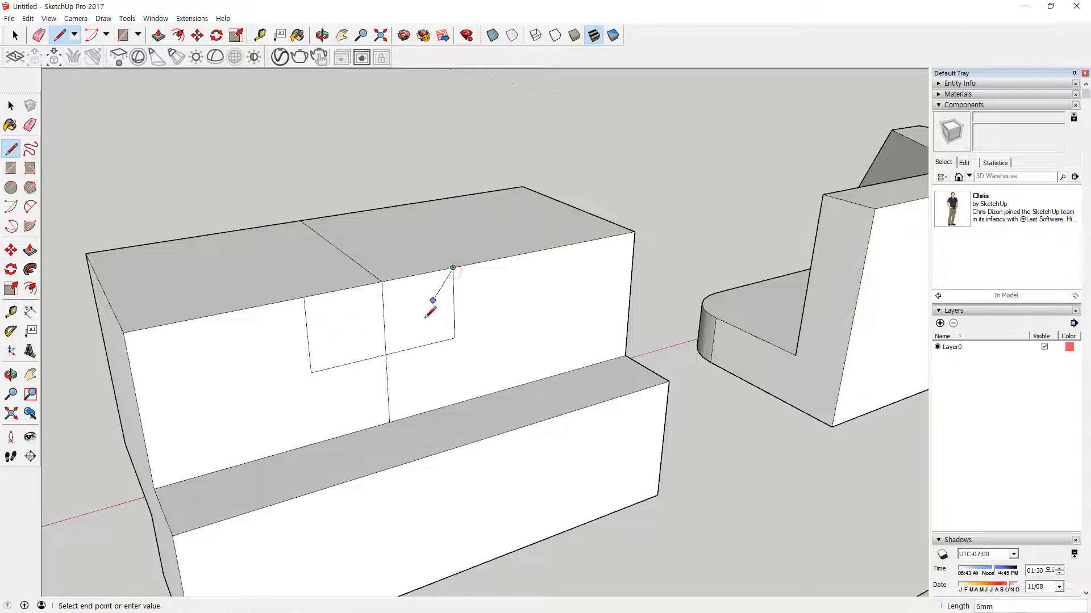
pyautogui.click(387, 356)
pyautogui.click(386, 356)
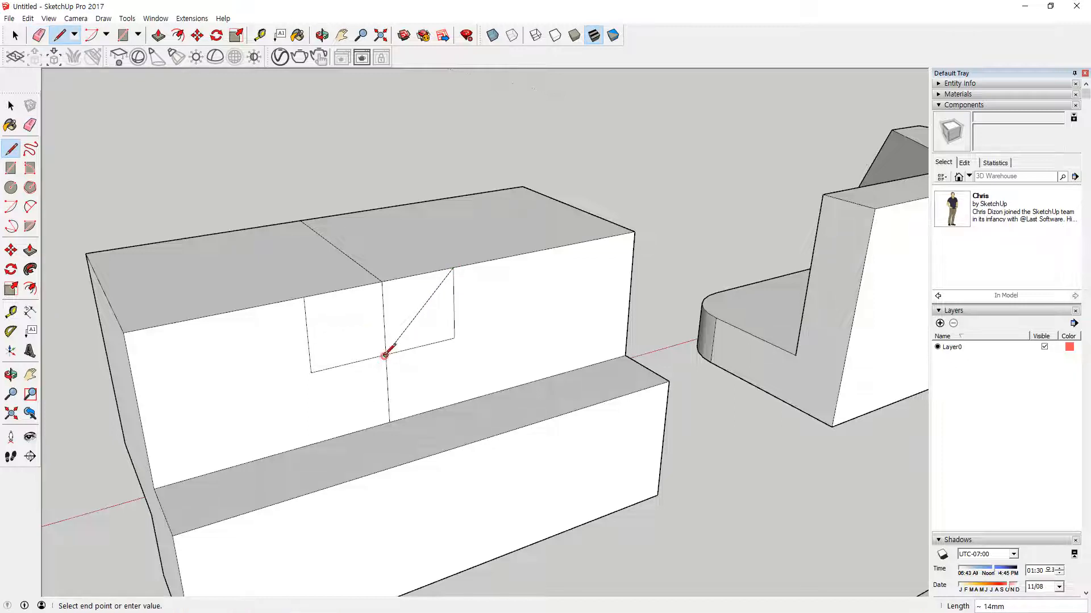
pyautogui.click(305, 296)
# Draw the matching V on the front face's 20 mm rectangles and connect both Vs' upper ends with lines across the top face.
pyautogui.moveTo(248, 291)
pyautogui.mouseDown(button='middle')
pyautogui.moveTo(411, 390)
pyautogui.moveTo(292, 323)
pyautogui.moveTo(738, 318)
pyautogui.mouseUp(button='middle')
pyautogui.click(772, 321)
pyautogui.click(625, 452)
pyautogui.moveTo(628, 457); pyautogui.dragTo(747, 324, button='middle')
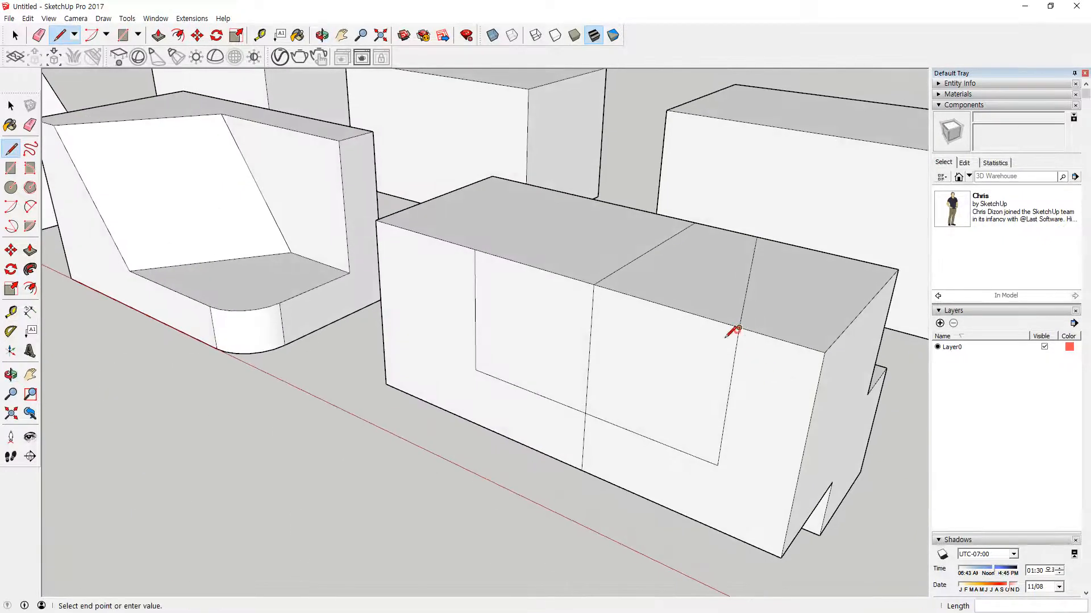
pyautogui.click(585, 411)
pyautogui.click(585, 411)
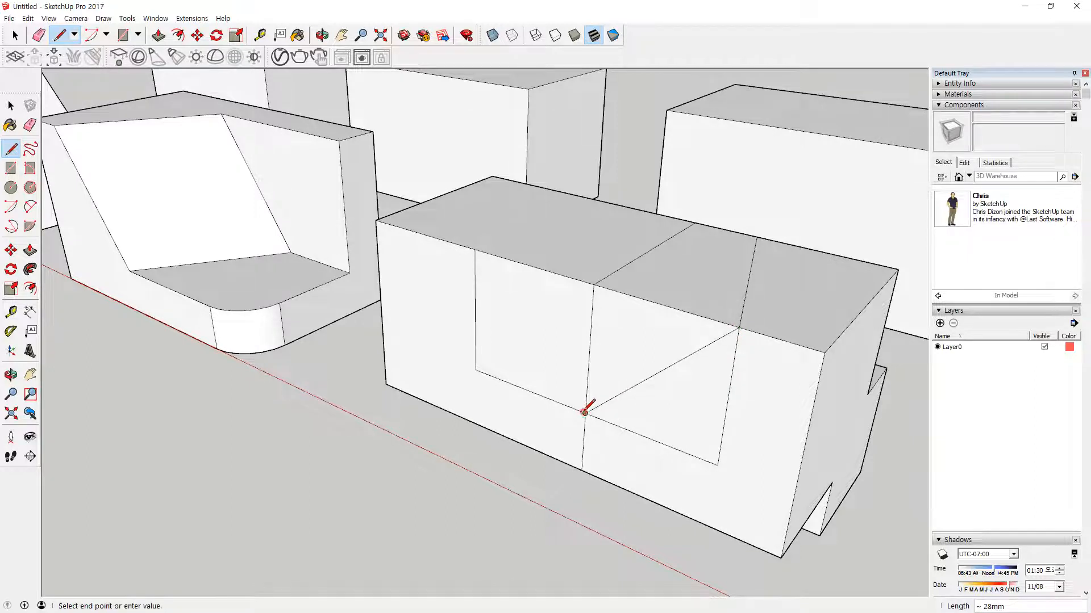
pyautogui.click(475, 249)
pyautogui.click(475, 249)
pyautogui.moveTo(524, 236); pyautogui.dragTo(407, 309, button='middle')
pyautogui.click(436, 305)
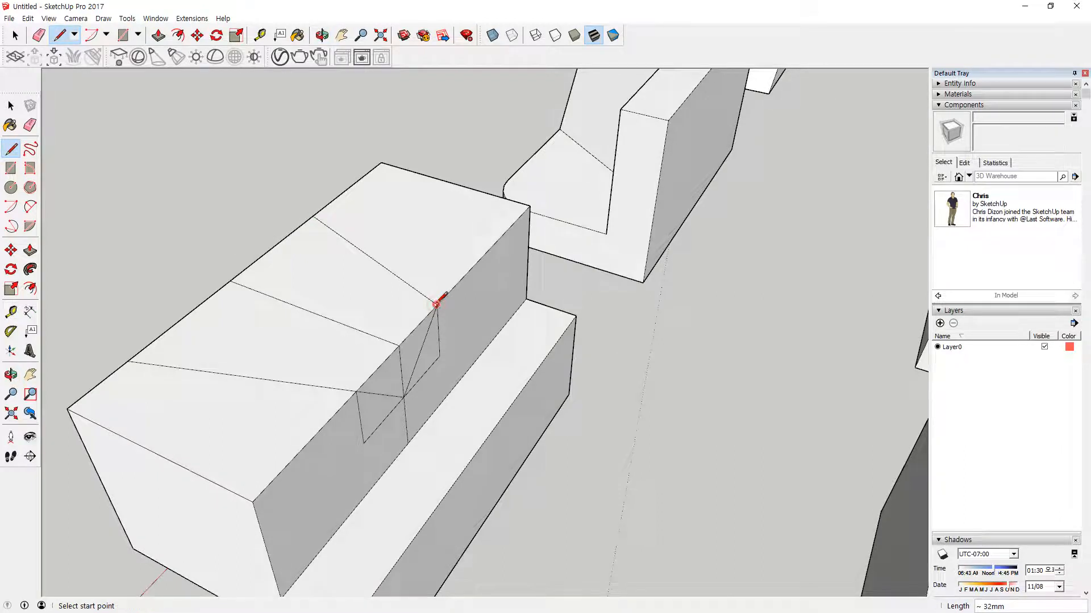
# Erase the guide rectangles' edges, the lines inside both Vs and the top piece between them to open the V channel.
pyautogui.press('e')
pyautogui.moveTo(440, 346)
pyautogui.mouseDown()
pyautogui.moveTo(415, 386)
pyautogui.moveTo(360, 427)
pyautogui.mouseUp()
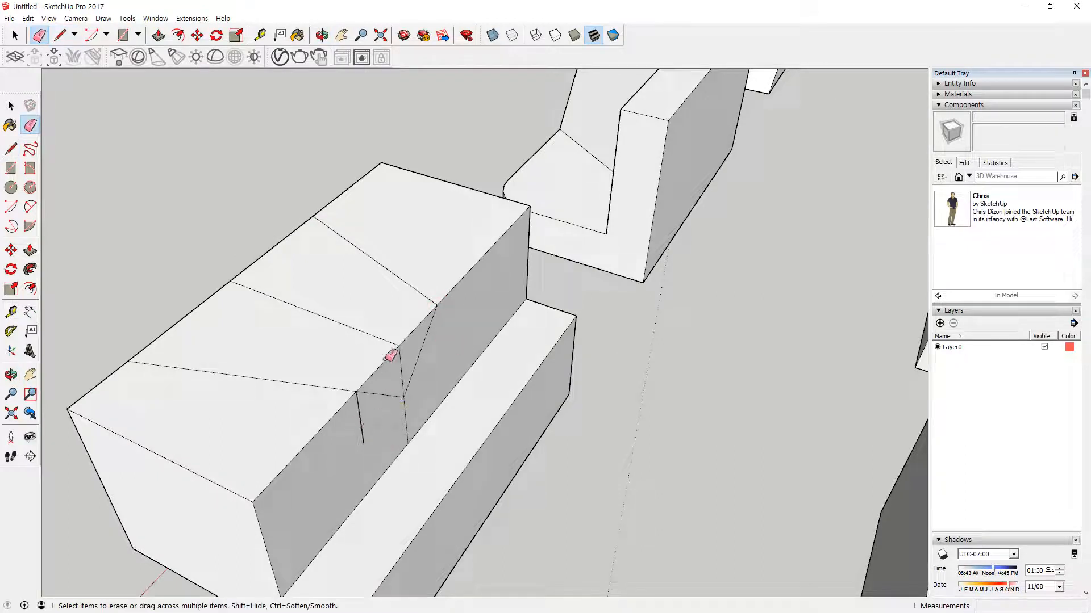
pyautogui.click(362, 416)
pyautogui.click(400, 349)
pyautogui.moveTo(229, 345)
pyautogui.mouseDown(button='middle')
pyautogui.moveTo(755, 339)
pyautogui.moveTo(717, 366)
pyautogui.mouseUp(button='middle')
pyautogui.moveTo(519, 362)
pyautogui.mouseDown()
pyautogui.moveTo(676, 425)
pyautogui.moveTo(535, 374)
pyautogui.mouseUp()
pyautogui.moveTo(744, 445); pyautogui.dragTo(813, 420)
pyautogui.moveTo(665, 353); pyautogui.dragTo(673, 348)
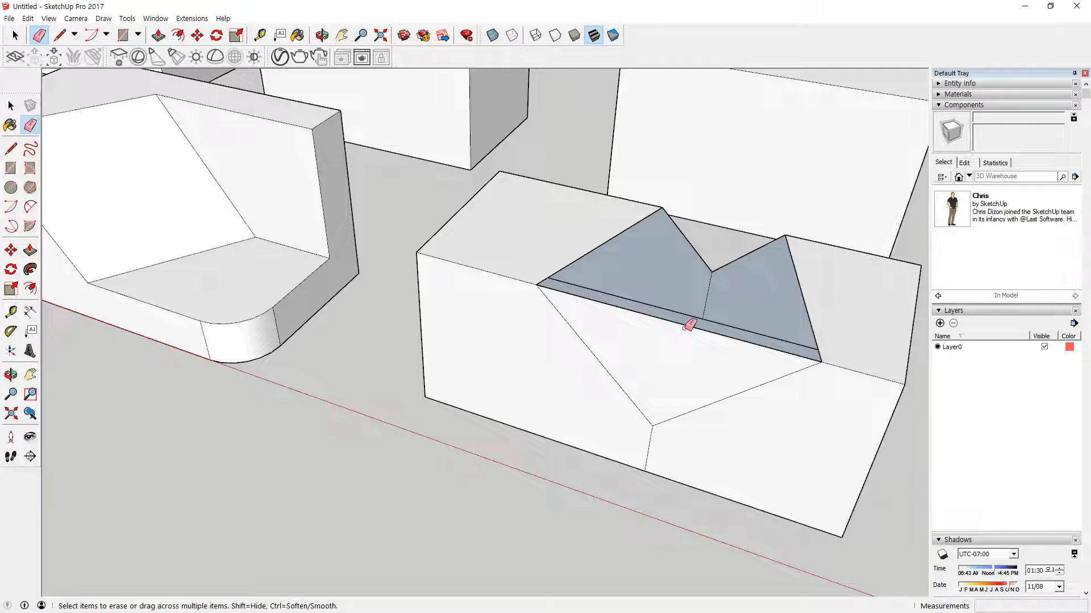
pyautogui.click(697, 323)
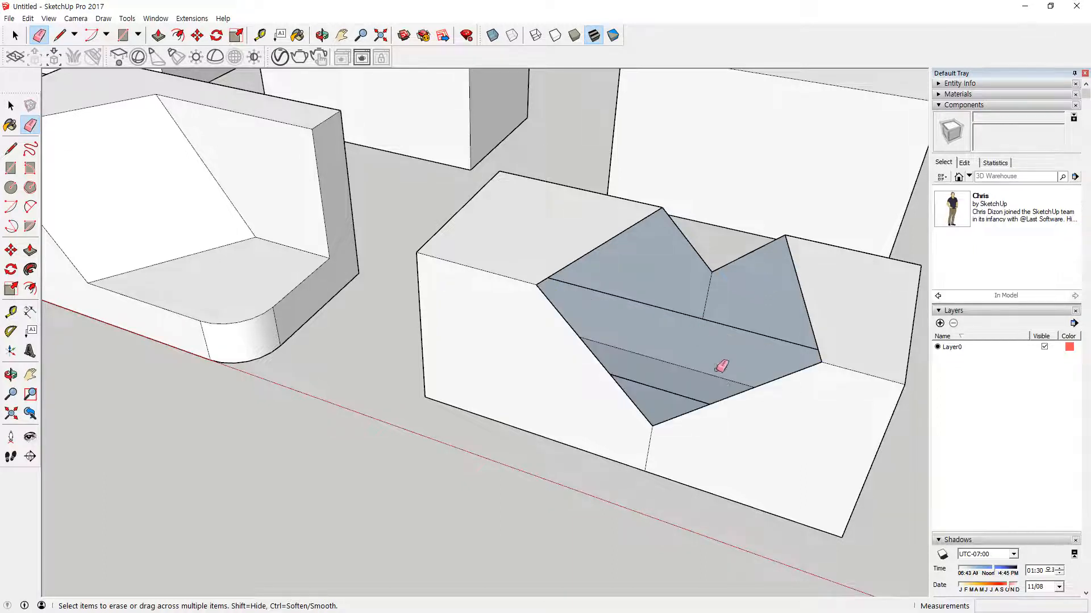
# Draw a line joining the bottom points of the two Vs and erase the leftover vertical lines below them.
pyautogui.press('l')
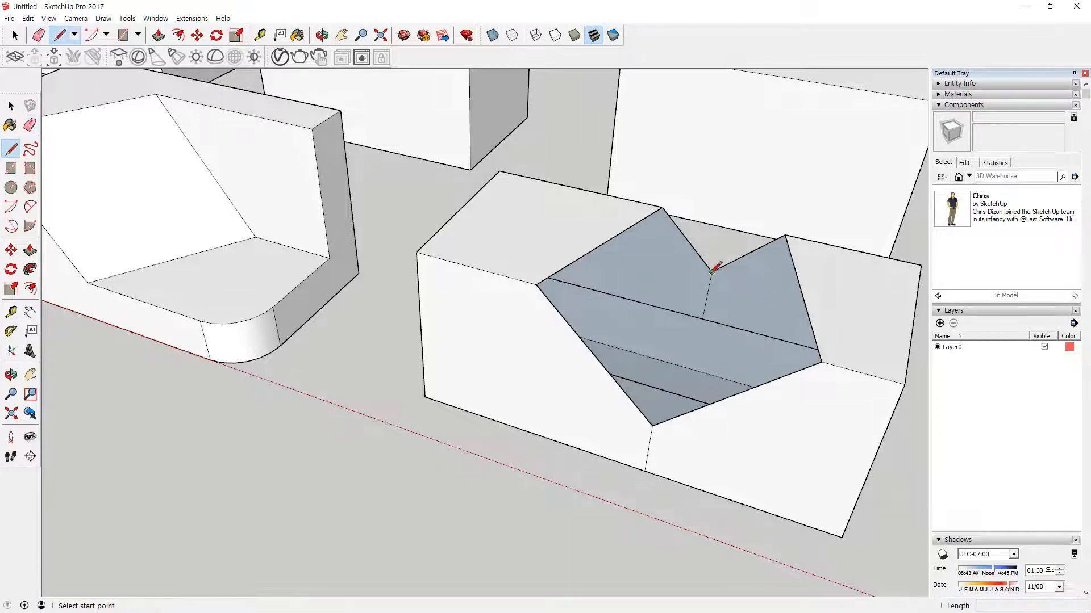
pyautogui.click(712, 271)
pyautogui.click(652, 425)
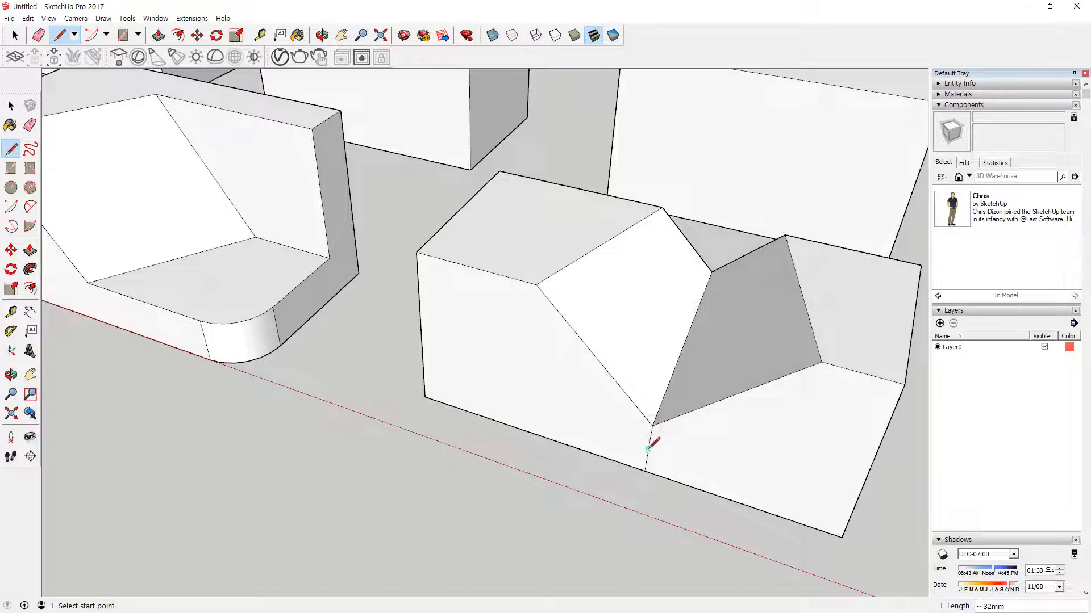
pyautogui.press('e')
pyautogui.moveTo(706, 433)
pyautogui.mouseDown(button='middle')
pyautogui.moveTo(253, 331)
pyautogui.moveTo(336, 353)
pyautogui.mouseUp(button='middle')
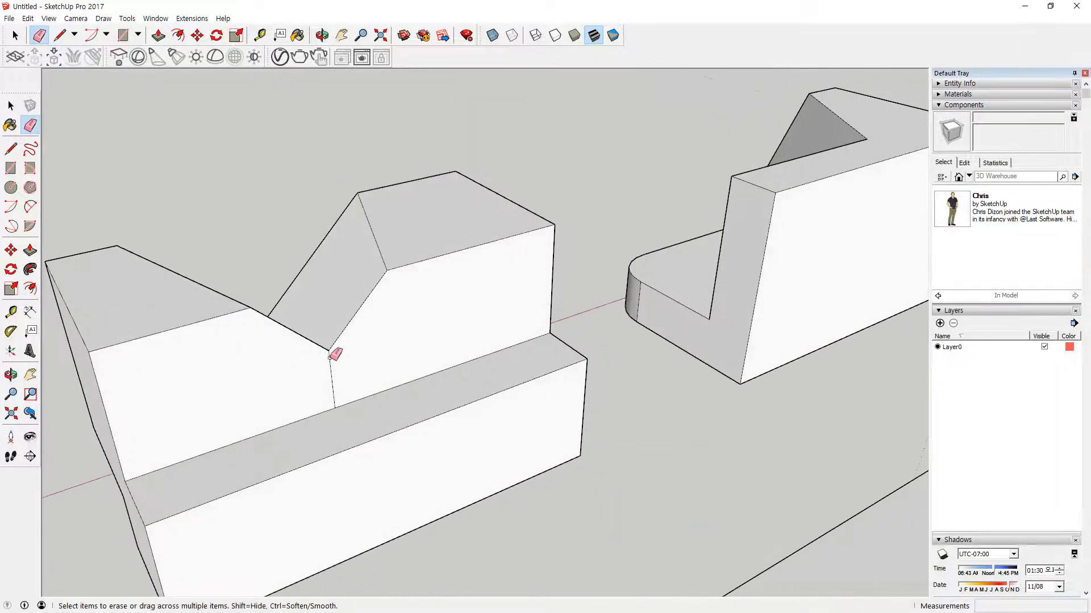
pyautogui.moveTo(339, 377); pyautogui.dragTo(323, 382)
# Draw a 10 by 10 mm square at one top corner of the next box's end face and copy it to the other top corner.
pyautogui.scroll(-4, 310, 385)
pyautogui.moveTo(236, 407)
pyautogui.mouseDown(button='middle')
pyautogui.moveTo(374, 298)
pyautogui.moveTo(513, 336)
pyautogui.moveTo(627, 310)
pyautogui.moveTo(463, 322)
pyautogui.moveTo(762, 383)
pyautogui.moveTo(598, 275)
pyautogui.mouseUp(button='middle')
pyautogui.press('r')
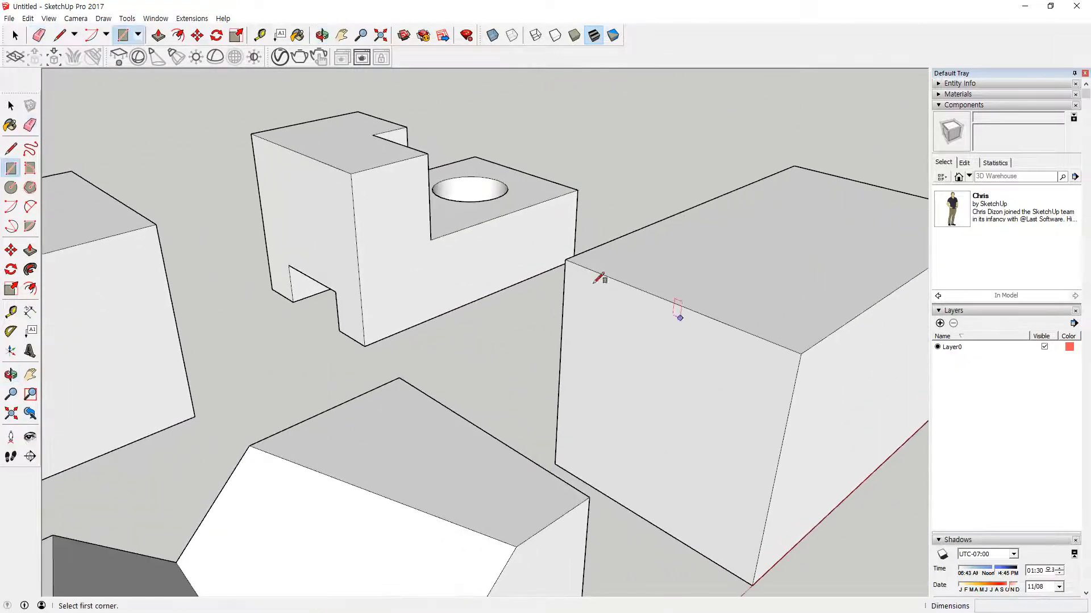
pyautogui.click(564, 259)
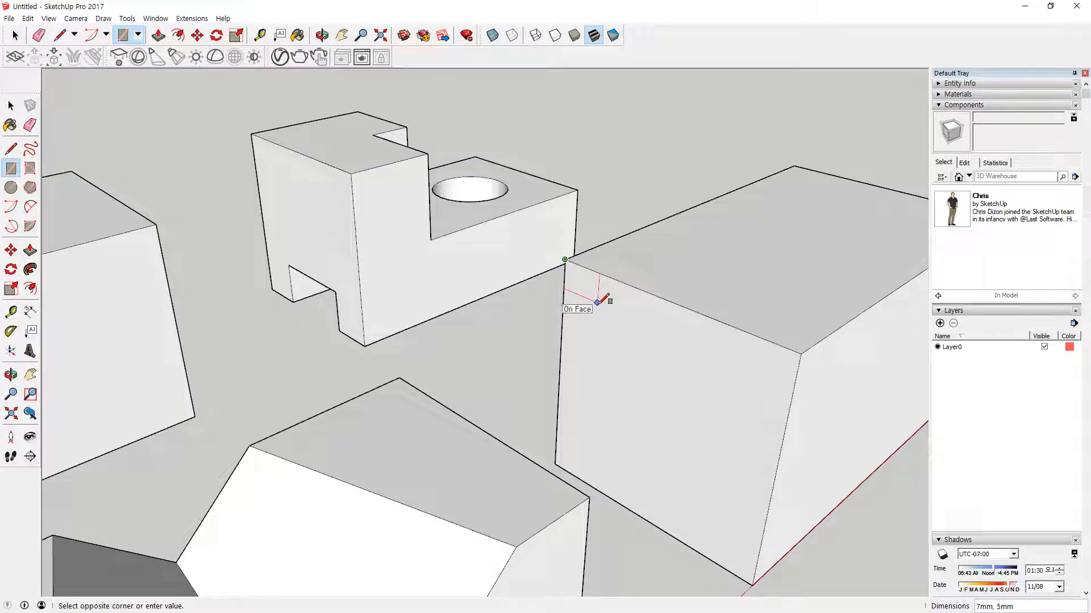
pyautogui.write('10,10')
pyautogui.press('Return')
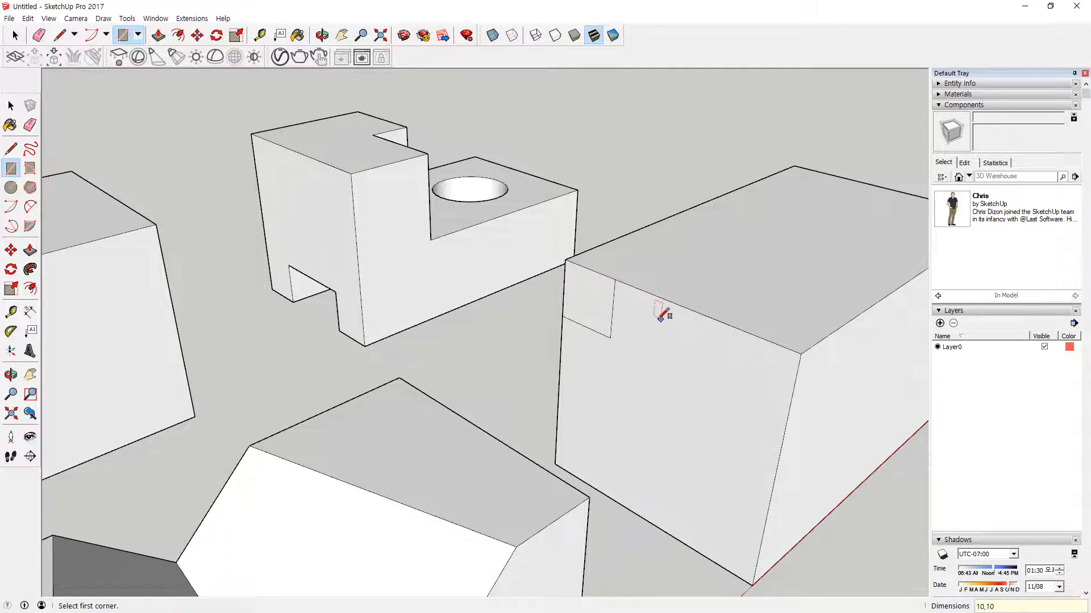
pyautogui.press('space')
pyautogui.press('m')
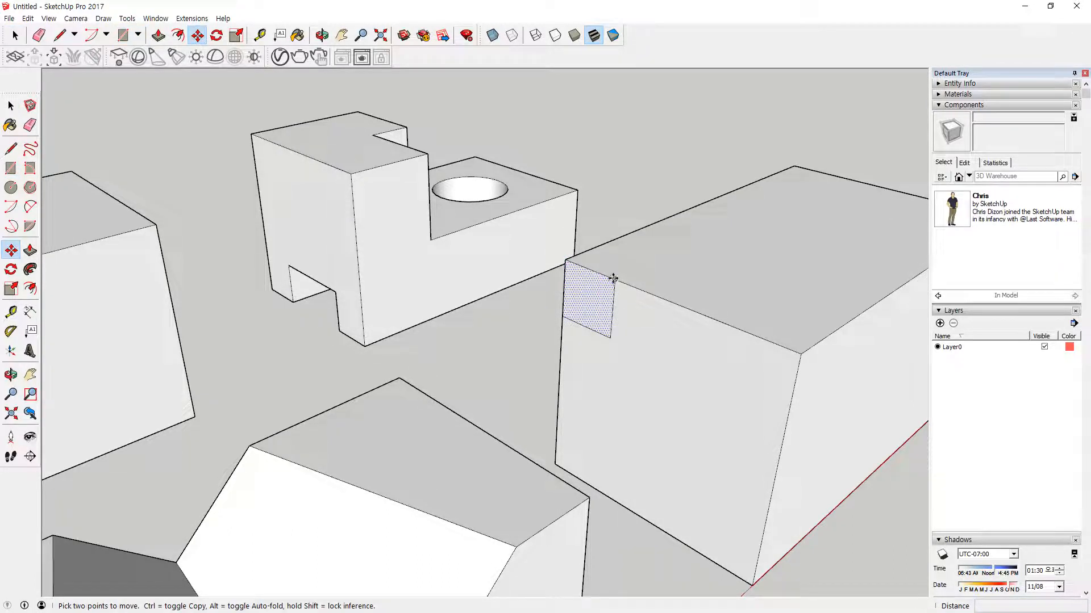
pyautogui.press('ctrl')
pyautogui.click(614, 280)
pyautogui.click(800, 353)
# Draw a corner-cutting diagonal across each square on the end face and erase the squares' remaining edges.
pyautogui.press('l')
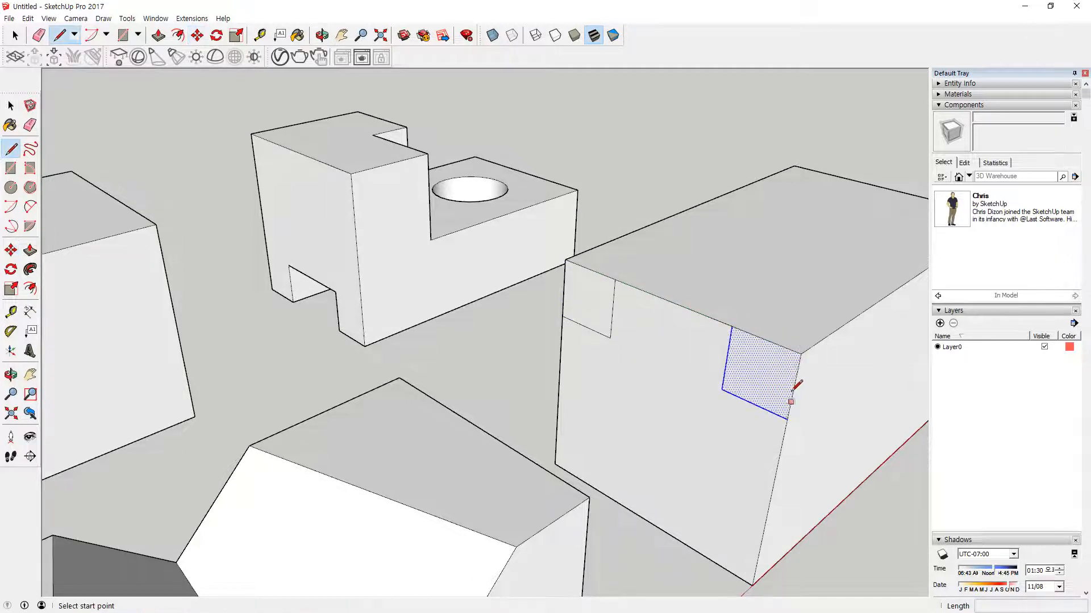
pyautogui.click(787, 419)
pyautogui.click(733, 328)
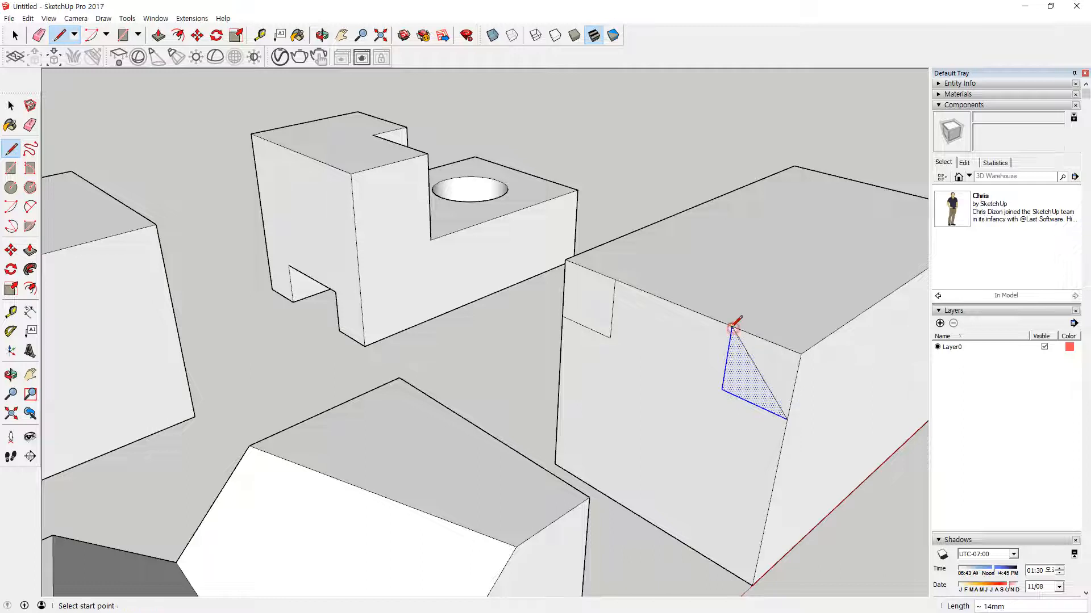
pyautogui.click(614, 278)
pyautogui.click(562, 315)
pyautogui.press('e')
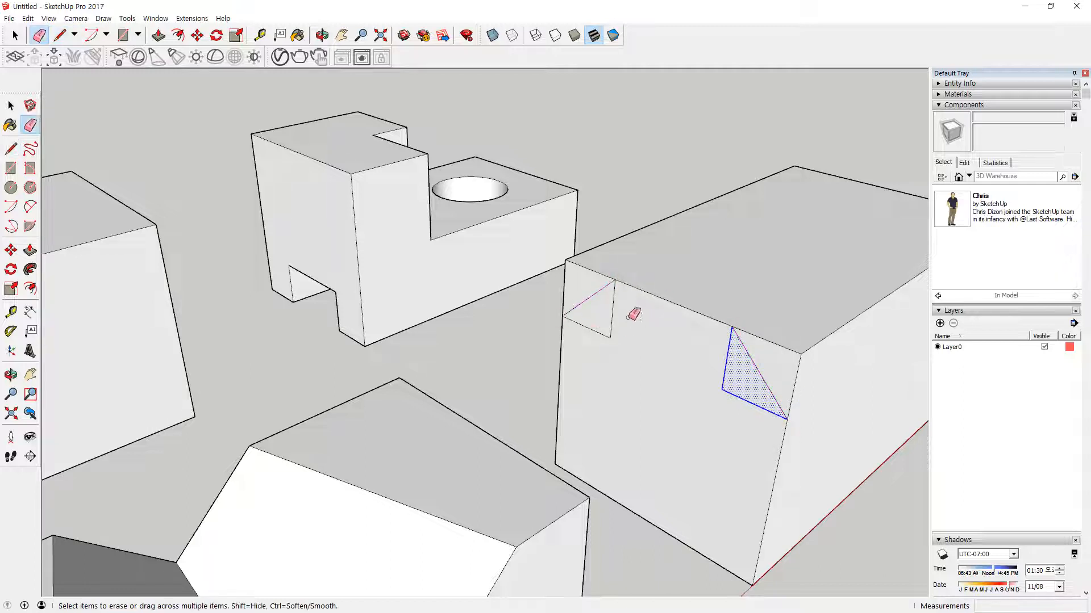
pyautogui.moveTo(612, 349)
pyautogui.mouseDown()
pyautogui.moveTo(710, 360)
pyautogui.moveTo(750, 414)
pyautogui.mouseUp()
# Push both corner triangles into the box to cut a partial chamfer along each top edge.
pyautogui.press('p')
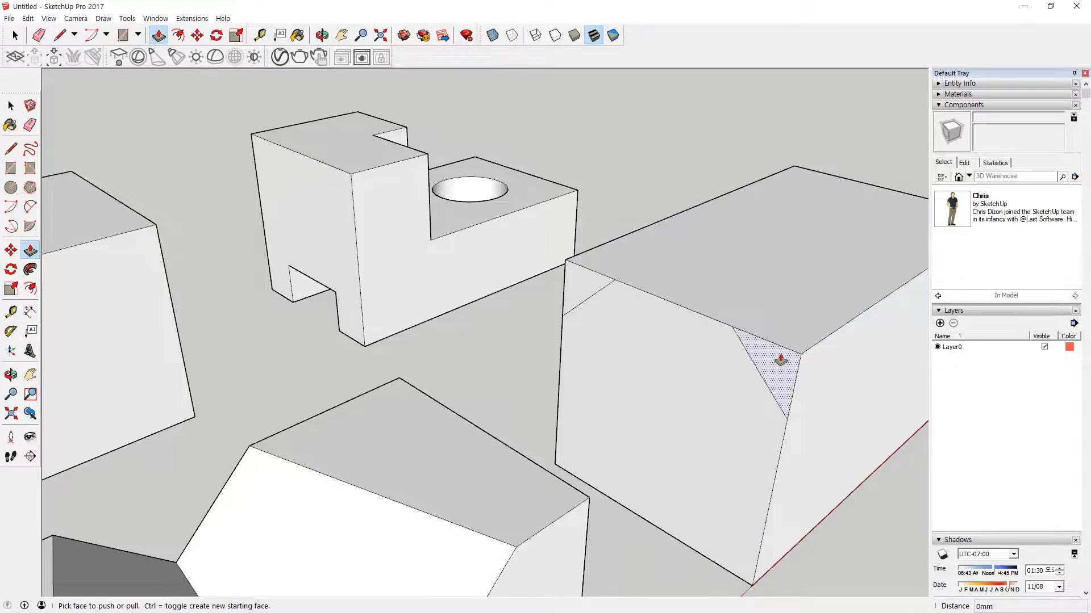
pyautogui.moveTo(781, 364); pyautogui.dragTo(799, 356)
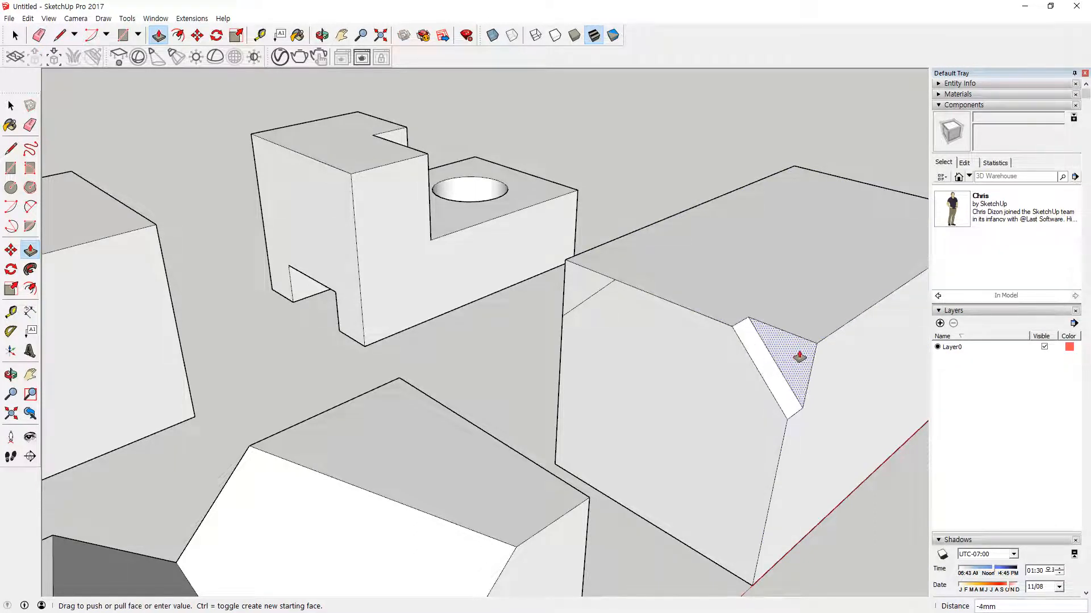
pyautogui.press('Return')
pyautogui.click(586, 276)
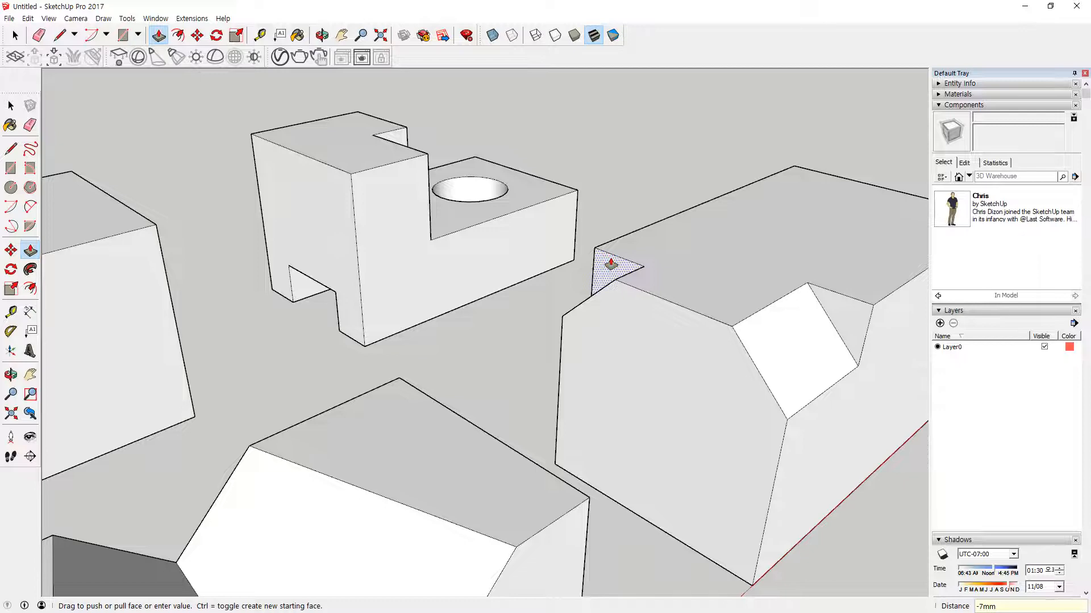
# Draw a 30 mm long rectangle at the long side face's lower corner and push it through to notch the box's underside.
pyautogui.moveTo(670, 287); pyautogui.dragTo(646, 448, button='middle')
pyautogui.press('r')
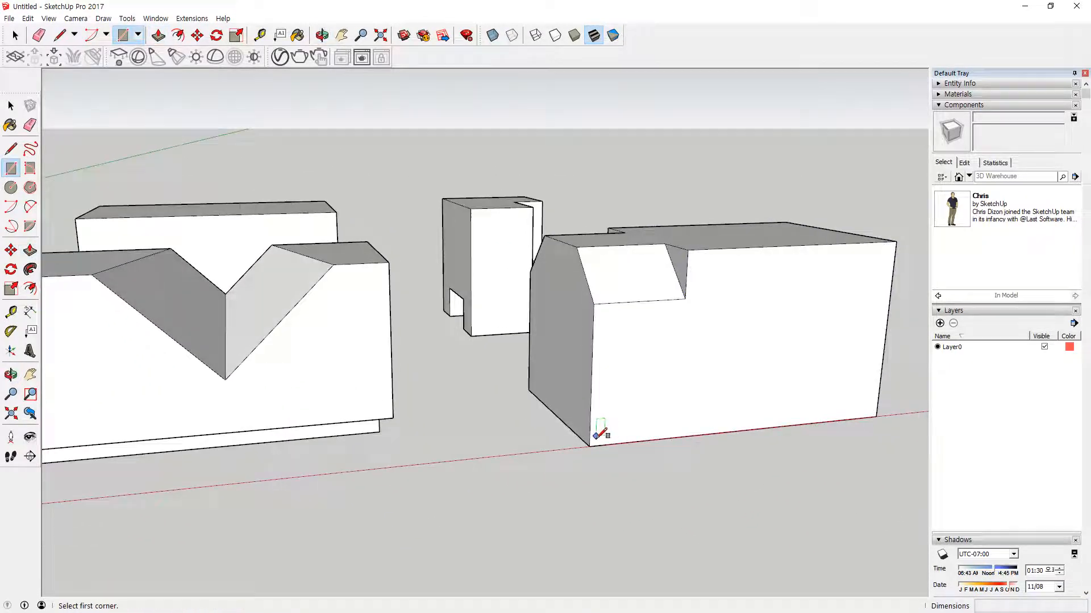
pyautogui.click(589, 446)
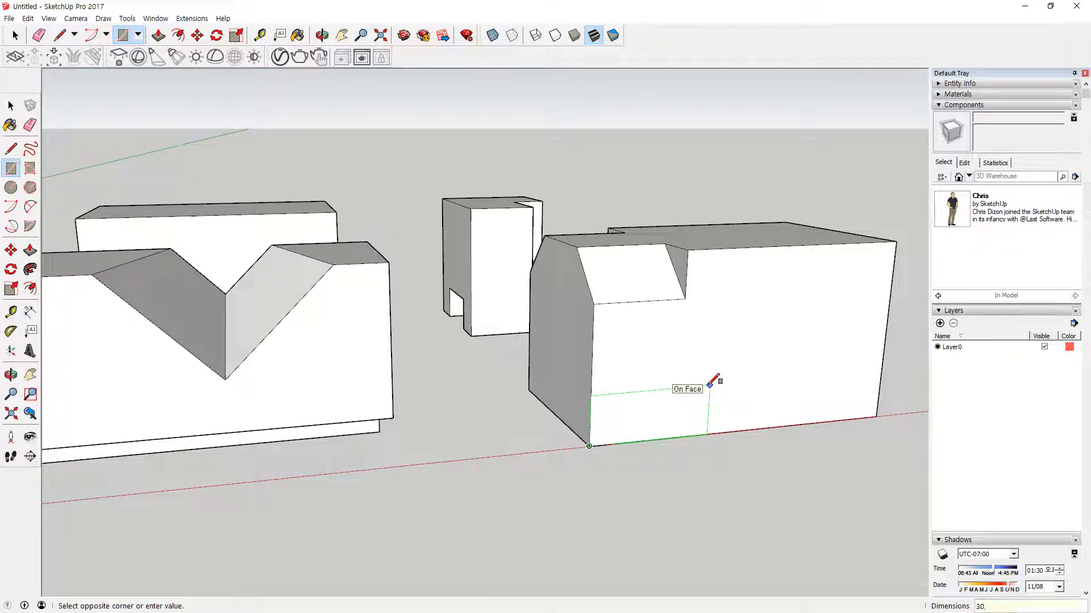
pyautogui.click(710, 385)
pyautogui.press('p')
pyautogui.moveTo(625, 426); pyautogui.dragTo(528, 377)
# Draw a line across the top between the two chamfers' inner corners, and a centre line from its midpoint to the far end edge.
pyautogui.moveTo(545, 434); pyautogui.dragTo(495, 489, button='middle')
pyautogui.moveTo(638, 373); pyautogui.dragTo(634, 417, button='middle')
pyautogui.scroll(1, 555, 414)
pyautogui.press('l')
pyautogui.click(596, 361)
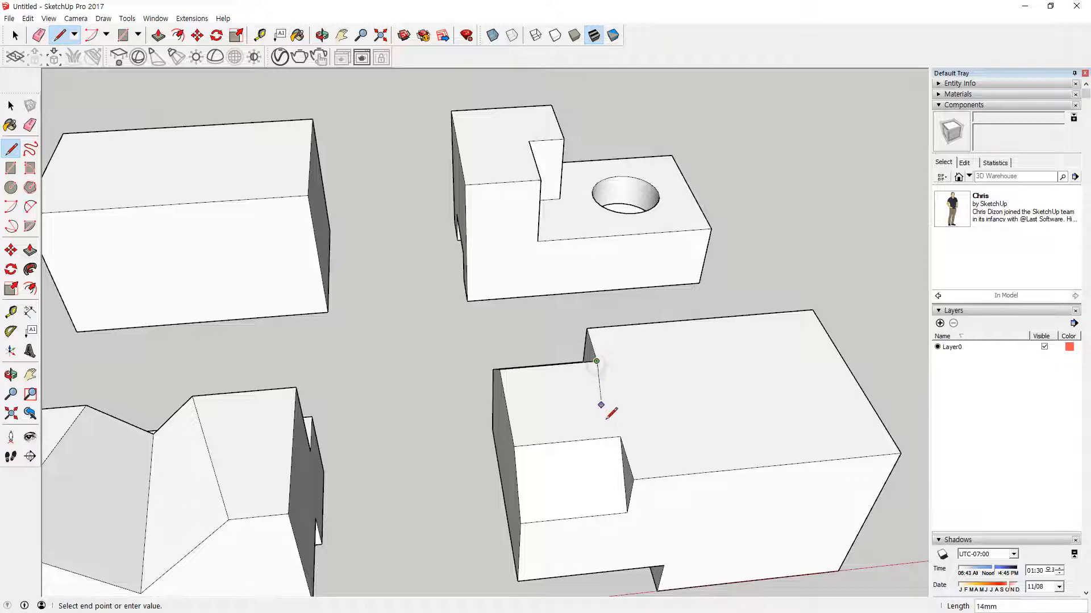
pyautogui.click(620, 437)
pyautogui.click(607, 396)
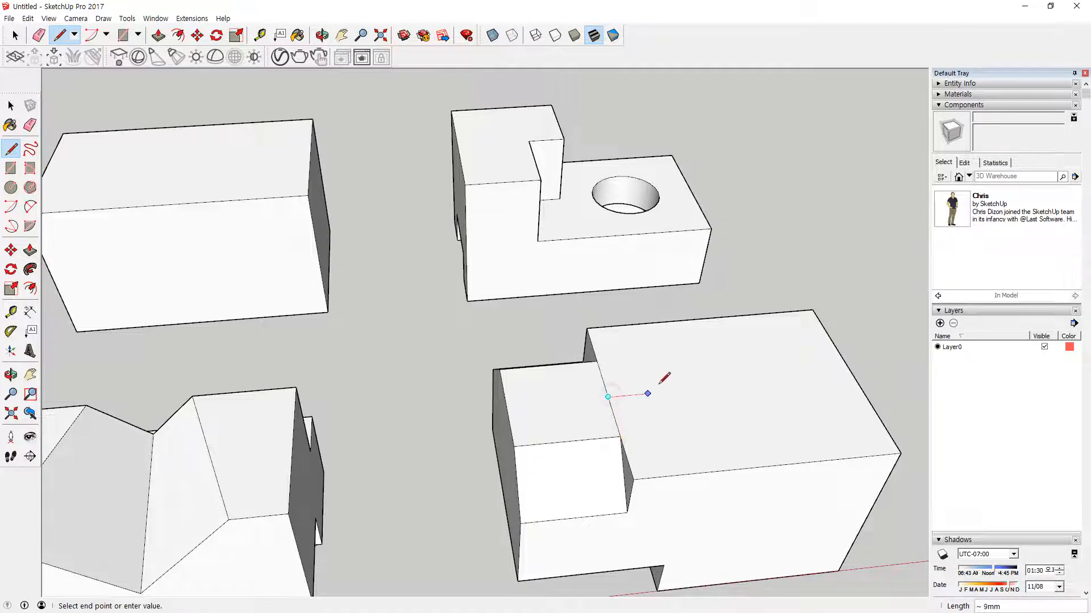
pyautogui.click(852, 375)
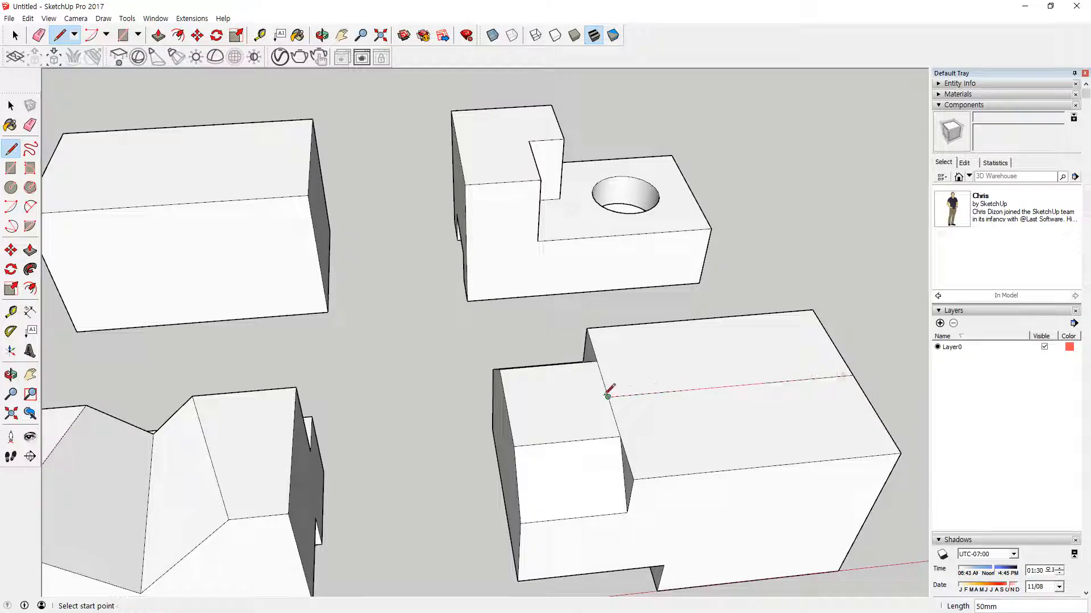
# Copy the front half of the cross line 20 mm along the top face's centre line.
pyautogui.press('space')
pyautogui.click(613, 416)
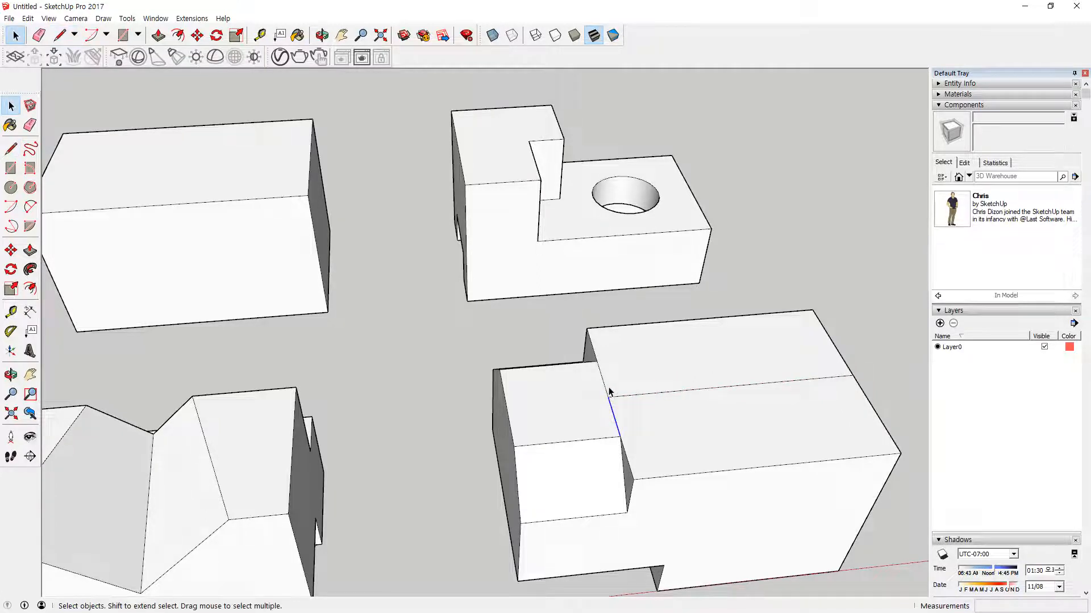
pyautogui.keyDown('shift'); pyautogui.click(605, 397); pyautogui.keyUp('shift')
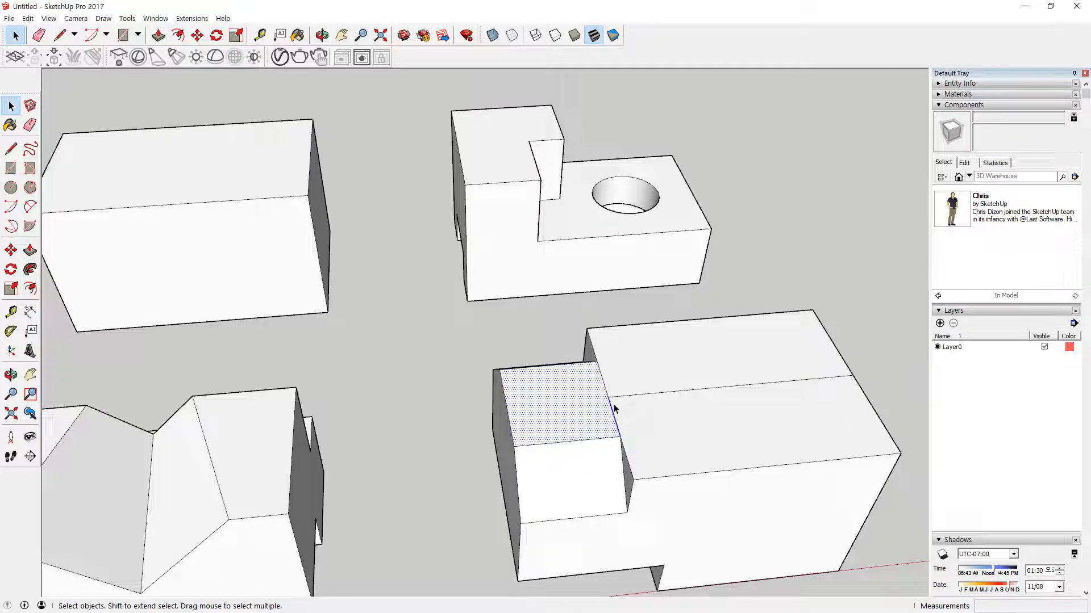
pyautogui.click(613, 417)
pyautogui.press('m')
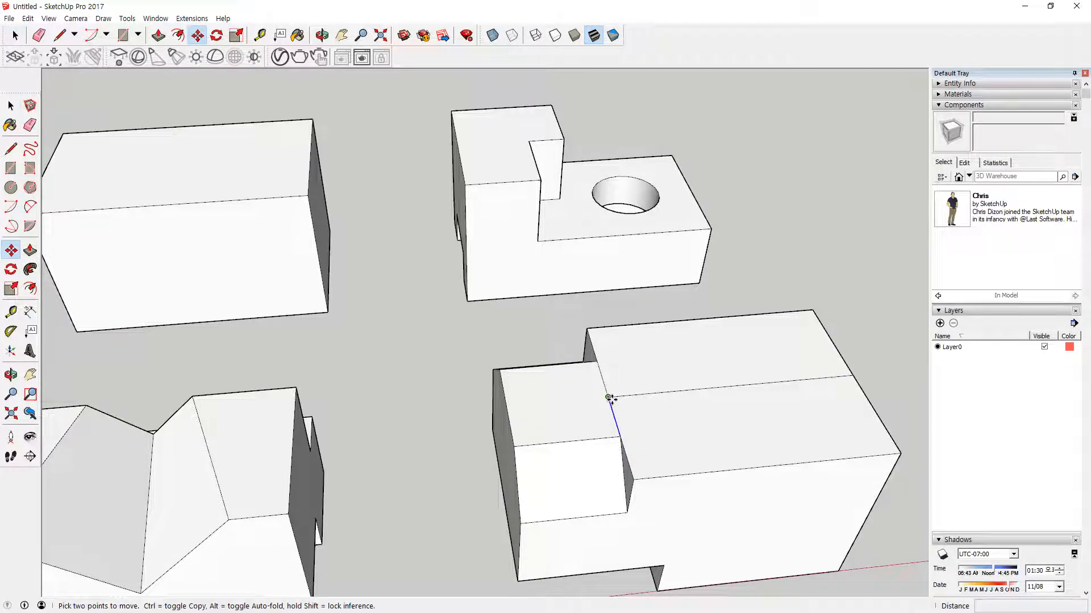
pyautogui.click(609, 398)
pyautogui.press('ctrl')
pyautogui.write('20')
pyautogui.press('Return')
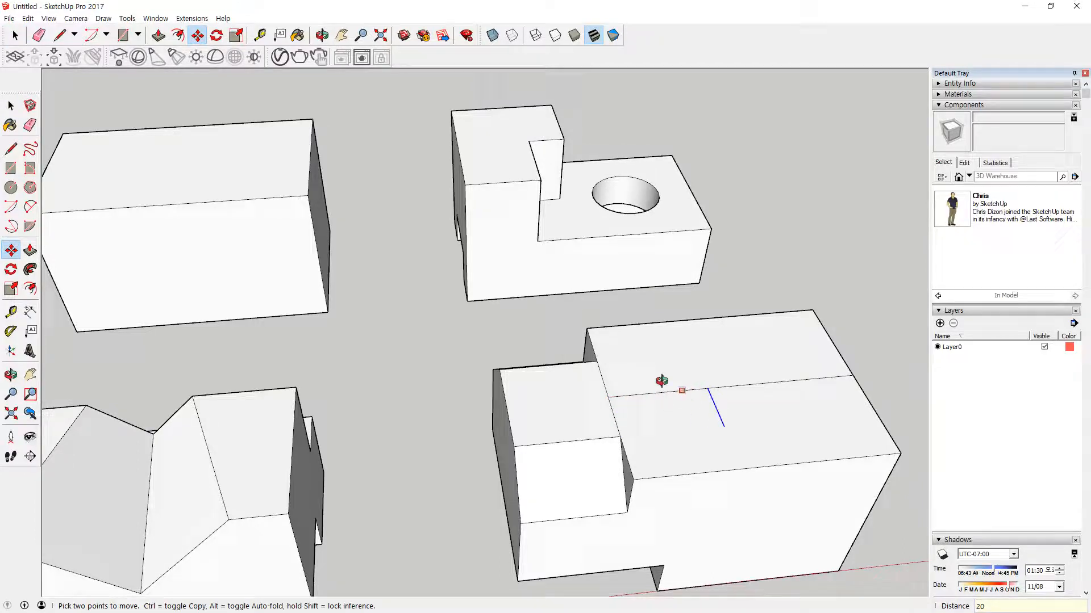
# Draw a 10 mm radius circle centred where the copied line meets the centre line, and erase the line inside it.
pyautogui.moveTo(662, 380); pyautogui.dragTo(640, 385, button='middle')
pyautogui.press('c')
pyautogui.click(668, 401)
pyautogui.write('10')
pyautogui.press('Return')
pyautogui.press('e')
pyautogui.click(684, 401)
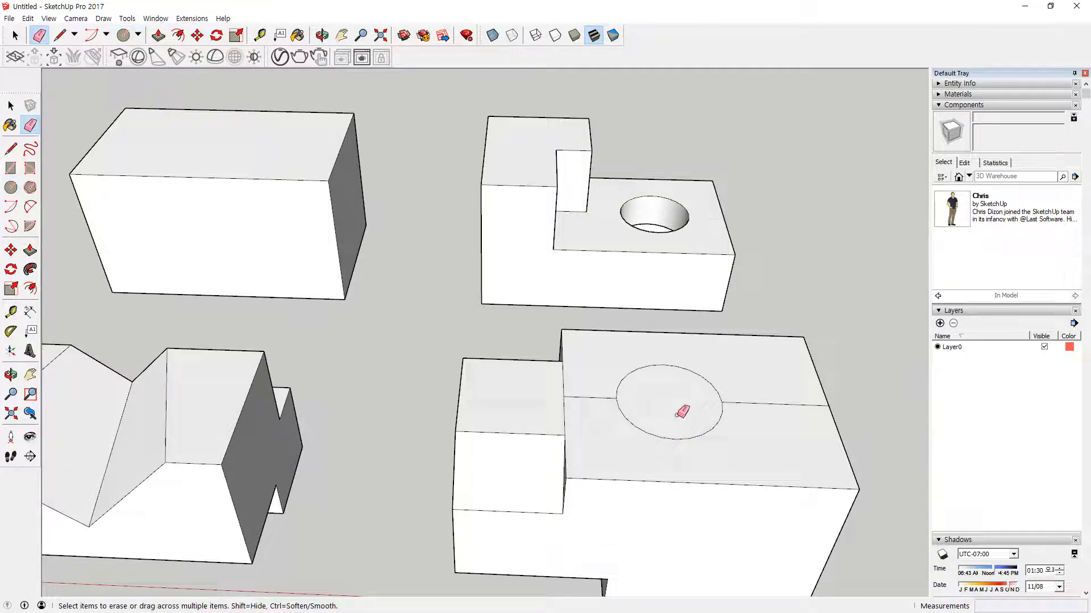
# Try to push the circle down through the block.
pyautogui.press('p')
pyautogui.click(673, 387)
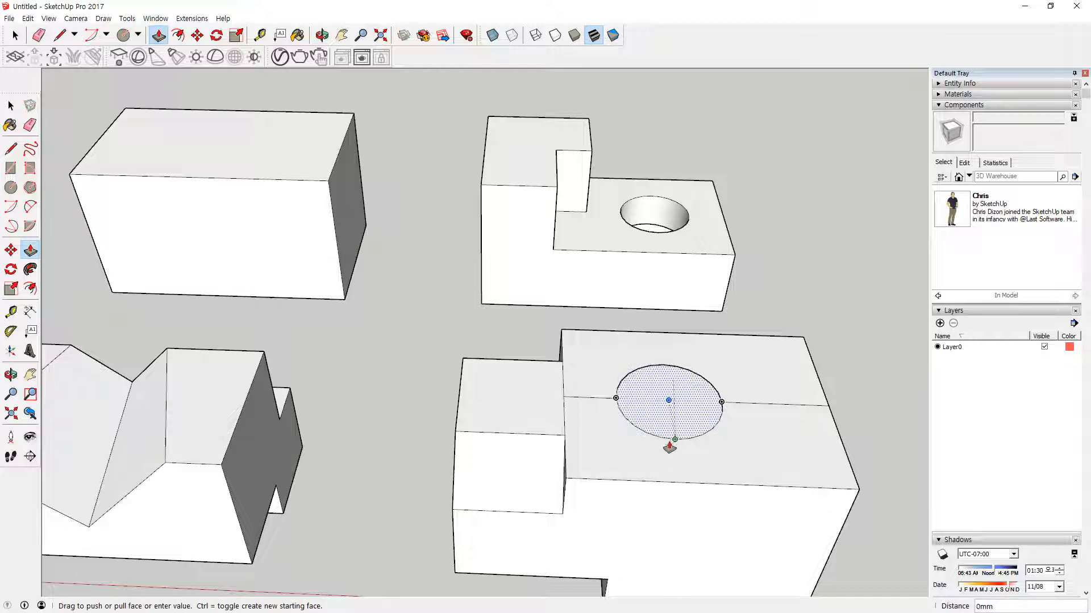
pyautogui.moveTo(663, 474); pyautogui.dragTo(549, 571, button='middle')
pyautogui.press('space')
pyautogui.click(637, 268)
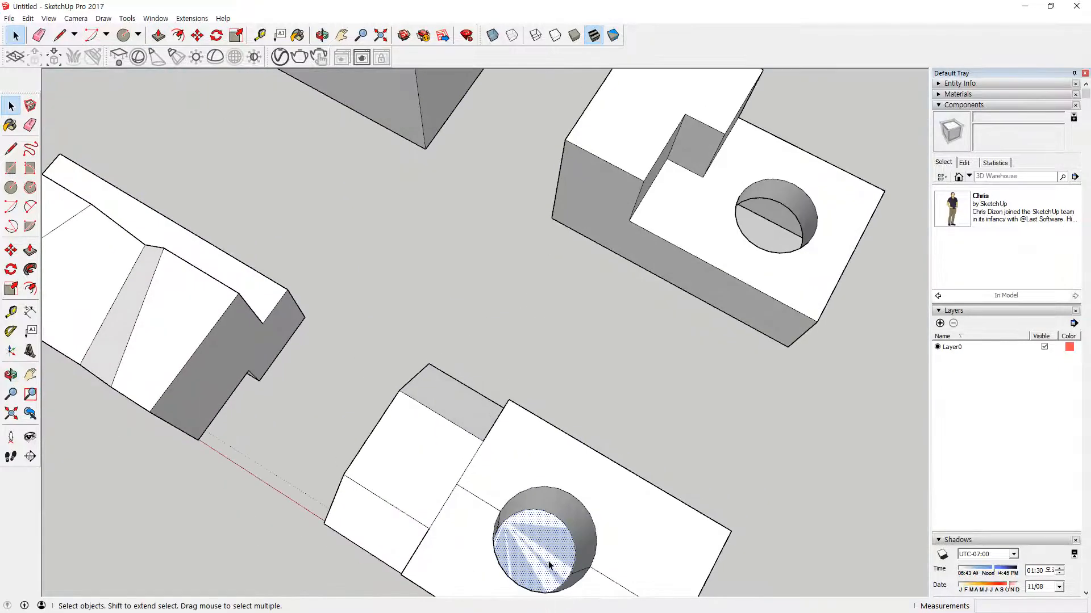
pyautogui.hotkey('ctrl', 'z')
# Push the circle 40 mm down to the underside of the block.
pyautogui.press('p')
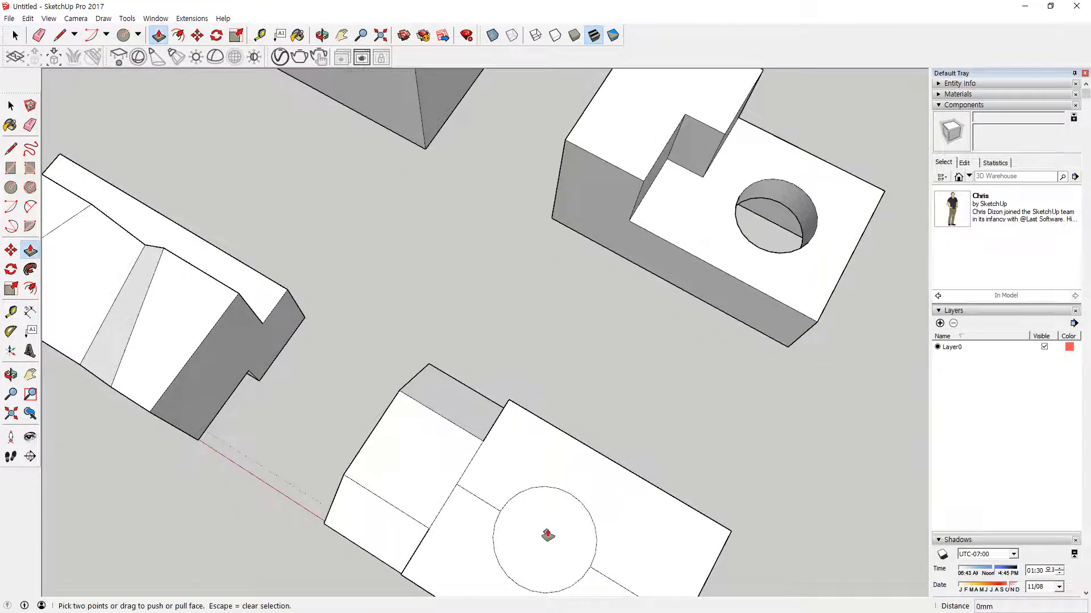
pyautogui.click(565, 505)
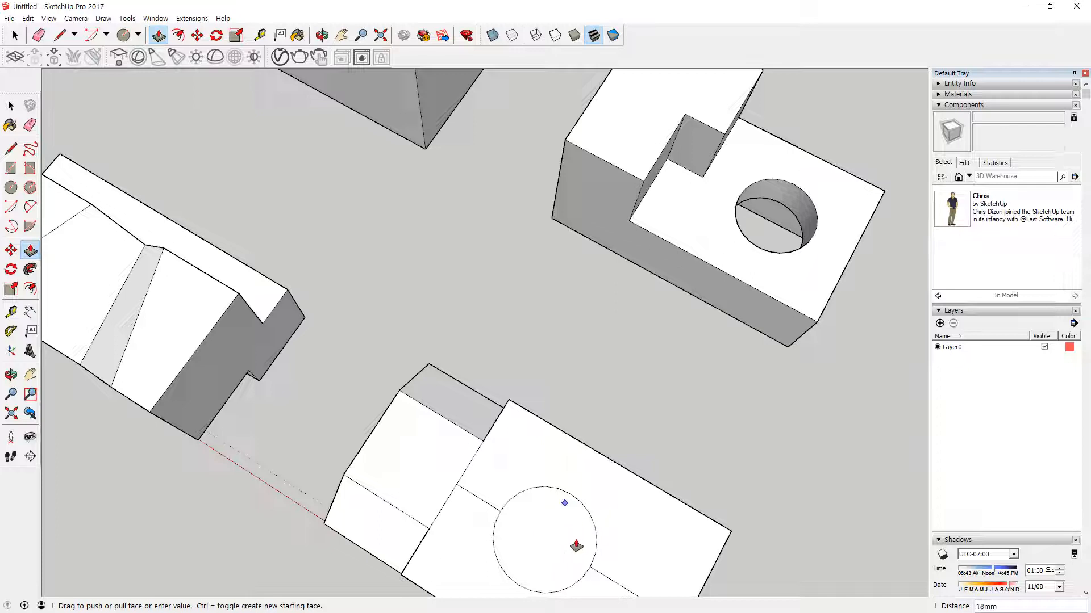
pyautogui.press('Escape')
pyautogui.click(557, 528)
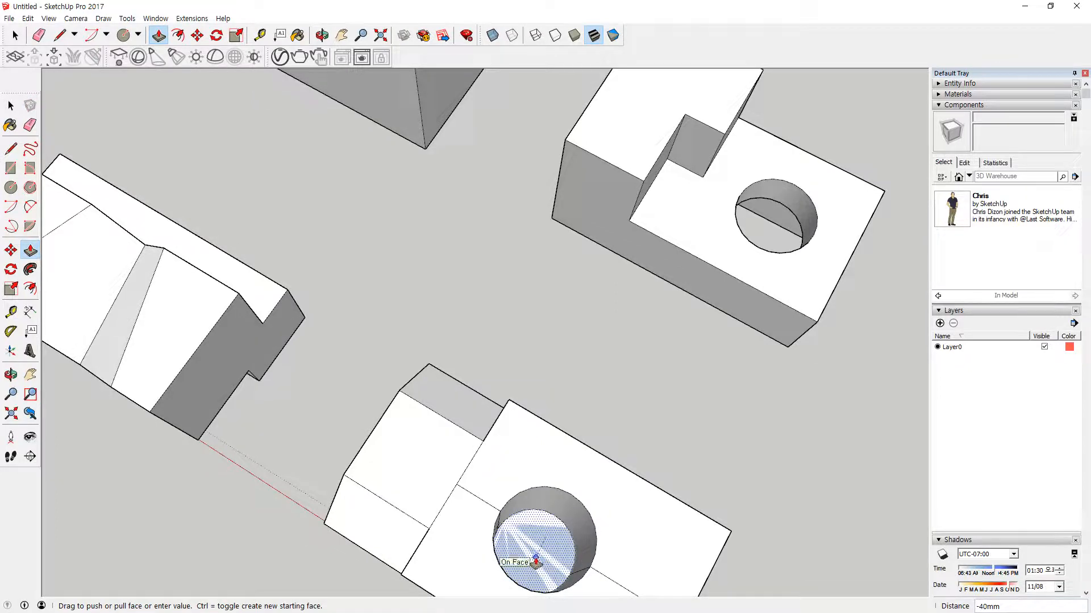
# Delete the underside face covering the hole, and retrace the block's bottom end edge to rebuild the underside around it.
pyautogui.moveTo(516, 570); pyautogui.dragTo(568, 548, button='middle')
pyautogui.press('space')
pyautogui.moveTo(585, 506); pyautogui.dragTo(606, 208, button='middle')
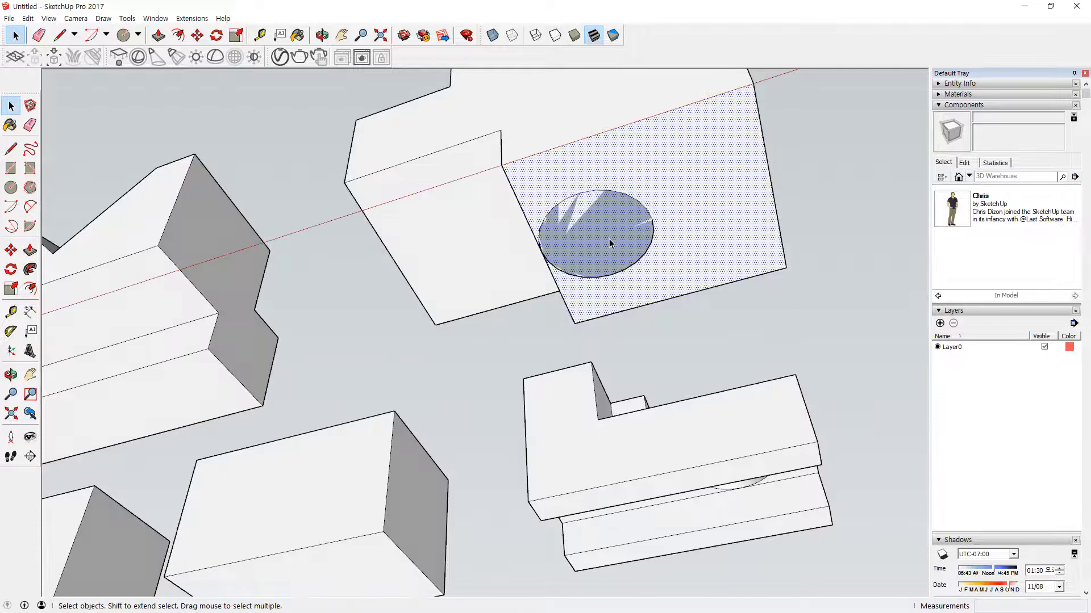
pyautogui.press('Delete')
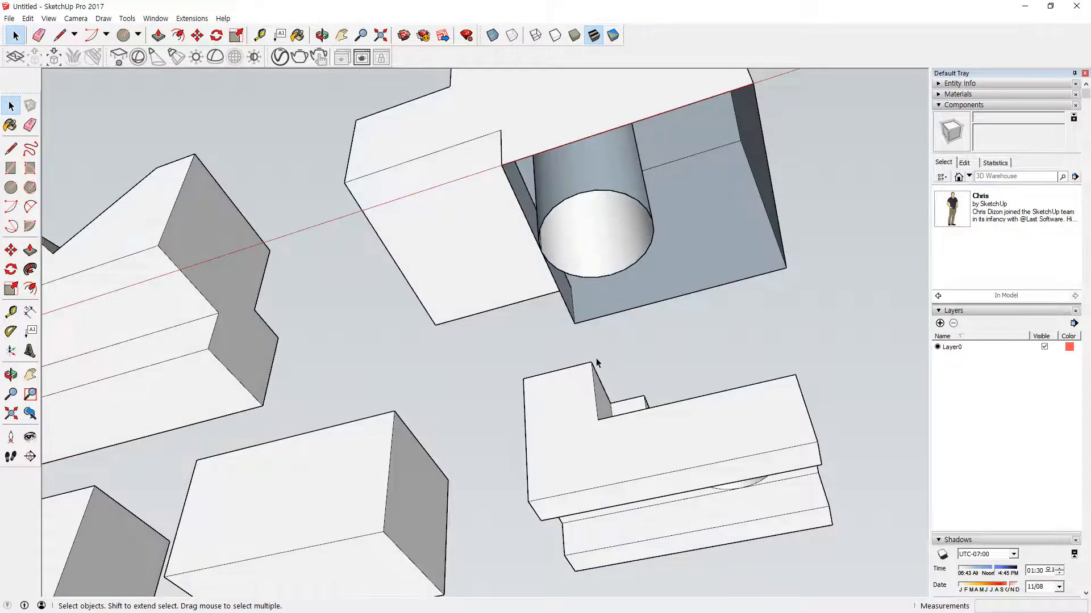
pyautogui.press('l')
pyautogui.click(574, 323)
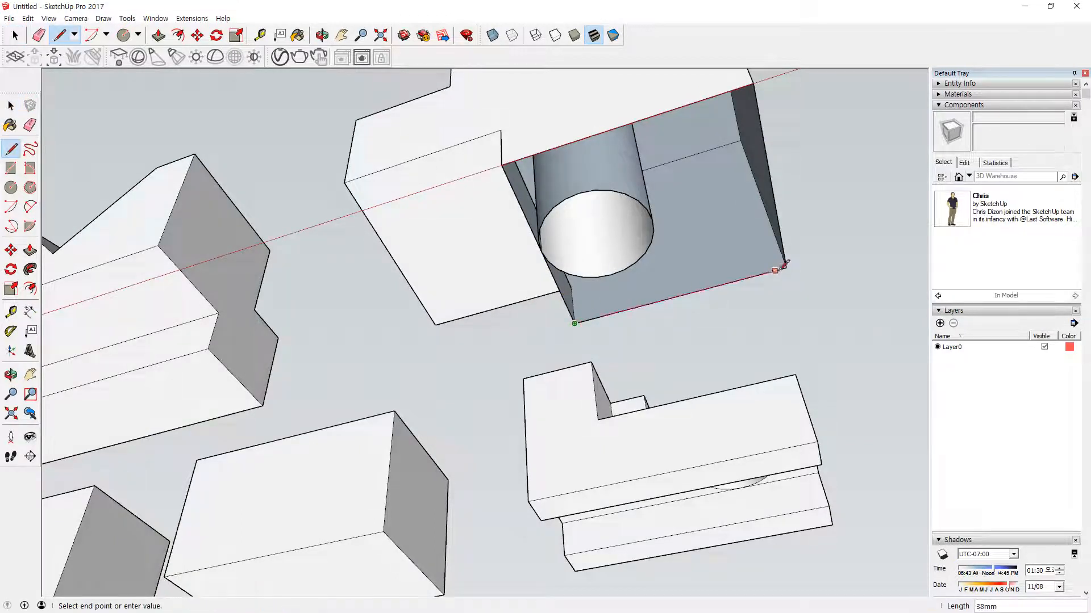
pyautogui.click(786, 268)
# Draw lines across the top face from the hole's rim to the front and rear edges, in line with the hole's centre.
pyautogui.moveTo(609, 256); pyautogui.dragTo(628, 501, button='middle')
pyautogui.moveTo(586, 309); pyautogui.dragTo(607, 381, button='middle')
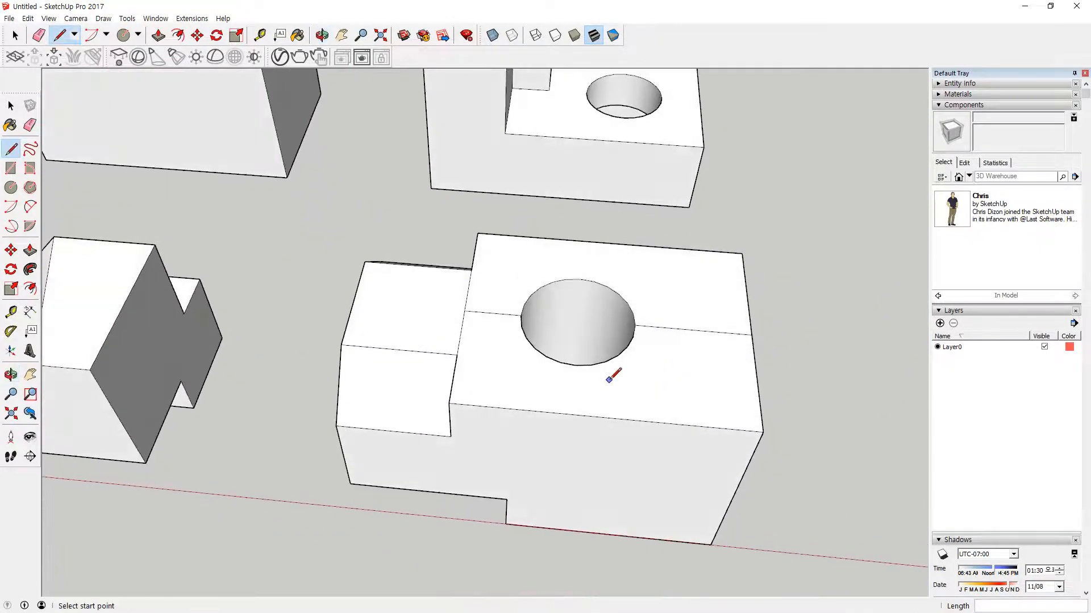
pyautogui.click(575, 364)
pyautogui.click(573, 409)
pyautogui.click(579, 276)
pyautogui.click(583, 242)
# Copy the short vertical edge of the bottom notch 30 mm along the side's bottom edge.
pyautogui.moveTo(699, 420); pyautogui.dragTo(665, 329, button='middle')
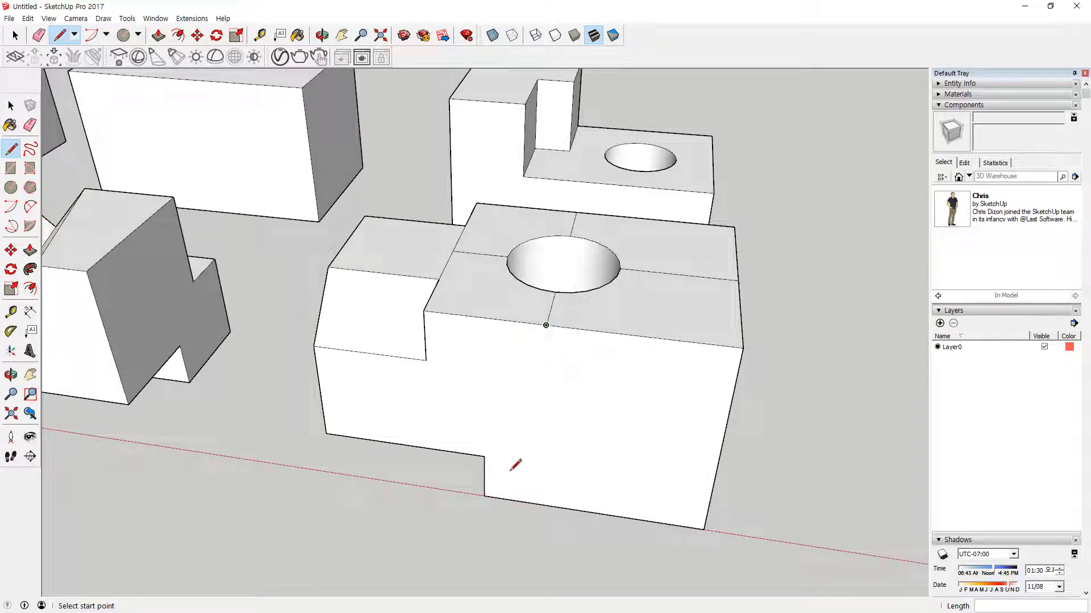
pyautogui.press('space')
pyautogui.click(484, 483)
pyautogui.press('m')
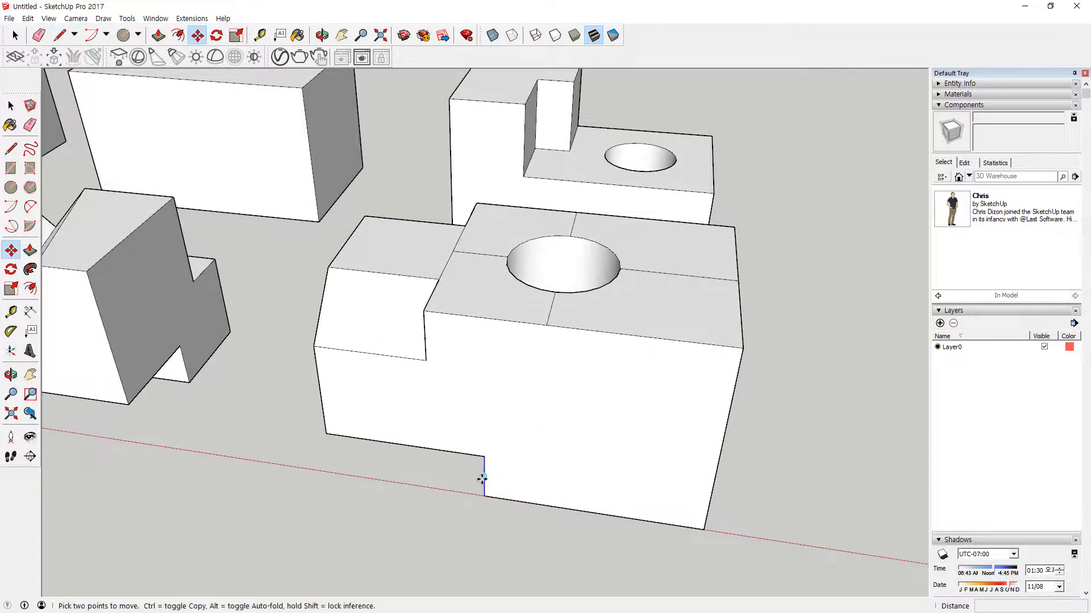
pyautogui.press('ctrl')
pyautogui.click(484, 480)
pyautogui.write('30')
pyautogui.press('Return')
# Draw a sloping line from the copied edge's foot up to the cross line's end on the top edge.
pyautogui.press('l')
pyautogui.click(646, 520)
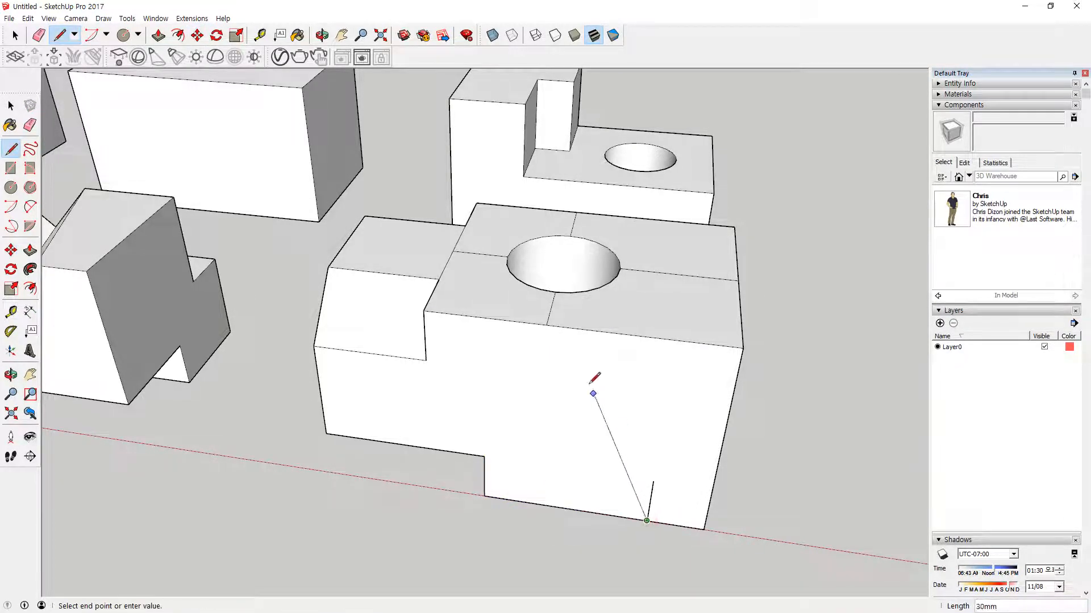
pyautogui.click(554, 333)
# On the opposite side, copy the notch's short vertical edge 30 mm along the bottom edge.
pyautogui.moveTo(852, 480); pyautogui.dragTo(215, 483, button='middle')
pyautogui.press('space')
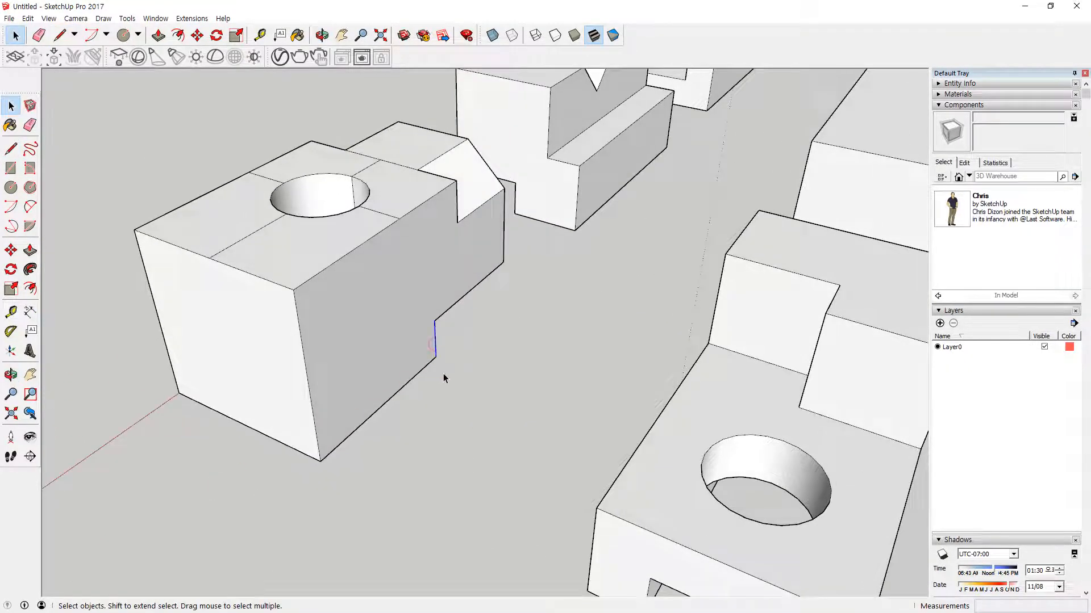
pyautogui.press('m')
pyautogui.click(436, 356)
pyautogui.press('ctrl')
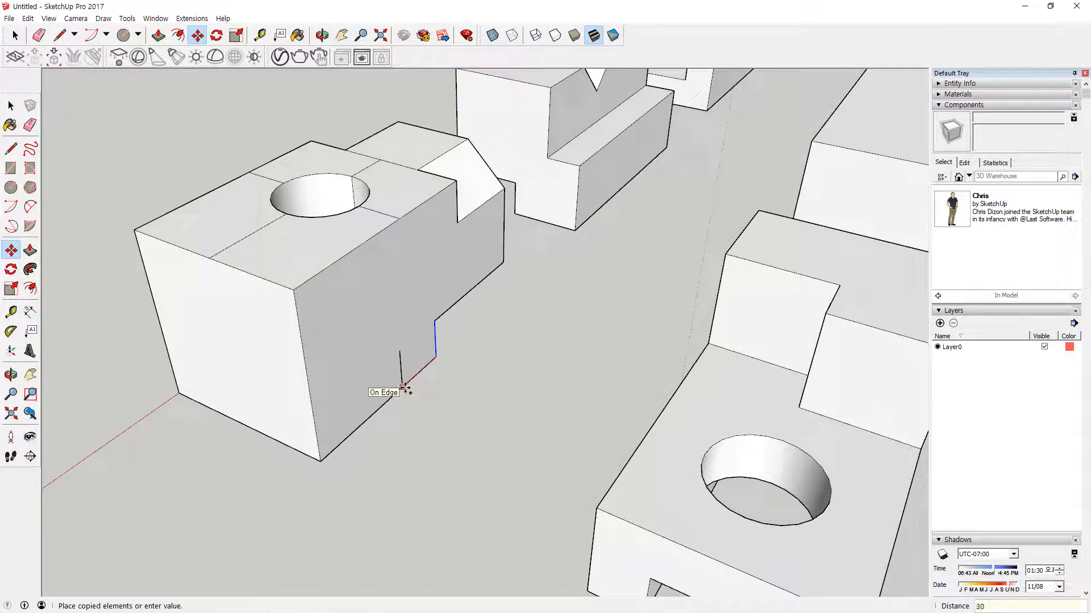
pyautogui.press('Return')
# Draw the matching sloping line on the opposite side, from the copied edge's foot to the cross line's end.
pyautogui.press('l')
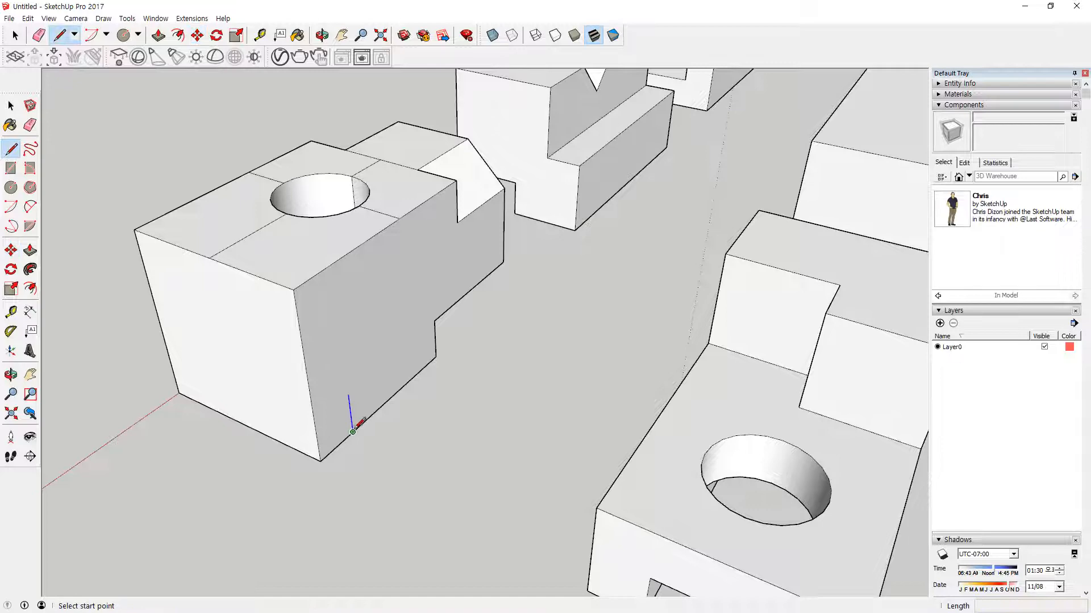
pyautogui.click(353, 432)
pyautogui.click(399, 220)
pyautogui.press('space')
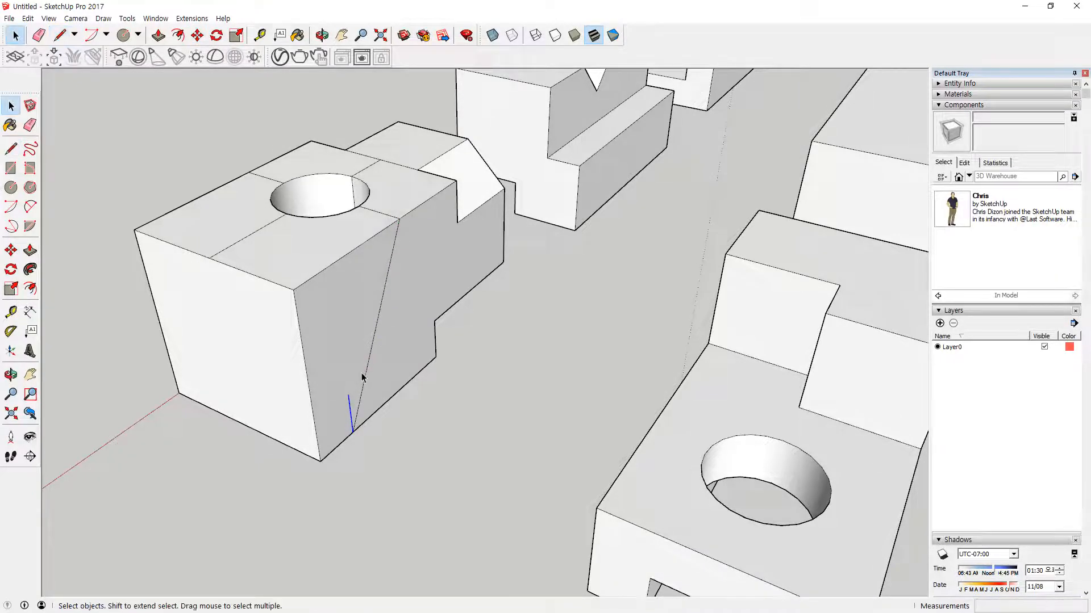
# Draw a 20 mm long rectangle on the top face, from the cross line's end at the side edge to the centre line.
pyautogui.moveTo(256, 273); pyautogui.dragTo(792, 318, button='middle')
pyautogui.press('r')
pyautogui.click(546, 463)
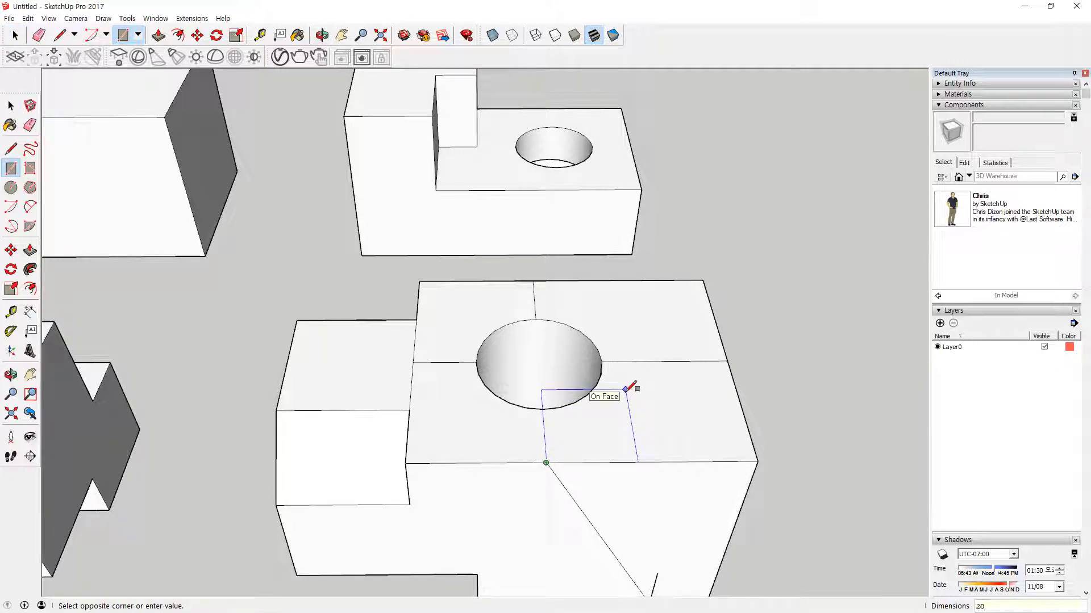
pyautogui.click(628, 388)
pyautogui.moveTo(703, 382); pyautogui.dragTo(616, 407, button='middle')
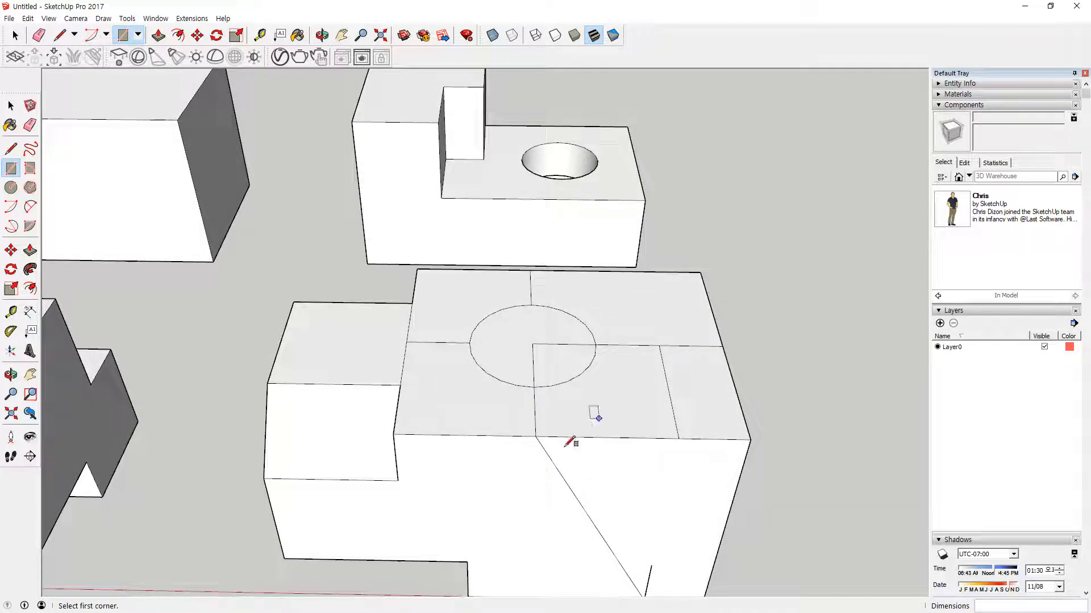
# Copy the sloping side line from its upper end to the rectangle's far corner on the centre line.
pyautogui.press('space')
pyautogui.click(560, 475)
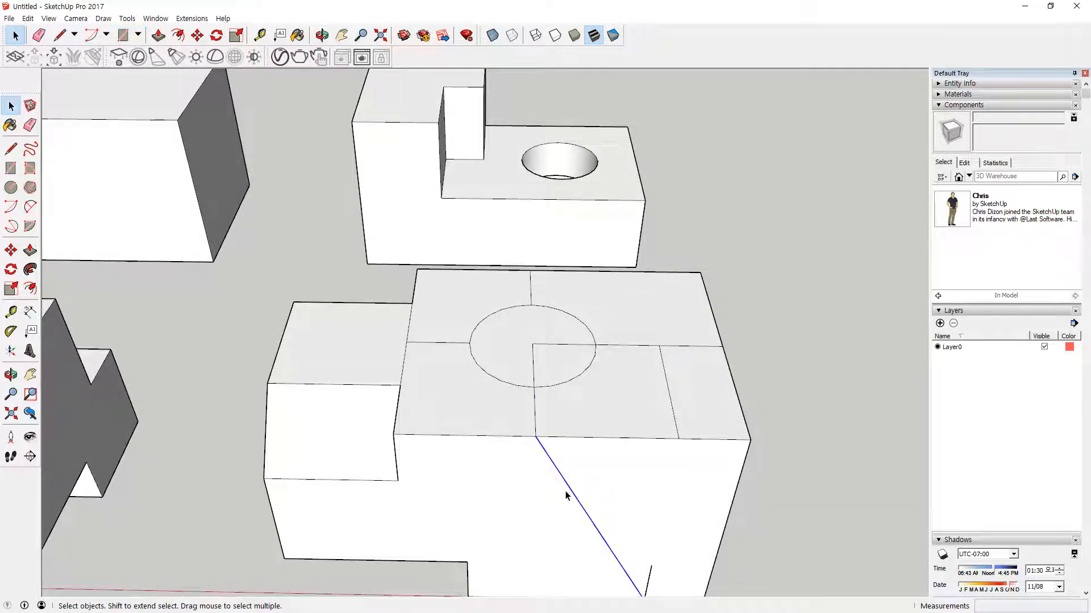
pyautogui.press('m')
pyautogui.click(538, 440)
pyautogui.press('ctrl')
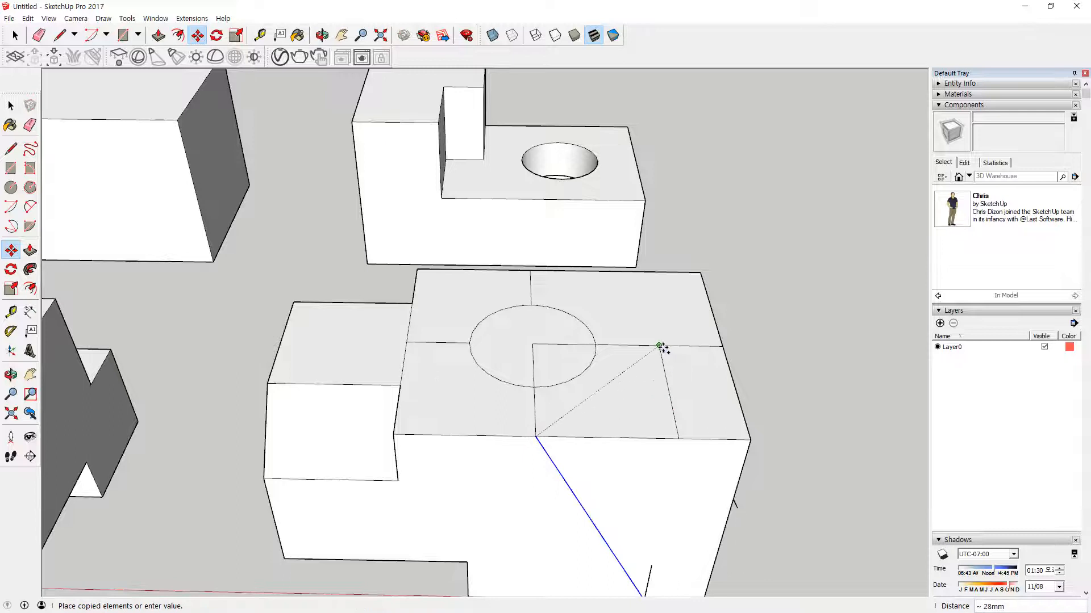
pyautogui.click(659, 348)
# Delete the face covering the hole and erase the construction lines around it on the top face.
pyautogui.press('space')
pyautogui.press('e')
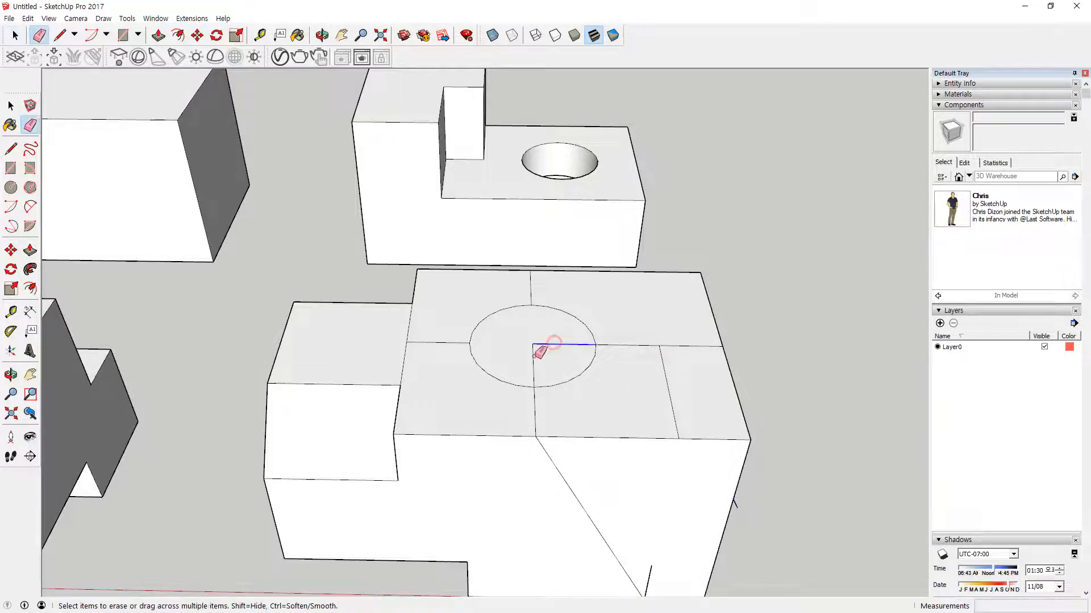
pyautogui.press('space')
pyautogui.click(563, 351)
pyautogui.press('Delete')
pyautogui.moveTo(557, 402); pyautogui.dragTo(536, 434, button='middle')
pyautogui.press('e')
pyautogui.click(538, 448)
pyautogui.click(533, 307)
pyautogui.click(446, 370)
# Erase the block's end corner edges and the leftover short lines, opening the end between the two side slopes.
pyautogui.moveTo(684, 405)
pyautogui.mouseDown(button='middle')
pyautogui.moveTo(700, 414)
pyautogui.moveTo(345, 373)
pyautogui.moveTo(413, 415)
pyautogui.moveTo(547, 436)
pyautogui.mouseUp(button='middle')
pyautogui.scroll(-3, 700, 414)
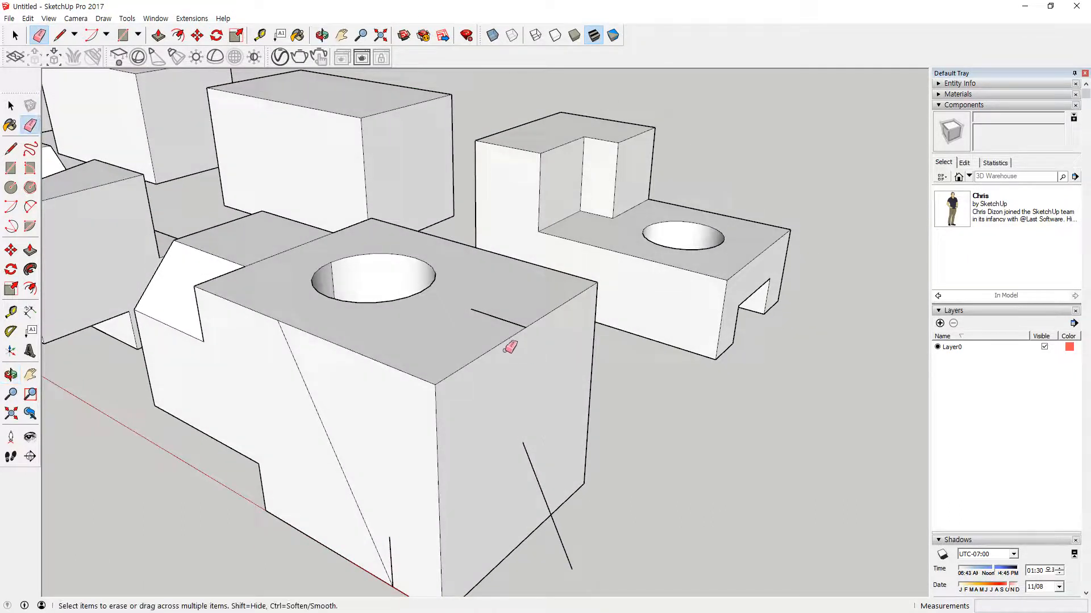
pyautogui.moveTo(441, 384); pyautogui.dragTo(523, 385)
pyautogui.moveTo(580, 285)
pyautogui.mouseDown(button='middle')
pyautogui.moveTo(524, 280)
pyautogui.moveTo(451, 317)
pyautogui.mouseUp(button='middle')
pyautogui.moveTo(476, 332)
pyautogui.mouseDown()
pyautogui.moveTo(481, 316)
pyautogui.moveTo(493, 359)
pyautogui.mouseUp()
pyautogui.moveTo(487, 386); pyautogui.dragTo(567, 425, button='middle')
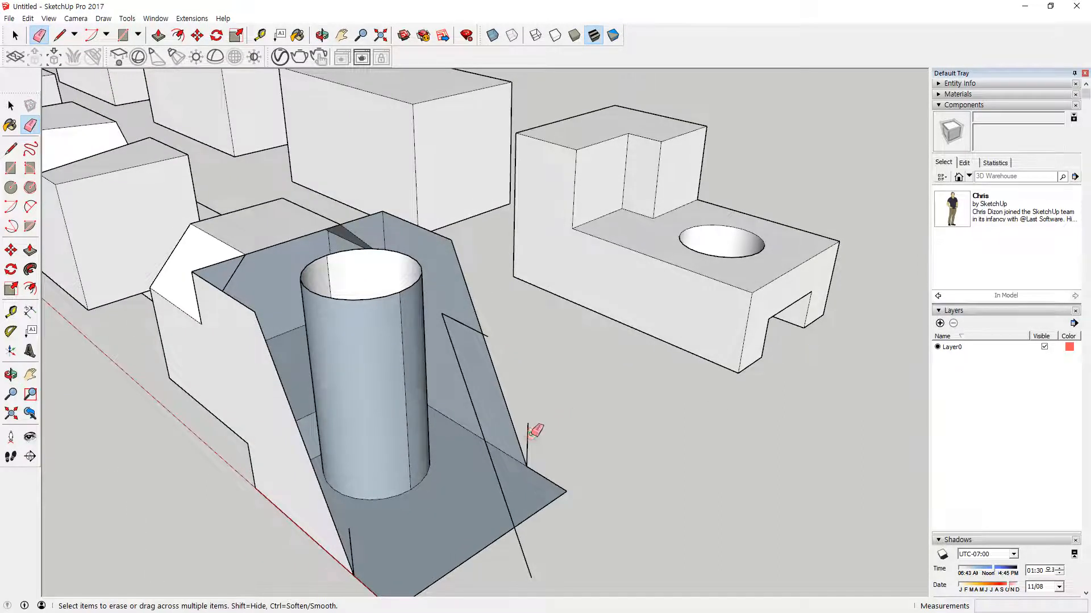
pyautogui.moveTo(367, 518); pyautogui.dragTo(399, 528, button='middle')
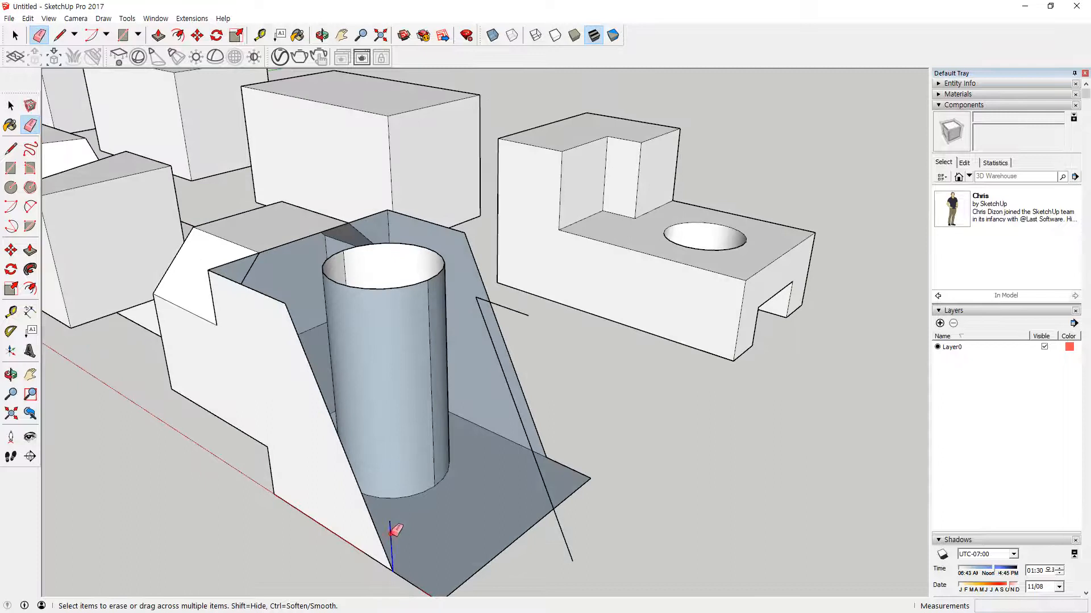
pyautogui.moveTo(487, 334); pyautogui.dragTo(545, 346, button='middle')
pyautogui.moveTo(545, 346); pyautogui.dragTo(548, 378)
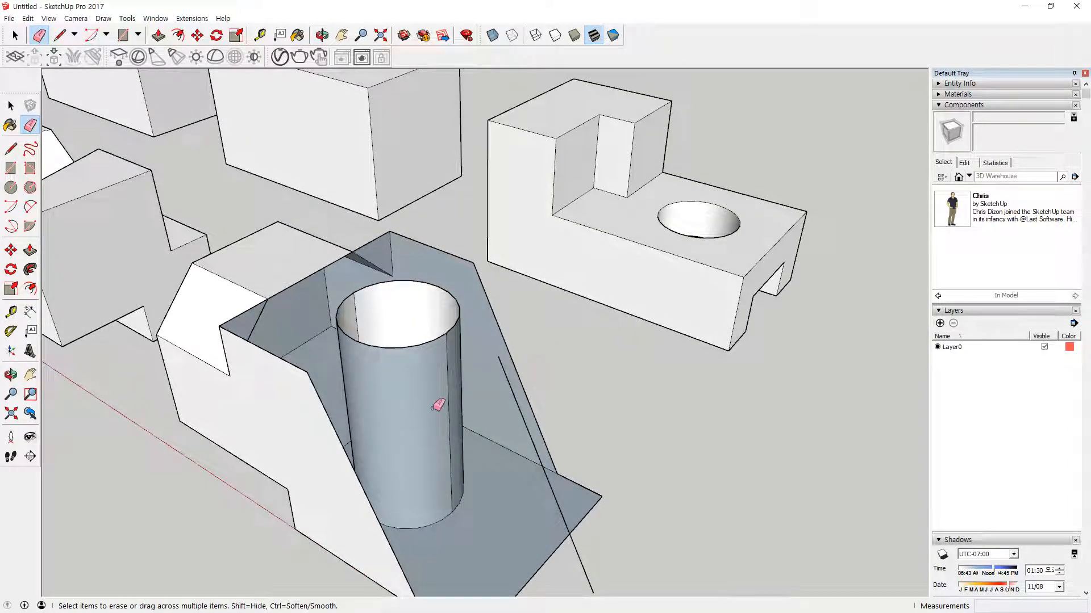
# Draw lines from both side slopes' upper ends to the top of the copied slope line, closing the pointed top face.
pyautogui.press('l')
pyautogui.click(307, 372)
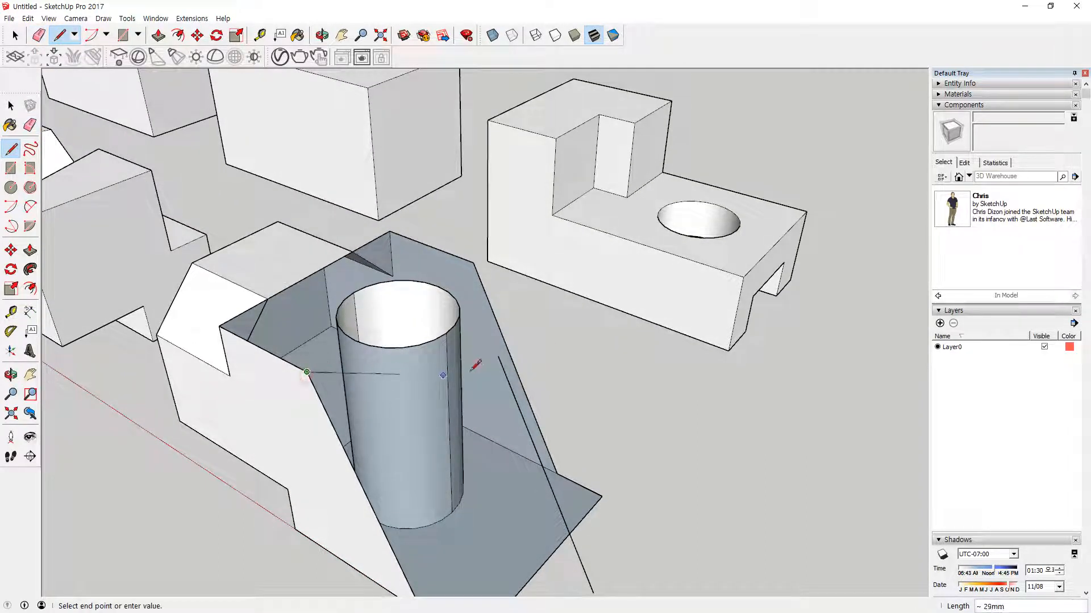
pyautogui.click(497, 356)
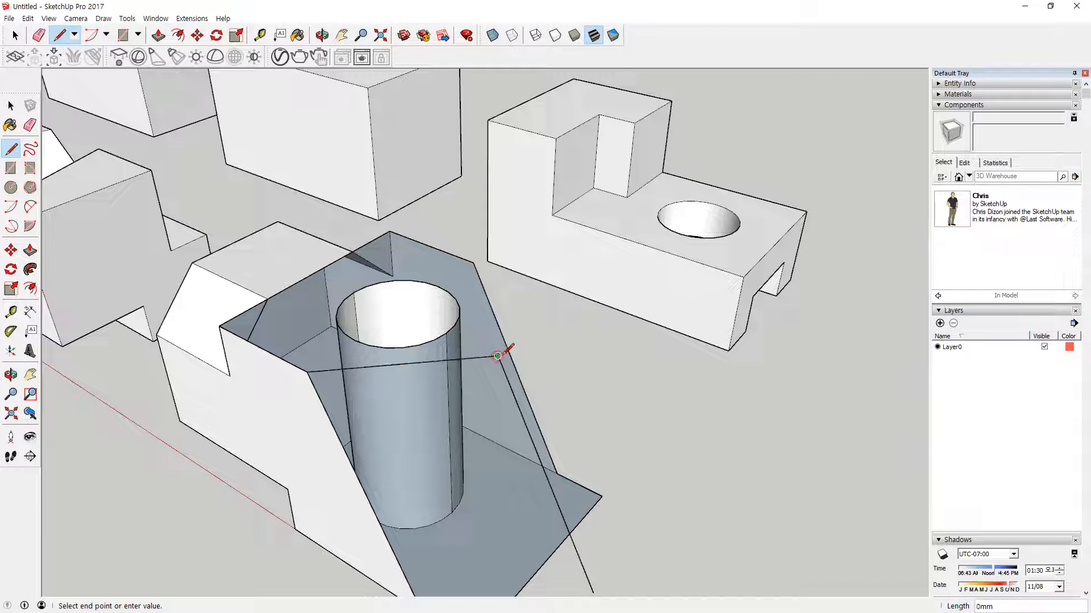
pyautogui.click(474, 263)
# Delete the top face around the hole and rebuild it by retracing its edge on the far side.
pyautogui.moveTo(473, 262); pyautogui.dragTo(443, 392, button='middle')
pyautogui.press('space')
pyautogui.click(445, 382)
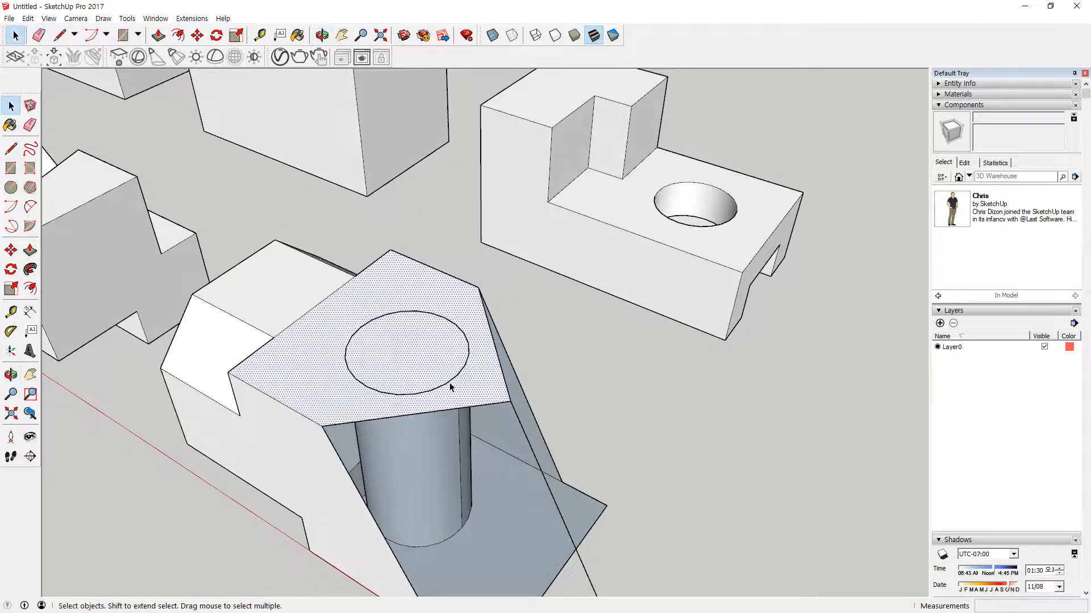
pyautogui.press('Delete')
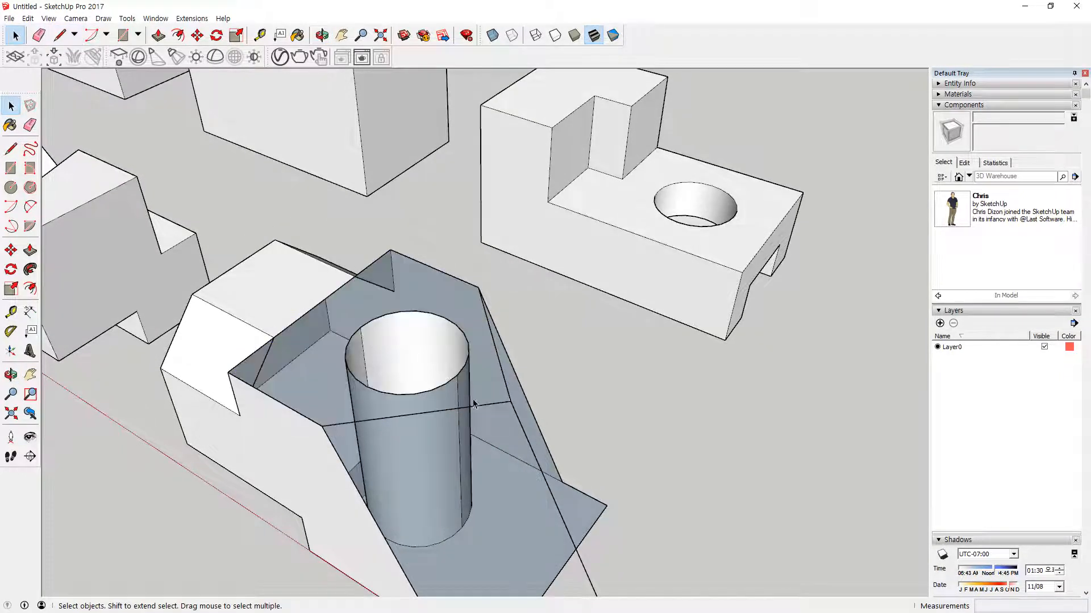
pyautogui.press('l')
pyautogui.click(478, 287)
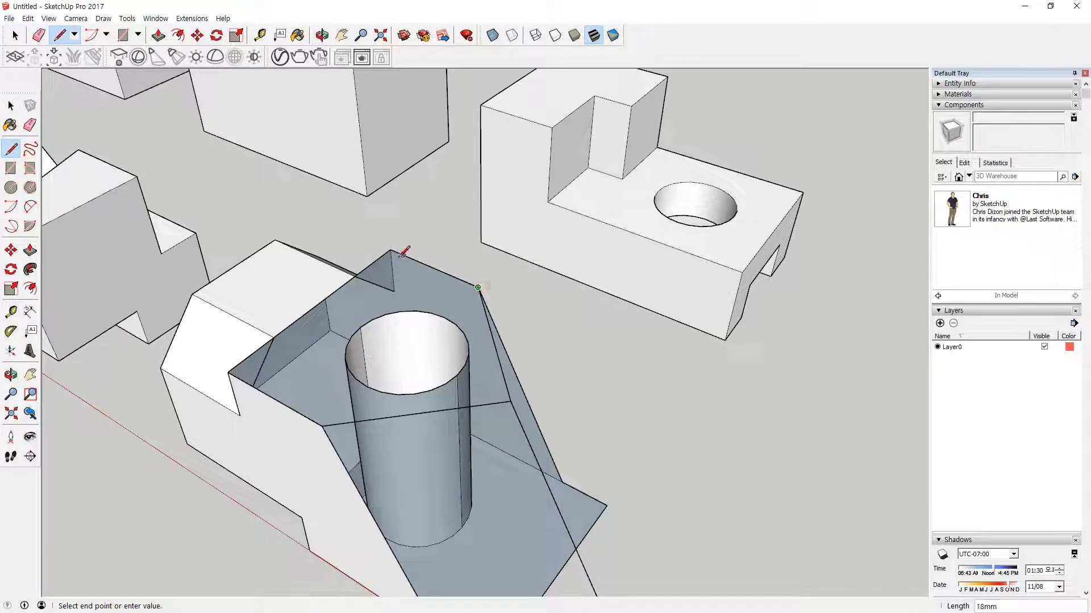
pyautogui.click(390, 249)
# Draw a line from the side slope's foot to the lower end of the copied slope line, closing the sloping face.
pyautogui.moveTo(484, 338); pyautogui.dragTo(579, 553, button='middle')
pyautogui.click(518, 561)
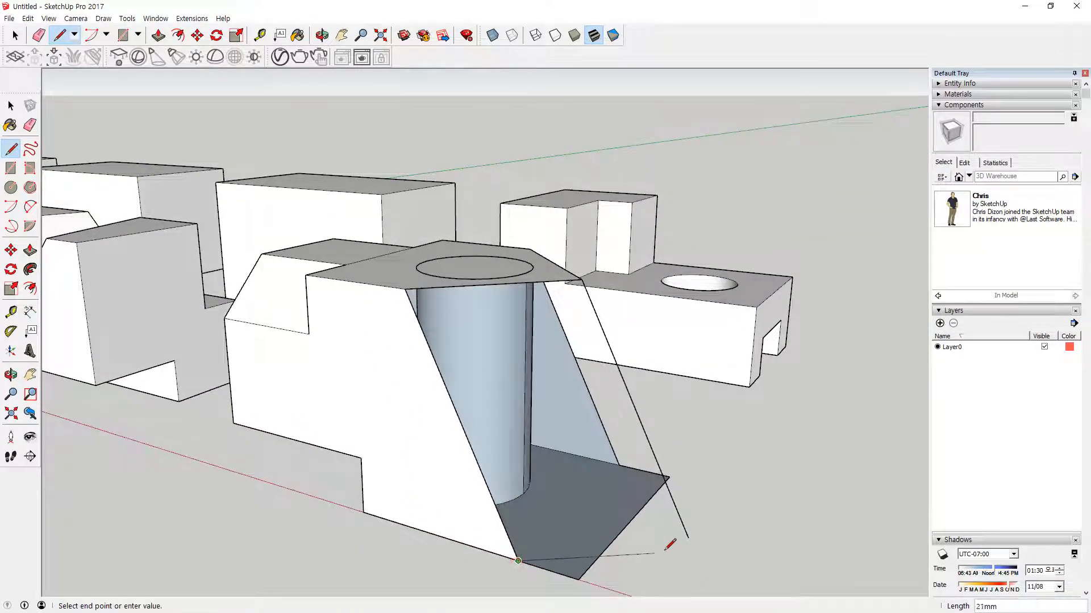
pyautogui.moveTo(692, 534); pyautogui.dragTo(185, 453, button='middle')
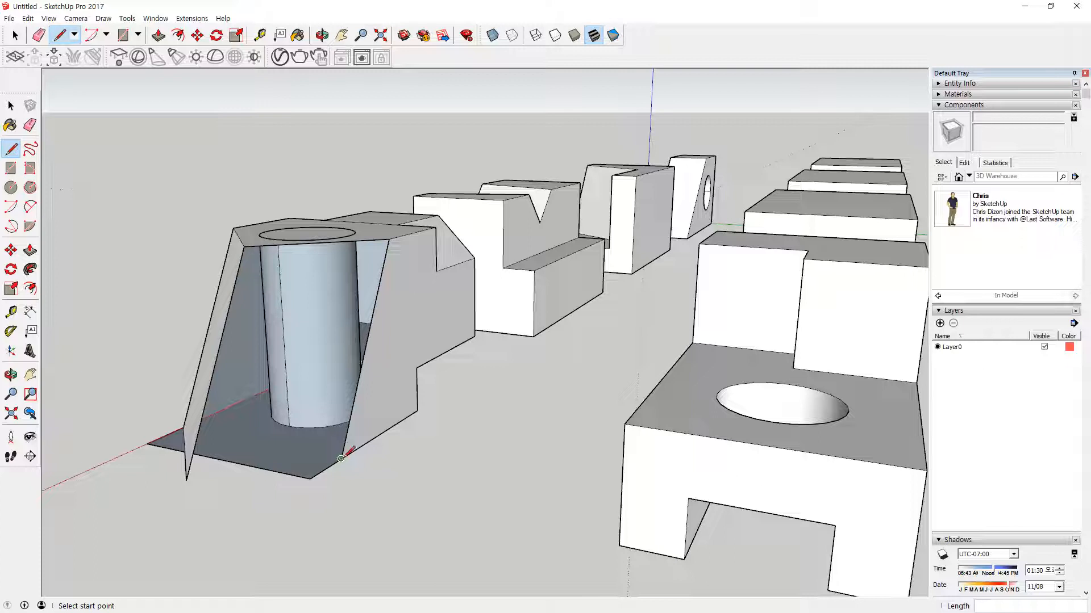
pyautogui.click(186, 480)
pyautogui.moveTo(251, 495); pyautogui.dragTo(153, 482, button='middle')
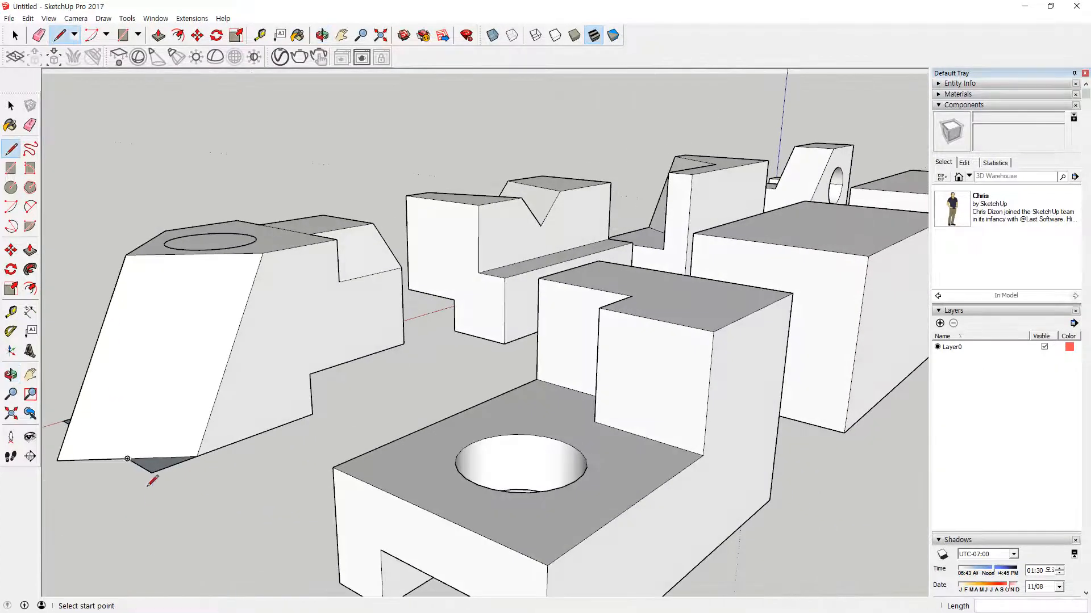
pyautogui.click(127, 458)
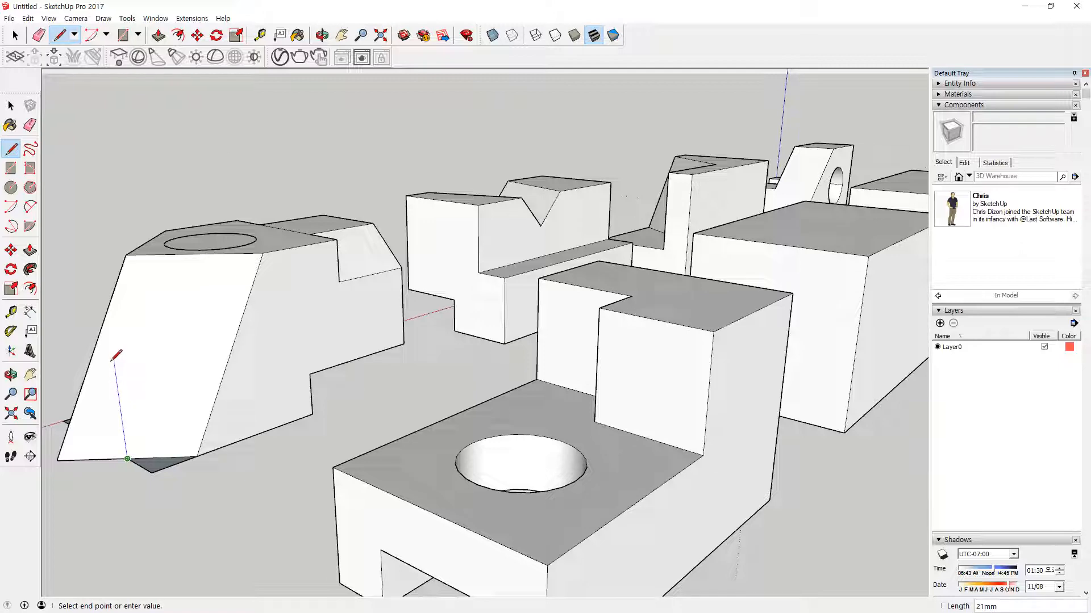
pyautogui.moveTo(107, 312)
pyautogui.mouseDown(button='middle')
pyautogui.moveTo(384, 333)
pyautogui.moveTo(478, 407)
pyautogui.moveTo(669, 375)
pyautogui.moveTo(577, 434)
pyautogui.moveTo(553, 254)
pyautogui.moveTo(540, 328)
pyautogui.moveTo(551, 428)
pyautogui.moveTo(420, 519)
pyautogui.mouseUp(button='middle')
pyautogui.press('e')
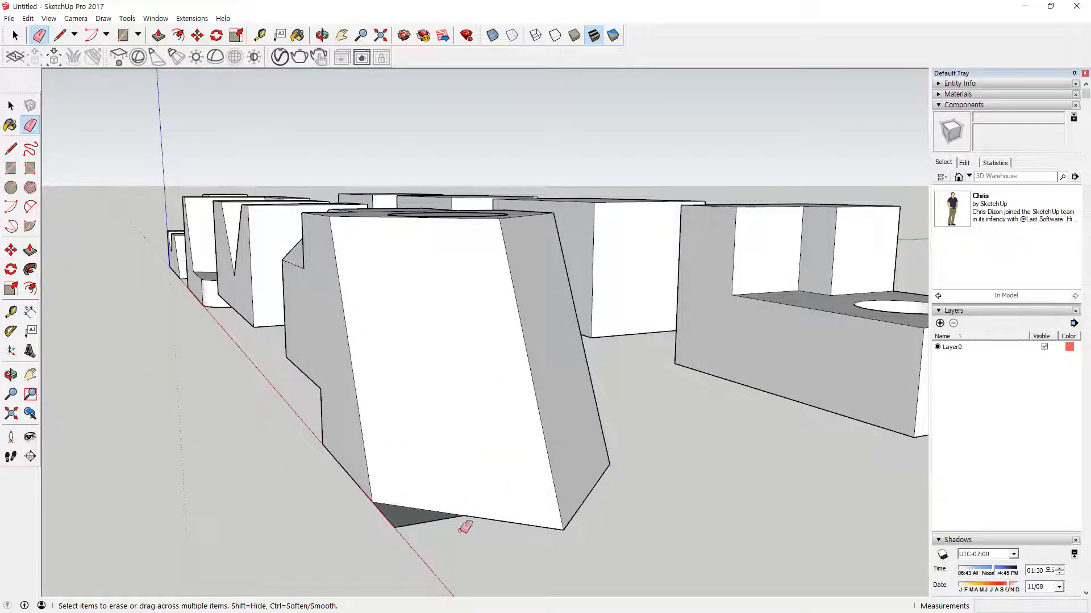
# Draw vertical lines up from both cut points on the block's bottom corner and join them into an upright cutting plane.
pyautogui.moveTo(452, 523)
pyautogui.mouseDown(button='middle')
pyautogui.moveTo(459, 372)
pyautogui.moveTo(475, 317)
pyautogui.mouseUp(button='middle')
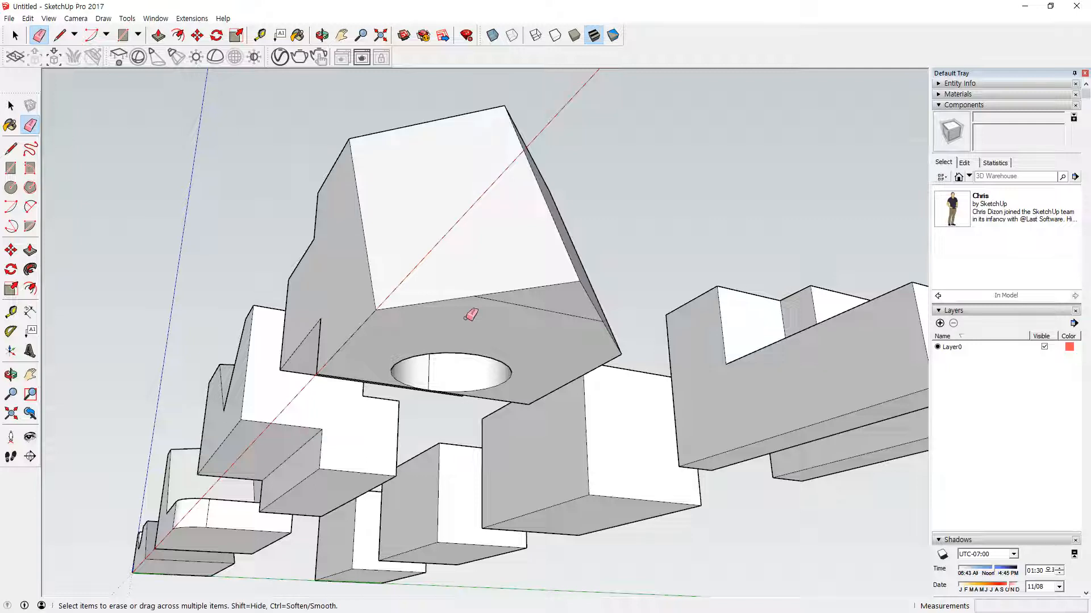
pyautogui.press('l')
pyautogui.click(473, 296)
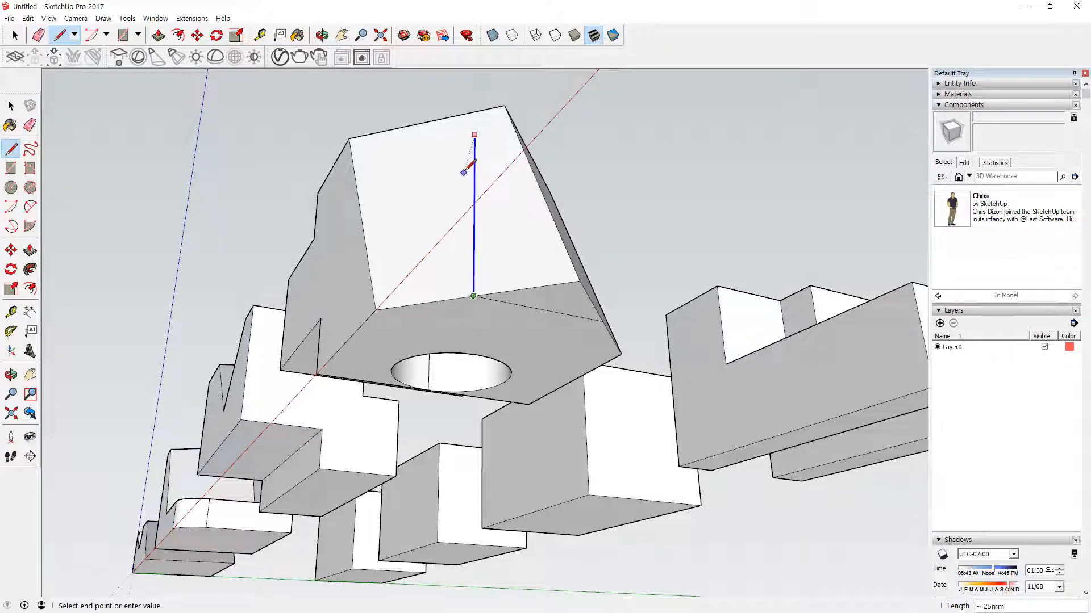
pyautogui.moveTo(470, 163); pyautogui.dragTo(418, 341, button='middle')
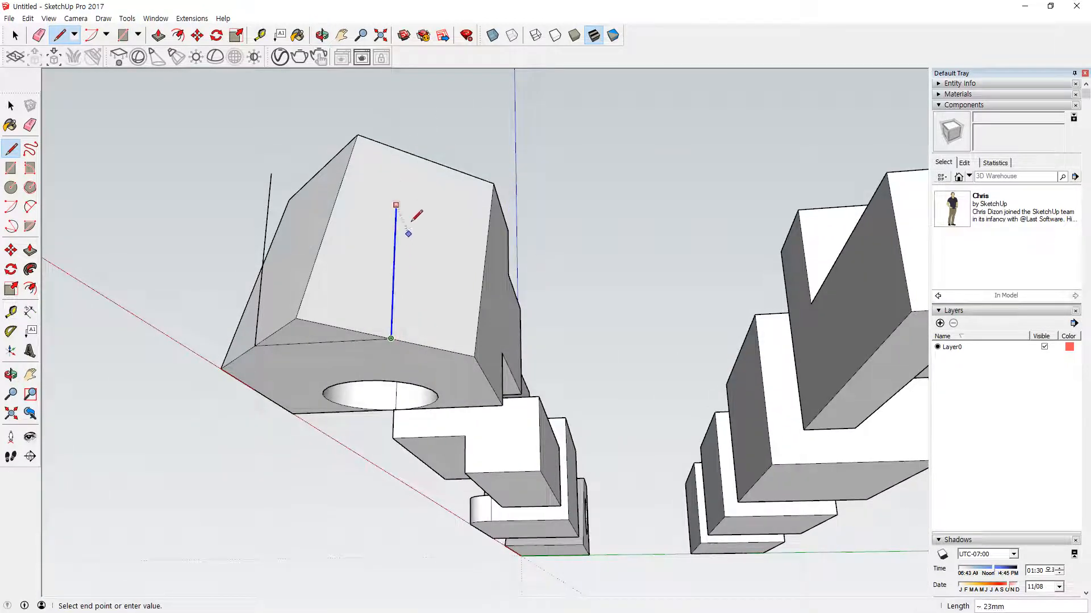
pyautogui.click(275, 171)
pyautogui.click(271, 174)
pyautogui.moveTo(271, 174); pyautogui.dragTo(335, 435, button='middle')
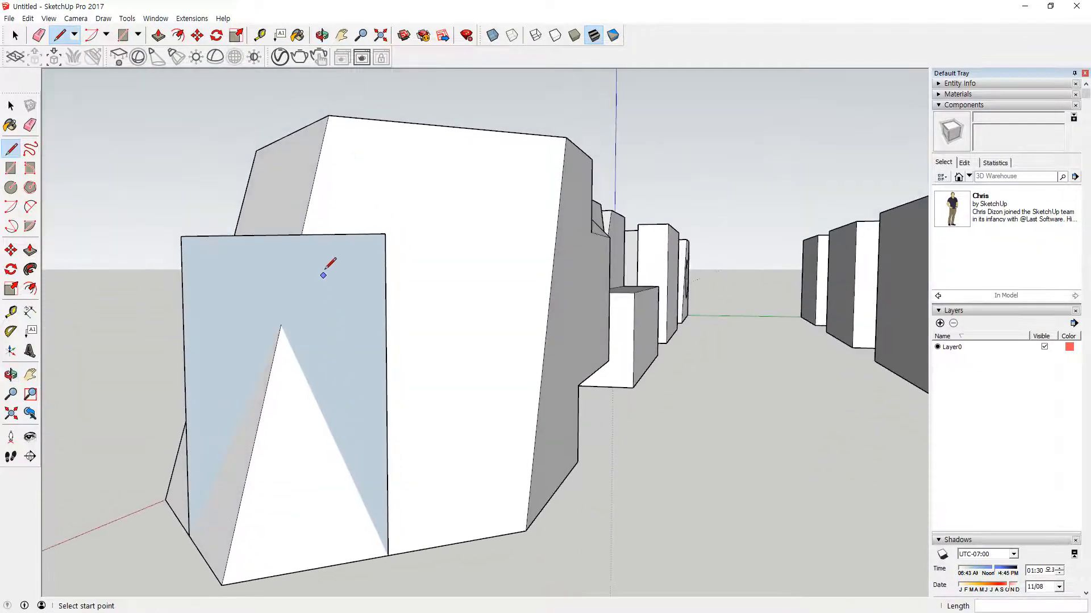
# Trace lines from the point where the plane meets the block's sloping corner edge down to both lower cut points.
pyautogui.moveTo(324, 271); pyautogui.dragTo(355, 290)
pyautogui.moveTo(302, 423)
pyautogui.mouseDown()
pyautogui.moveTo(299, 434)
pyautogui.moveTo(302, 419)
pyautogui.mouseUp()
pyautogui.press('Escape')
pyautogui.click(280, 324)
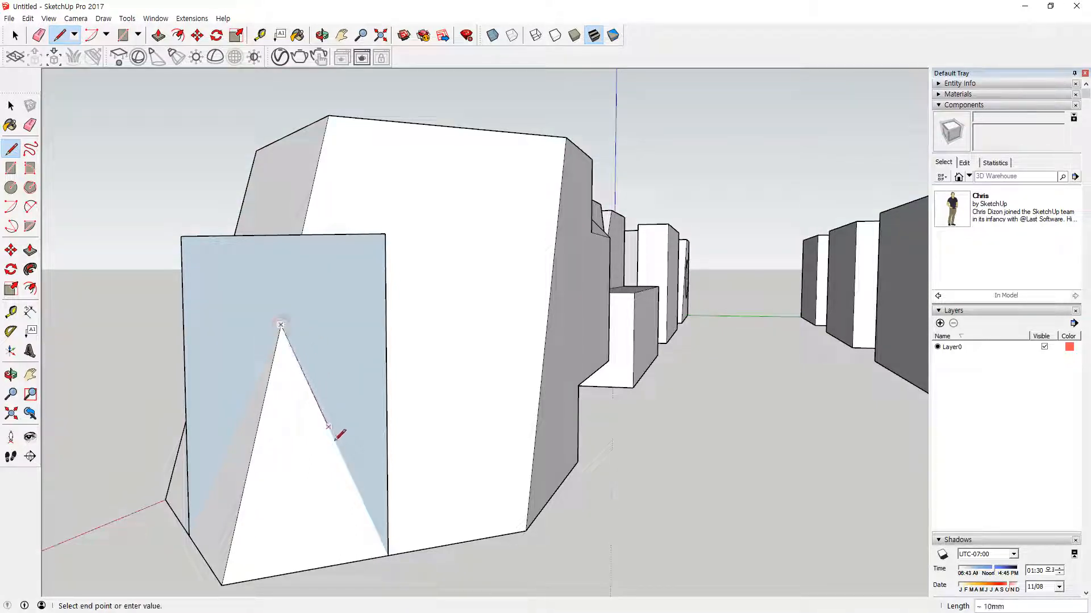
pyautogui.click(388, 557)
pyautogui.moveTo(170, 422); pyautogui.dragTo(438, 336, button='middle')
pyautogui.click(460, 311)
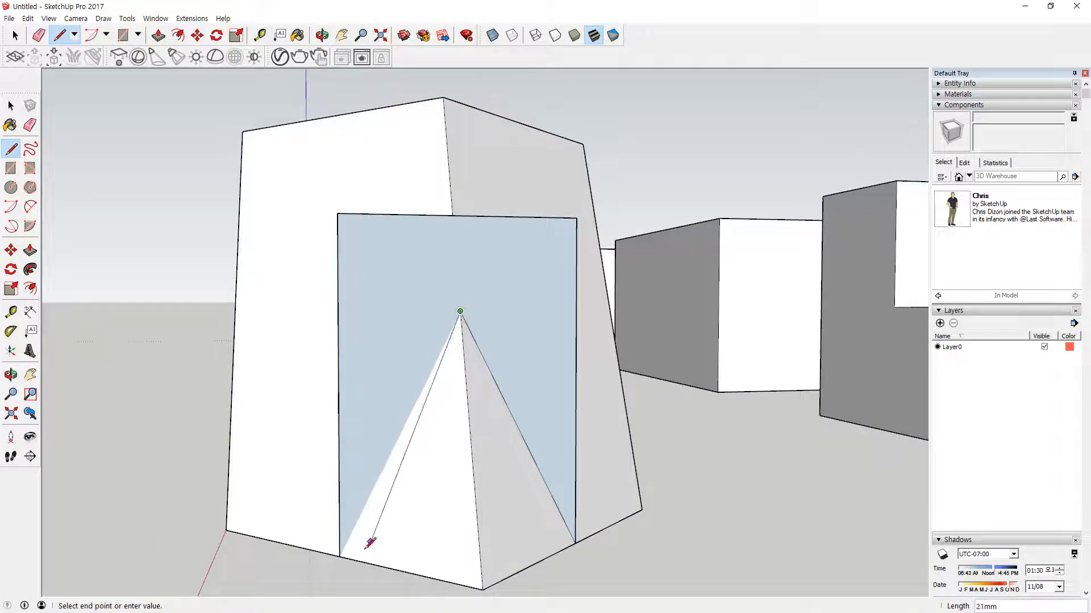
pyautogui.click(340, 556)
# Erase the upright plane's outer edges and the block's corner tip outside the traced triangle.
pyautogui.press('e')
pyautogui.moveTo(348, 209); pyautogui.dragTo(332, 236)
pyautogui.moveTo(581, 339); pyautogui.dragTo(567, 404)
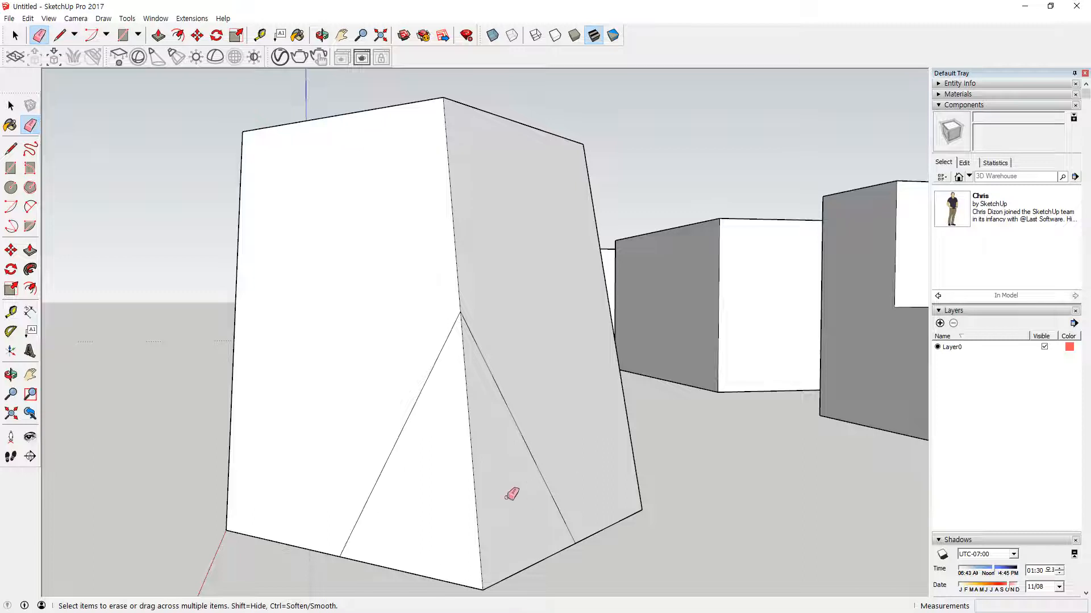
pyautogui.moveTo(513, 494); pyautogui.dragTo(770, 504, button='middle')
pyautogui.moveTo(769, 503)
pyautogui.mouseDown()
pyautogui.moveTo(779, 518)
pyautogui.moveTo(765, 549)
pyautogui.mouseUp()
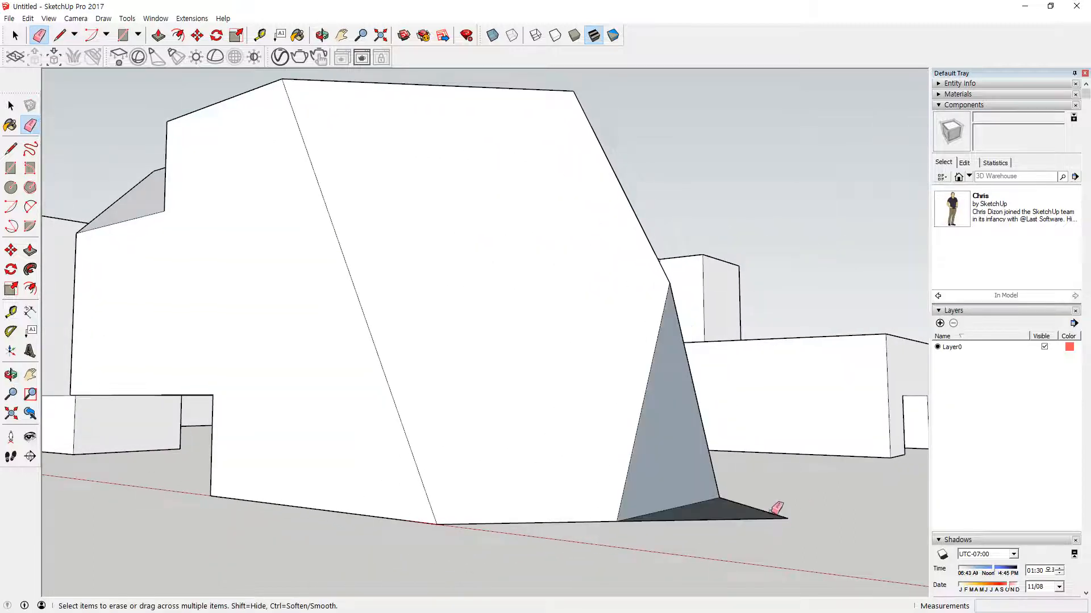
pyautogui.moveTo(771, 513); pyautogui.dragTo(747, 538)
# Erase the line dividing the block's top face and delete the circular face to open the round through hole.
pyautogui.scroll(-4, 776, 465)
pyautogui.moveTo(702, 393); pyautogui.dragTo(642, 516, button='middle')
pyautogui.press('space')
pyautogui.click(642, 503)
pyautogui.scroll(3, 642, 504)
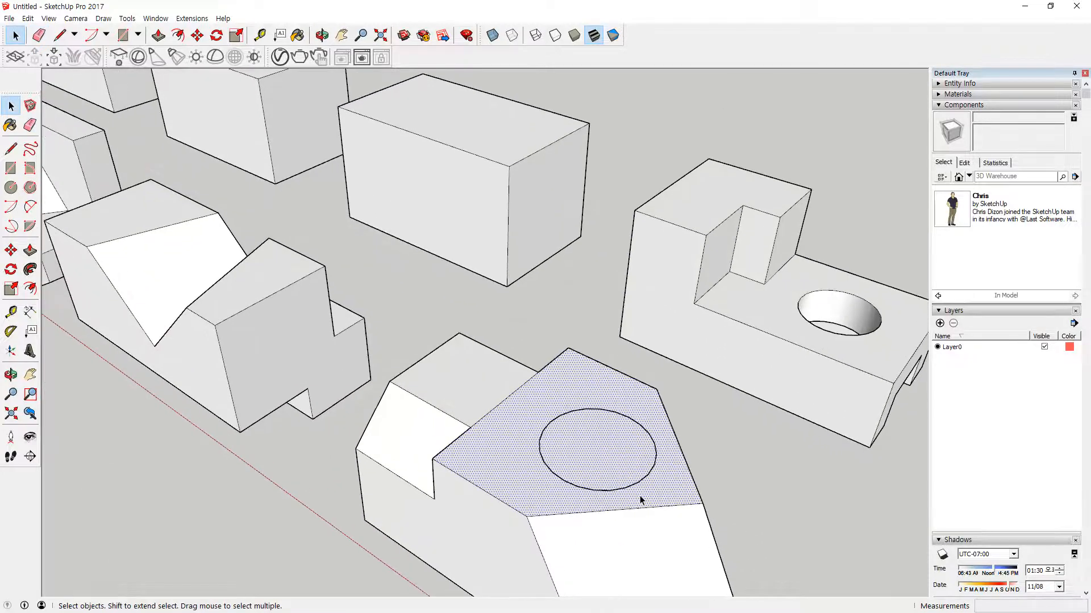
pyautogui.click(748, 428)
pyautogui.press('e')
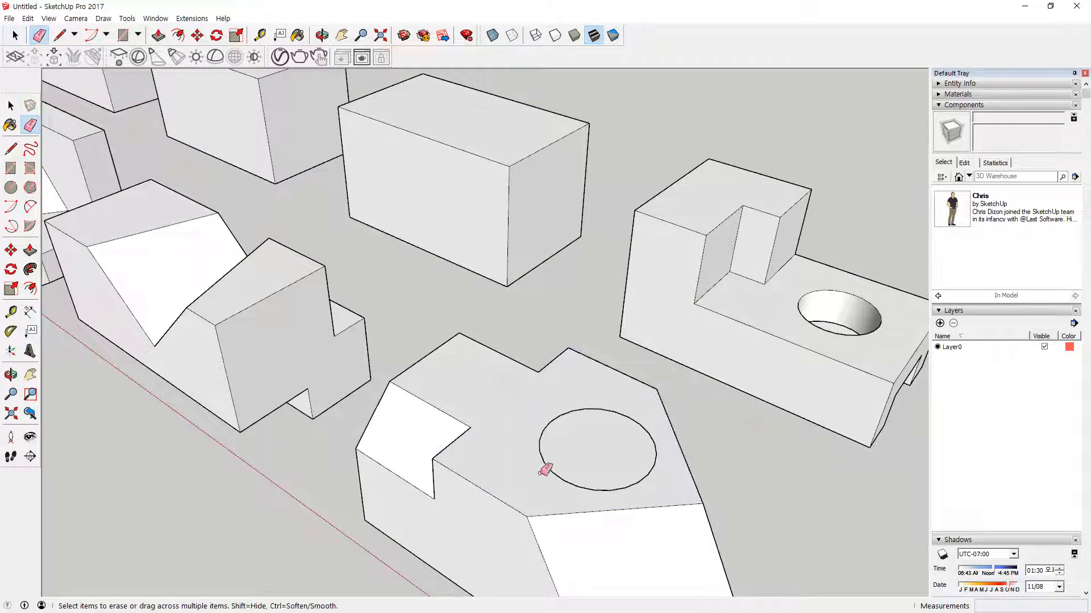
pyautogui.press('space')
pyautogui.click(586, 463)
pyautogui.press('Delete')
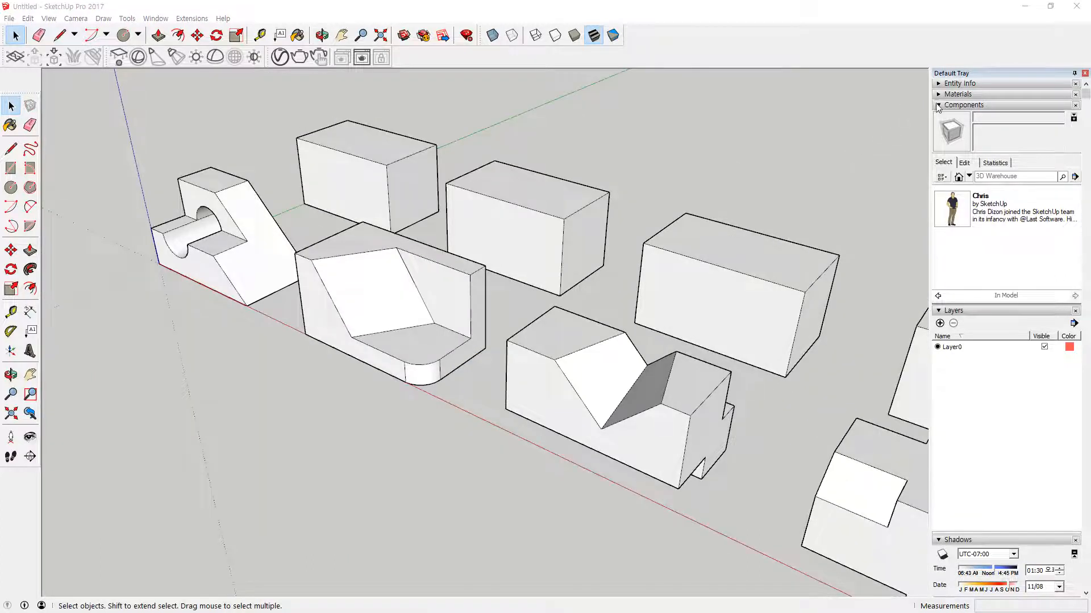
# Collapse the Components and Layers sections and turn on shadows for the model.
pyautogui.click(938, 106)
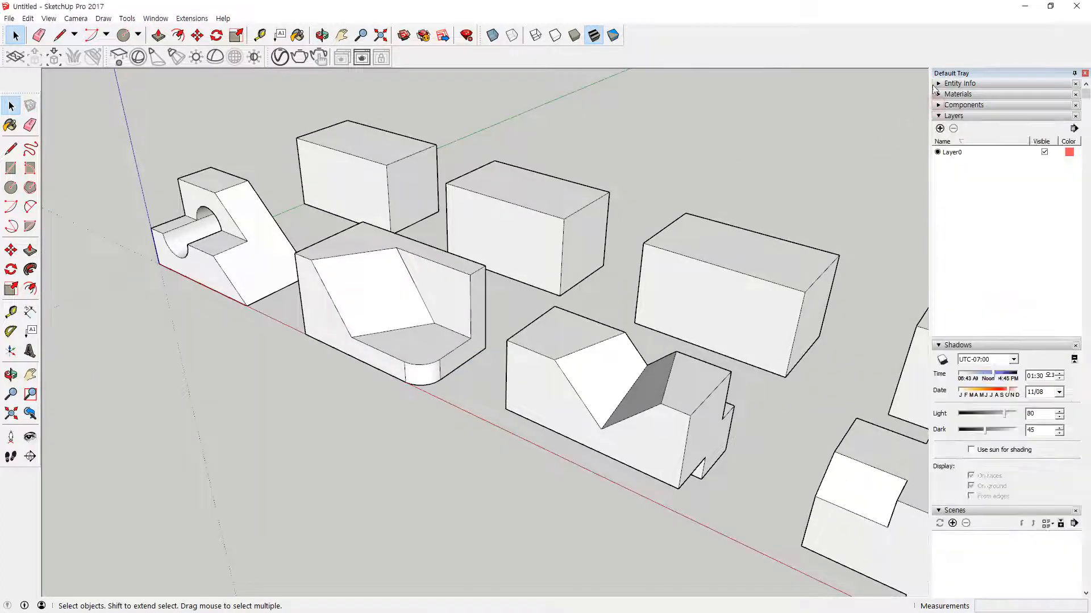
pyautogui.click(938, 116)
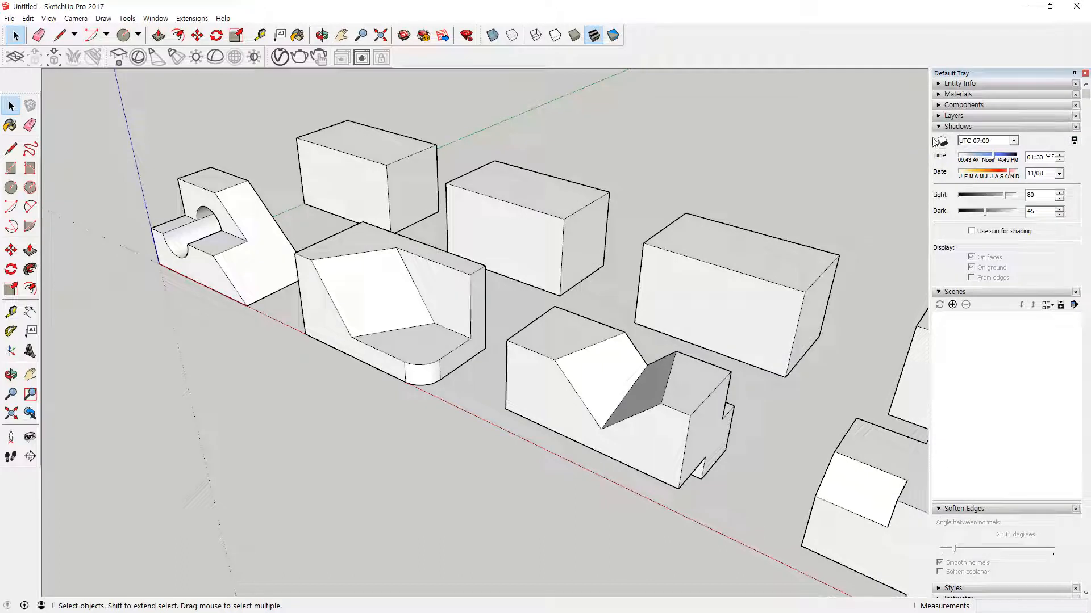
pyautogui.press('super+plus')
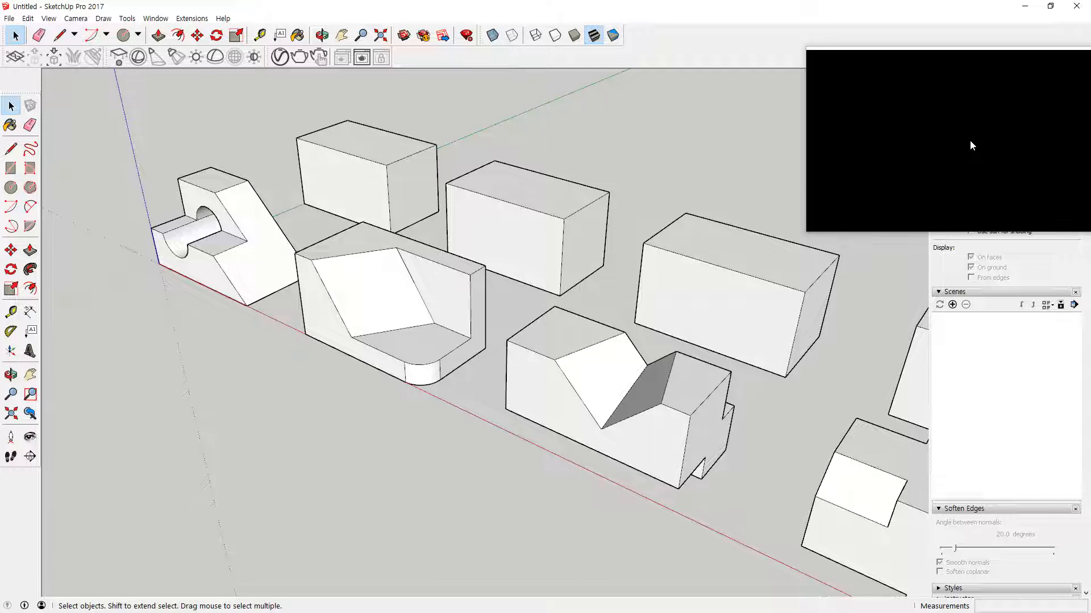
pyautogui.moveTo(971, 142); pyautogui.dragTo(944, 140)
pyautogui.click(944, 140)
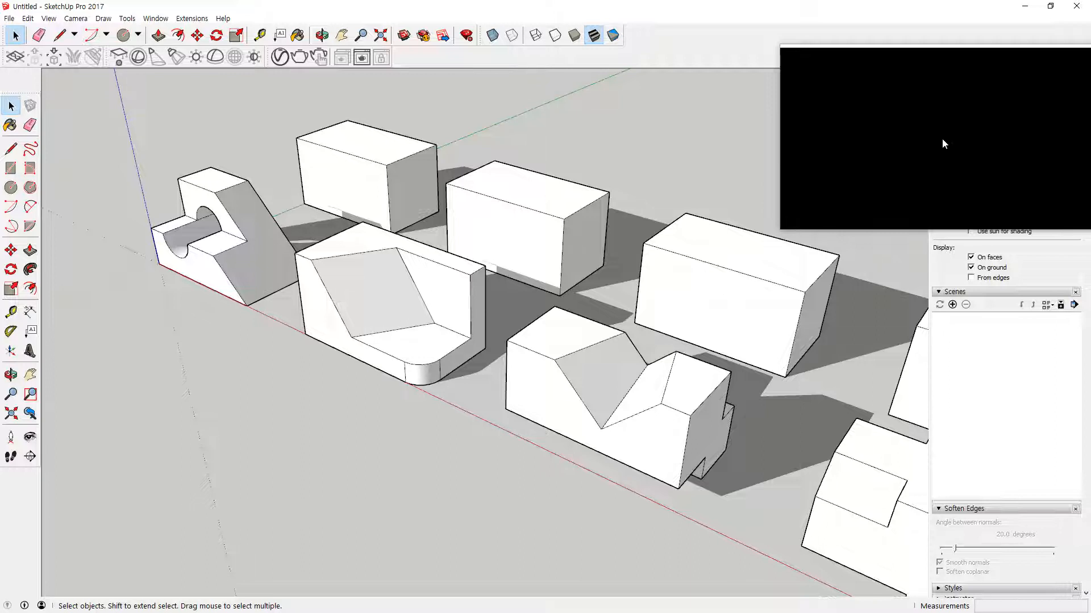
# Set the shadow date to 08/16.
pyautogui.moveTo(942, 140); pyautogui.dragTo(977, 173)
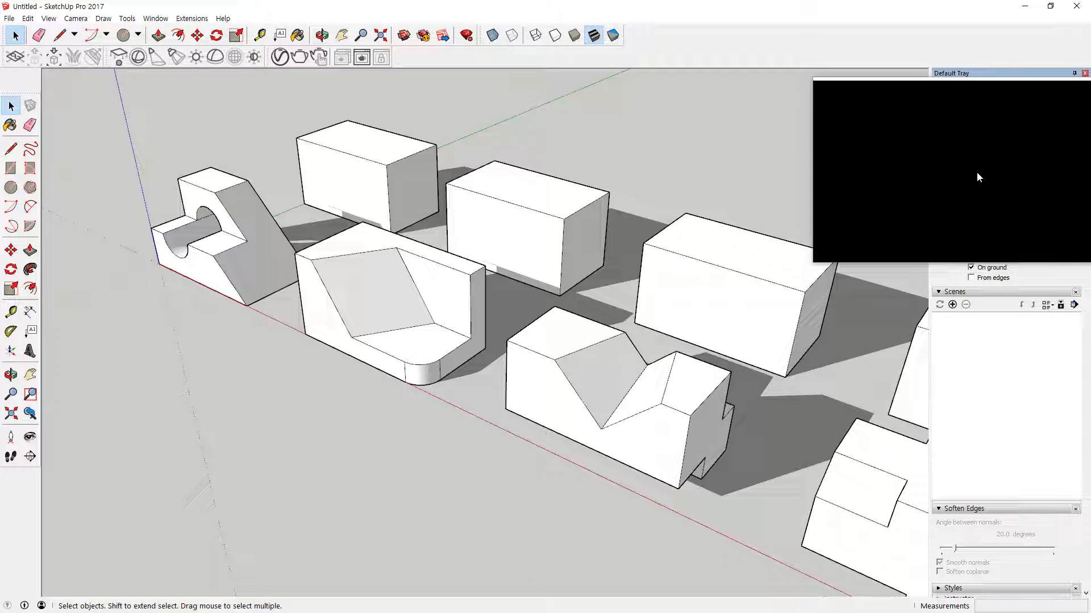
pyautogui.moveTo(976, 172); pyautogui.dragTo(996, 172)
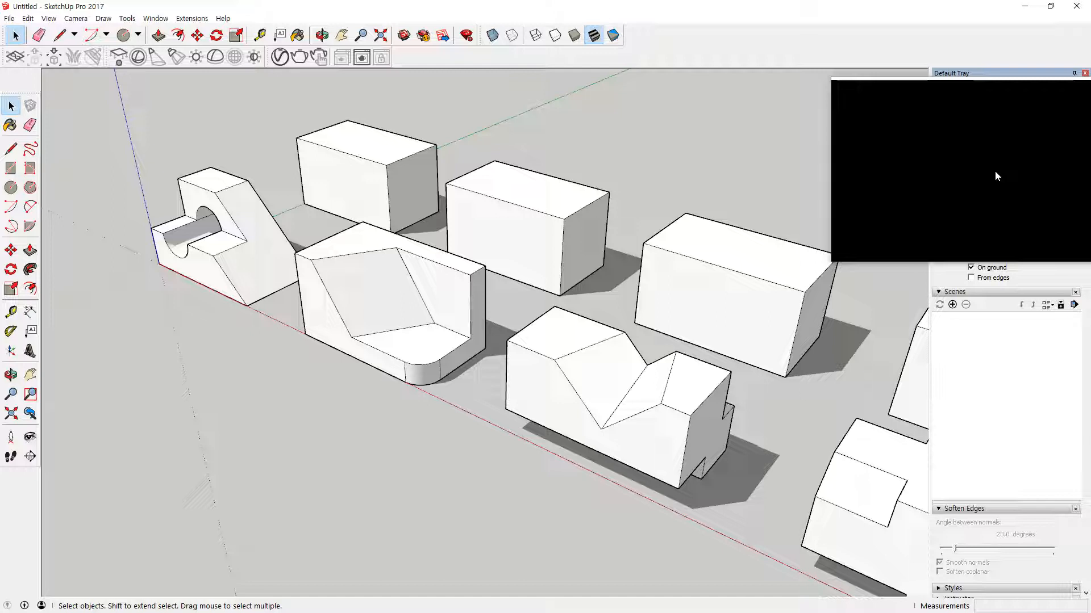
pyautogui.press('Escape')
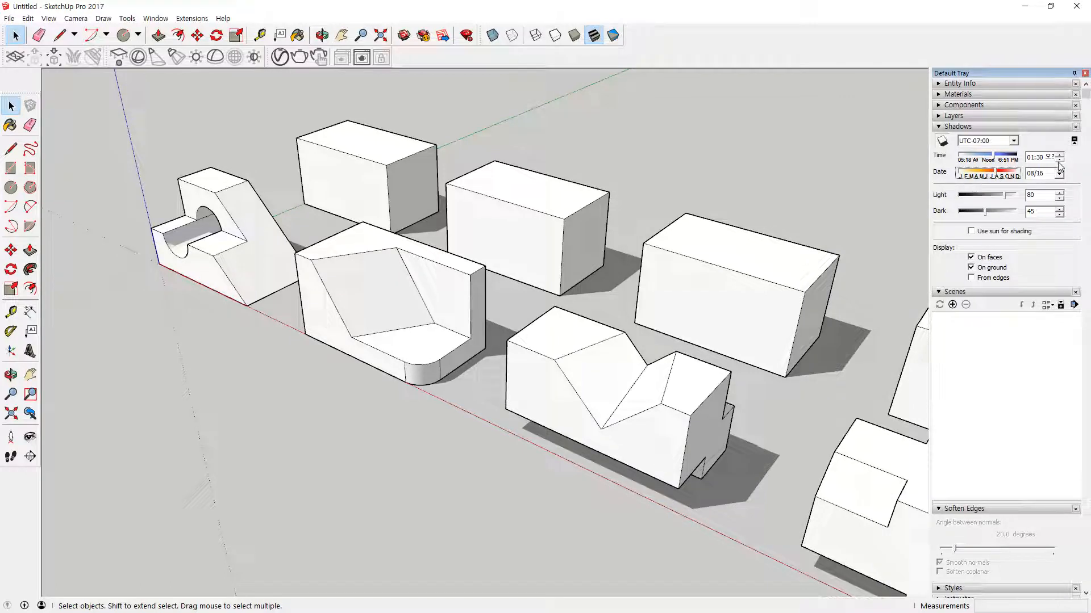
pyautogui.hotkey('ctrl', '2')
pyautogui.moveTo(1004, 153)
pyautogui.mouseDown()
pyautogui.moveTo(967, 146)
pyautogui.moveTo(1009, 143)
pyautogui.moveTo(967, 137)
pyautogui.moveTo(966, 152)
pyautogui.moveTo(996, 149)
pyautogui.mouseUp()
pyautogui.press('Escape')
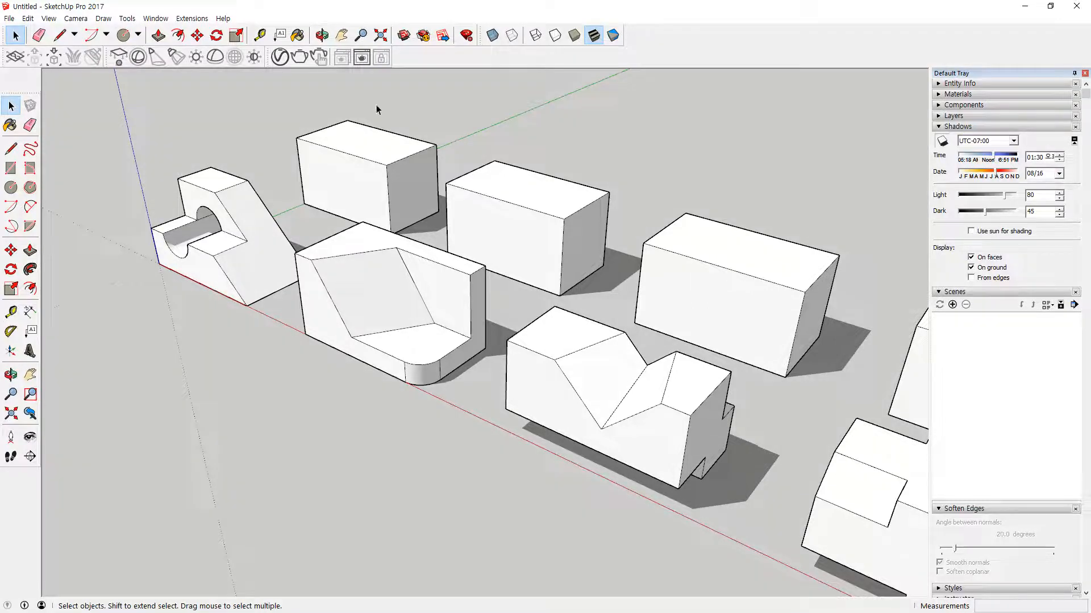
# Set the model's manual geo-location to country KOREA, location DookDo, latitude 37.000000N and longitude 132.000000E.
pyautogui.click(156, 19)
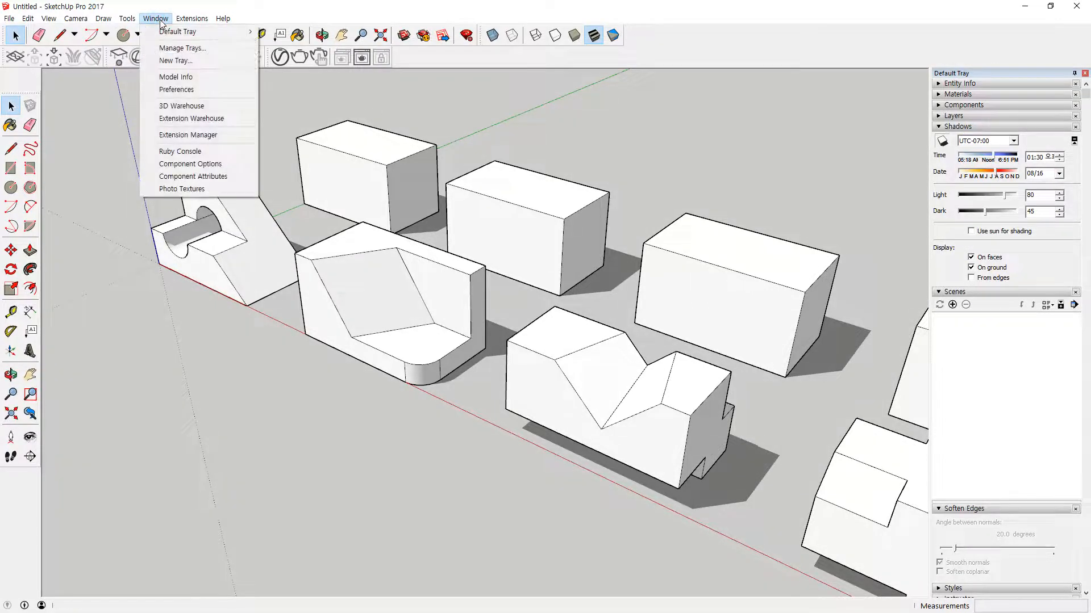
pyautogui.click(212, 77)
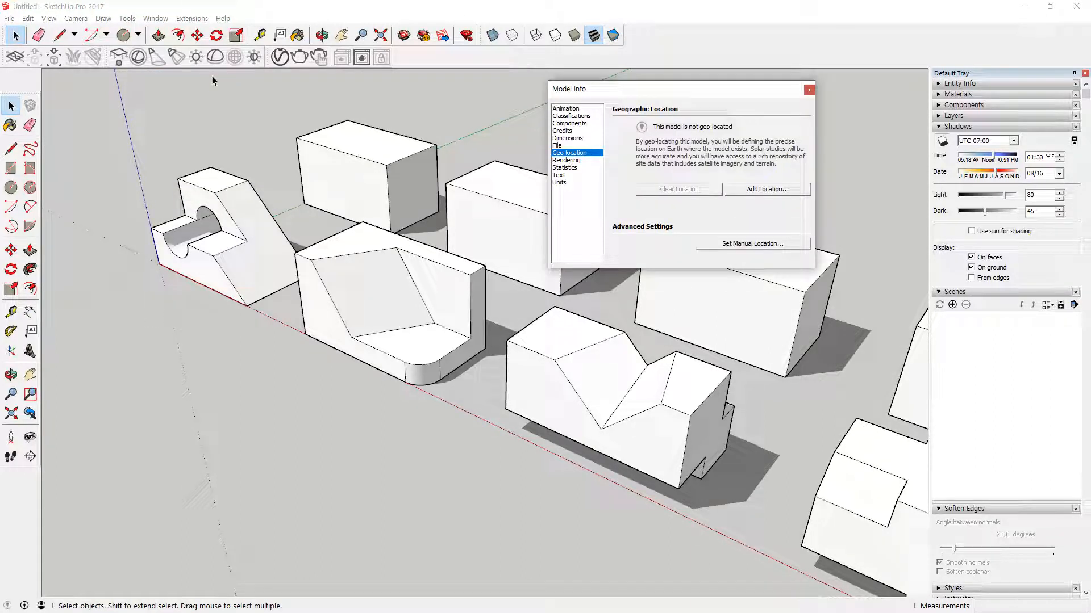
pyautogui.moveTo(686, 94); pyautogui.dragTo(516, 184)
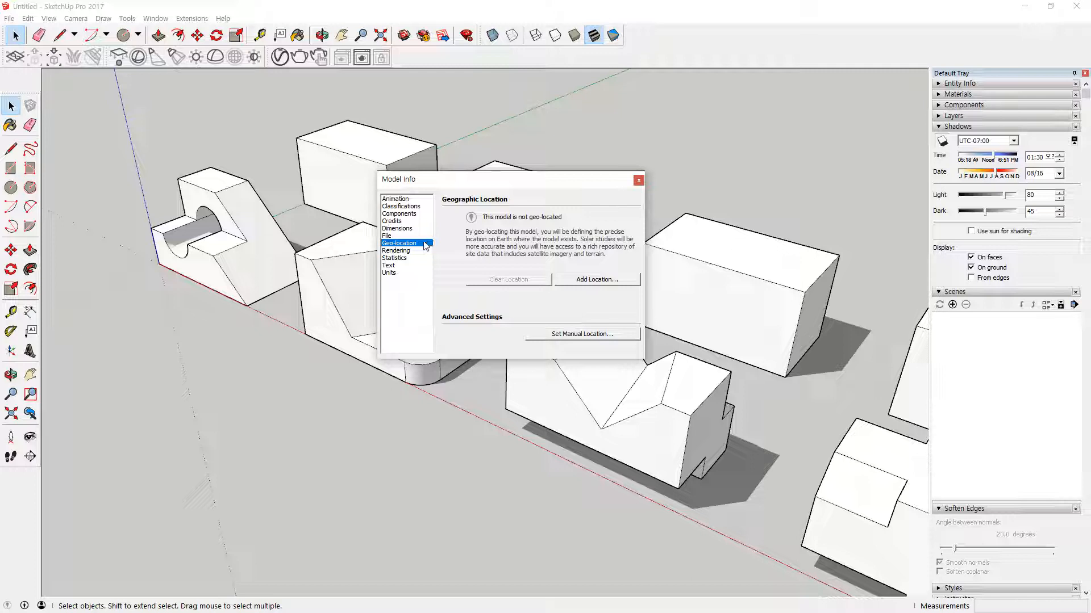
pyautogui.press('super+plus')
pyautogui.click(572, 334)
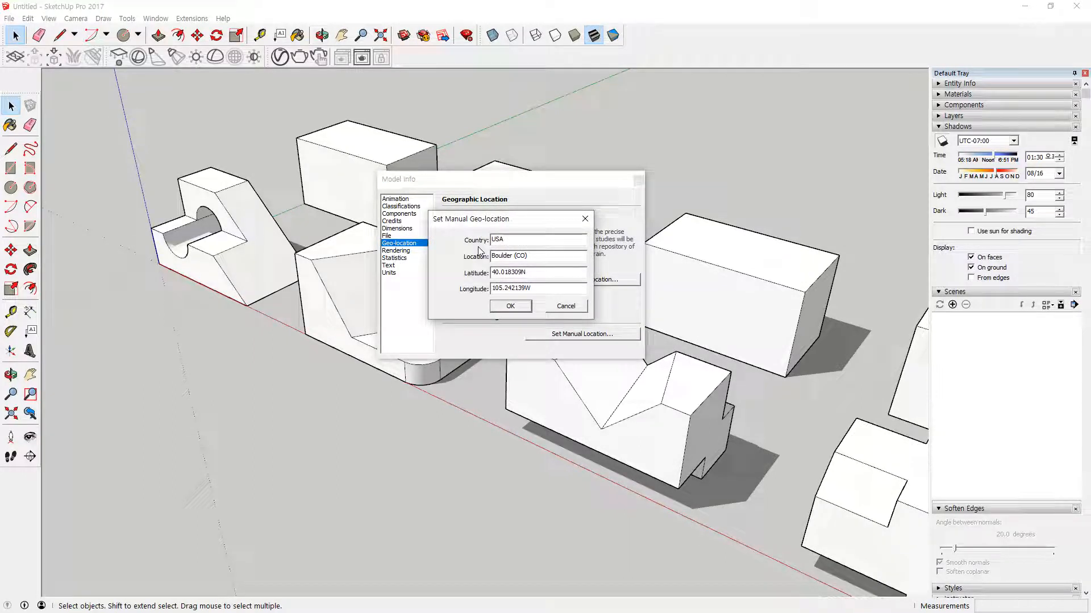
pyautogui.press('super+plus')
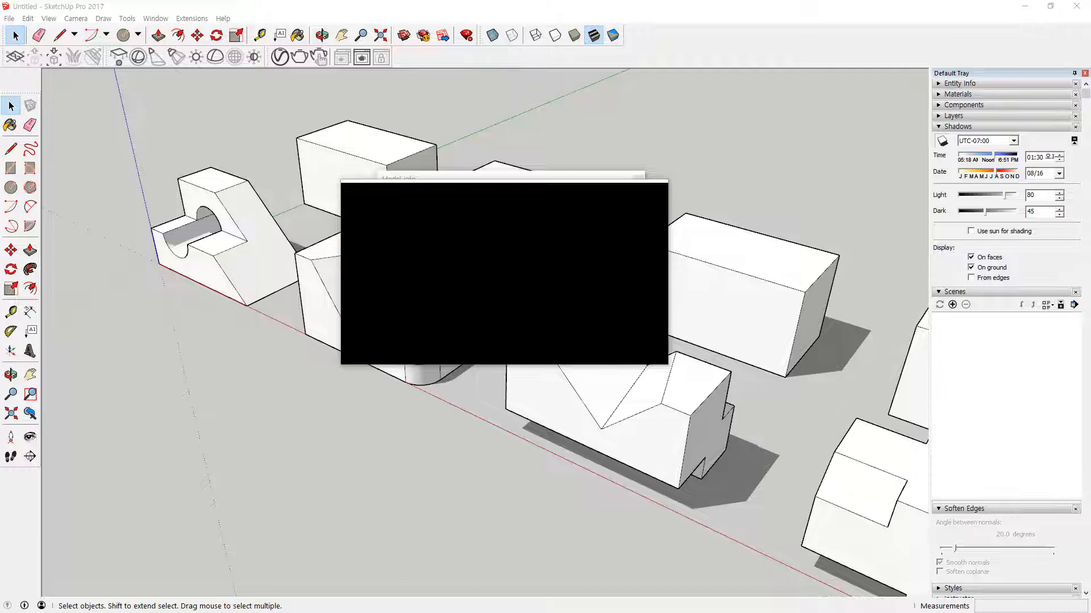
pyautogui.click(503, 307)
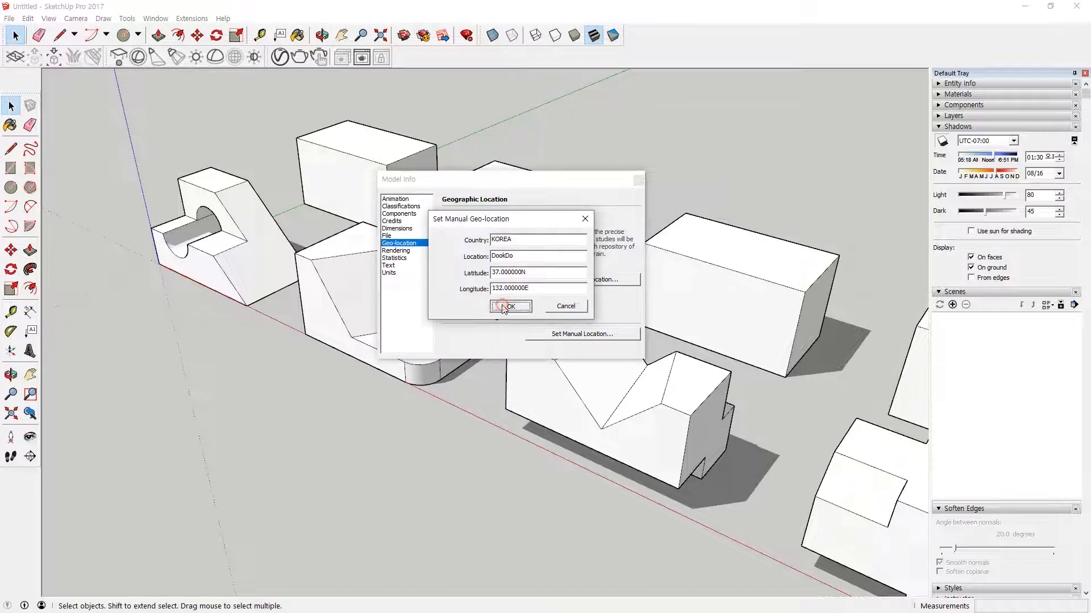
pyautogui.click(639, 181)
pyautogui.moveTo(734, 331); pyautogui.dragTo(193, 307, button='middle')
pyautogui.moveTo(511, 308); pyautogui.dragTo(165, 329, button='middle')
pyautogui.moveTo(651, 322); pyautogui.dragTo(593, 306, button='middle')
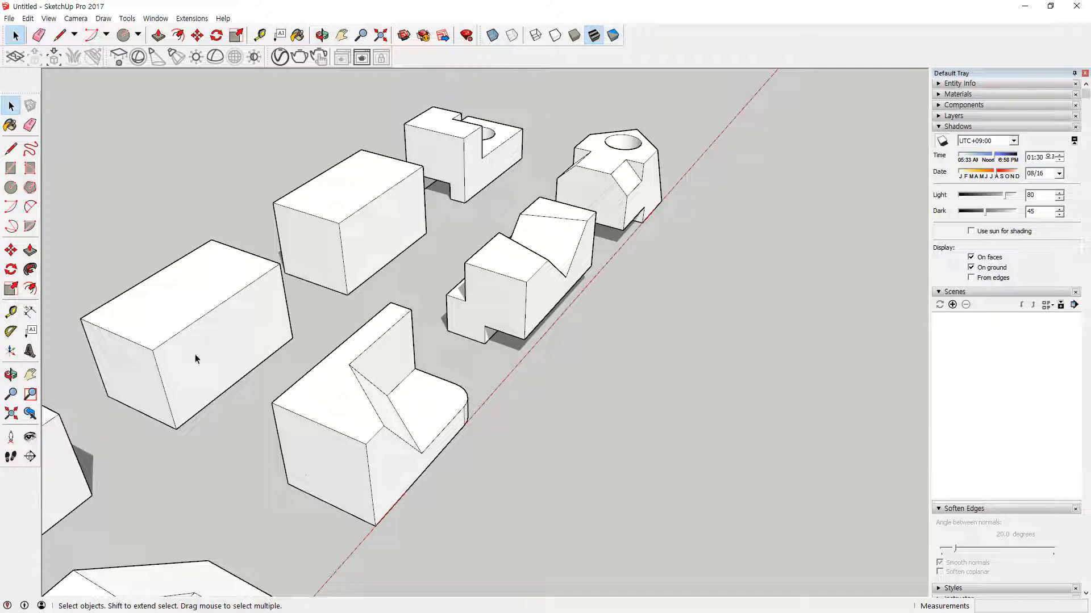
pyautogui.hotkey('alt', 'Tab')
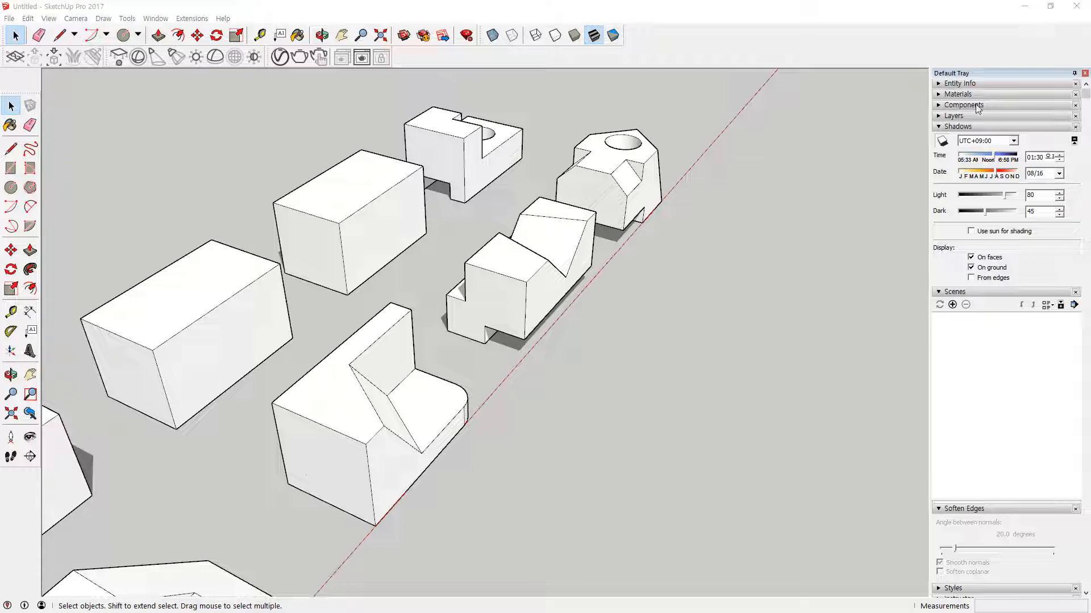
# Open the materials library, look through the In Model materials and switch to the 3d Printing collection.
pyautogui.click(944, 94)
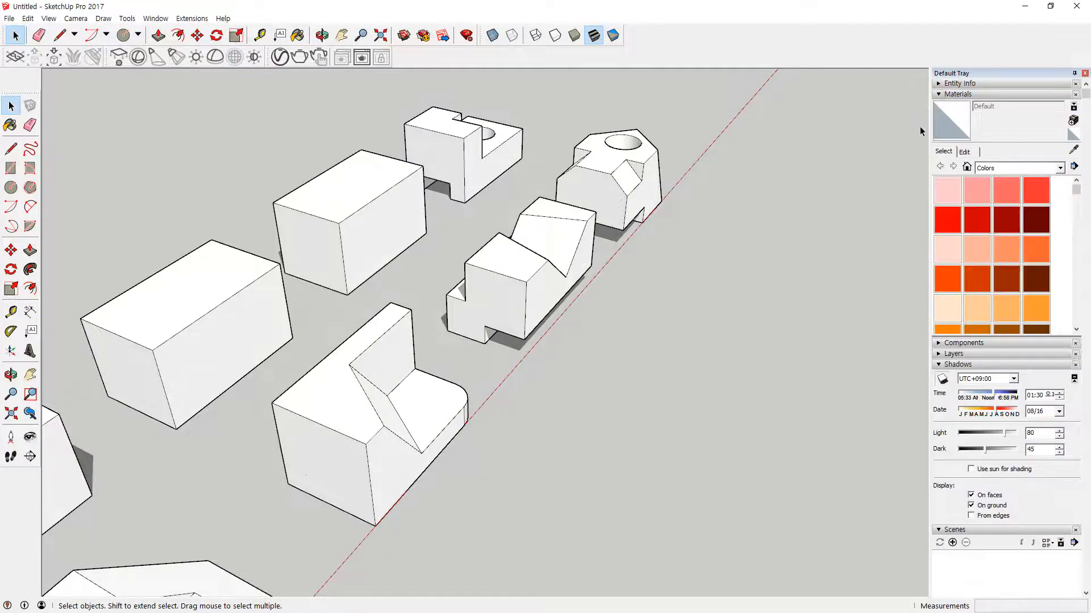
pyautogui.click(966, 166)
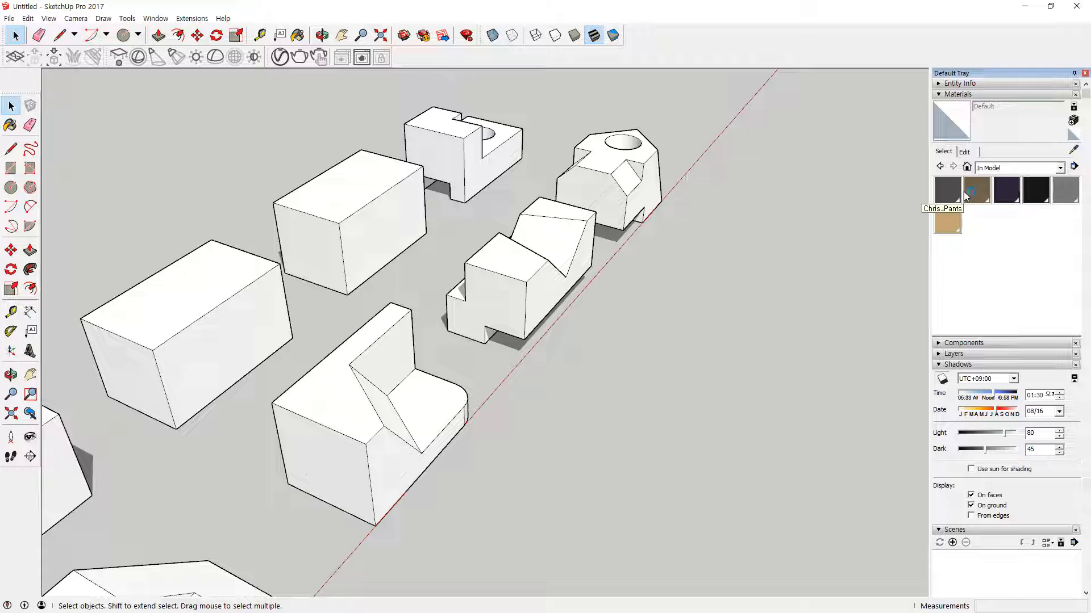
pyautogui.press('super+plus')
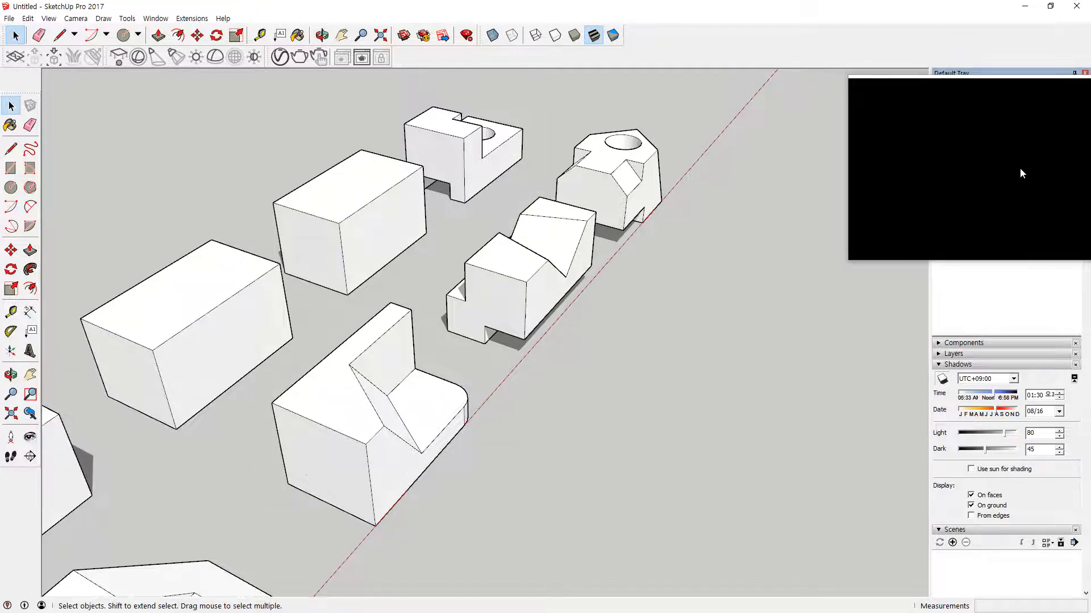
pyautogui.click(1061, 169)
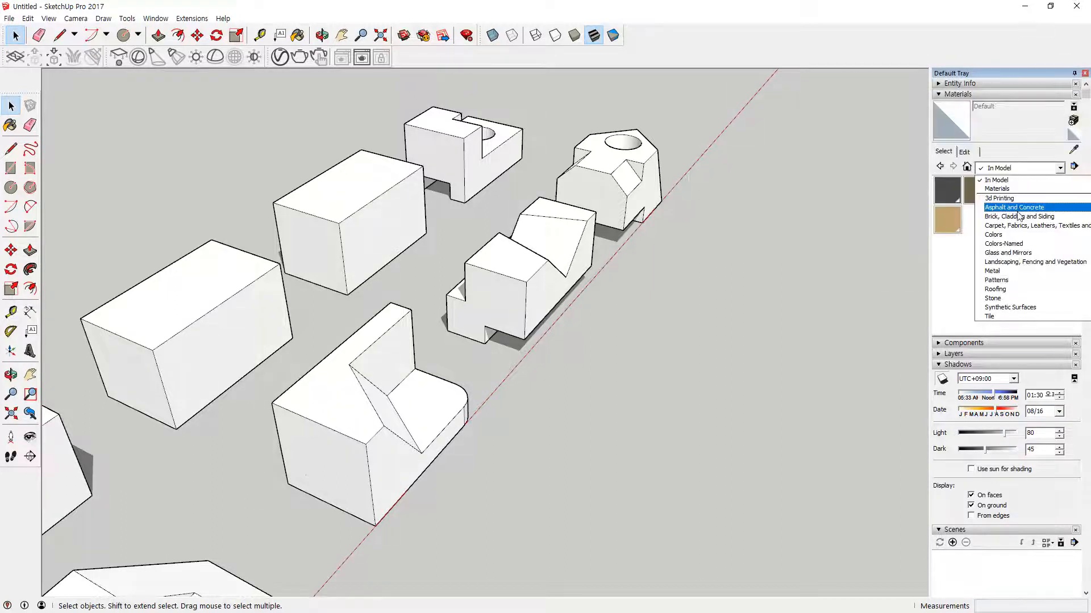
pyautogui.click(1029, 199)
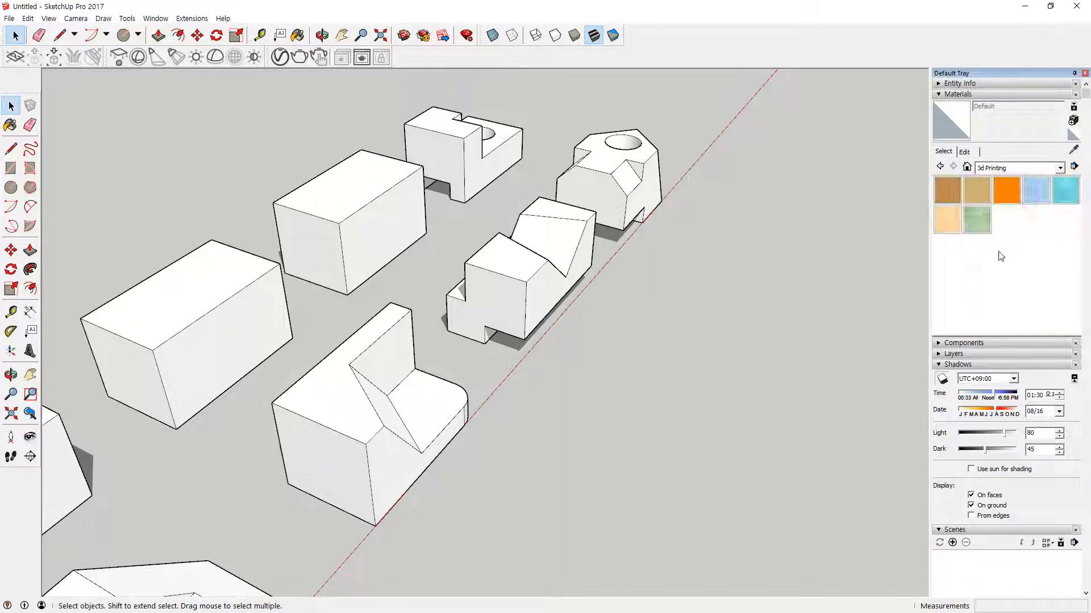
# Paint the faces of the block with the sloped wedge and rounded corner with Concrete Scored Jointless from the Asphalt and Concrete collection.
pyautogui.click(1060, 168)
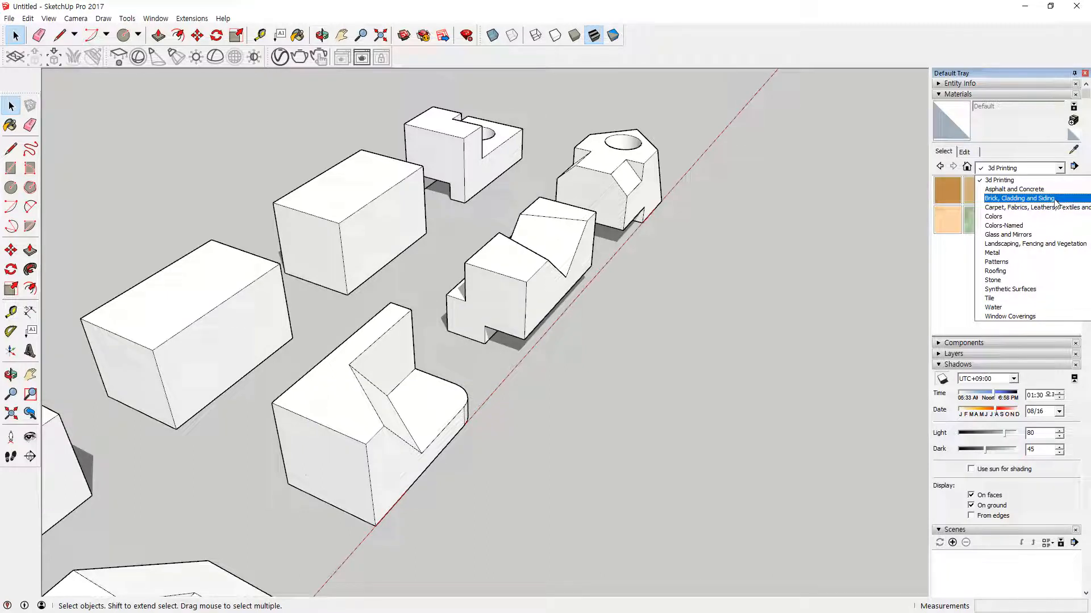
pyautogui.click(1051, 190)
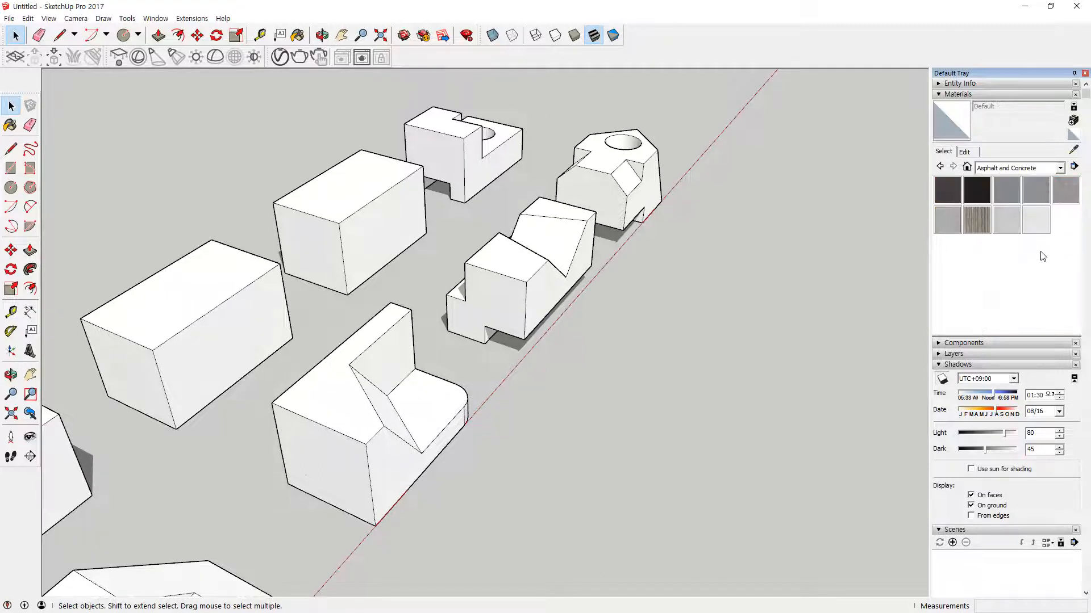
pyautogui.click(983, 226)
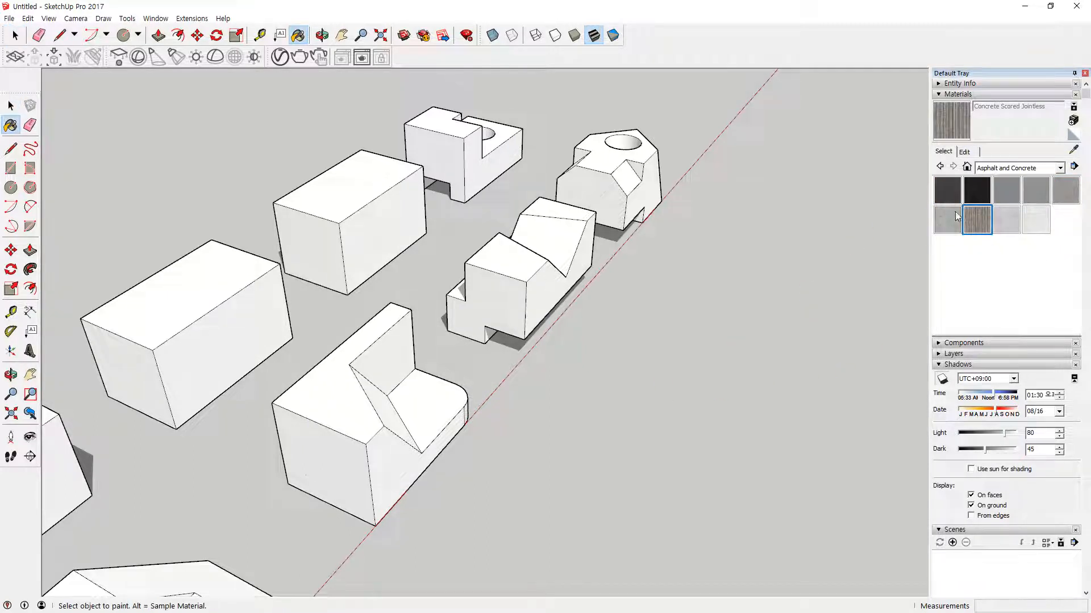
pyautogui.click(338, 448)
pyautogui.moveTo(341, 443)
pyautogui.mouseDown(button='middle')
pyautogui.moveTo(340, 402)
pyautogui.moveTo(382, 350)
pyautogui.mouseUp(button='middle')
pyautogui.click(392, 356)
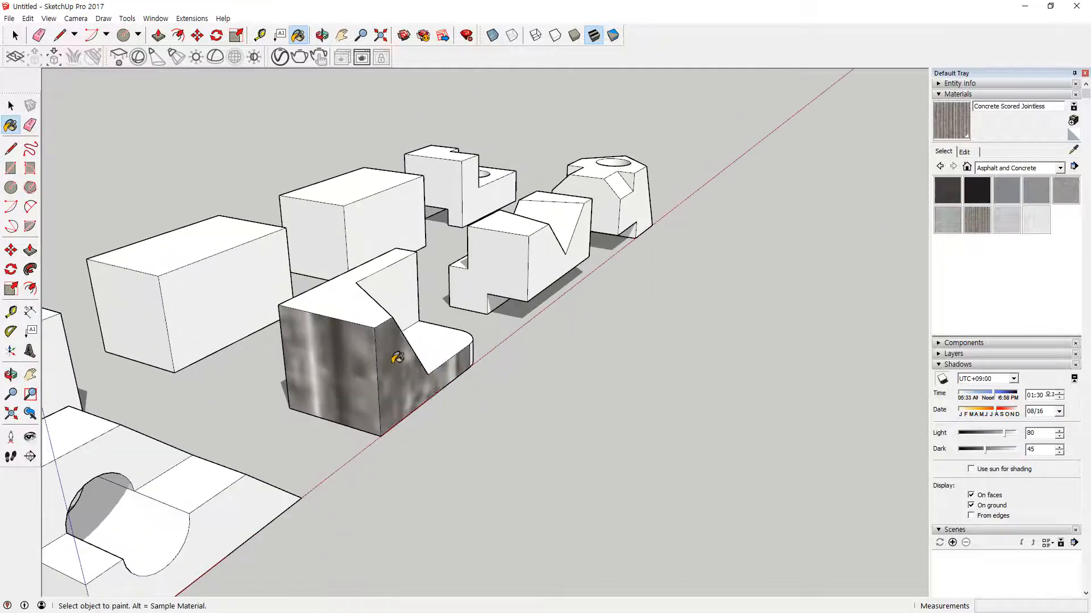
pyautogui.click(349, 303)
pyautogui.moveTo(447, 306); pyautogui.dragTo(231, 312, button='middle')
pyautogui.click(253, 290)
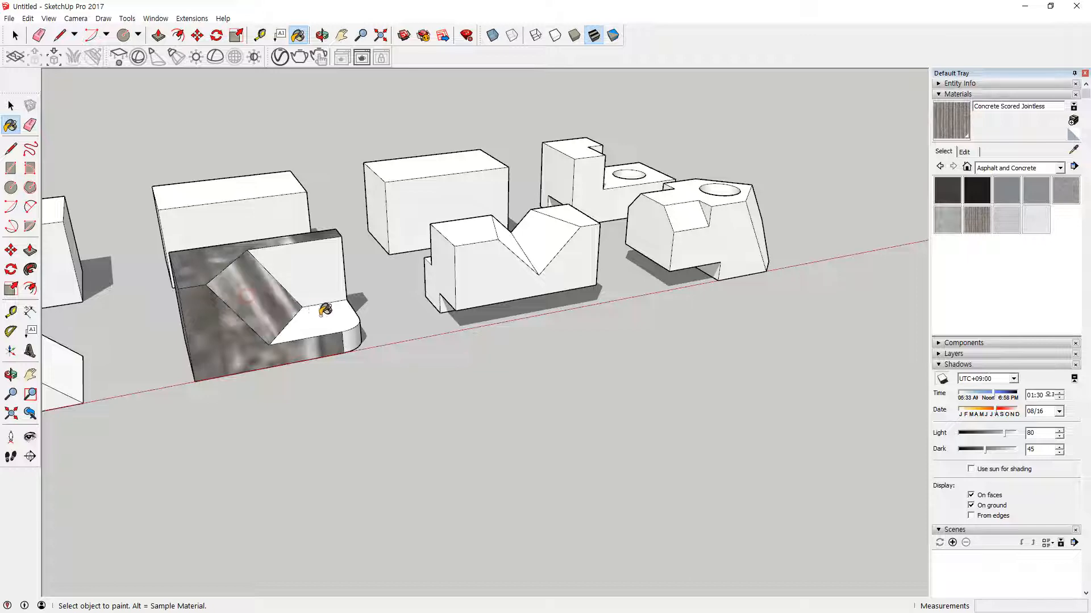
pyautogui.click(321, 311)
pyautogui.click(321, 276)
pyautogui.moveTo(394, 312); pyautogui.dragTo(205, 335, button='middle')
pyautogui.click(325, 265)
pyautogui.moveTo(173, 300)
pyautogui.mouseDown(button='middle')
pyautogui.moveTo(759, 221)
pyautogui.moveTo(450, 312)
pyautogui.mouseUp(button='middle')
pyautogui.scroll(-5, 450, 311)
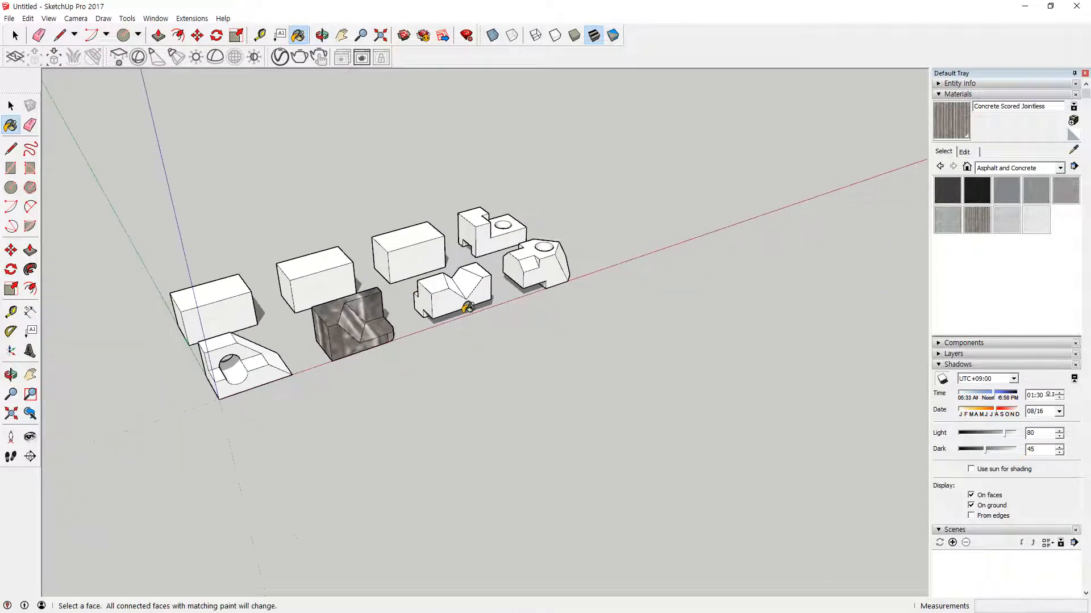
# Undo the concrete painting on the block with the sloped wedge.
pyautogui.hotkey('ctrl', 'z')
pyautogui.hotkey('ctrl', 'z')
pyautogui.hotkey('ctrl', 'z')
pyautogui.hotkey('ctrl', 'z')
pyautogui.hotkey('ctrl', 'z')
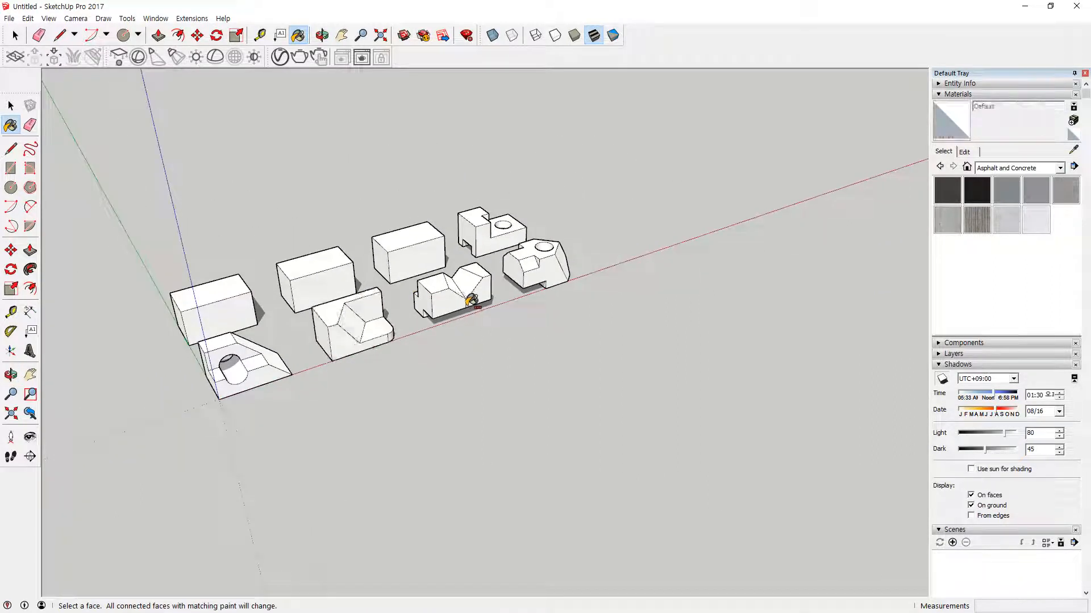
pyautogui.click(11, 168)
pyautogui.click(648, 463)
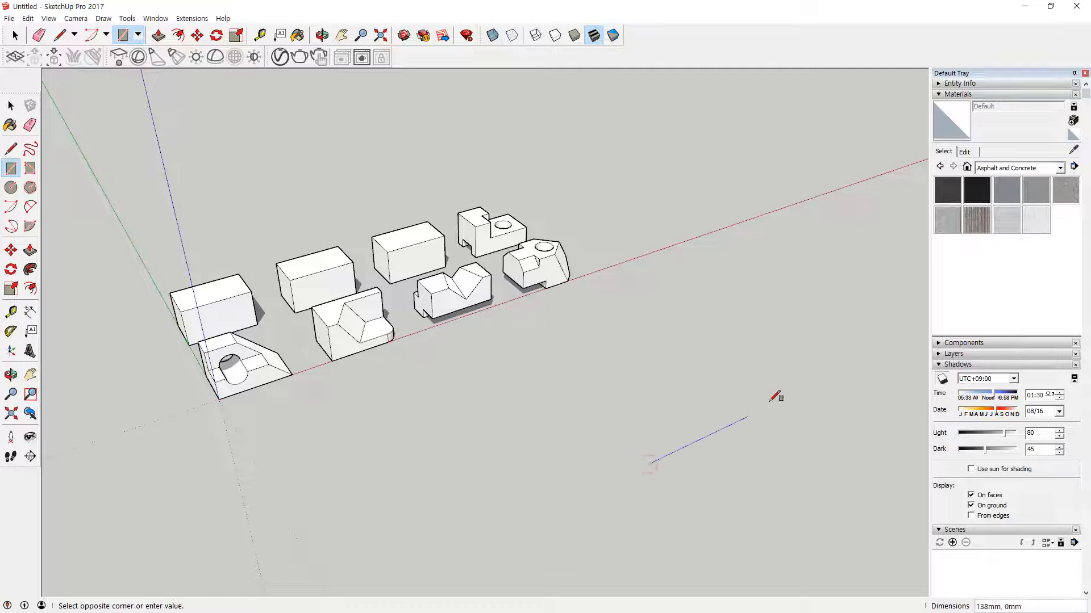
pyautogui.write('500,500')
pyautogui.press('Return')
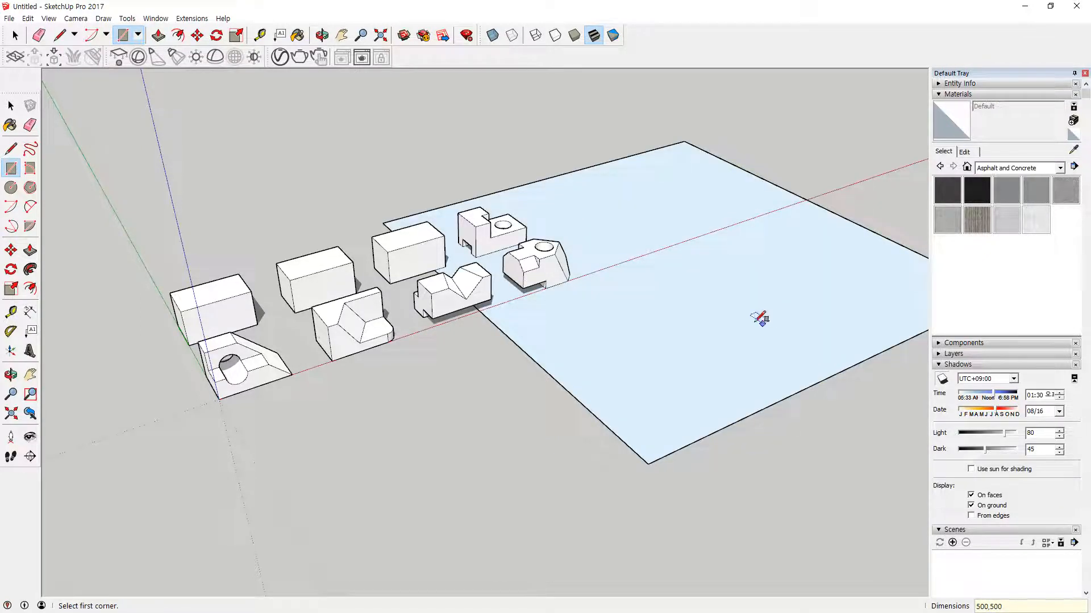
pyautogui.hotkey('ctrl', 'z')
# Draw a 500 by 500 mm square on the open ground behind the practice blocks.
pyautogui.scroll(-2, 578, 248)
pyautogui.moveTo(578, 248); pyautogui.dragTo(462, 335, button='middle')
pyautogui.click(458, 350)
pyautogui.write('500,500')
pyautogui.press('Return')
# Push/Pull the square up 500 mm to make a large cube.
pyautogui.press('p')
pyautogui.click(543, 227)
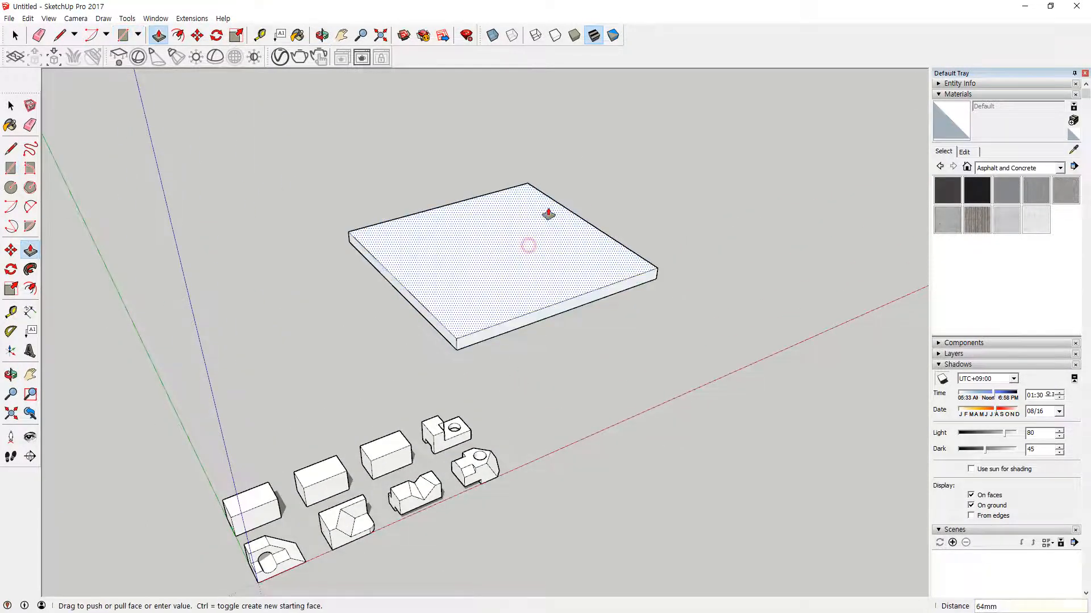
pyautogui.write('500')
pyautogui.press('Return')
pyautogui.scroll(-2, 713, 221)
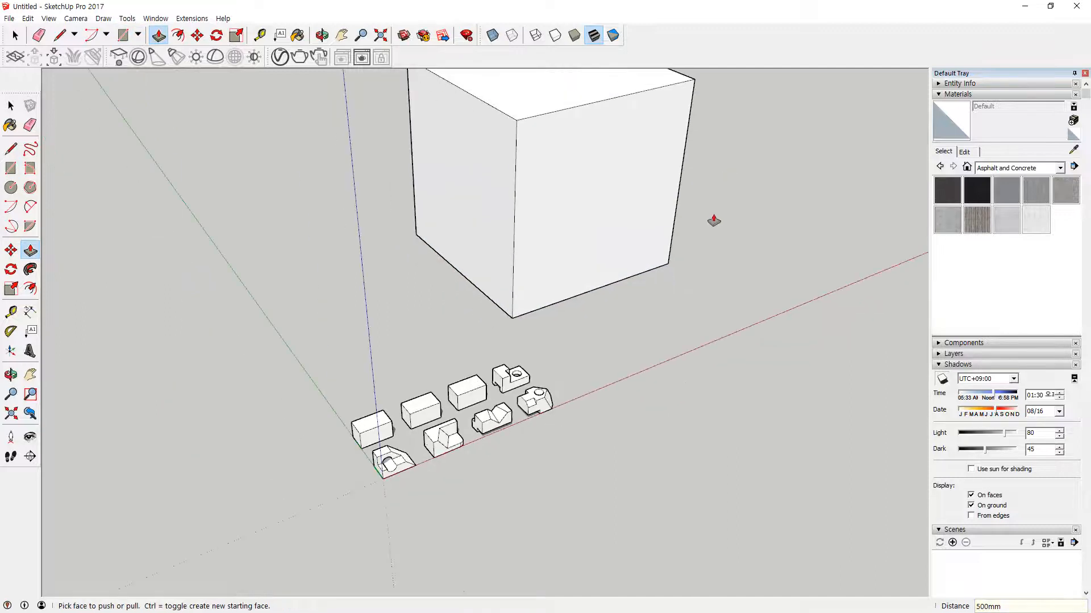
pyautogui.scroll(-2, 713, 221)
# Paint the large cube's front face with Concrete Scored Jointless.
pyautogui.click(977, 219)
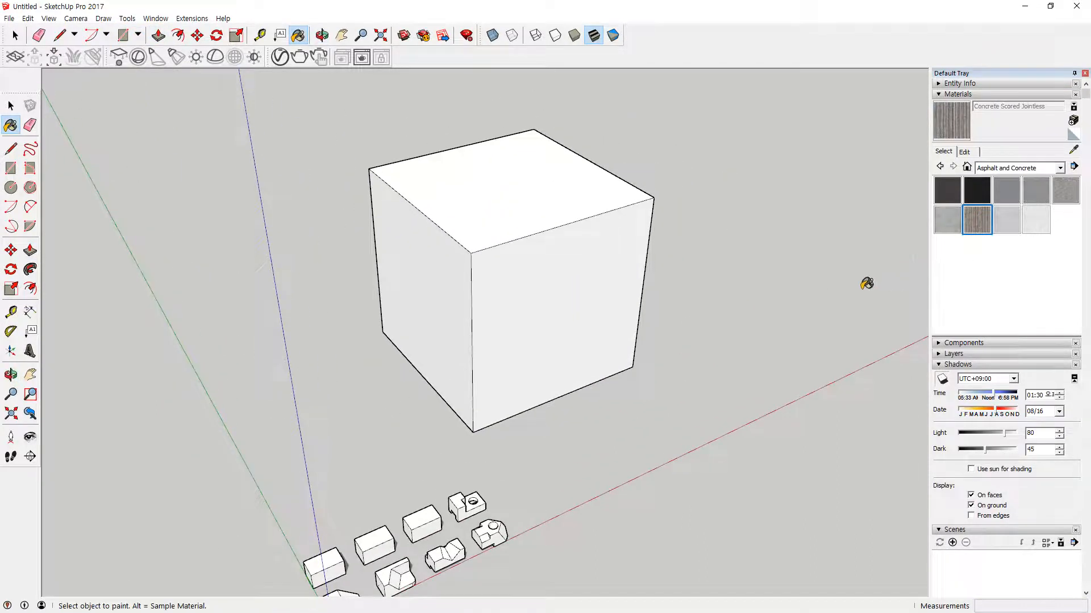
pyautogui.click(571, 263)
pyautogui.moveTo(710, 324); pyautogui.dragTo(602, 258, button='middle')
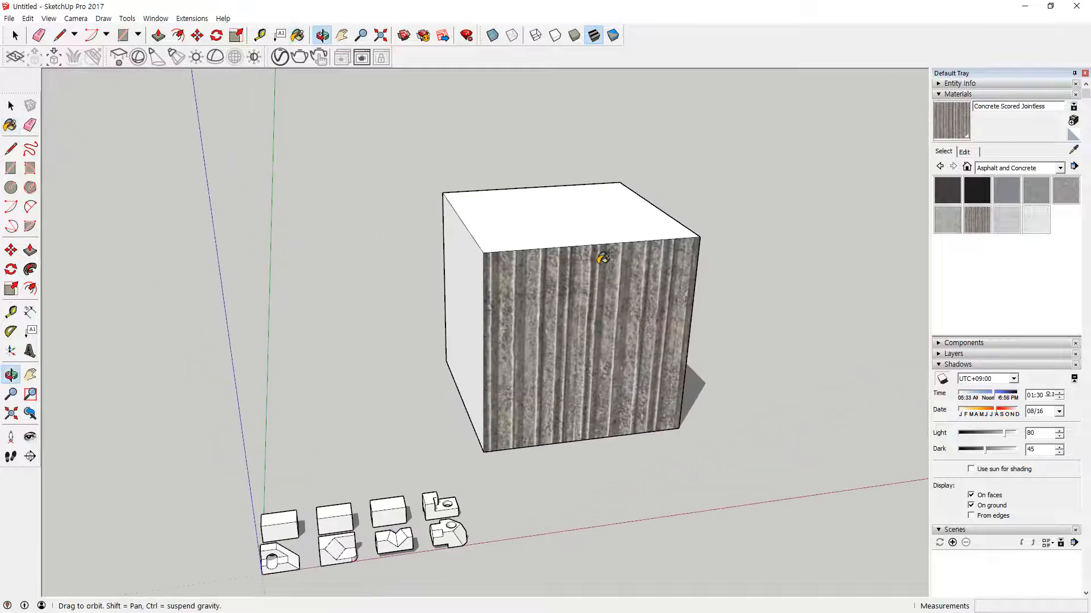
pyautogui.scroll(3, 579, 314)
pyautogui.scroll(-3, 725, 342)
# Paint the blank side next to the scored-concrete face with Brick Rough Dark from the Brick, Cladding and Siding collection.
pyautogui.click(1049, 174)
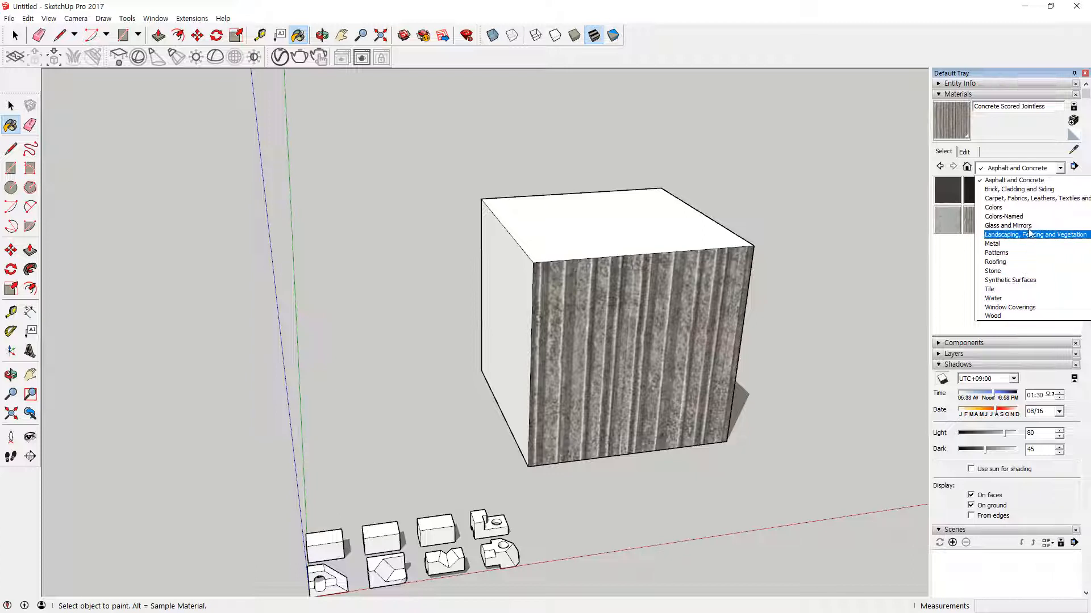
pyautogui.click(1034, 193)
pyautogui.moveTo(525, 325); pyautogui.dragTo(777, 313, button='middle')
pyautogui.click(947, 219)
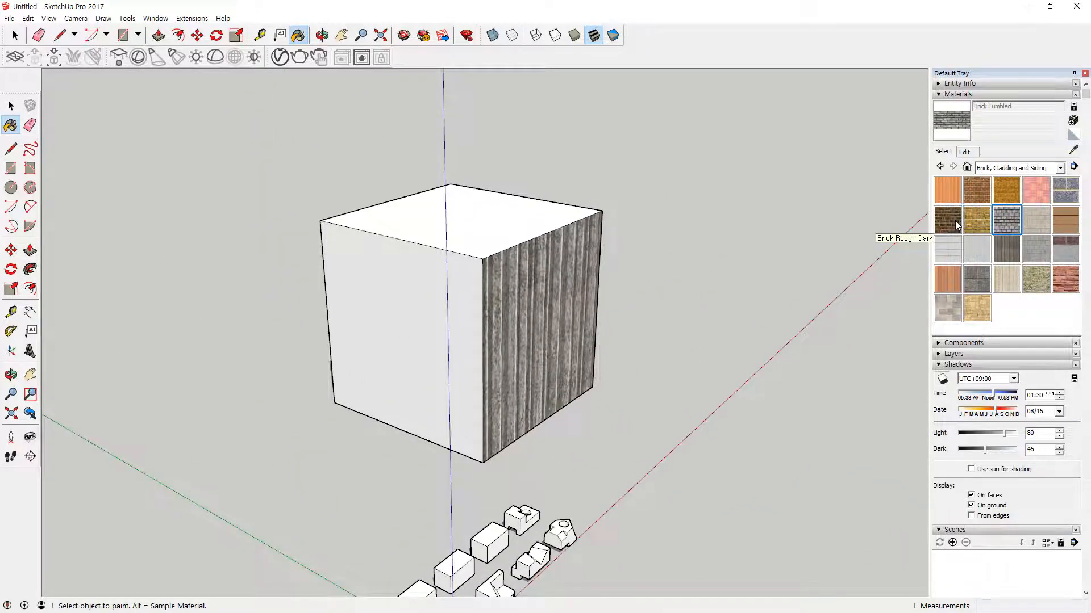
pyautogui.click(370, 301)
pyautogui.moveTo(368, 409); pyautogui.dragTo(329, 443, button='middle')
pyautogui.moveTo(327, 395)
pyautogui.mouseDown(button='middle')
pyautogui.moveTo(433, 412)
pyautogui.moveTo(636, 363)
pyautogui.moveTo(629, 392)
pyautogui.moveTo(637, 377)
pyautogui.mouseUp(button='middle')
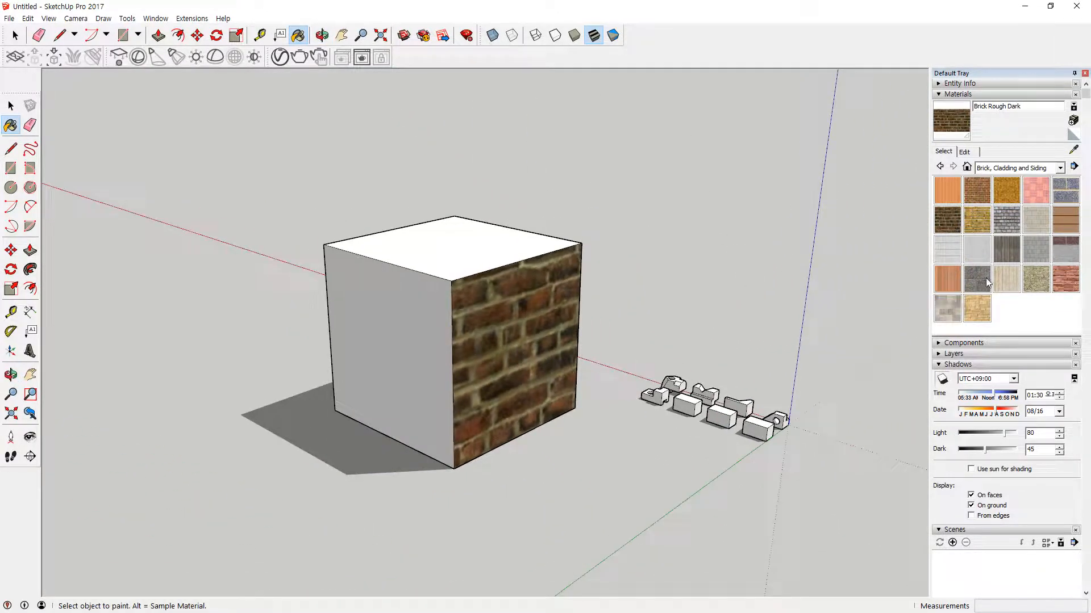
# Paint the cube side beyond the brick face with Rough Square Concrete Block.
pyautogui.click(977, 279)
pyautogui.click(416, 314)
pyautogui.moveTo(349, 369)
pyautogui.keyDown('shift'); pyautogui.mouseDown(button='middle')
pyautogui.moveTo(469, 392)
pyautogui.moveTo(674, 324)
pyautogui.moveTo(523, 324)
pyautogui.mouseUp(button='middle'); pyautogui.keyUp('shift')
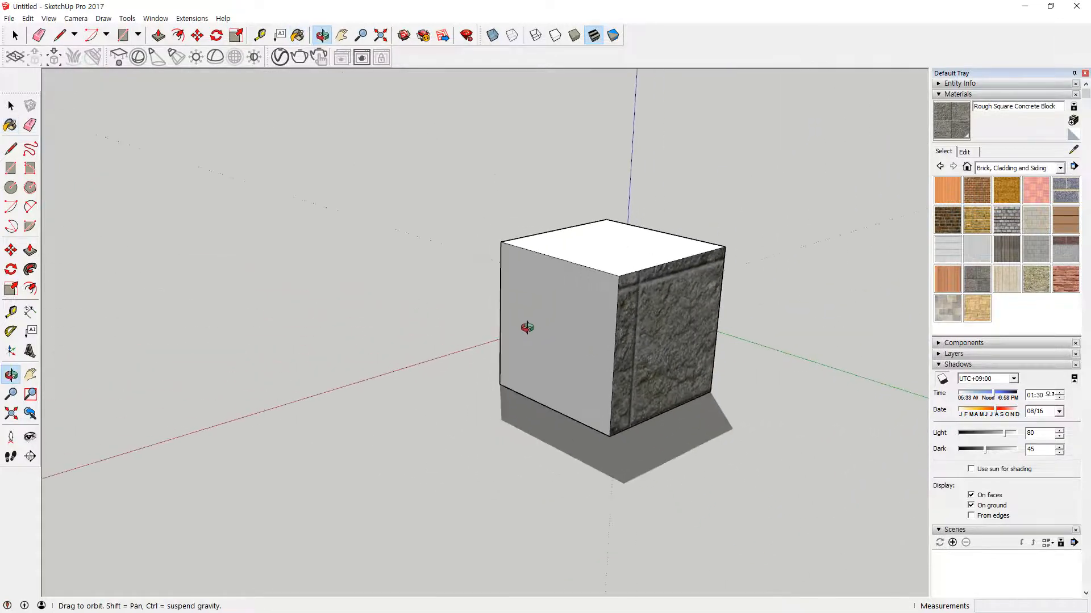
# Paint the cube's top face with Grass Light Green from the Landscaping, Fencing and Vegetation collection.
pyautogui.click(1045, 170)
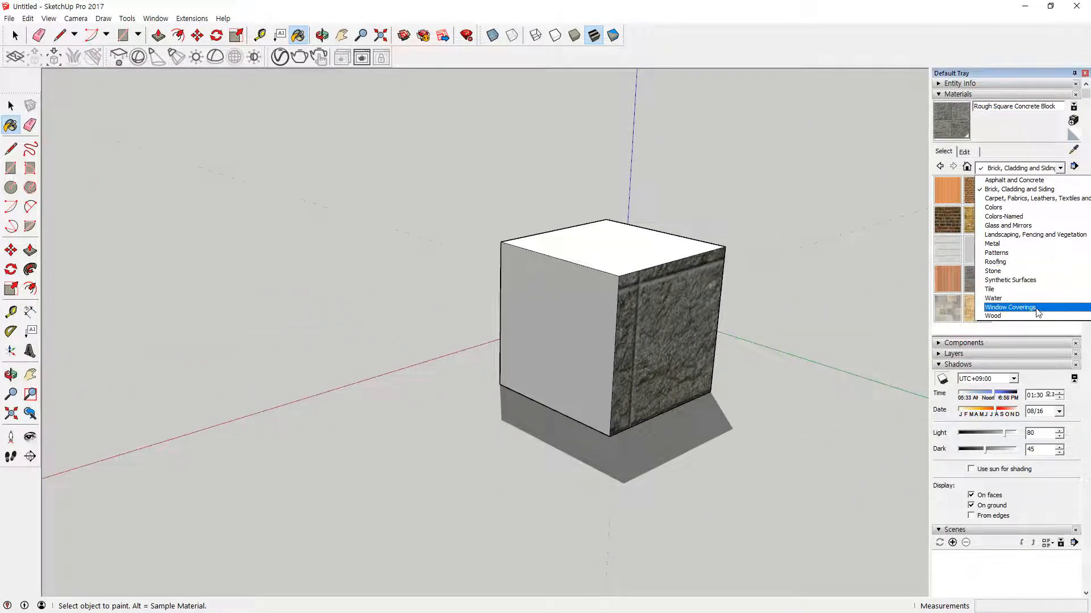
pyautogui.click(1041, 236)
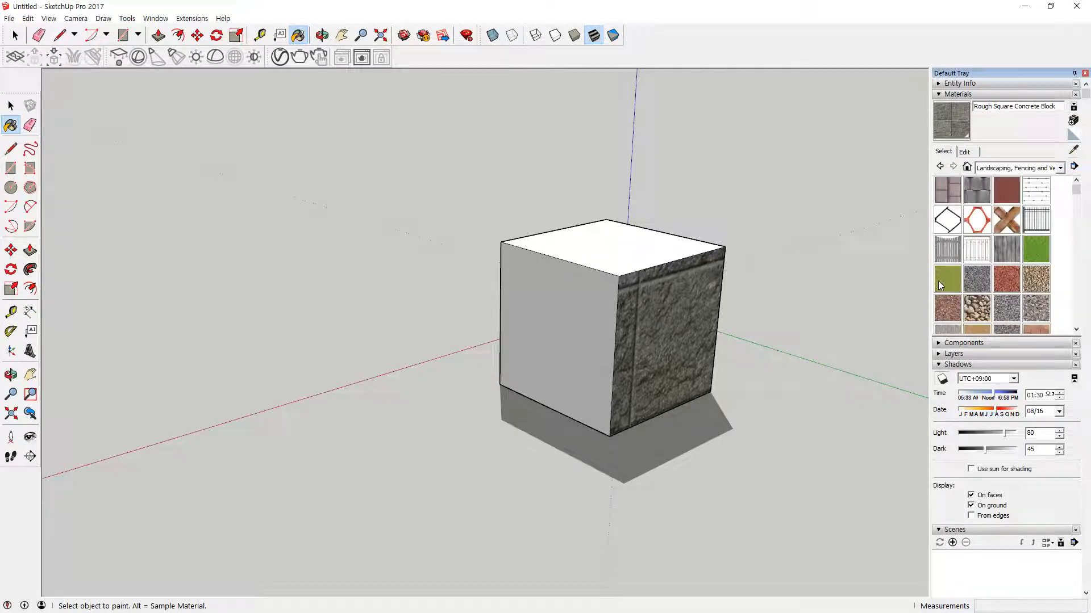
pyautogui.click(939, 285)
pyautogui.click(623, 249)
pyautogui.moveTo(622, 249)
pyautogui.mouseDown(button='middle')
pyautogui.moveTo(639, 409)
pyautogui.moveTo(652, 353)
pyautogui.mouseUp(button='middle')
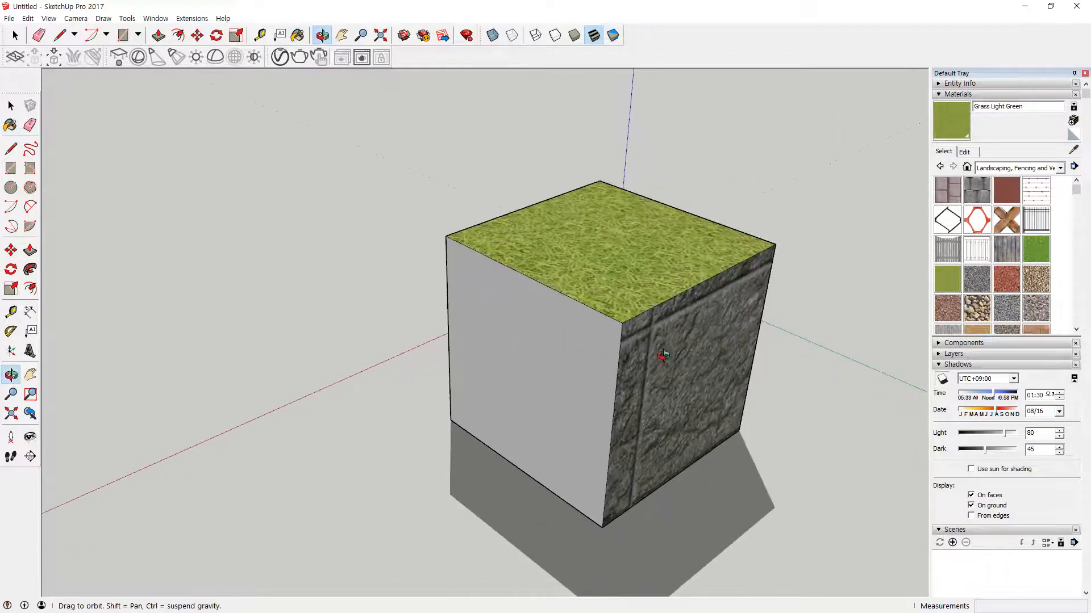
# Paint the cube's remaining blank side and its scored-concrete side with Wood Floor Light from the Wood collection.
pyautogui.click(1011, 169)
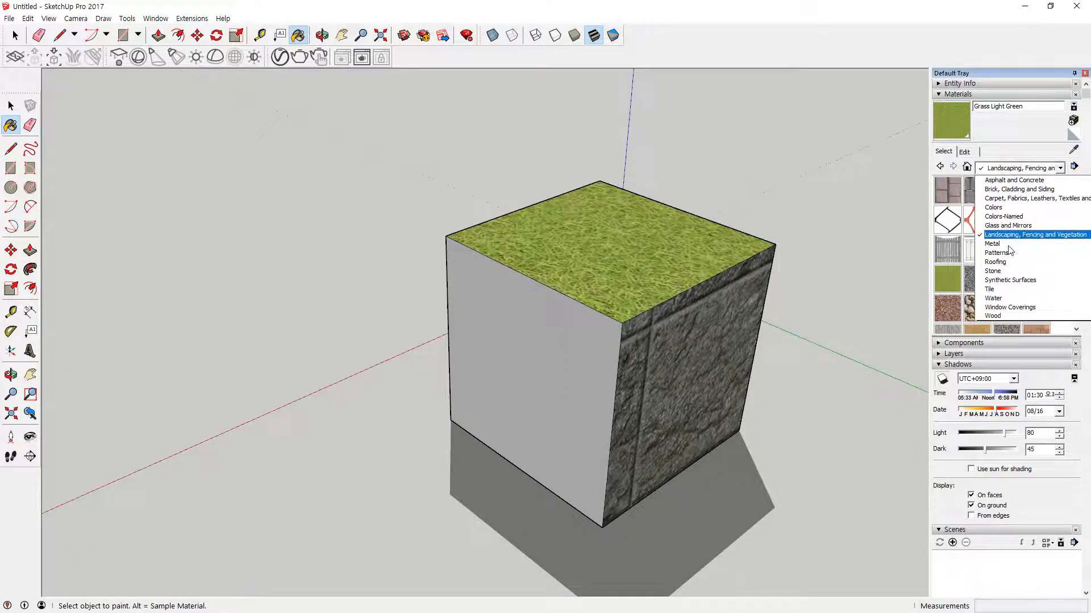
pyautogui.click(1019, 310)
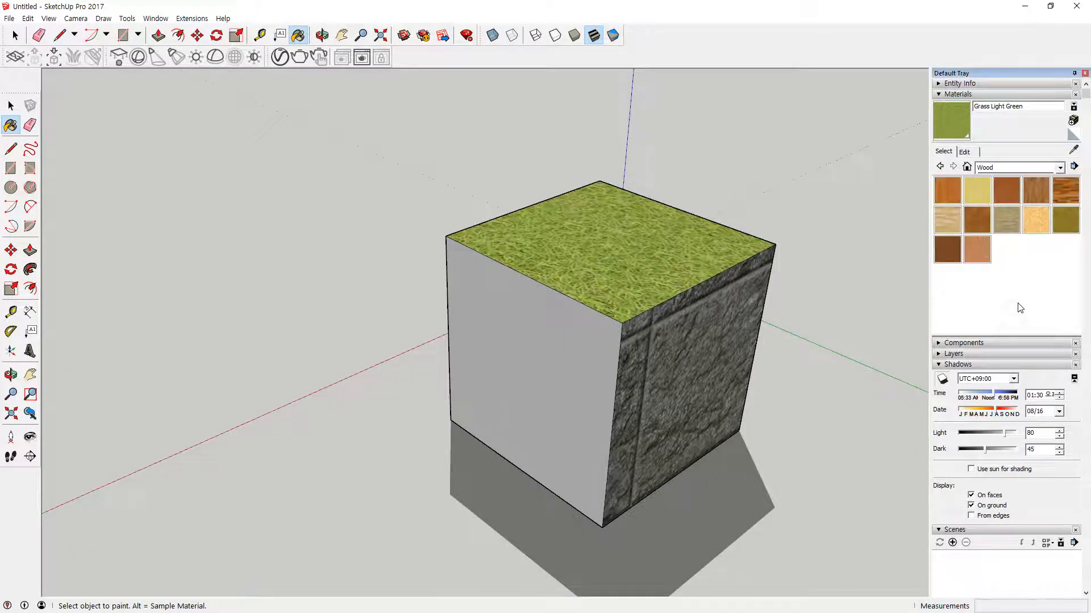
pyautogui.click(949, 224)
pyautogui.click(507, 460)
pyautogui.moveTo(508, 460)
pyautogui.mouseDown(button='middle')
pyautogui.moveTo(635, 365)
pyautogui.moveTo(812, 270)
pyautogui.moveTo(681, 285)
pyautogui.mouseUp(button='middle')
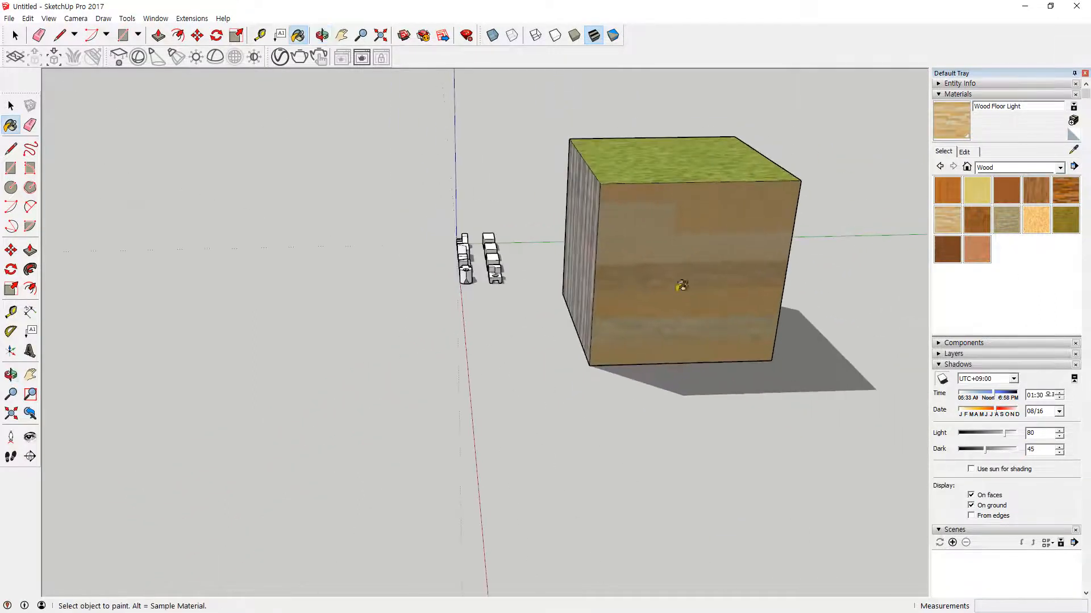
pyautogui.click(573, 273)
pyautogui.moveTo(638, 287)
pyautogui.mouseDown(button='middle')
pyautogui.moveTo(820, 292)
pyautogui.moveTo(785, 242)
pyautogui.moveTo(679, 246)
pyautogui.moveTo(686, 358)
pyautogui.moveTo(698, 334)
pyautogui.mouseUp(button='middle')
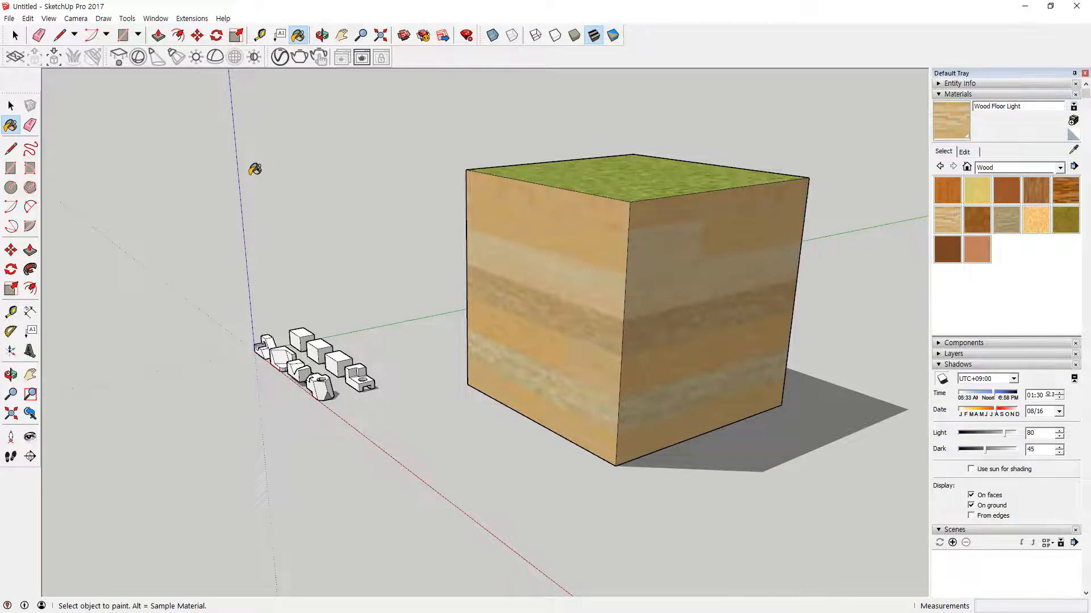
pyautogui.moveTo(518, 243); pyautogui.dragTo(496, 295, button='middle')
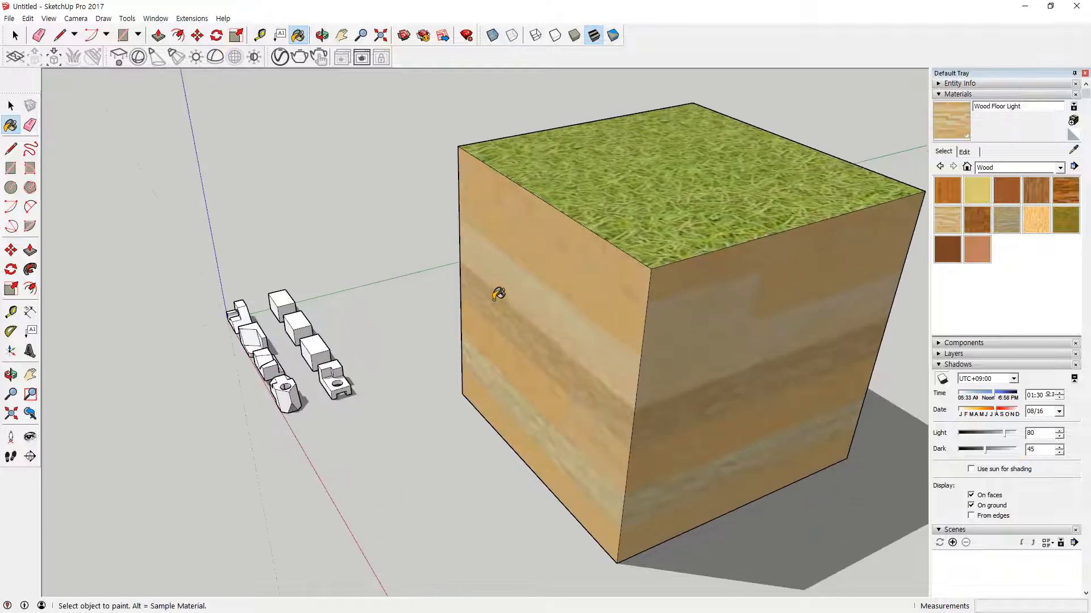